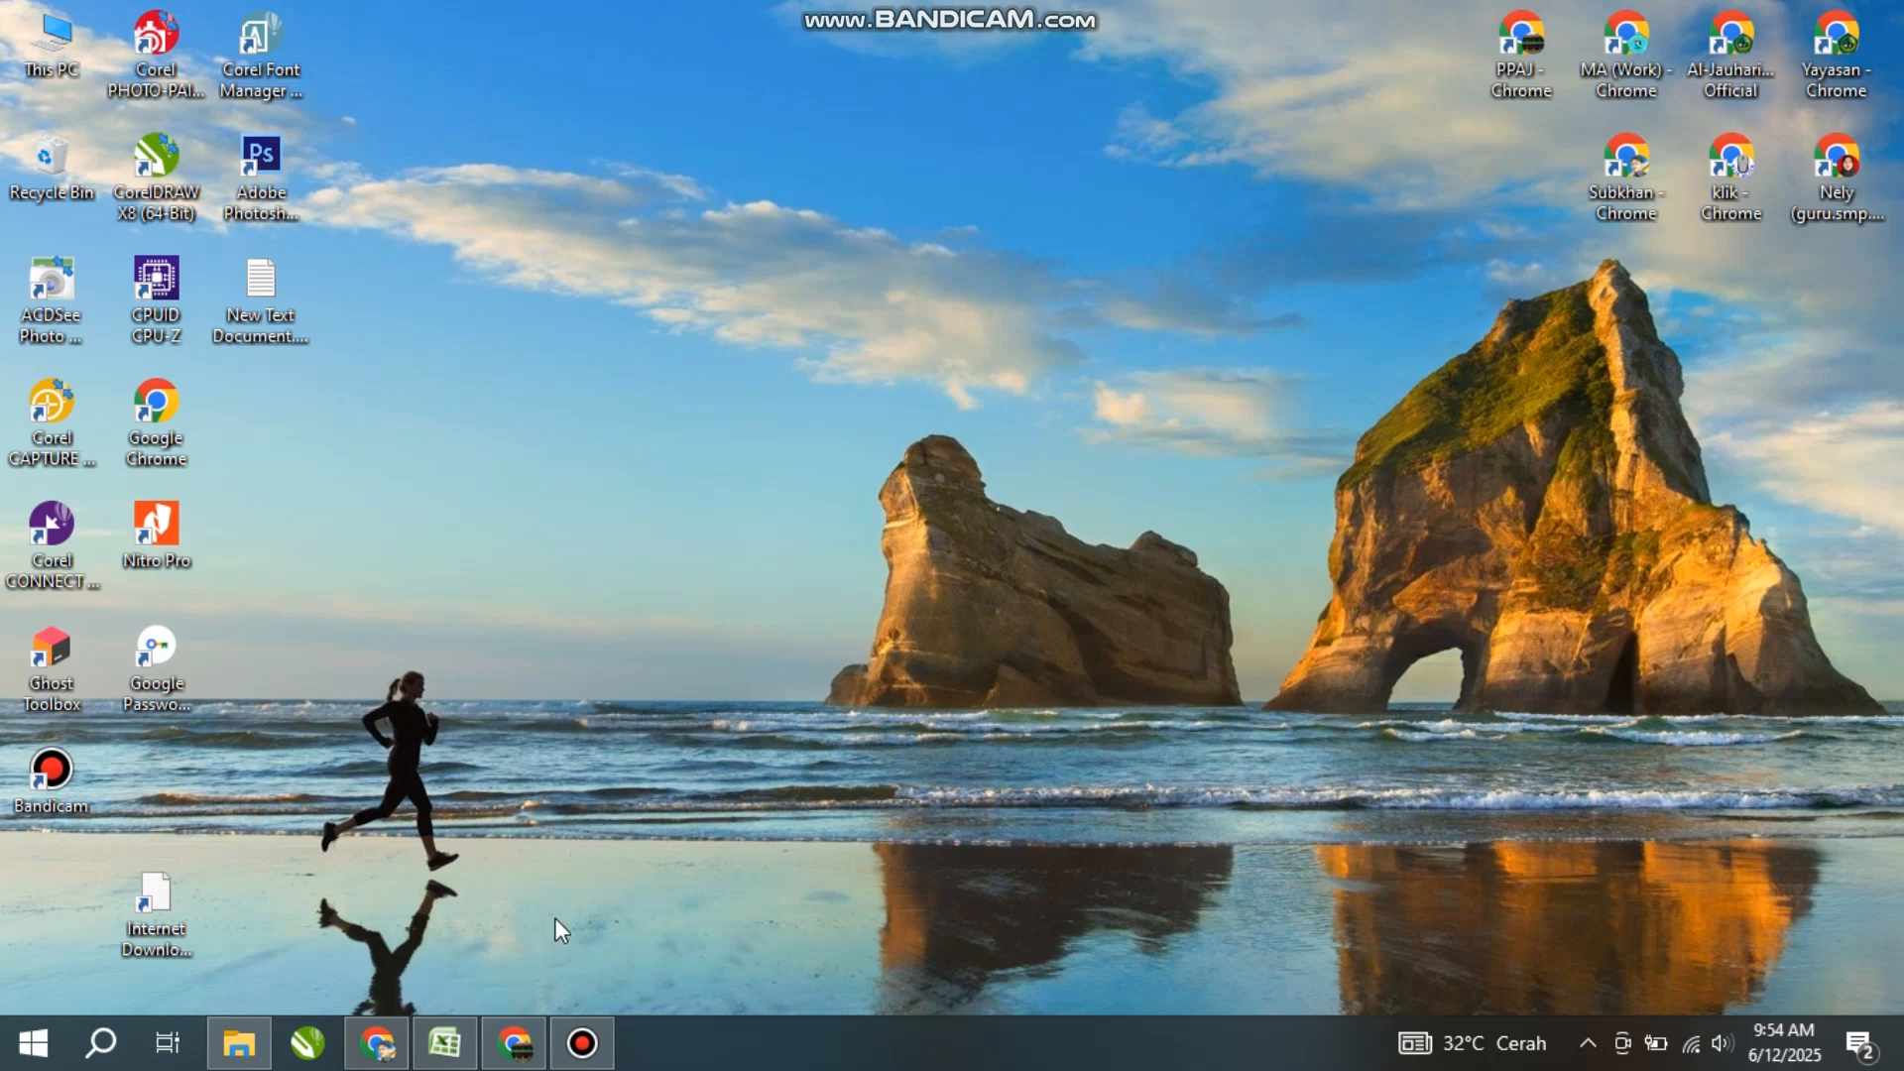
- Bring the Chrome window with the ASAT Matematika KELAS X form editor back on screen
click(523, 1059)
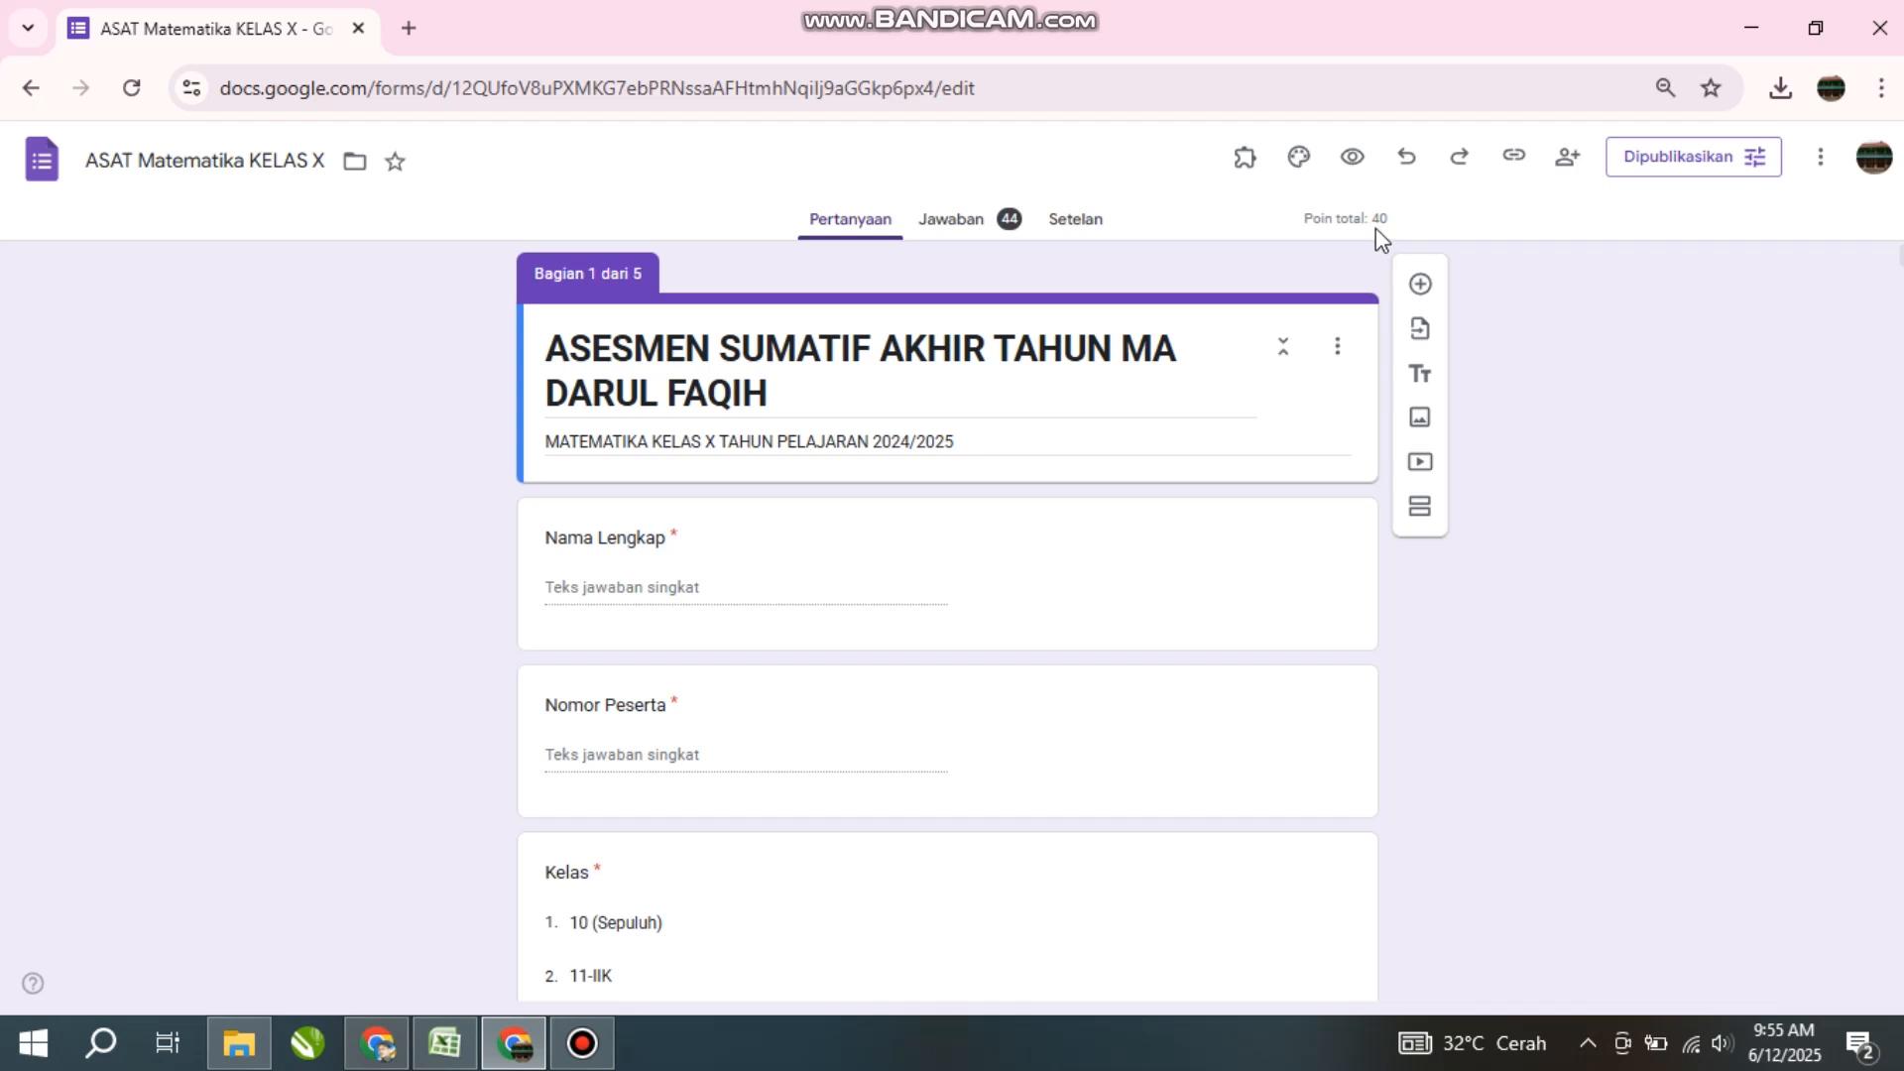
- Open the Jawaban summary of 44 responses, then the linked response spreadsheet
click(979, 230)
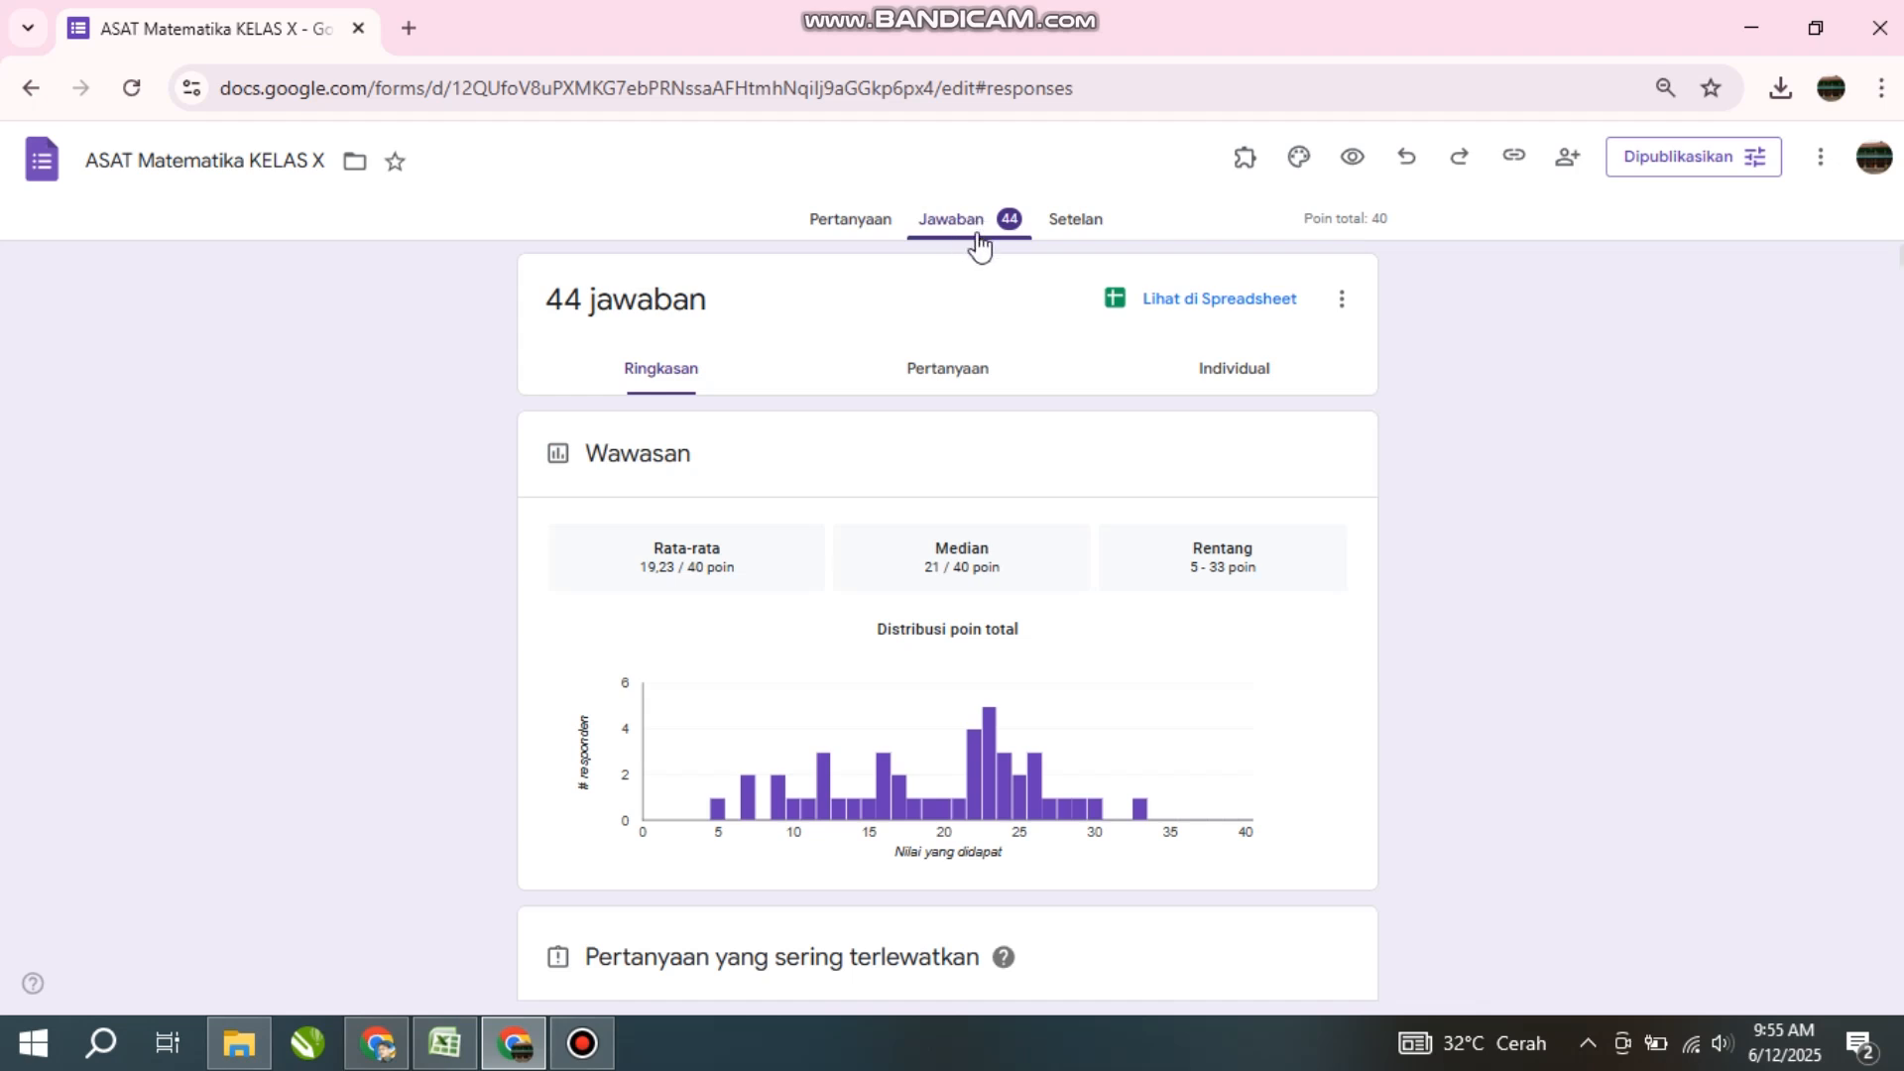
click(1183, 310)
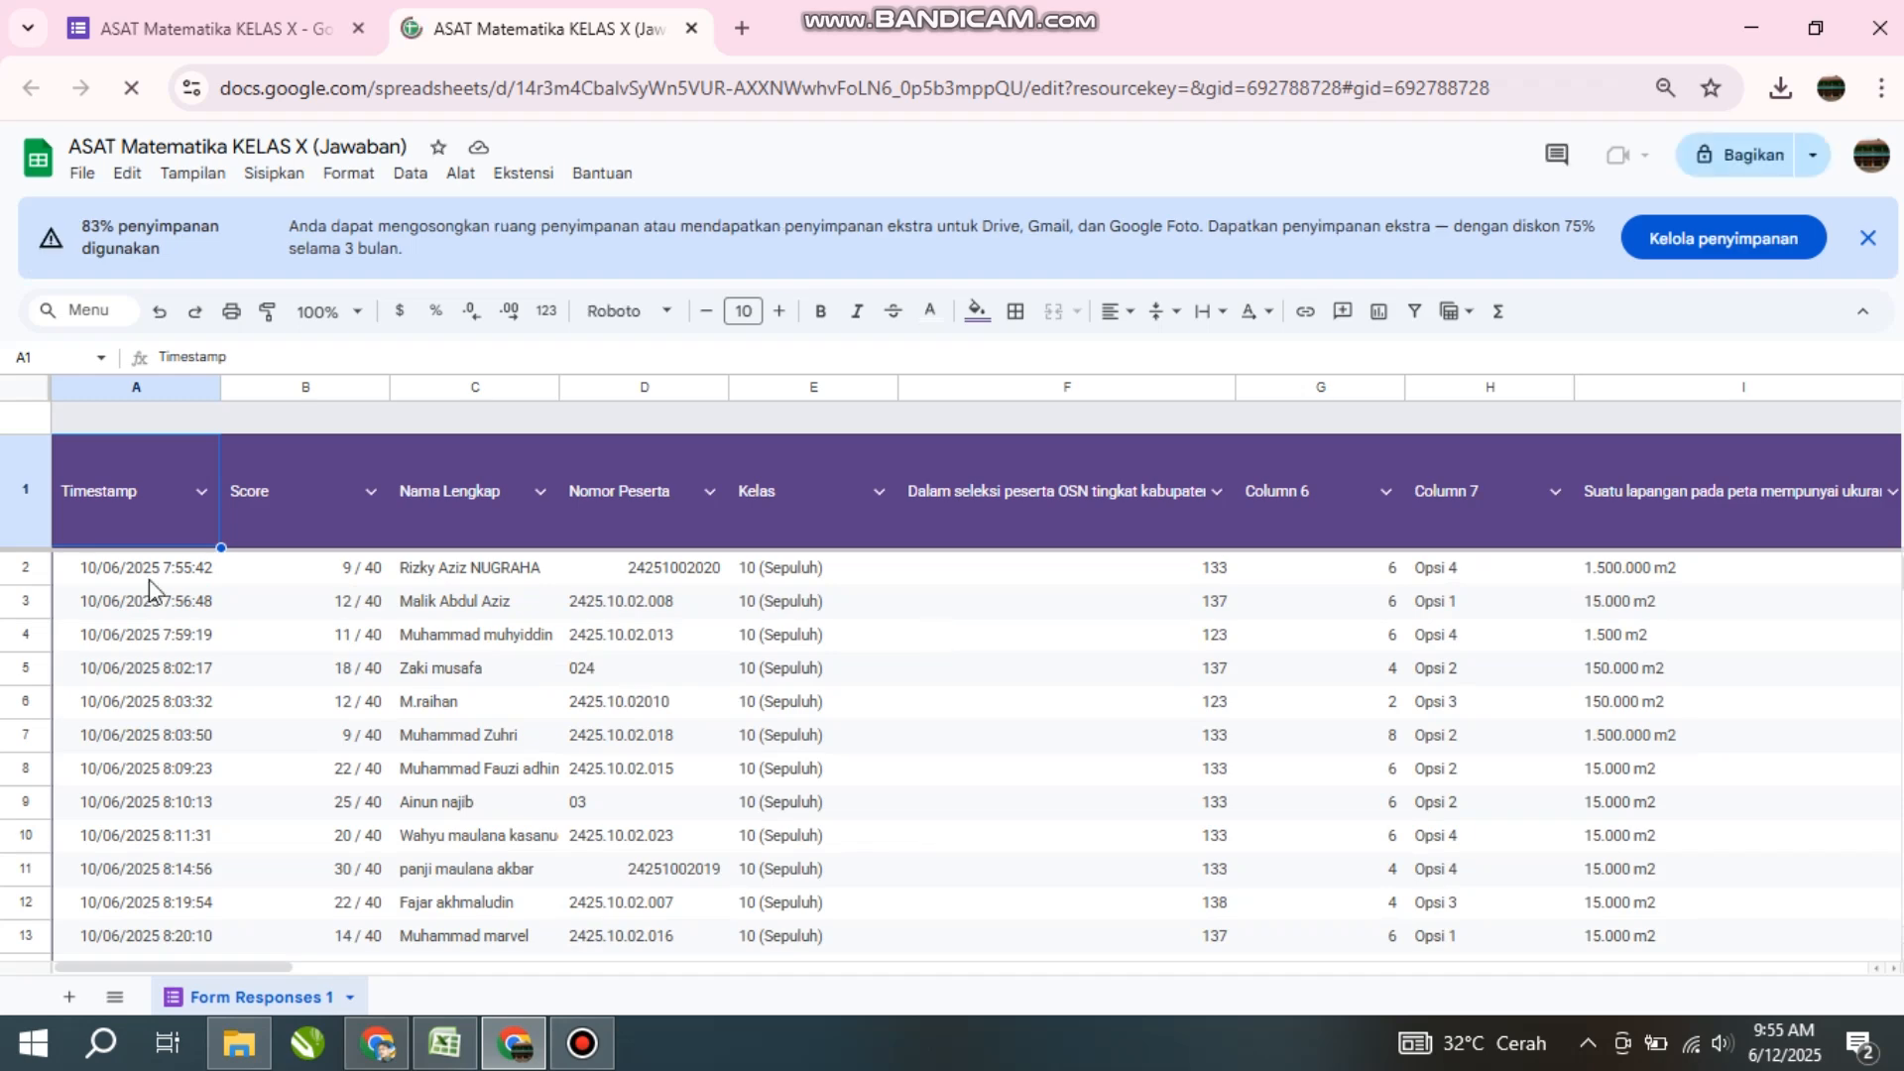
- Browse the student scores in the ASAT Matematika KELAS X (Jawaban) sheet and bring up File
scroll(151, 592, down, 3)
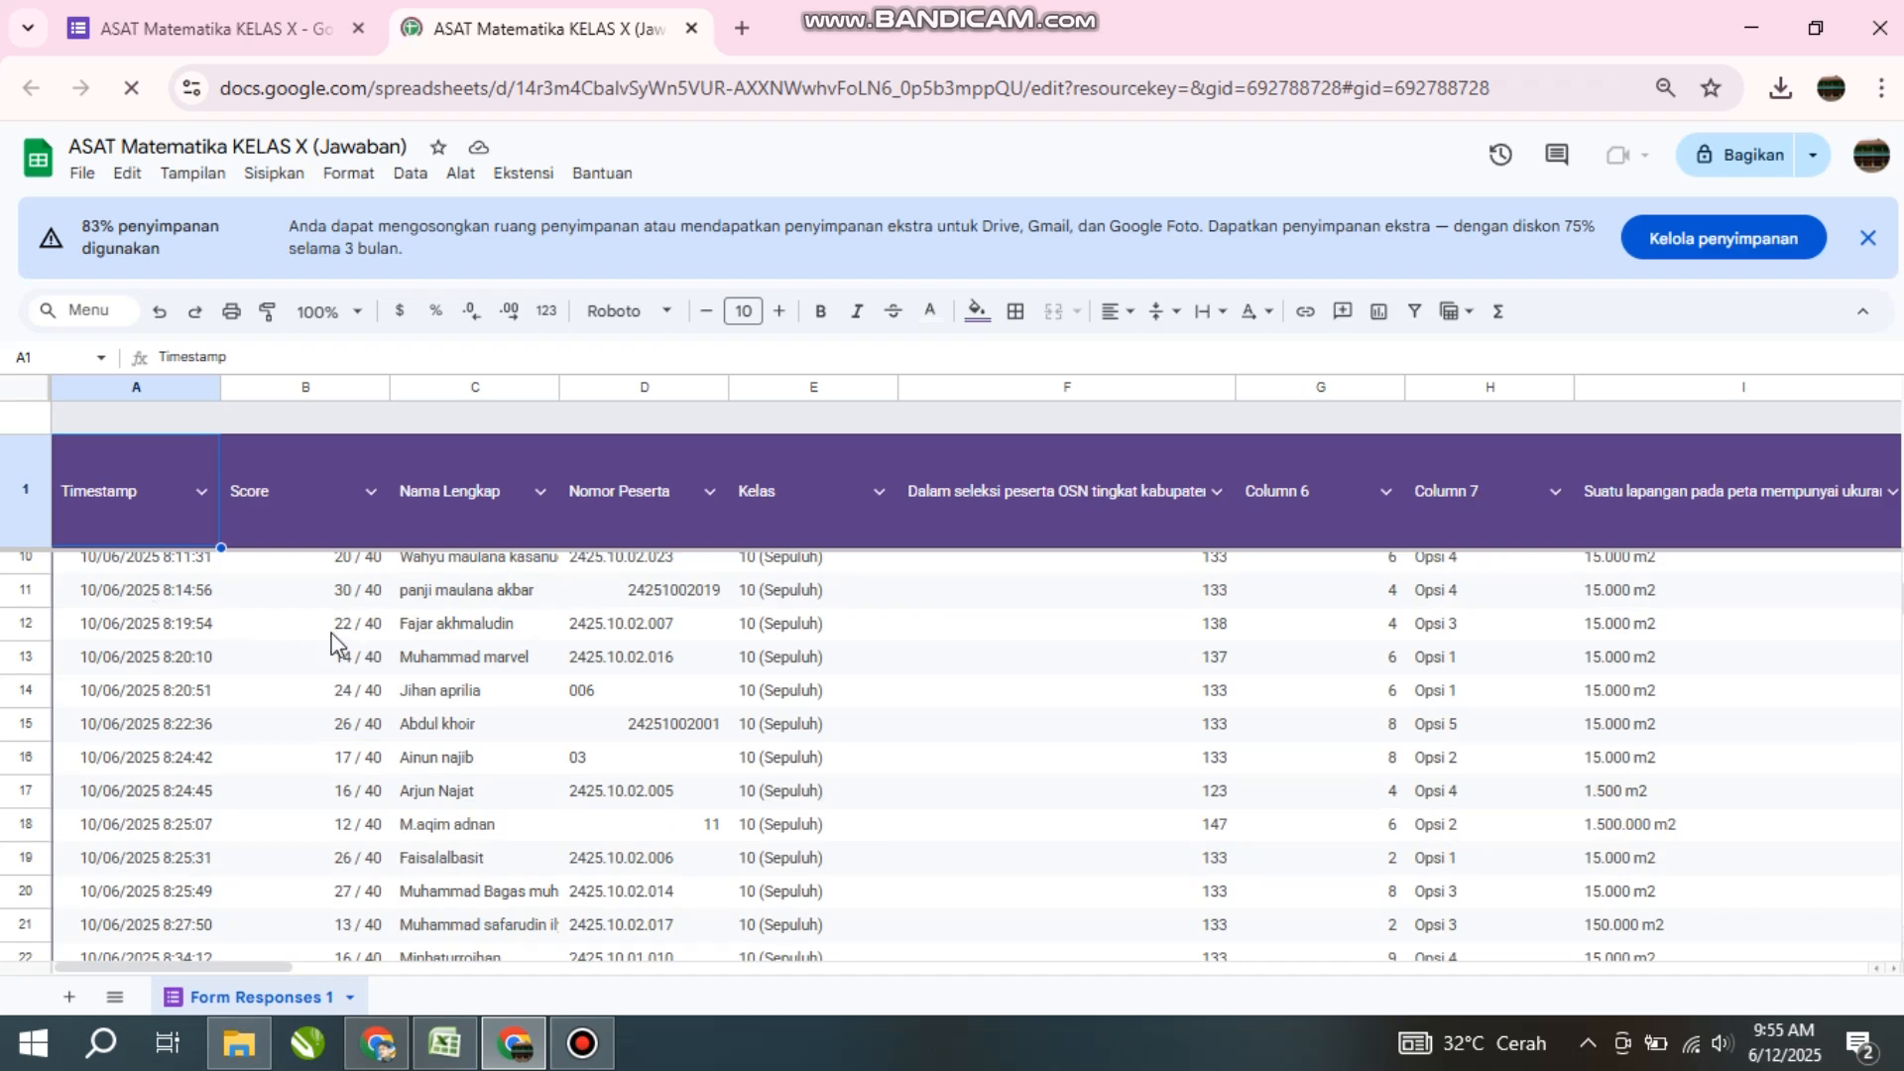
scroll(332, 645, up, 3)
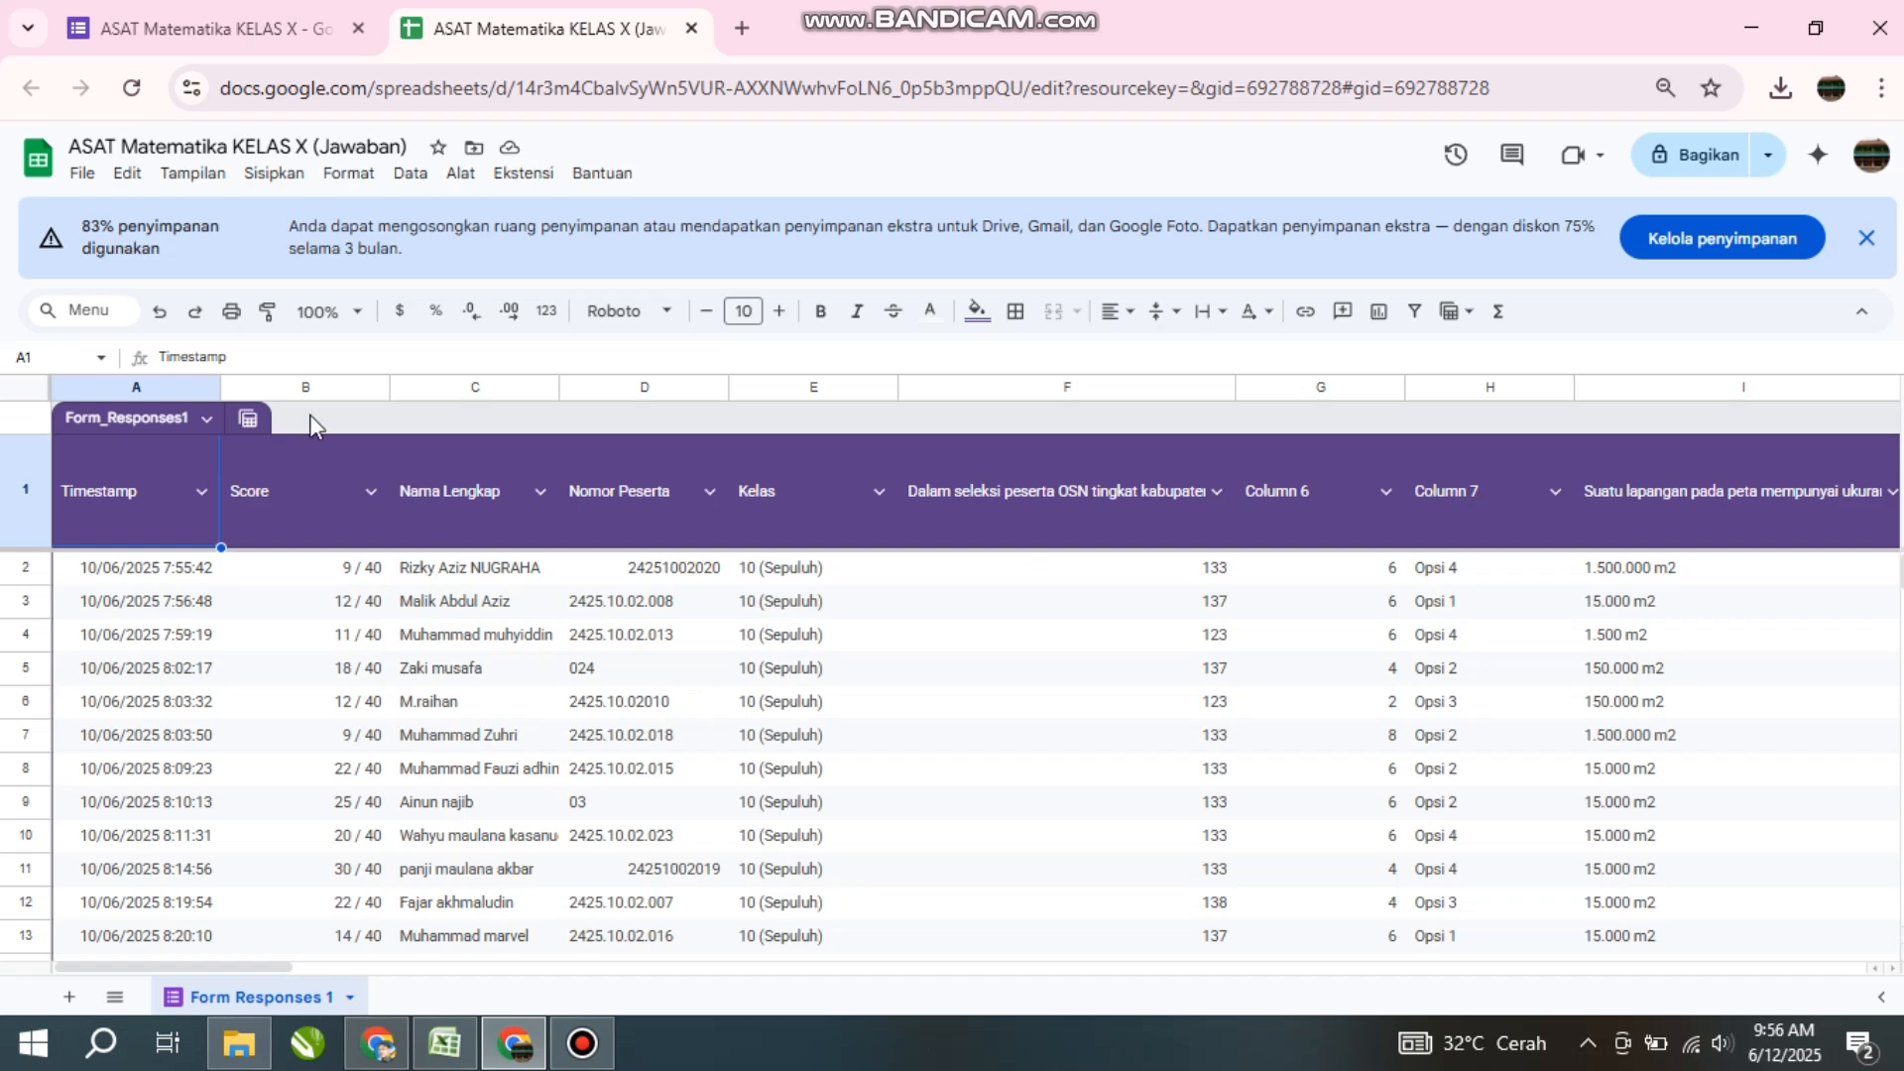
click(82, 174)
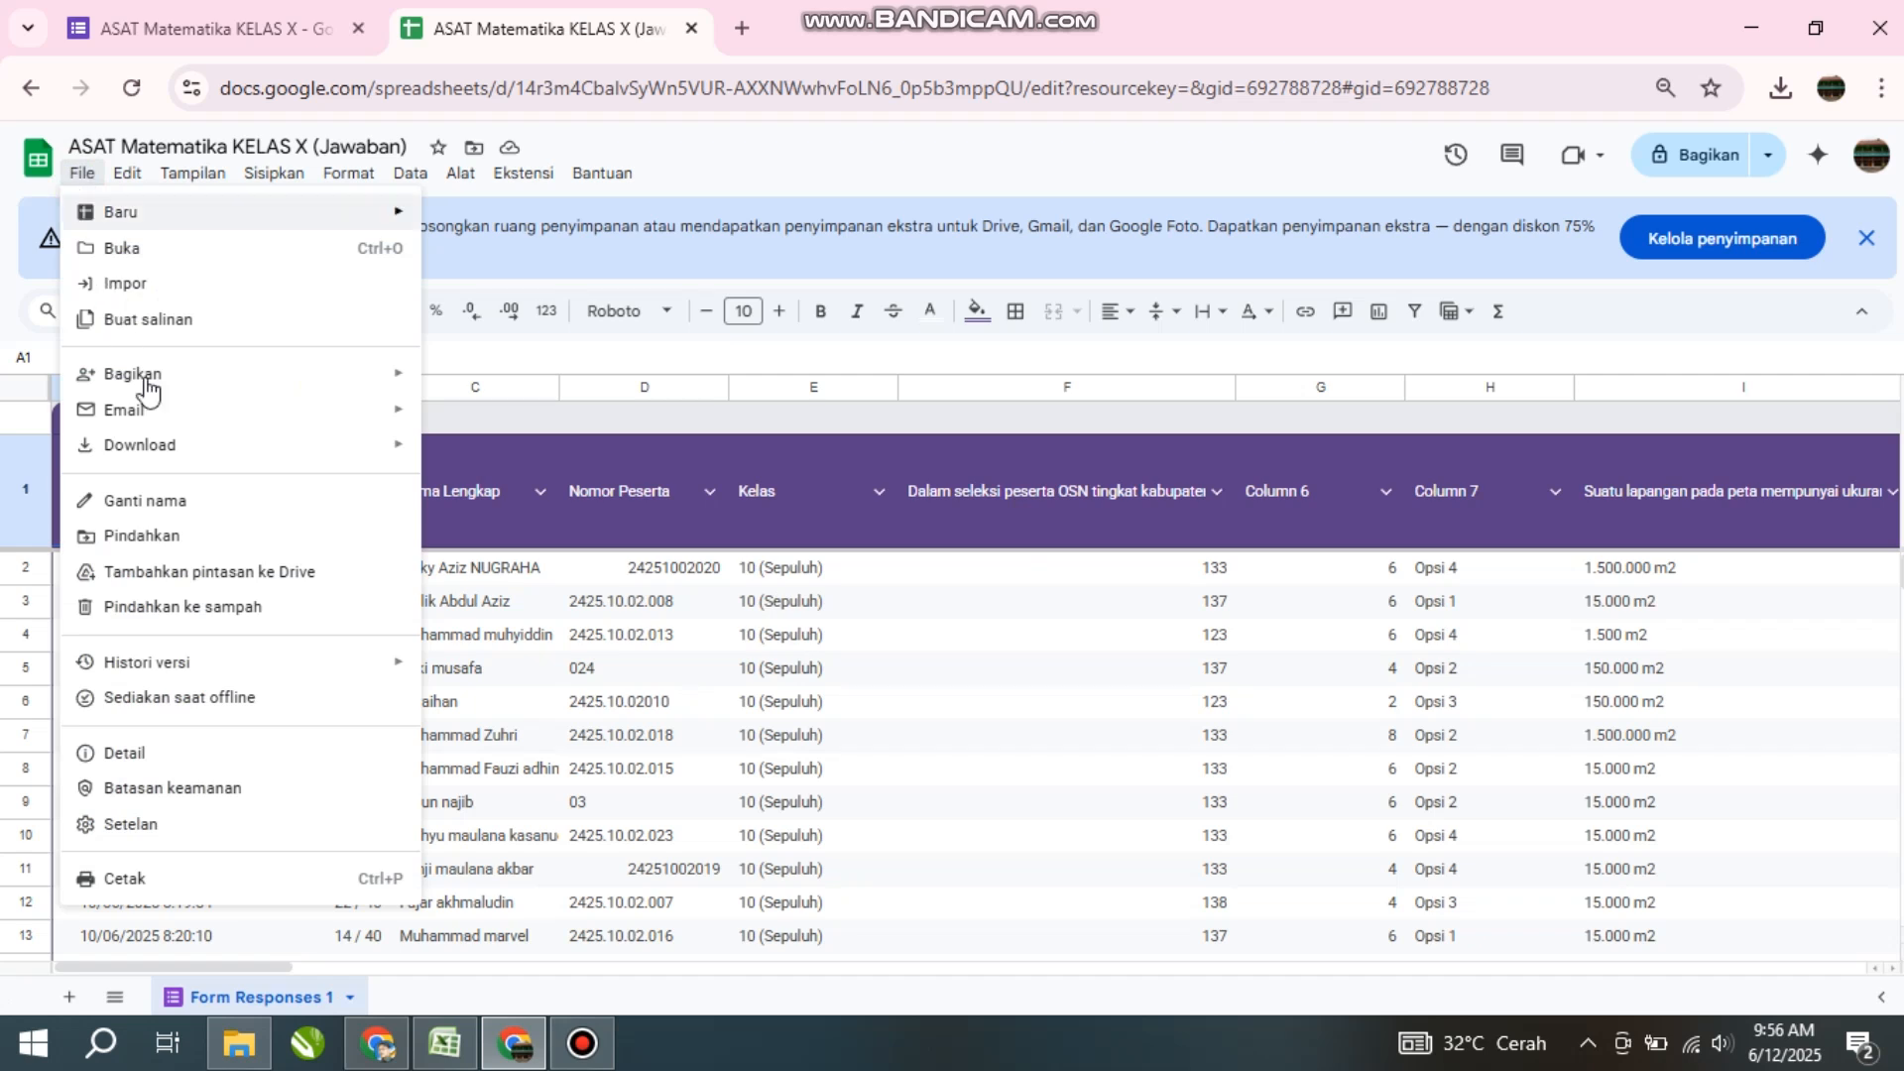
- Start a Microsoft Excel (.xlsx) download, cancel the Save As, and close the spreadsheet tab
mouse_move(149, 387)
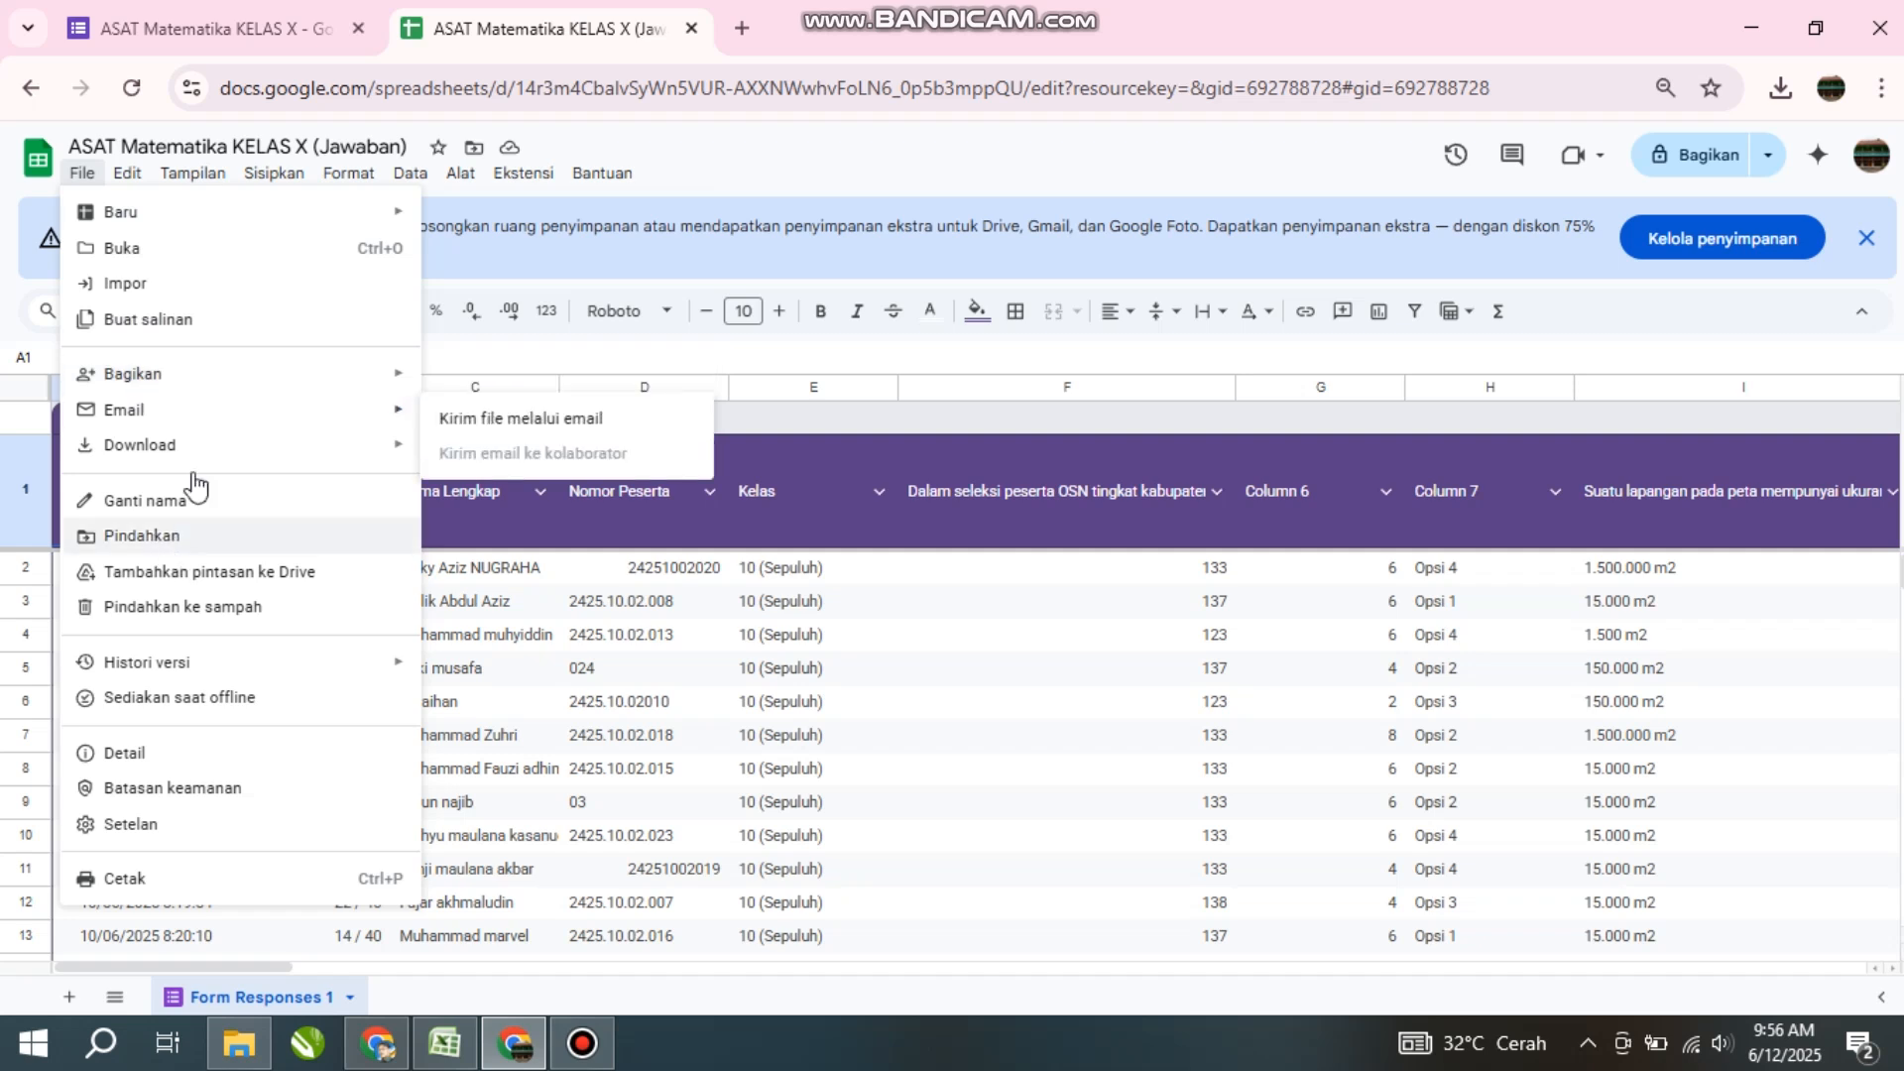
mouse_move(190, 454)
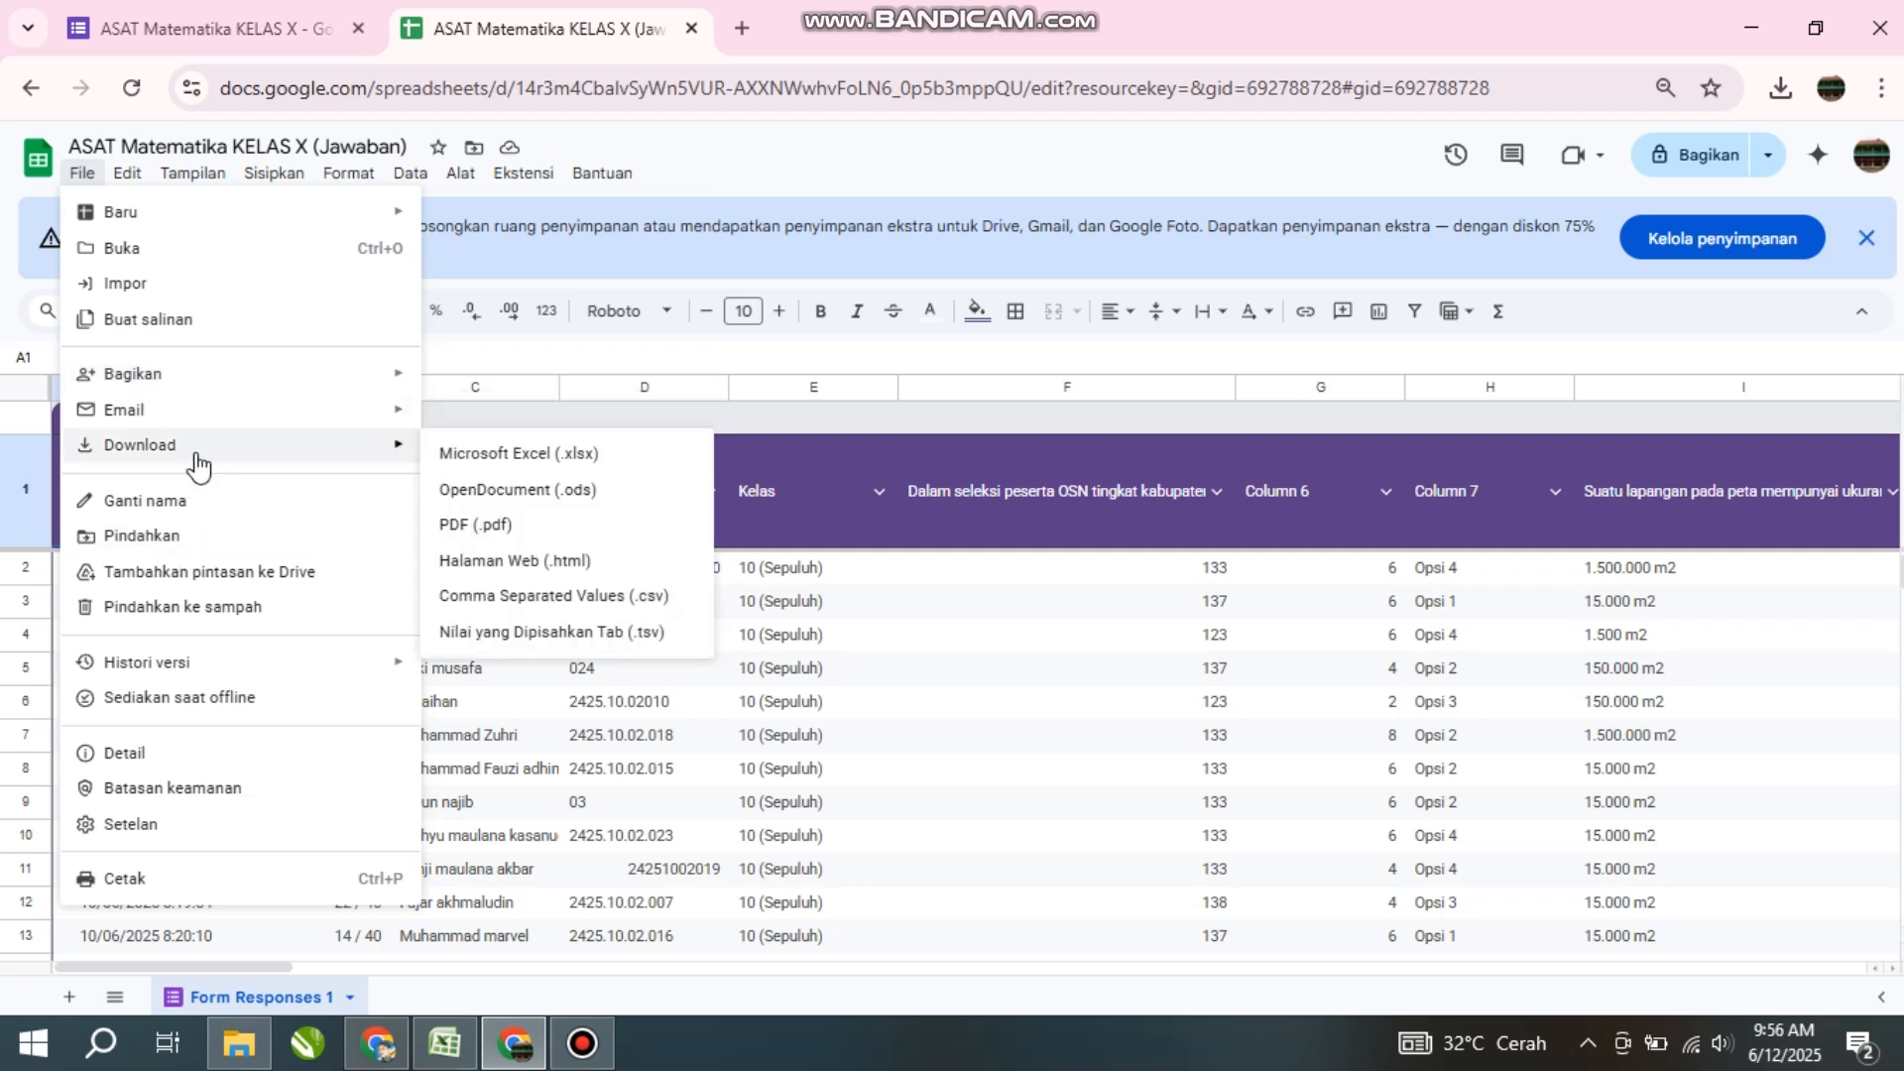
click(504, 456)
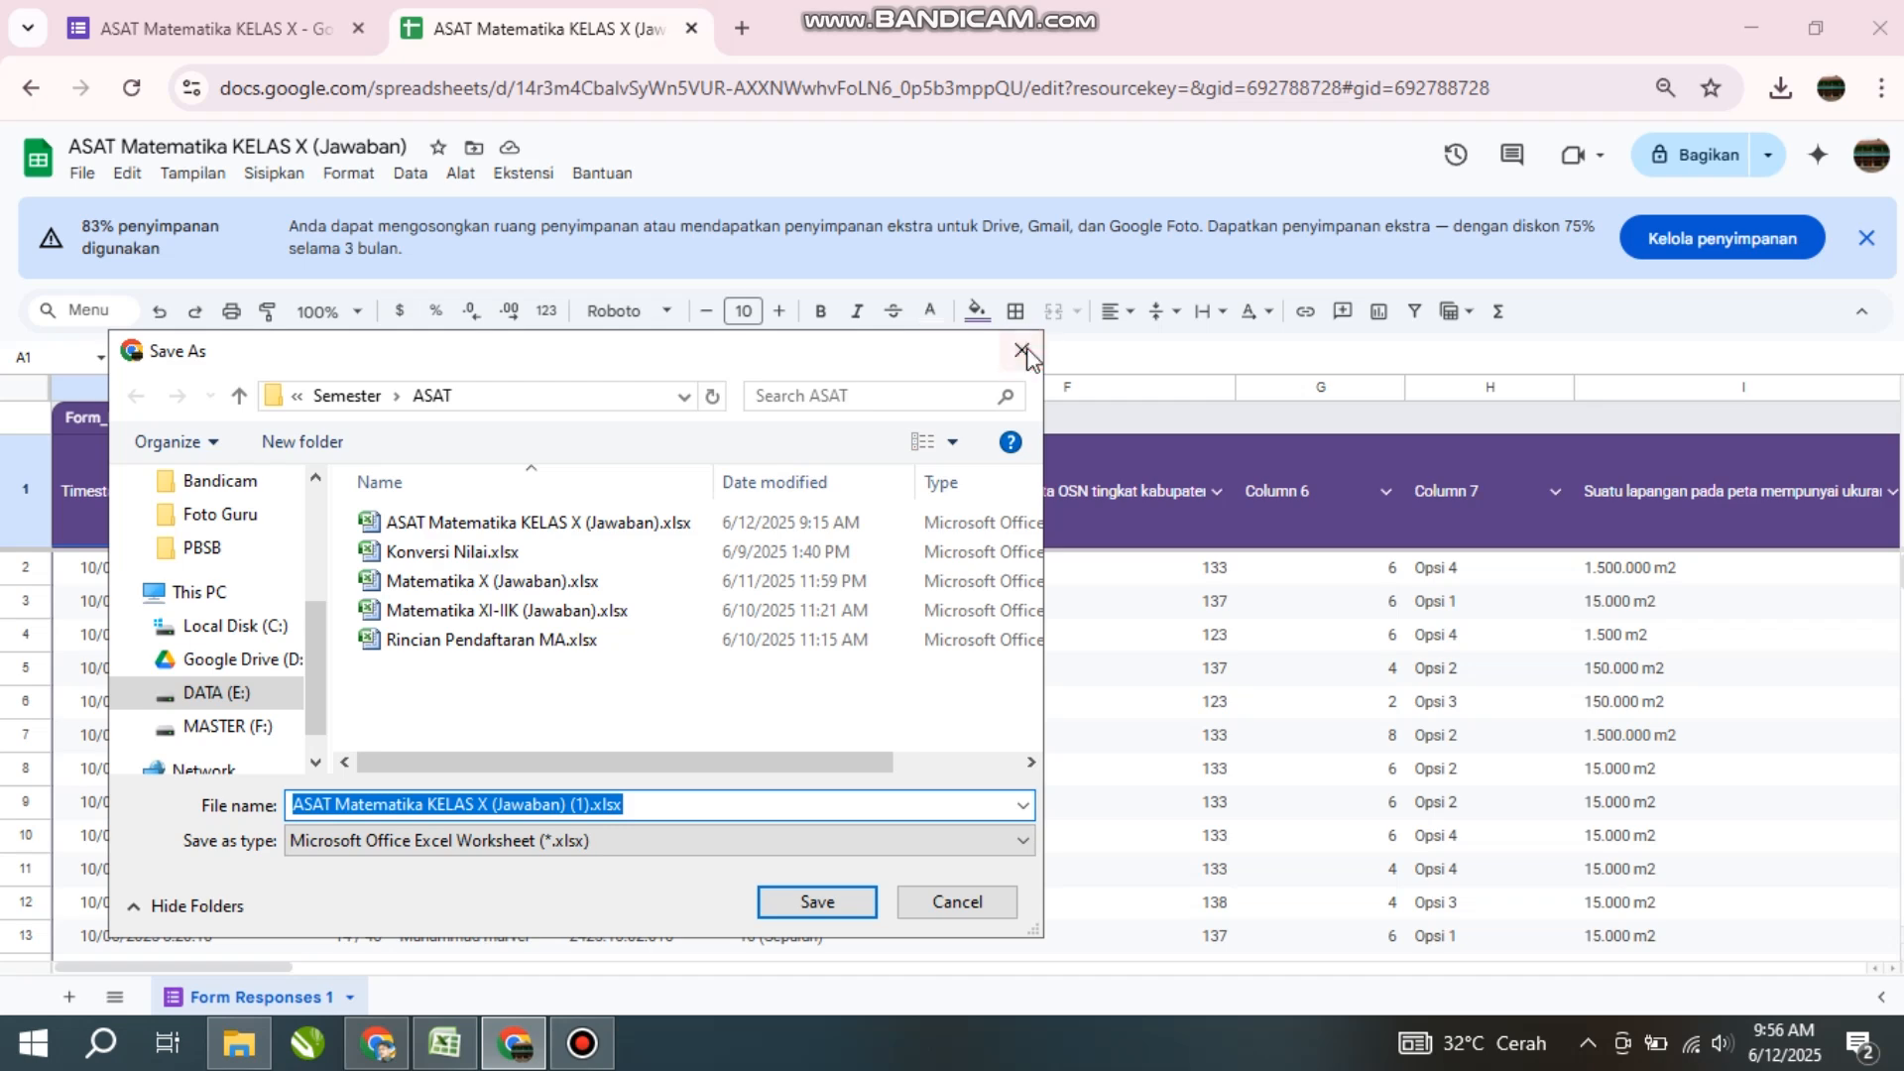
key(Escape)
click(691, 28)
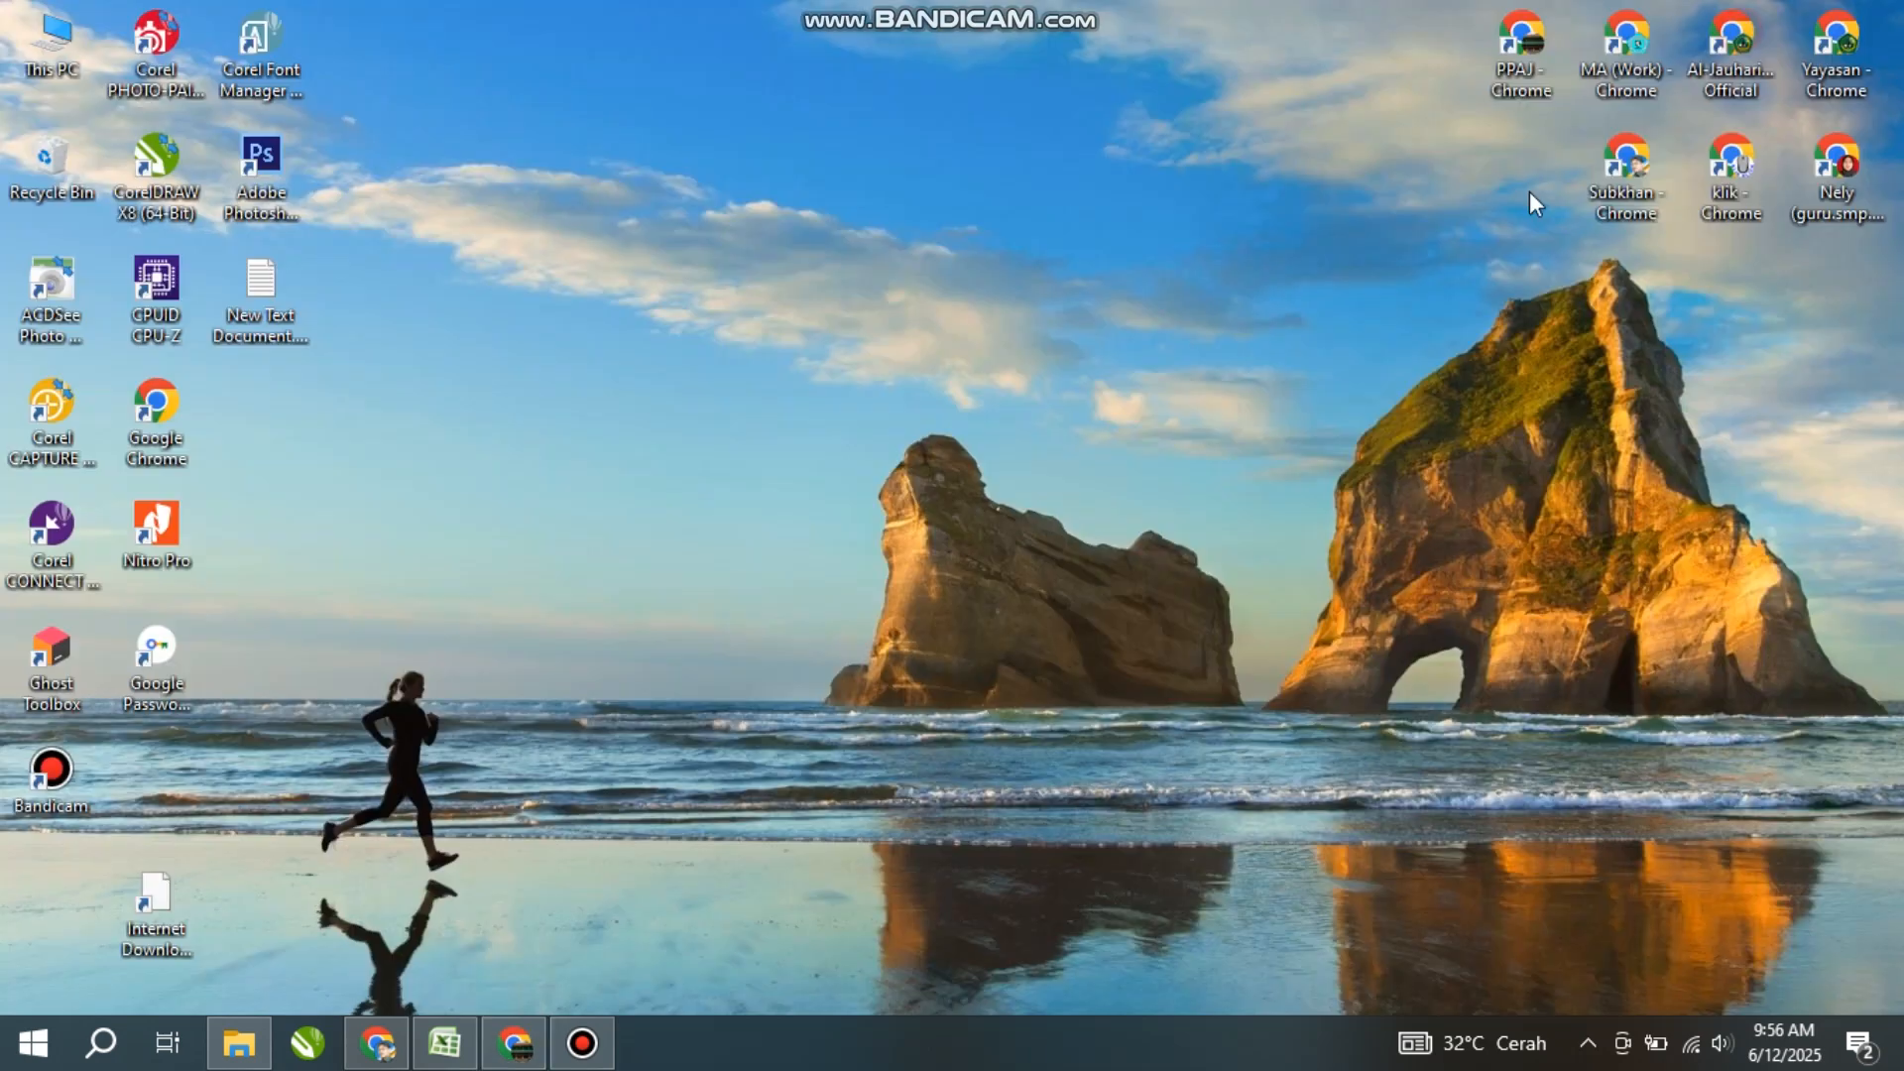
- Minimize Chrome and bring up the ASAT Matematika KELAS X (Jawaban) workbook in Excel
click(1748, 30)
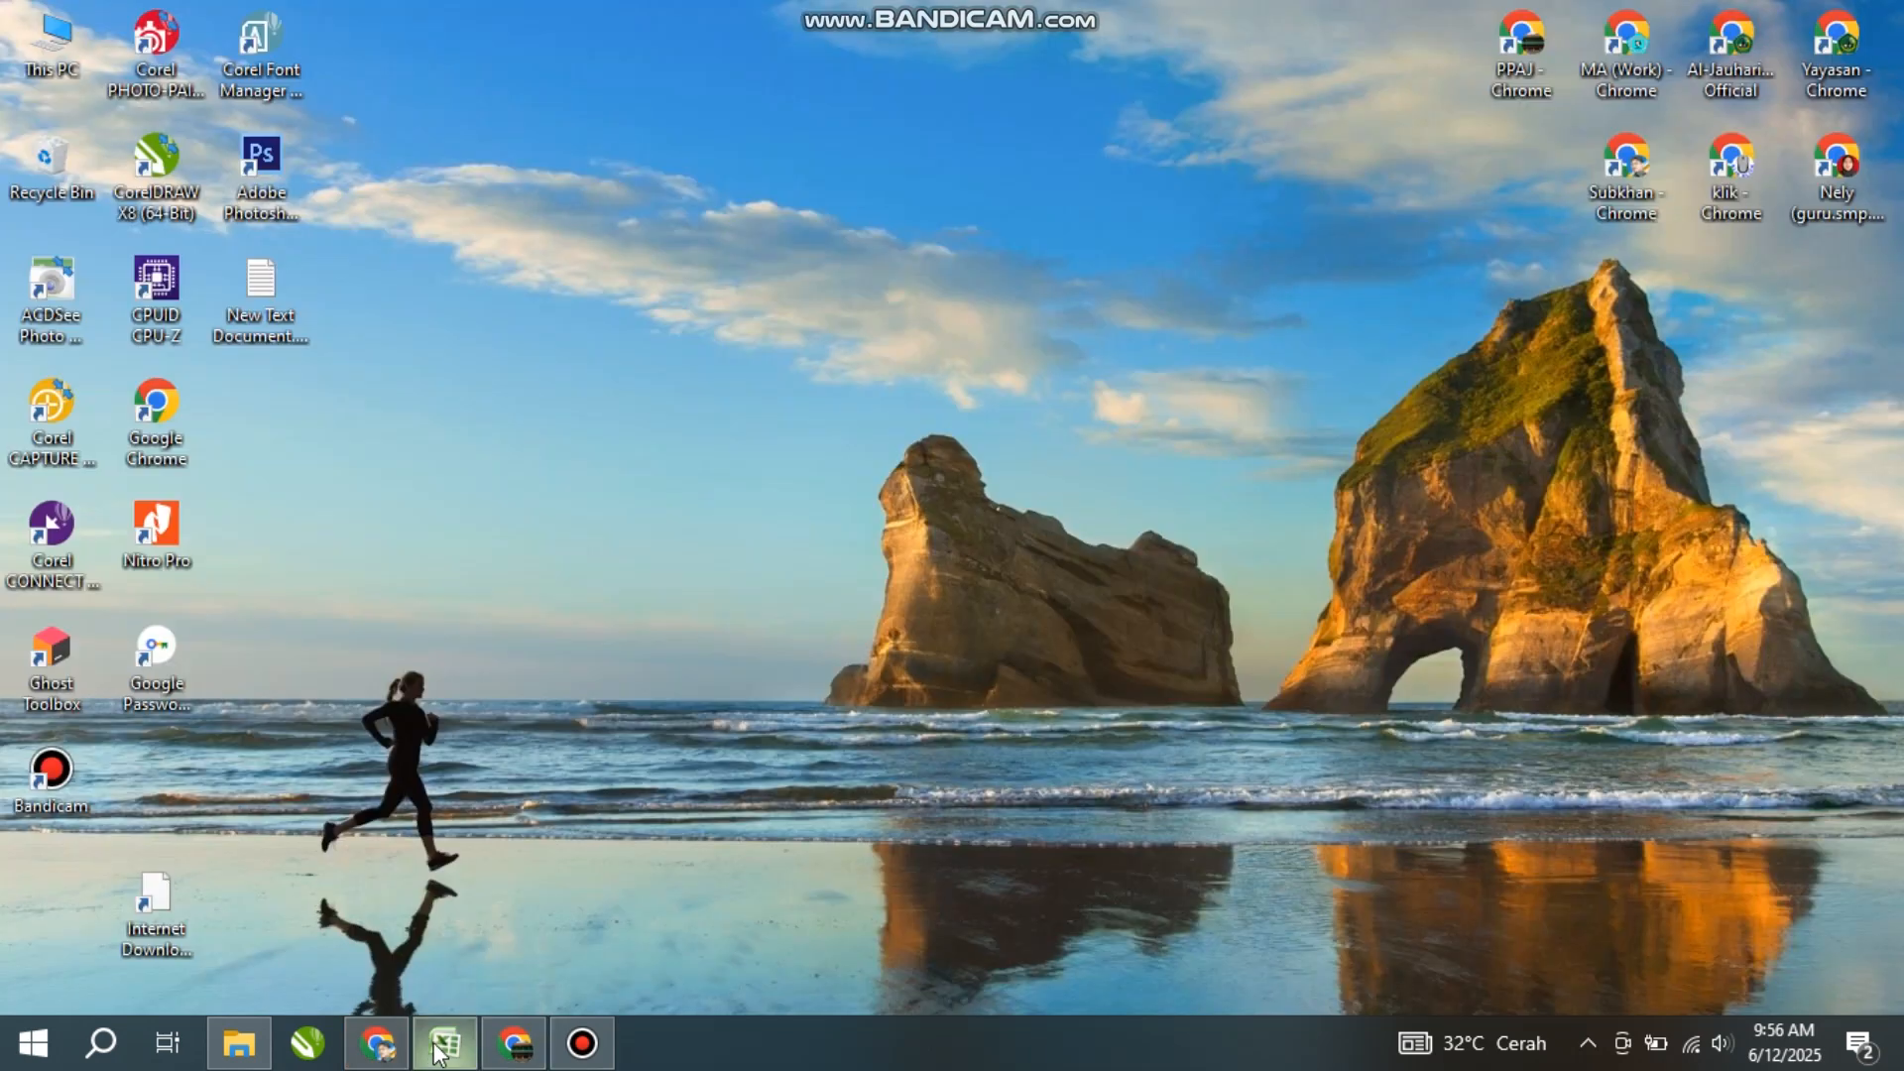
mouse_move(444, 1041)
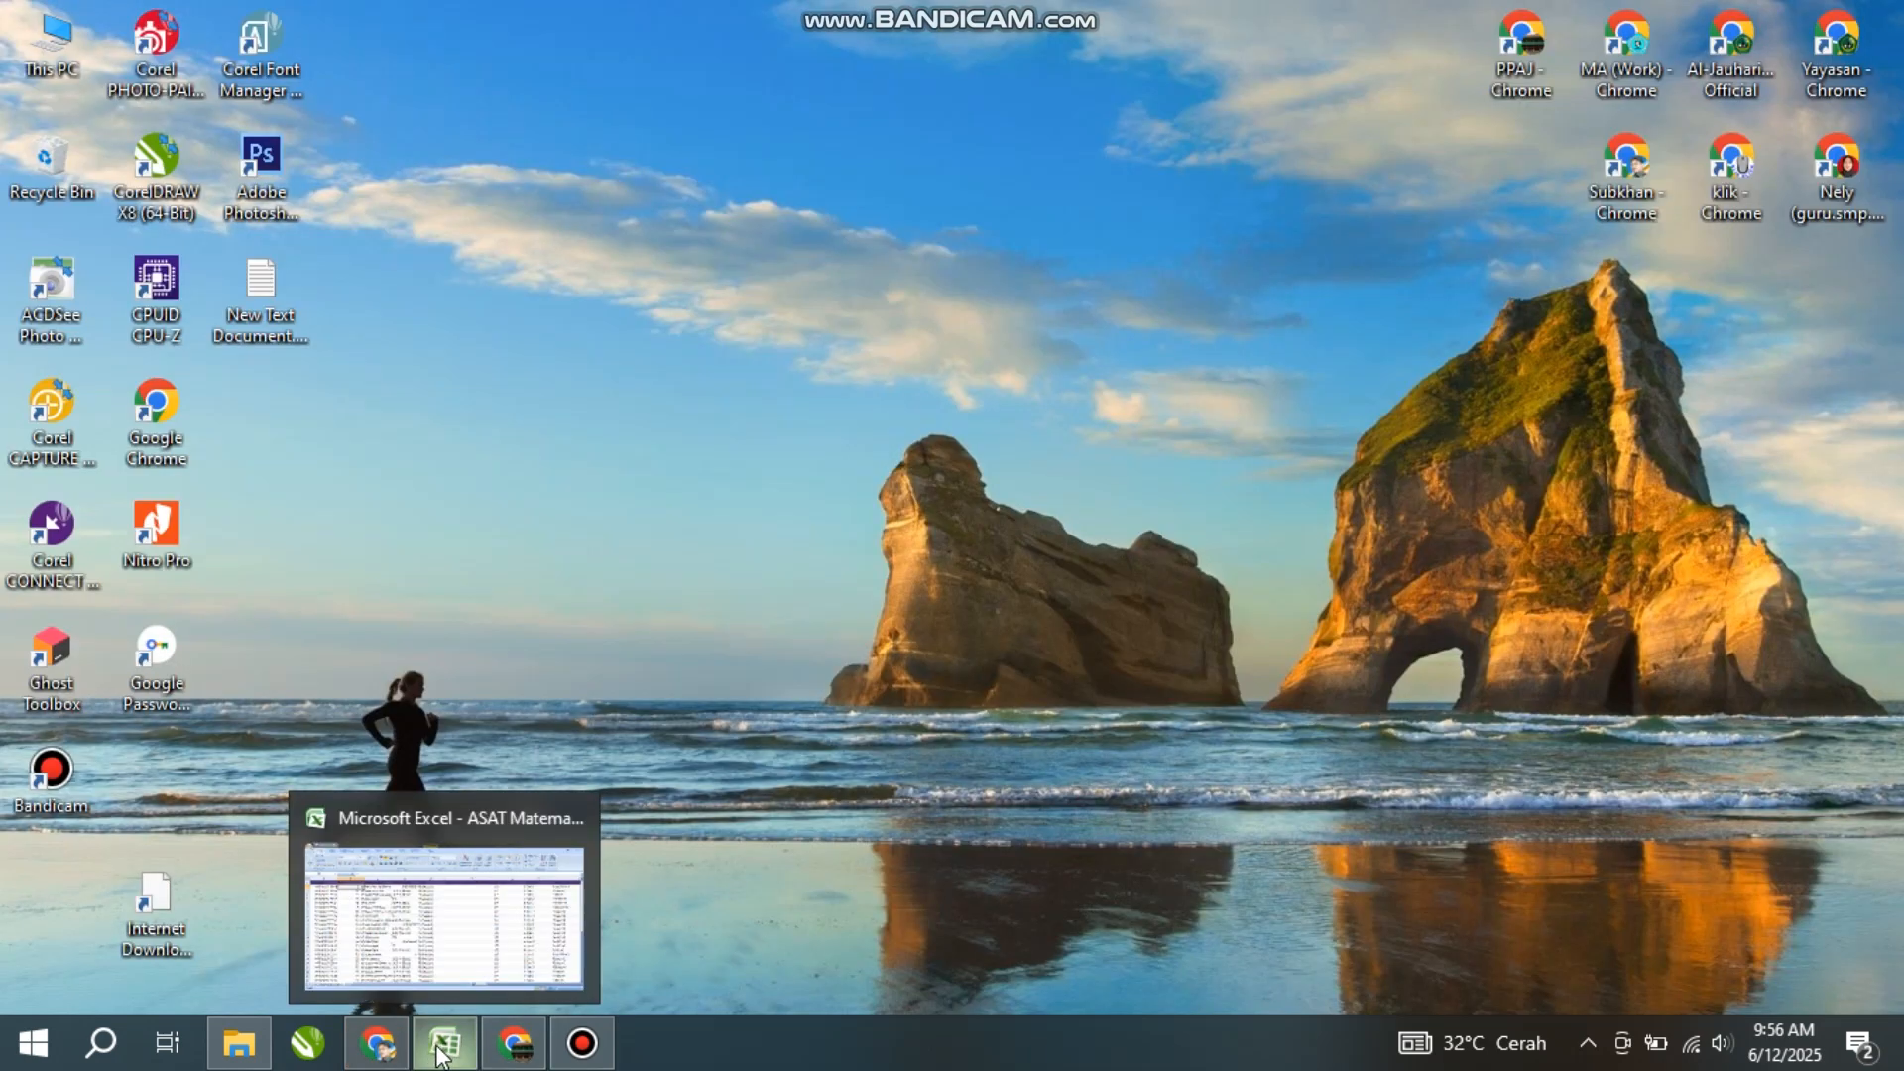
click(444, 931)
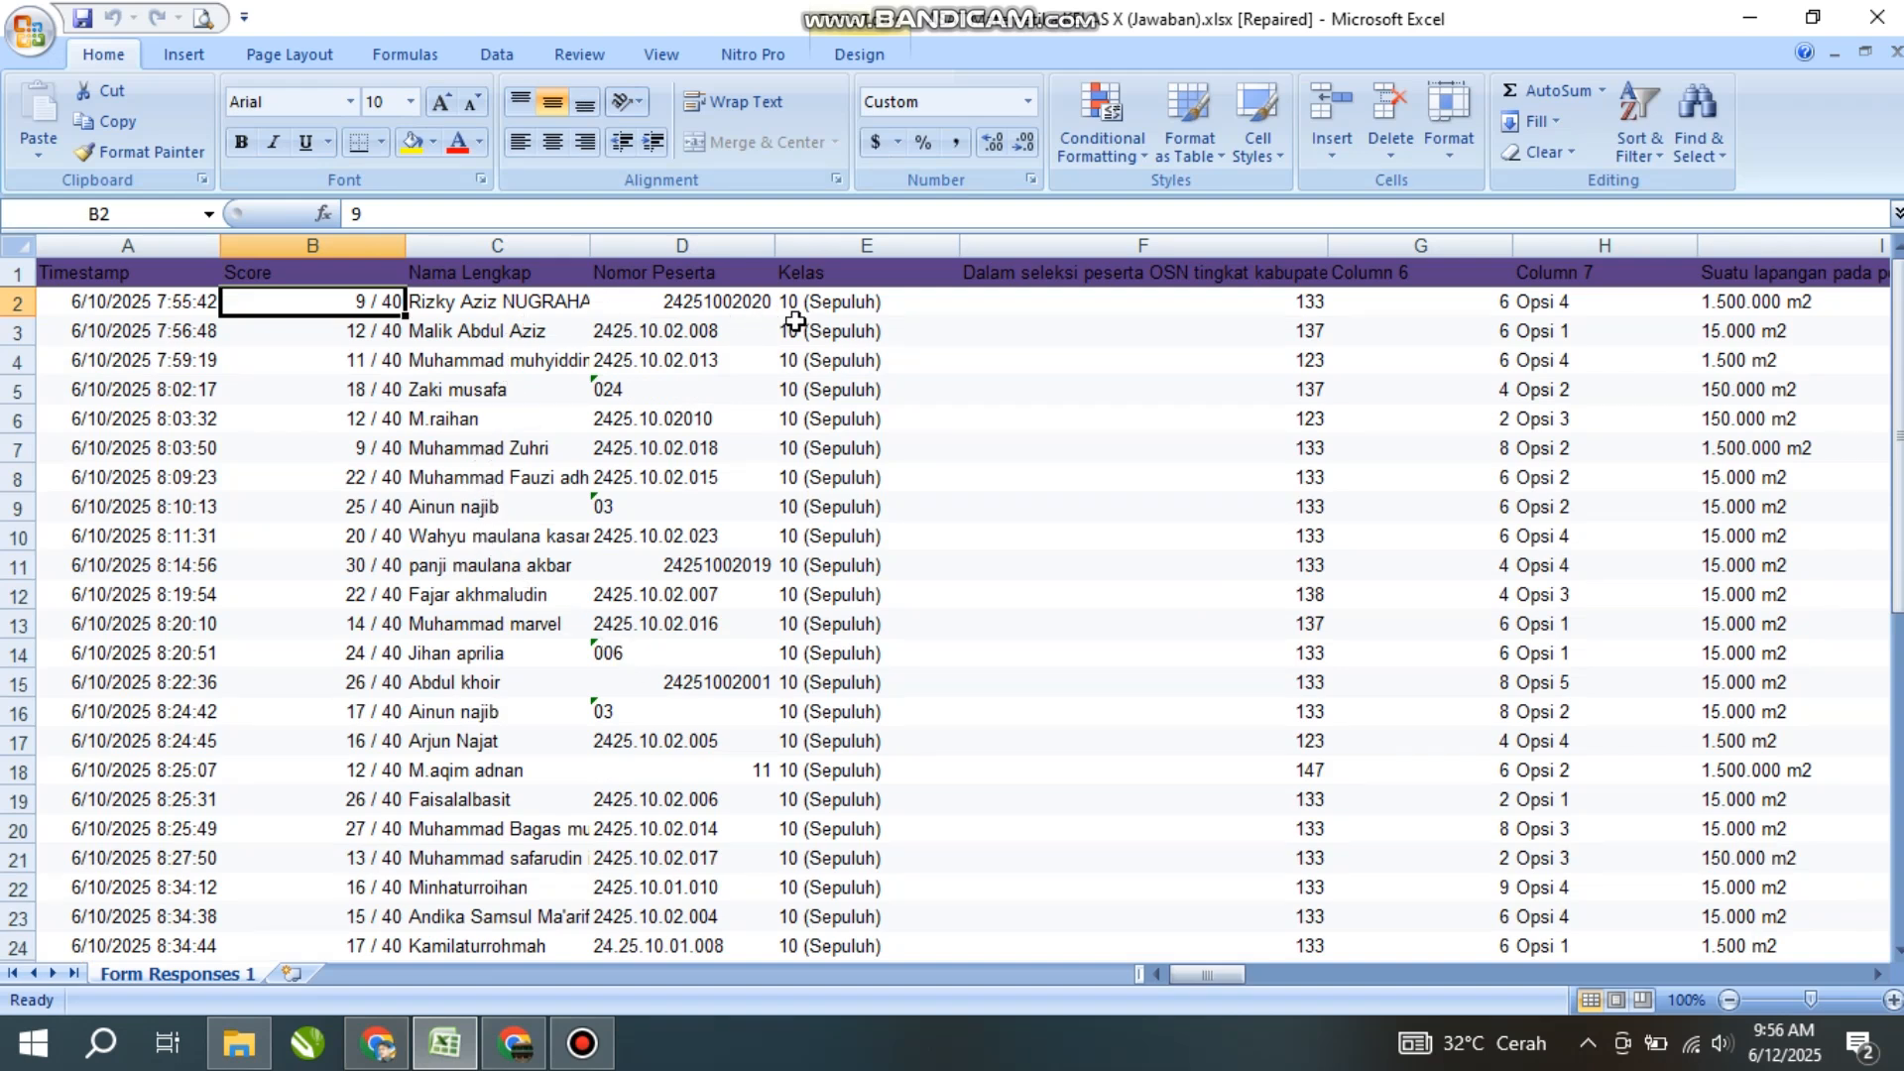
- Browse the first response's answers along row 3, then select column F
click(829, 304)
click(1001, 331)
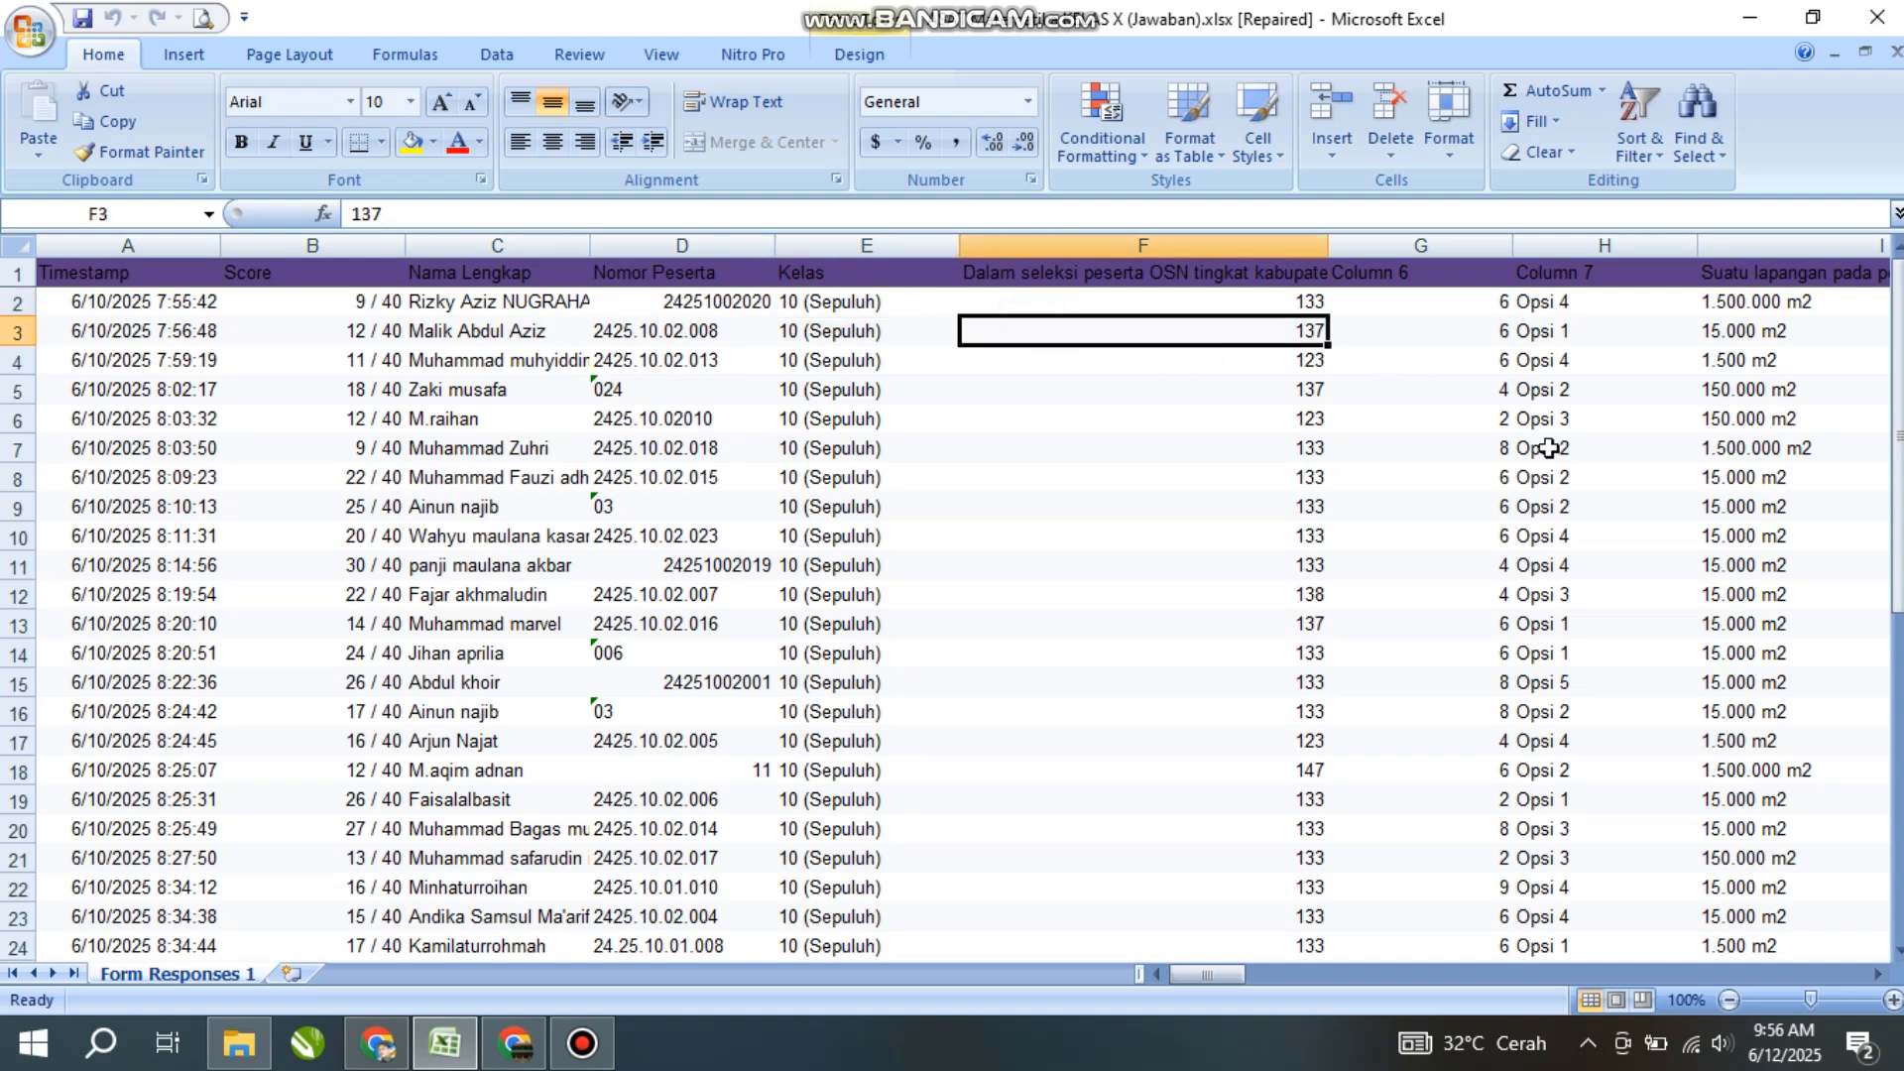
key(Right)
key(Right)
key(Right)
key(Right)
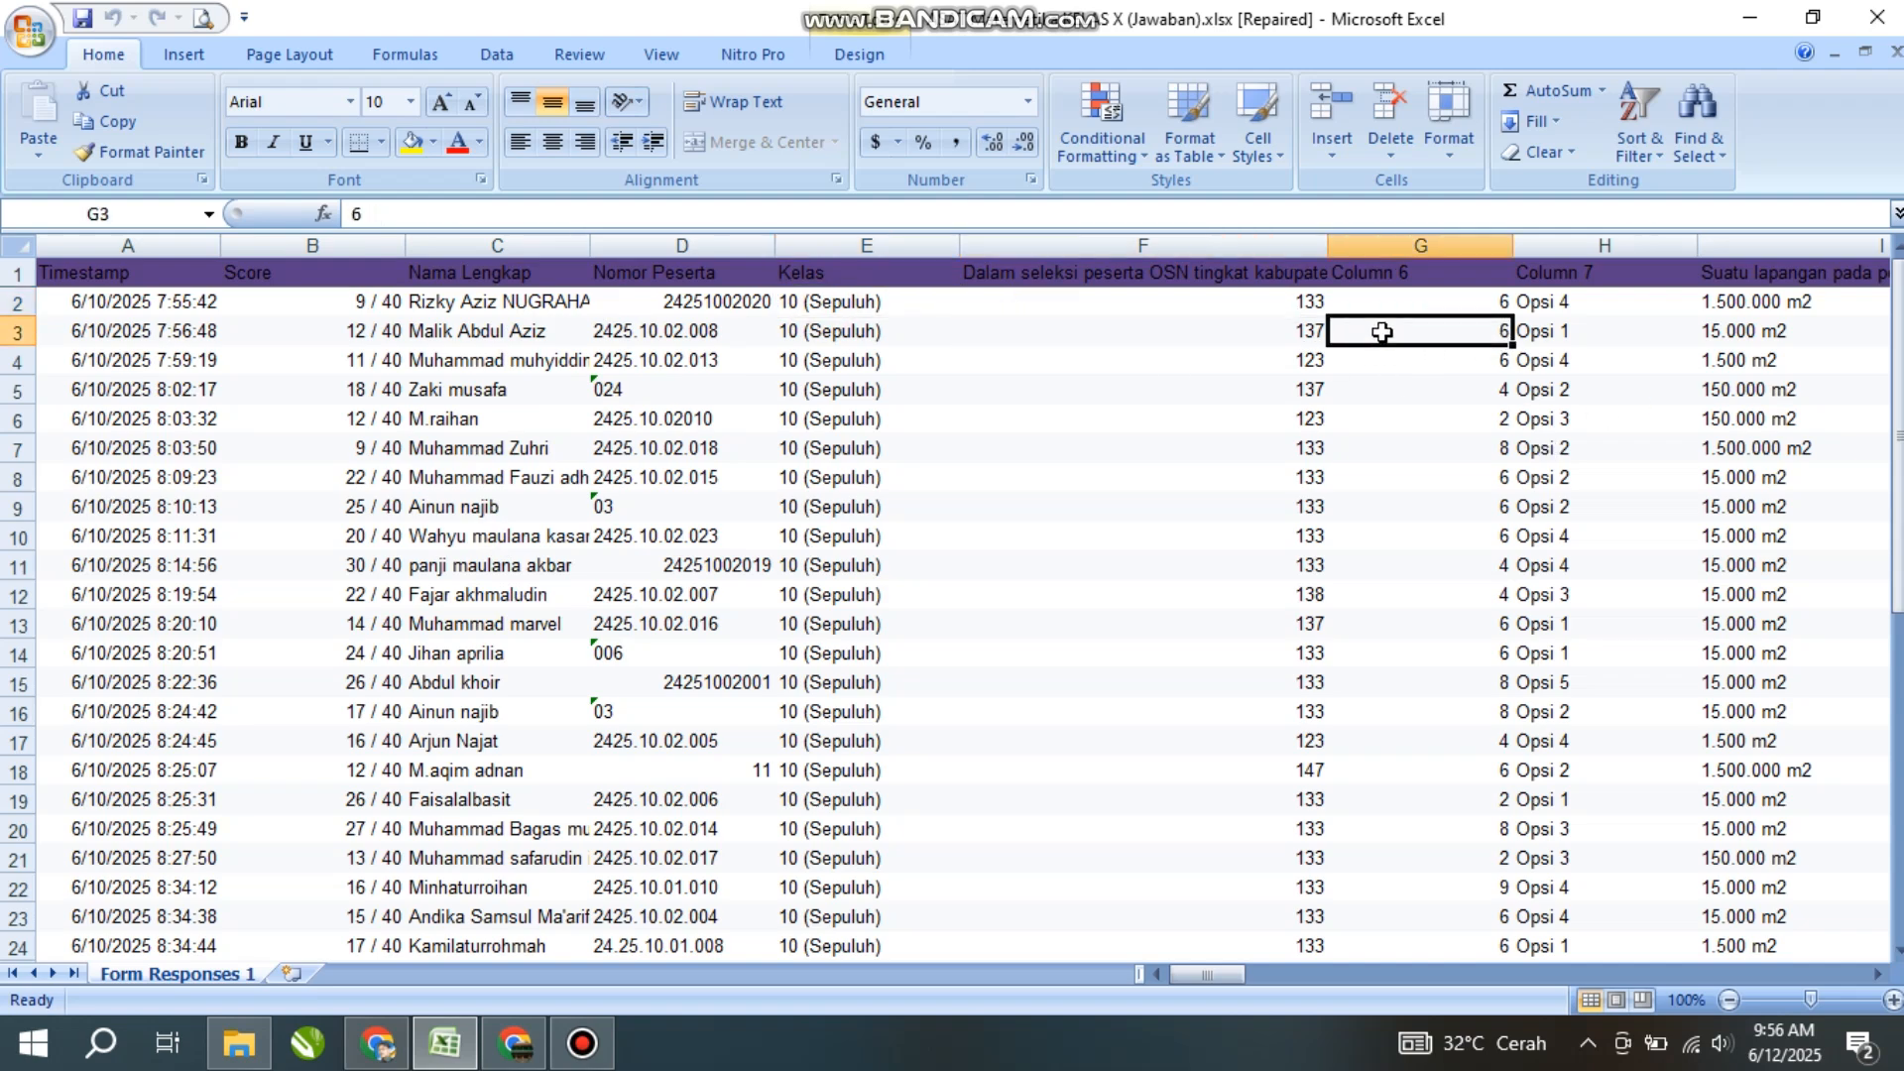
key(Right)
key(Right)
key(Right)
key(Right)
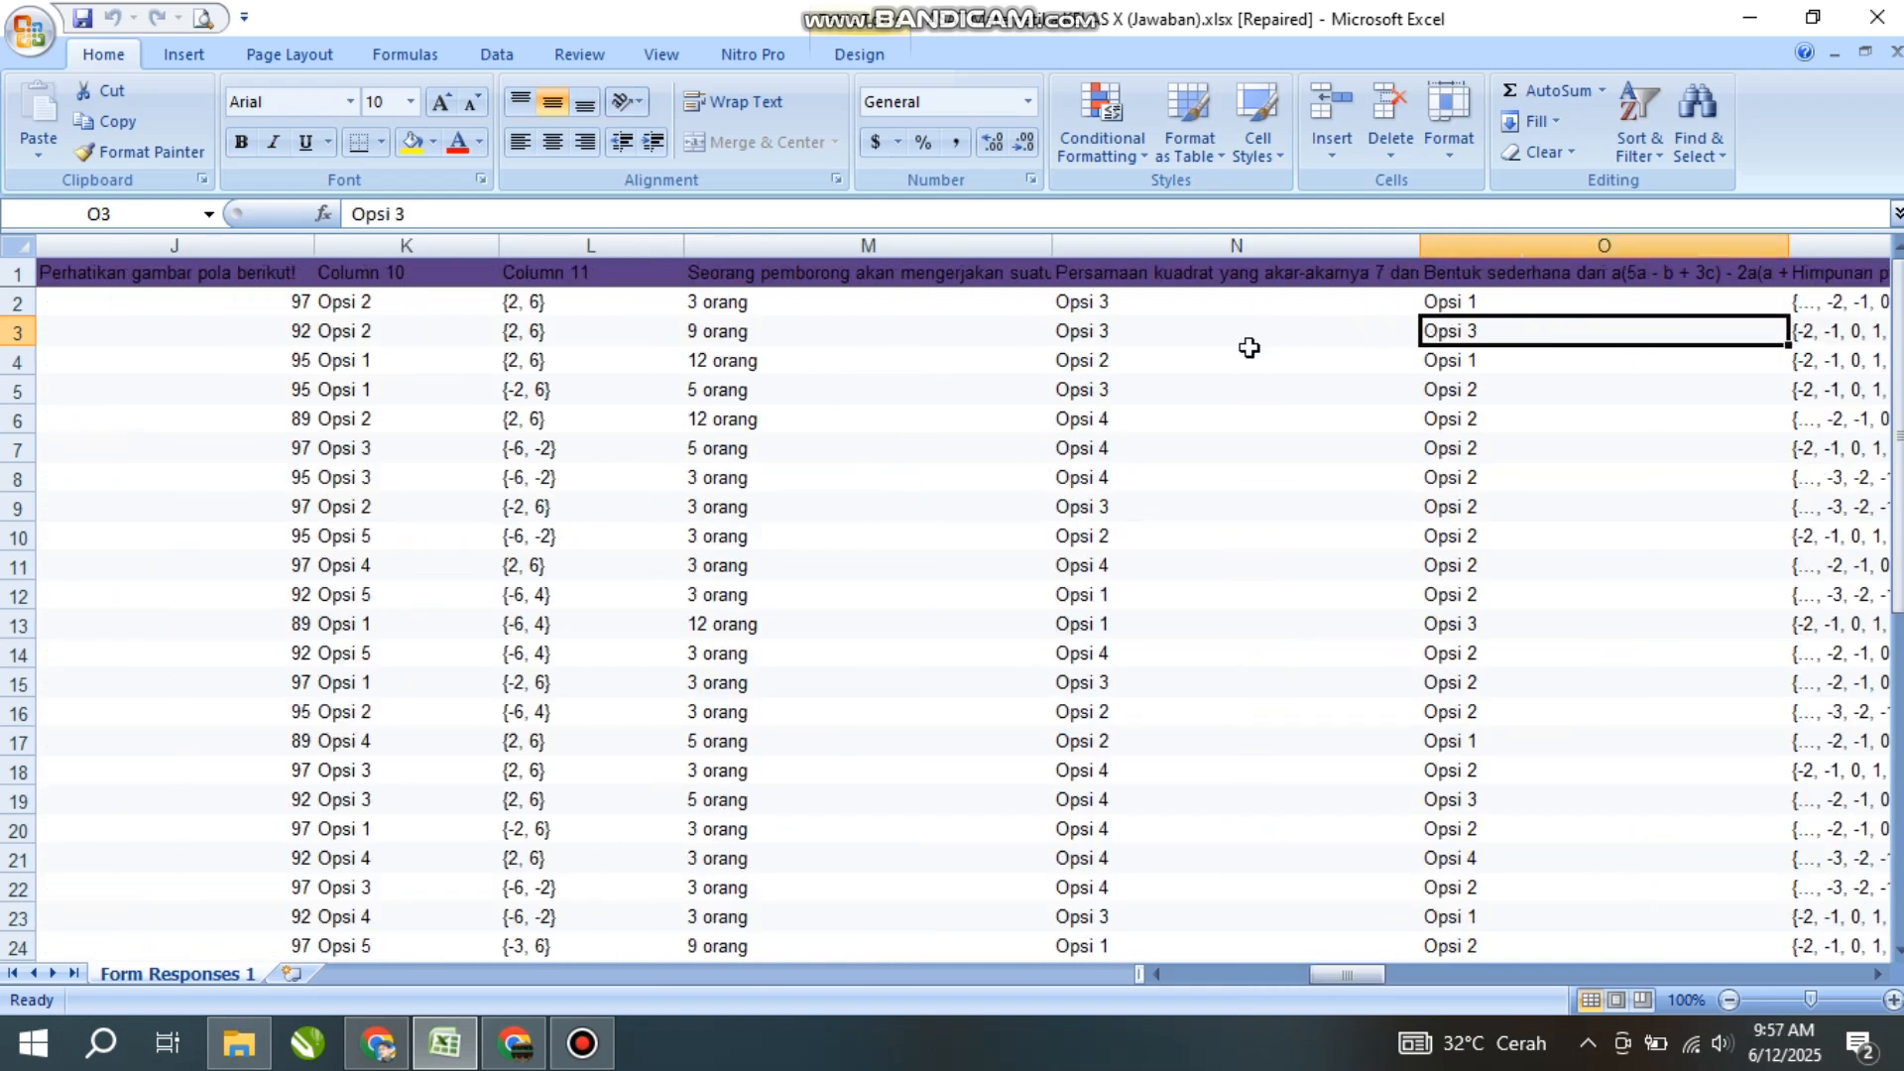
key(Right)
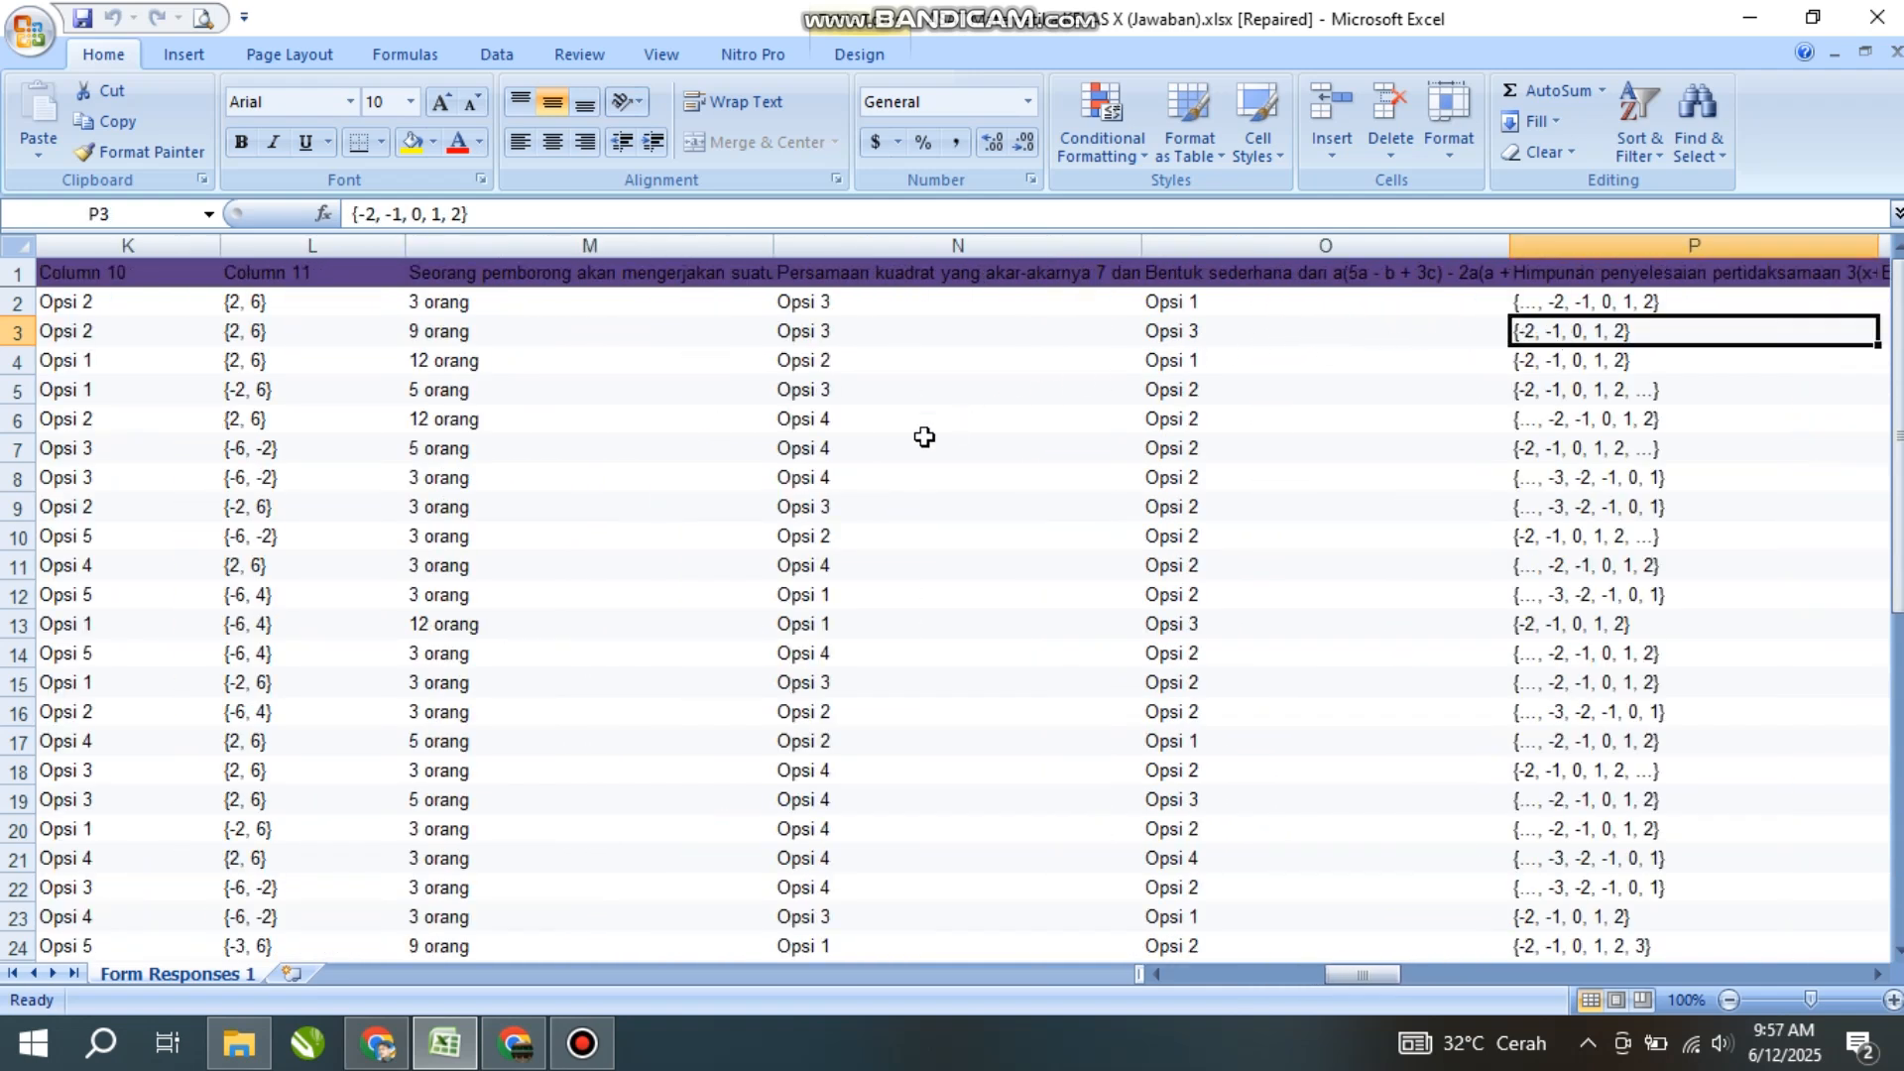
key(Left)
key(Left)
key(Left)
key(Left)
key(Left)
key(Left)
key(Left)
key(Left)
key(Left)
key(Left)
key(Home)
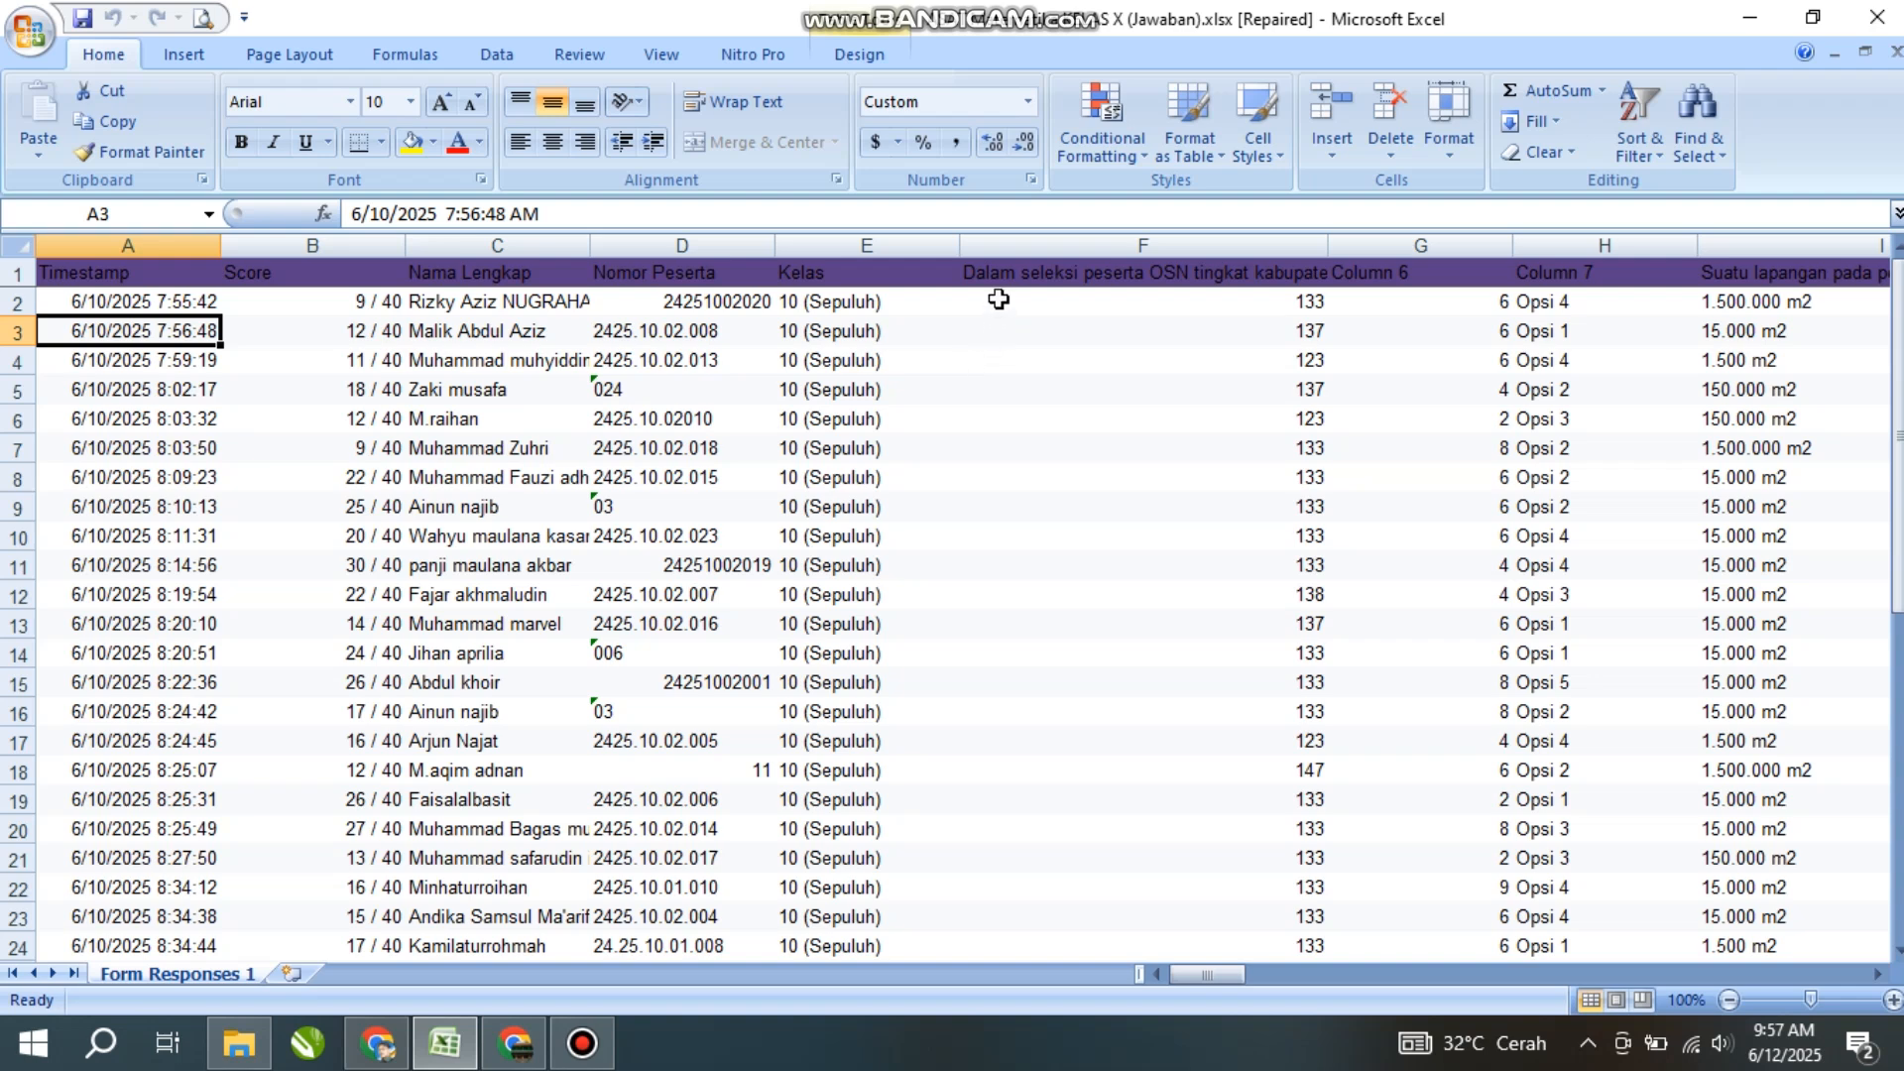
click(1099, 248)
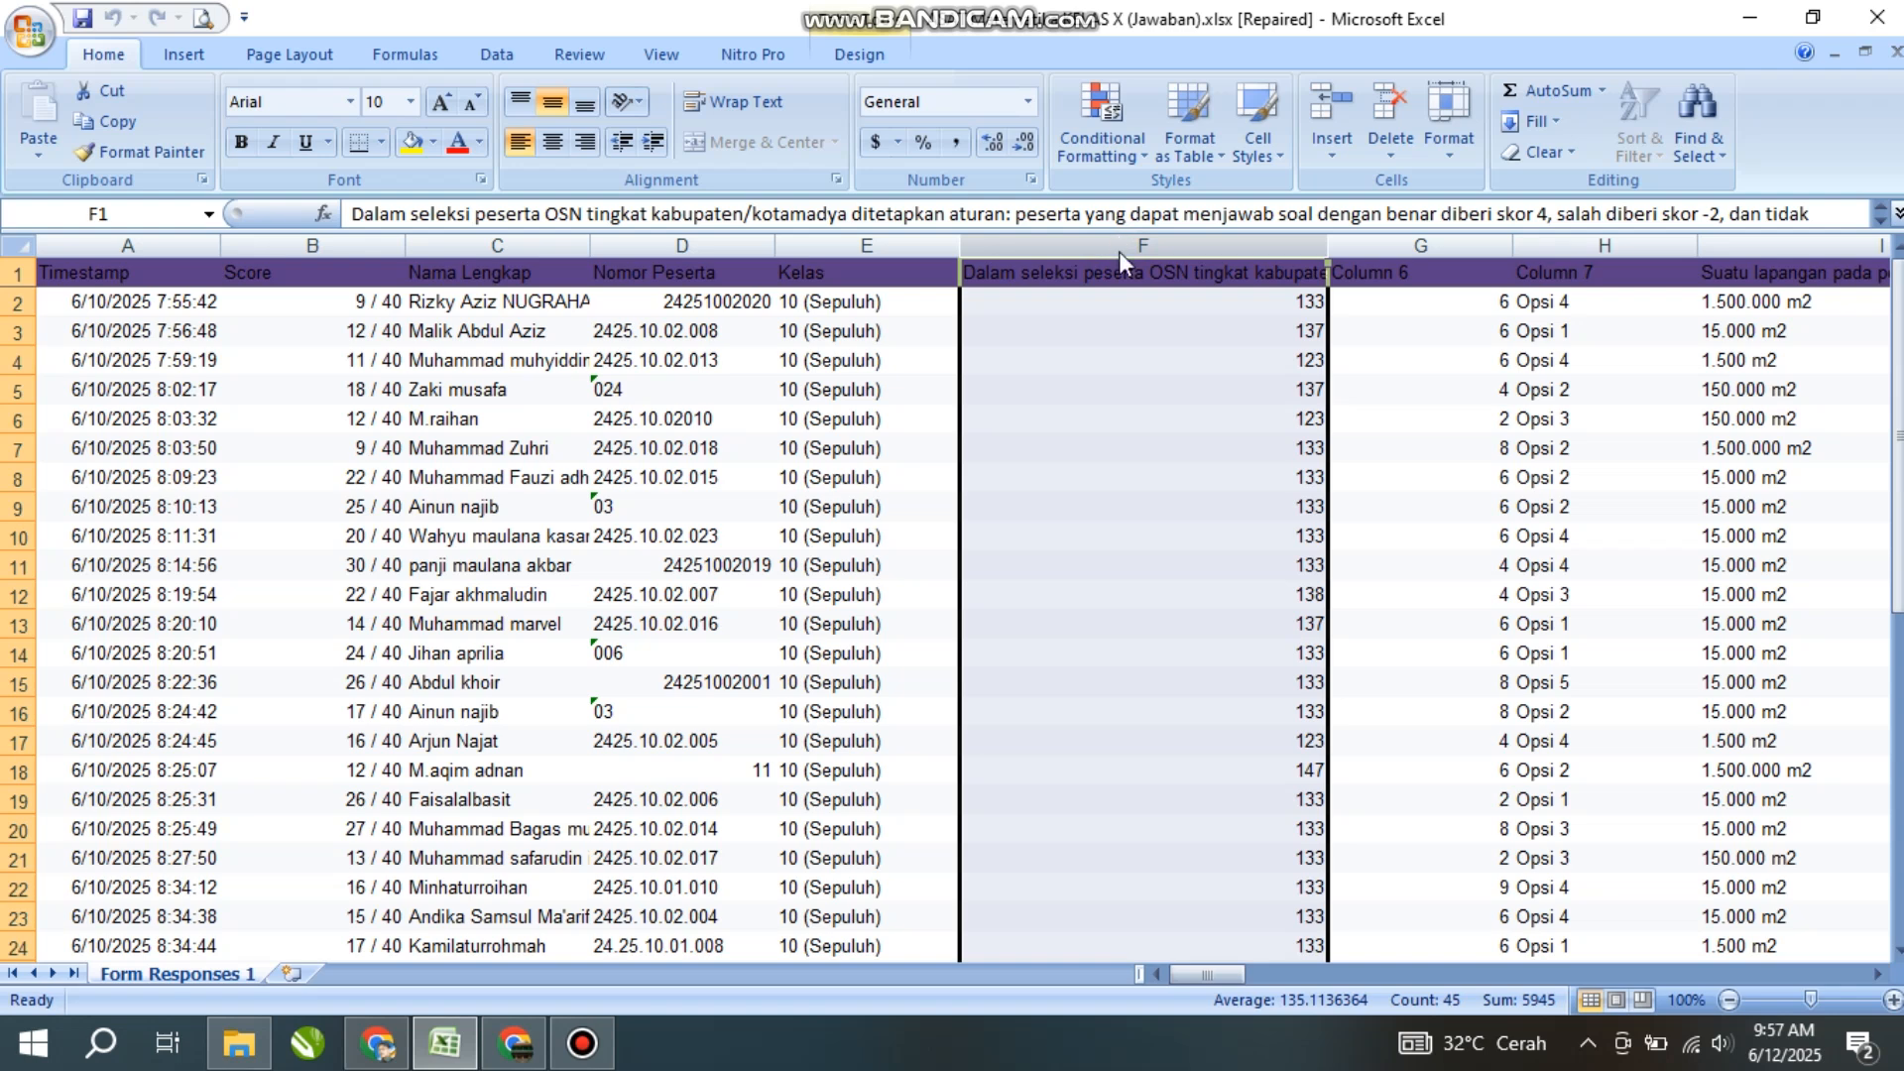
- Extend the selection to column AS and delete columns F through AS as sheet columns
key(ctrl+shift+Right)
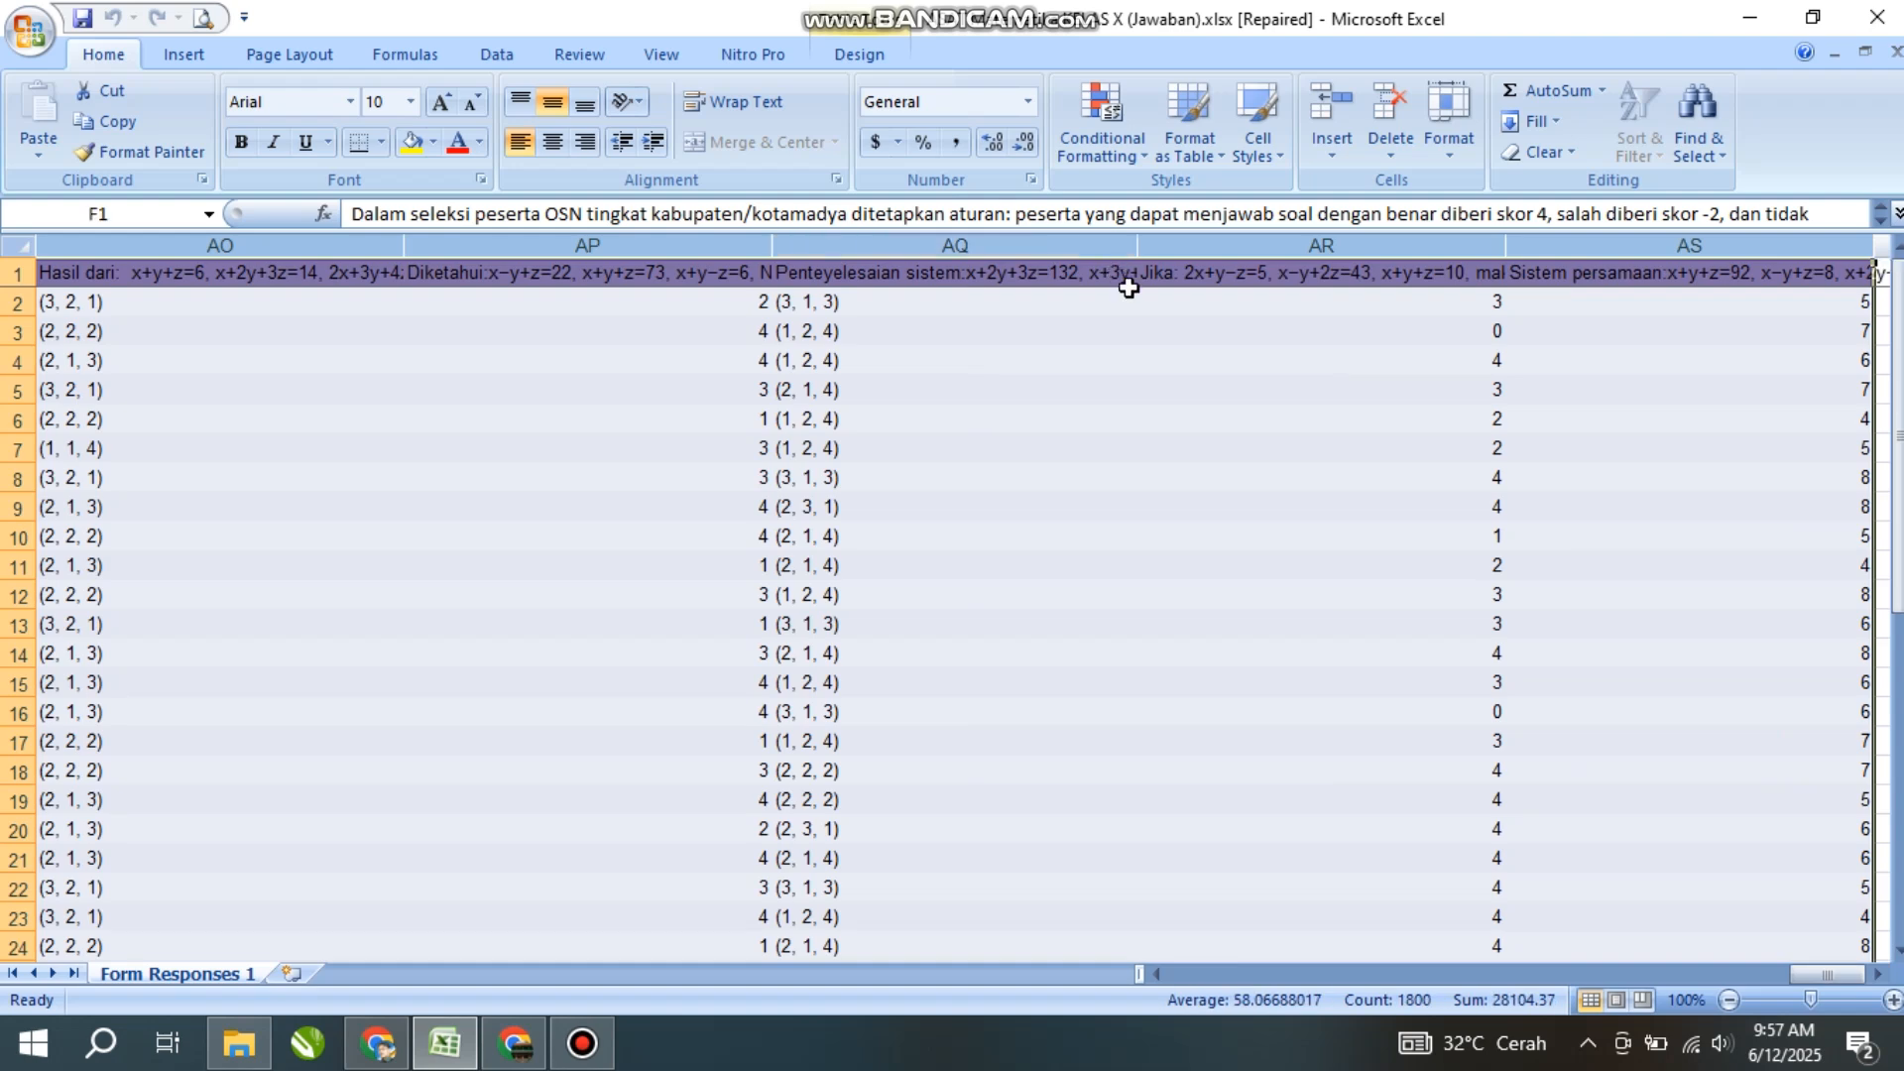
click(1393, 158)
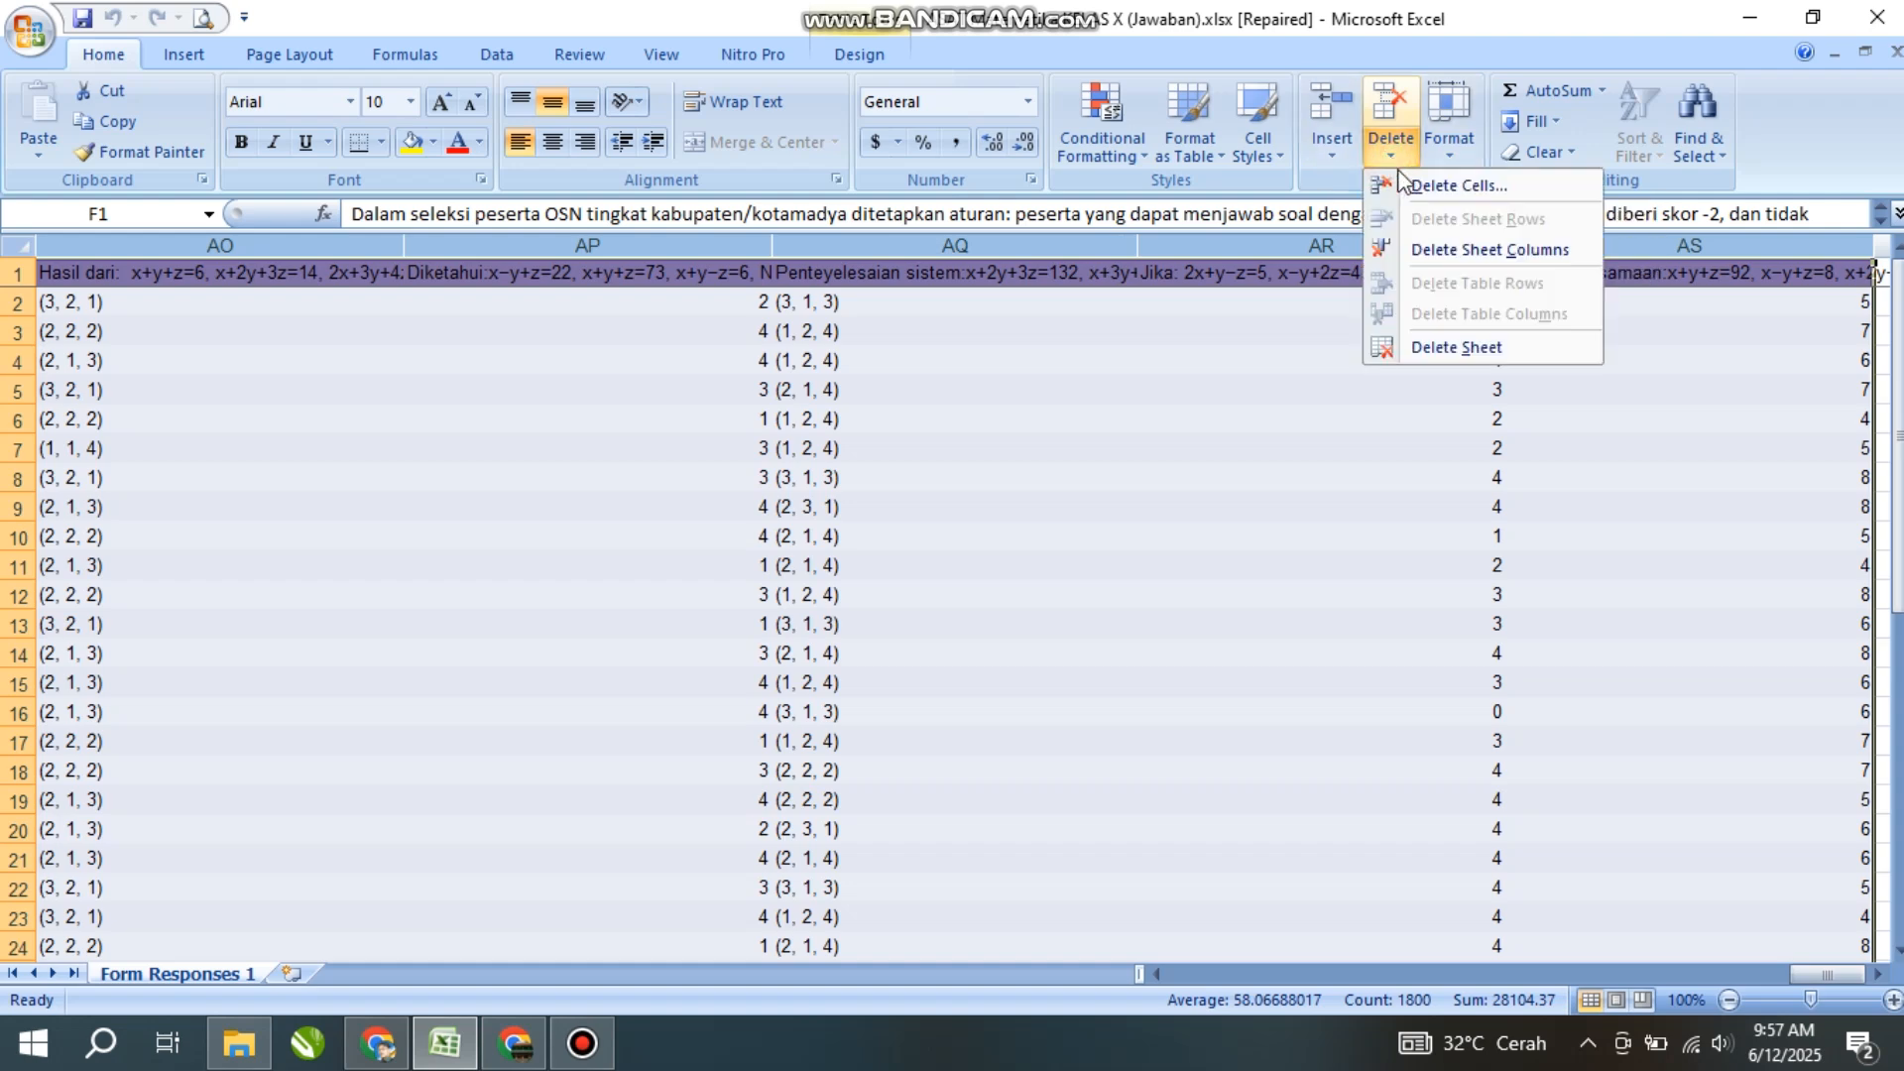
click(1440, 251)
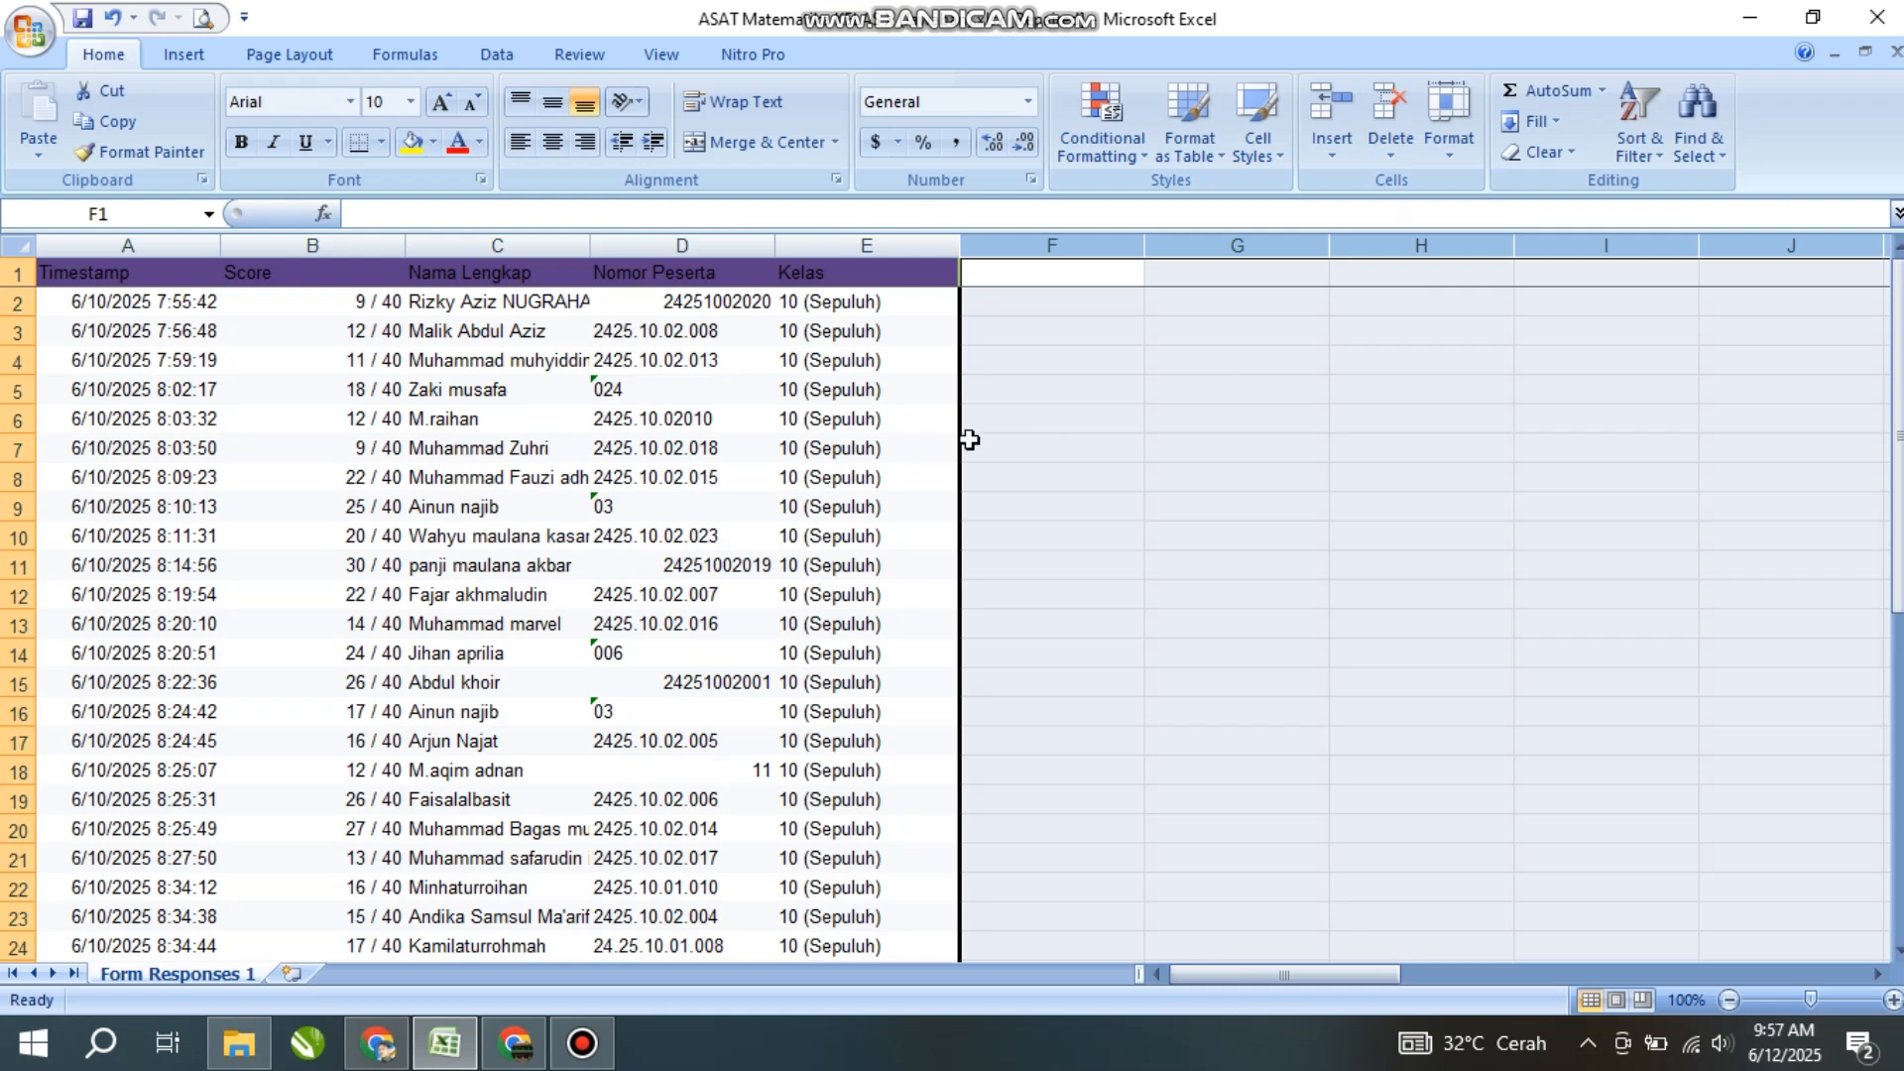
click(877, 392)
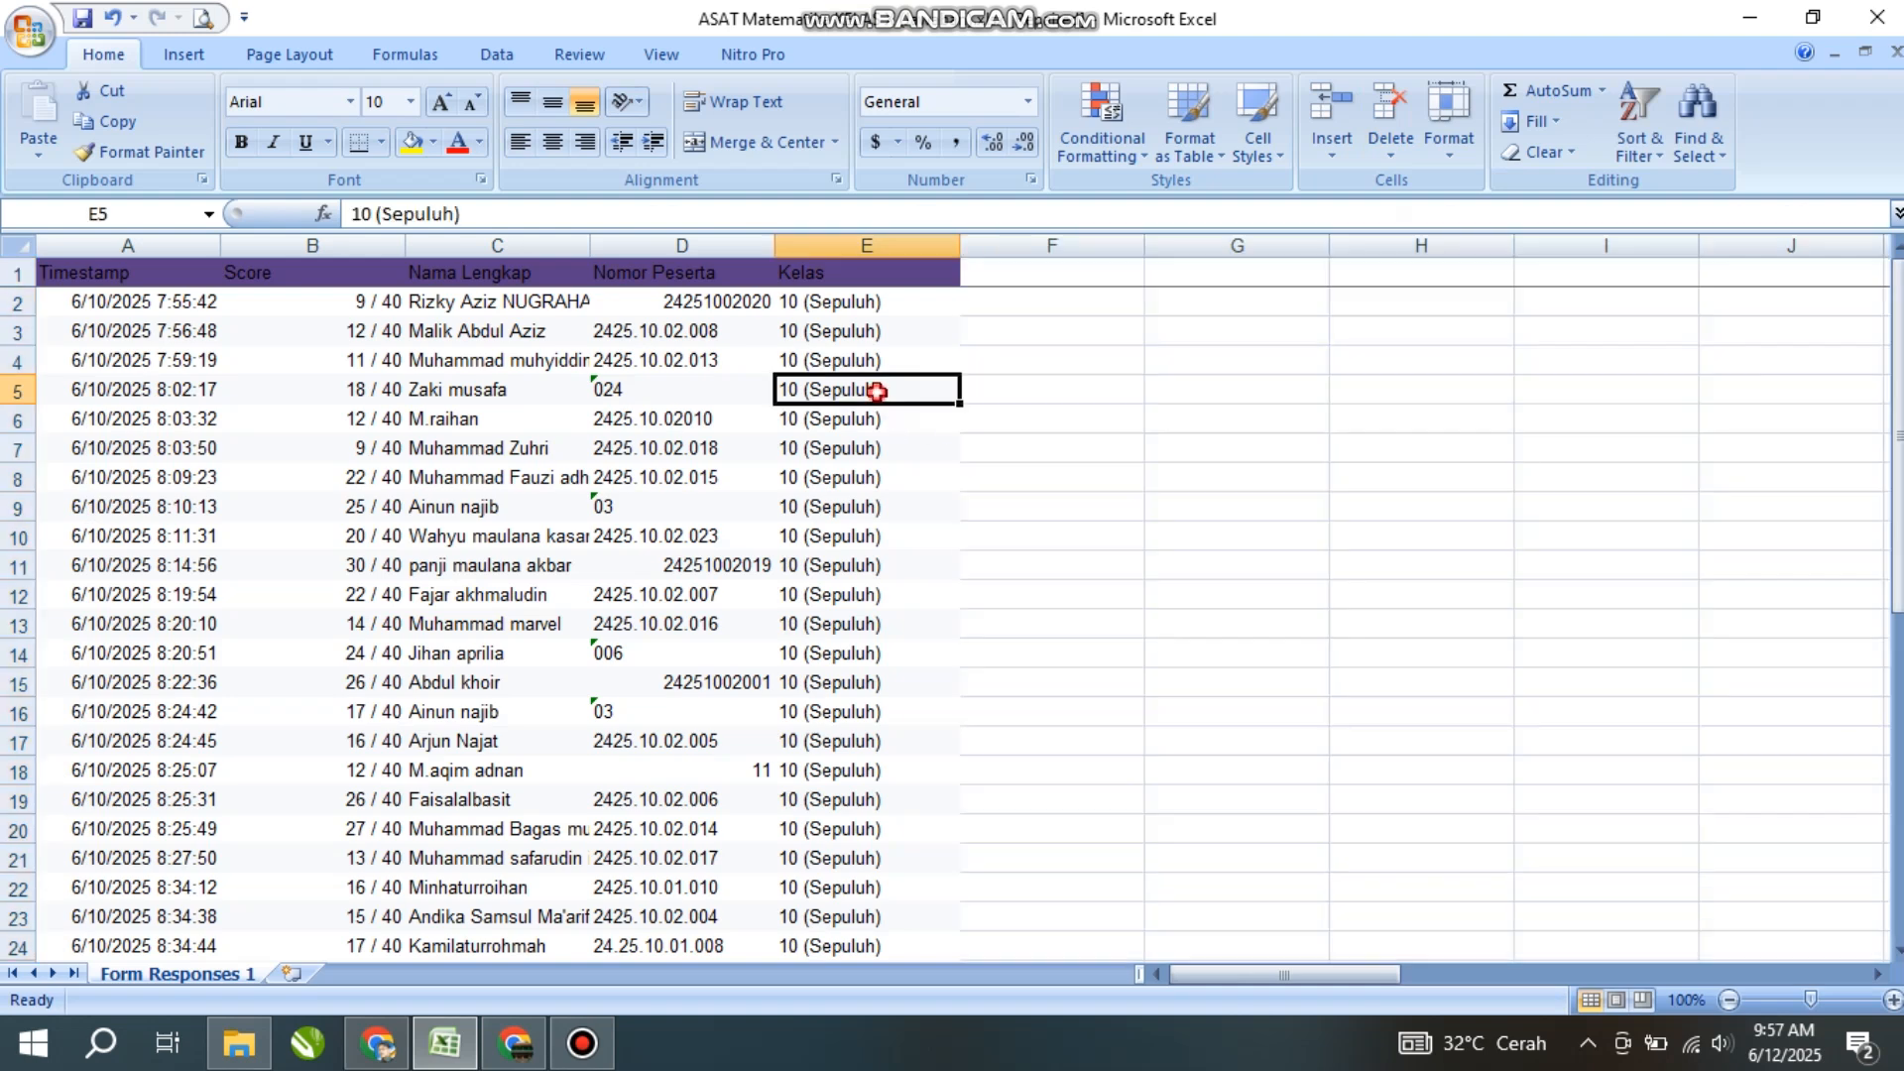
click(845, 306)
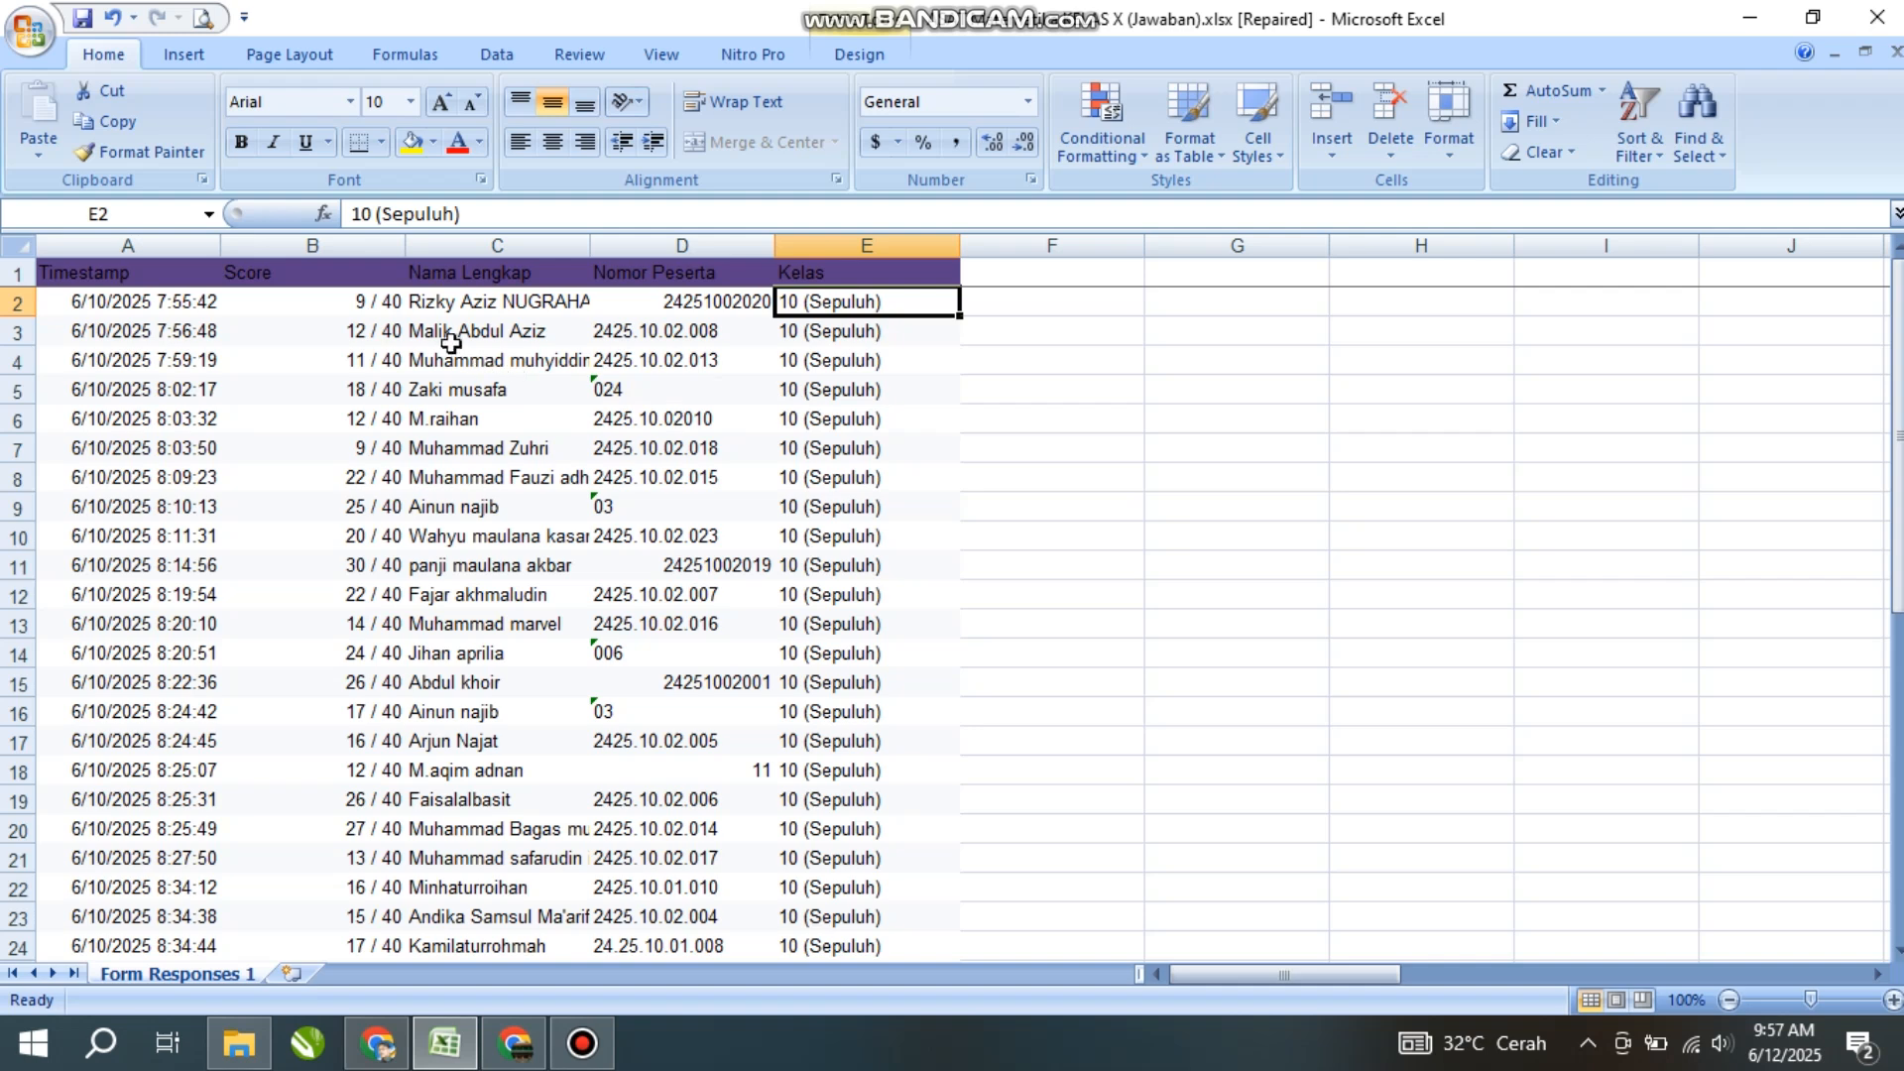
click(446, 337)
click(437, 302)
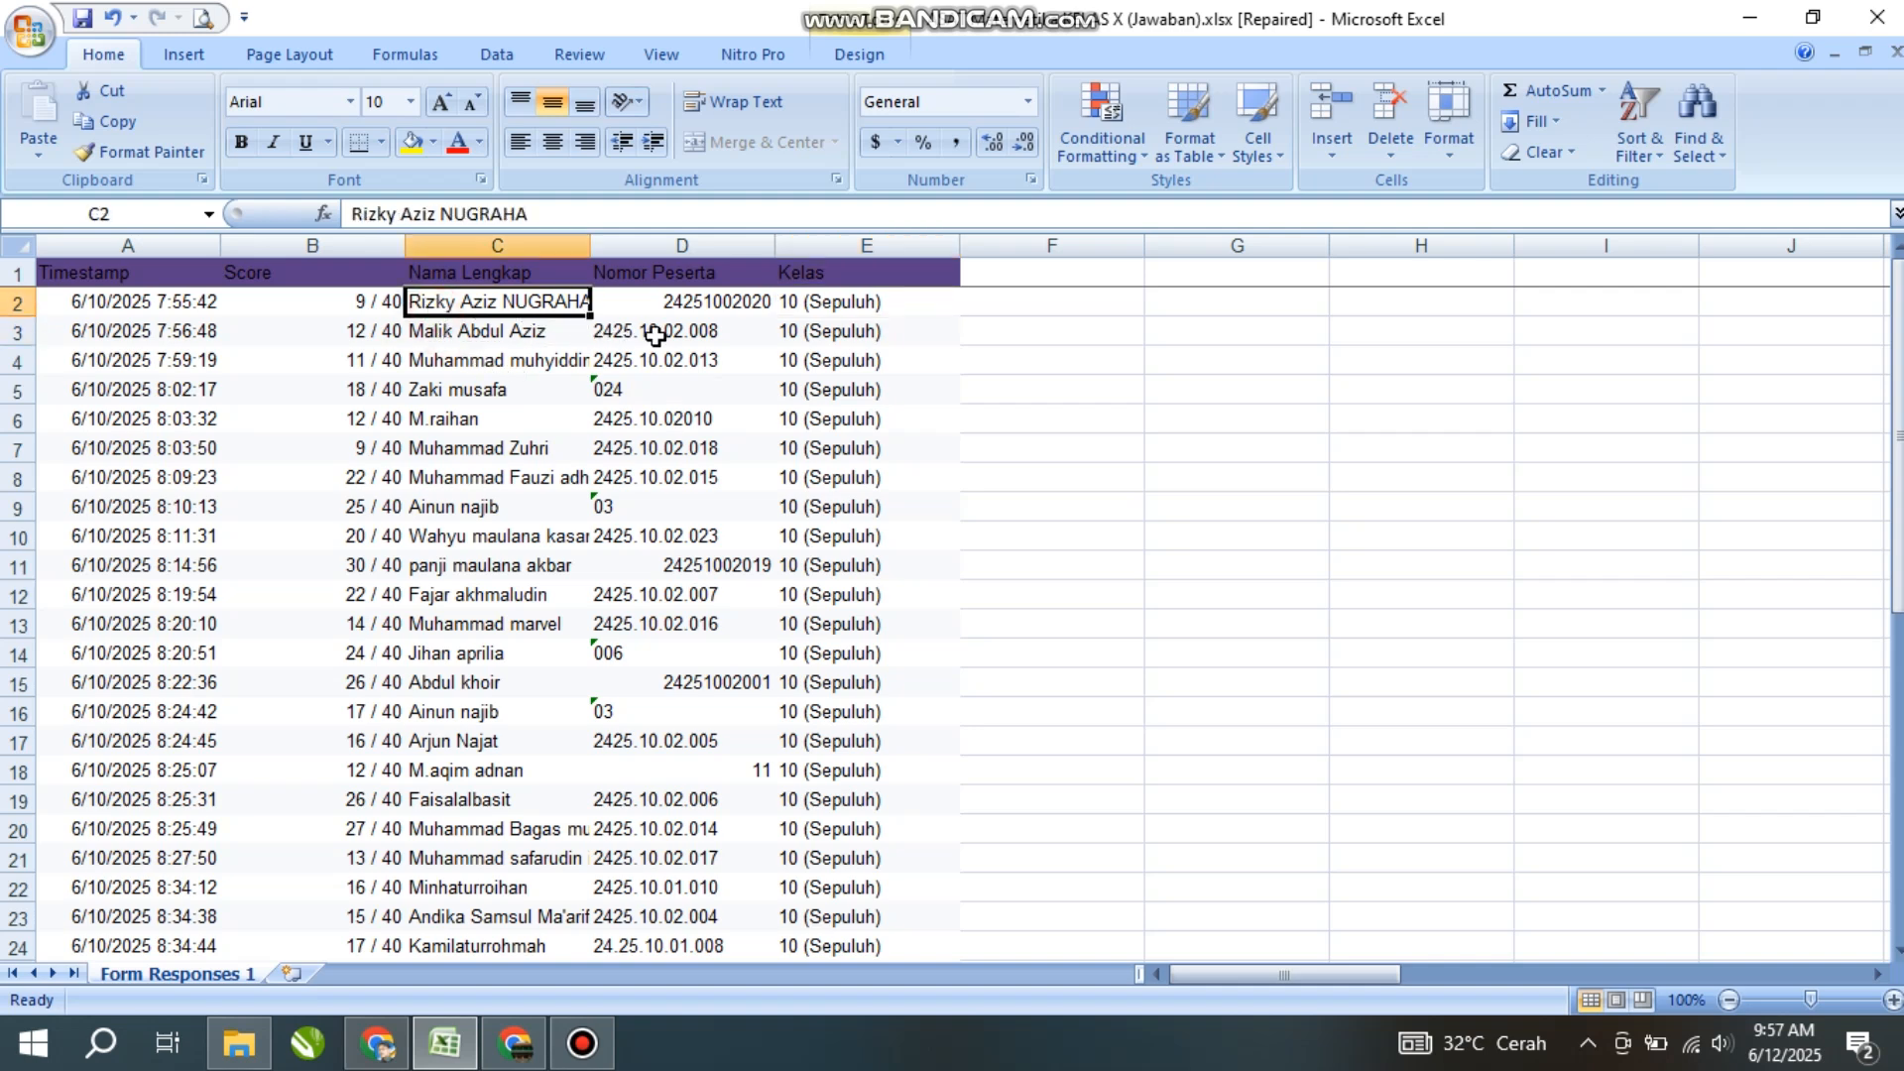
click(663, 276)
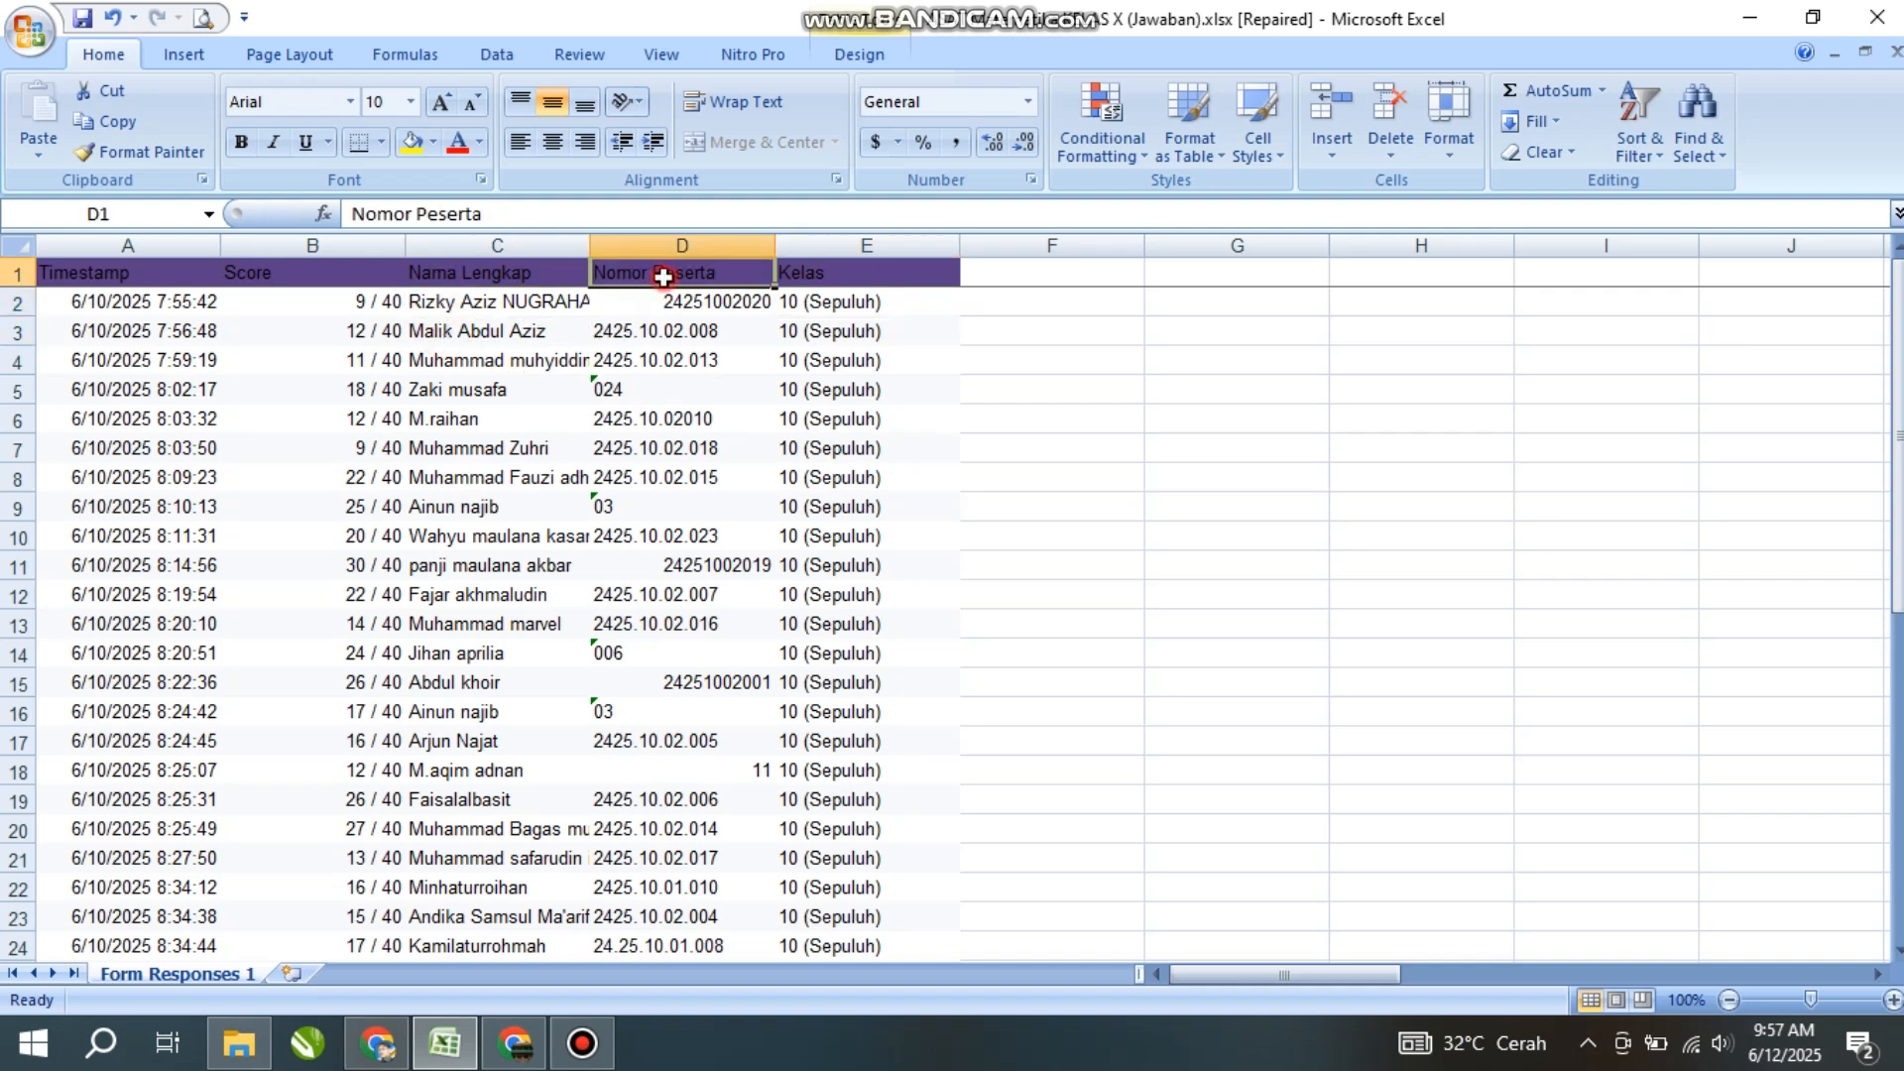
click(666, 333)
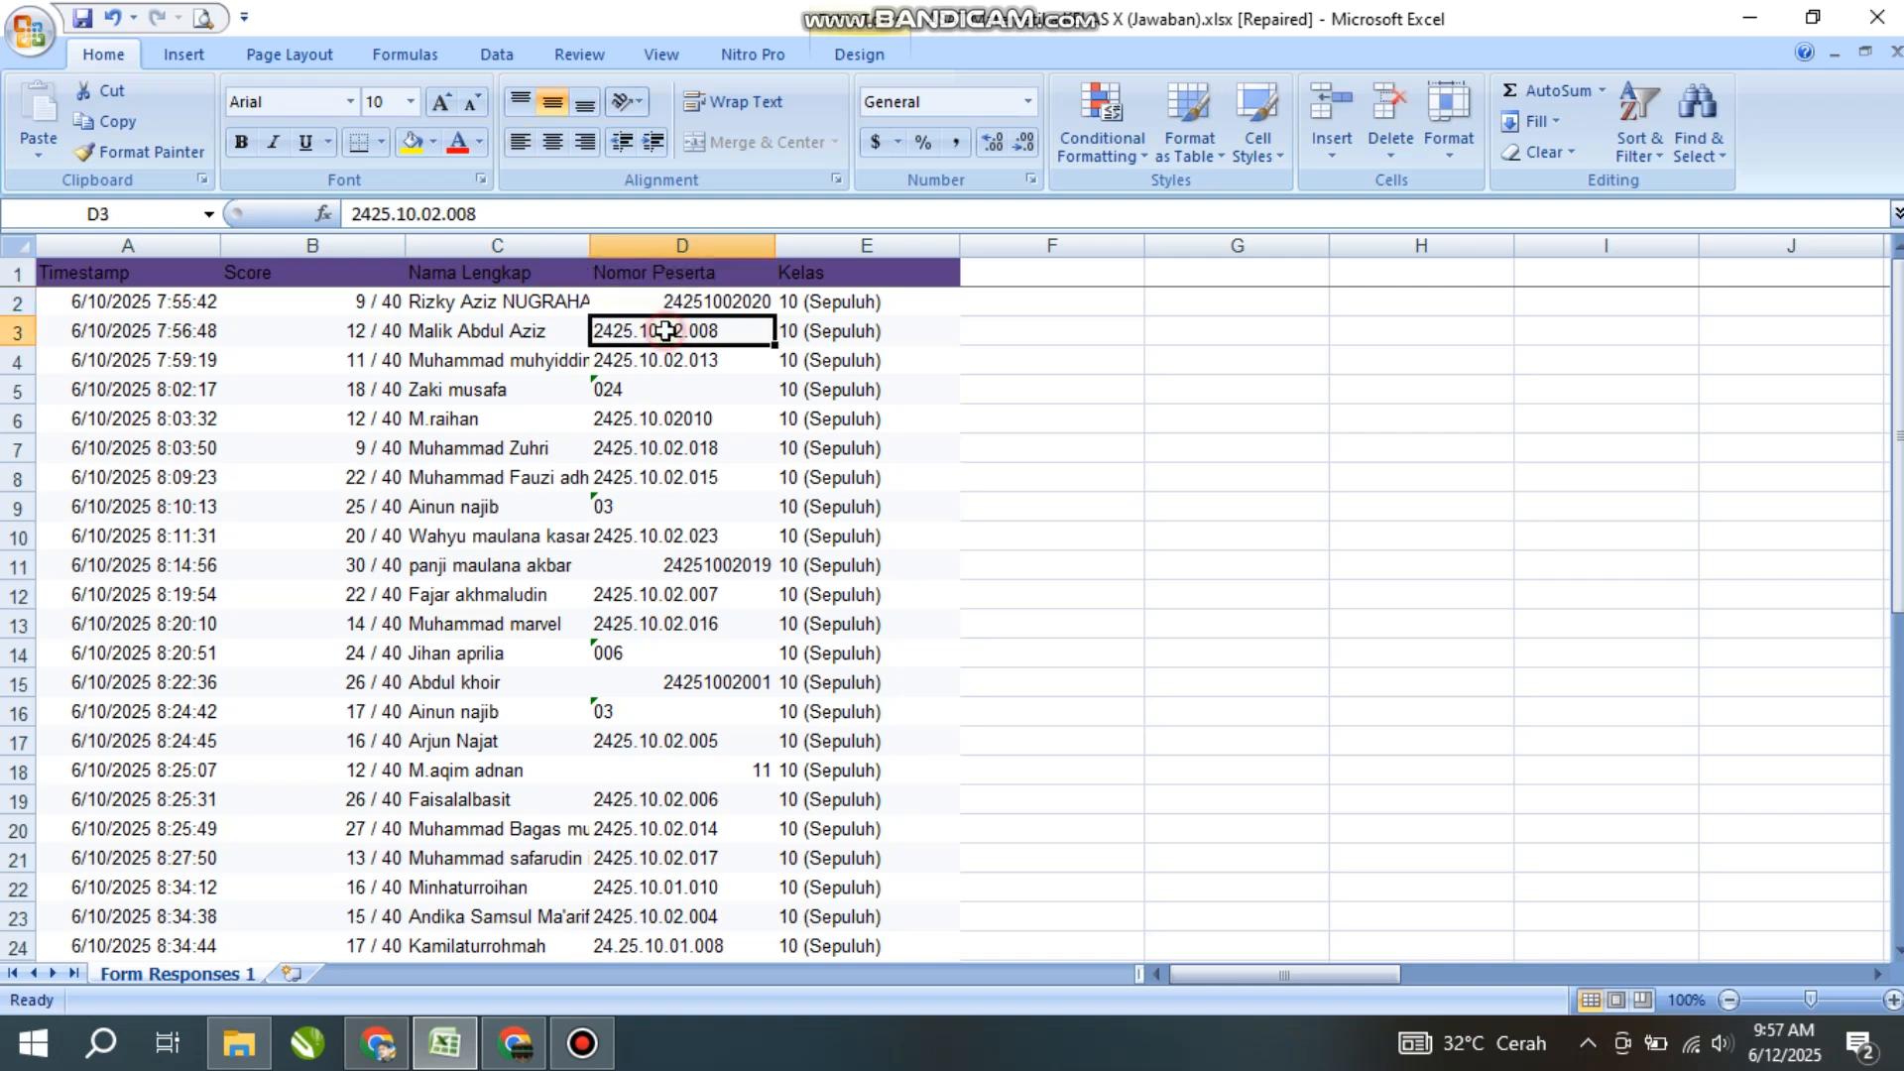
click(823, 292)
click(679, 330)
click(675, 273)
click(695, 330)
click(682, 275)
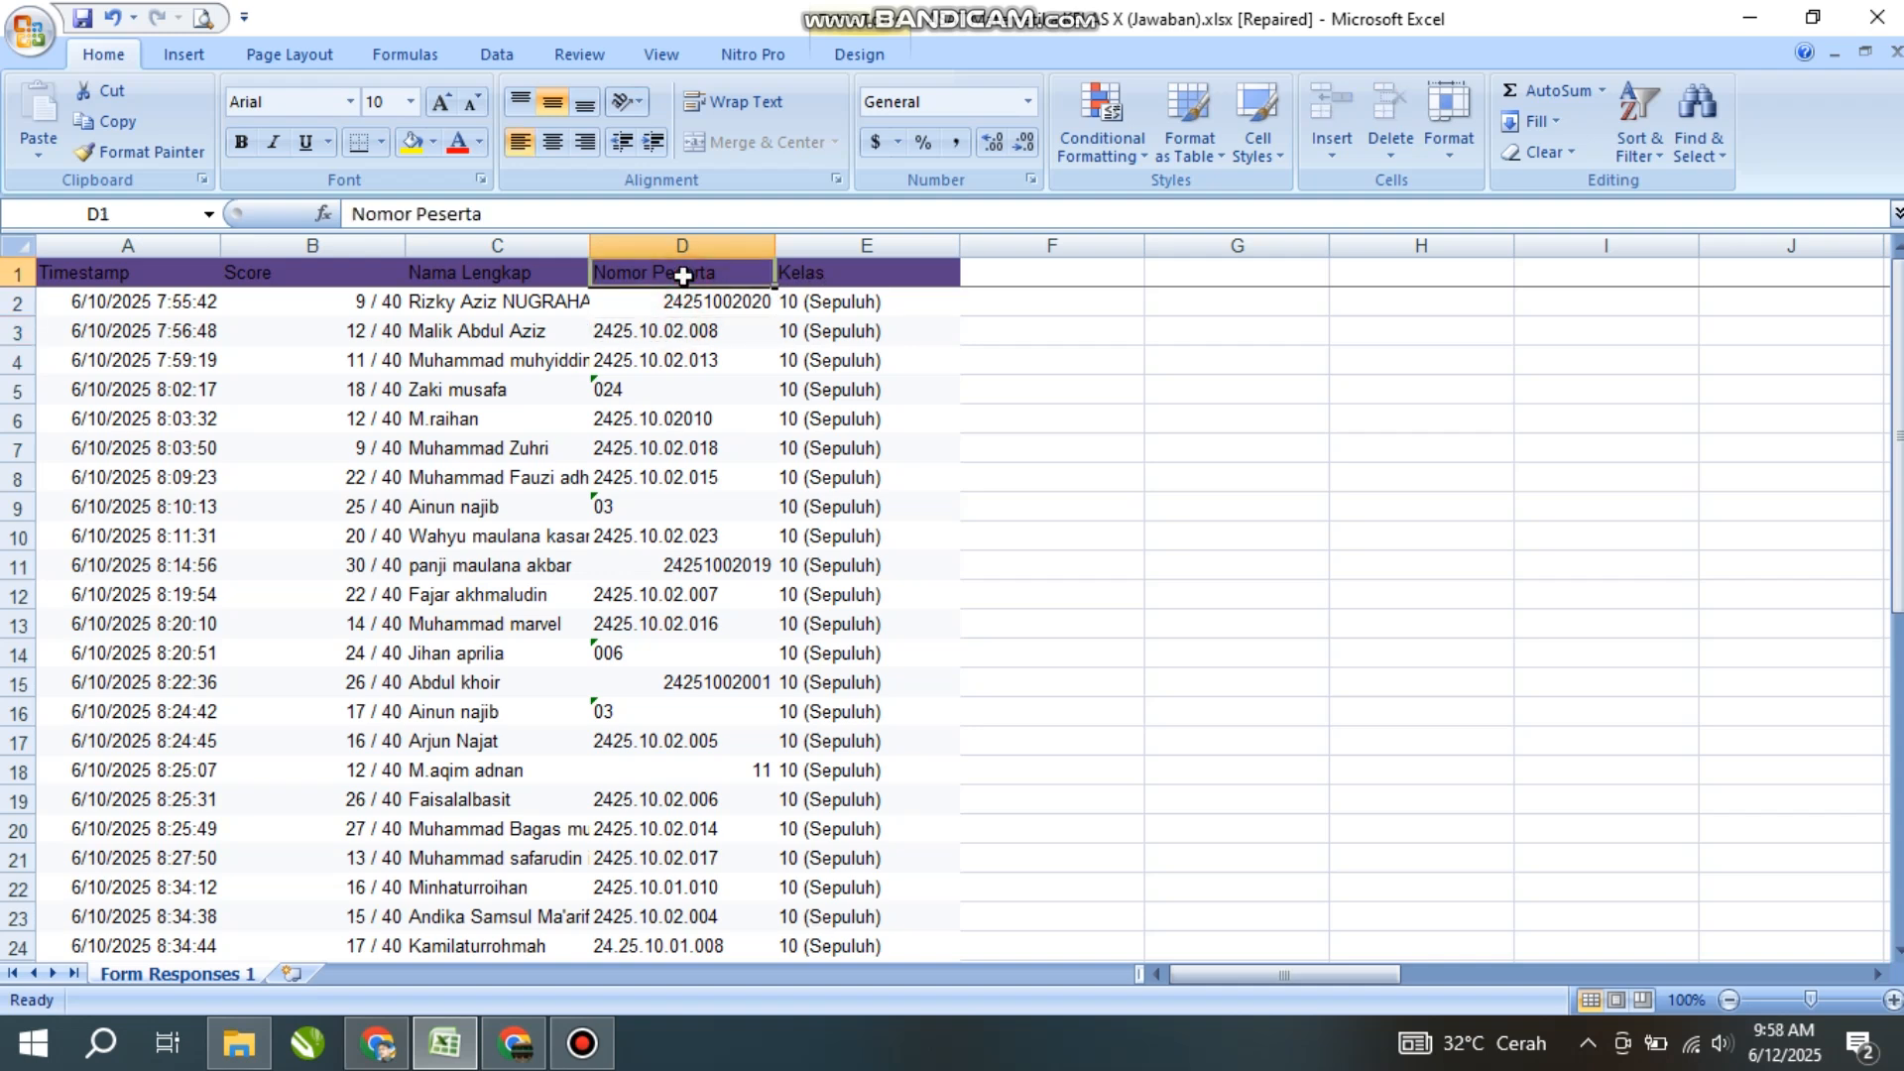
click(658, 308)
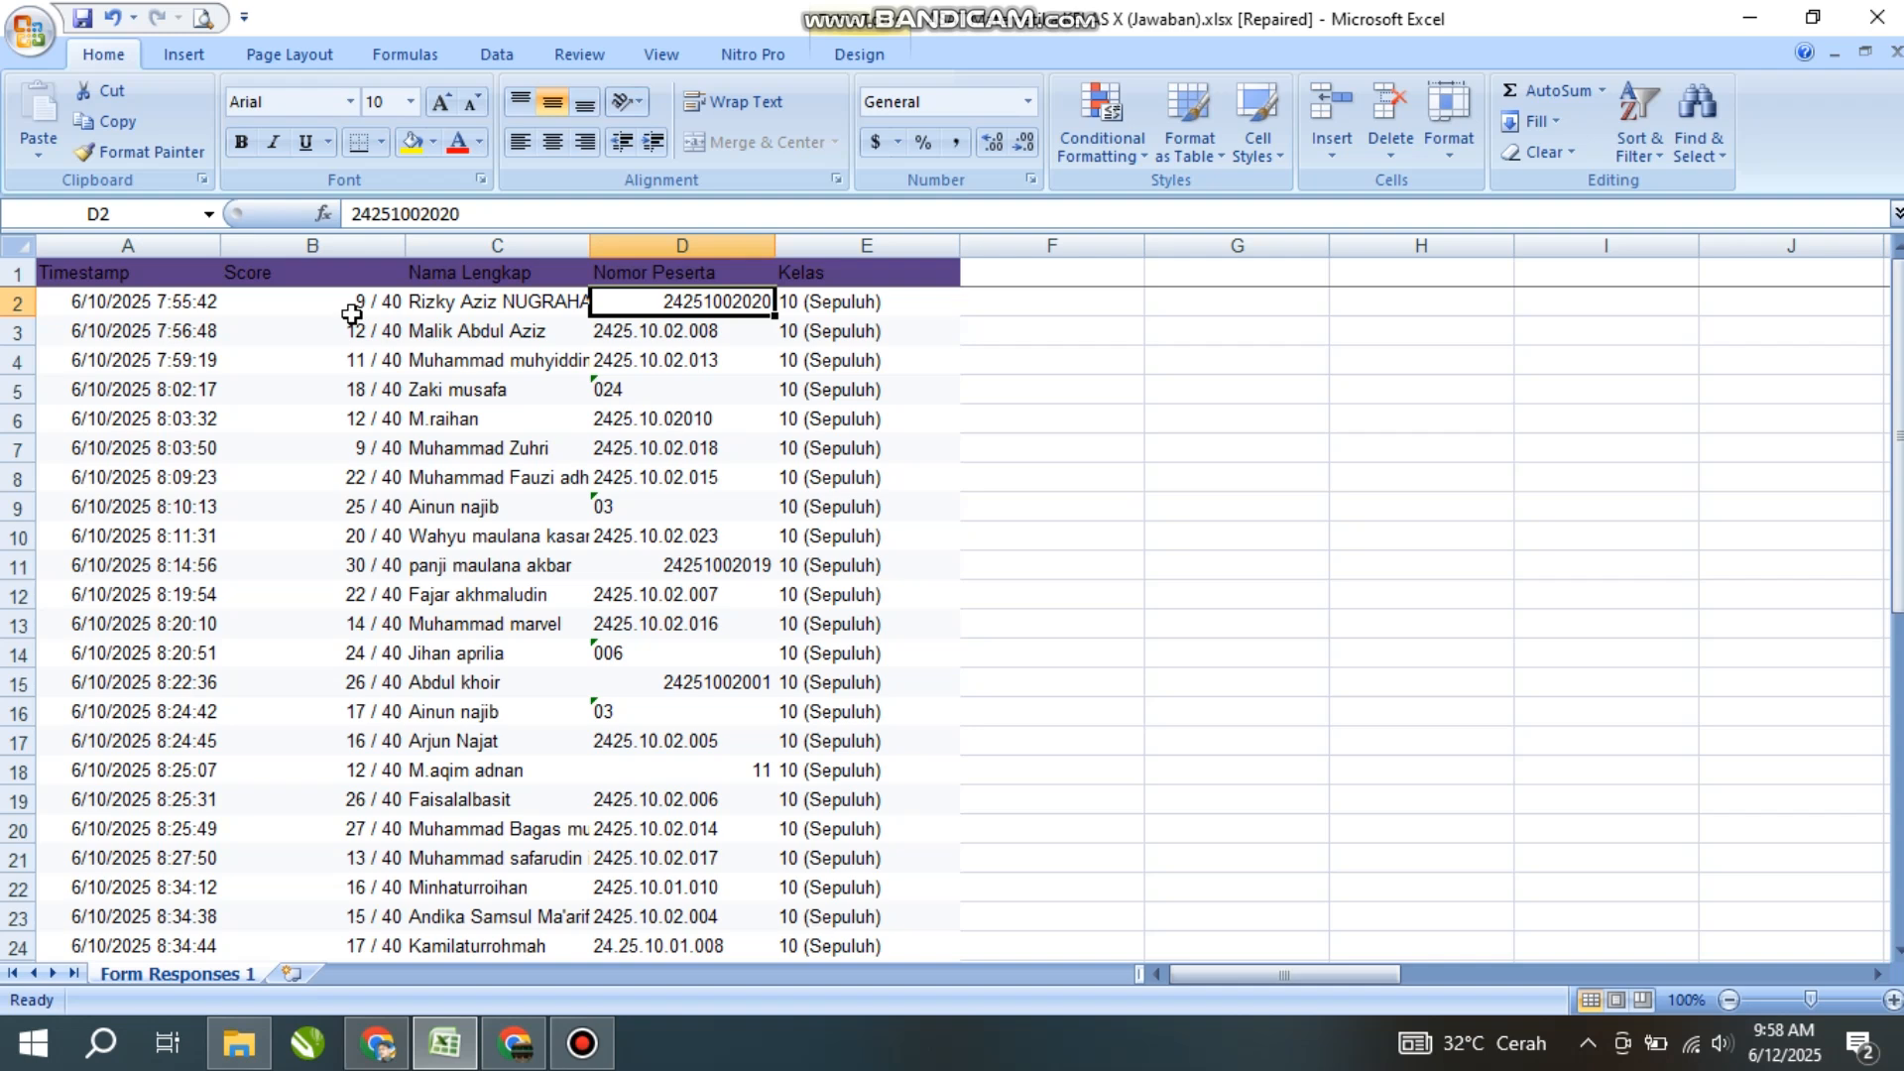
click(443, 305)
click(438, 333)
click(440, 361)
click(439, 420)
click(436, 448)
click(426, 507)
click(443, 565)
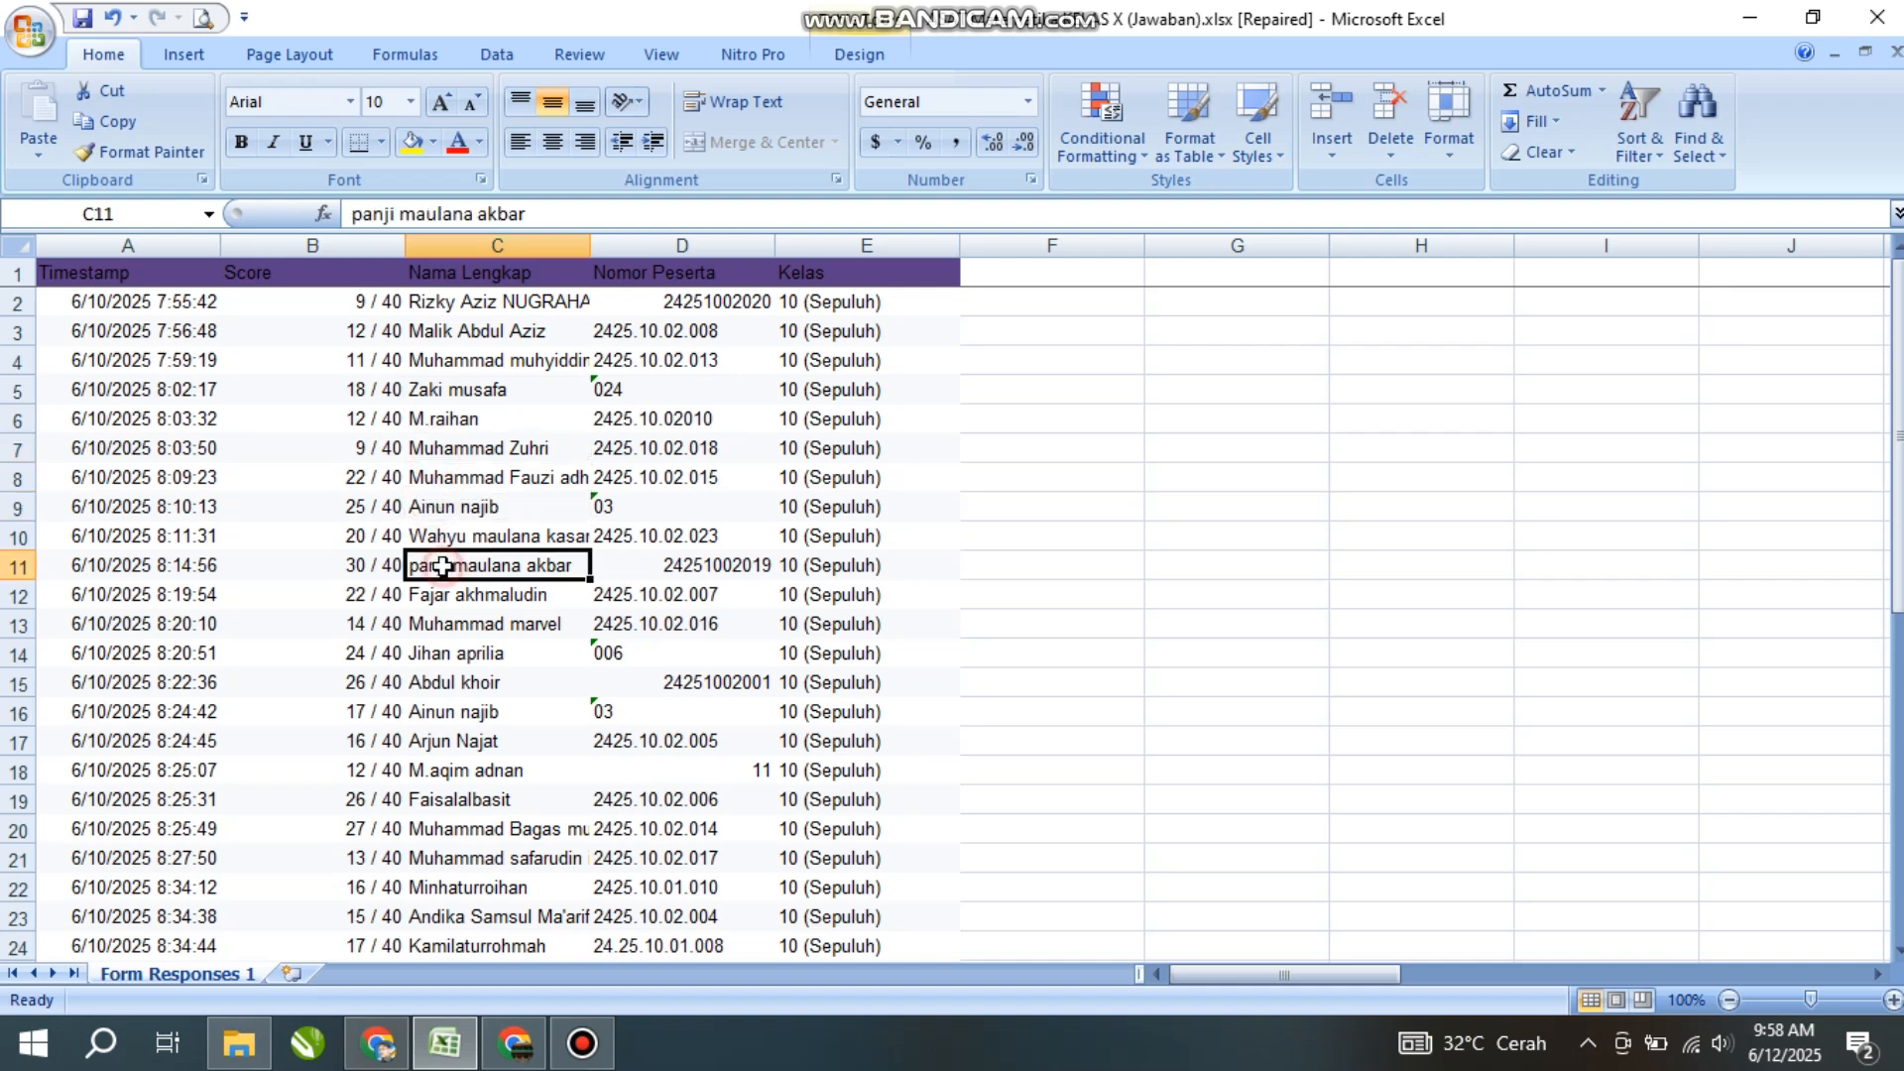
scroll(467, 526, down, 1)
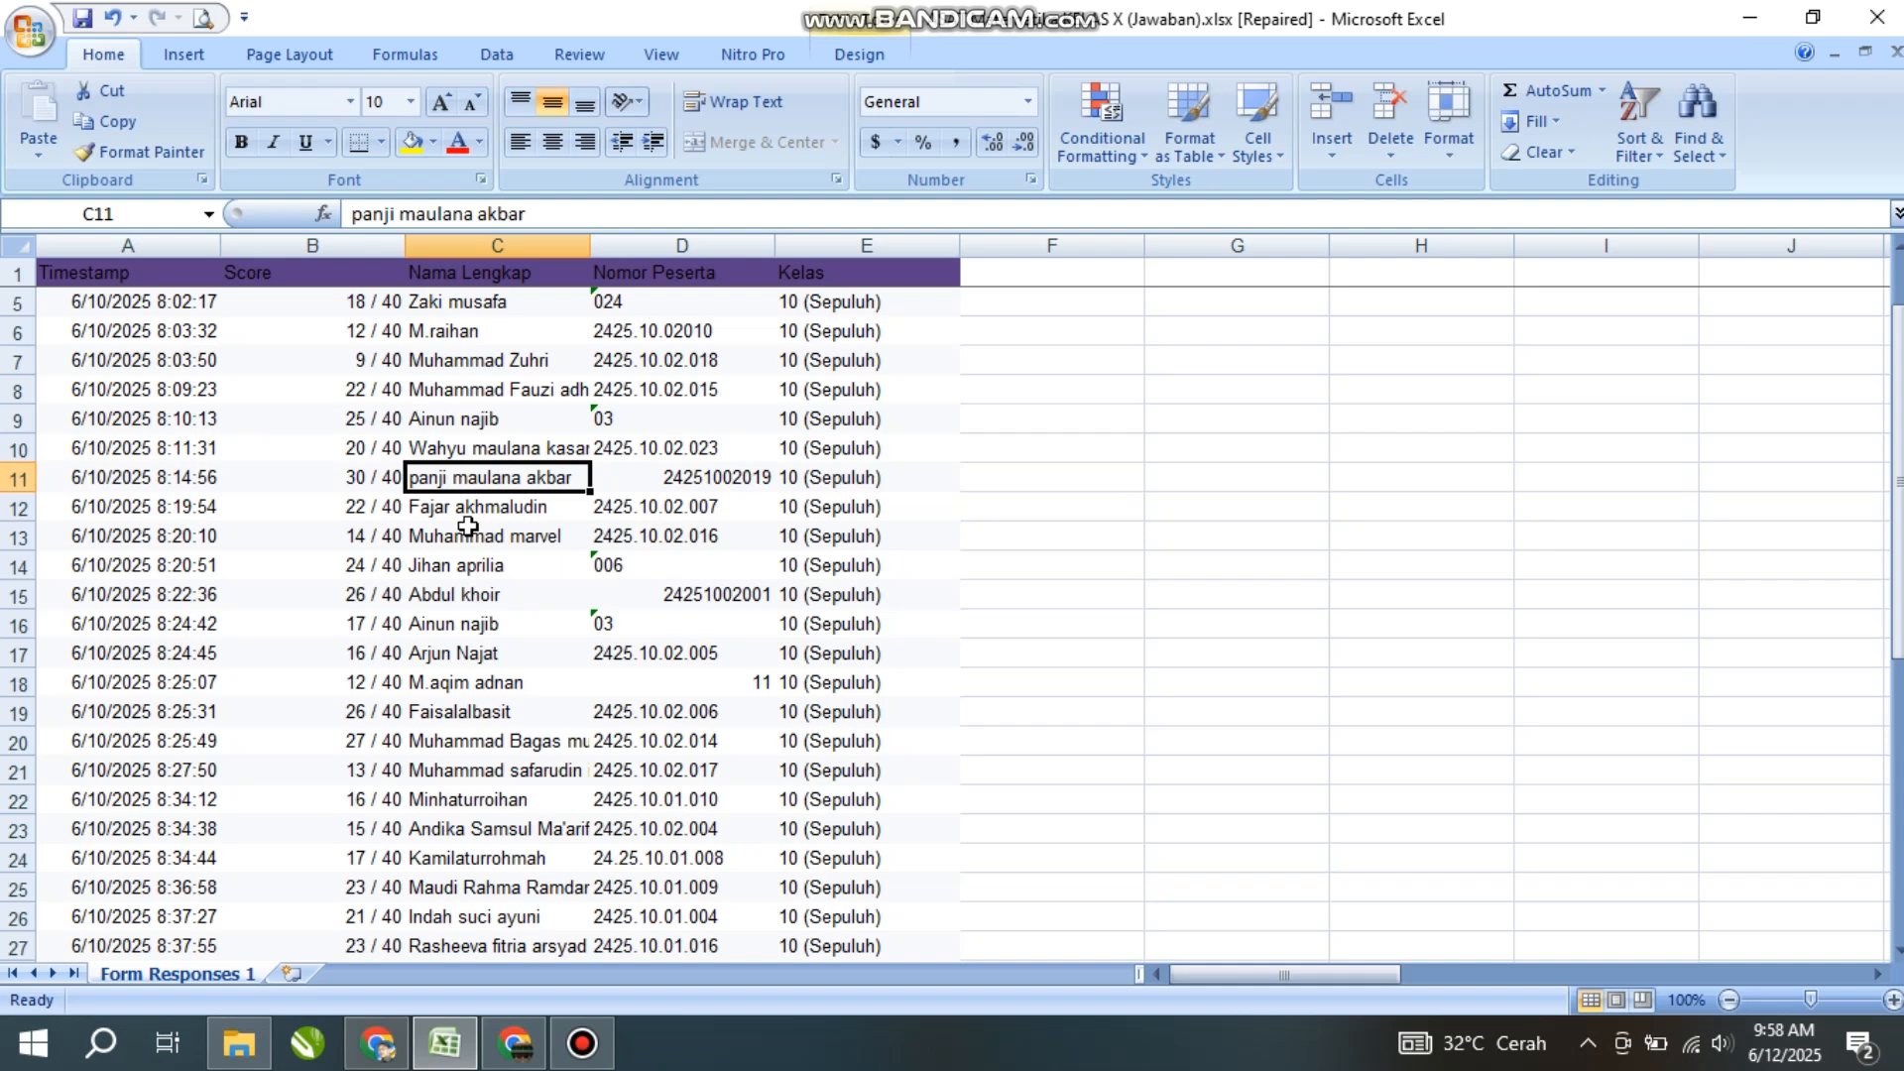
click(465, 515)
click(463, 536)
click(459, 565)
click(474, 299)
click(465, 334)
click(466, 388)
click(461, 419)
click(462, 456)
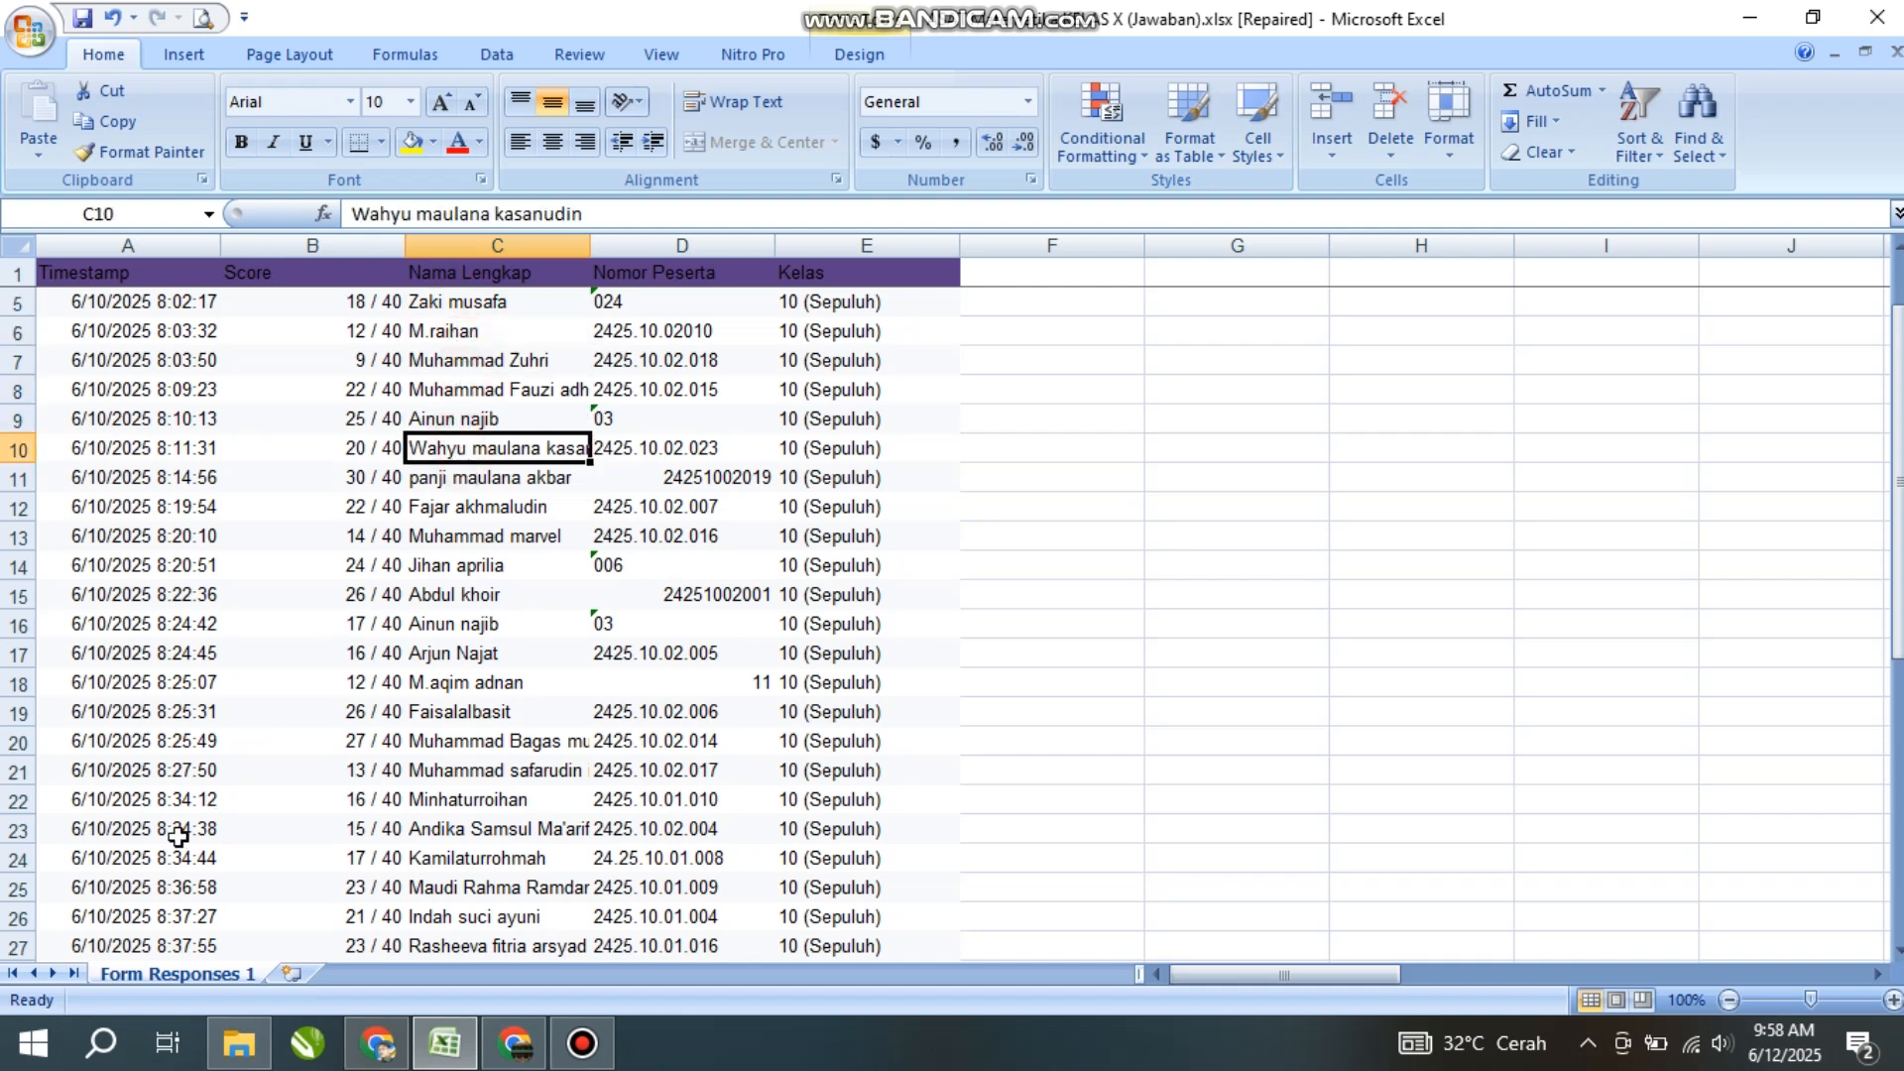
click(503, 536)
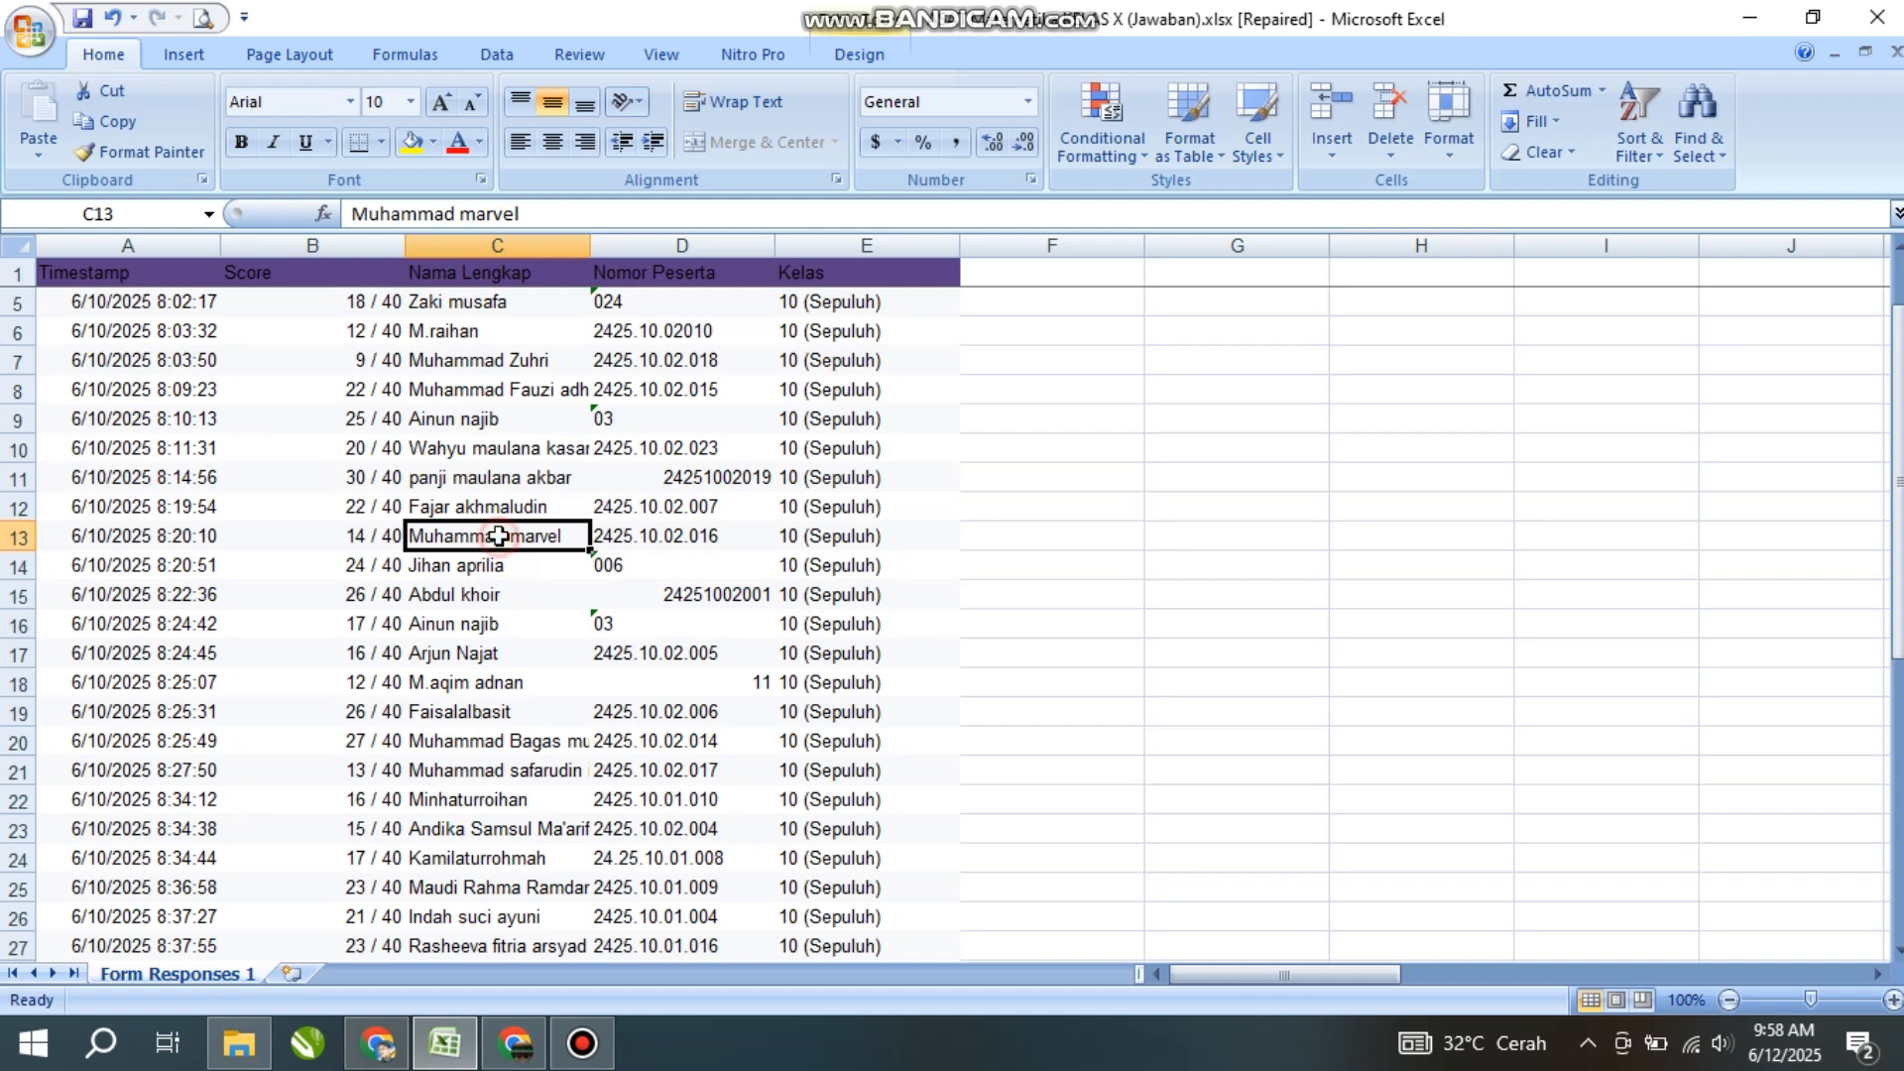
click(503, 480)
click(501, 446)
click(486, 417)
click(486, 378)
click(481, 335)
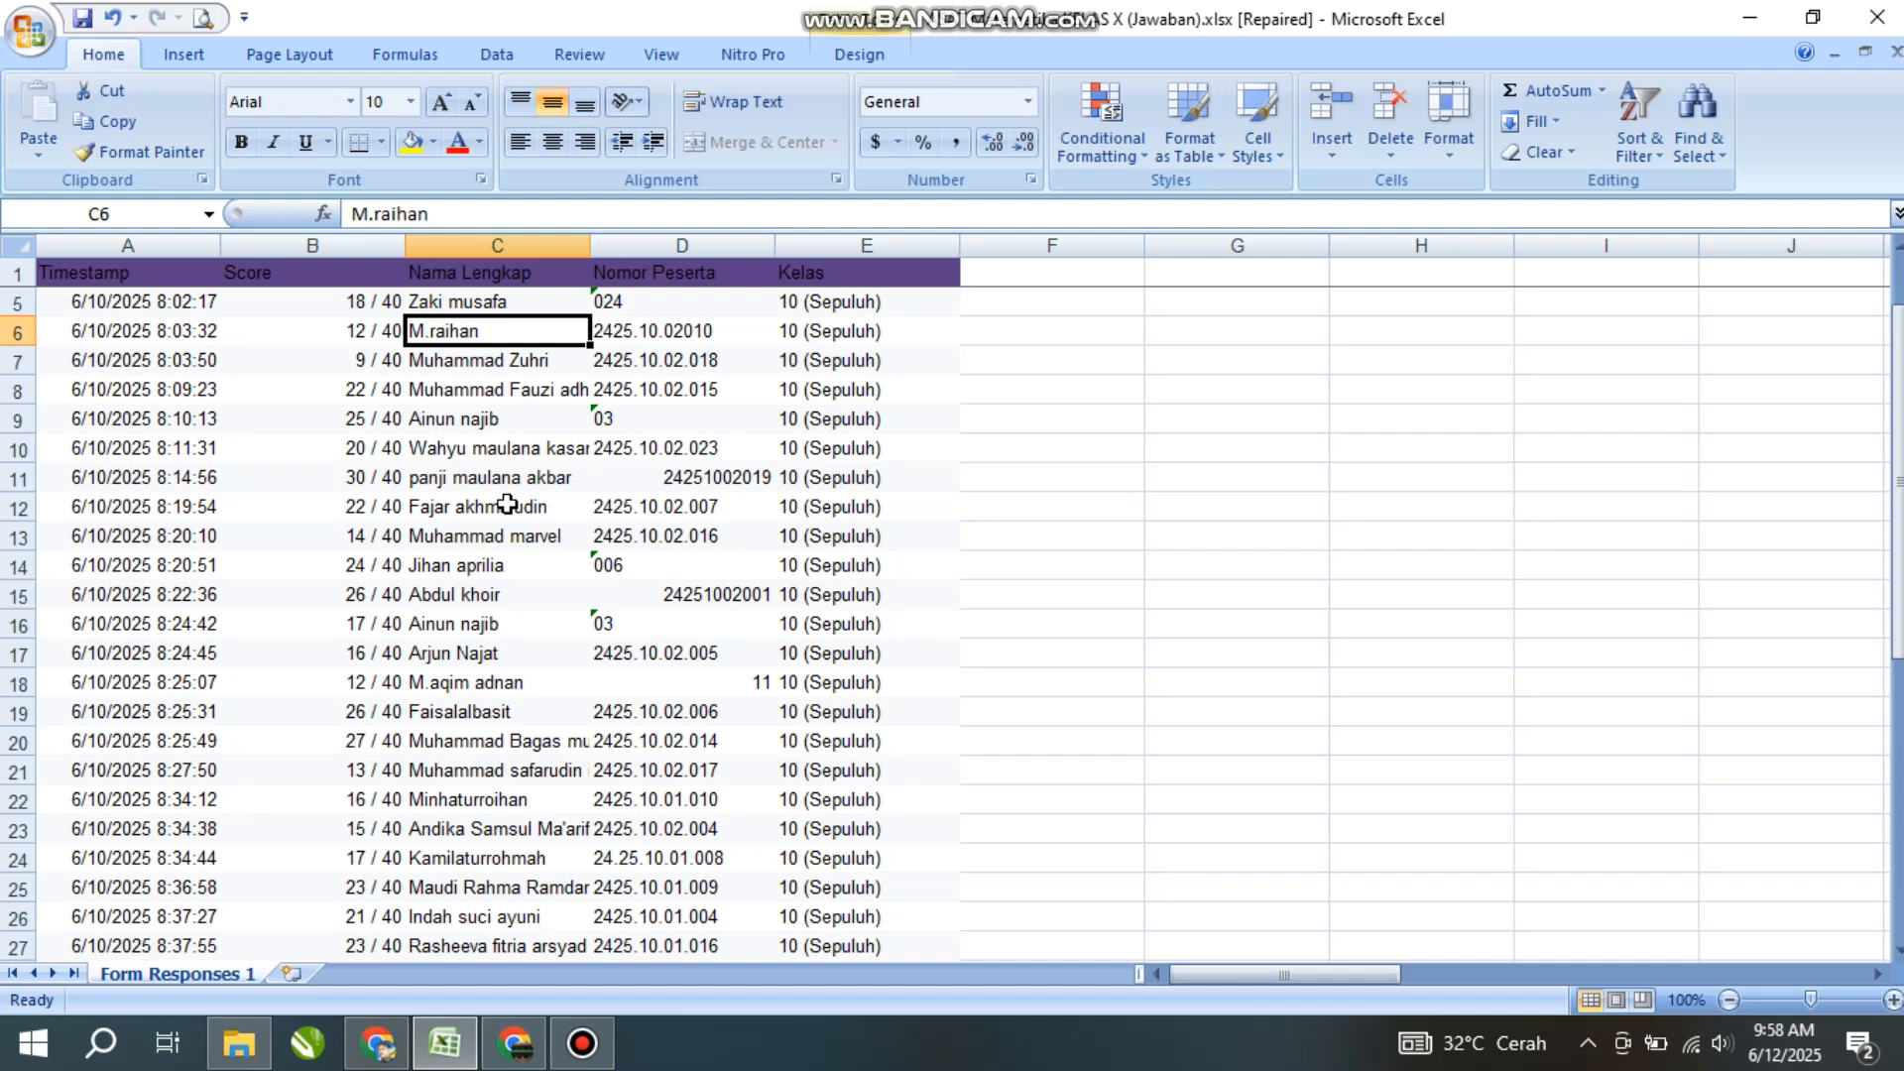
scroll(502, 505, up, 1)
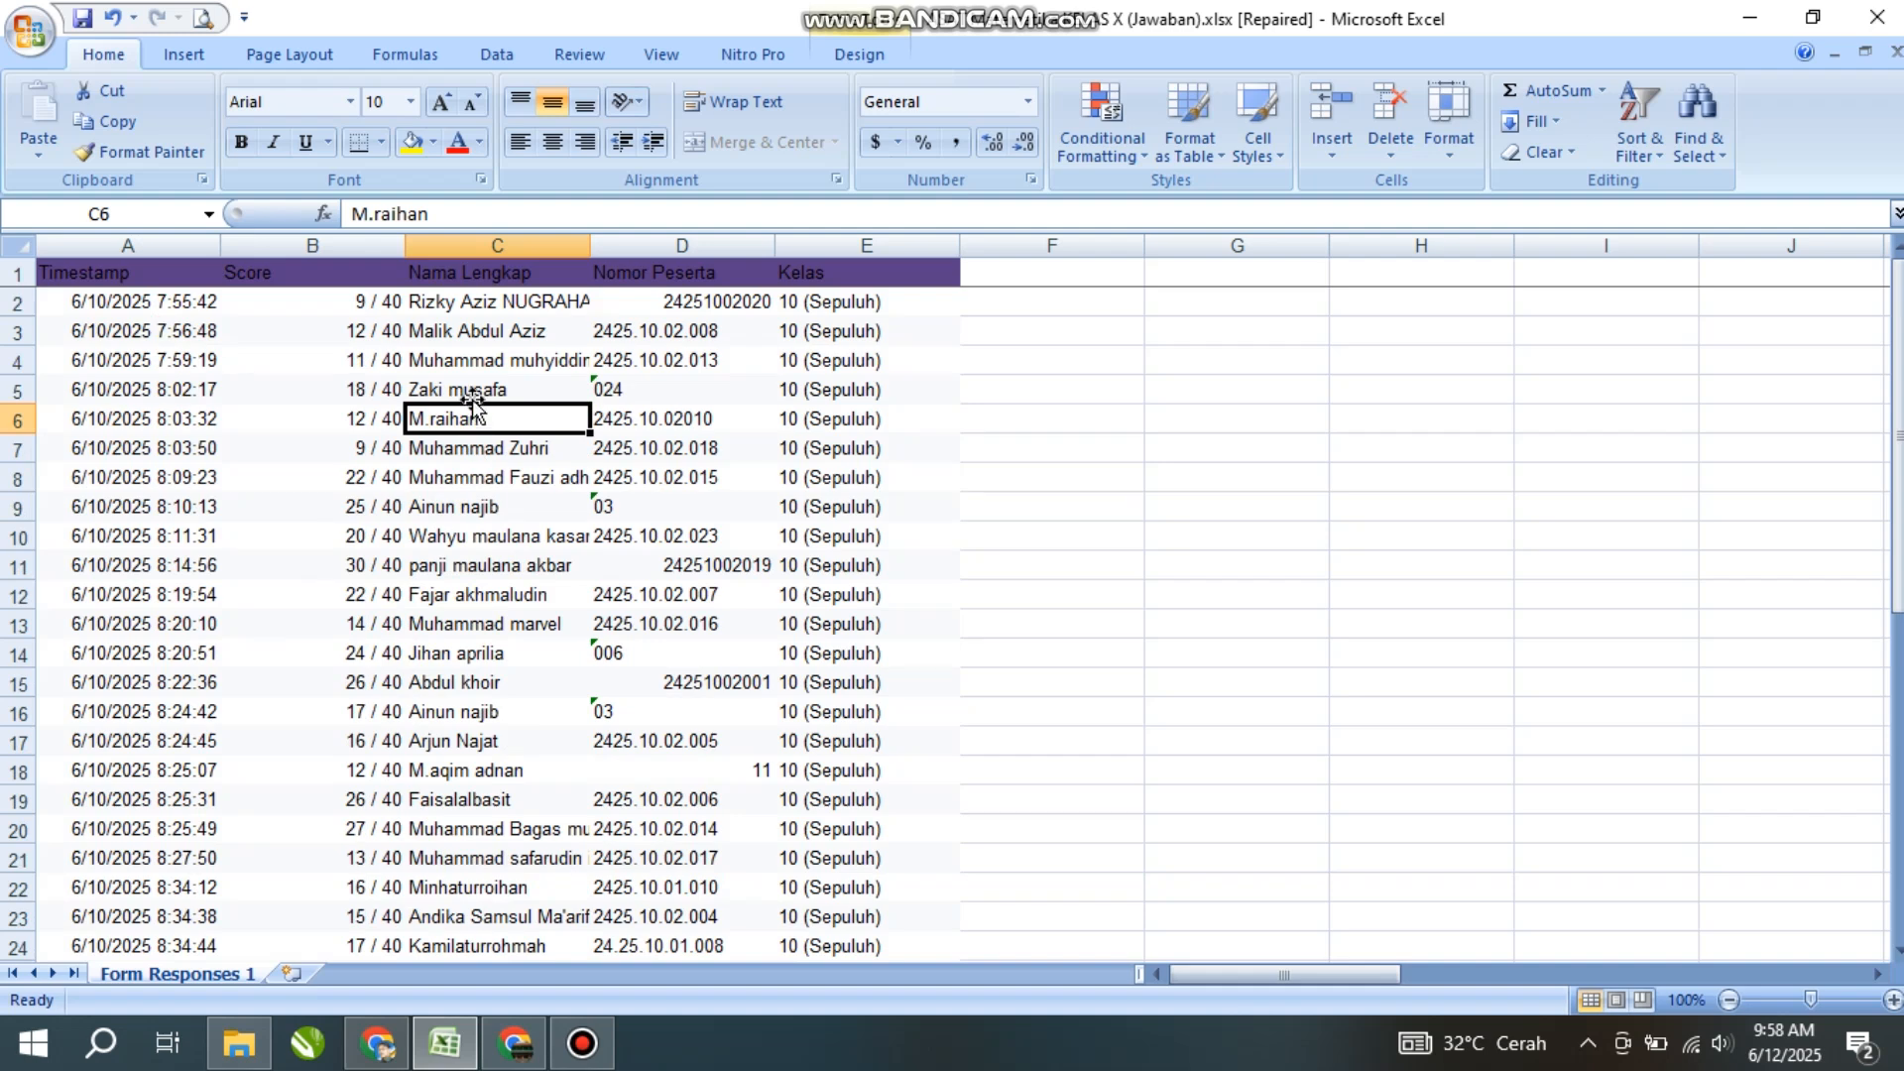
click(467, 337)
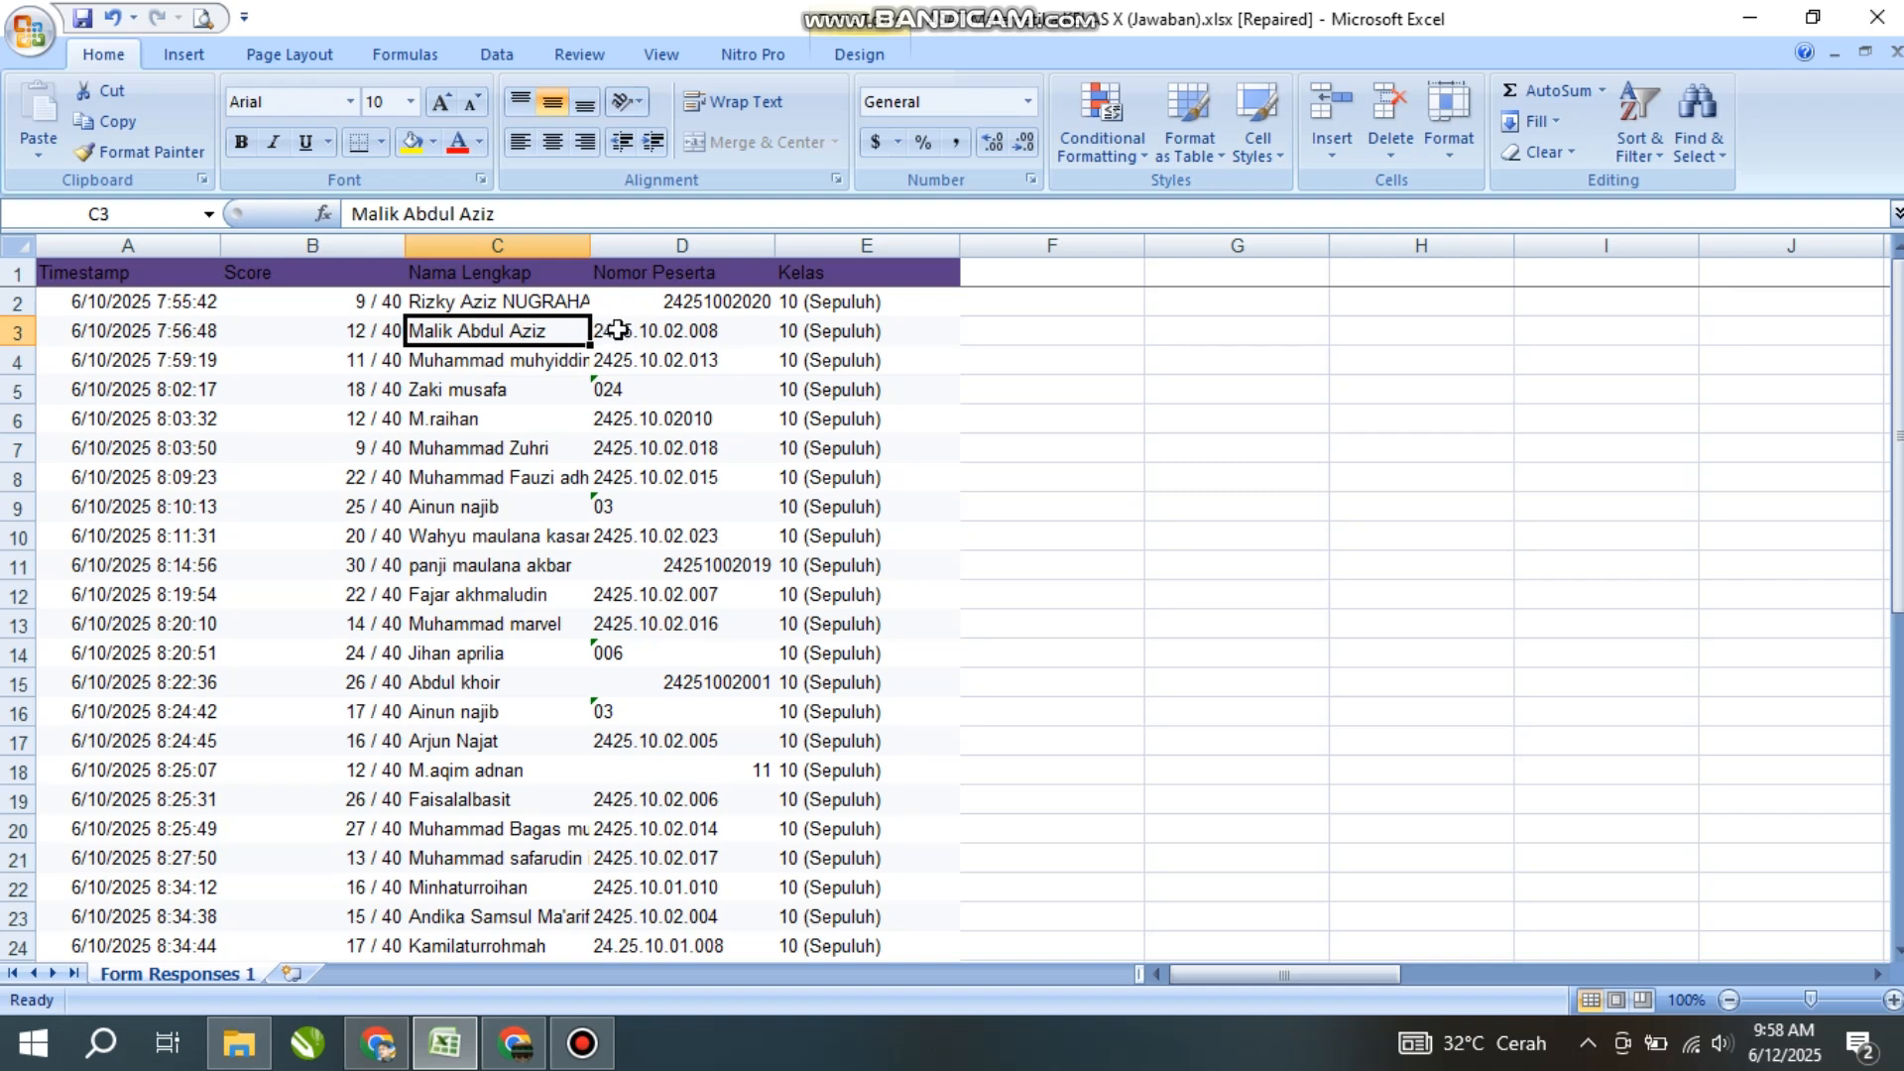
click(670, 275)
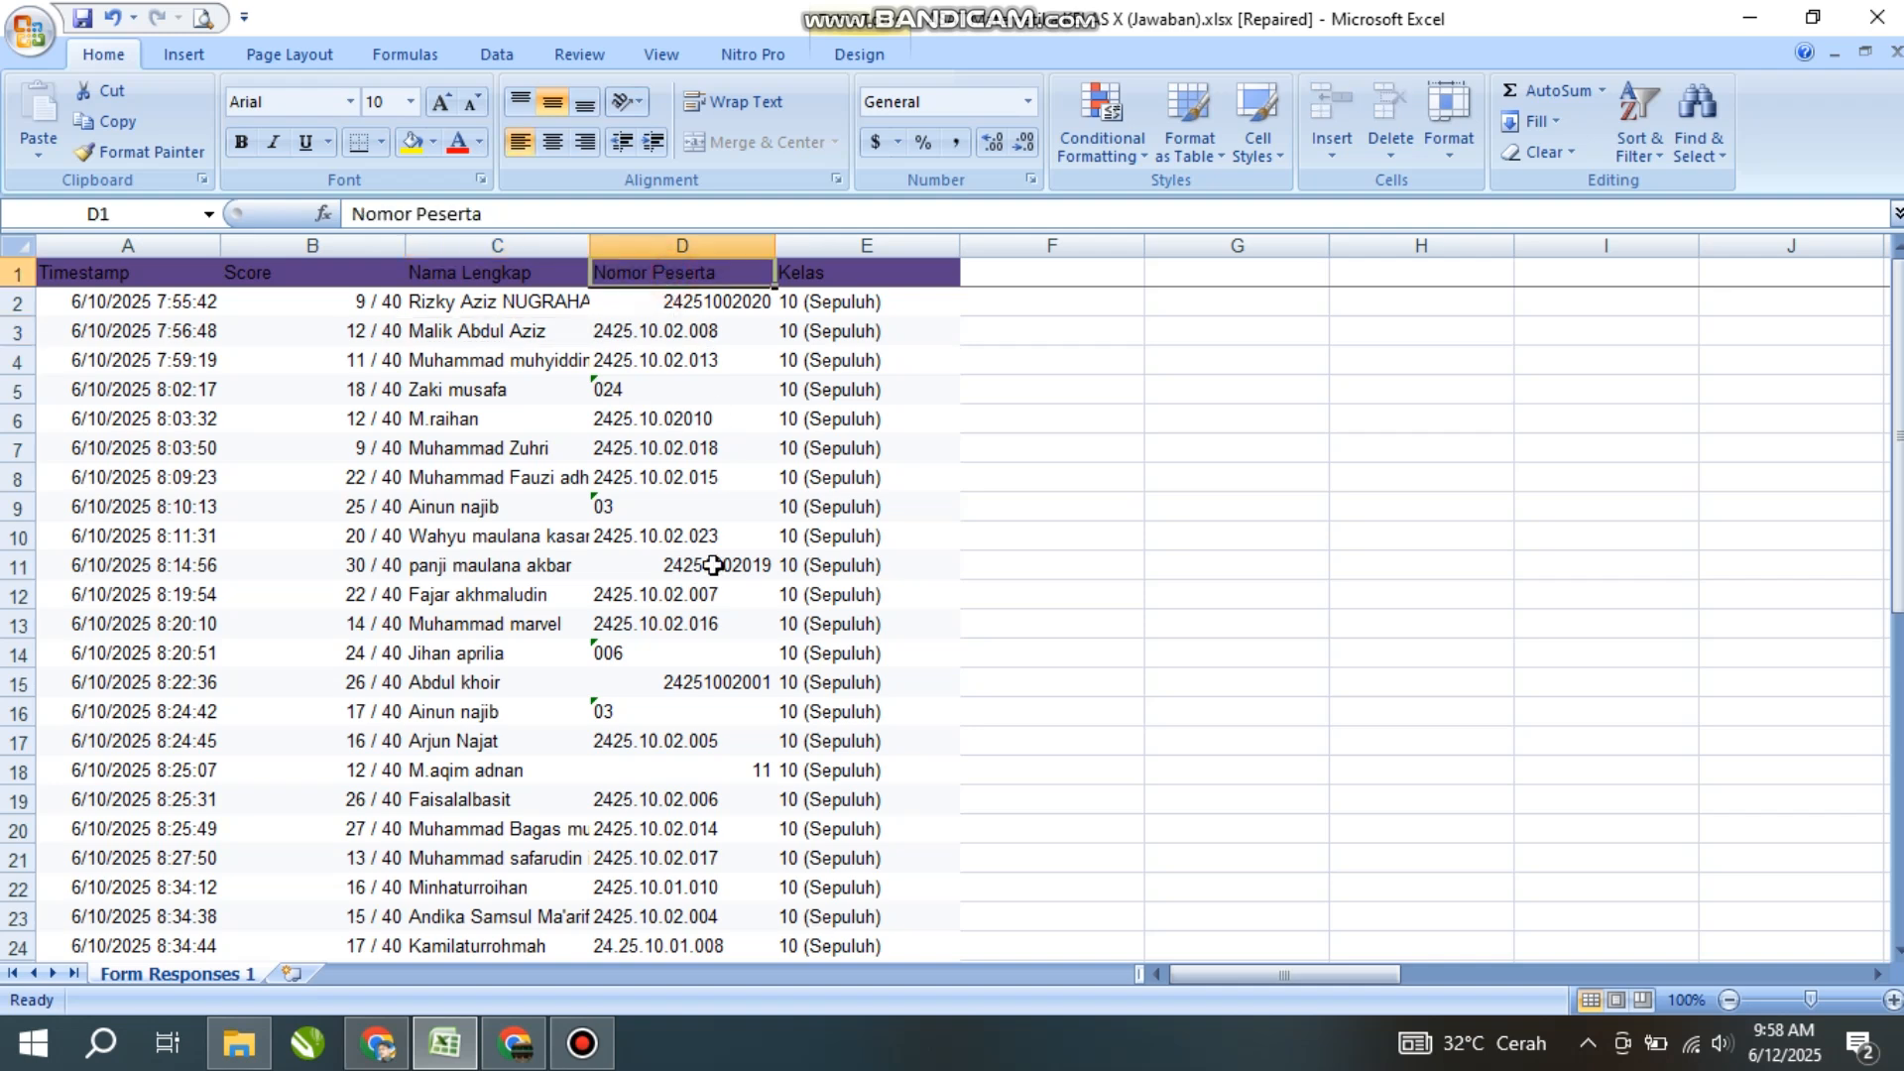
- Retitle D1 from Nomor Peserta to Kelamin and clear the values in D2:D45
key(Left)
key(Right)
text(K)
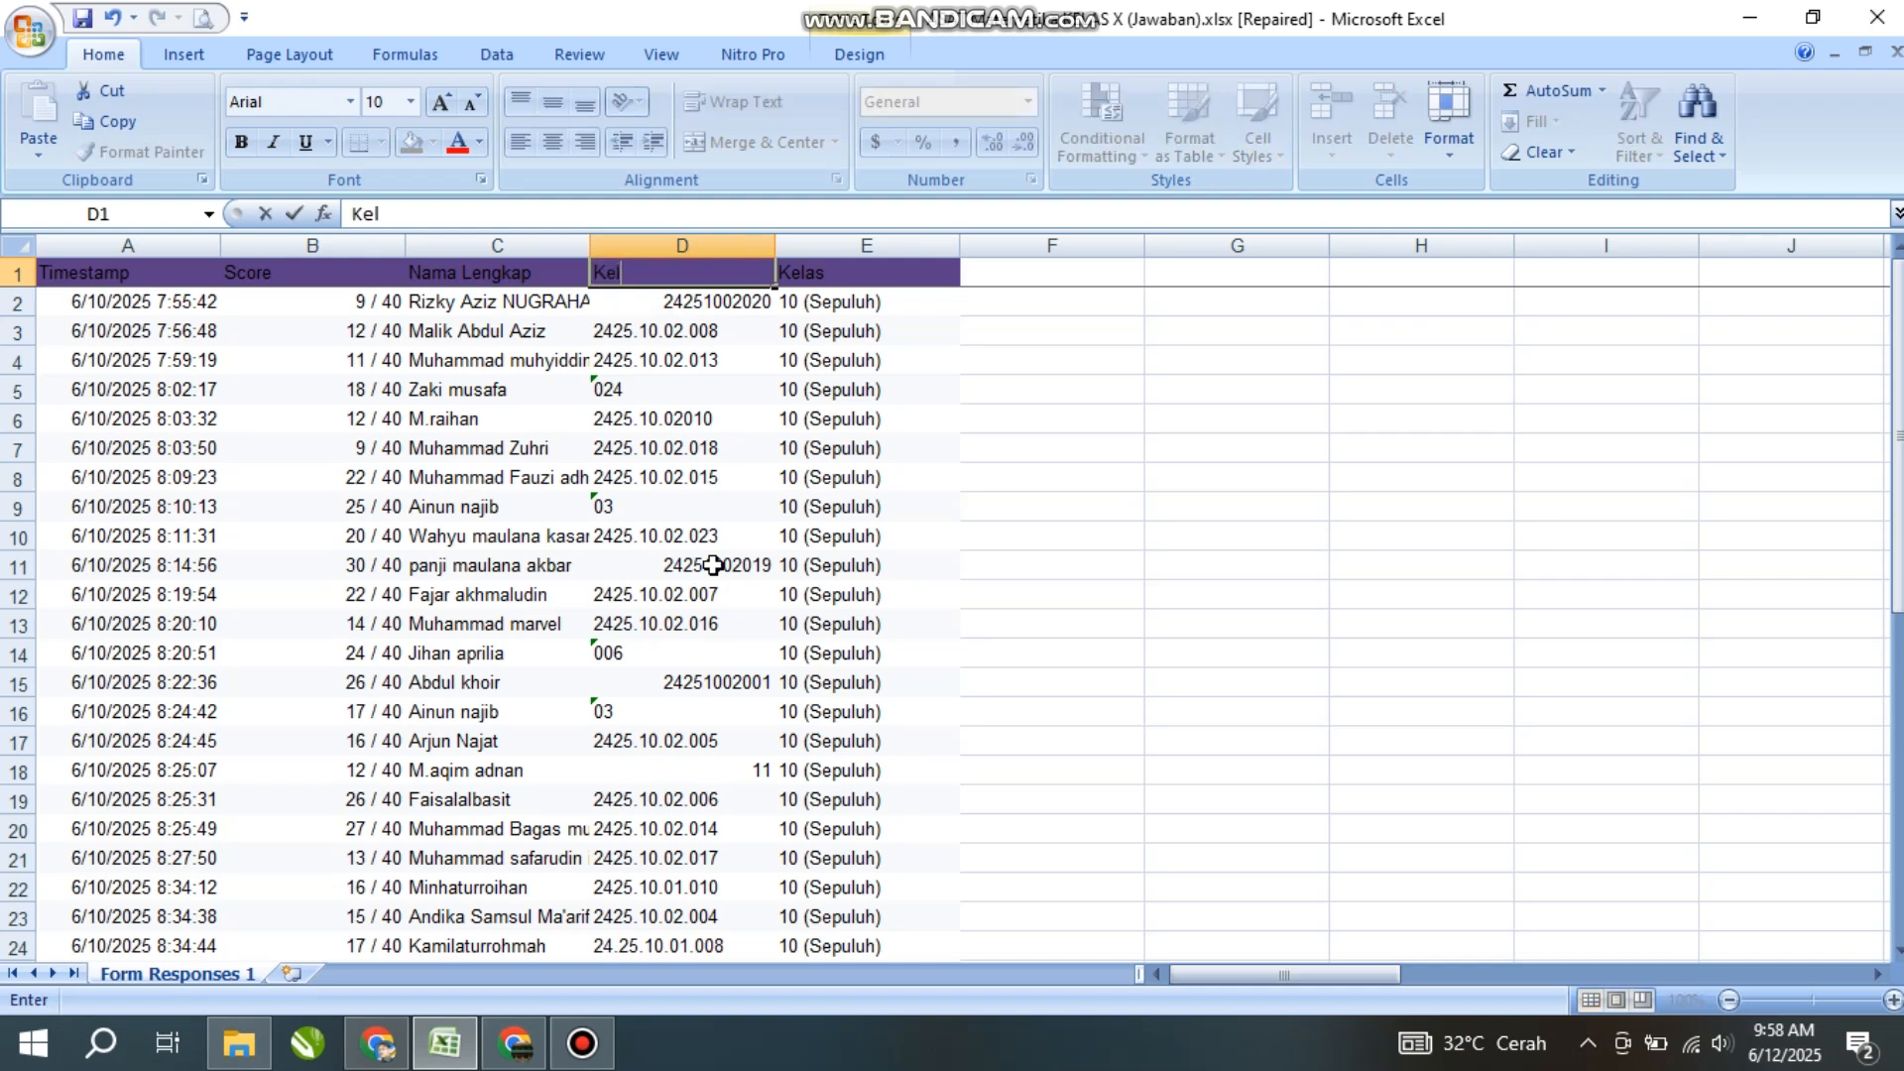
text(elamin)
key(Return)
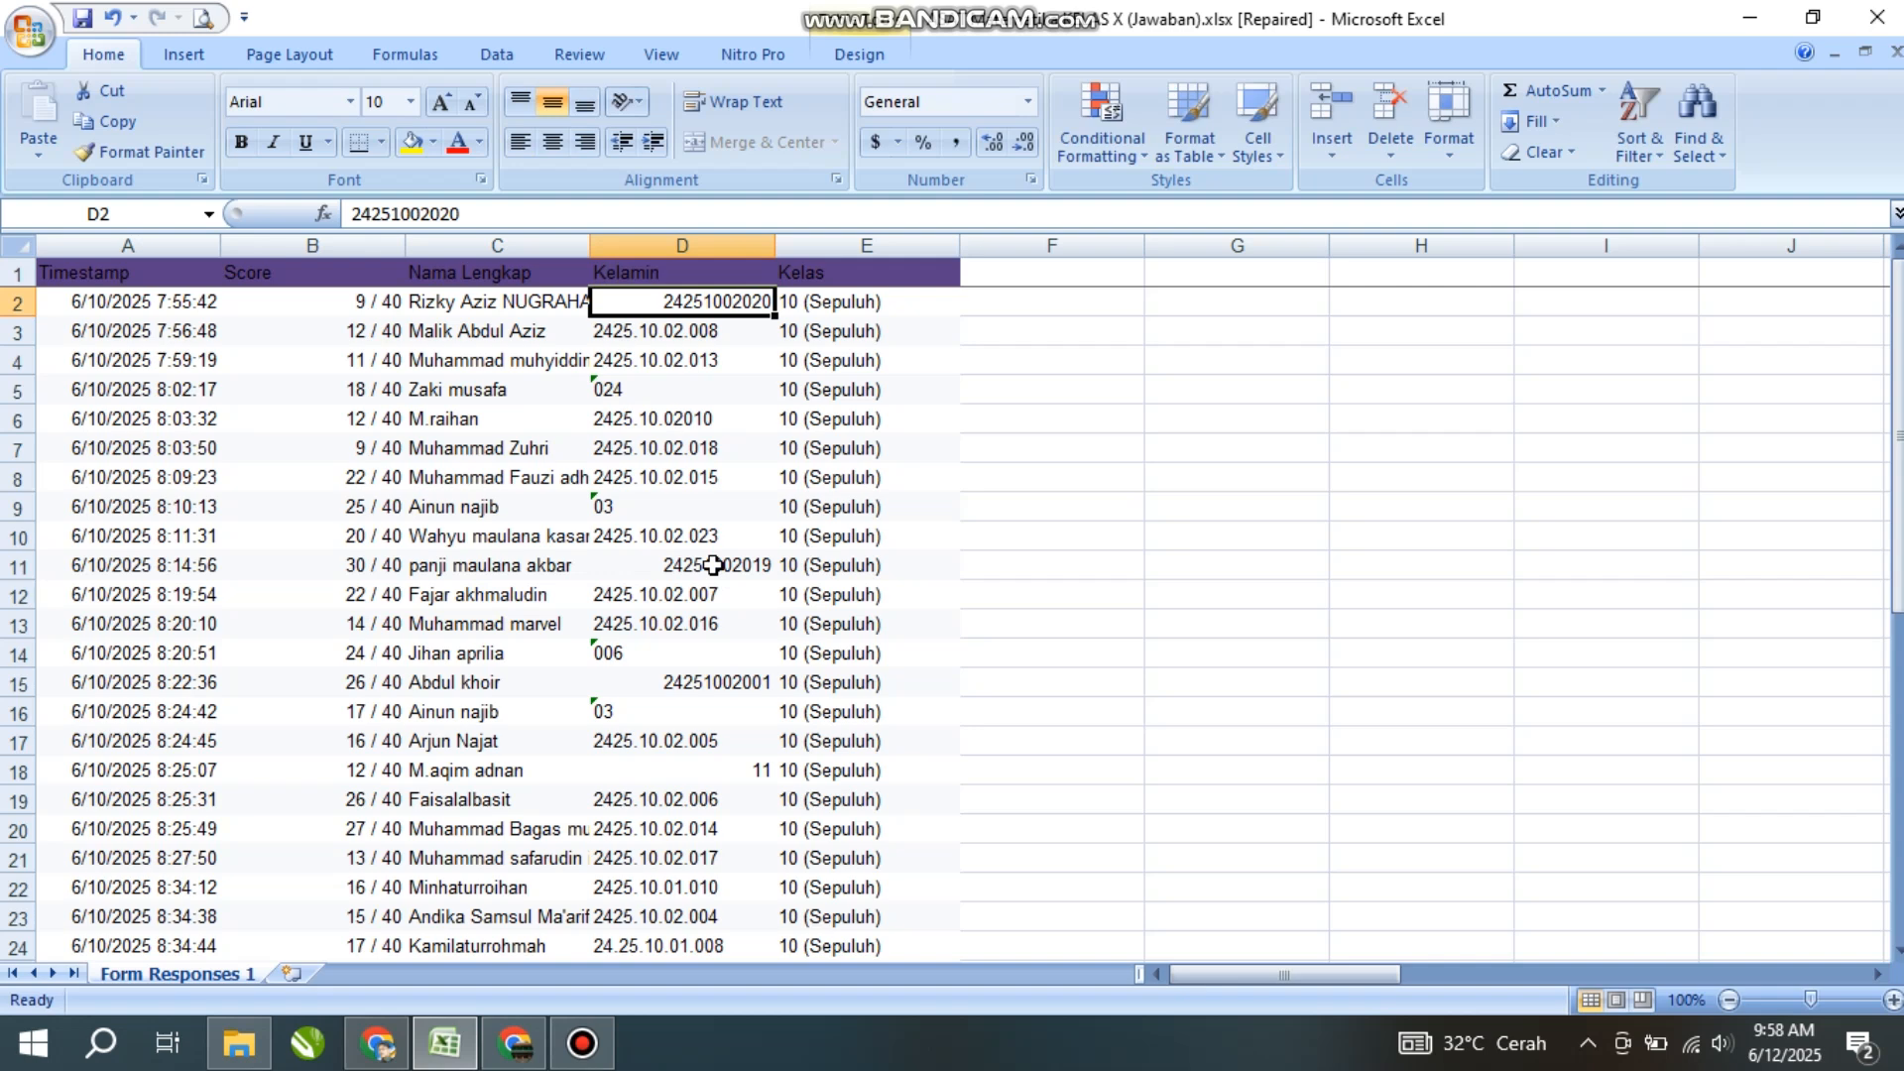
drag(721, 302, 628, 924)
key(Delete)
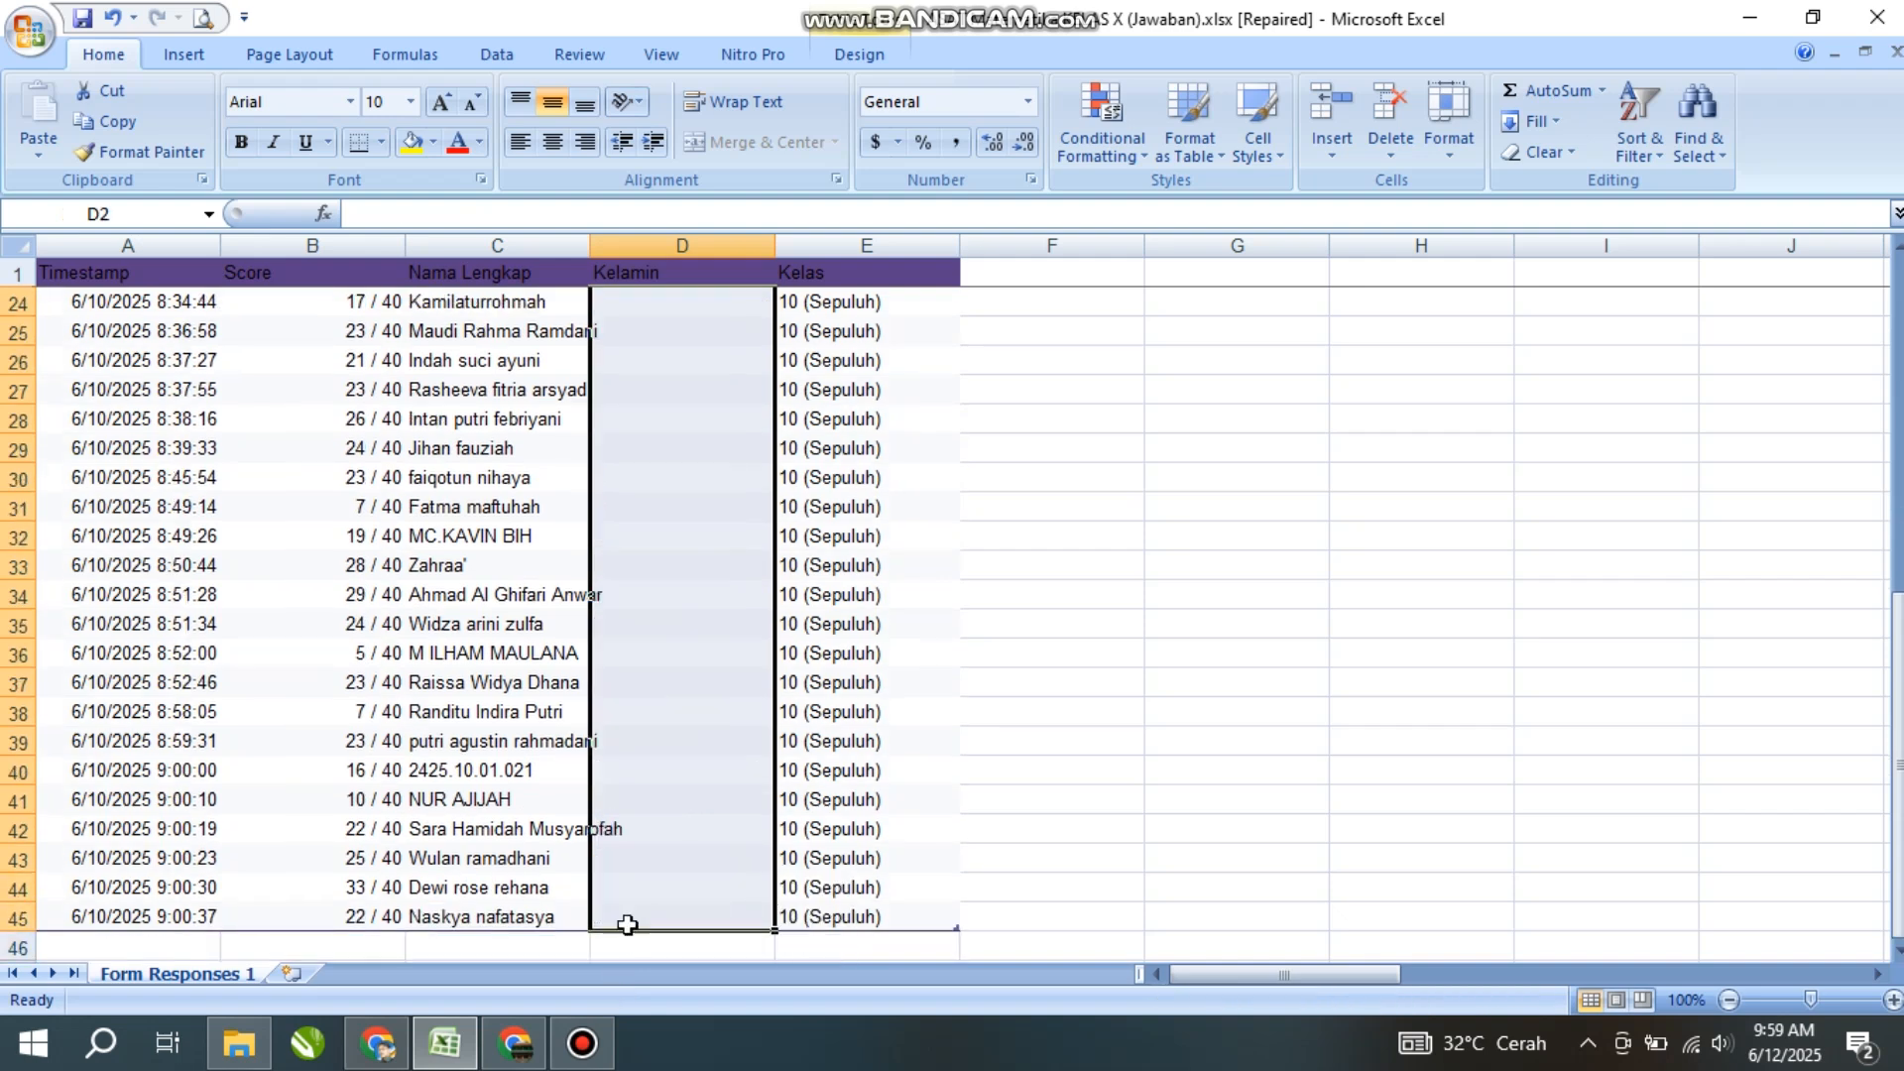
scroll(735, 556, up, 8)
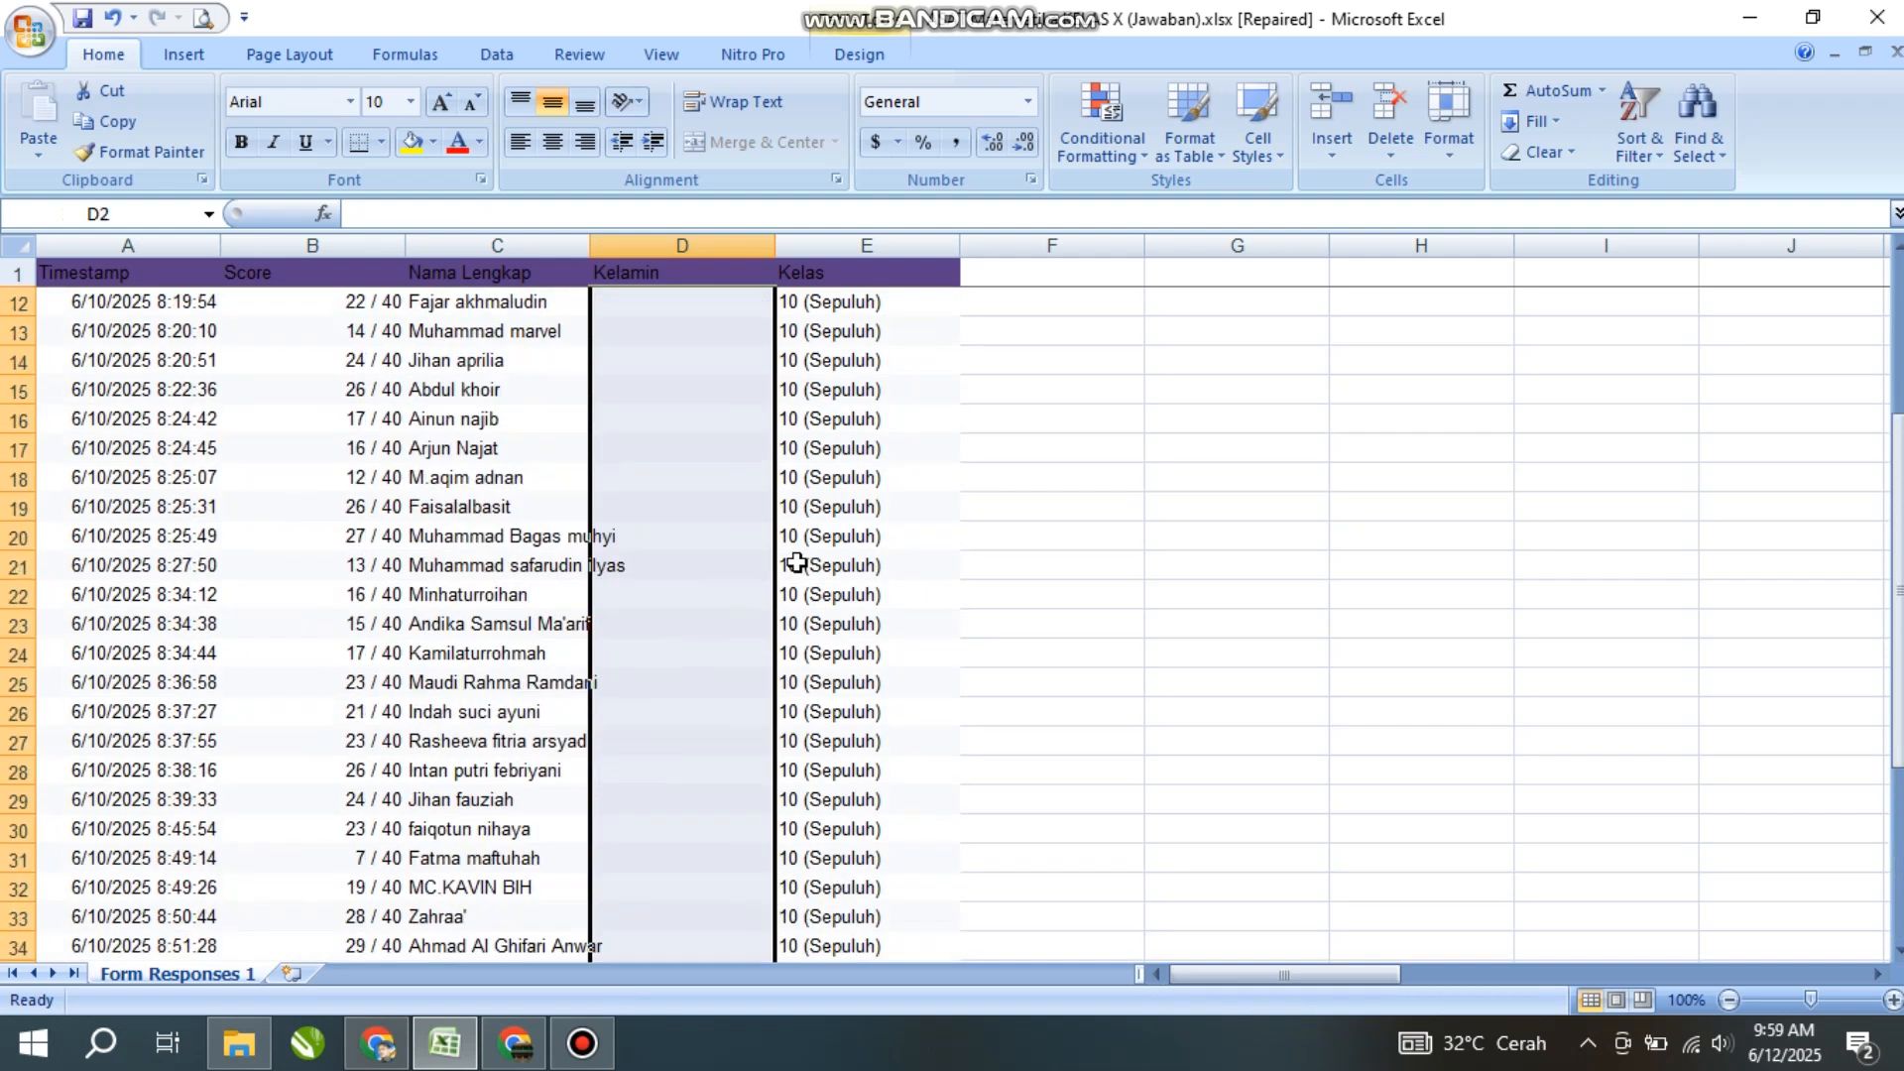
click(648, 302)
- Enter L in the Kelamin cells for rows 2 through 13
click(510, 303)
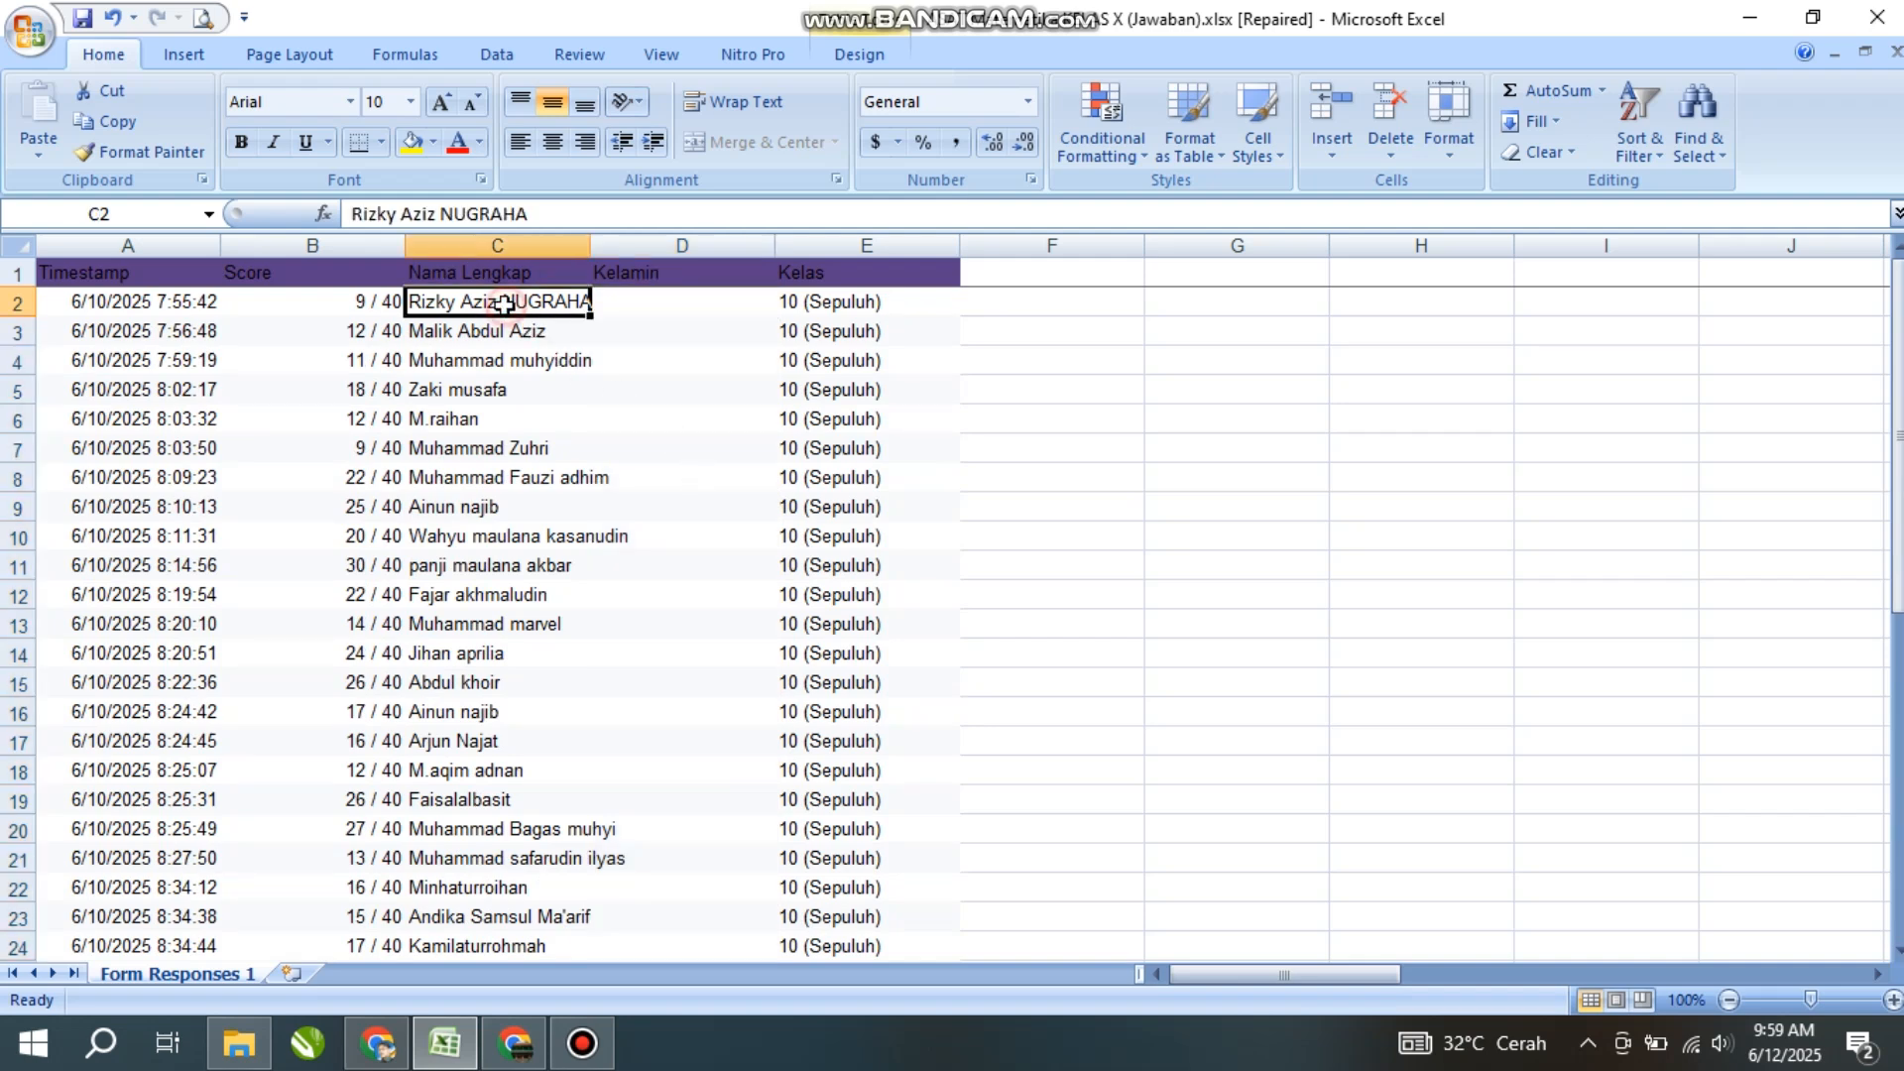
click(646, 308)
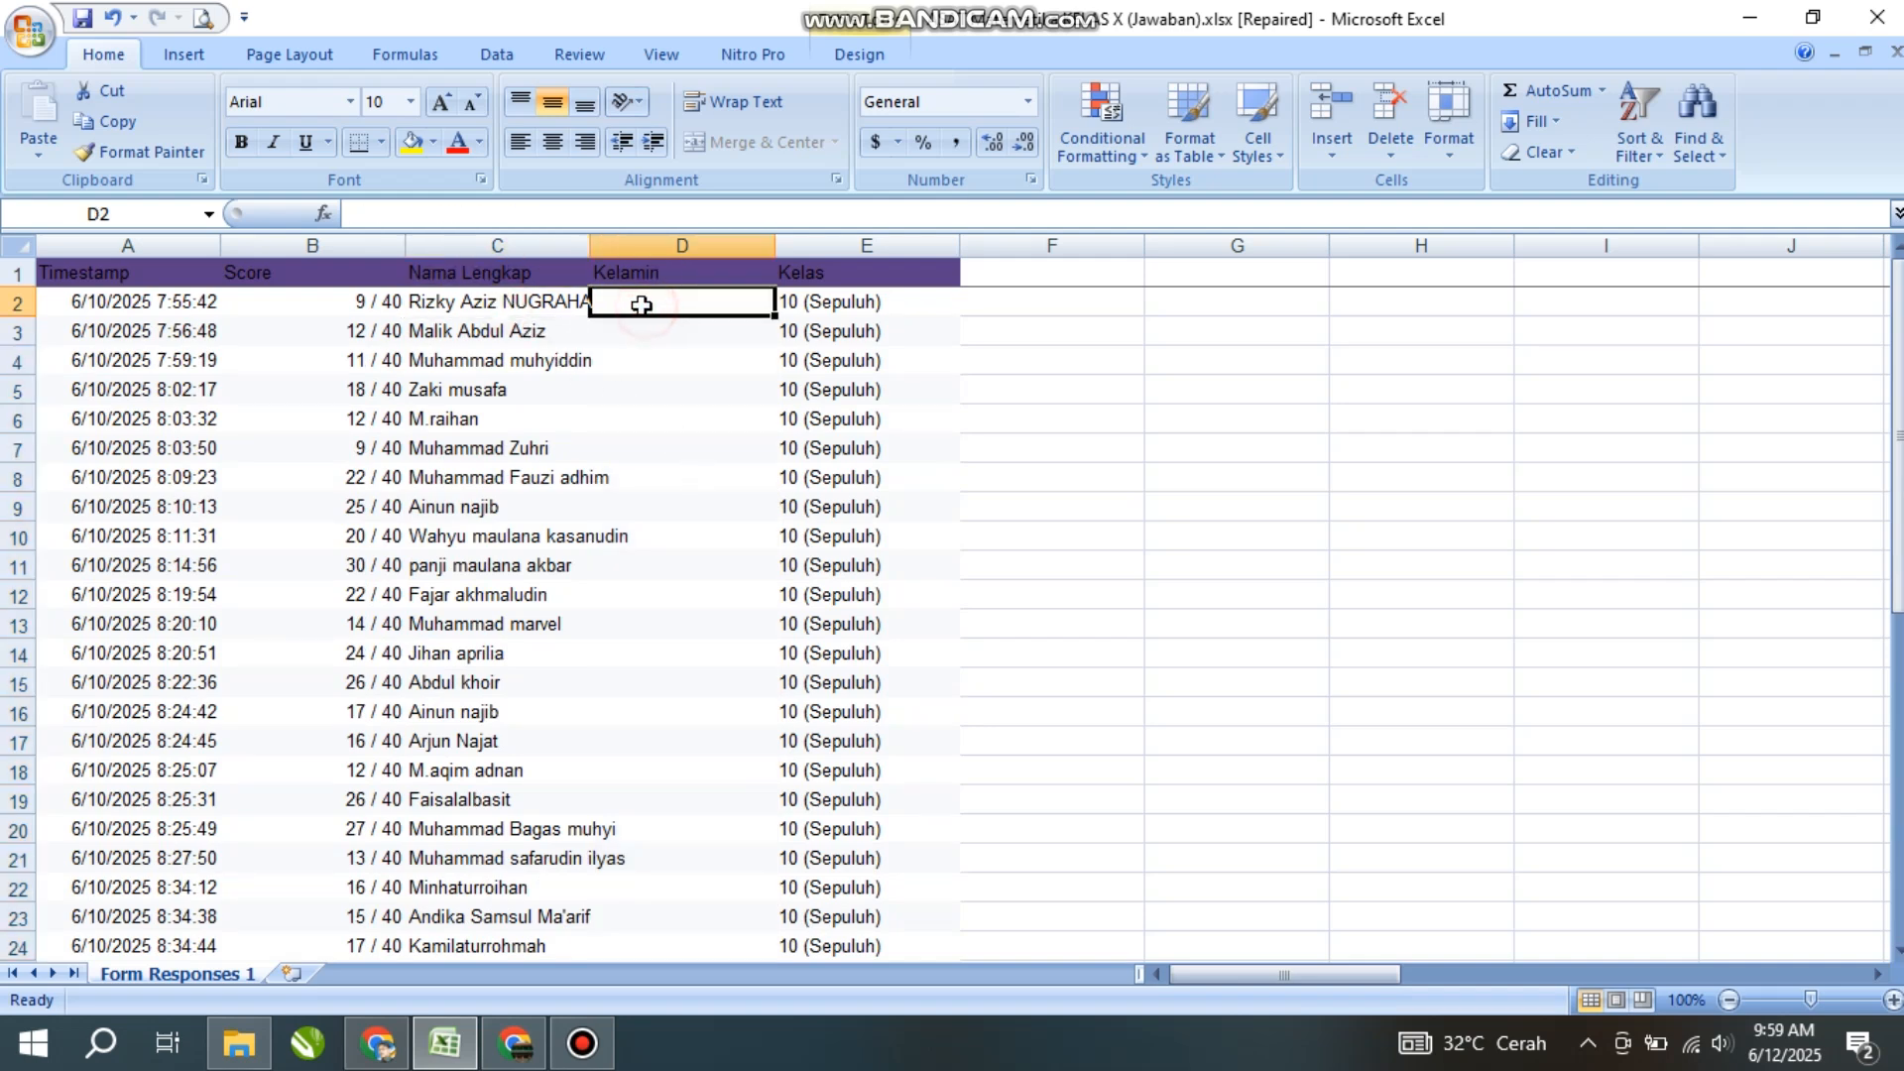
click(471, 306)
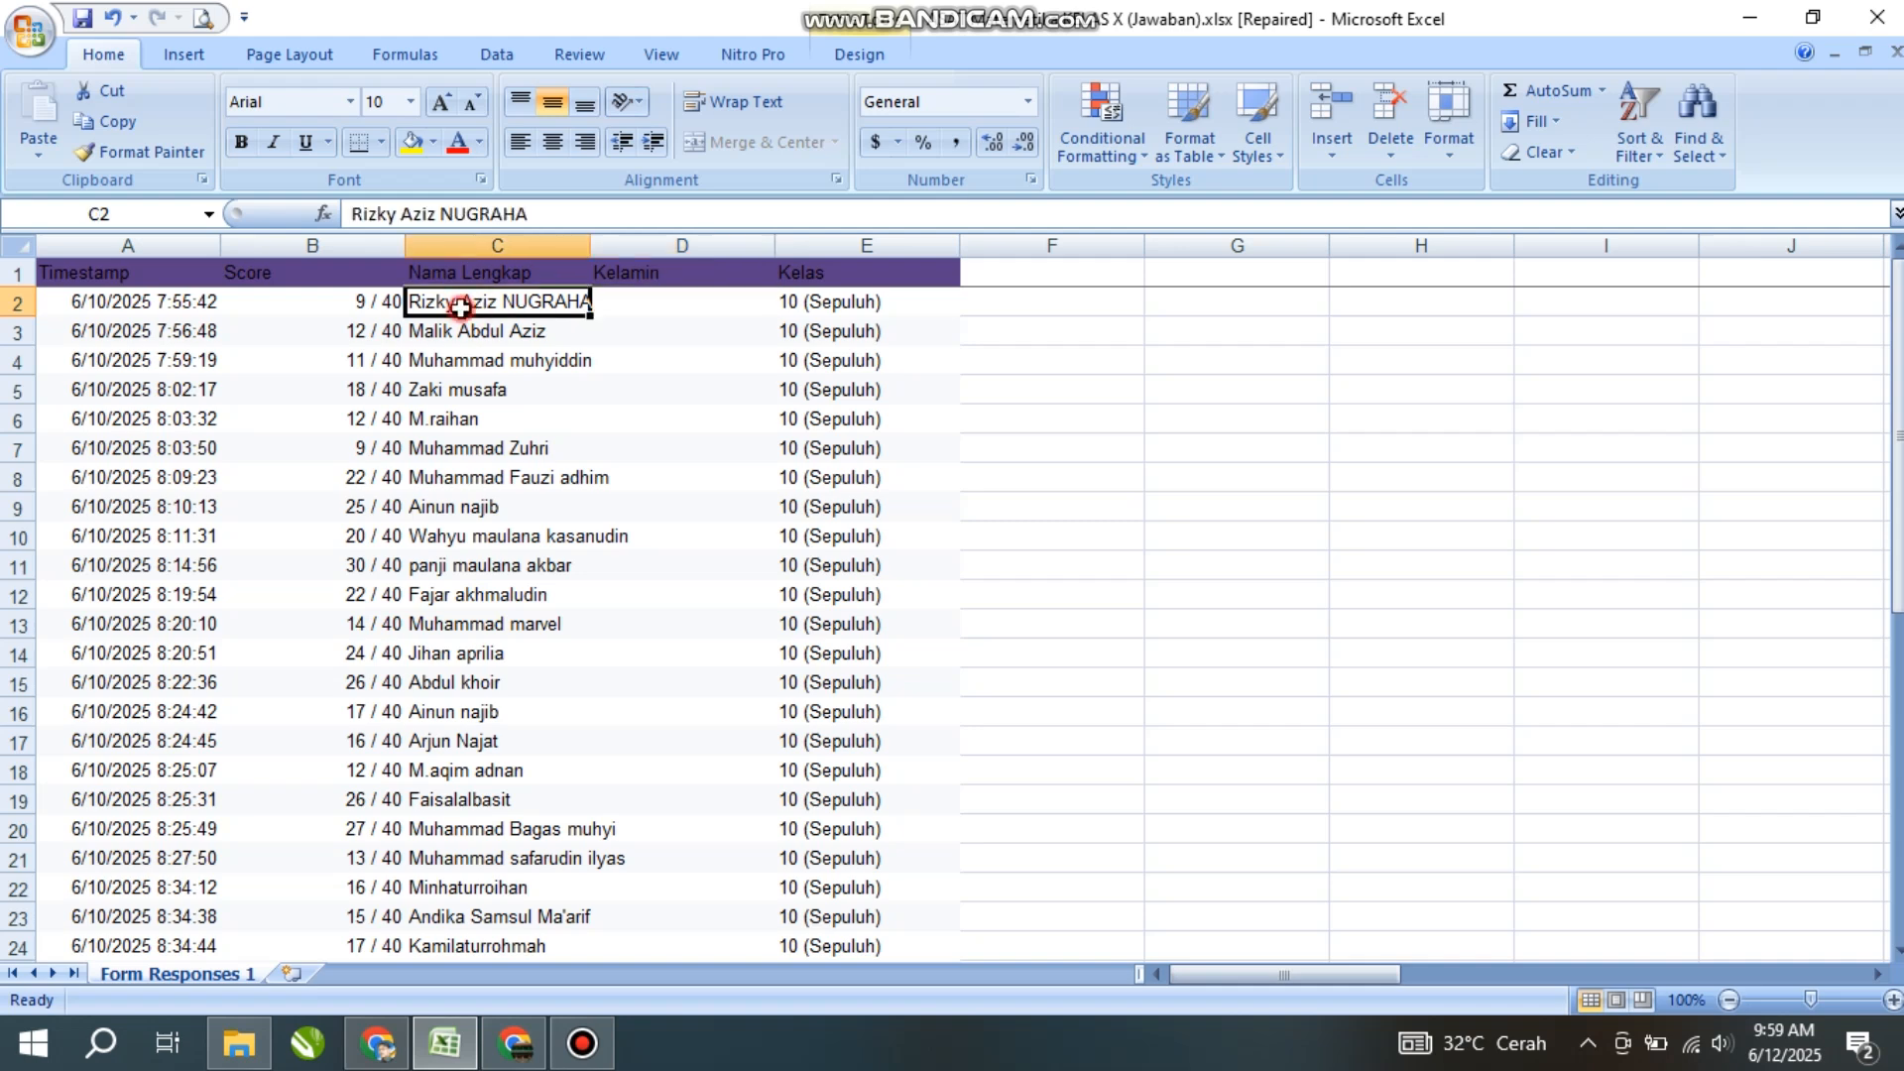
click(636, 303)
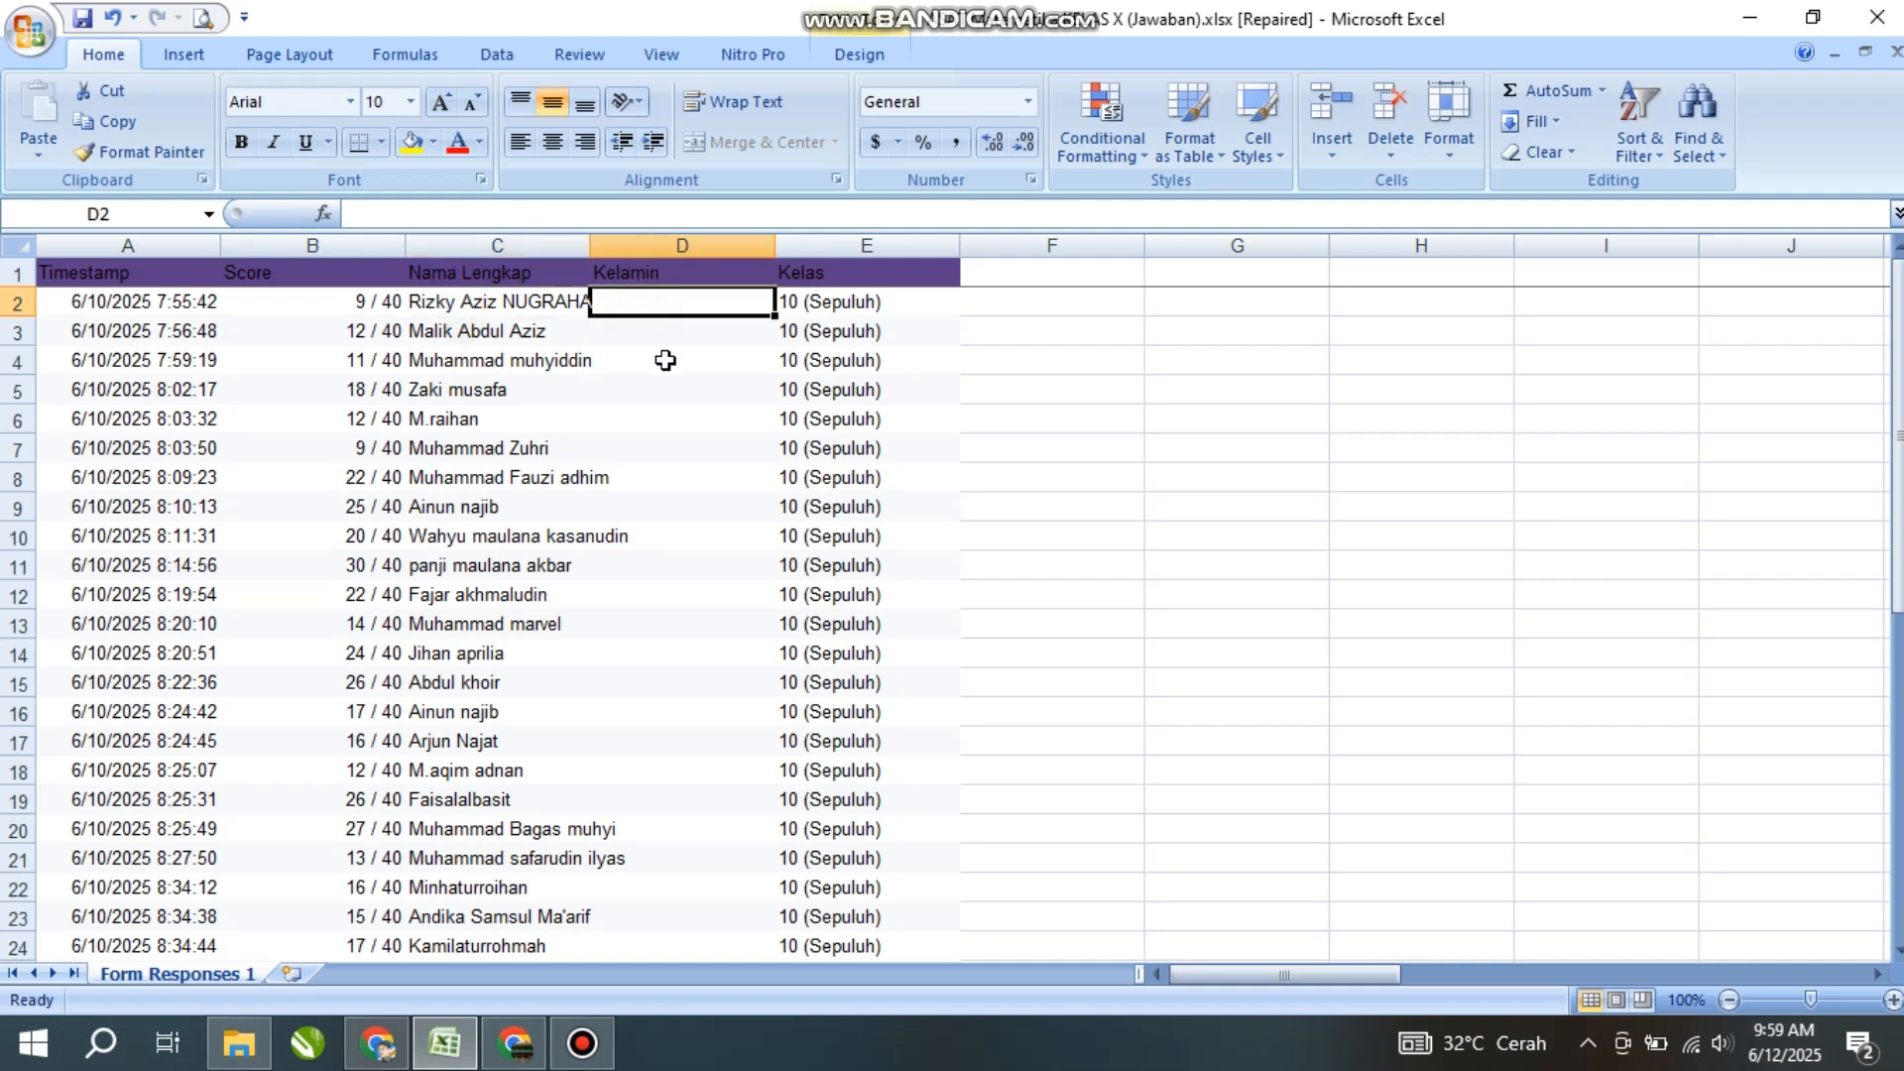
text(L)
key(Return)
text(L)
key(Return)
text(L)
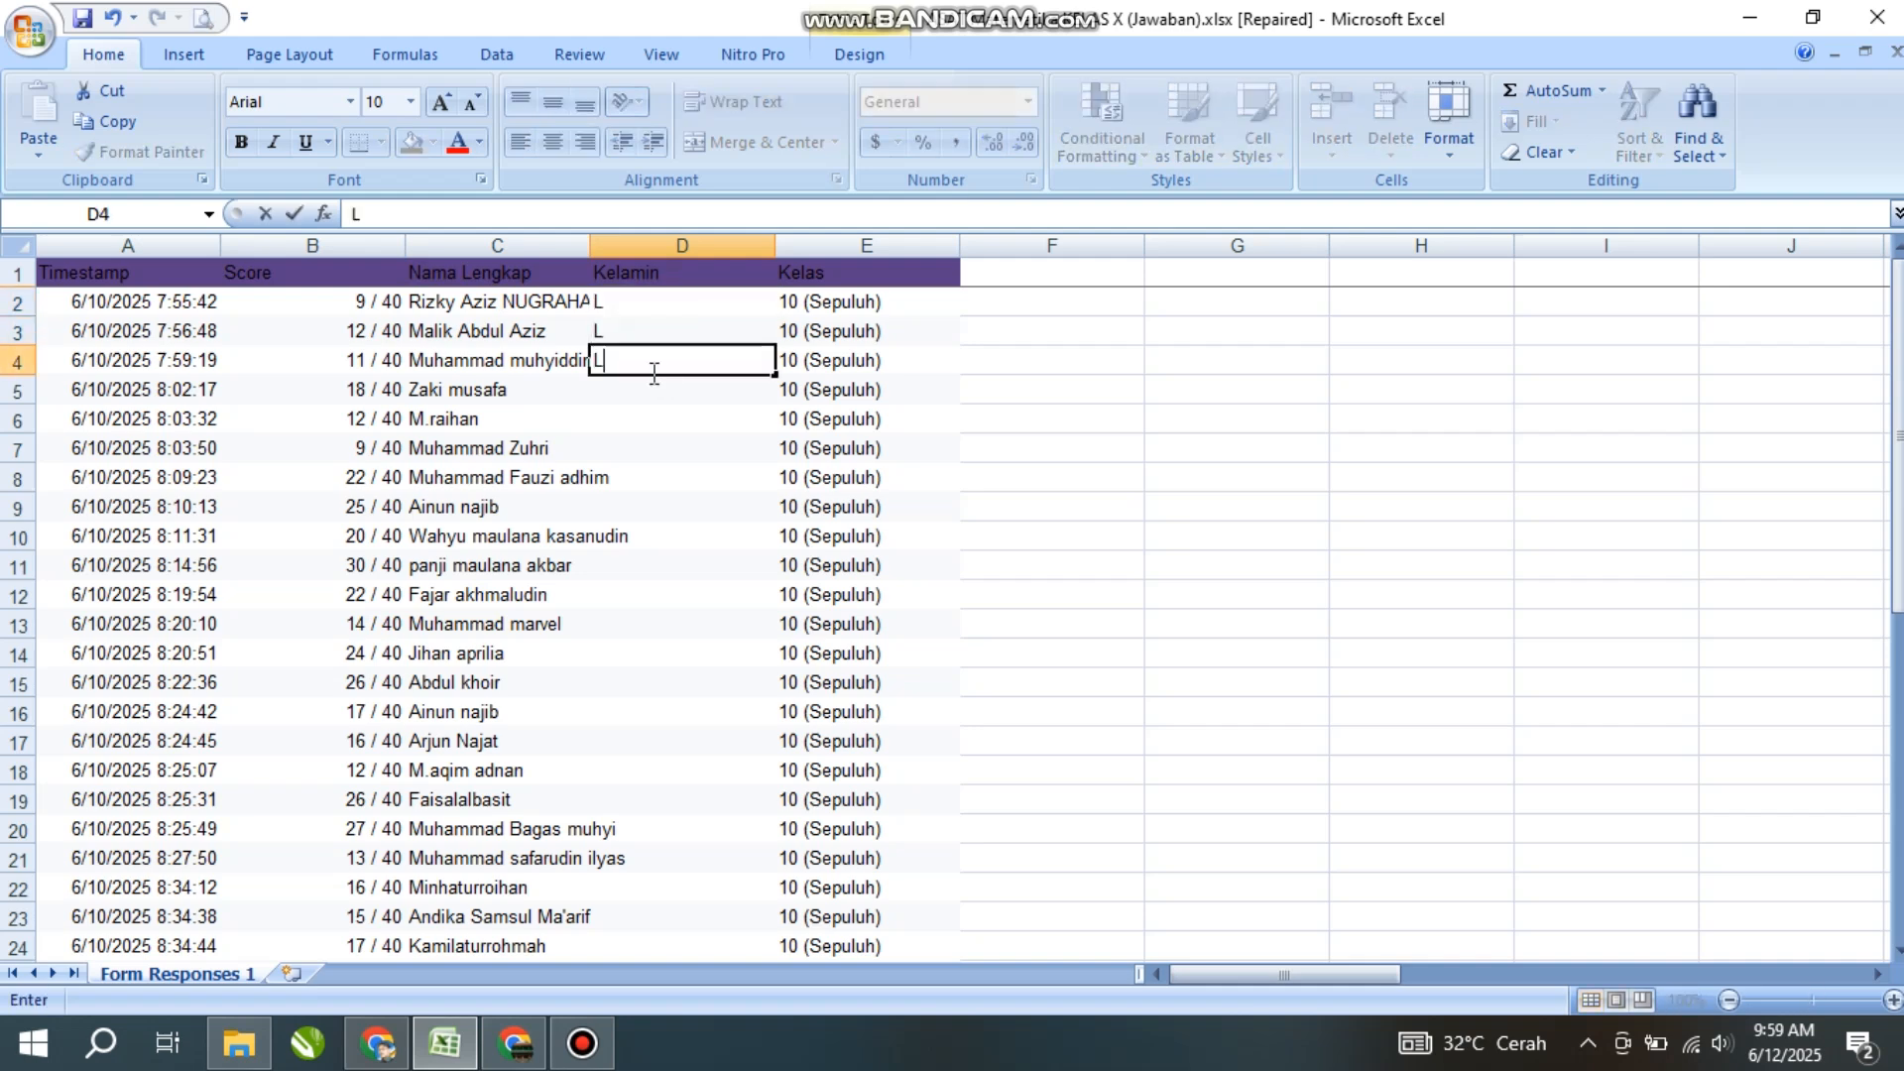
key(Return)
text(L)
key(Return)
text(L)
key(Return)
text(L)
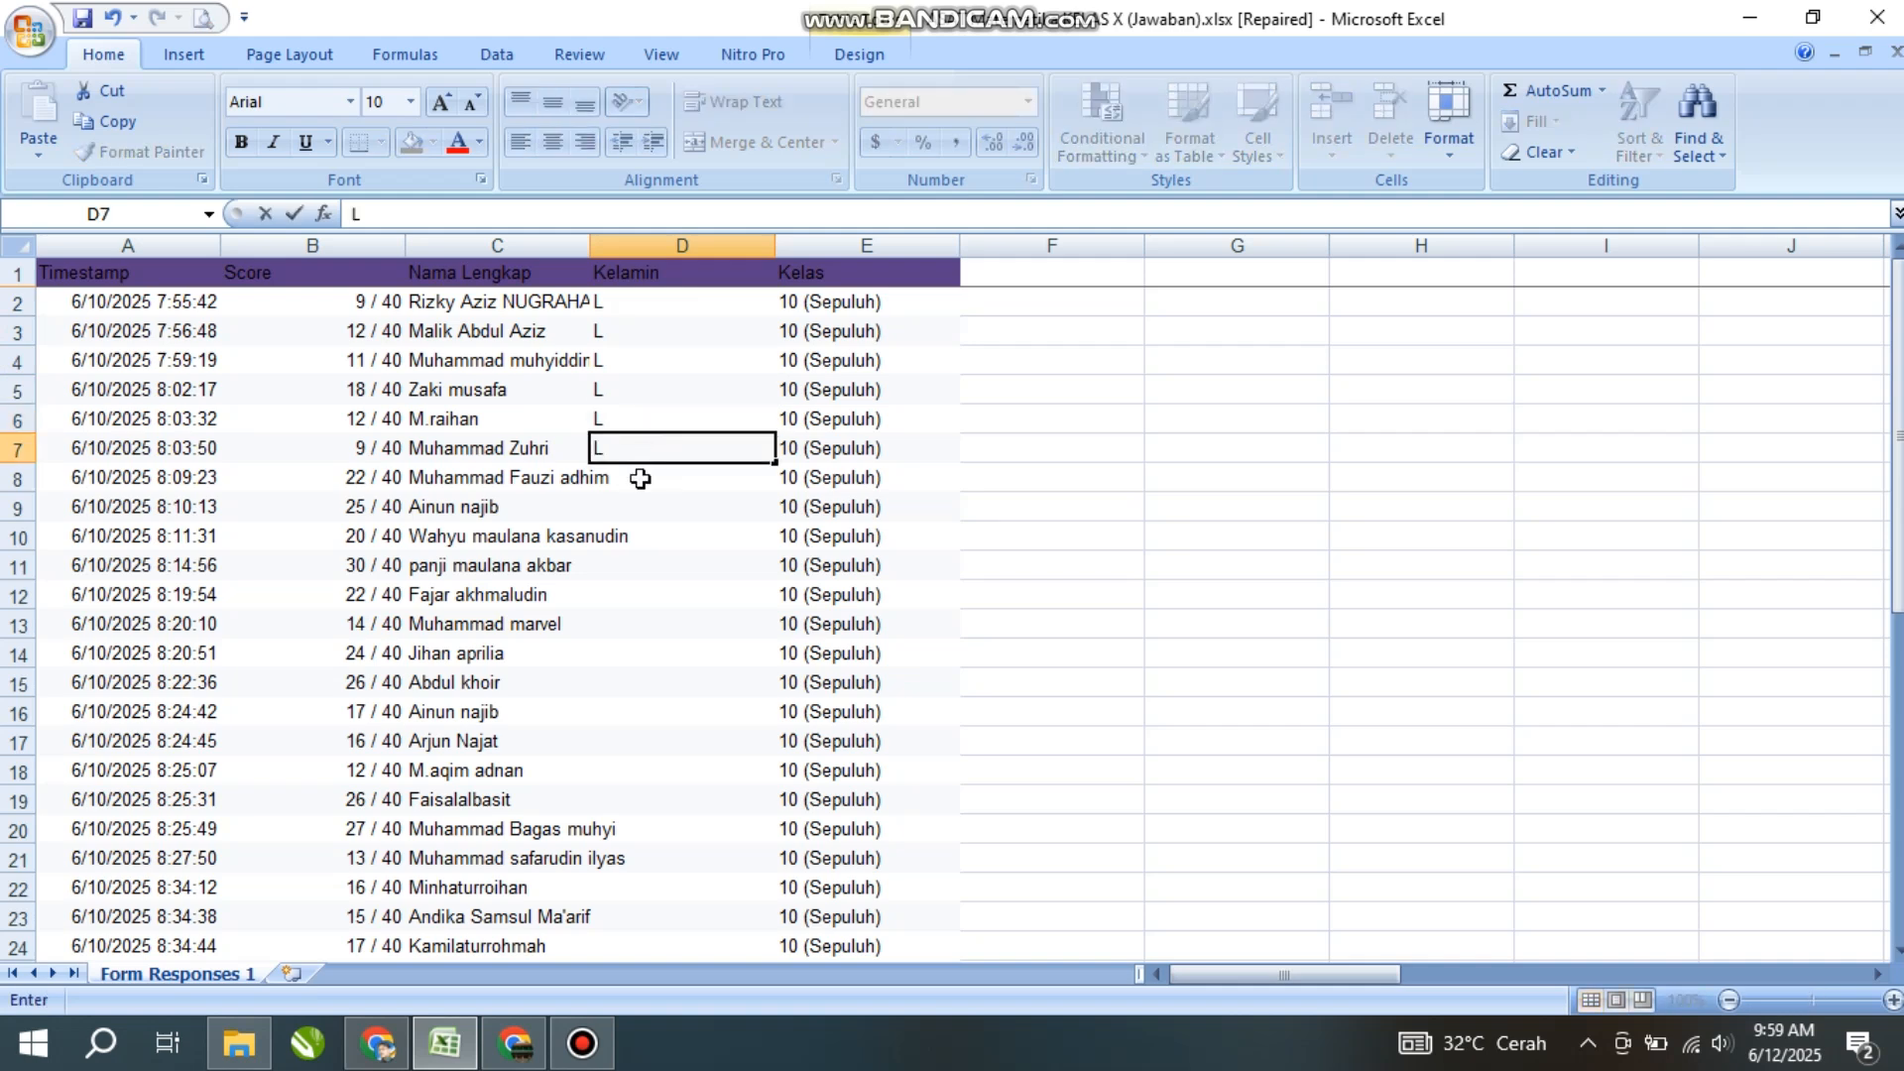
key(Return)
text(L)
key(Return)
text(L)
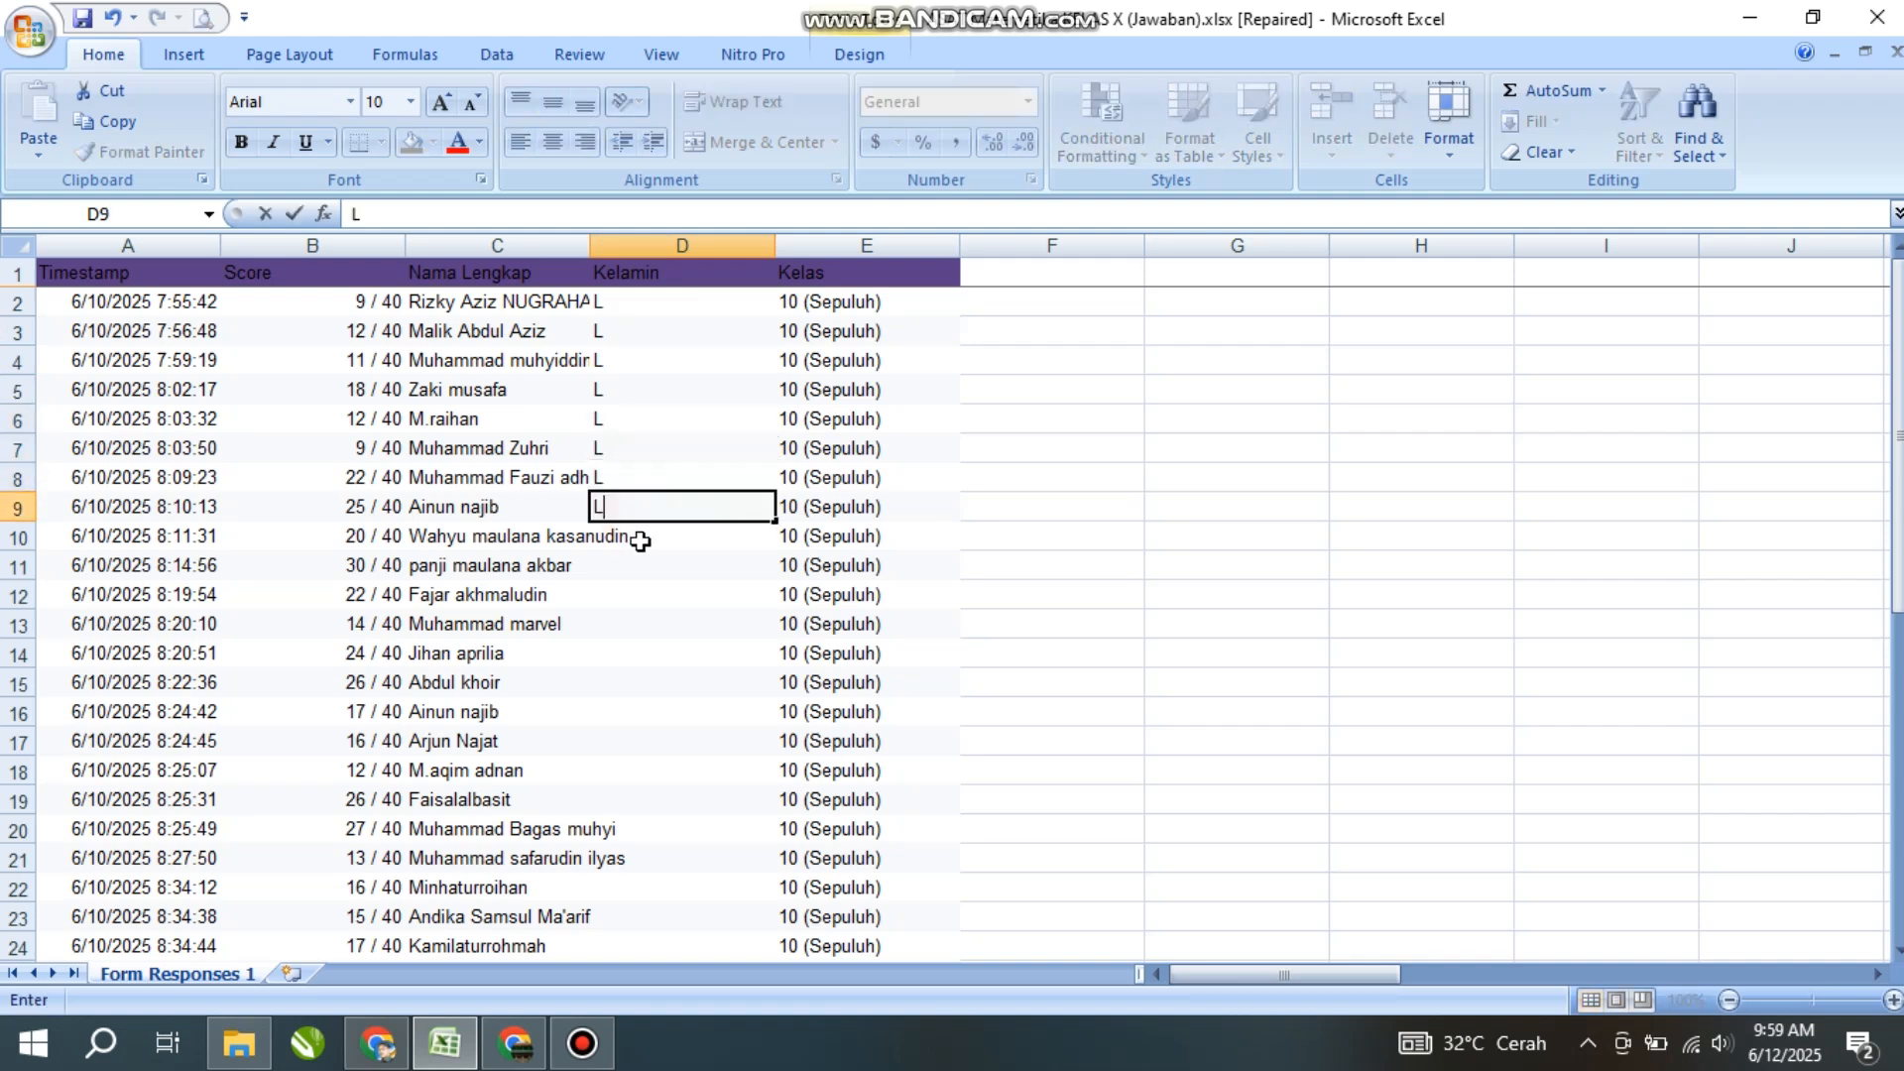
key(Return)
text(L)
key(Return)
text(L)
key(Return)
text(L)
key(Return)
text(L)
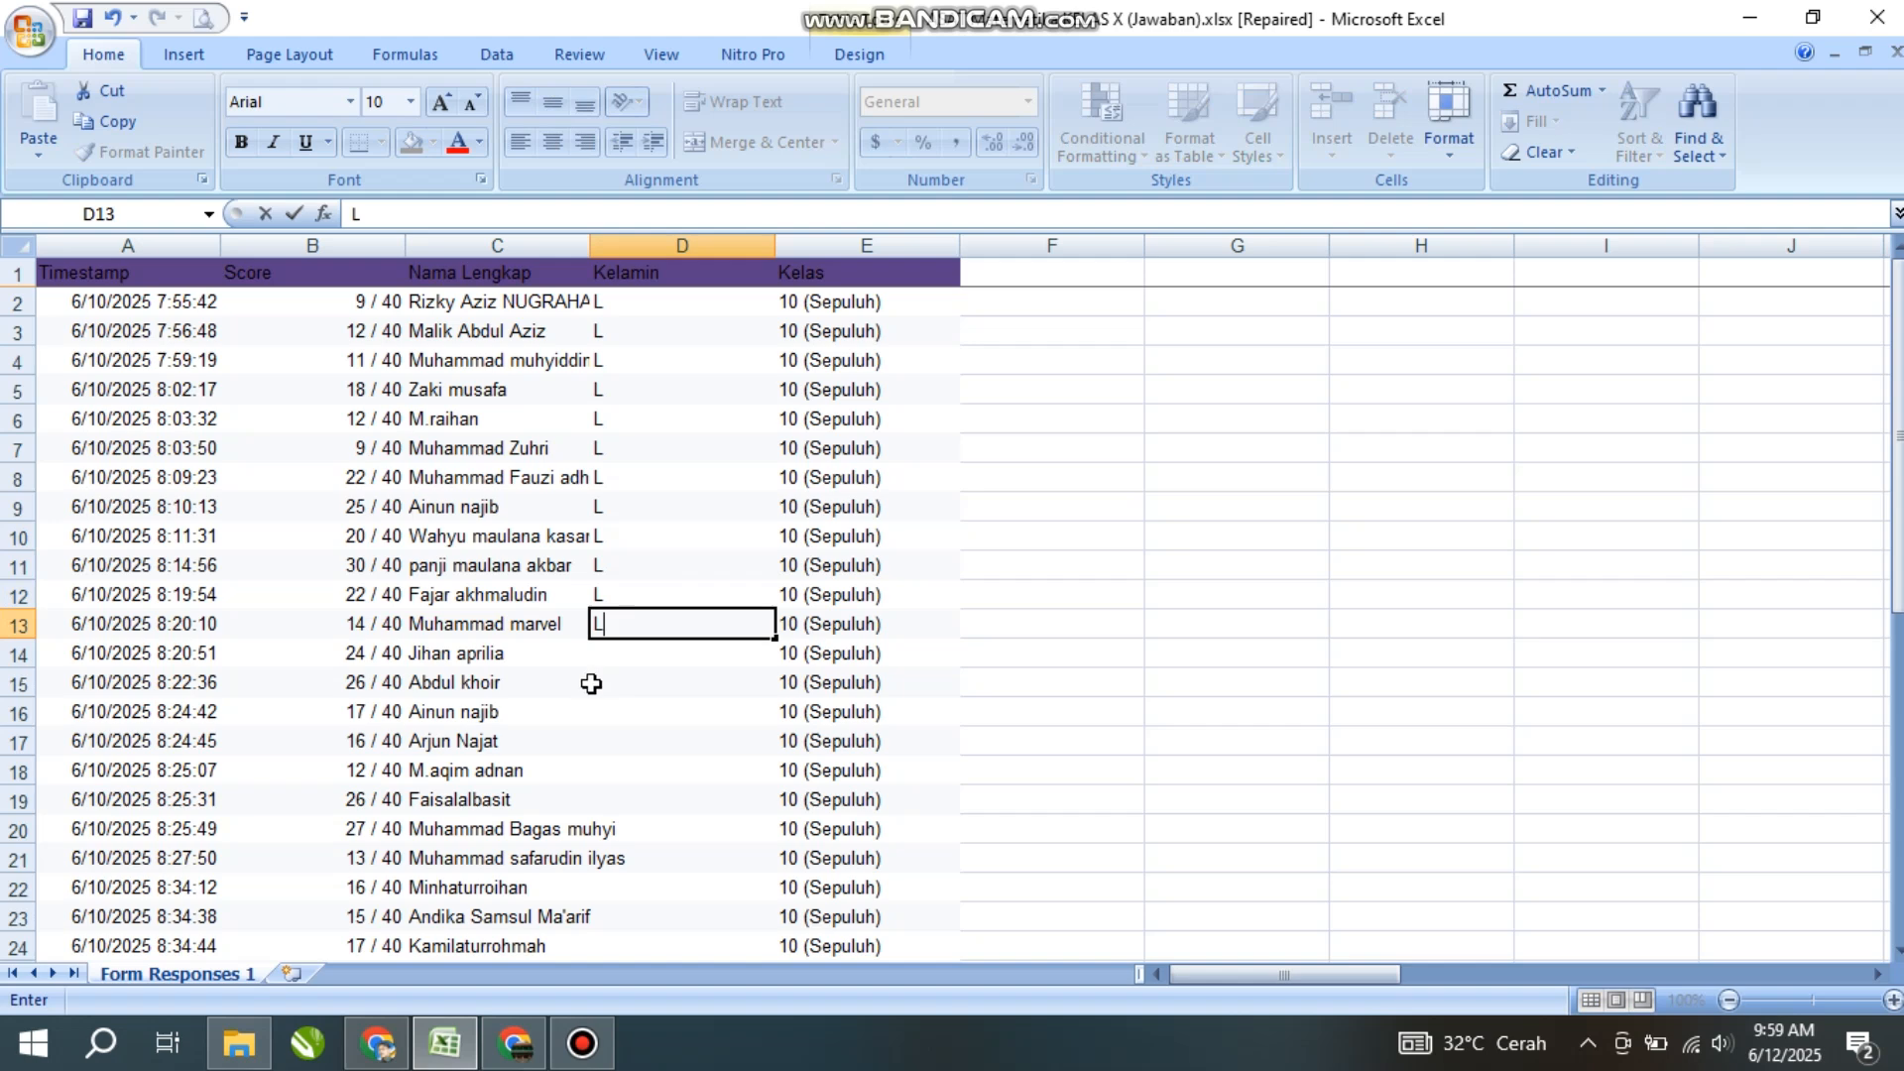
click(588, 684)
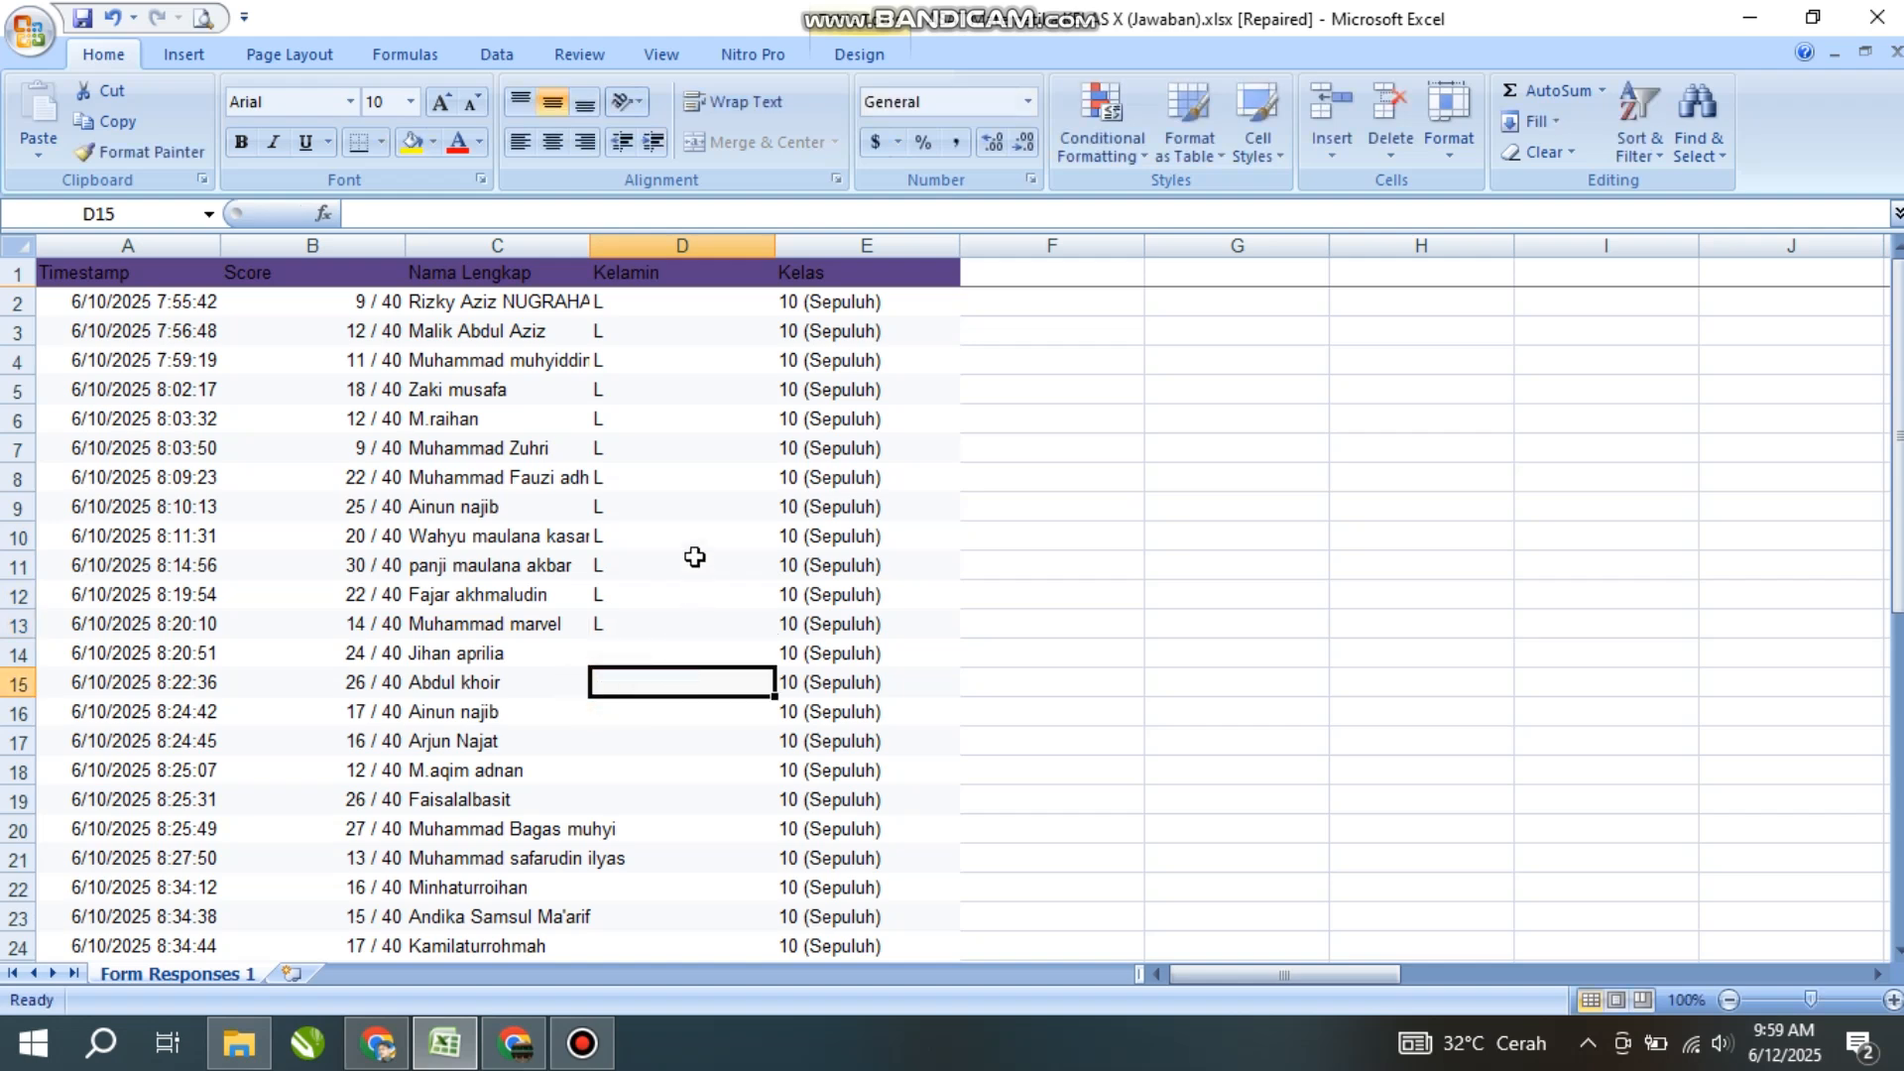
- Enter L in the Kelamin cells for rows 15–21, 23, 32, 34 and 36
scroll(696, 558, down, 2)
text(L)
key(Return)
text(L)
key(Return)
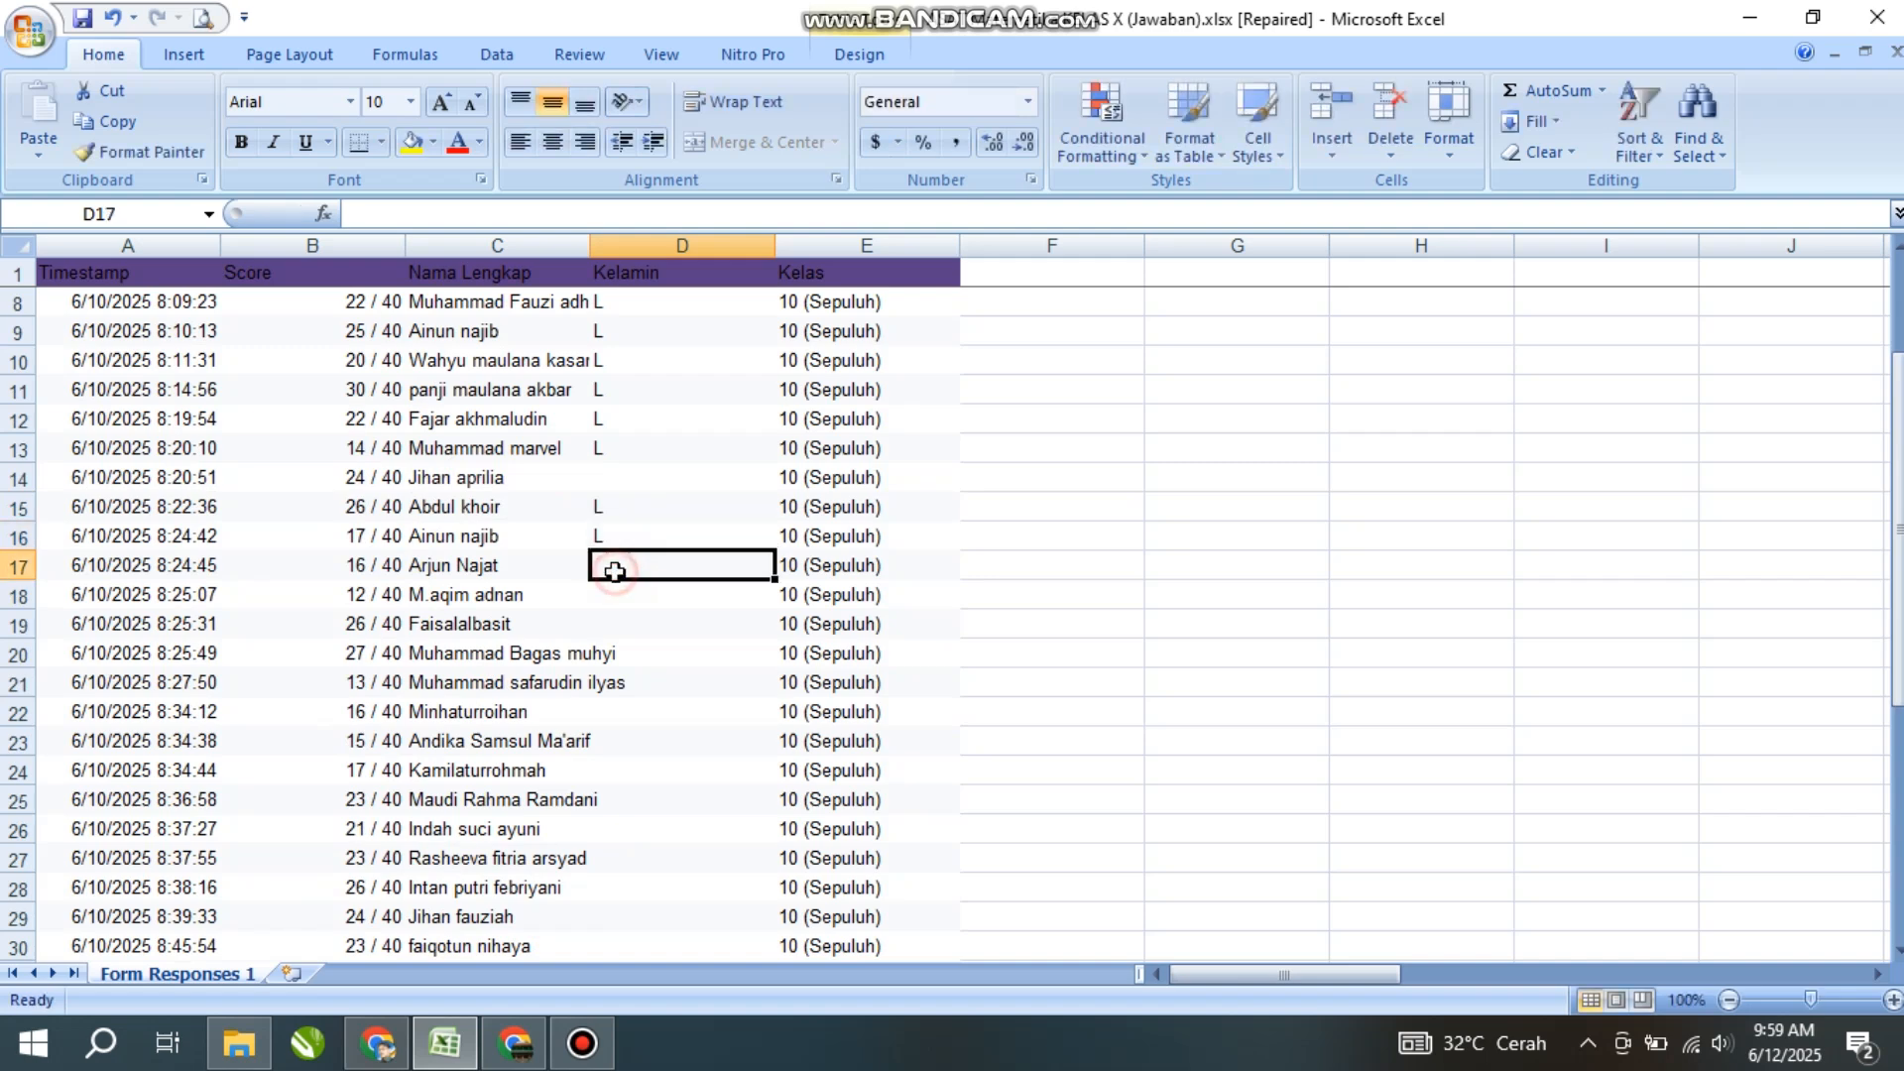
text(L)
key(Return)
text(L)
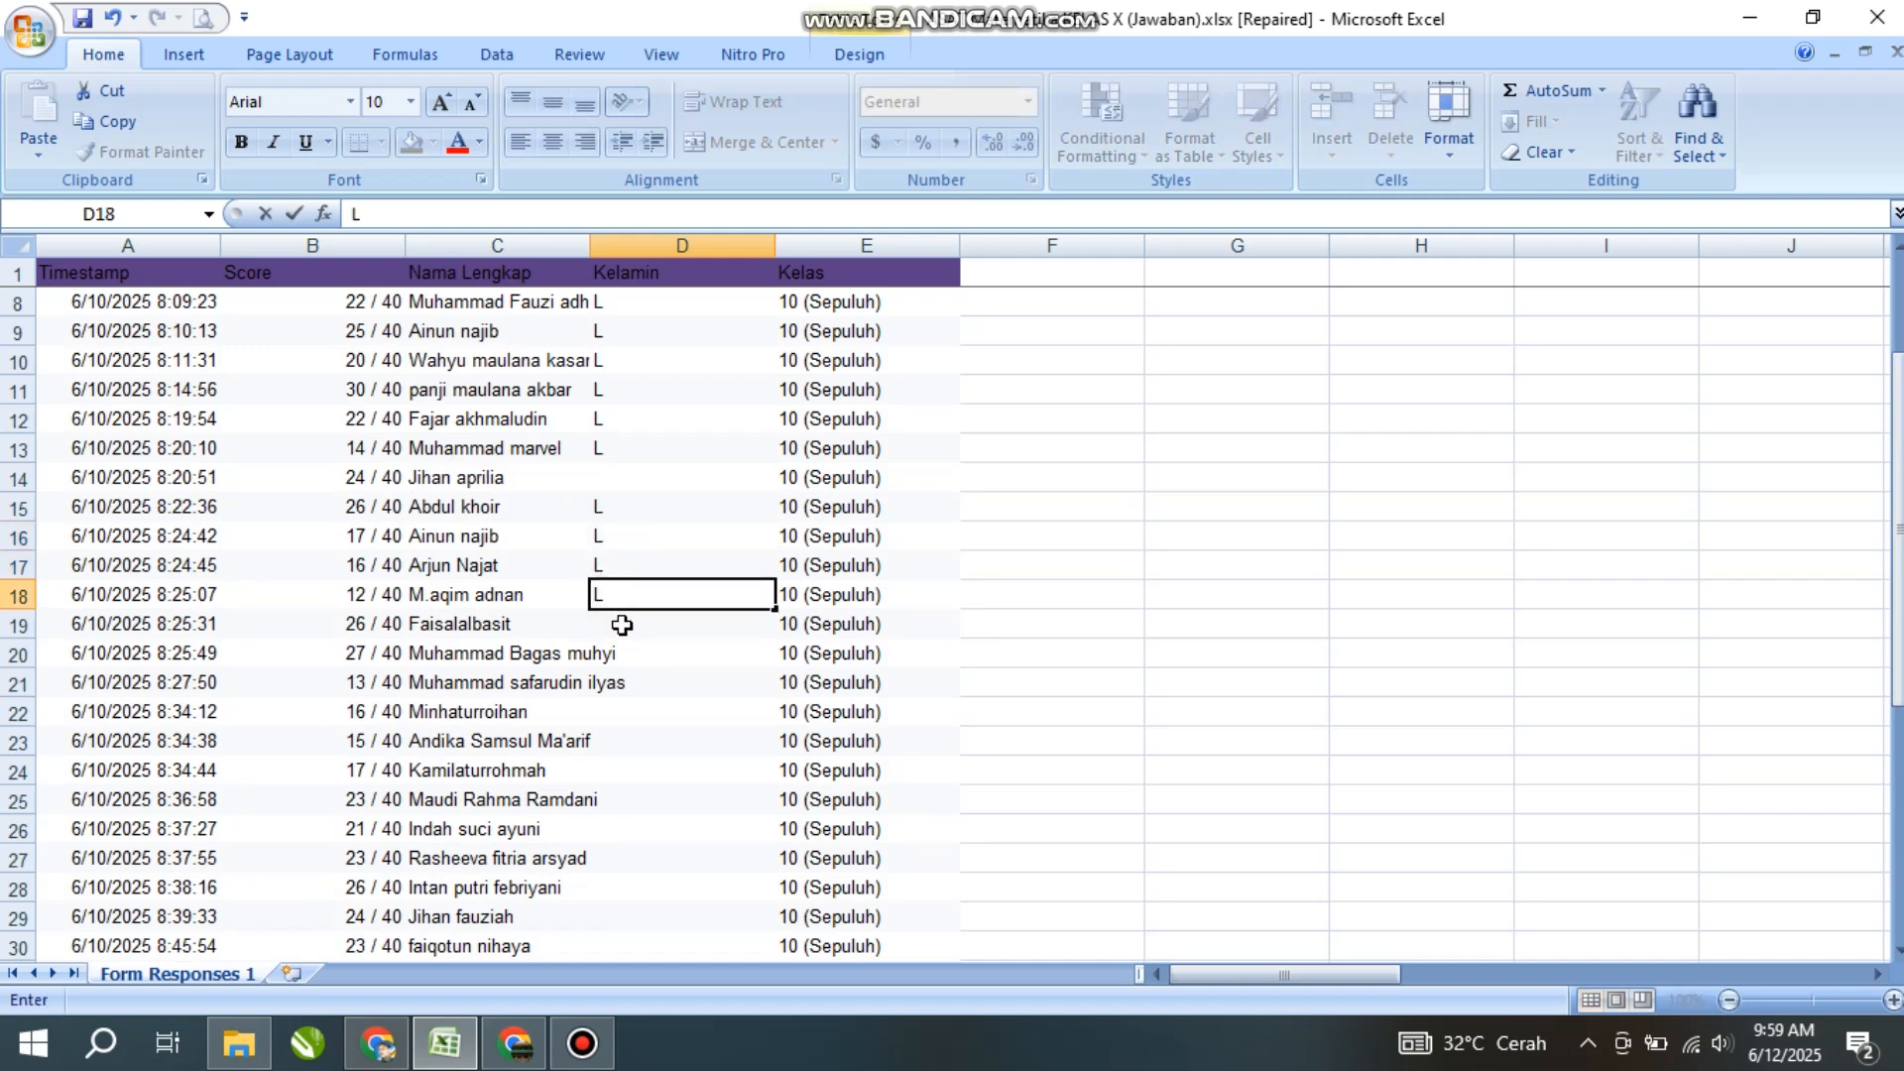
key(Return)
text(L)
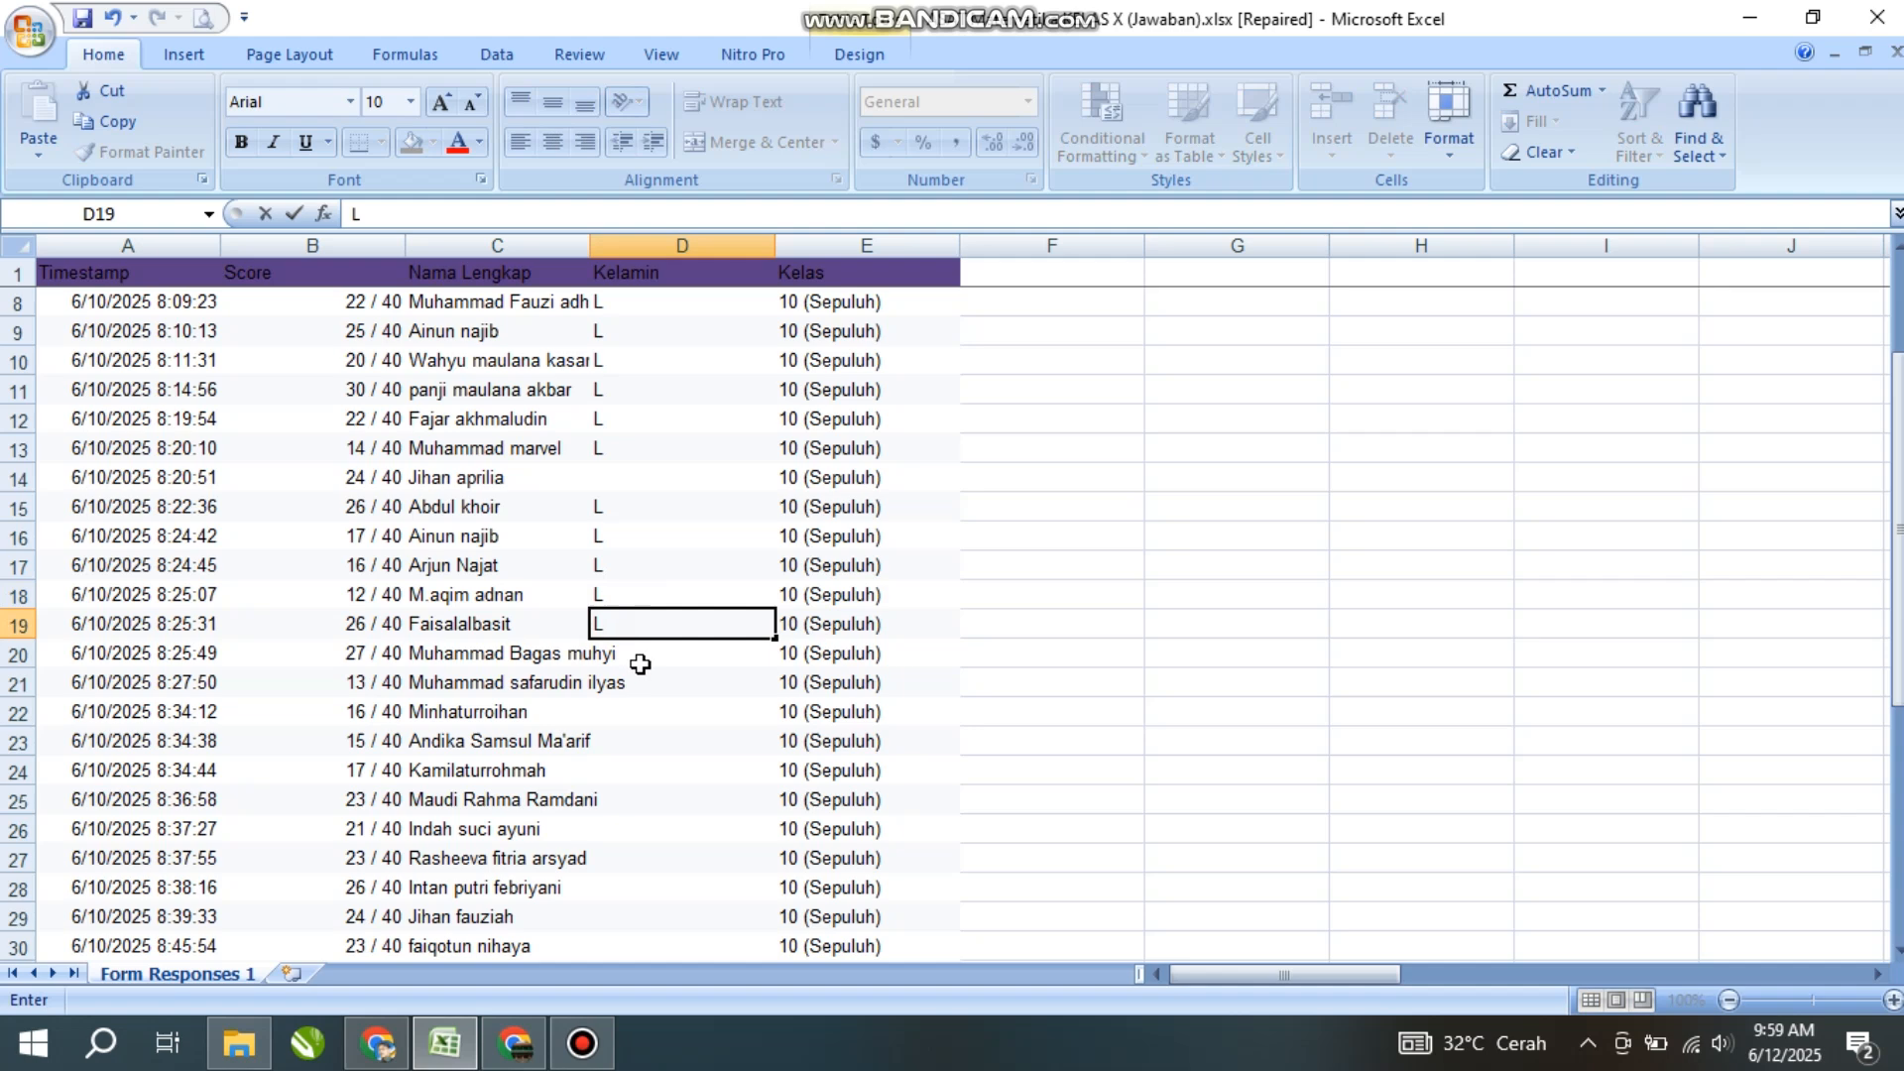
key(Return)
text(L)
key(Return)
text(L)
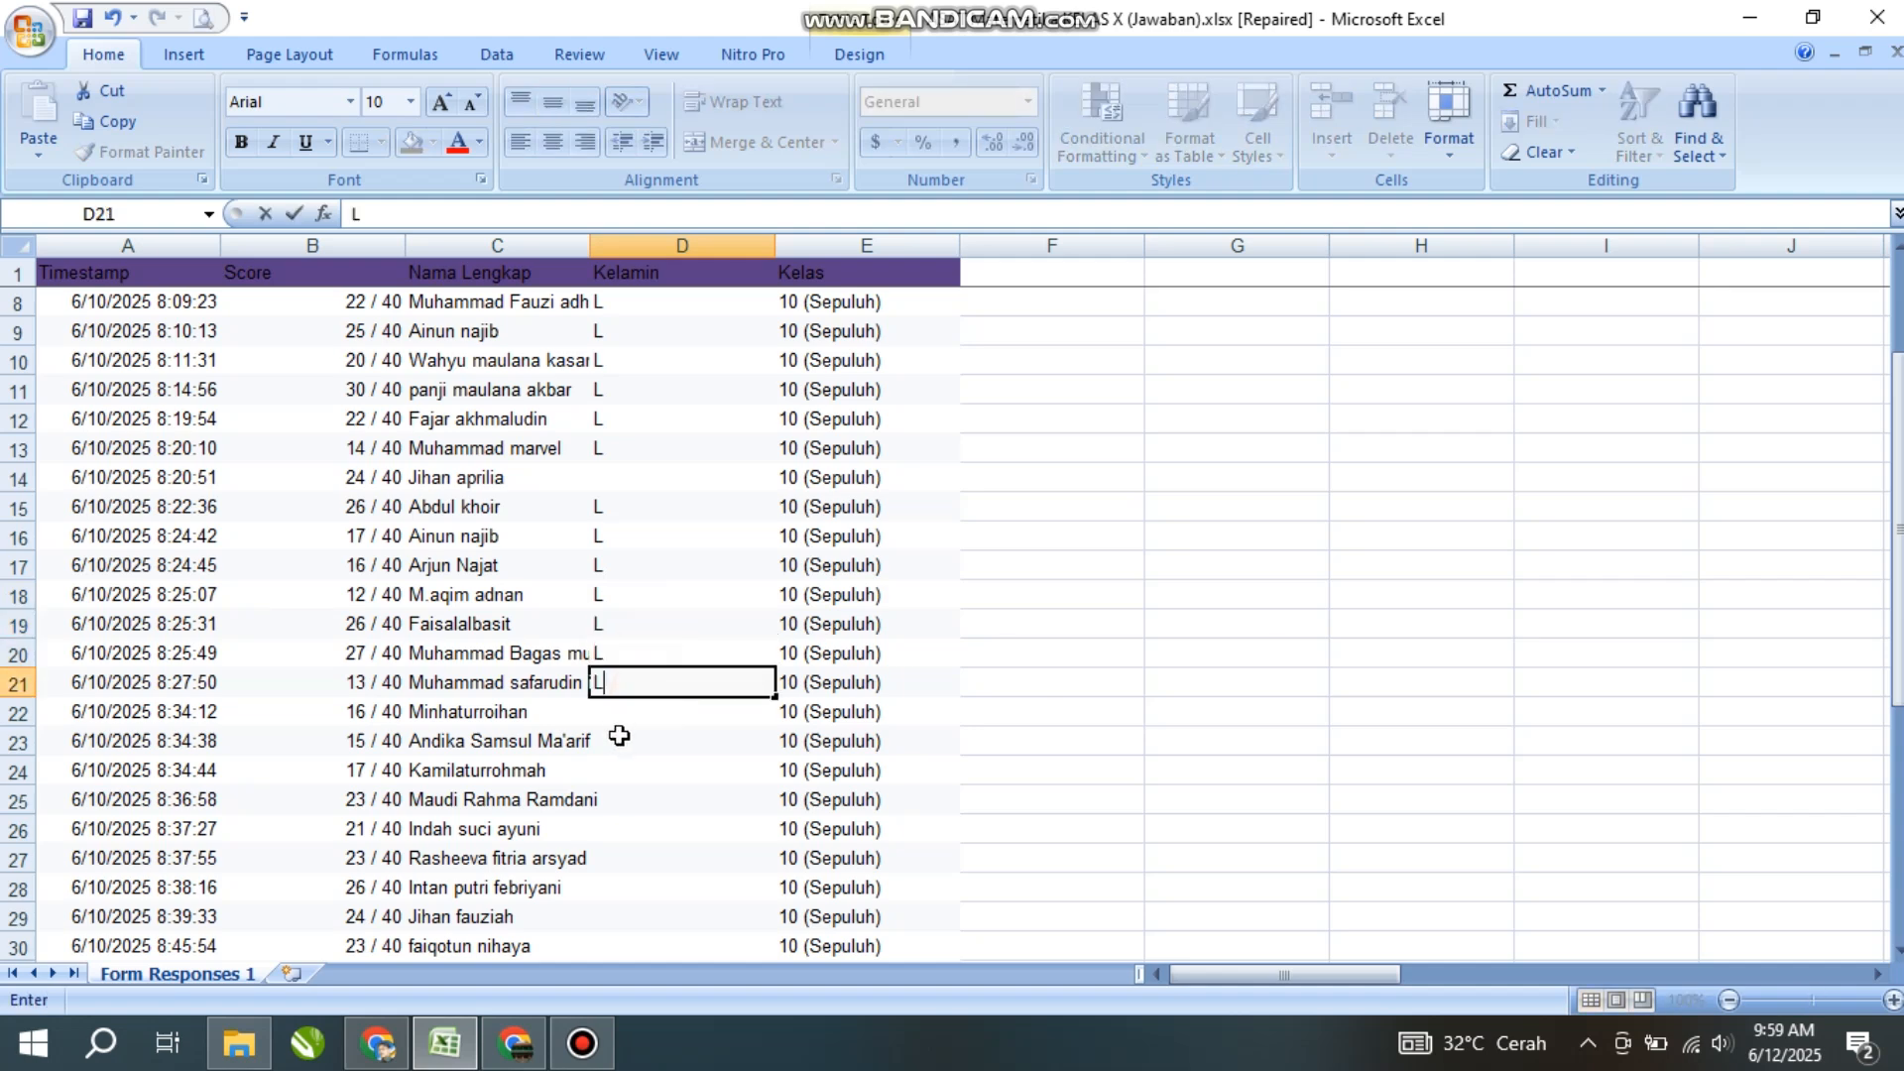
key(Return)
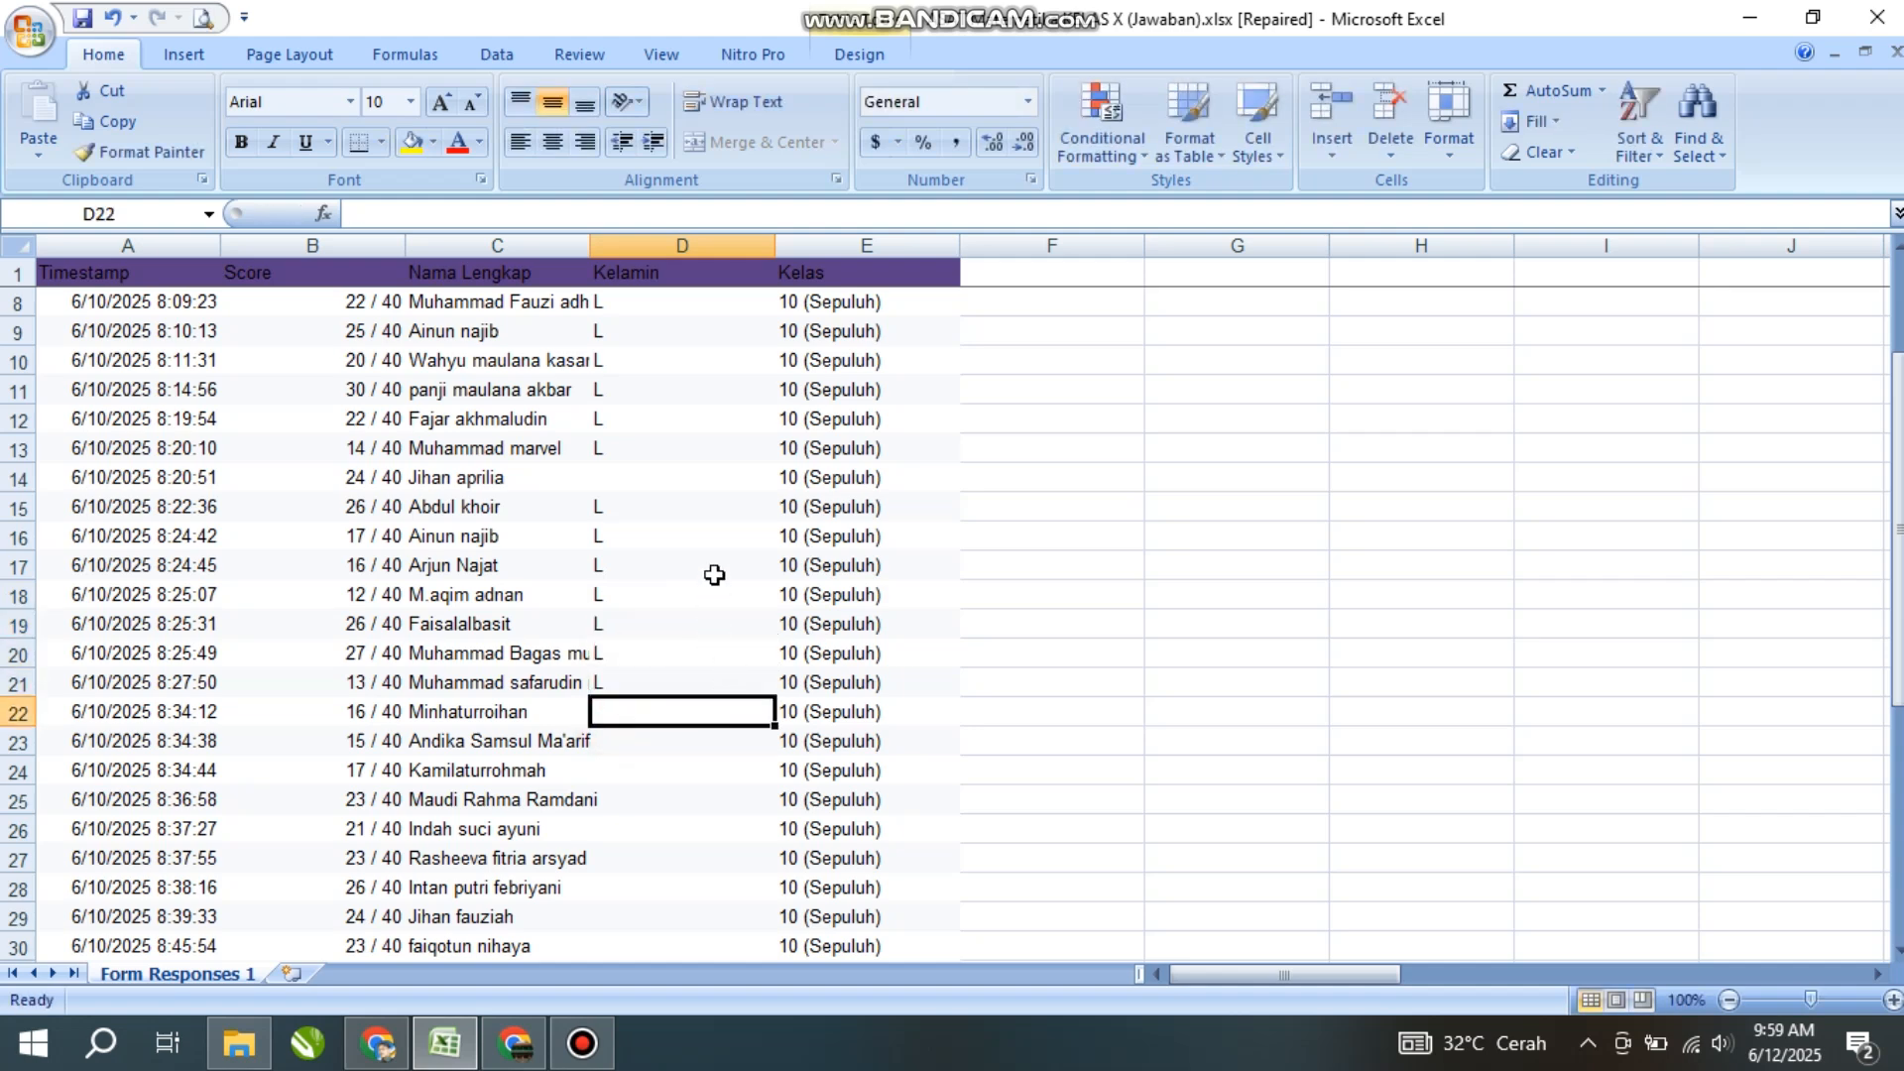
scroll(714, 575, down, 2)
click(633, 571)
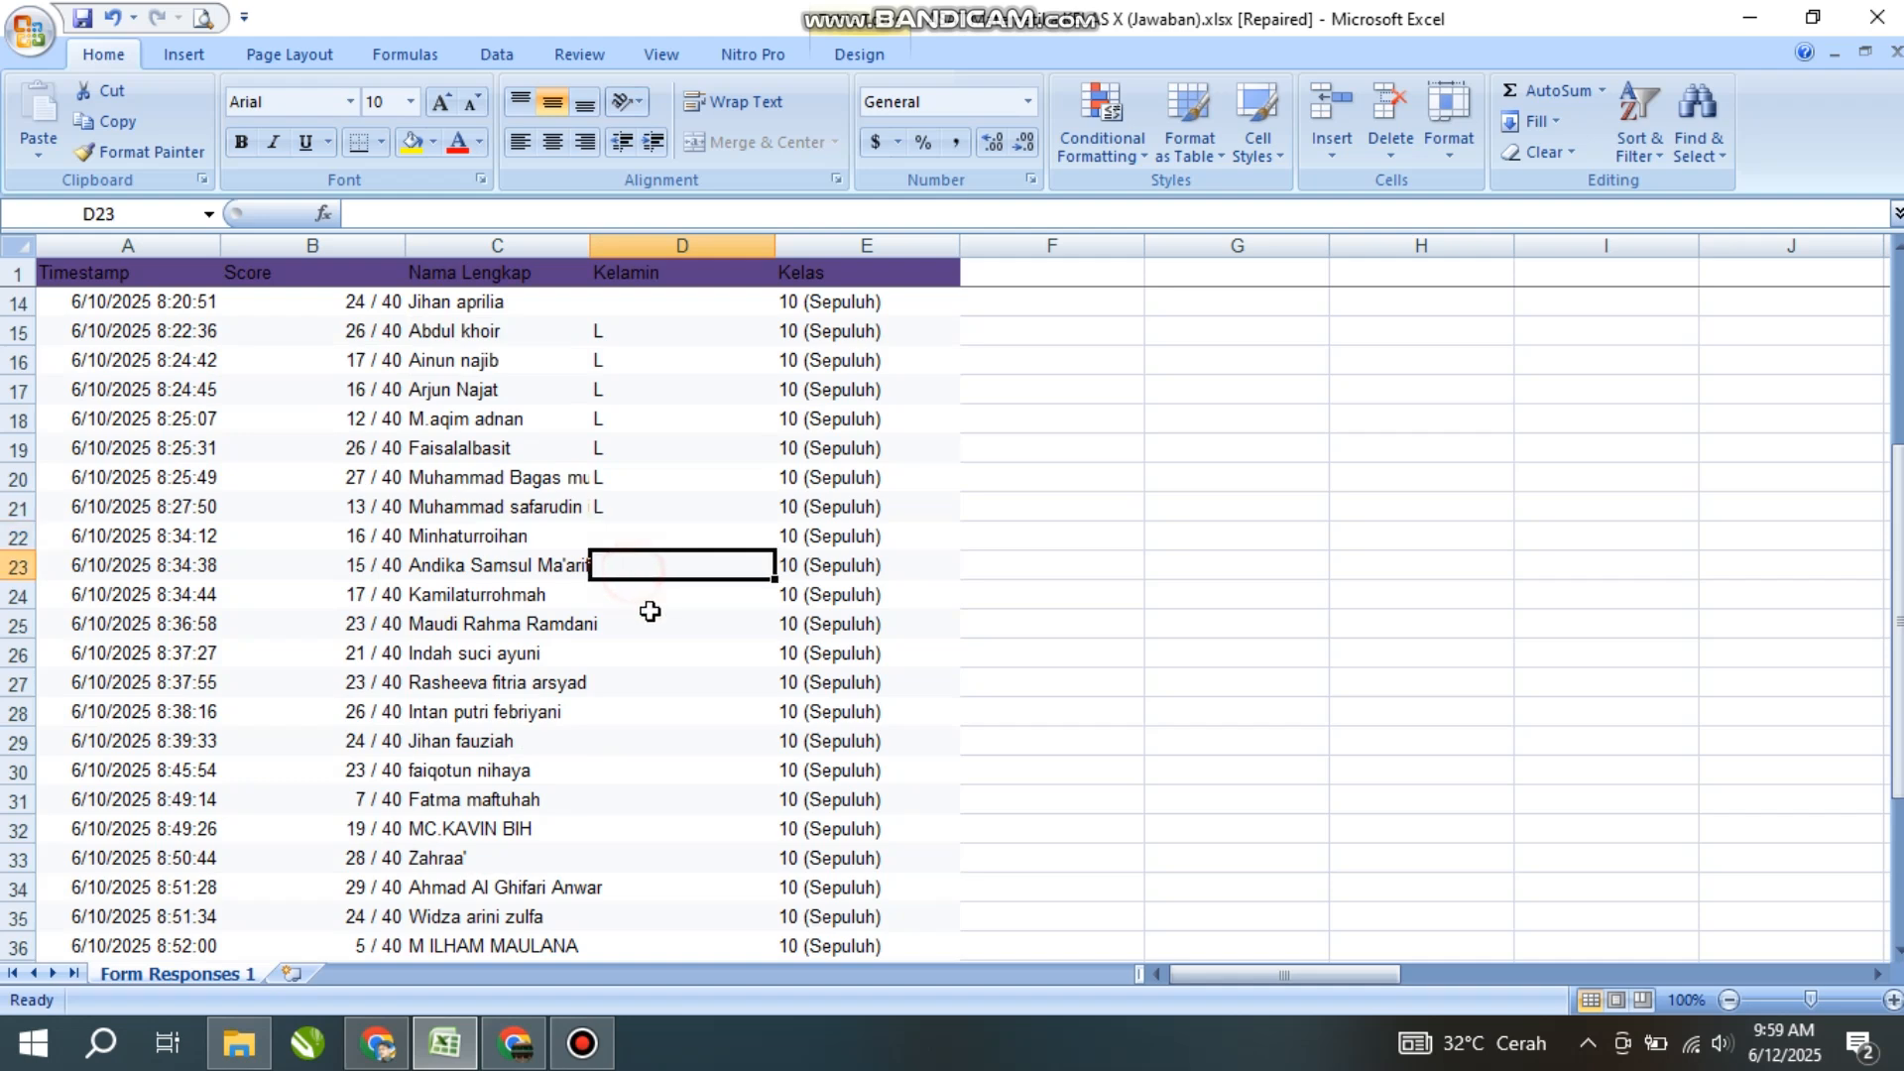
text(L)
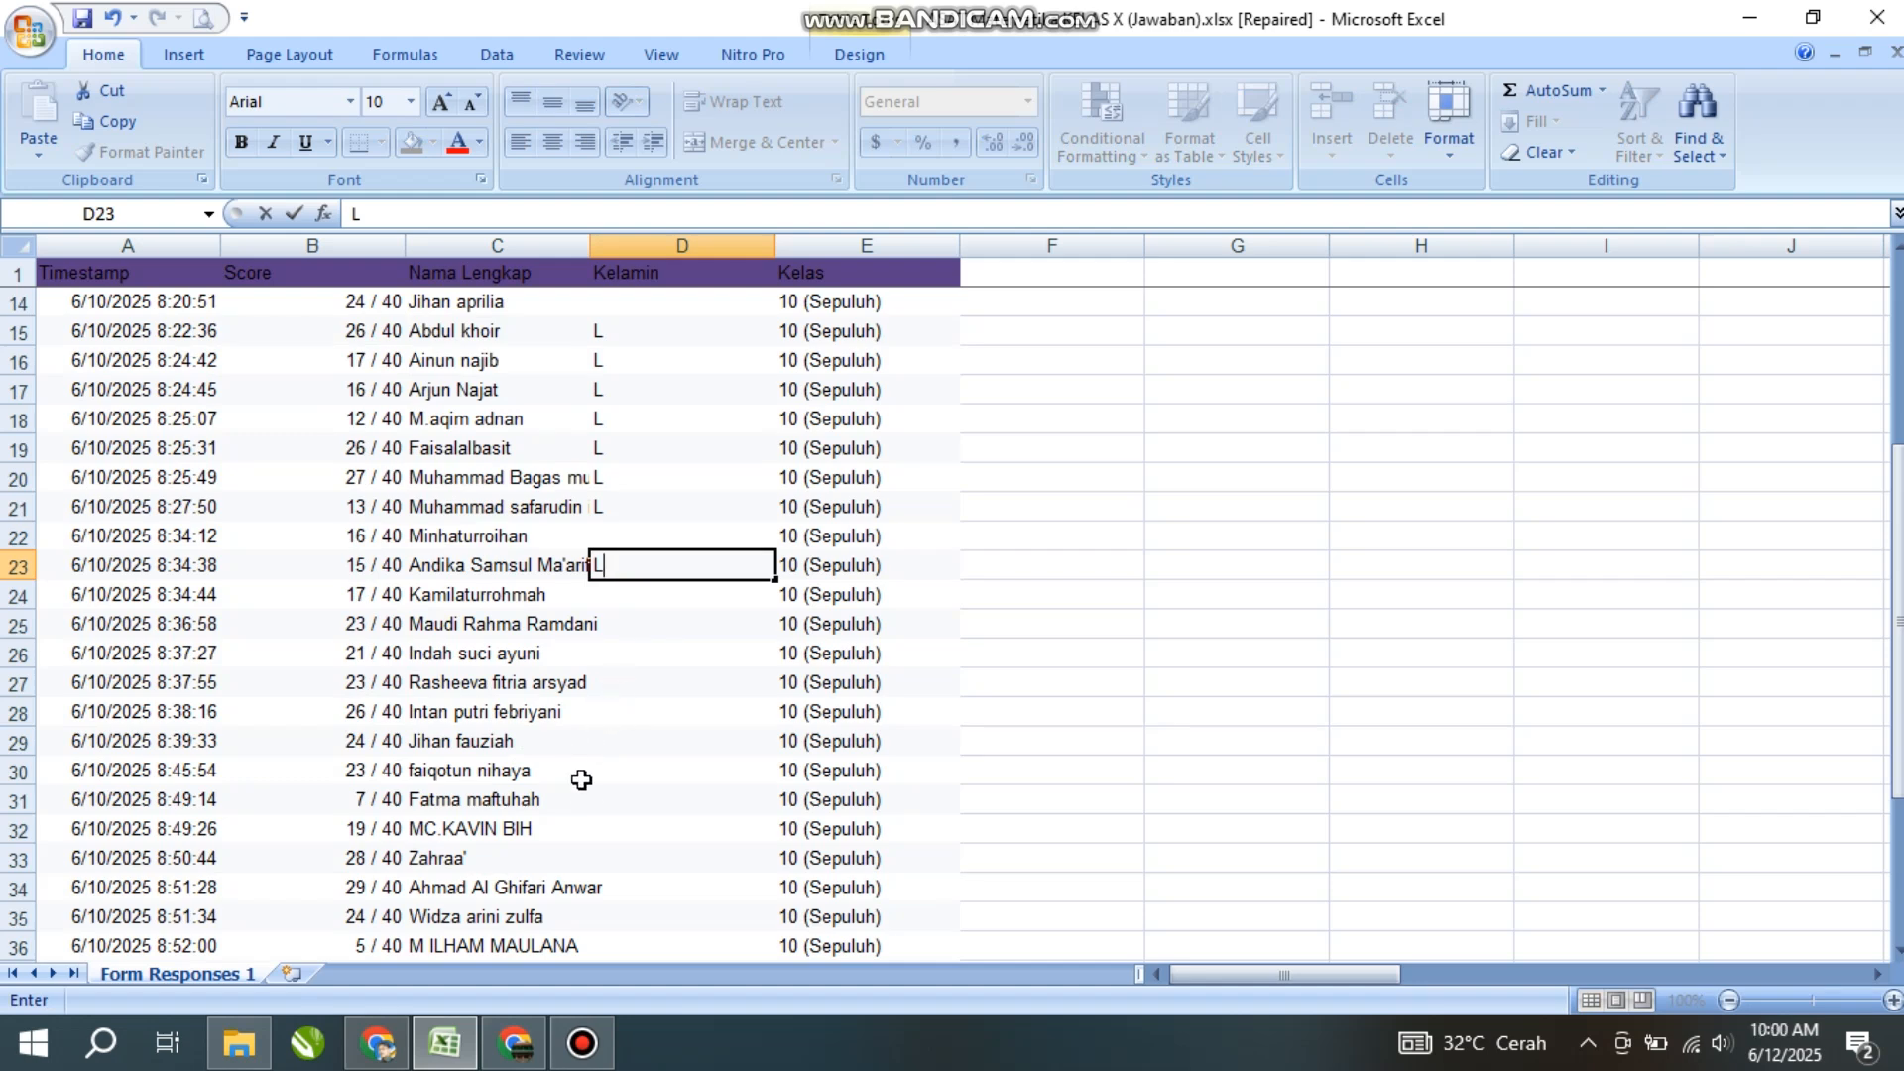
click(598, 831)
text(L)
scroll(693, 688, down, 3)
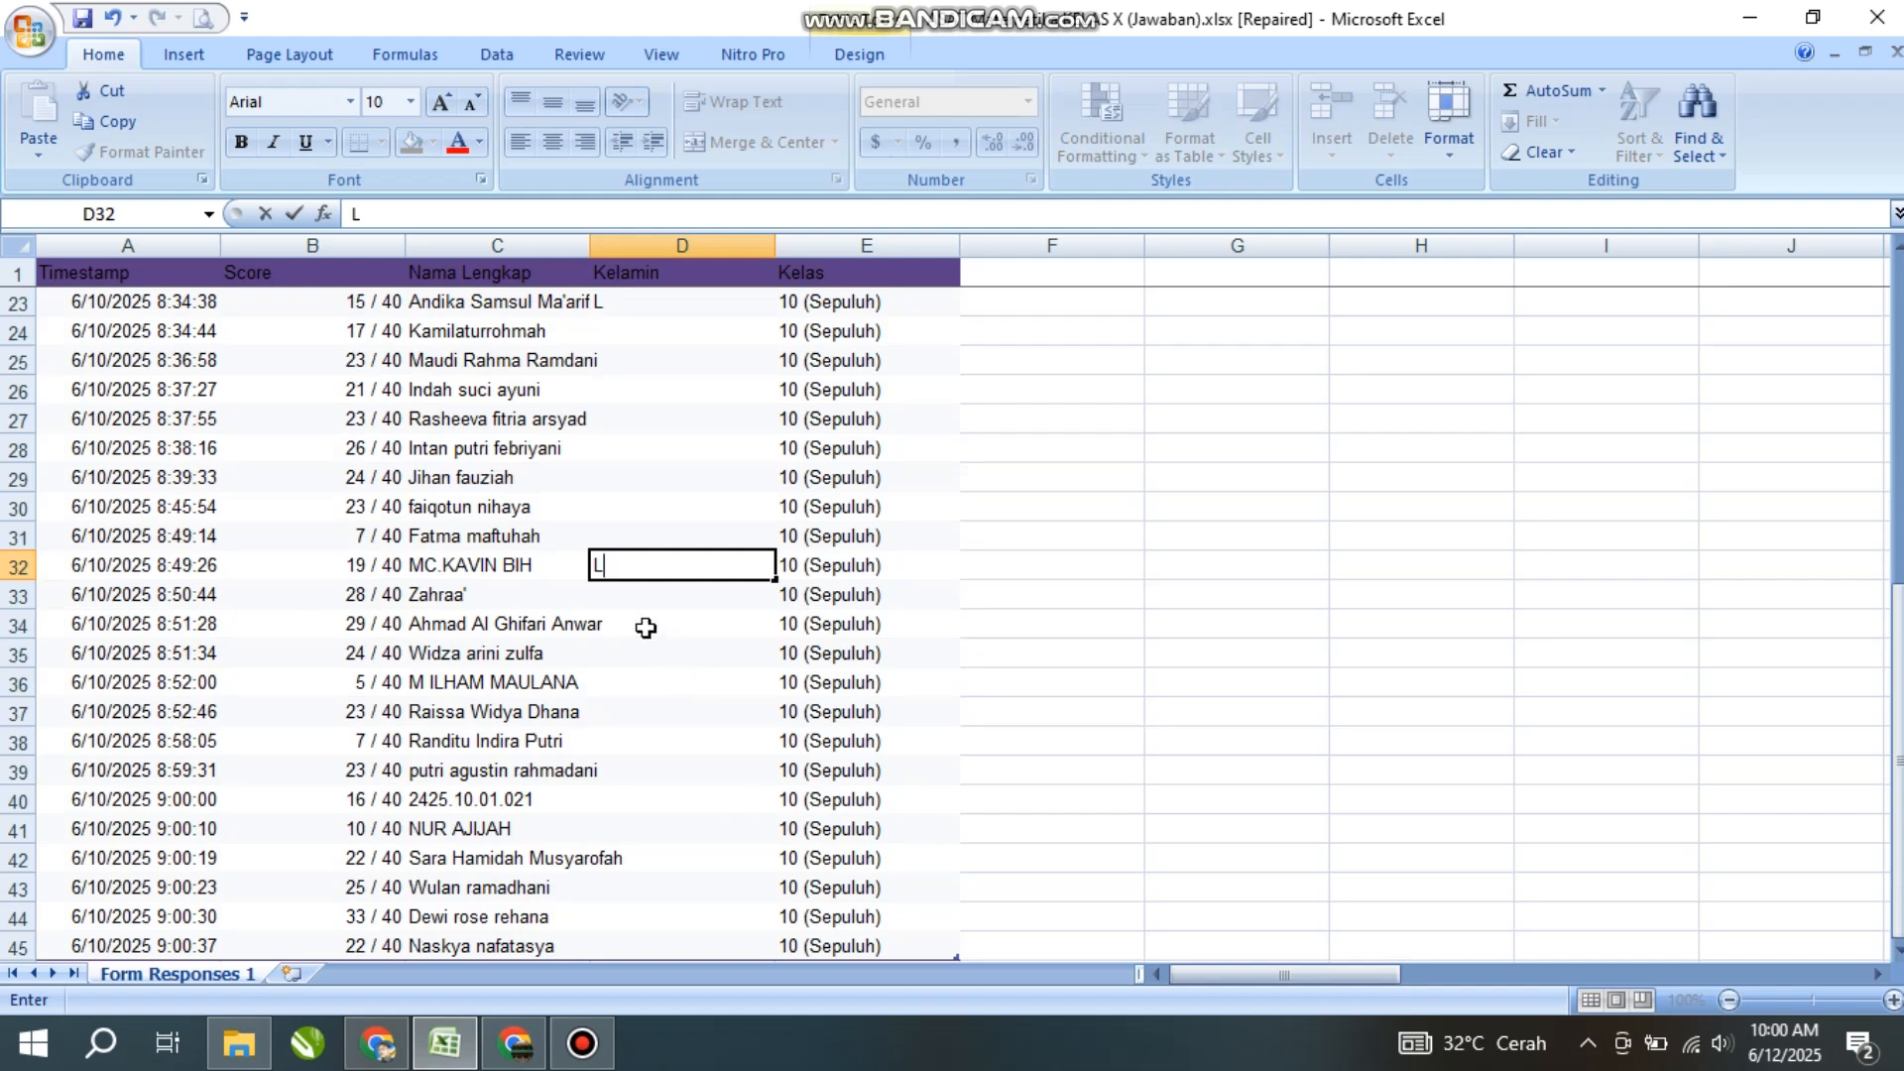
click(609, 629)
text(L)
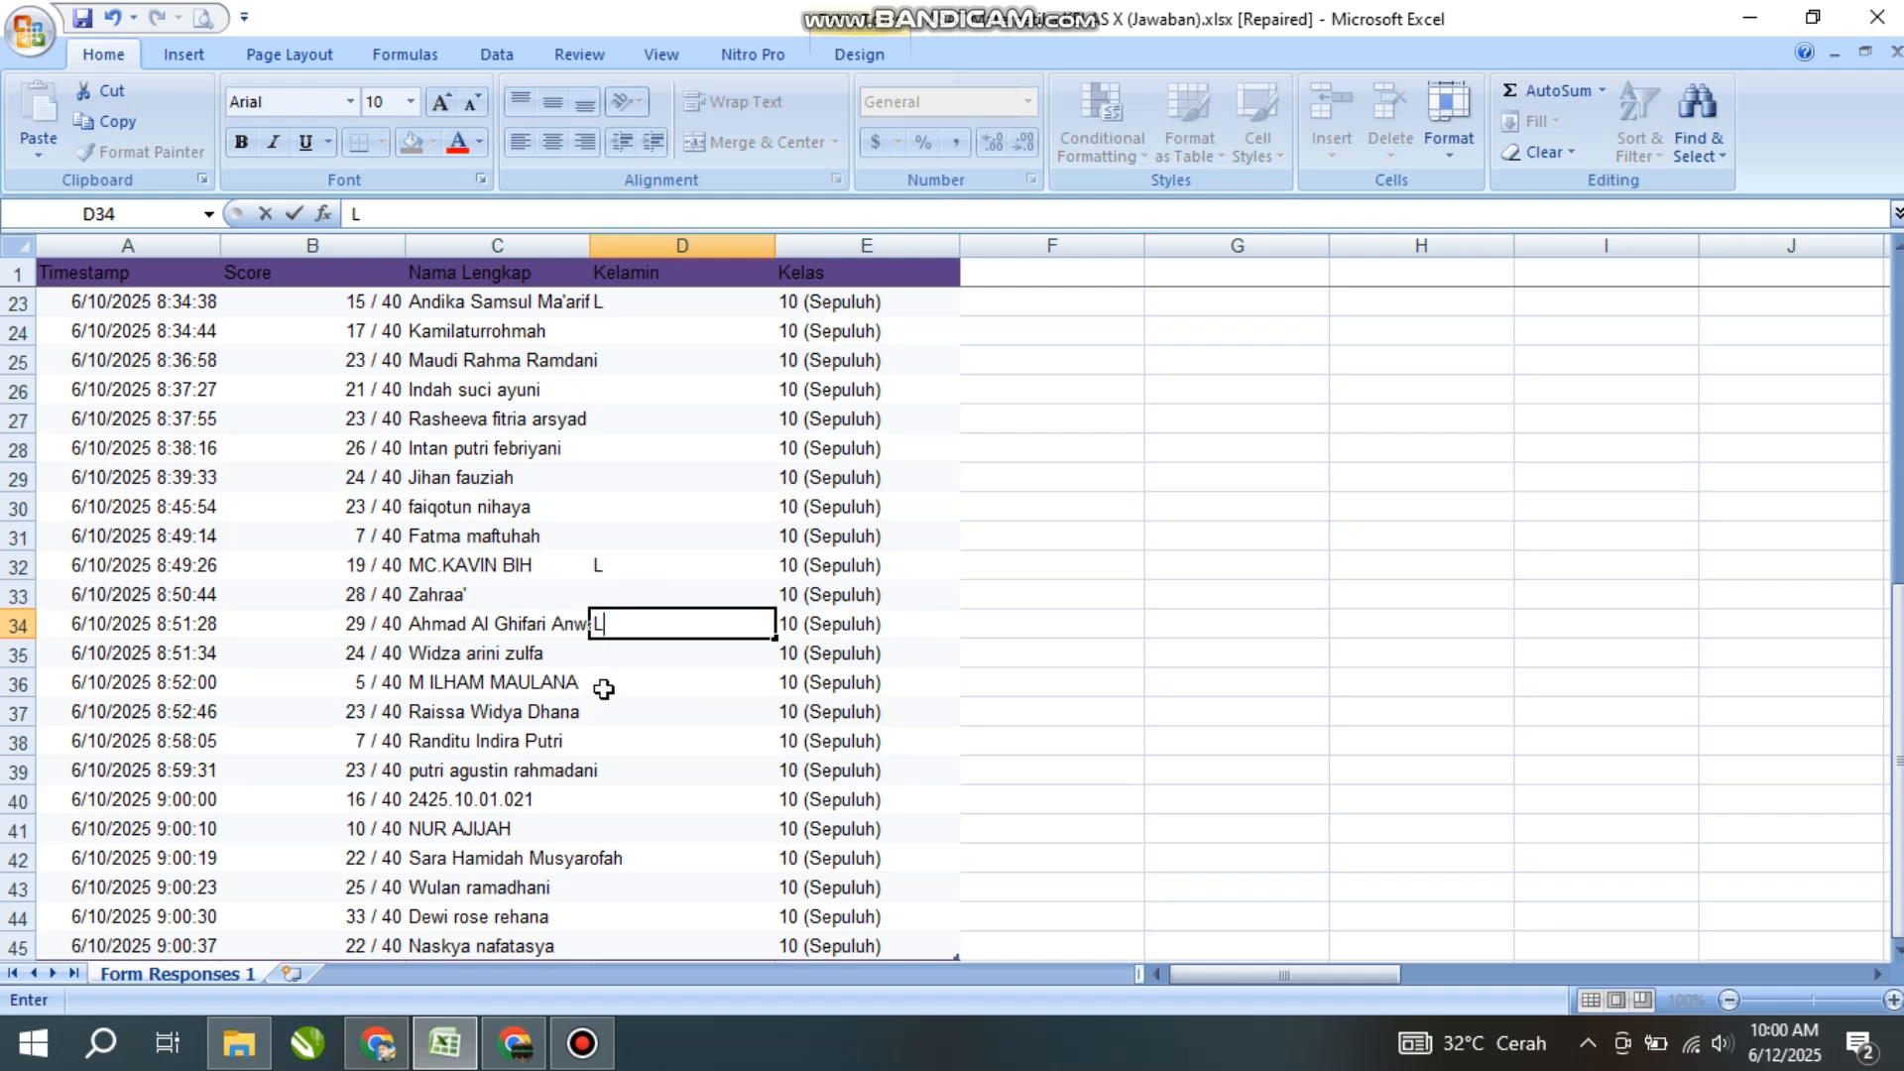
click(604, 688)
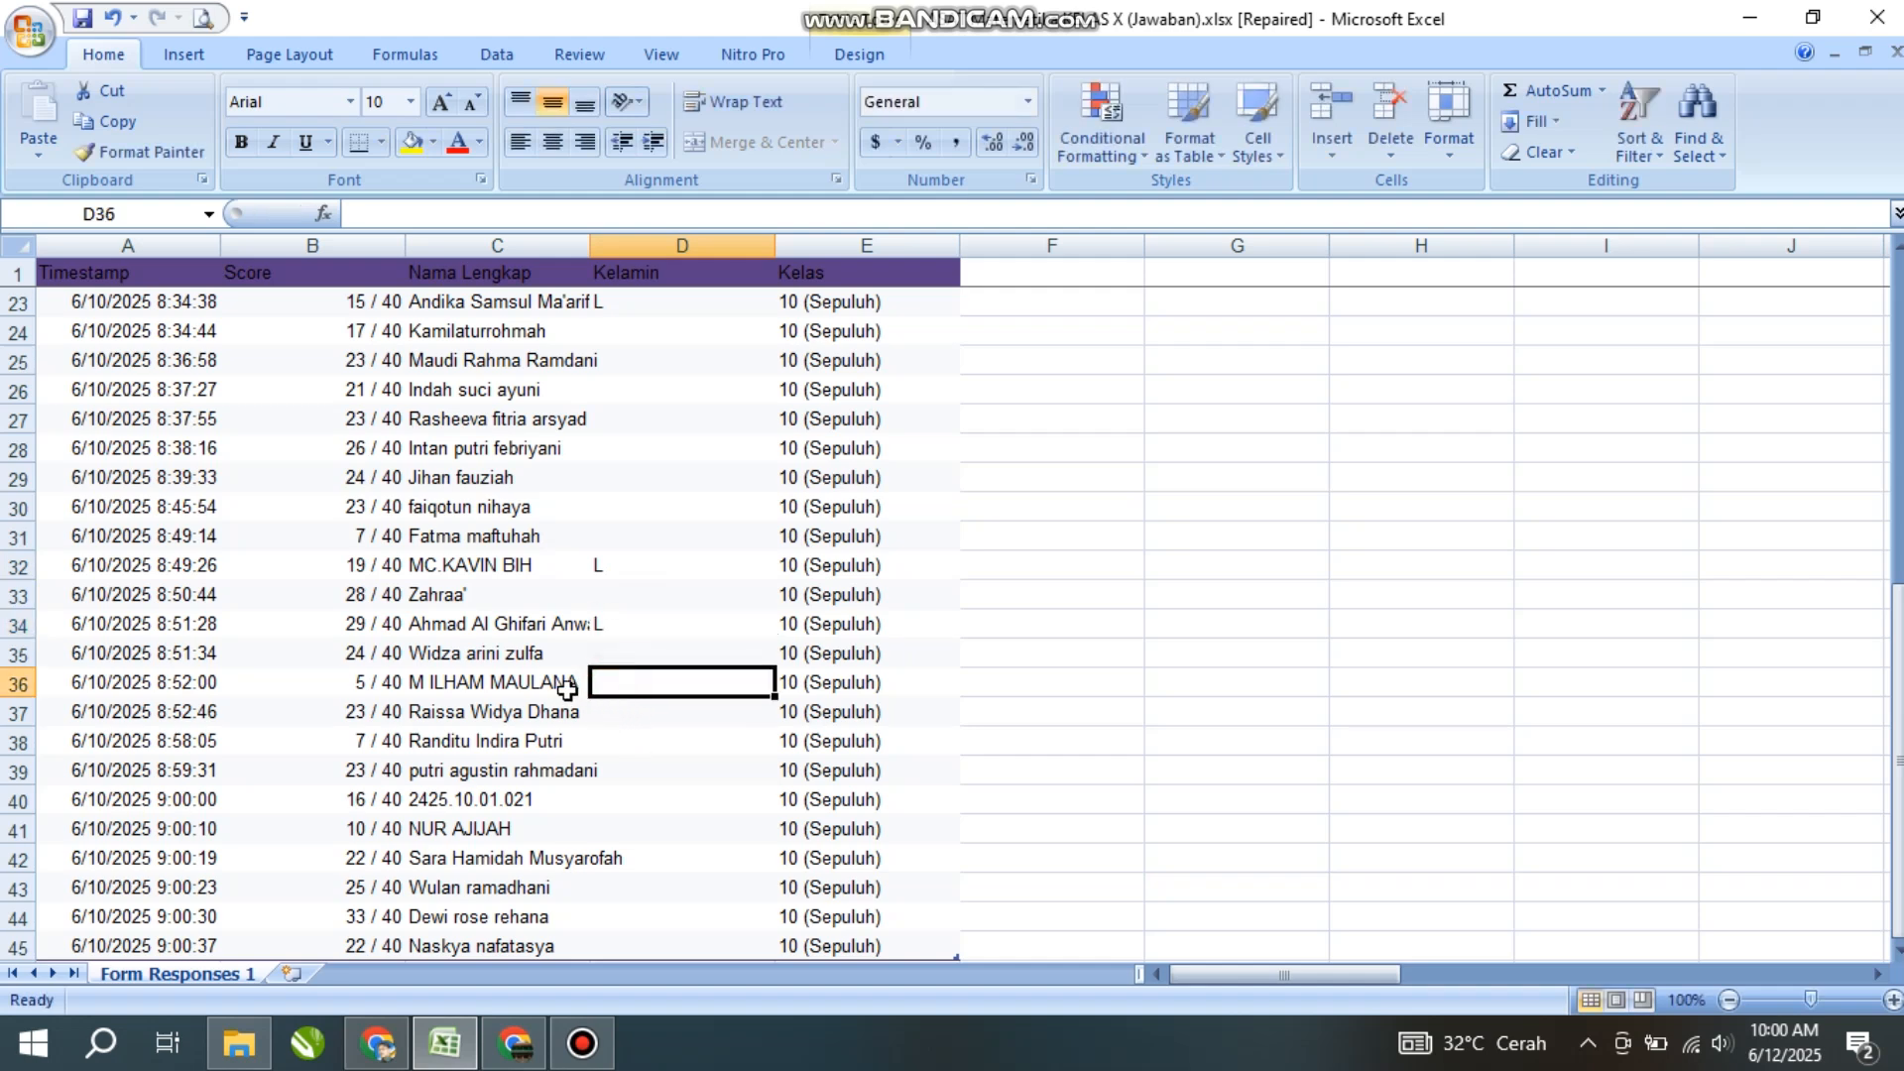
text(L)
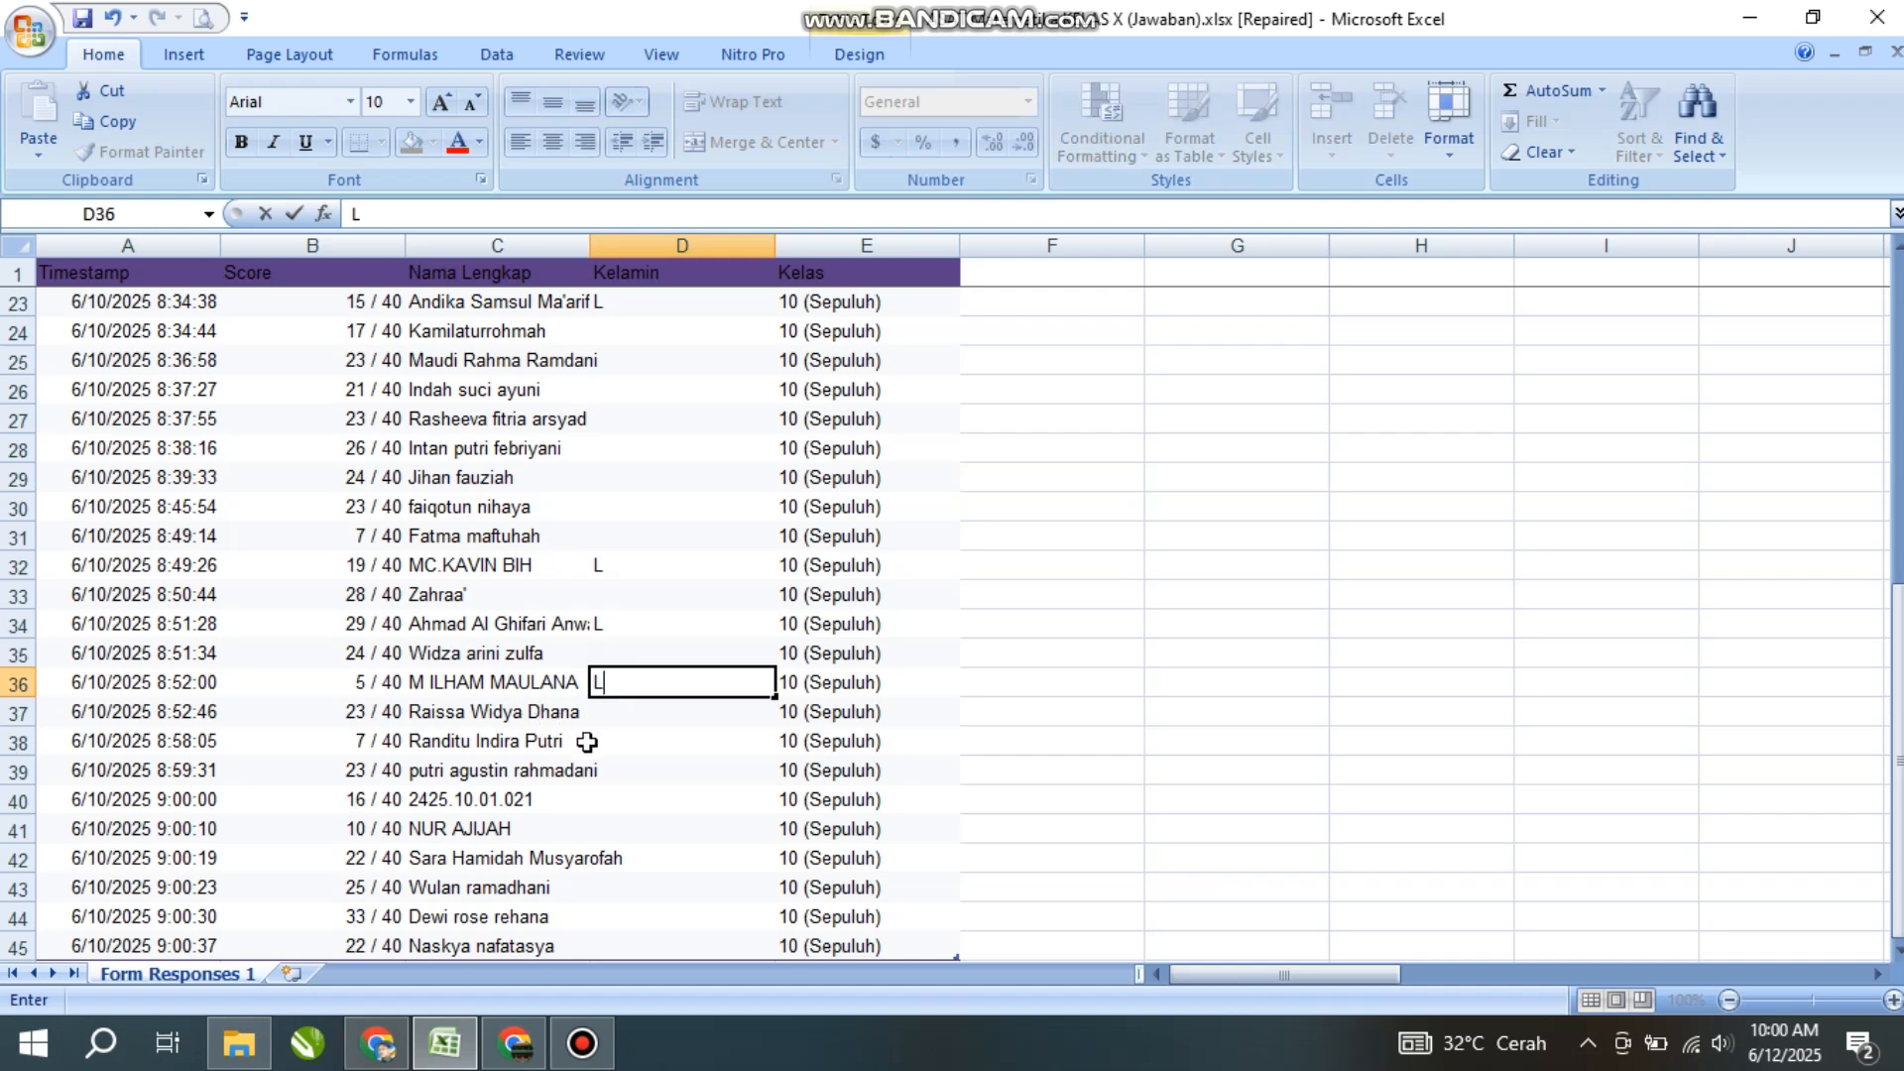
click(523, 797)
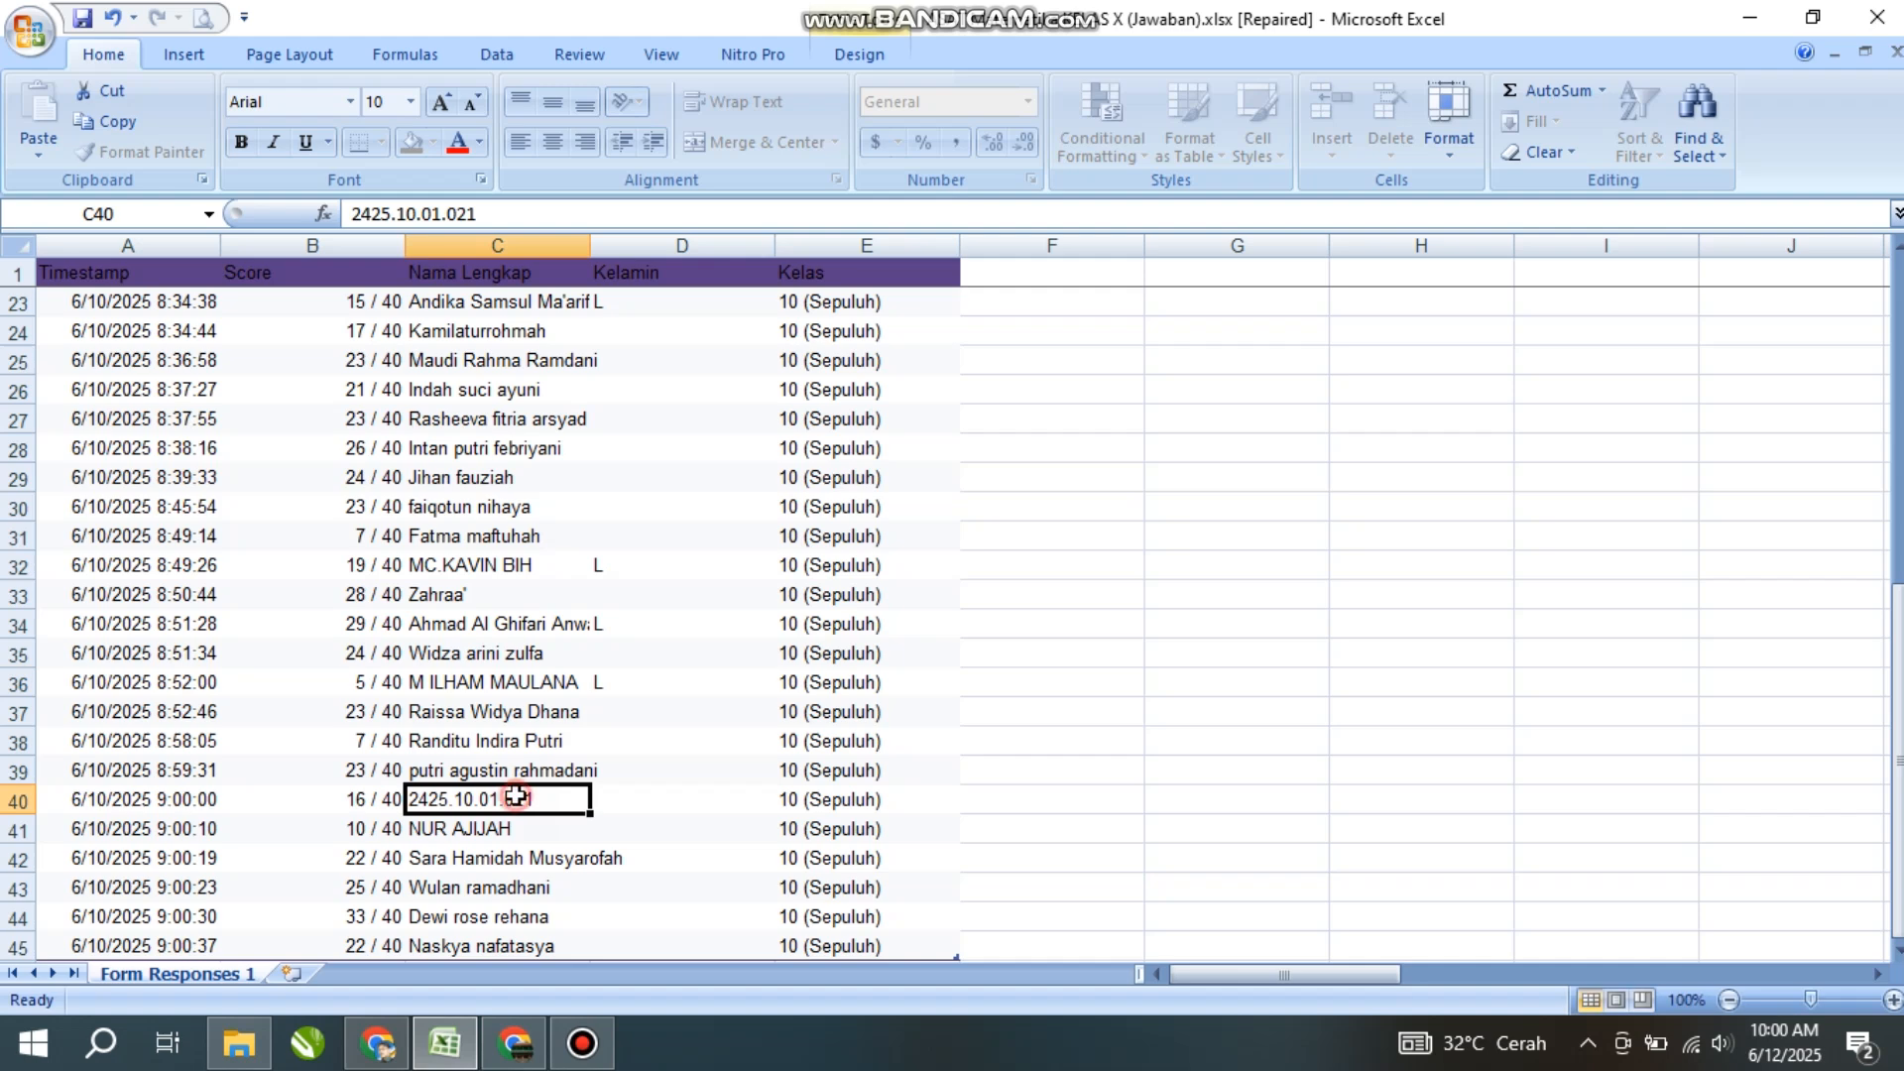
click(617, 812)
click(474, 796)
key(Right)
scroll(531, 725, down, 1)
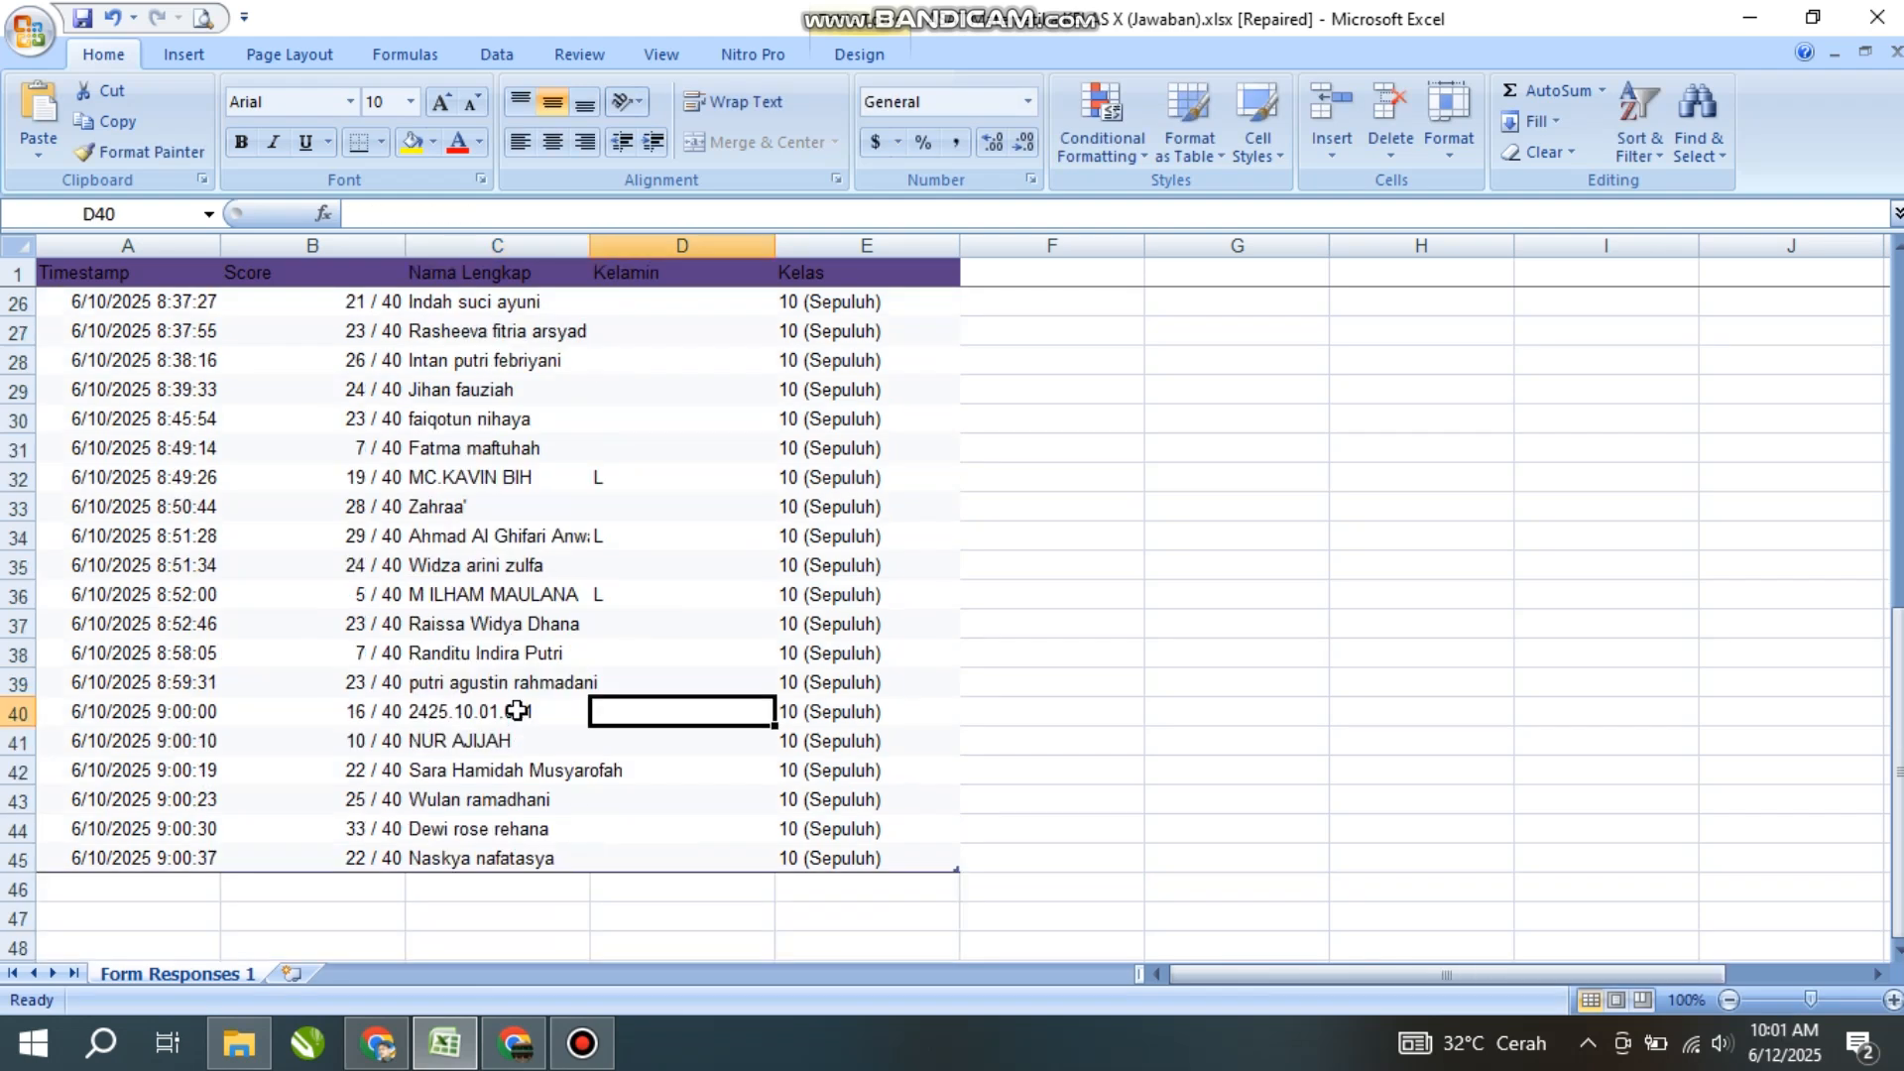
click(517, 711)
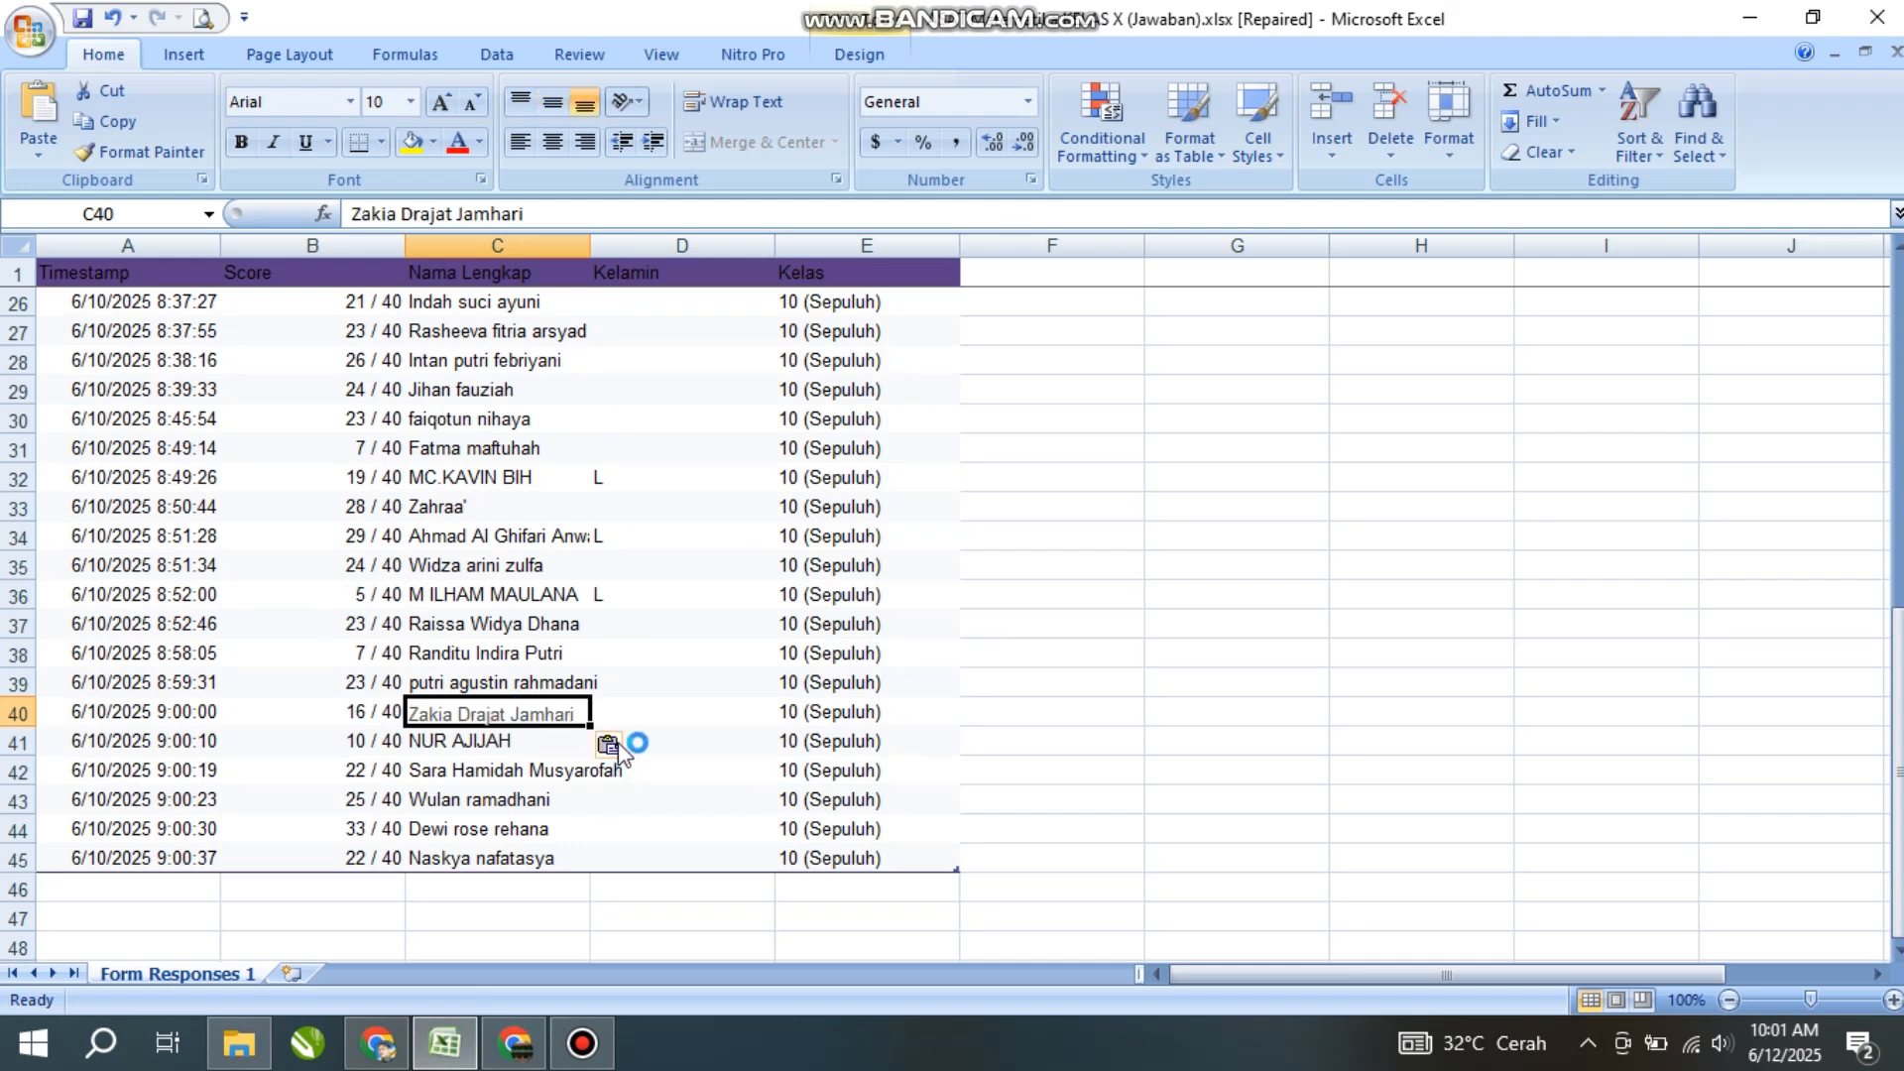
- Review the still-empty Kelamin cells in rows 40 to 45
click(628, 727)
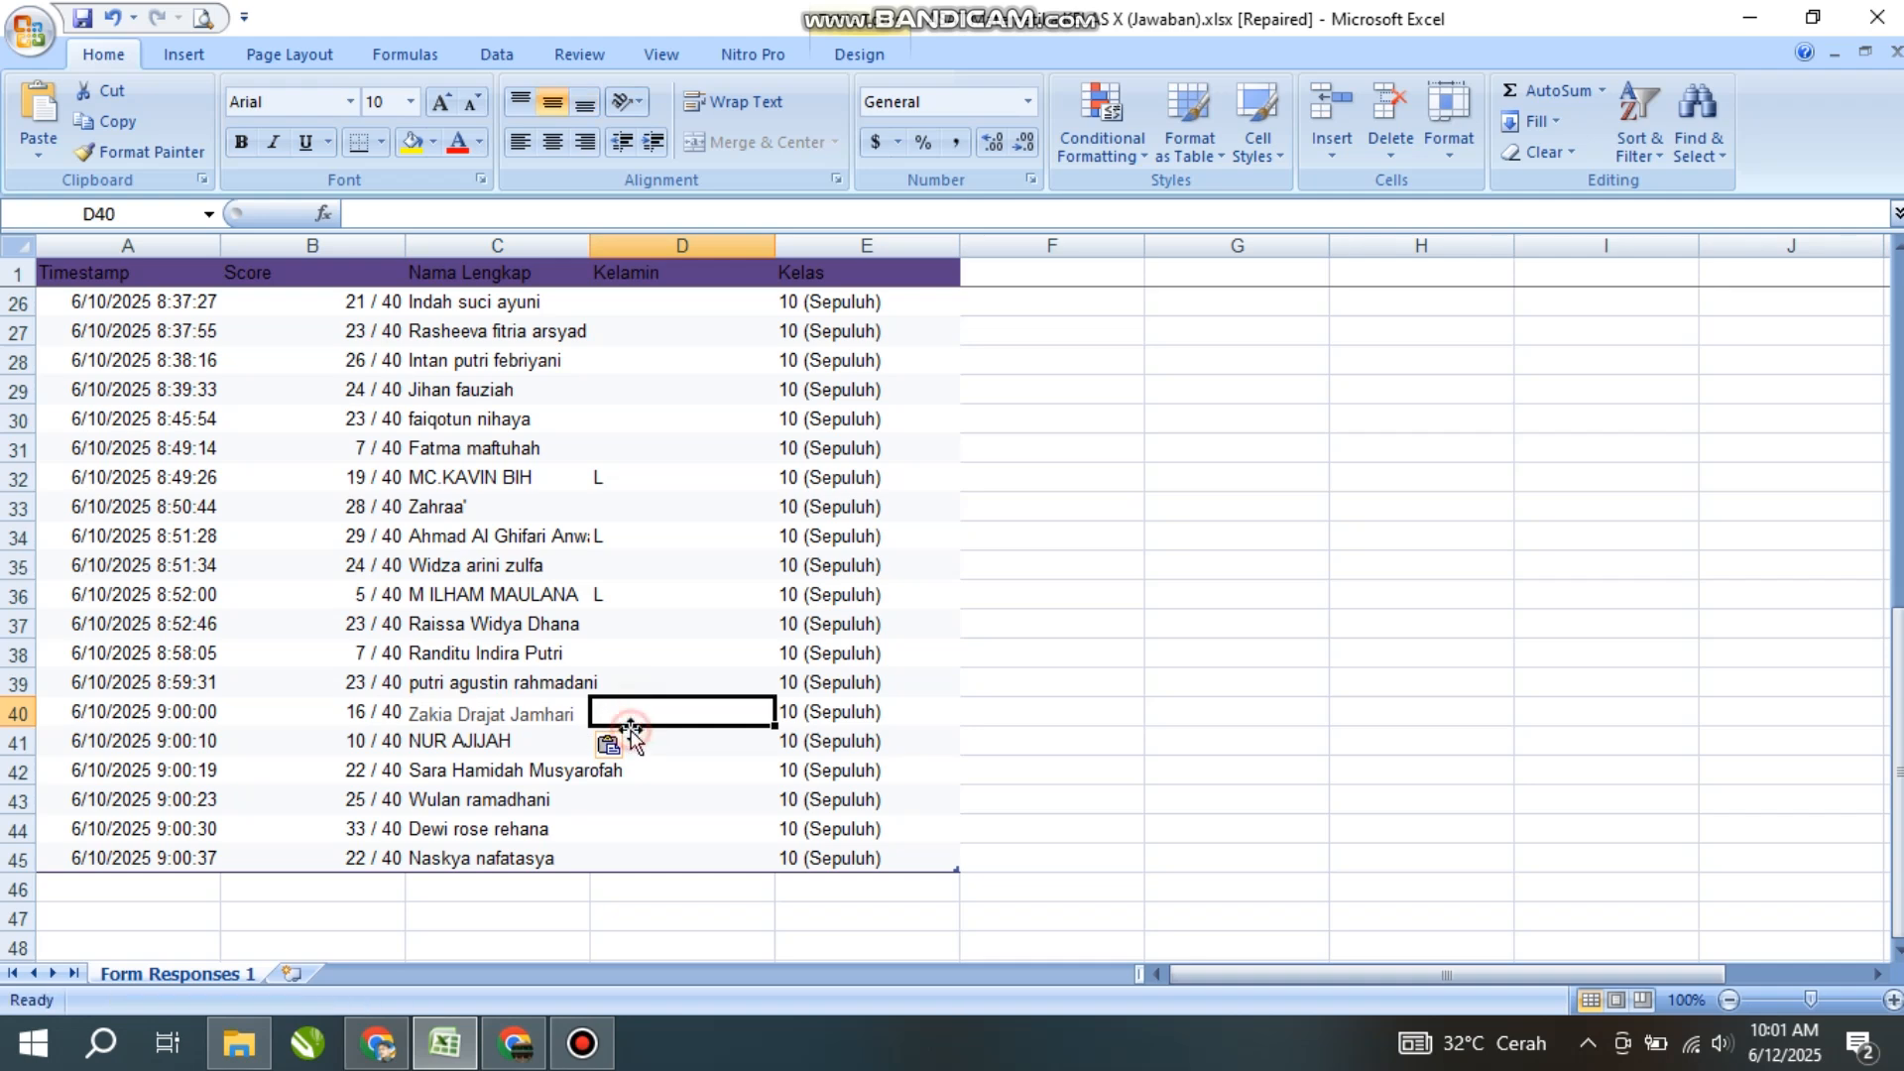
click(625, 764)
click(627, 806)
click(623, 857)
scroll(655, 596, up, 8)
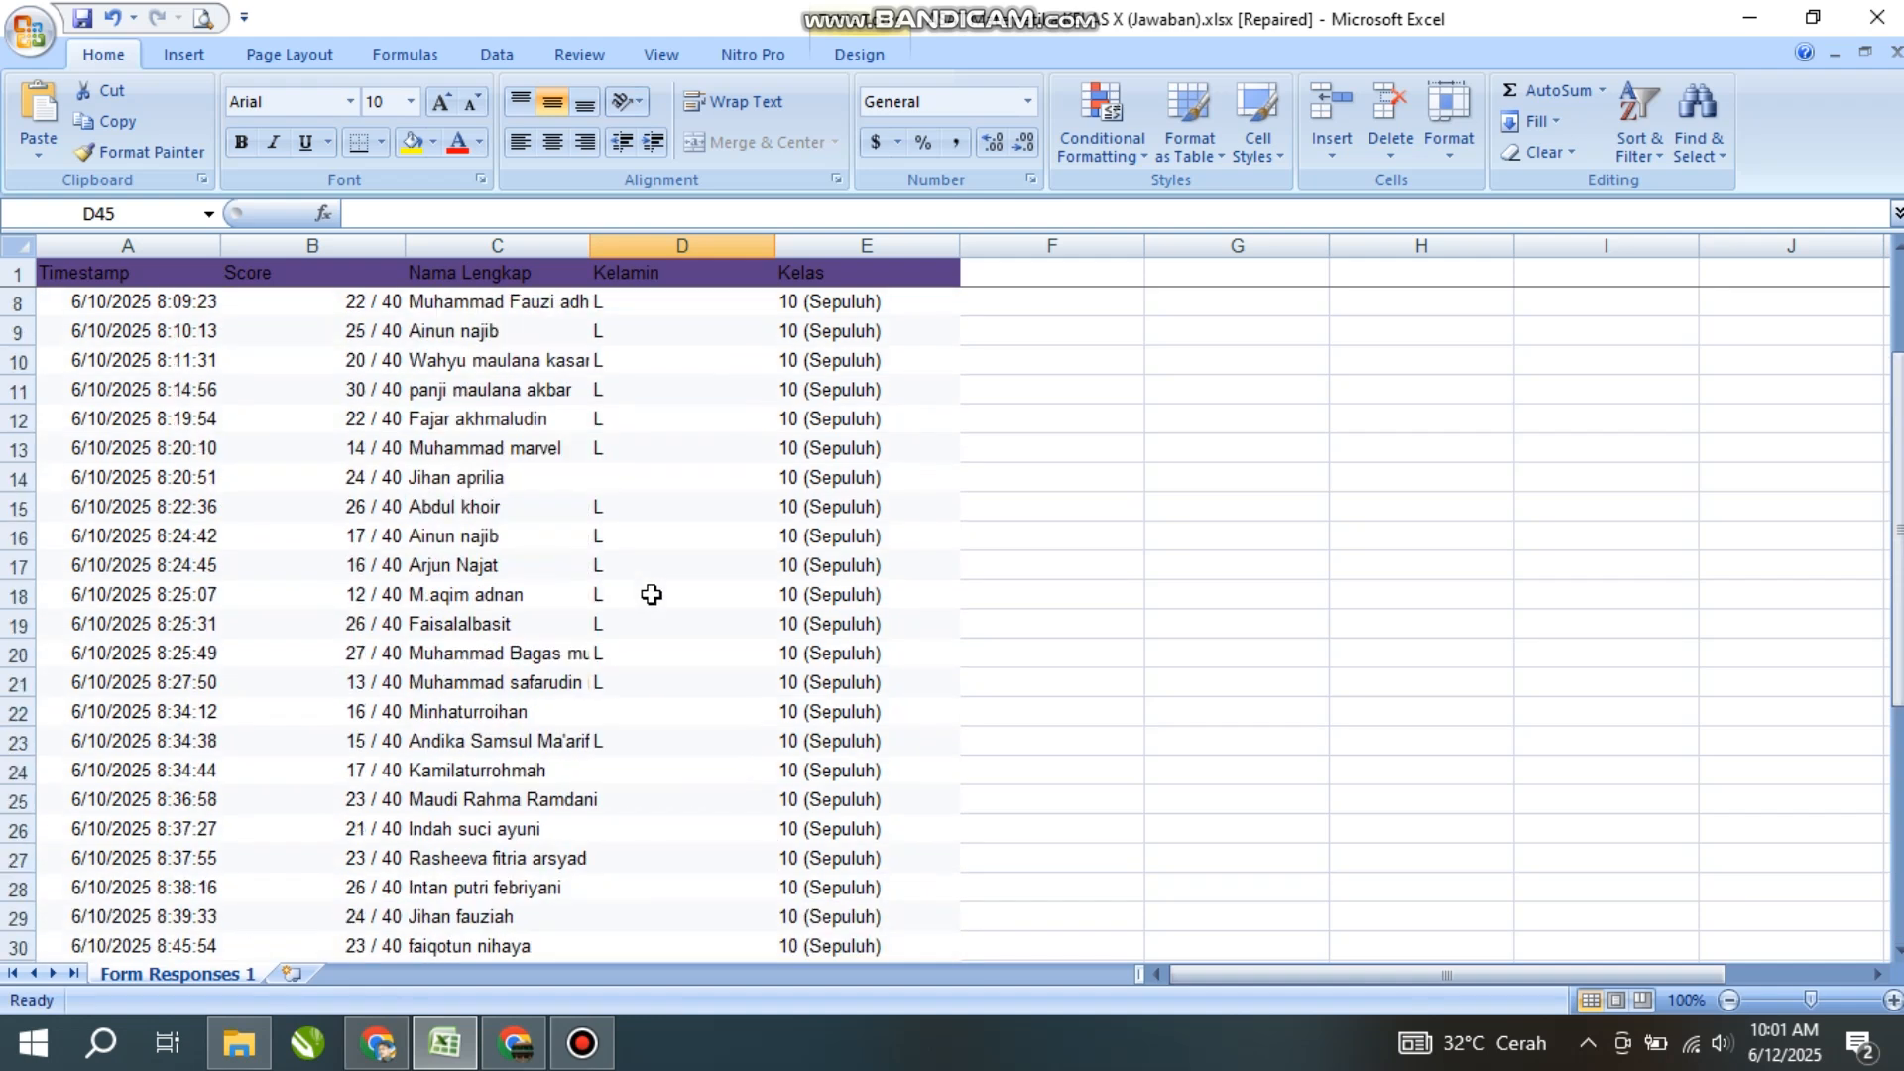
- Enter P in Kelamin cell D14 and copy it
click(606, 656)
text(P)
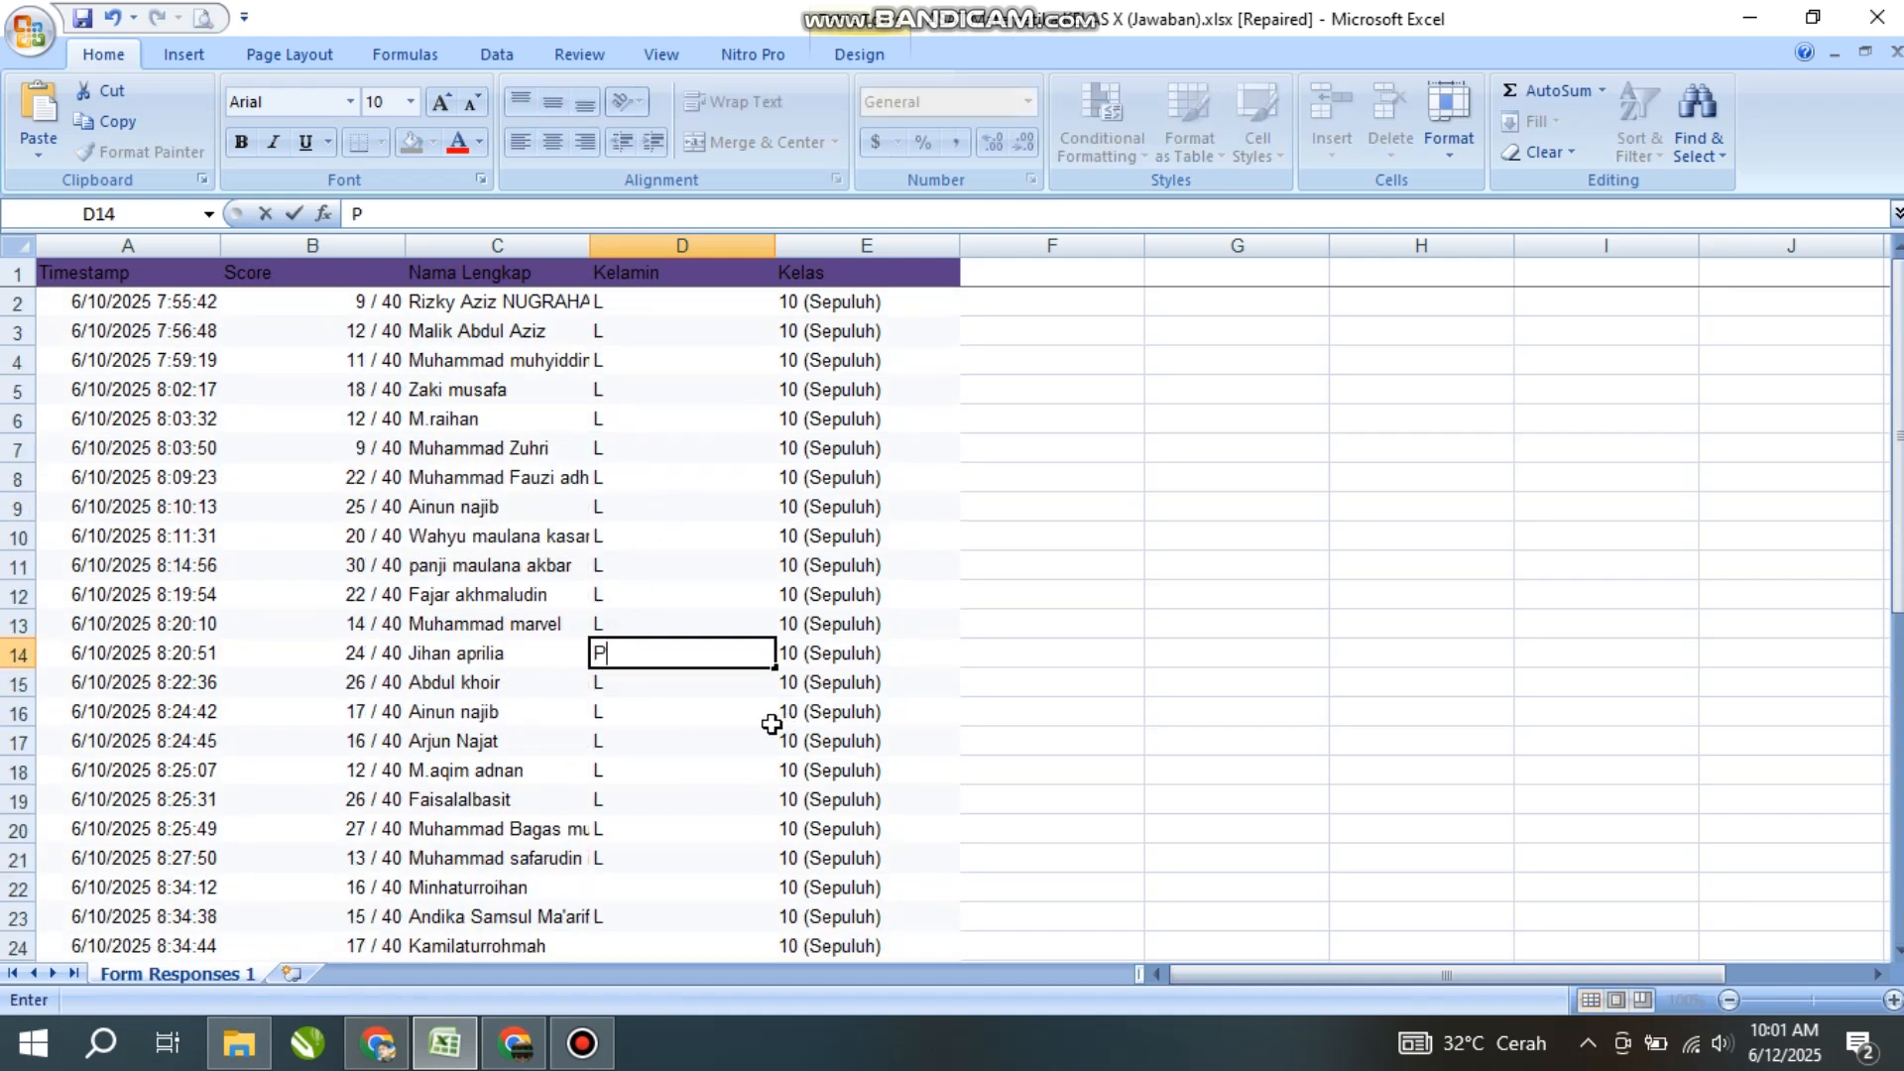
click(694, 736)
click(651, 661)
key(ctrl+c)
- Paste P into D22, D24, D25:D31, D33 and D35
scroll(678, 427, down, 3)
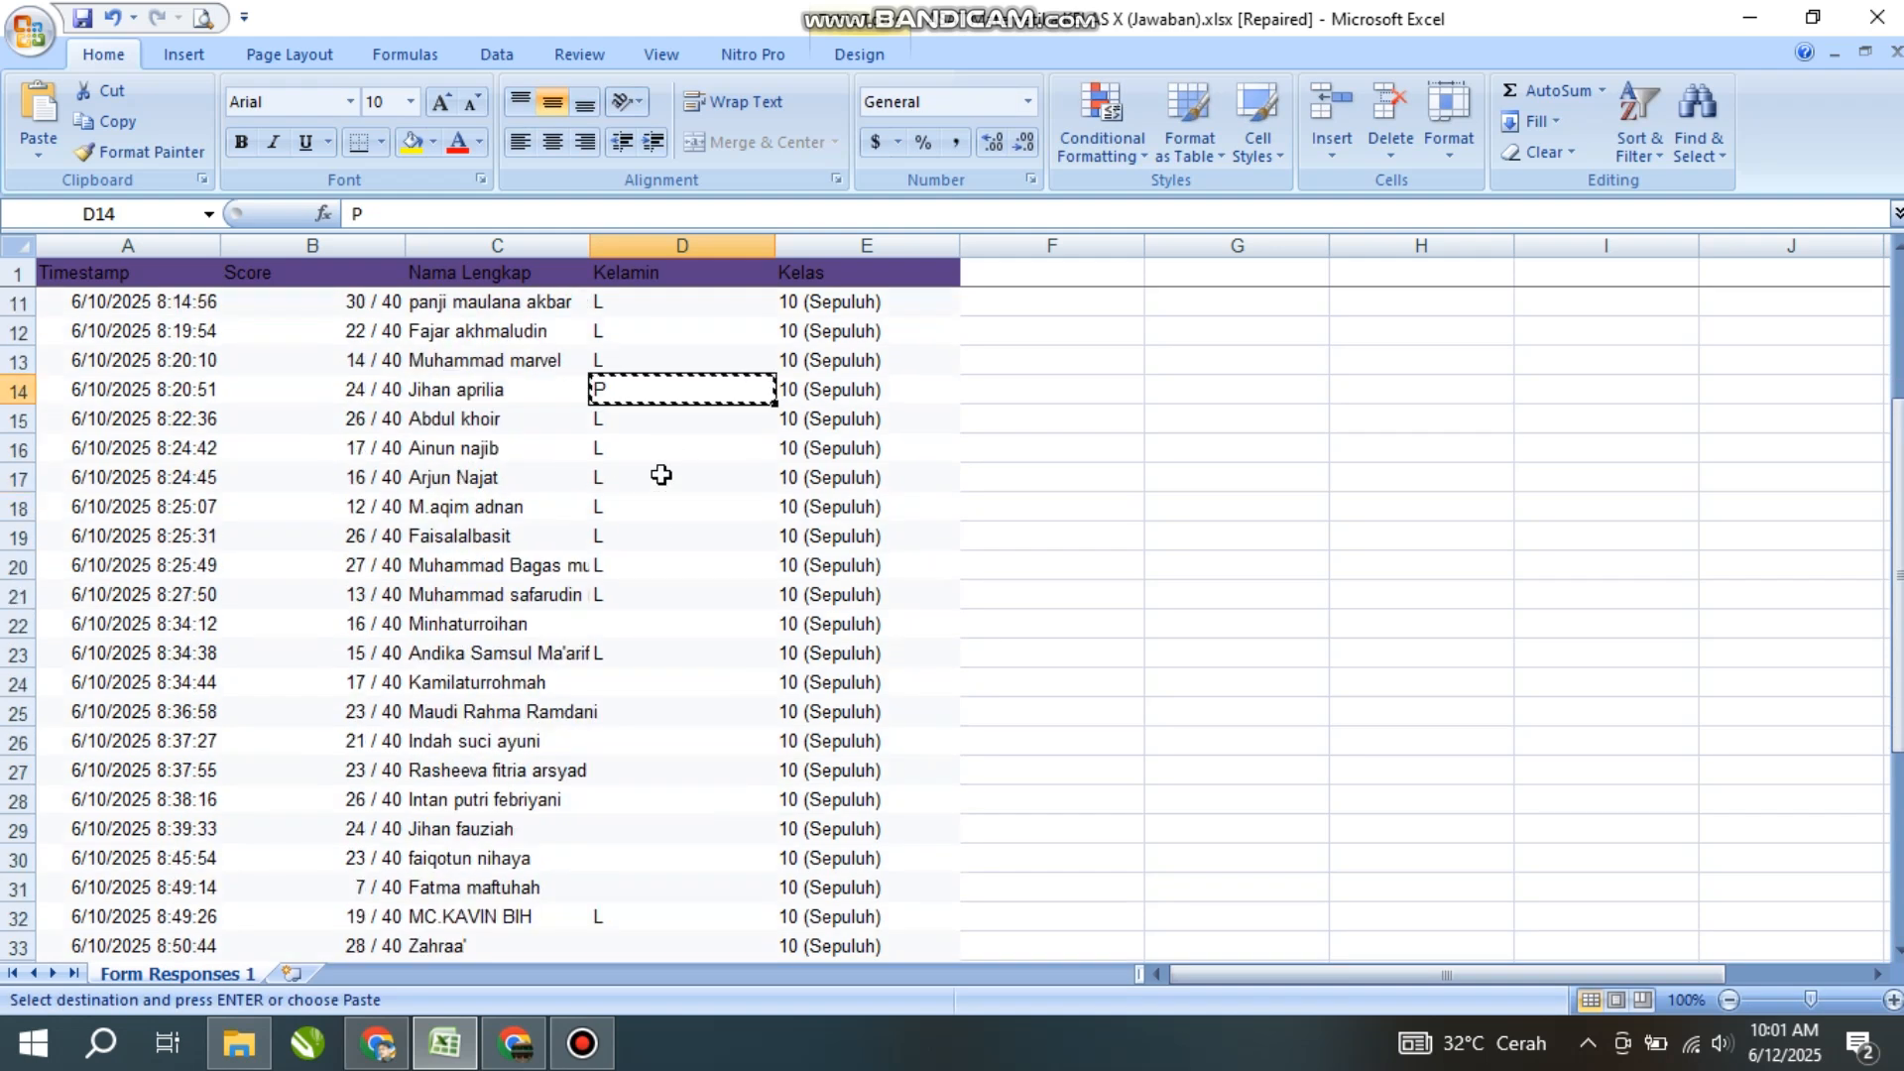
click(608, 629)
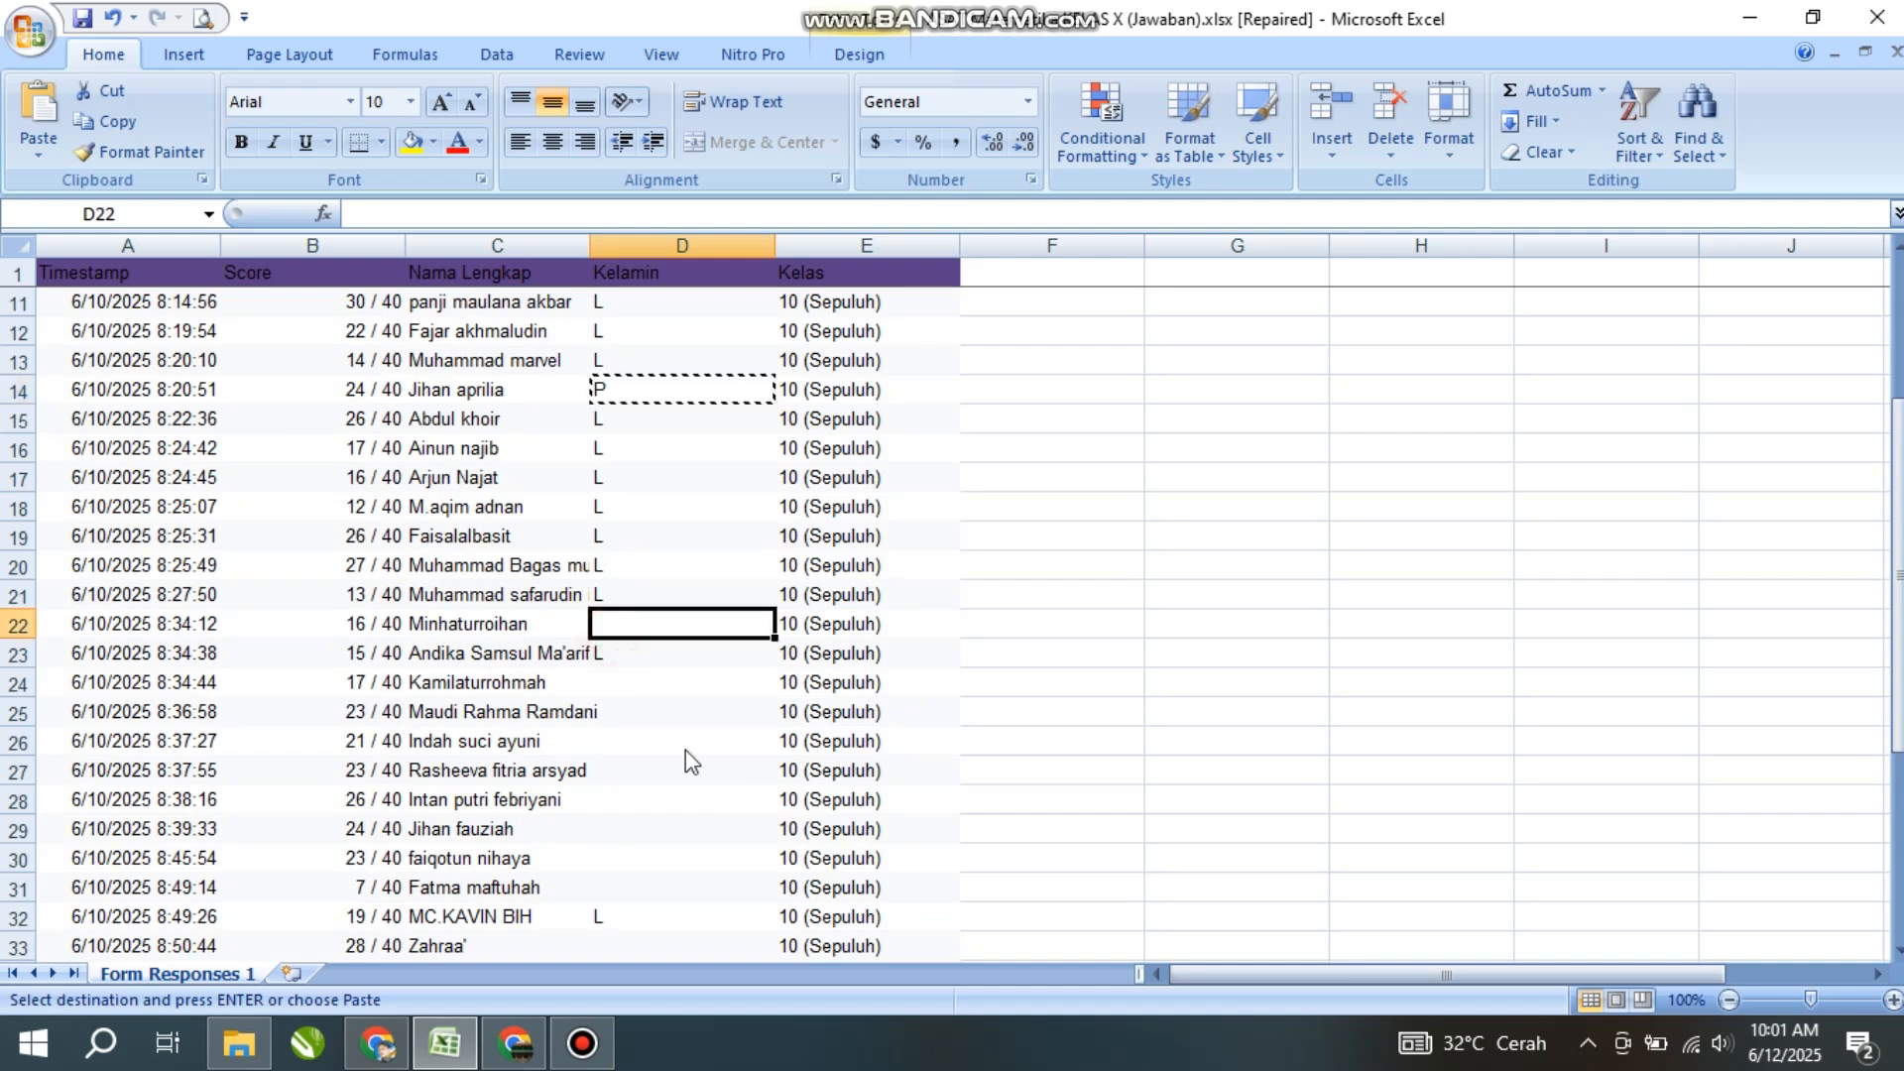
key(ctrl+v)
click(629, 685)
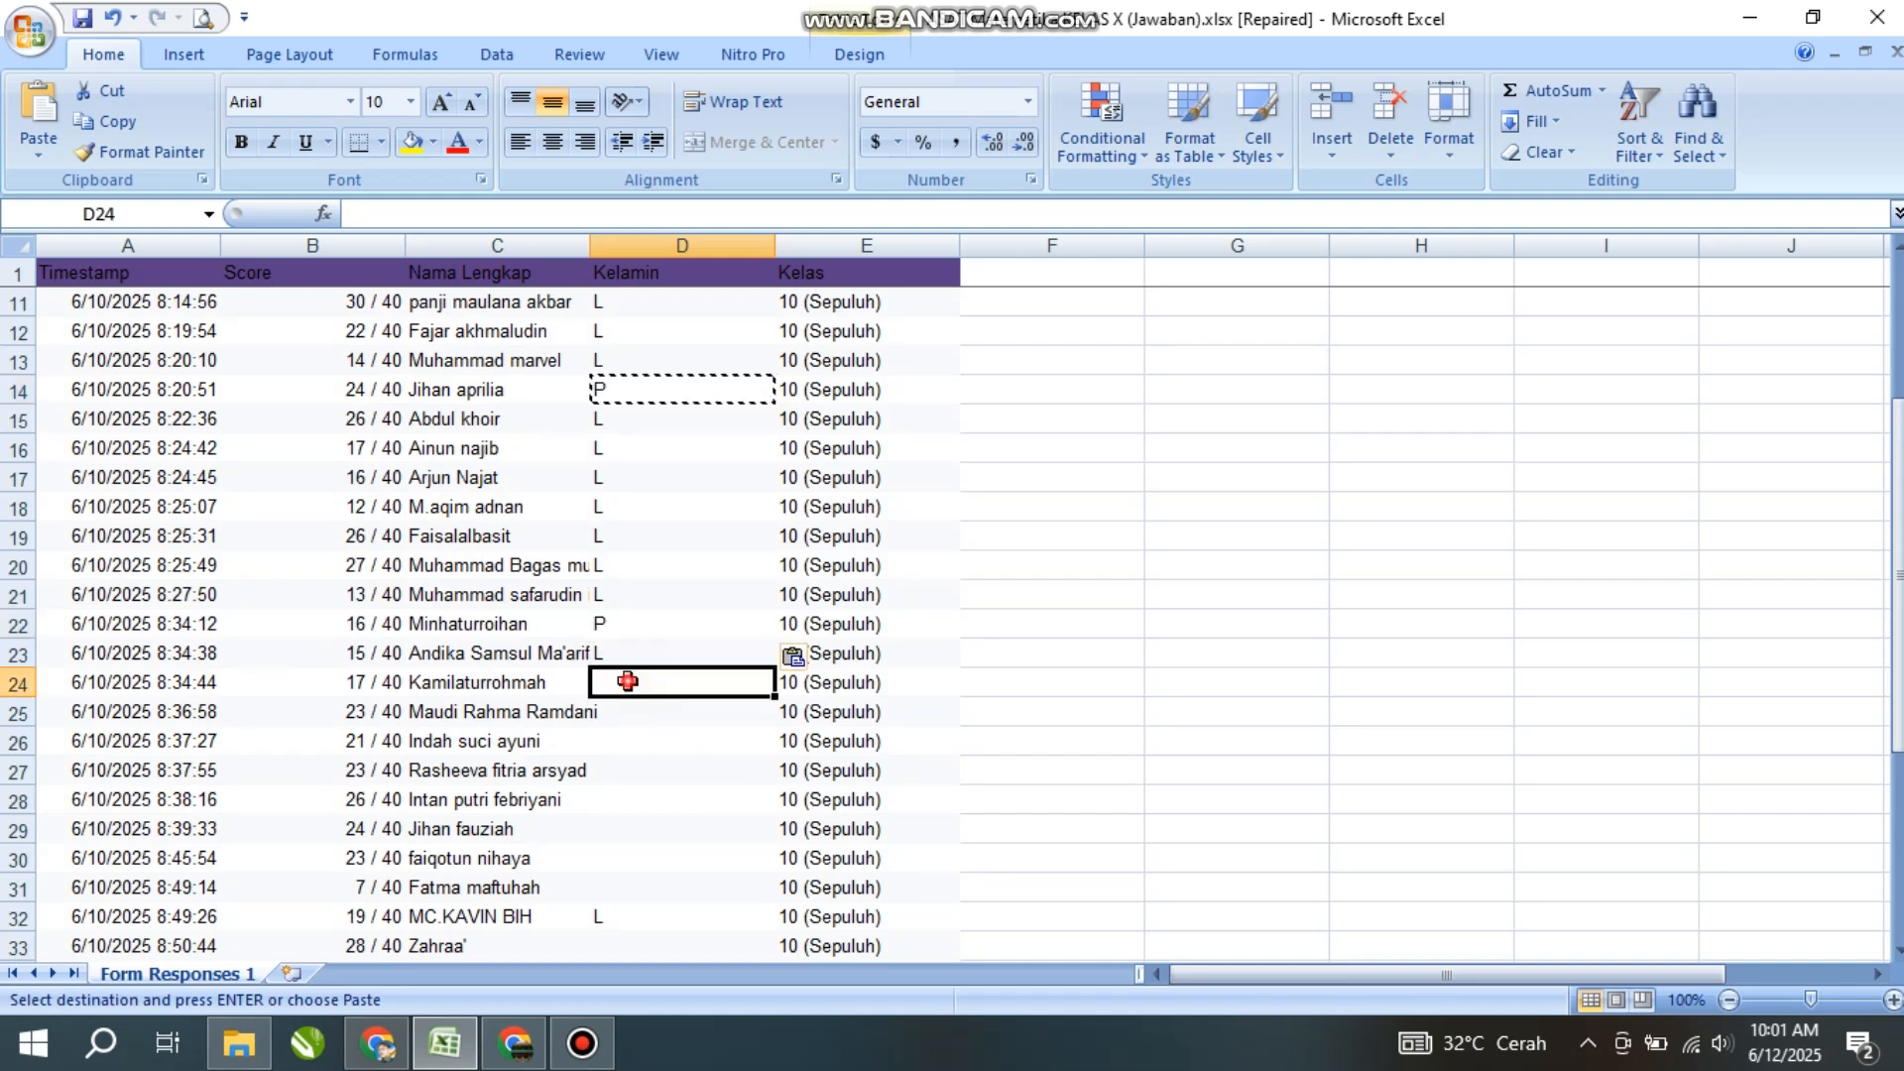
key(ctrl+v)
drag(622, 711, 610, 875)
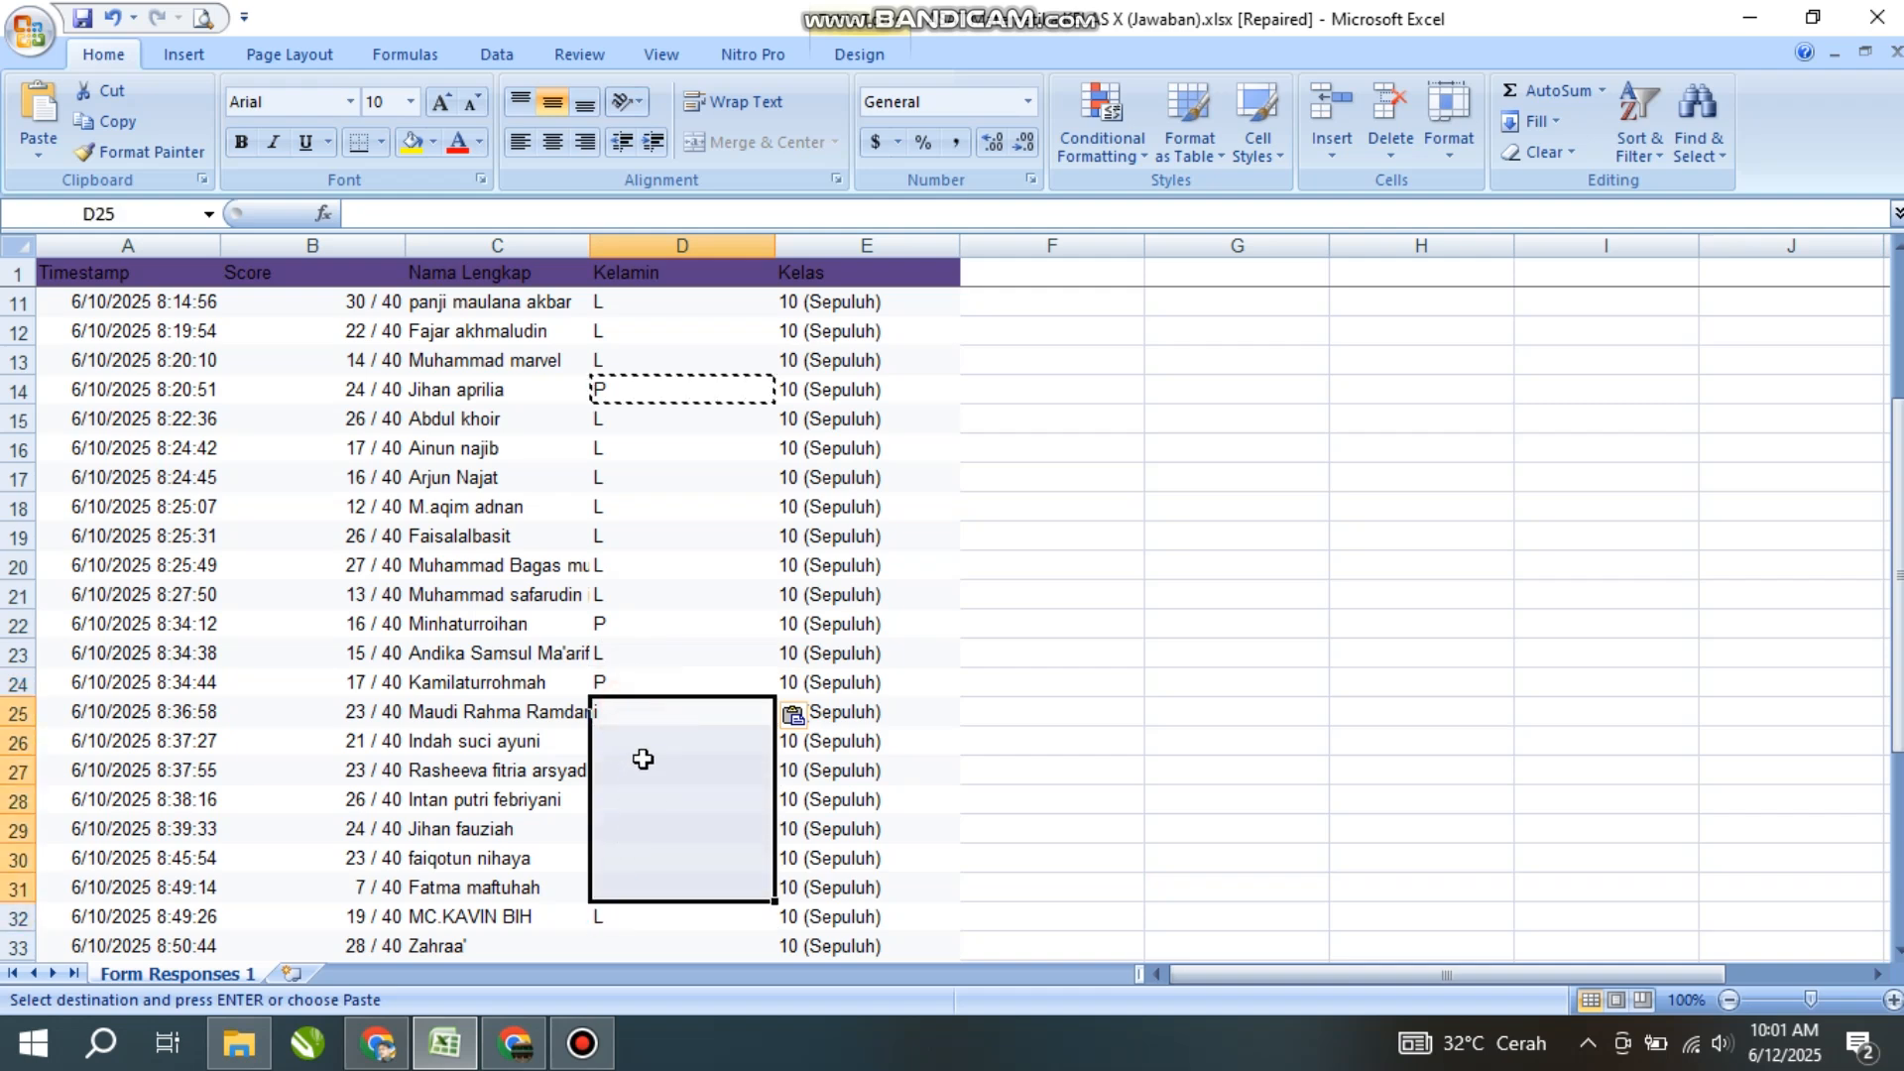
key(ctrl+v)
scroll(642, 744, down, 3)
click(627, 685)
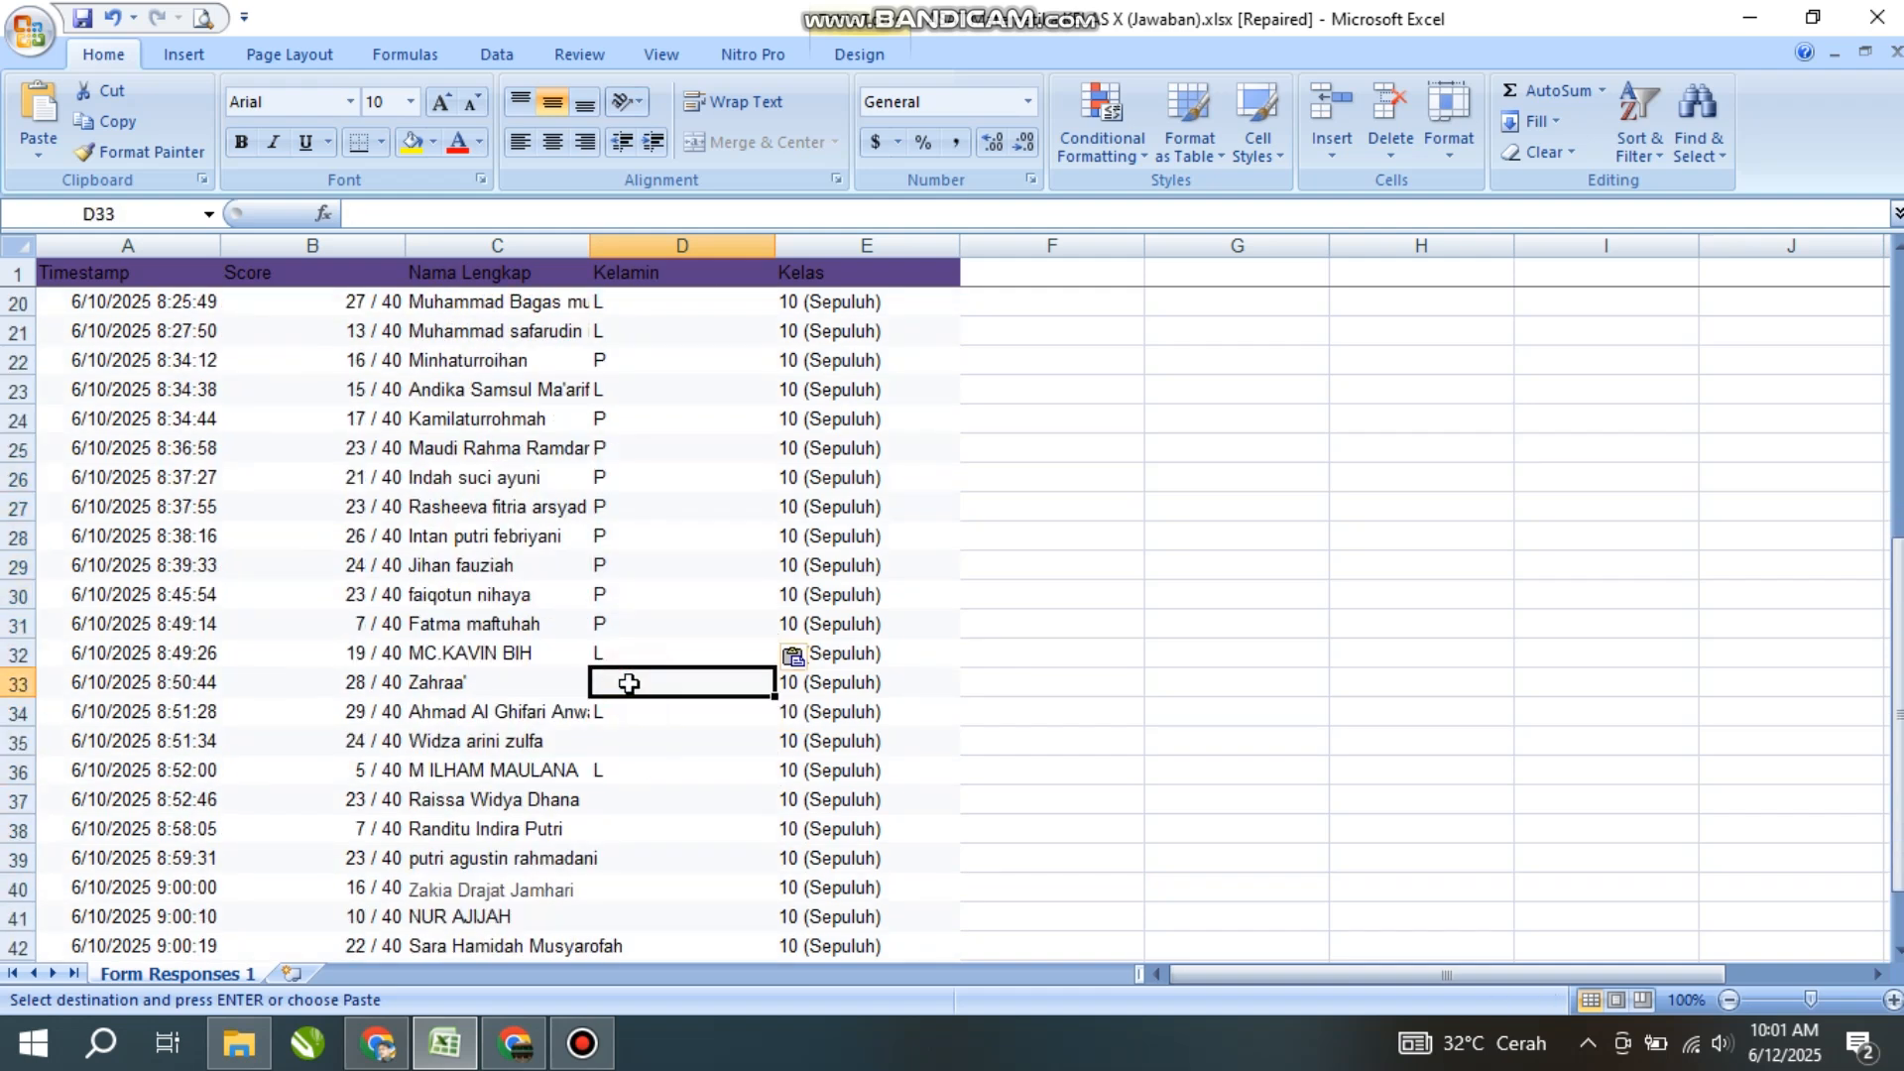
key(ctrl+v)
click(613, 737)
key(ctrl+v)
- Paste P into D37:D45 and cancel the pending copy
scroll(640, 695, down, 2)
drag(629, 620, 623, 859)
key(ctrl+v)
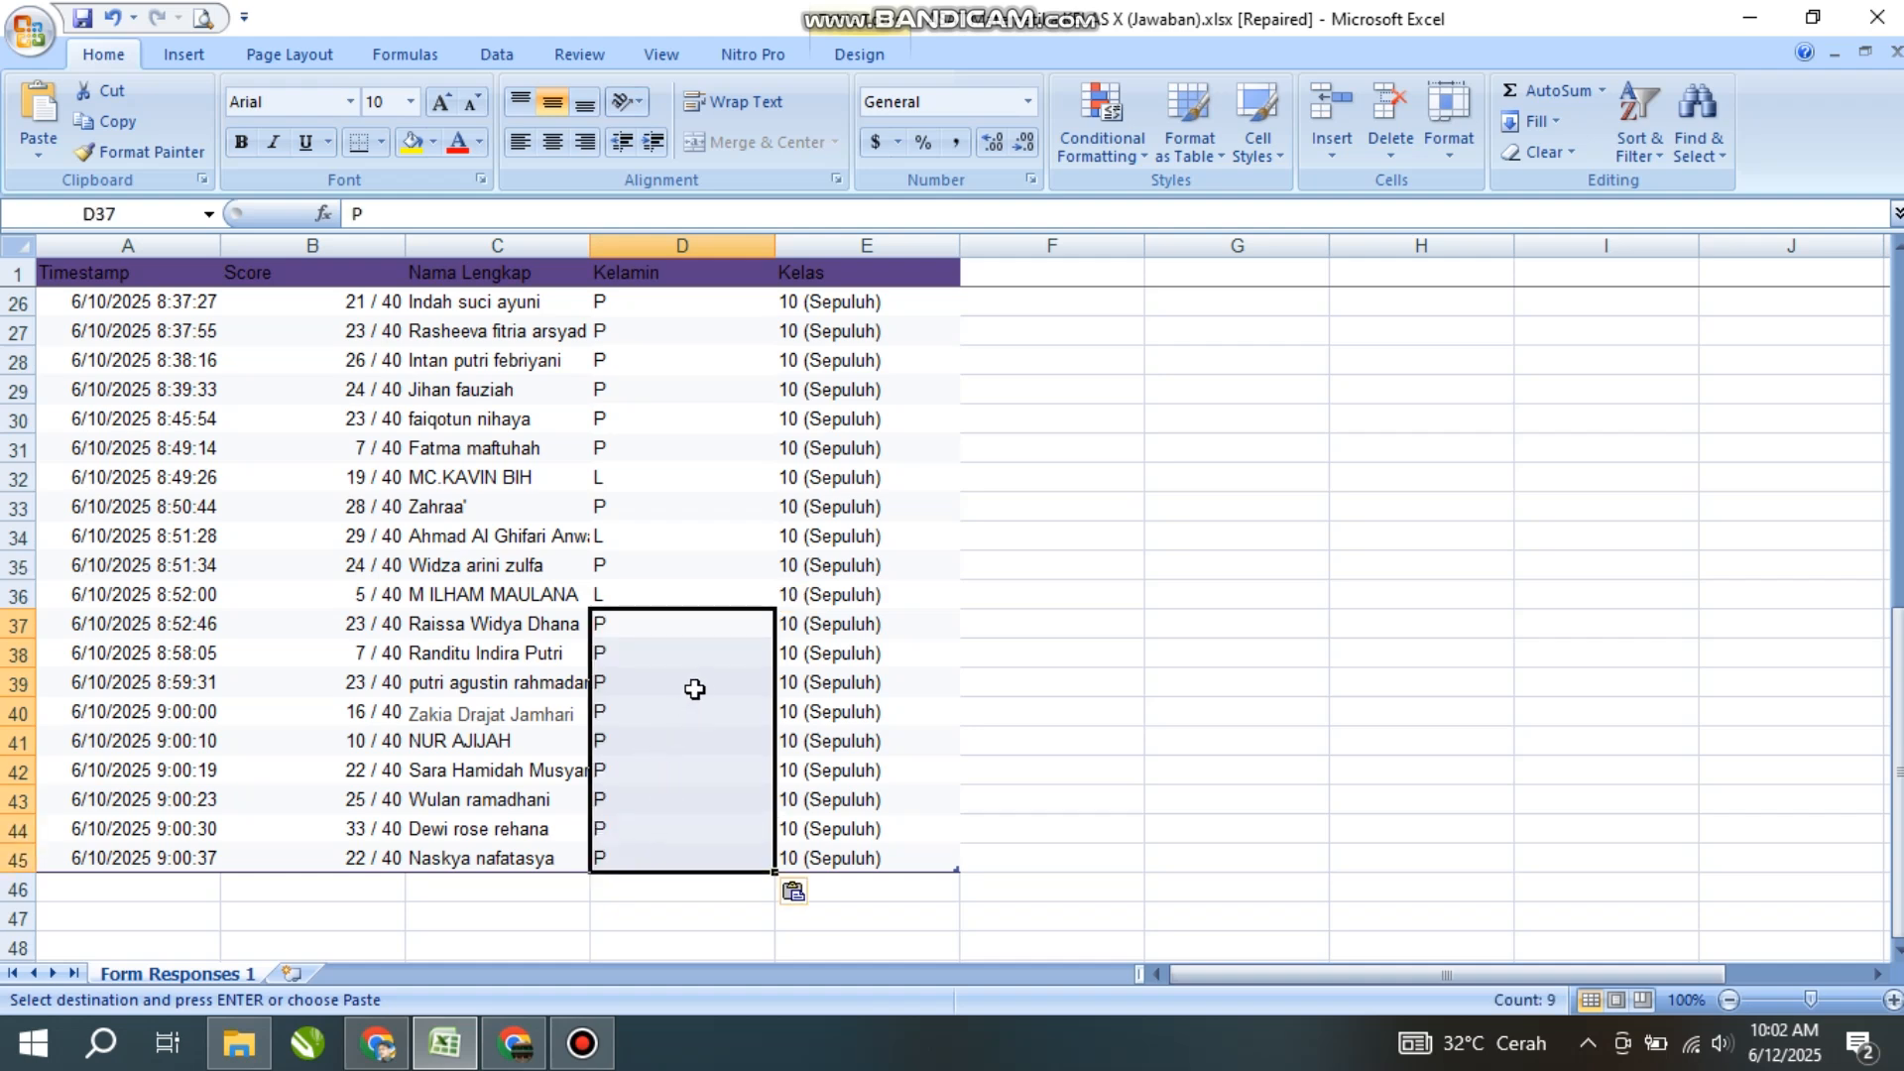
click(694, 685)
scroll(701, 668, up, 8)
click(705, 327)
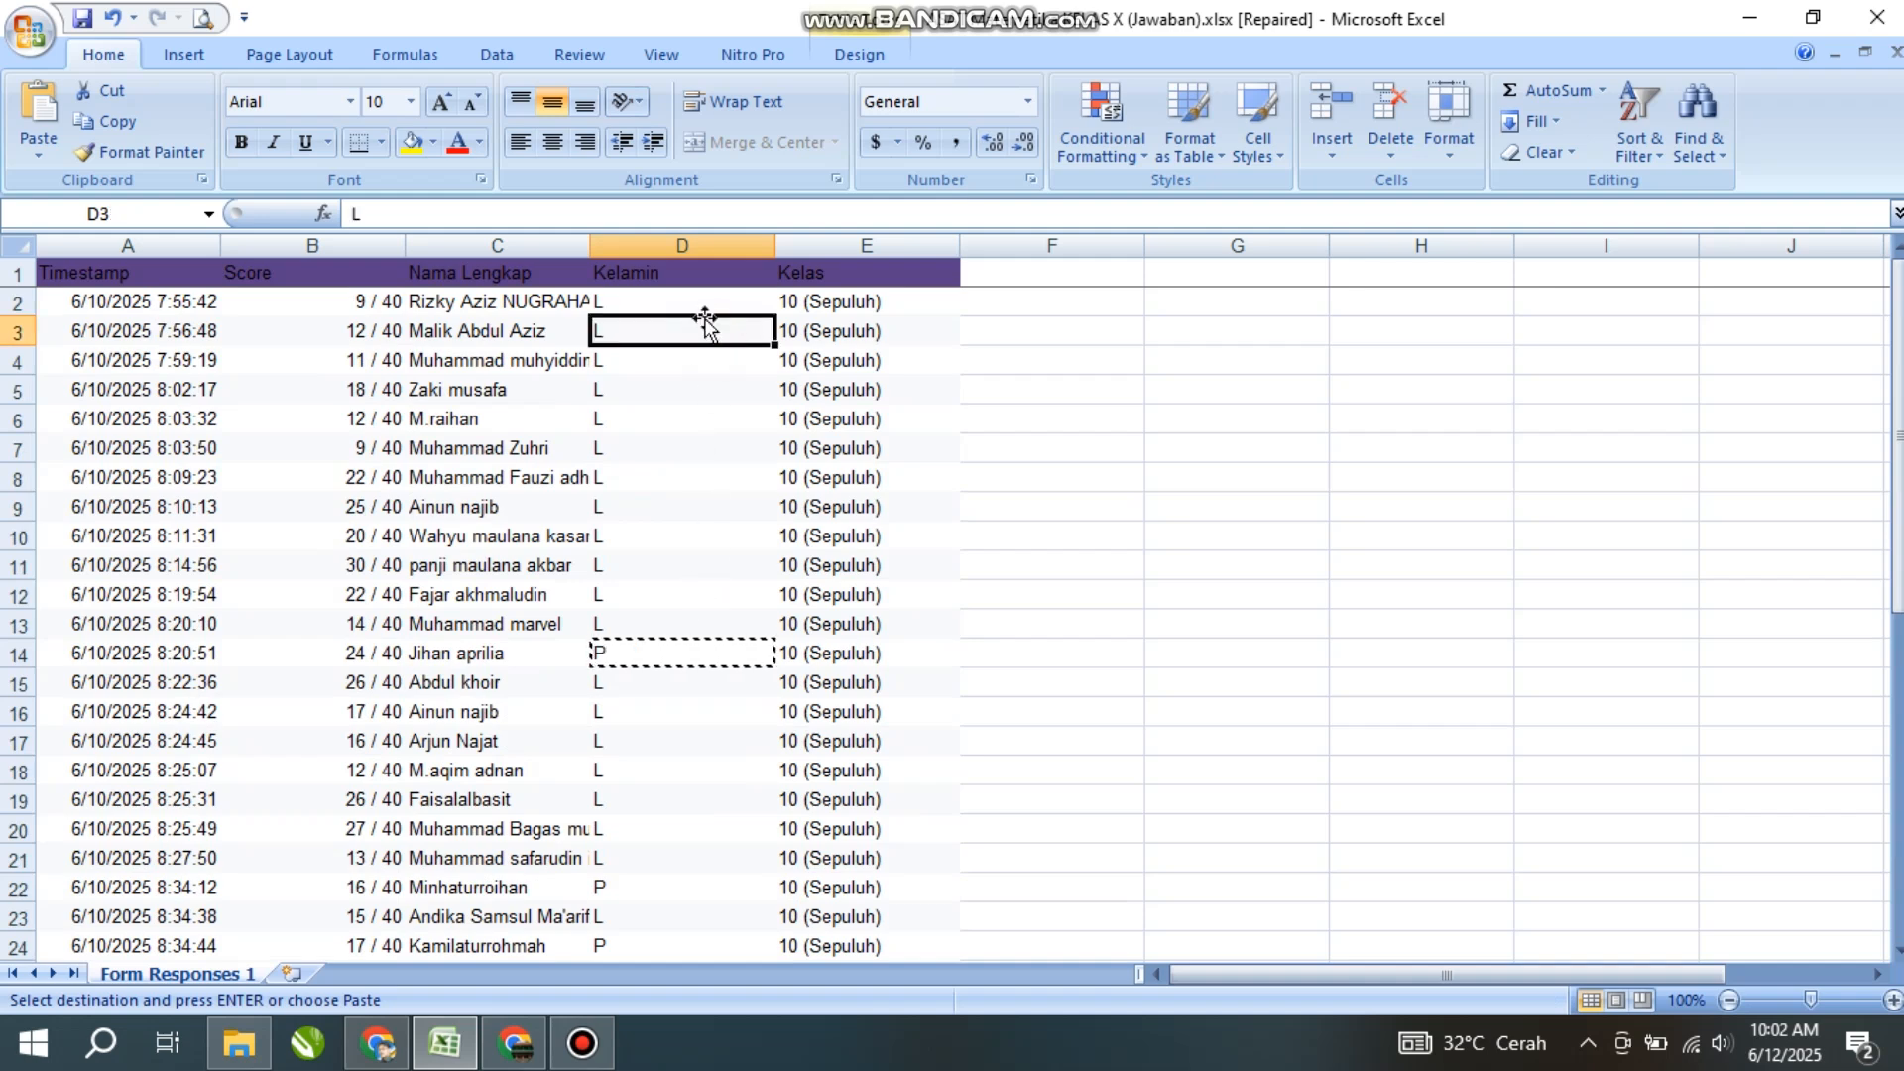
click(700, 298)
key(Escape)
click(694, 412)
- Retitle header cell E1 from Kelas to Nilai
click(695, 310)
click(803, 272)
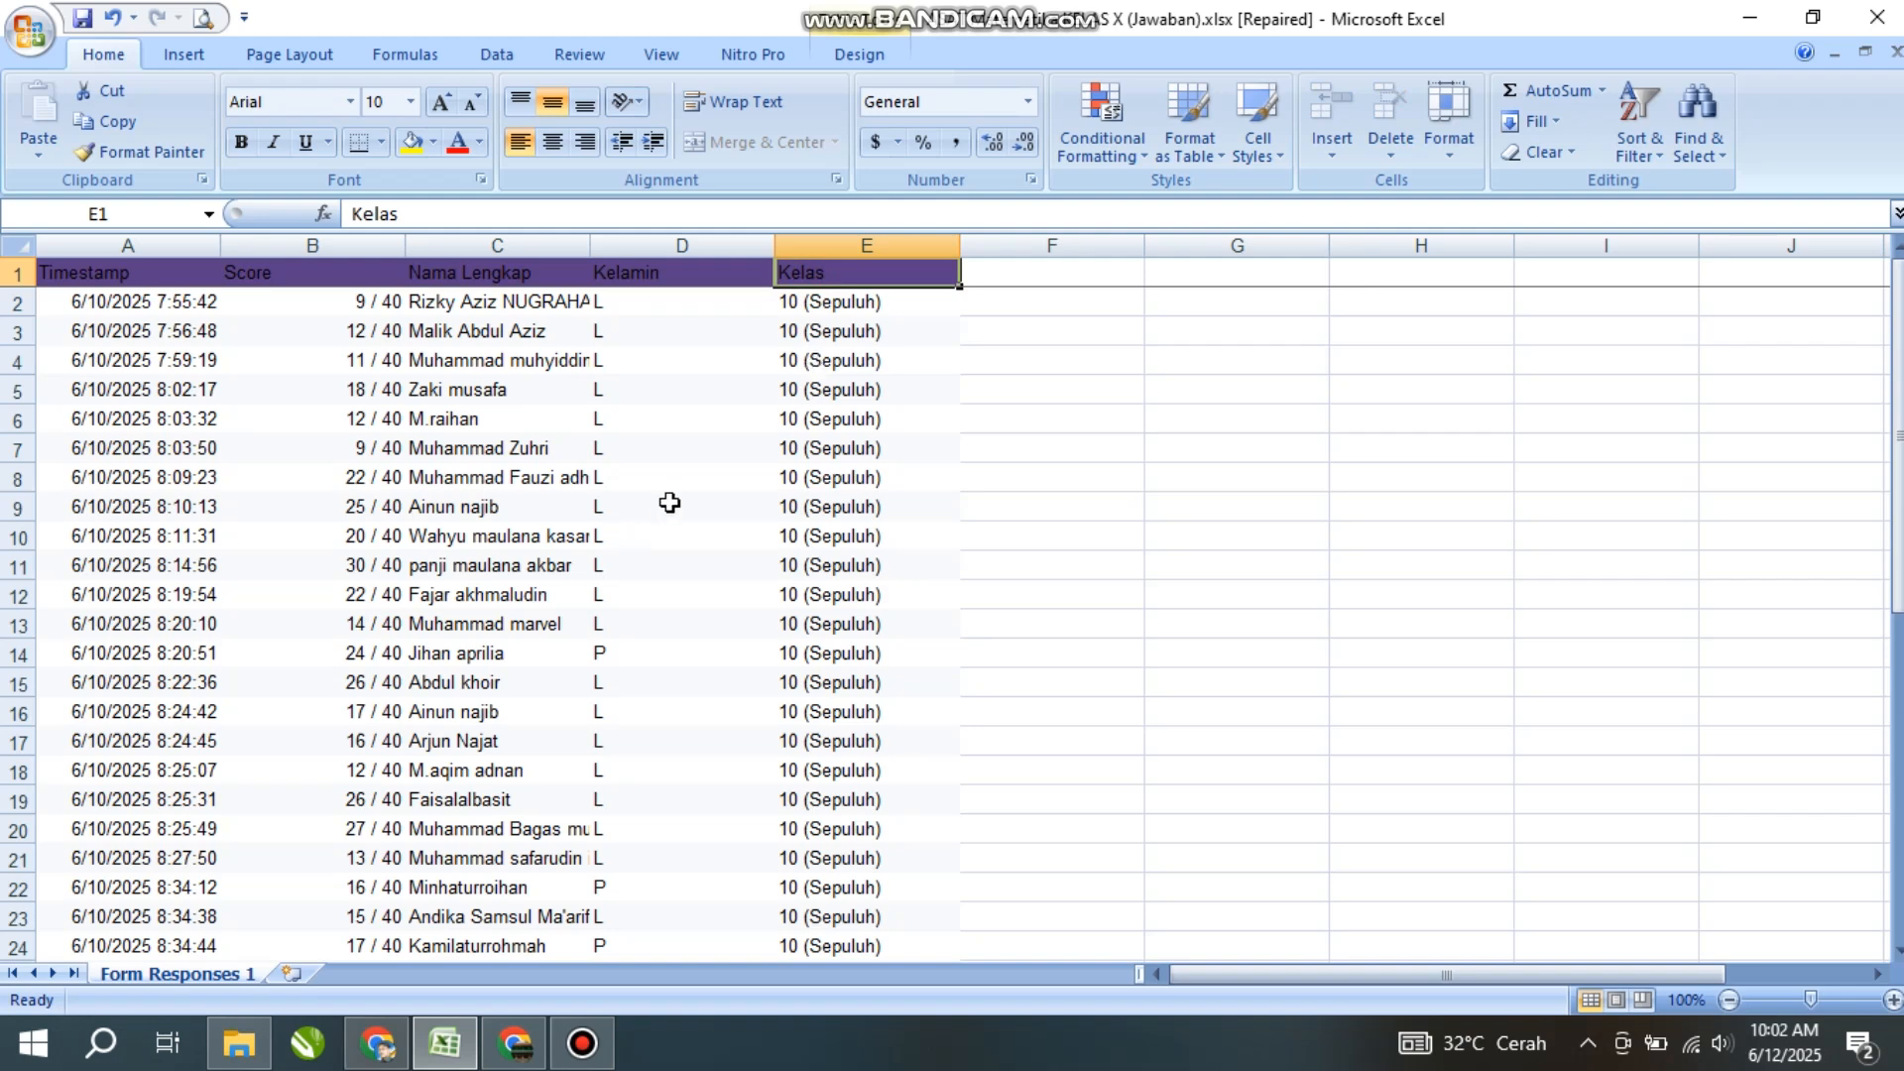
text(n)
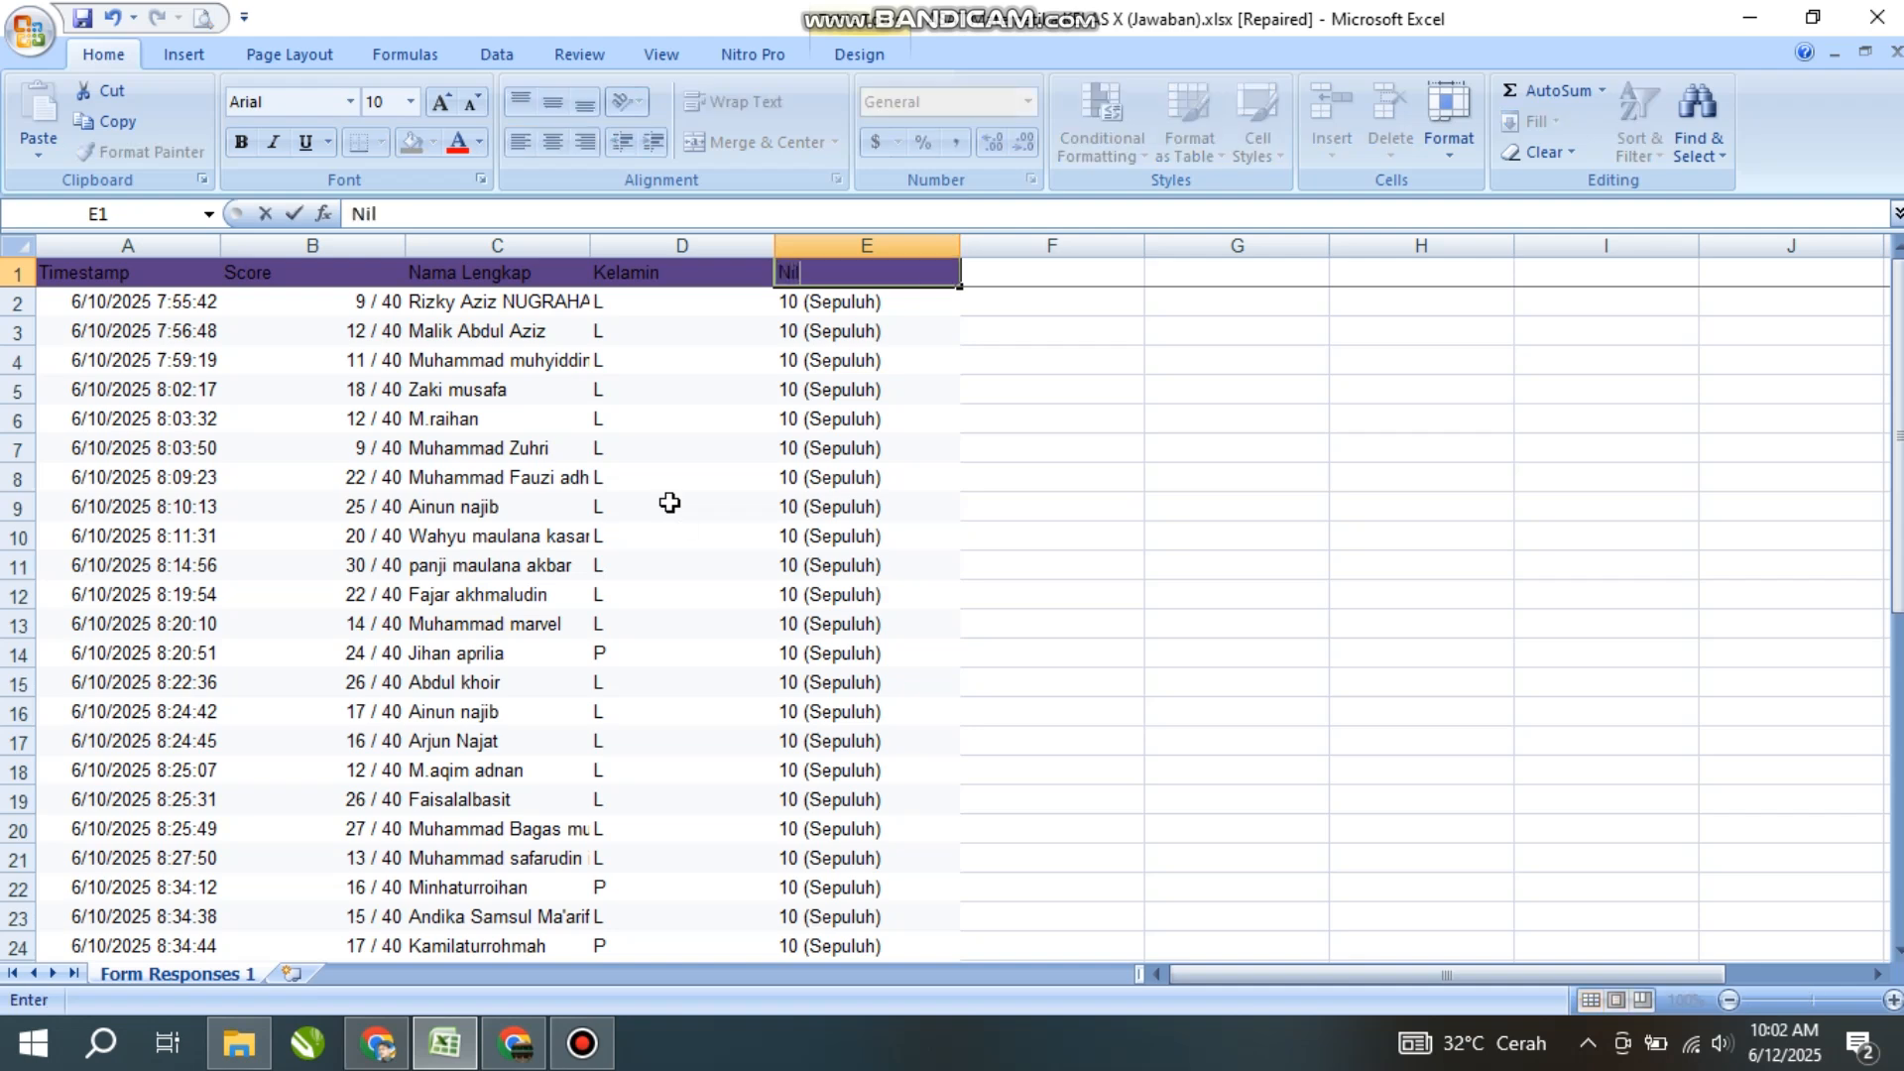
click(829, 397)
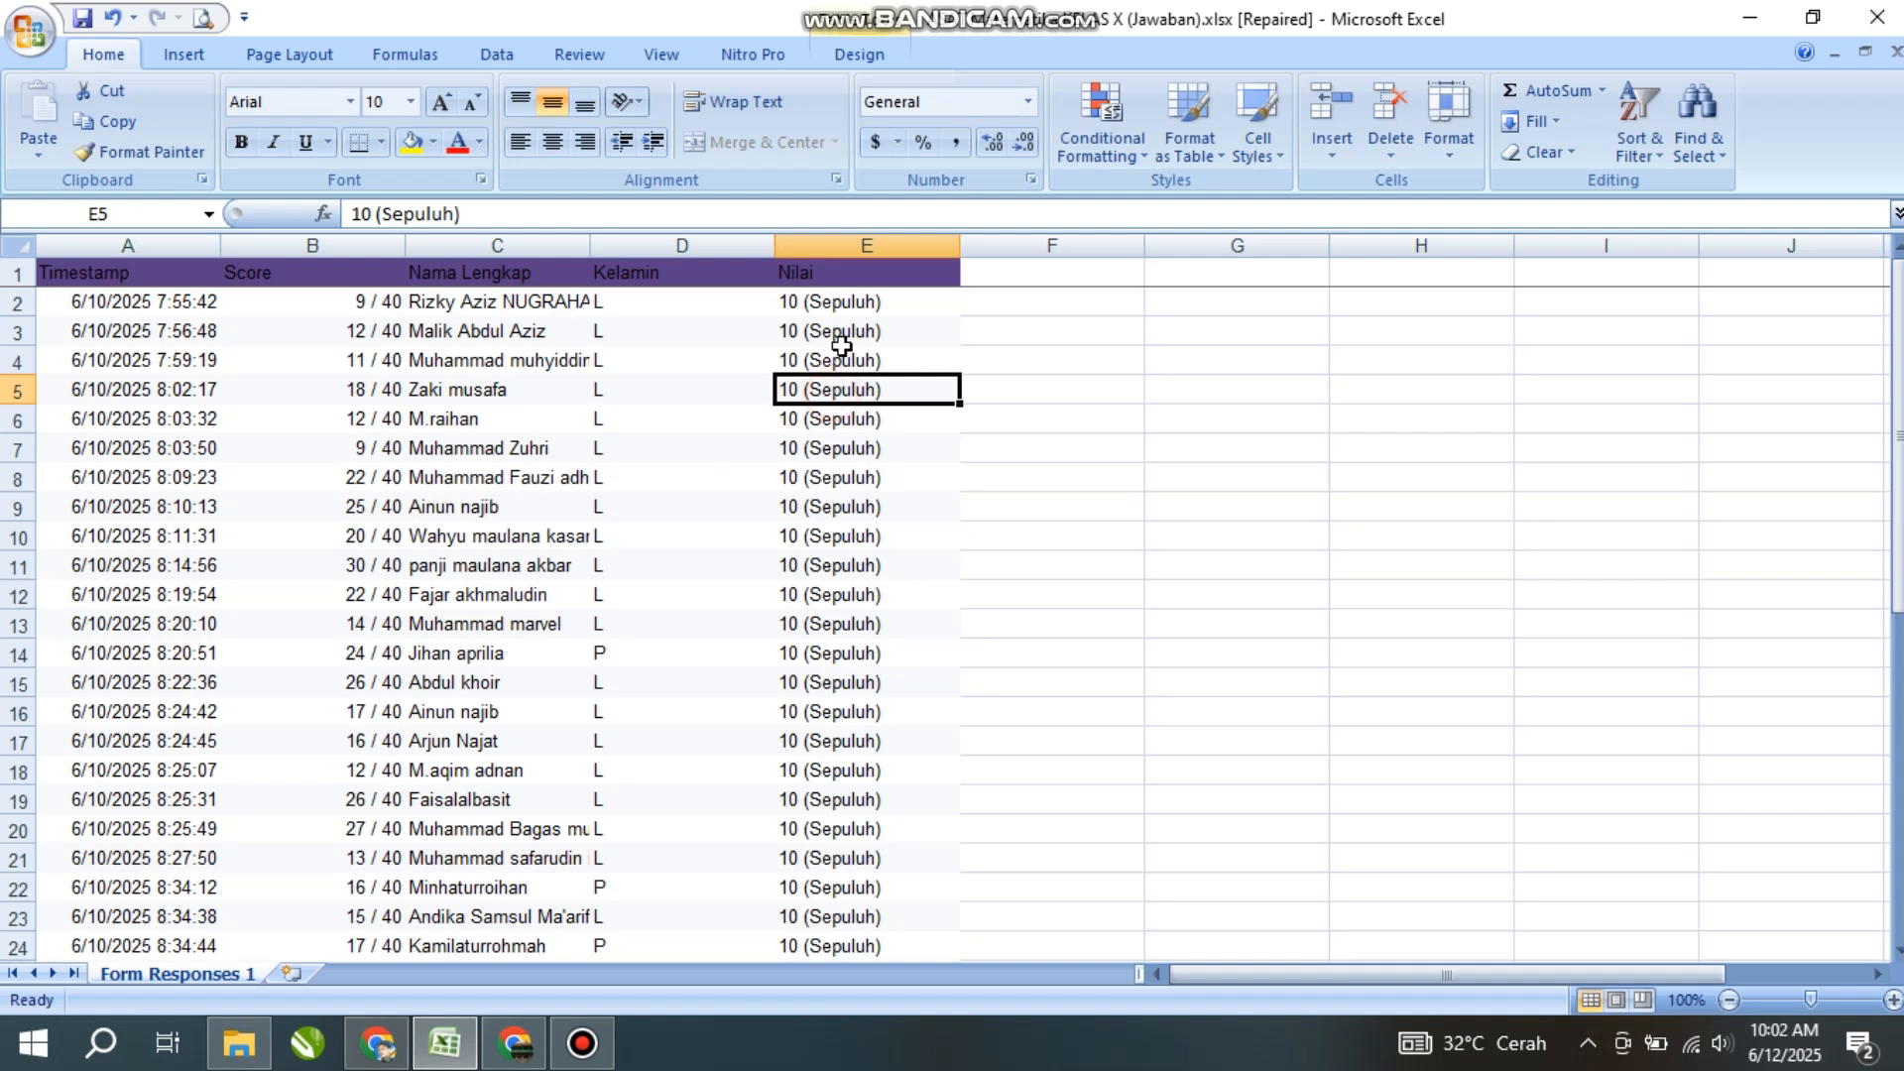
- Clear the old Kelas values from E2 down to row 45
click(844, 303)
drag(844, 302, 791, 915)
key(Delete)
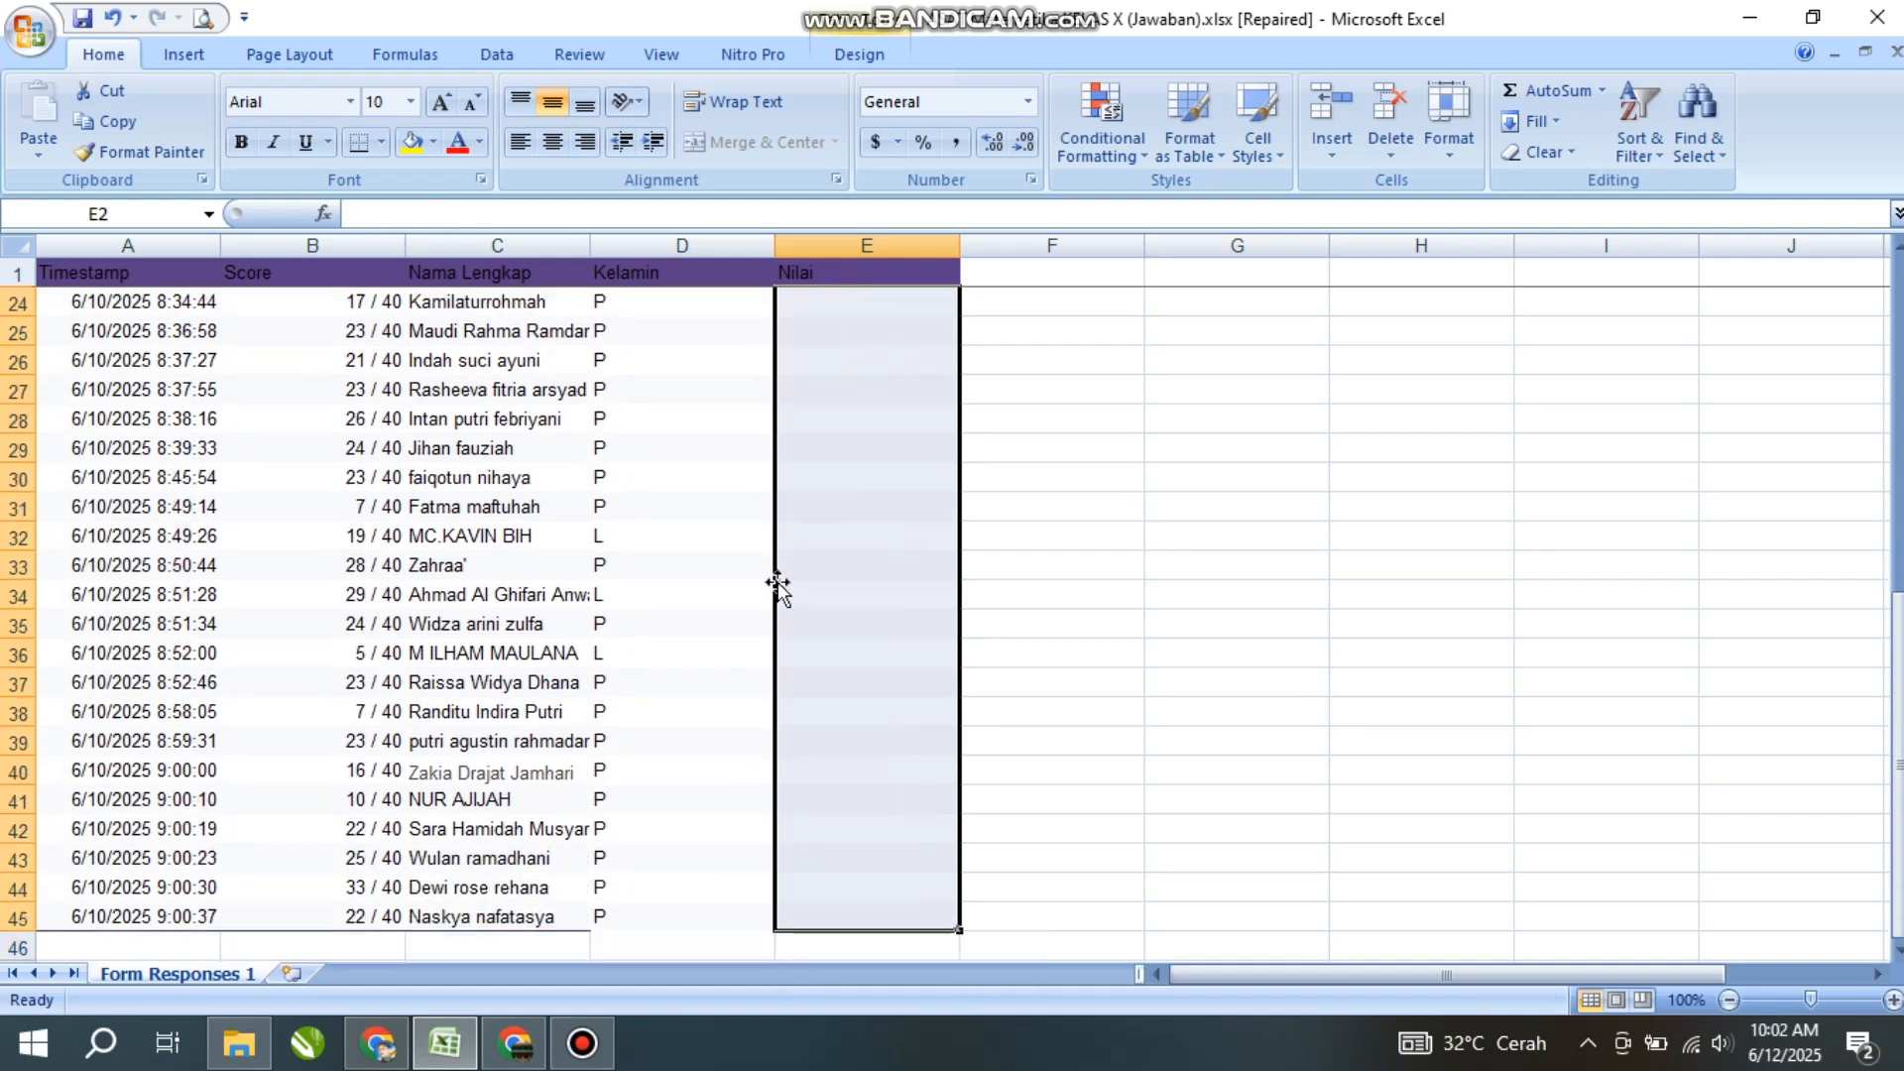
scroll(774, 650, up, 7)
- Autofit the Kelamin column width to its header
click(824, 311)
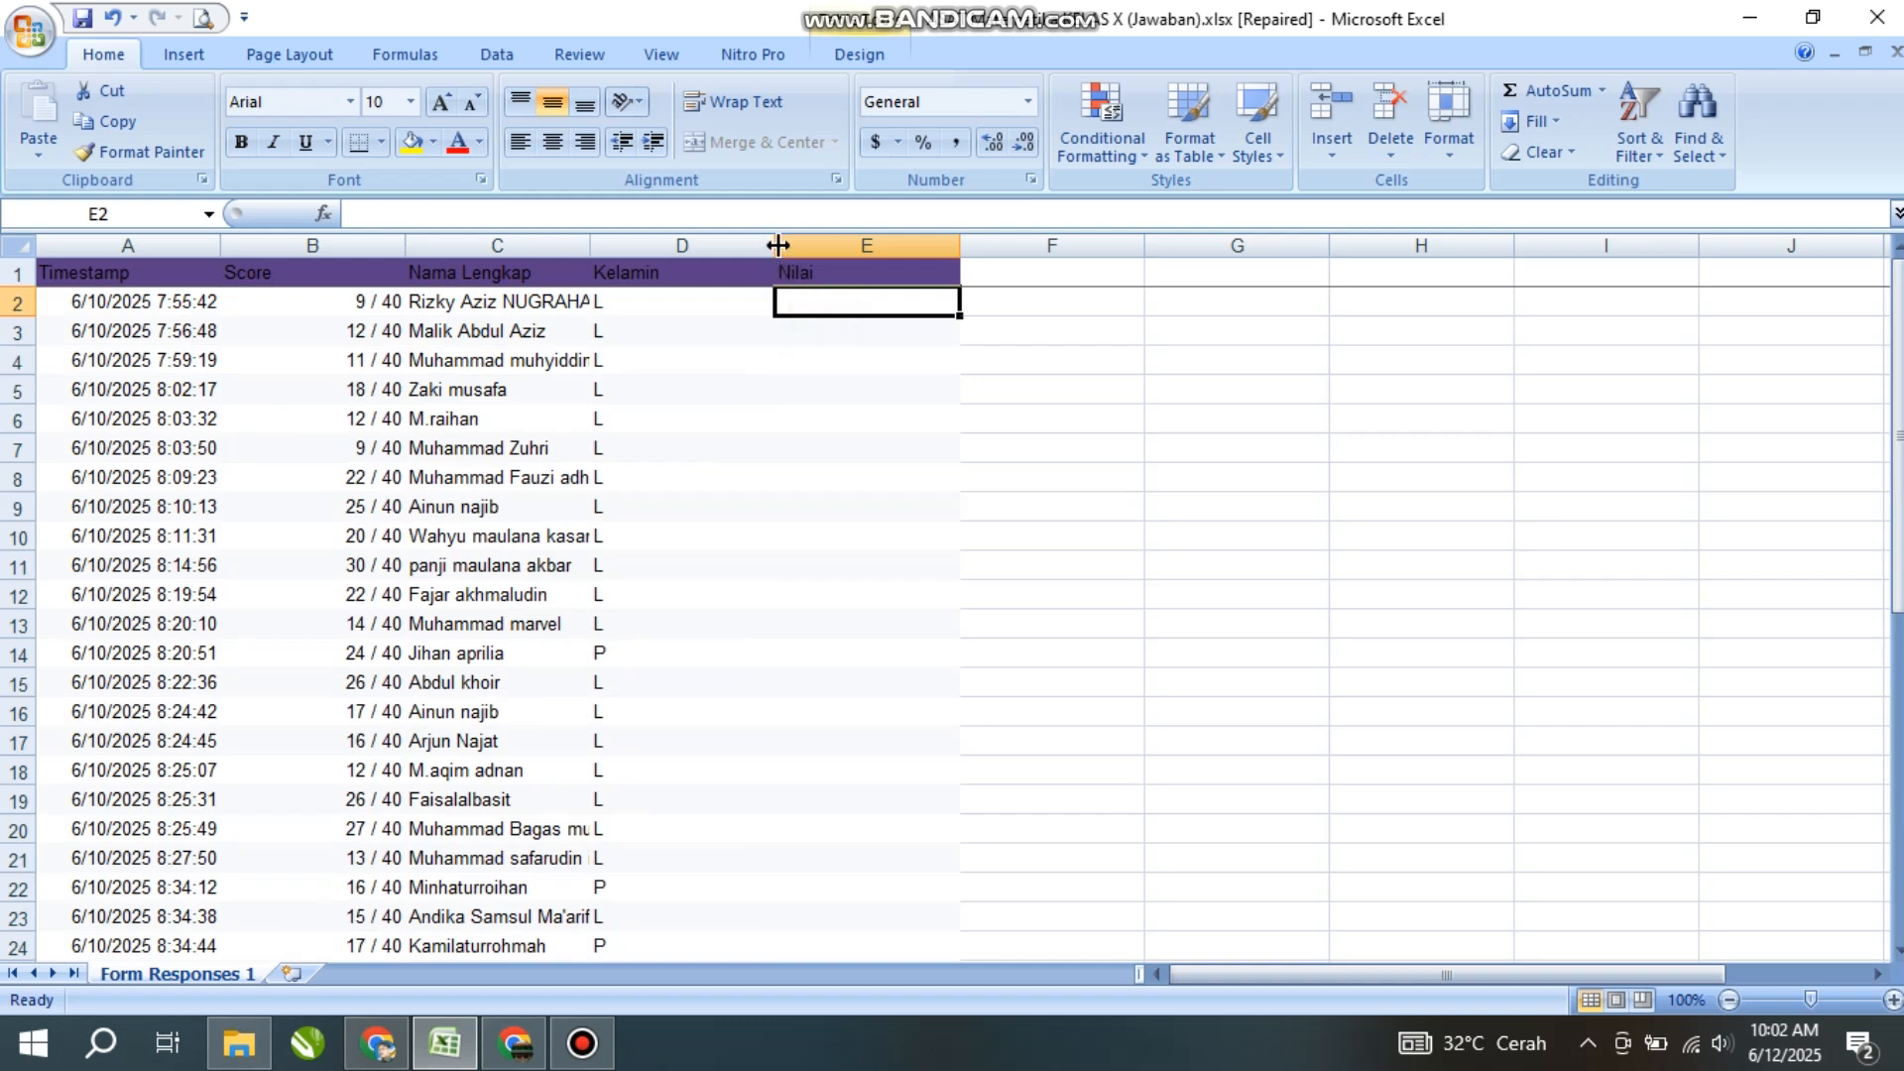
double_click(776, 245)
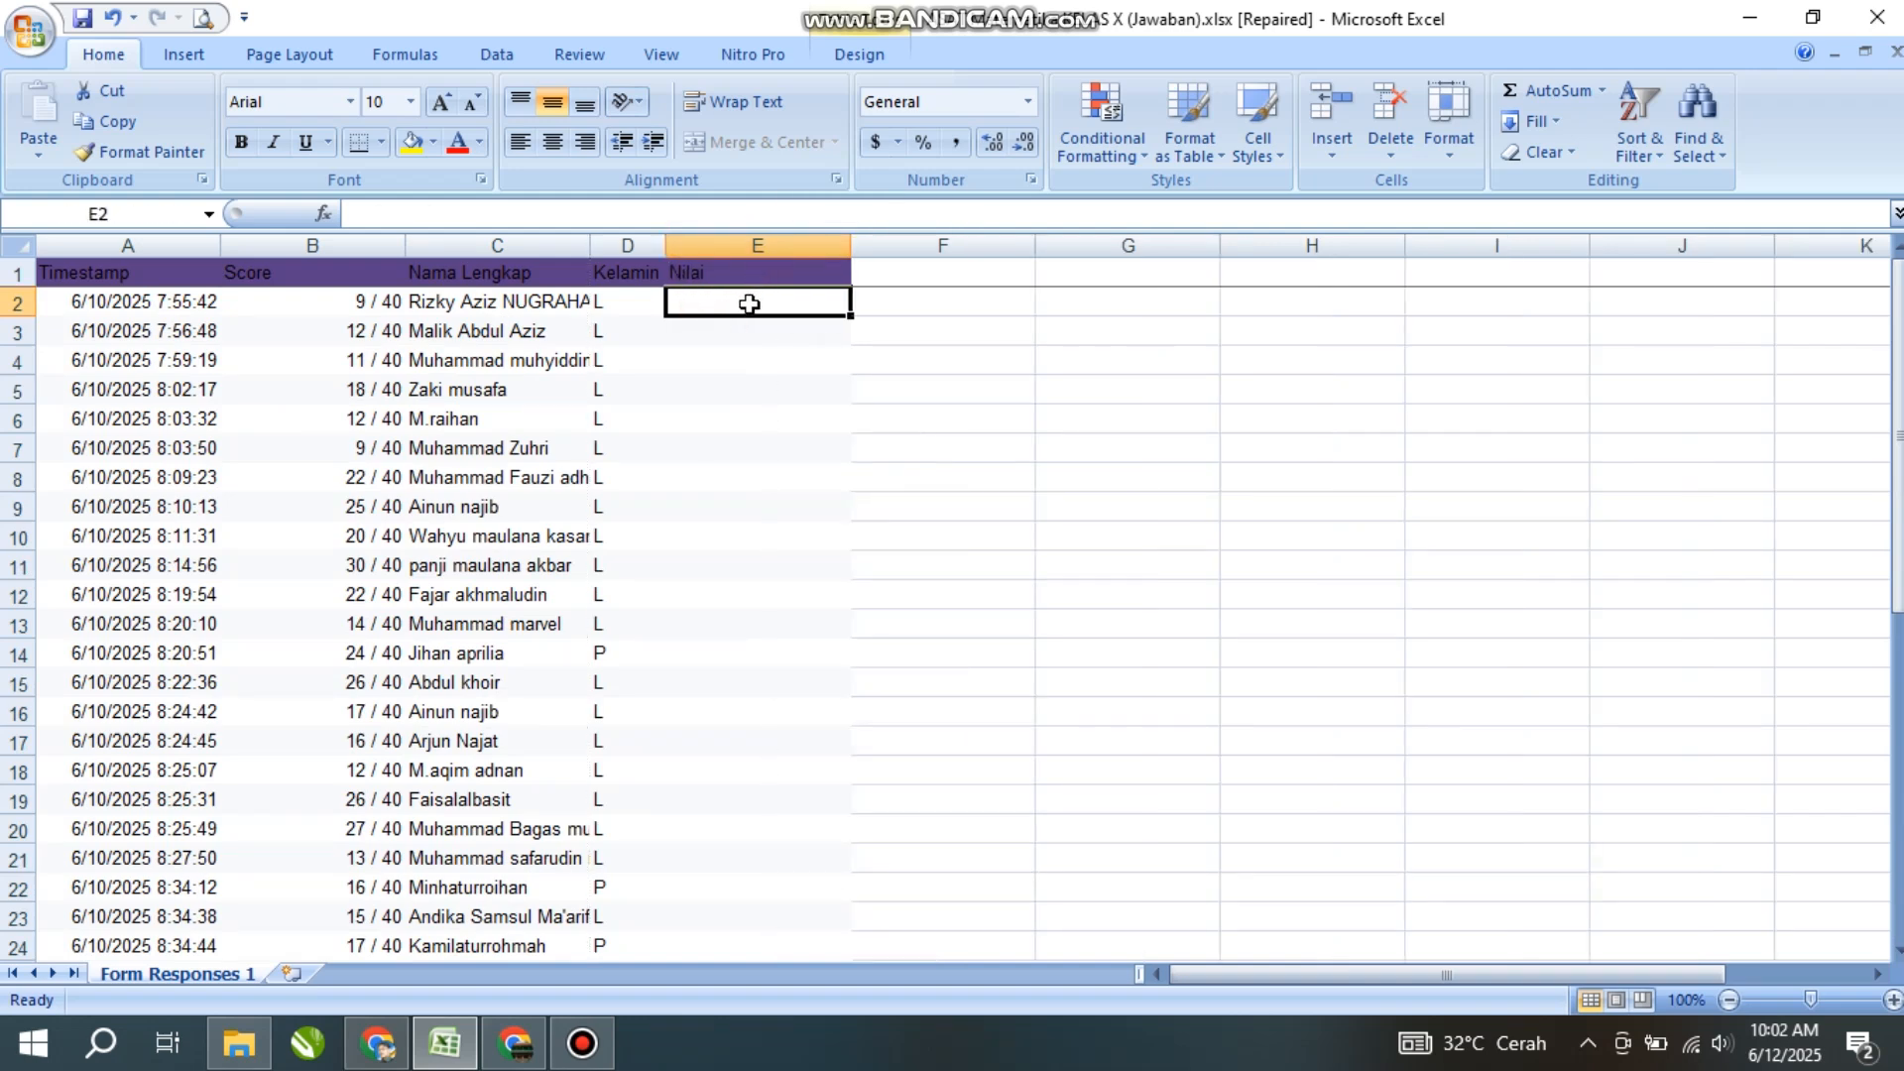
click(344, 302)
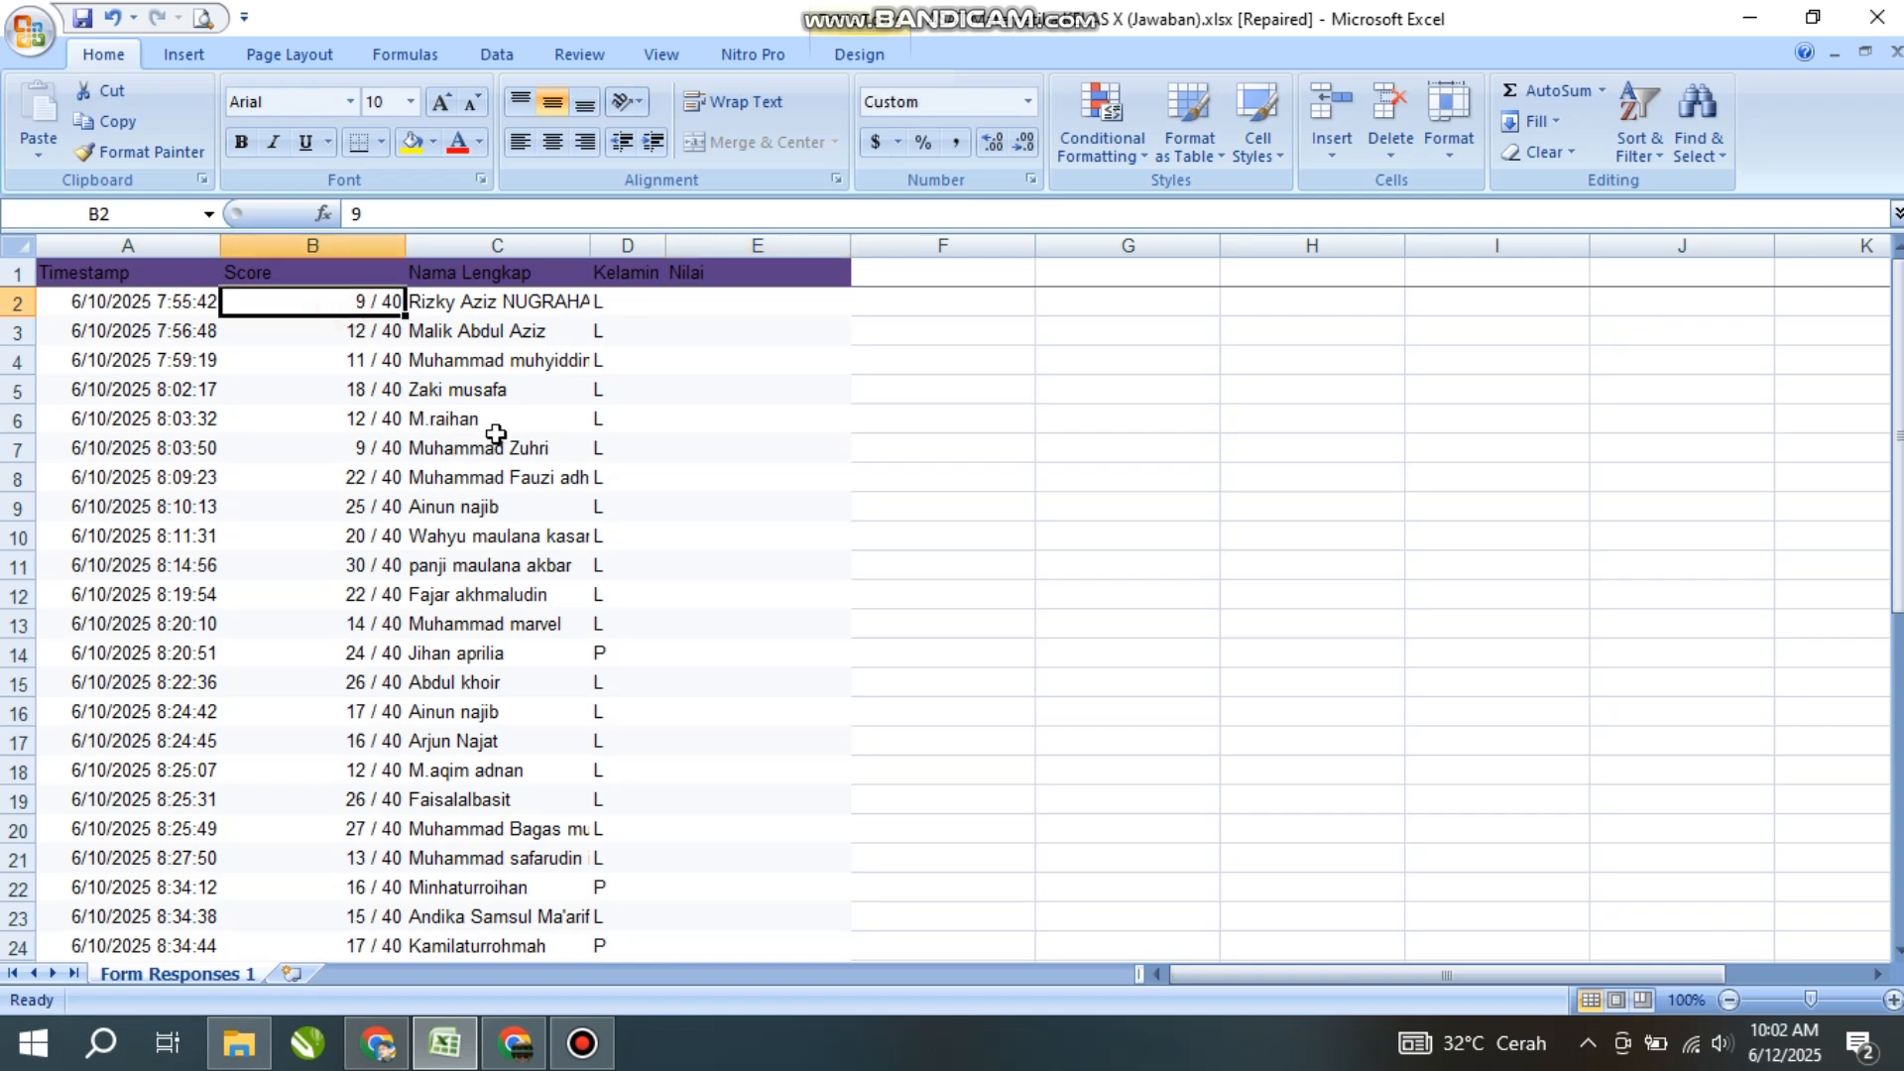
- Open Konversi Nilai.pdf from DATA (E:) > MA_DF 2024-2025 > Semester > ASAT
click(239, 1052)
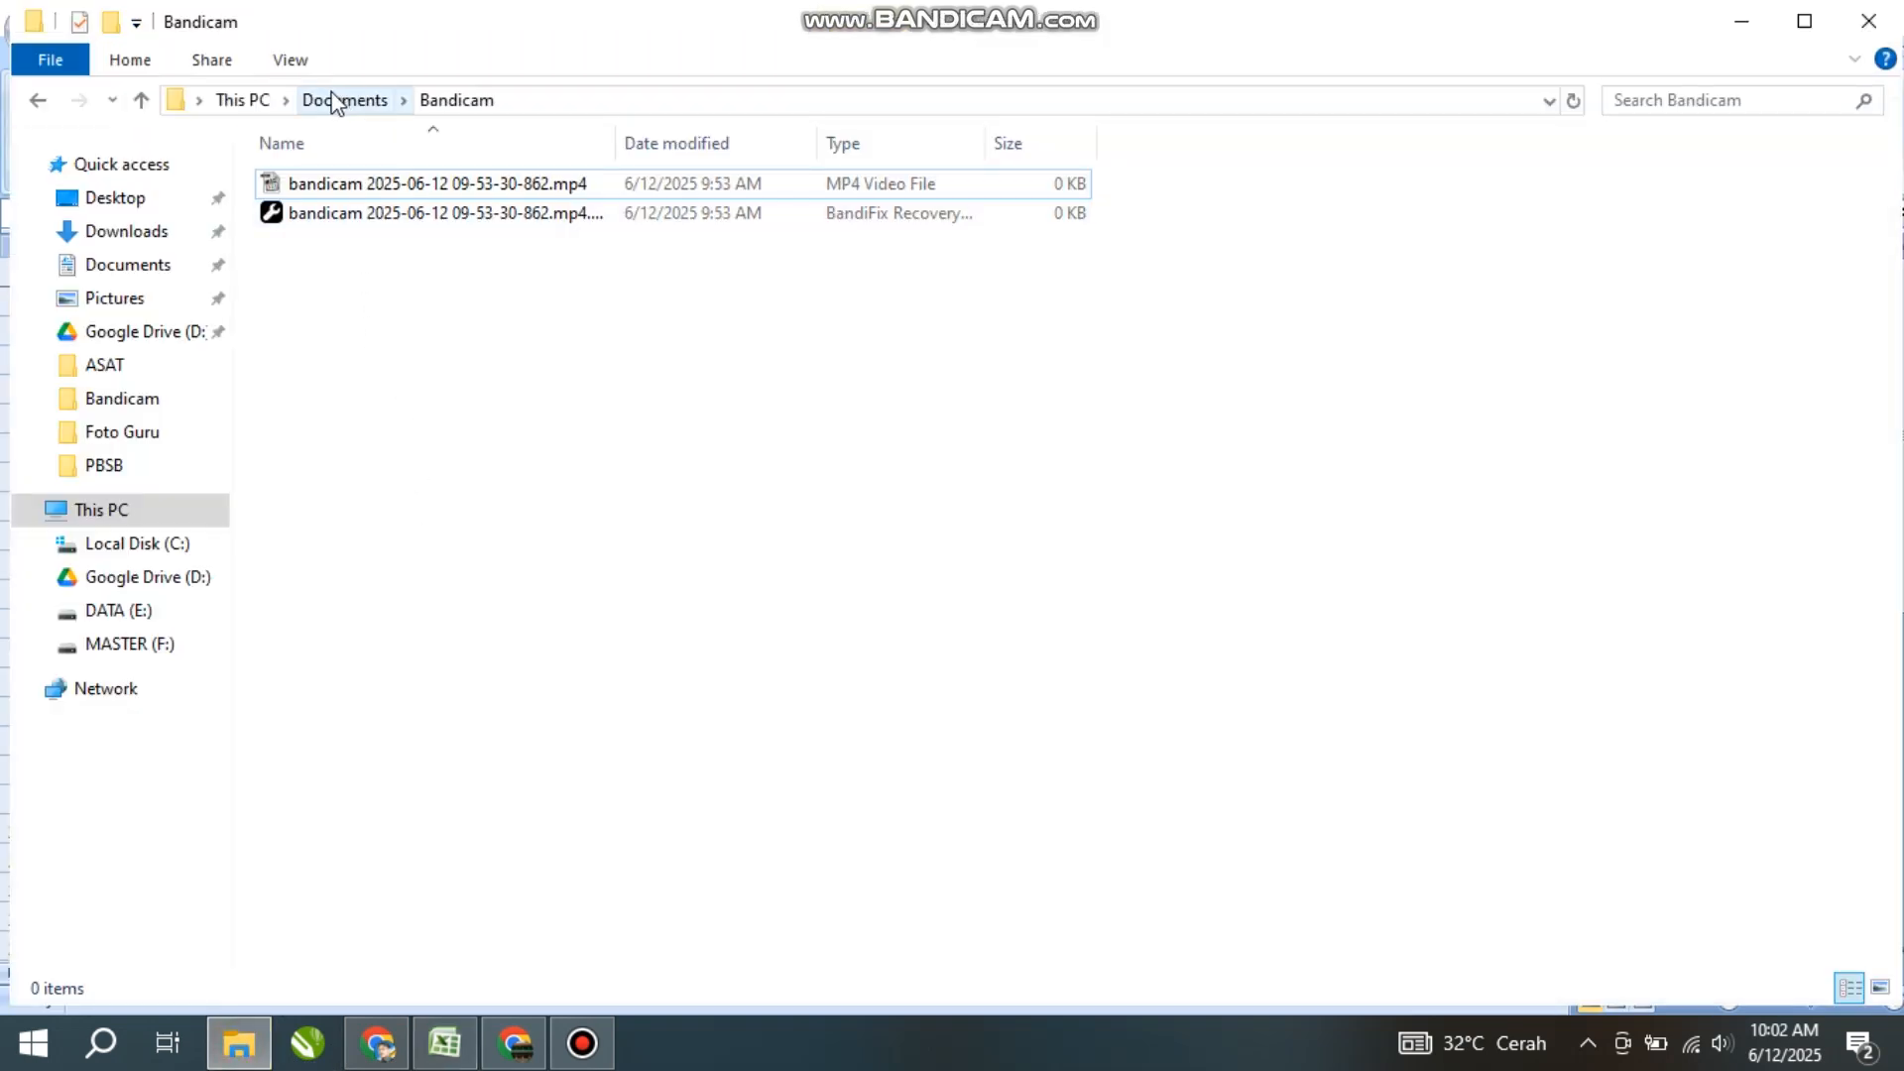
click(119, 611)
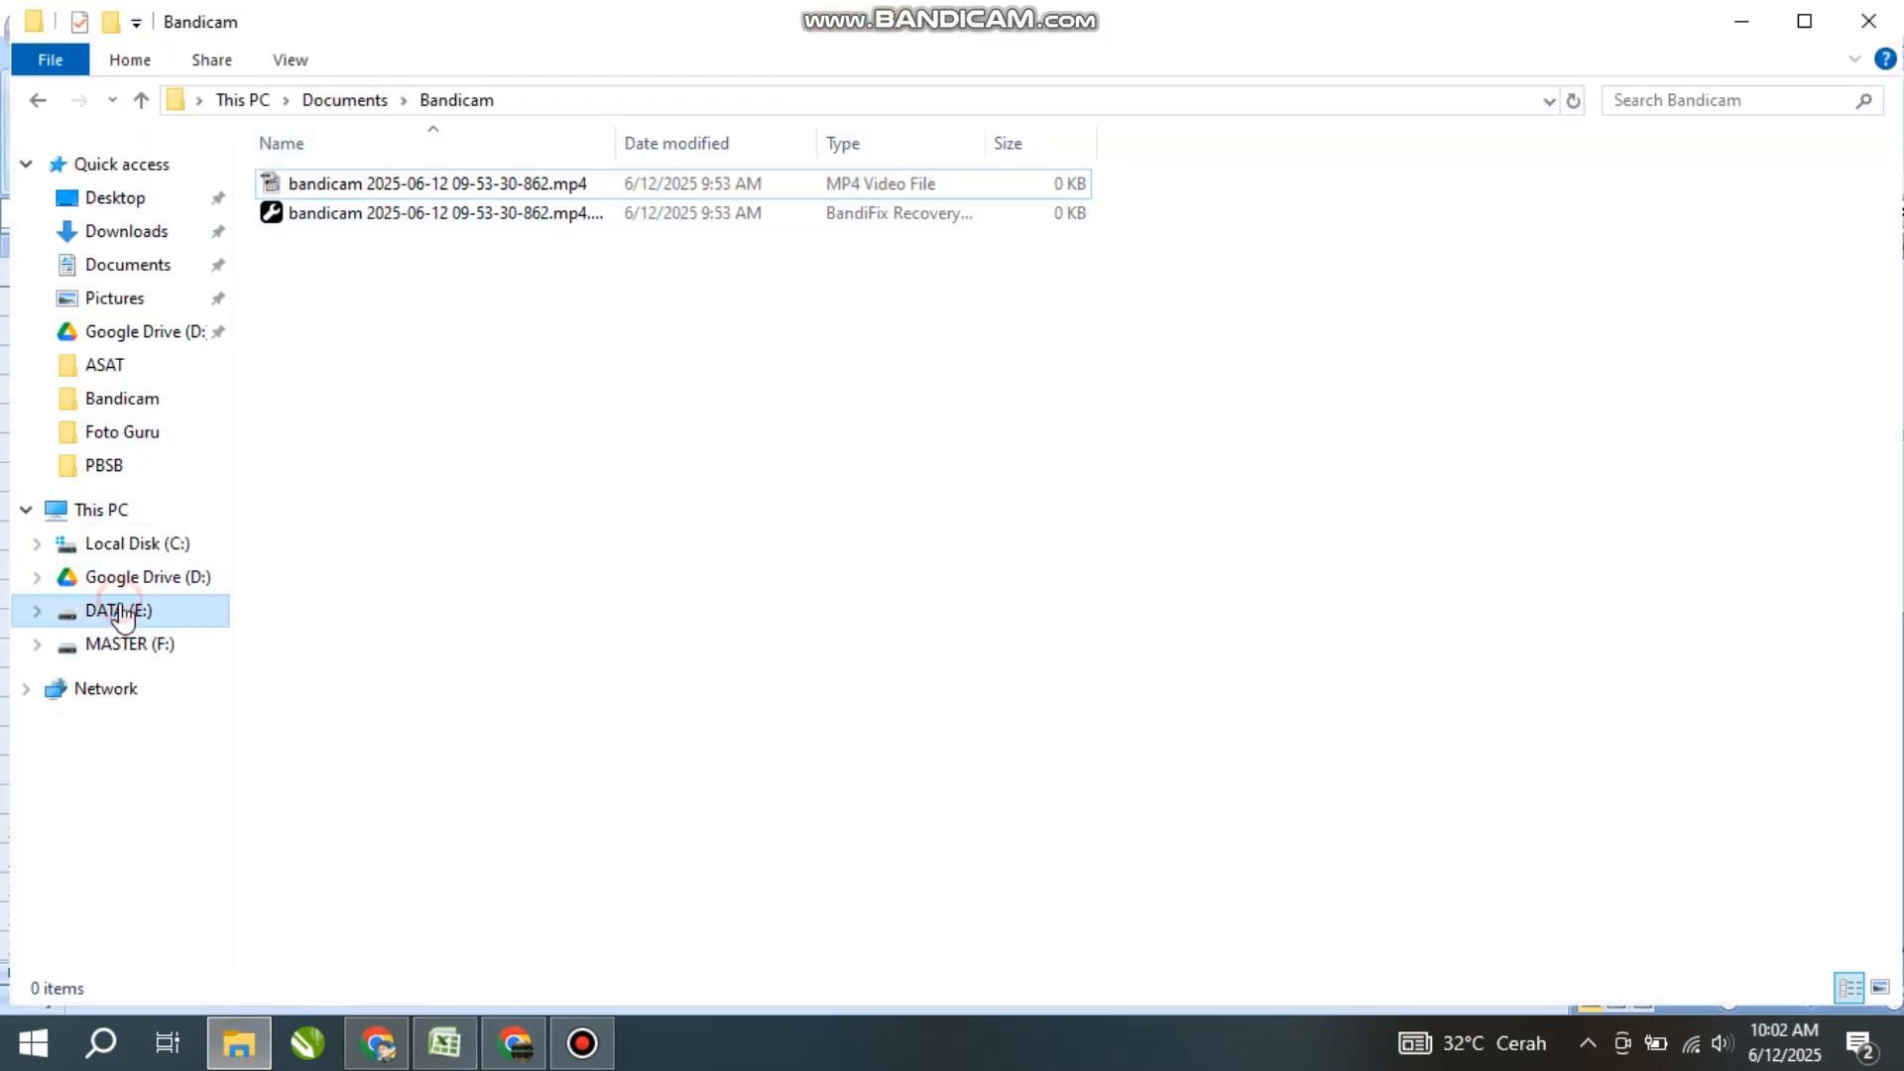
click(337, 646)
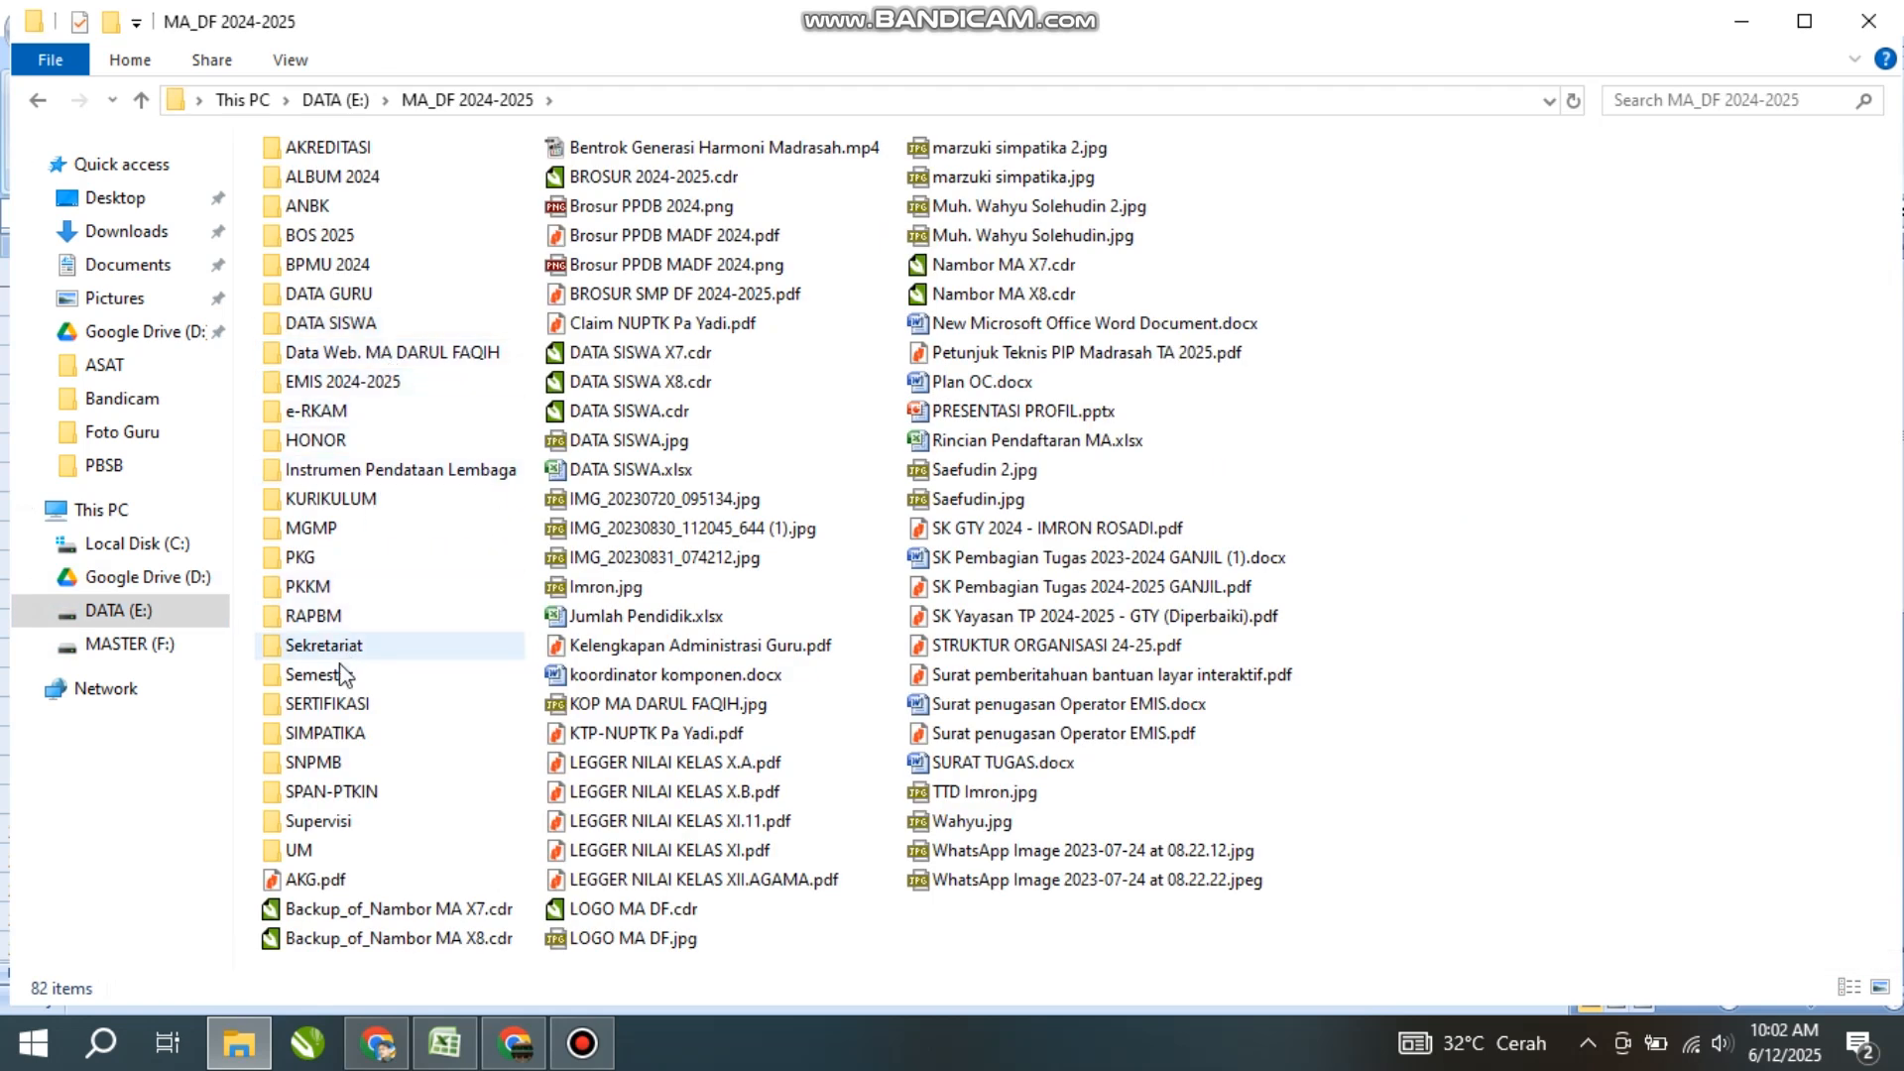
double_click(337, 674)
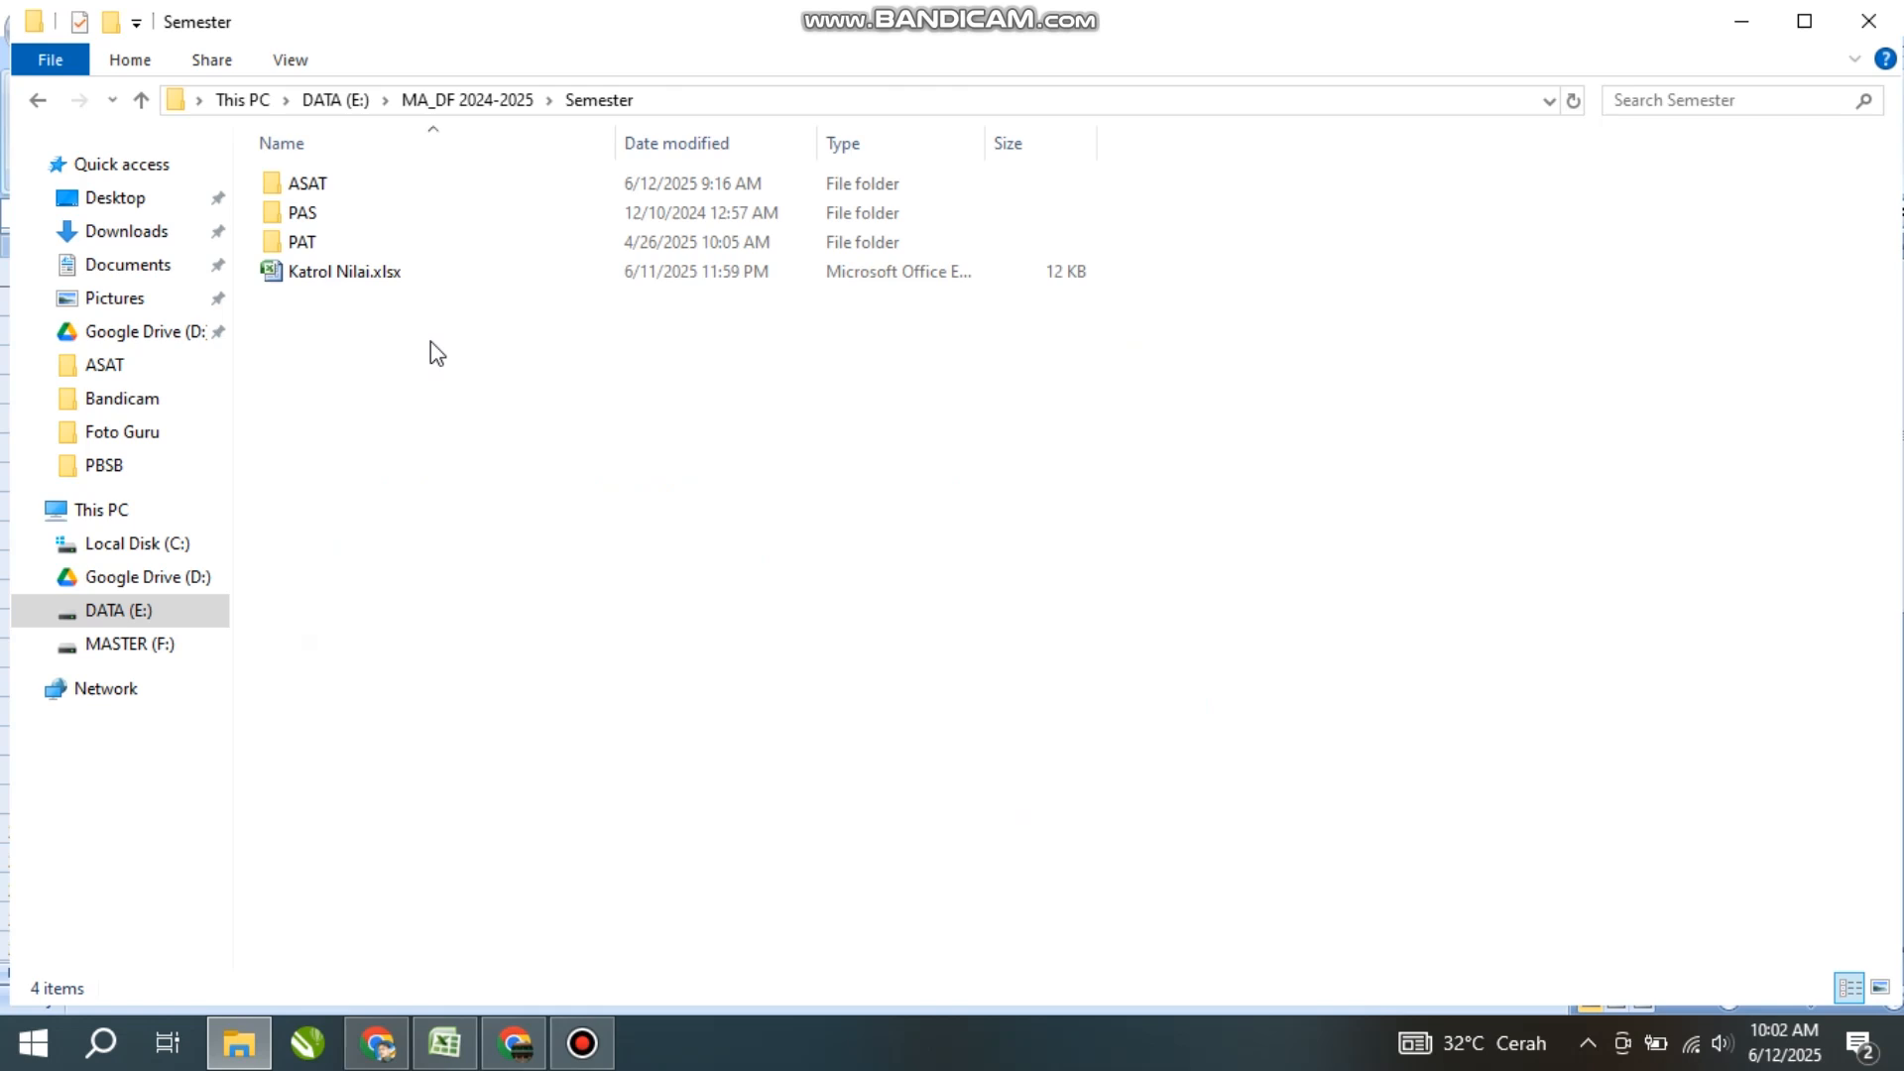
double_click(340, 189)
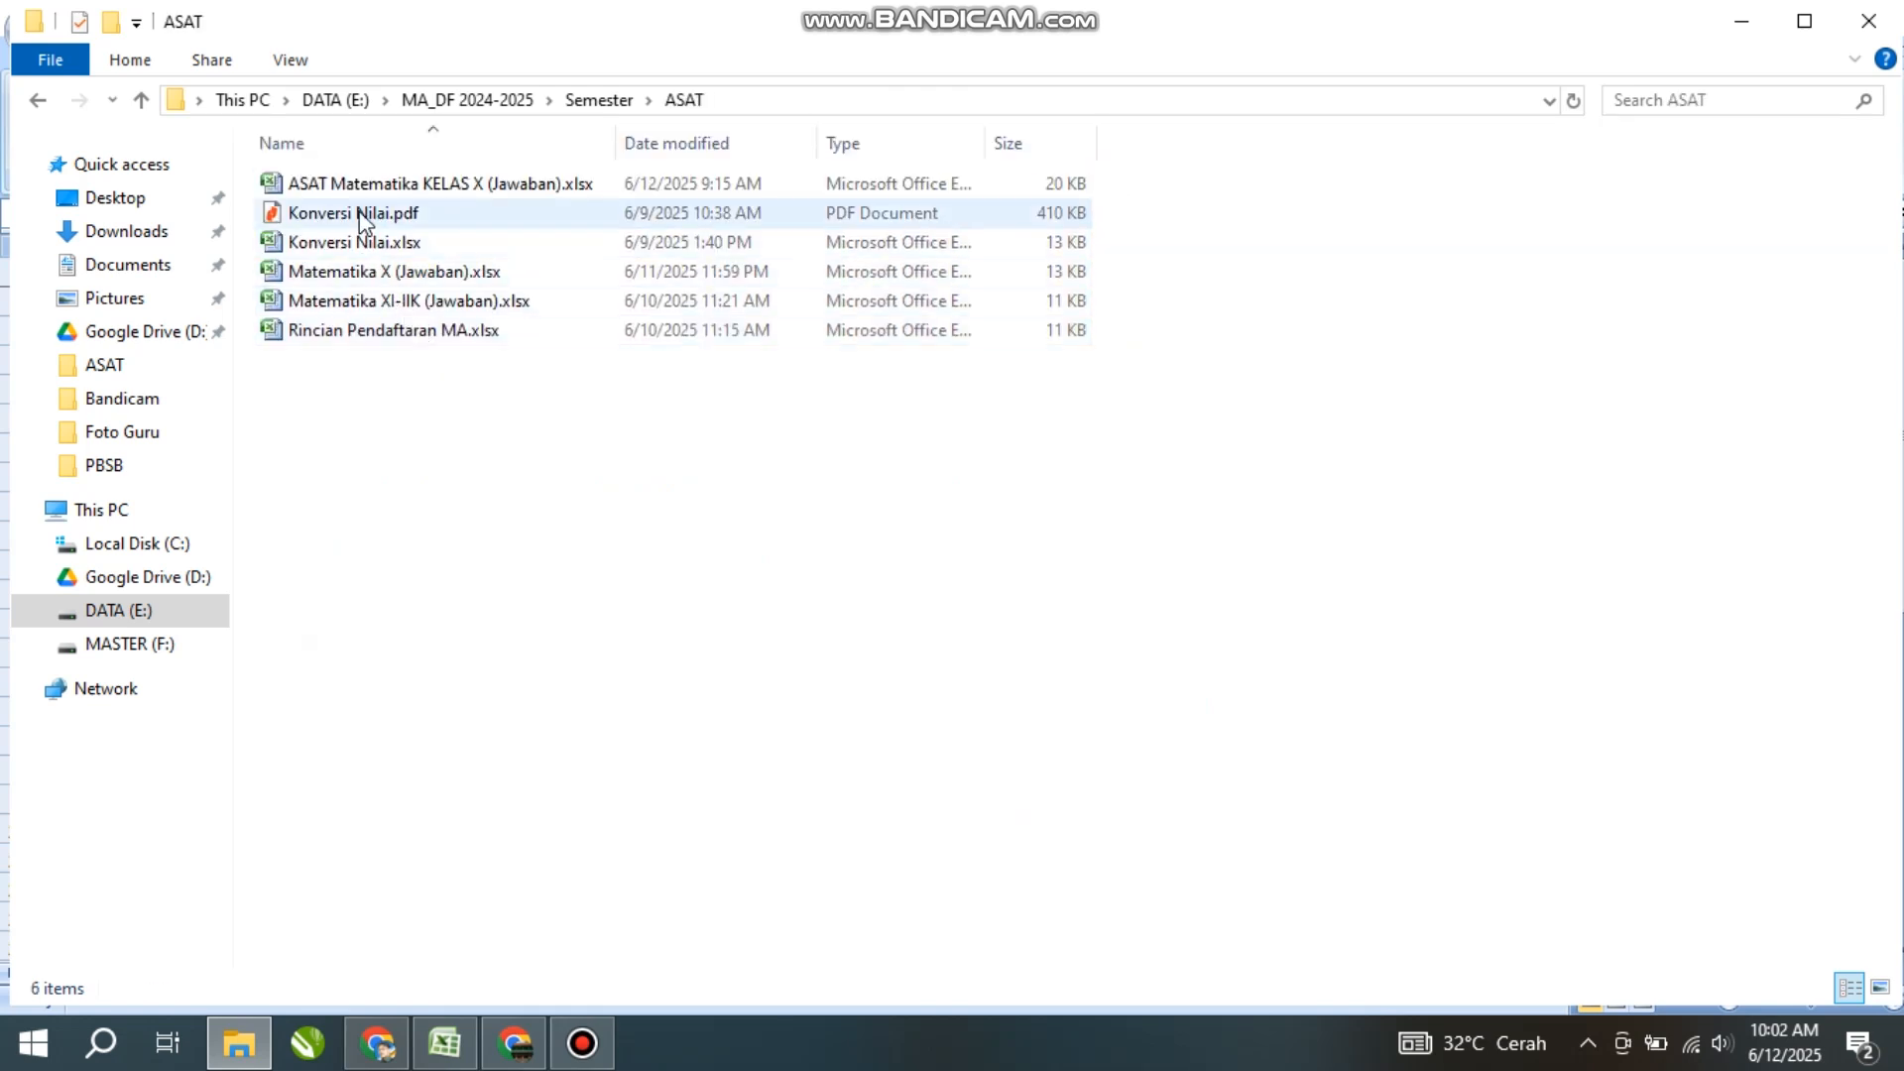
double_click(365, 214)
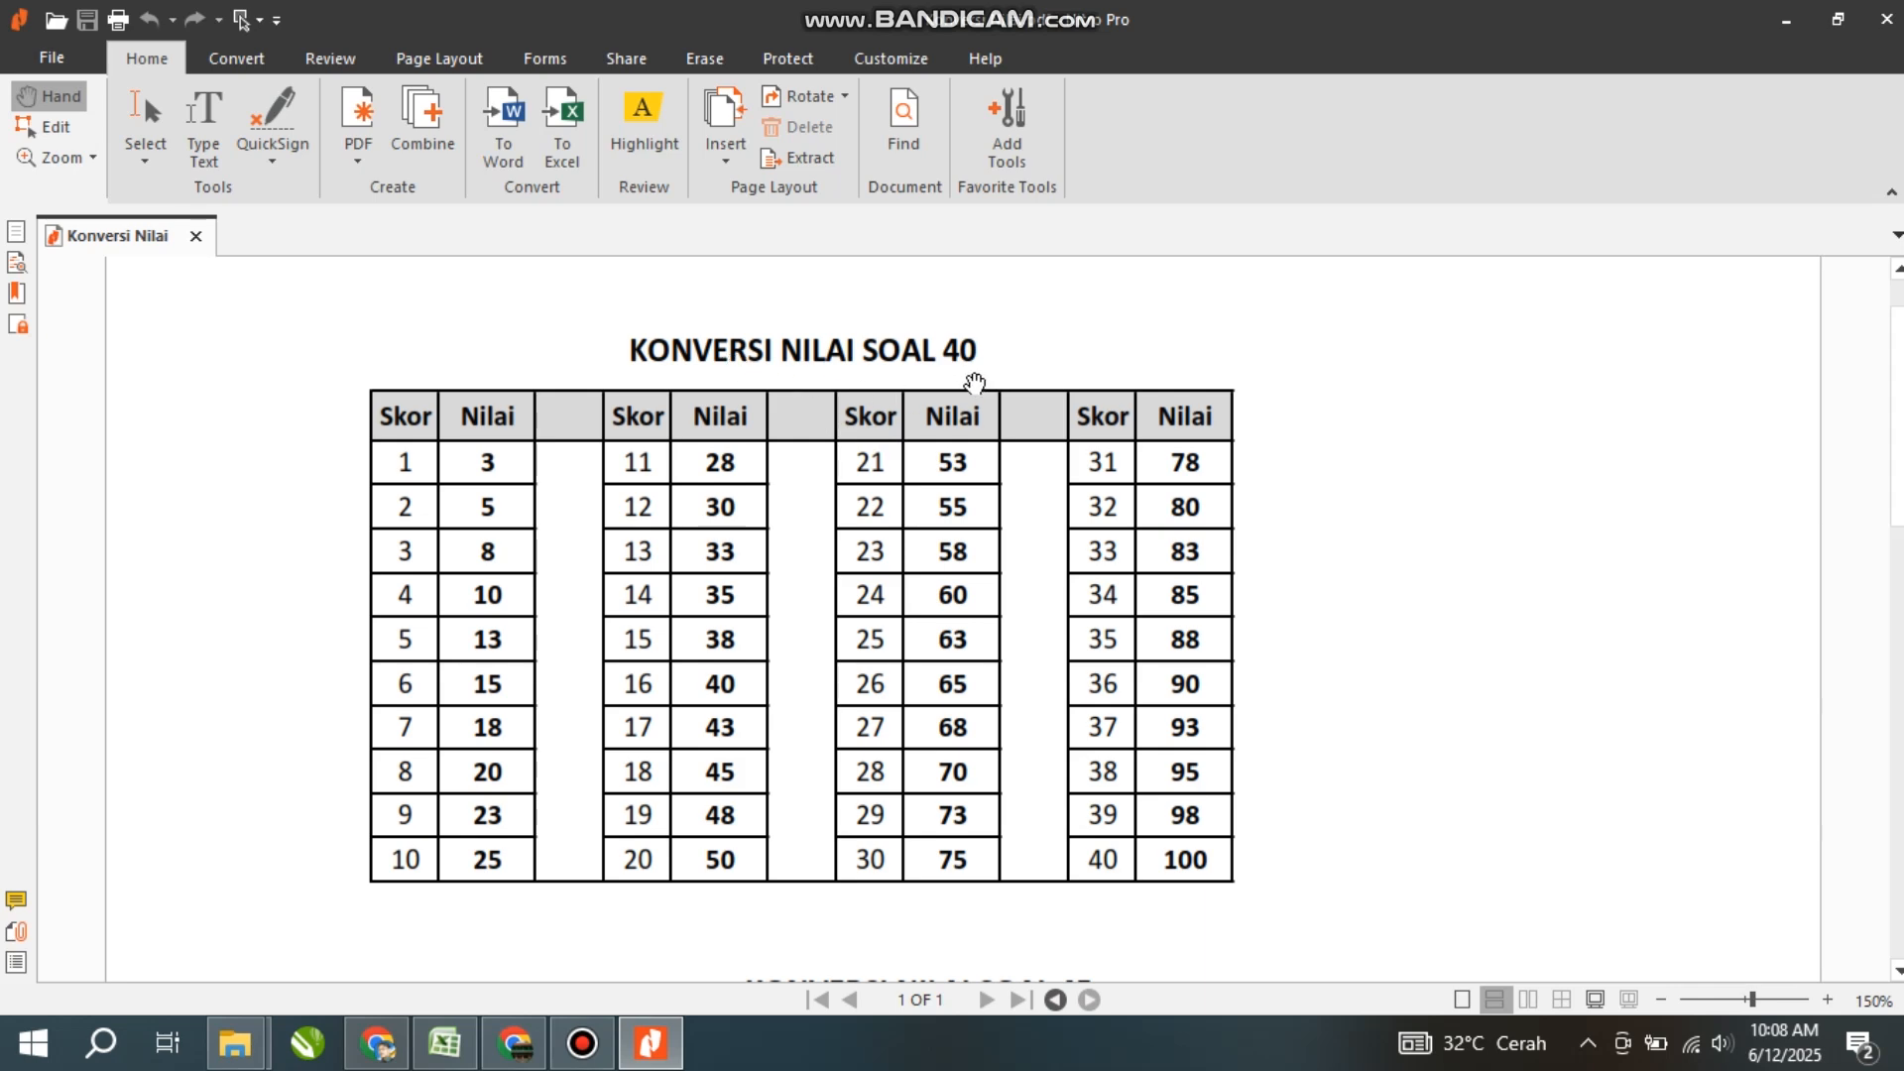
scroll(975, 383, down, 3)
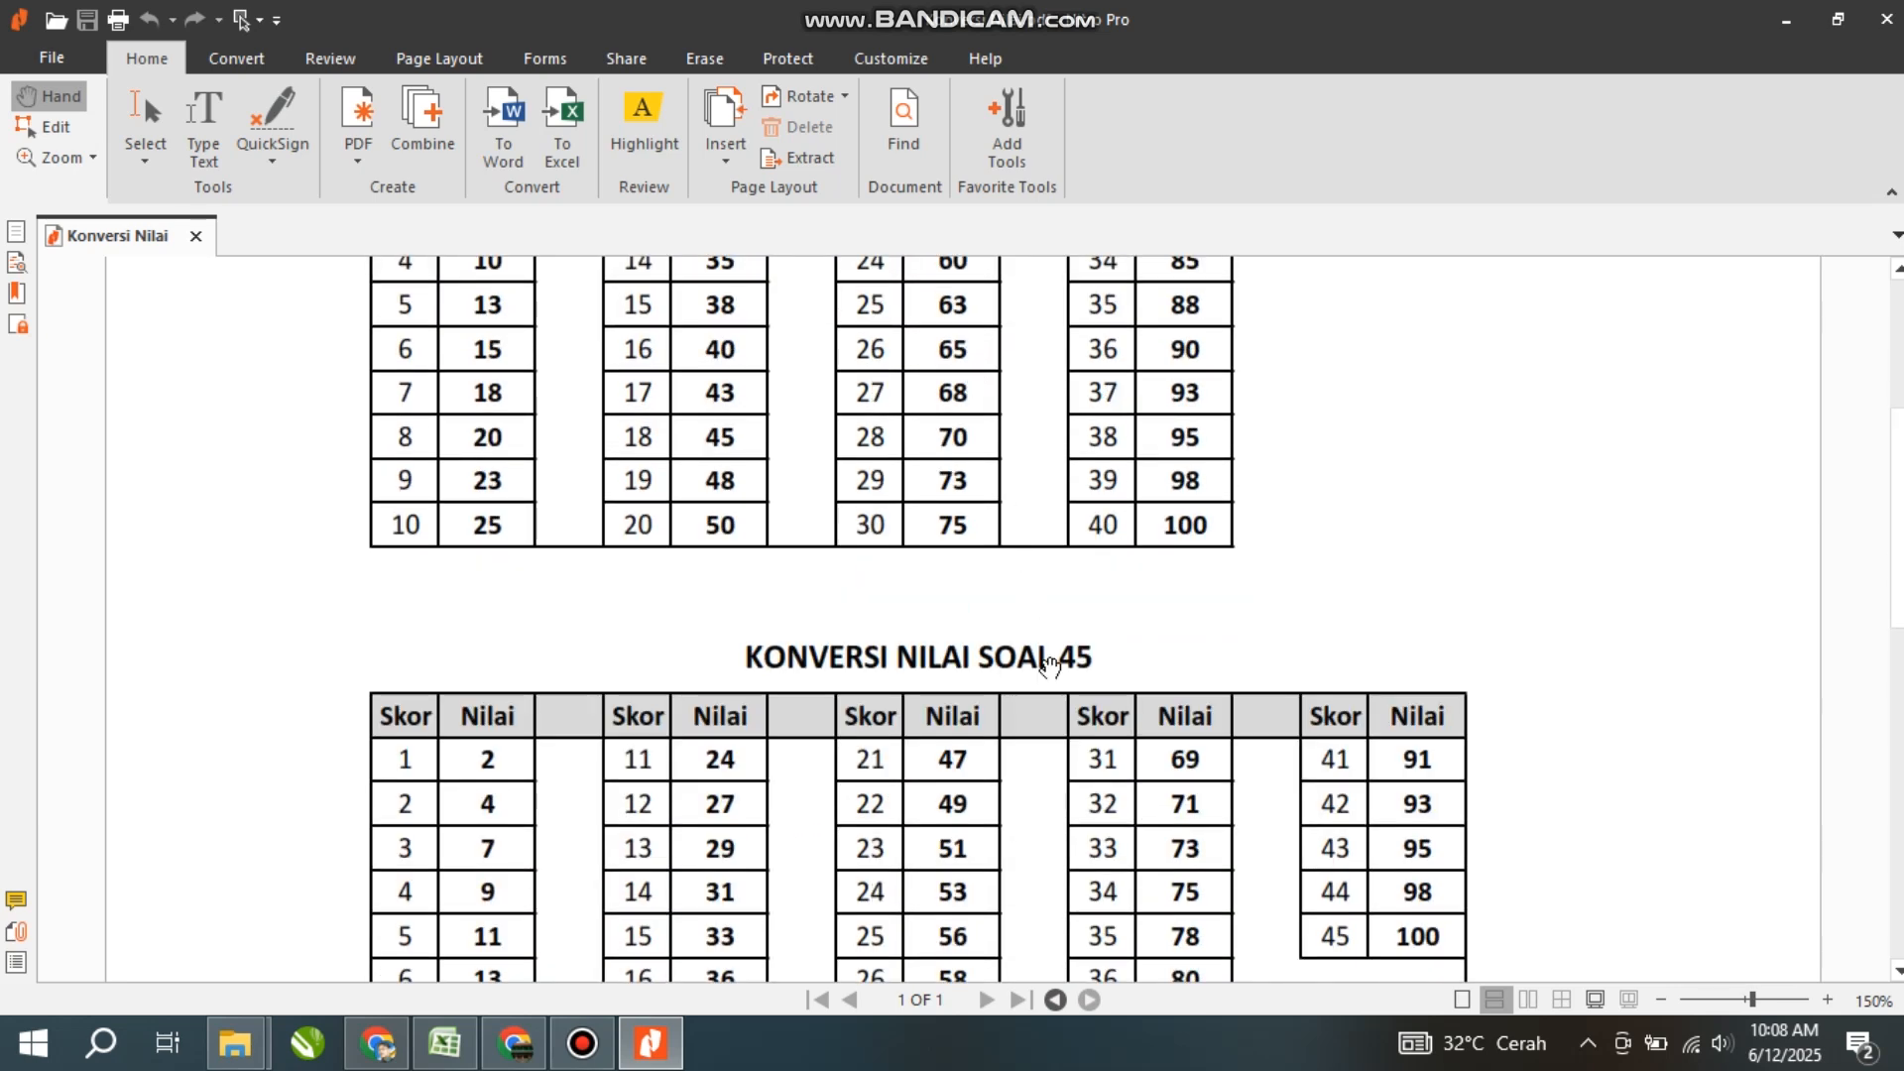
scroll(1044, 667, down, 5)
scroll(1041, 736, up, 9)
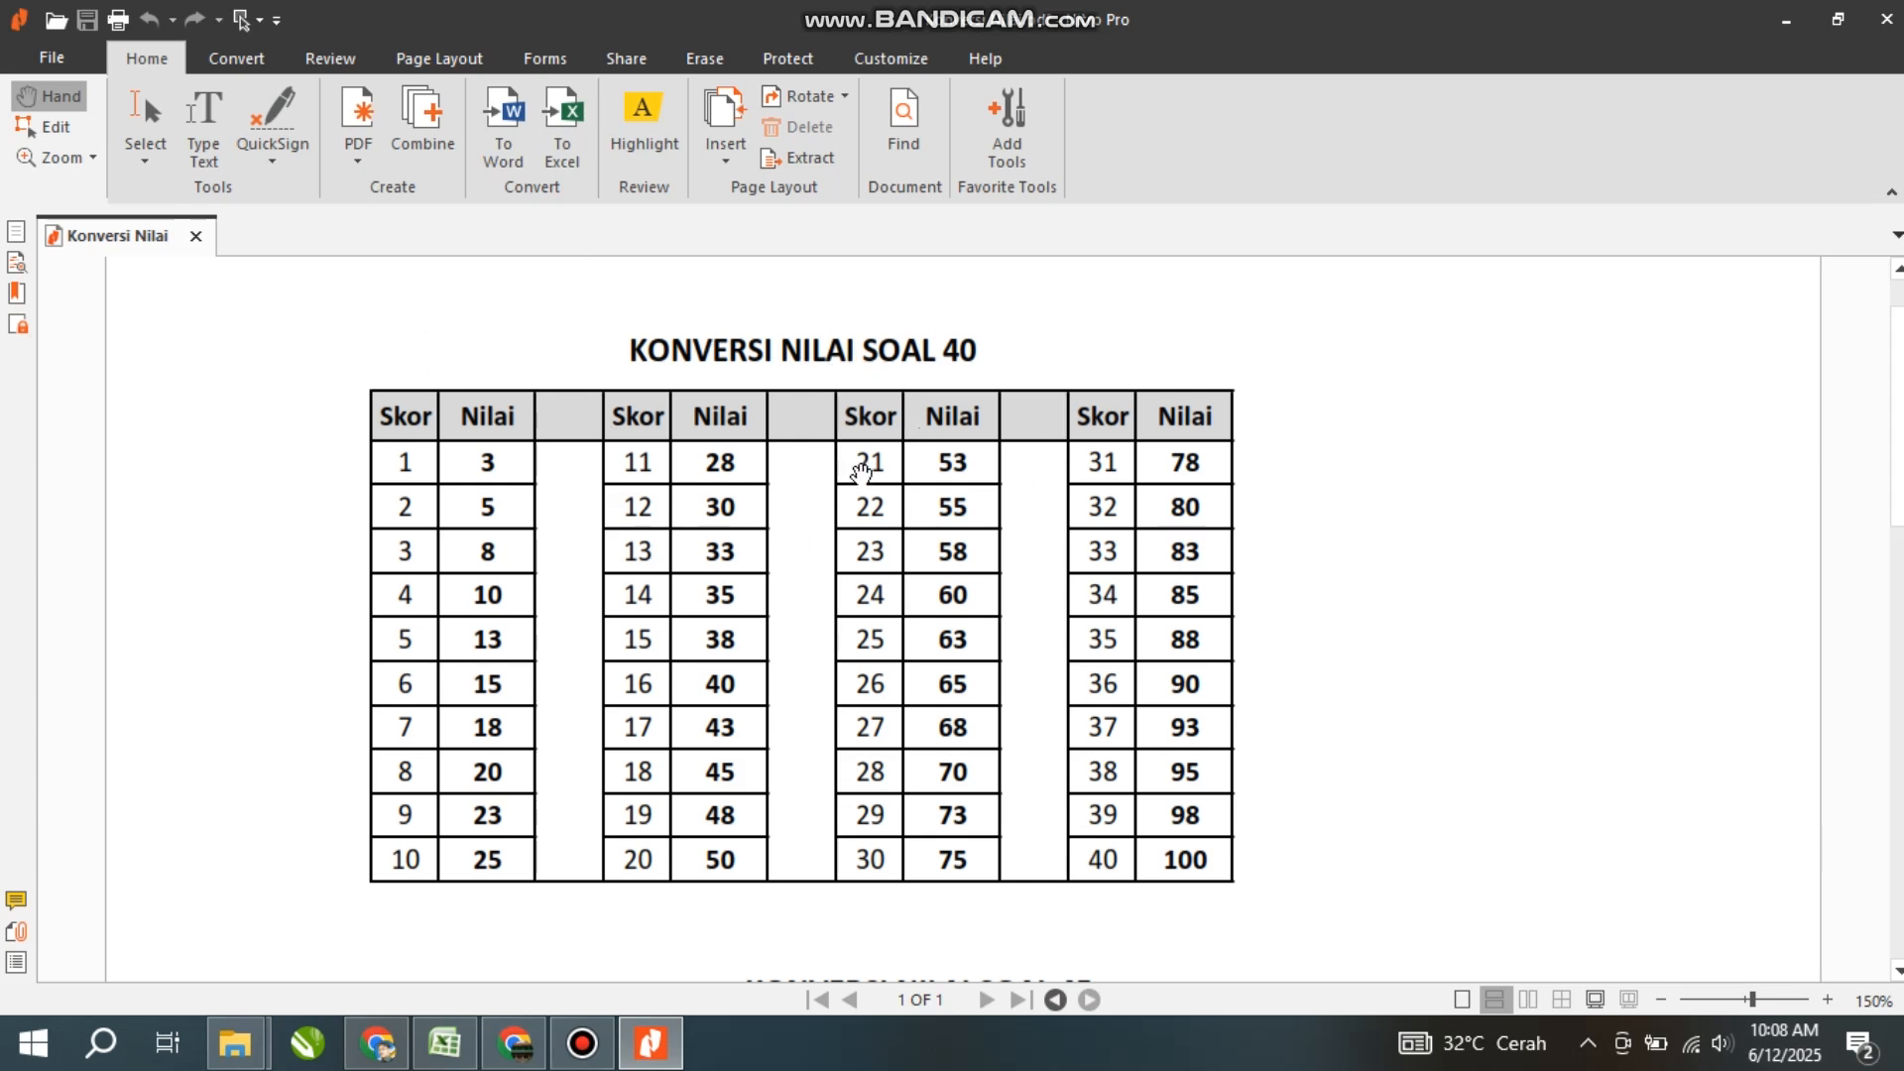
click(446, 1042)
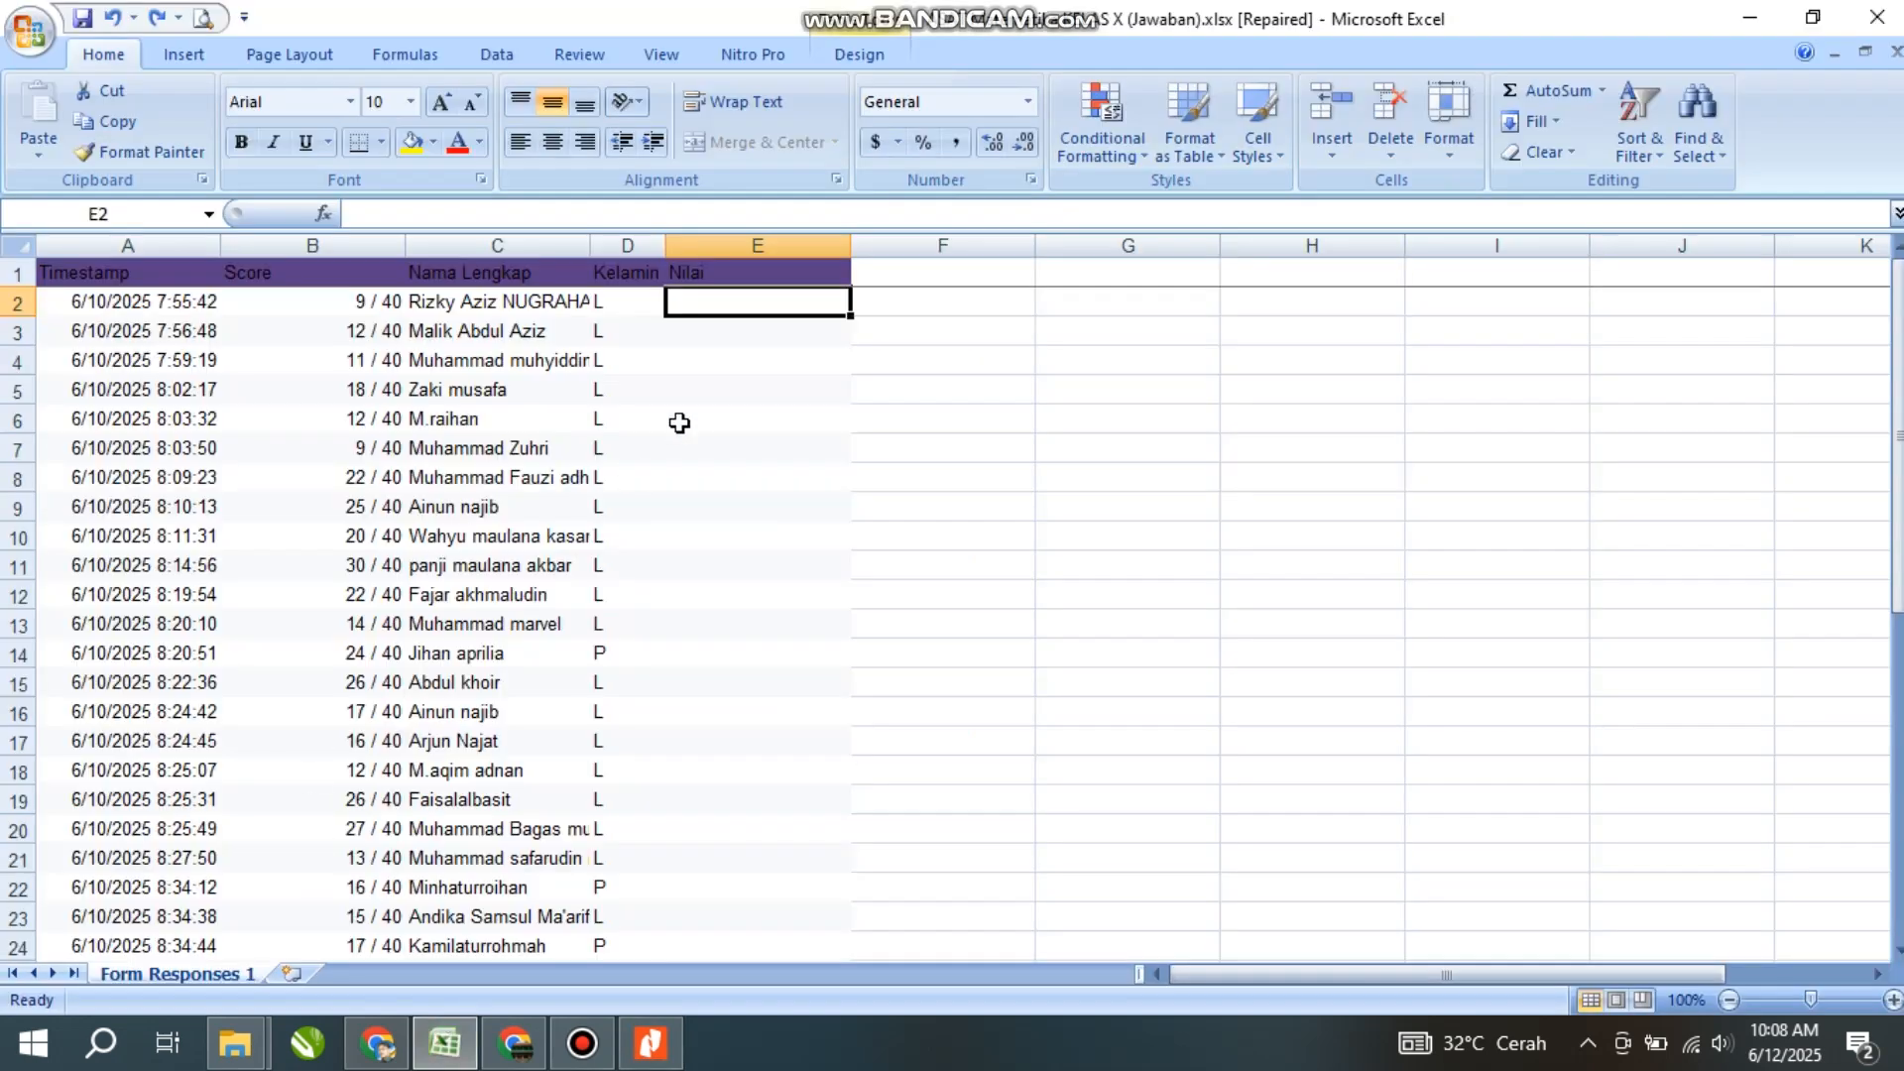
- Look up the first score in the conversion table and enter grade 23 in E2
click(360, 301)
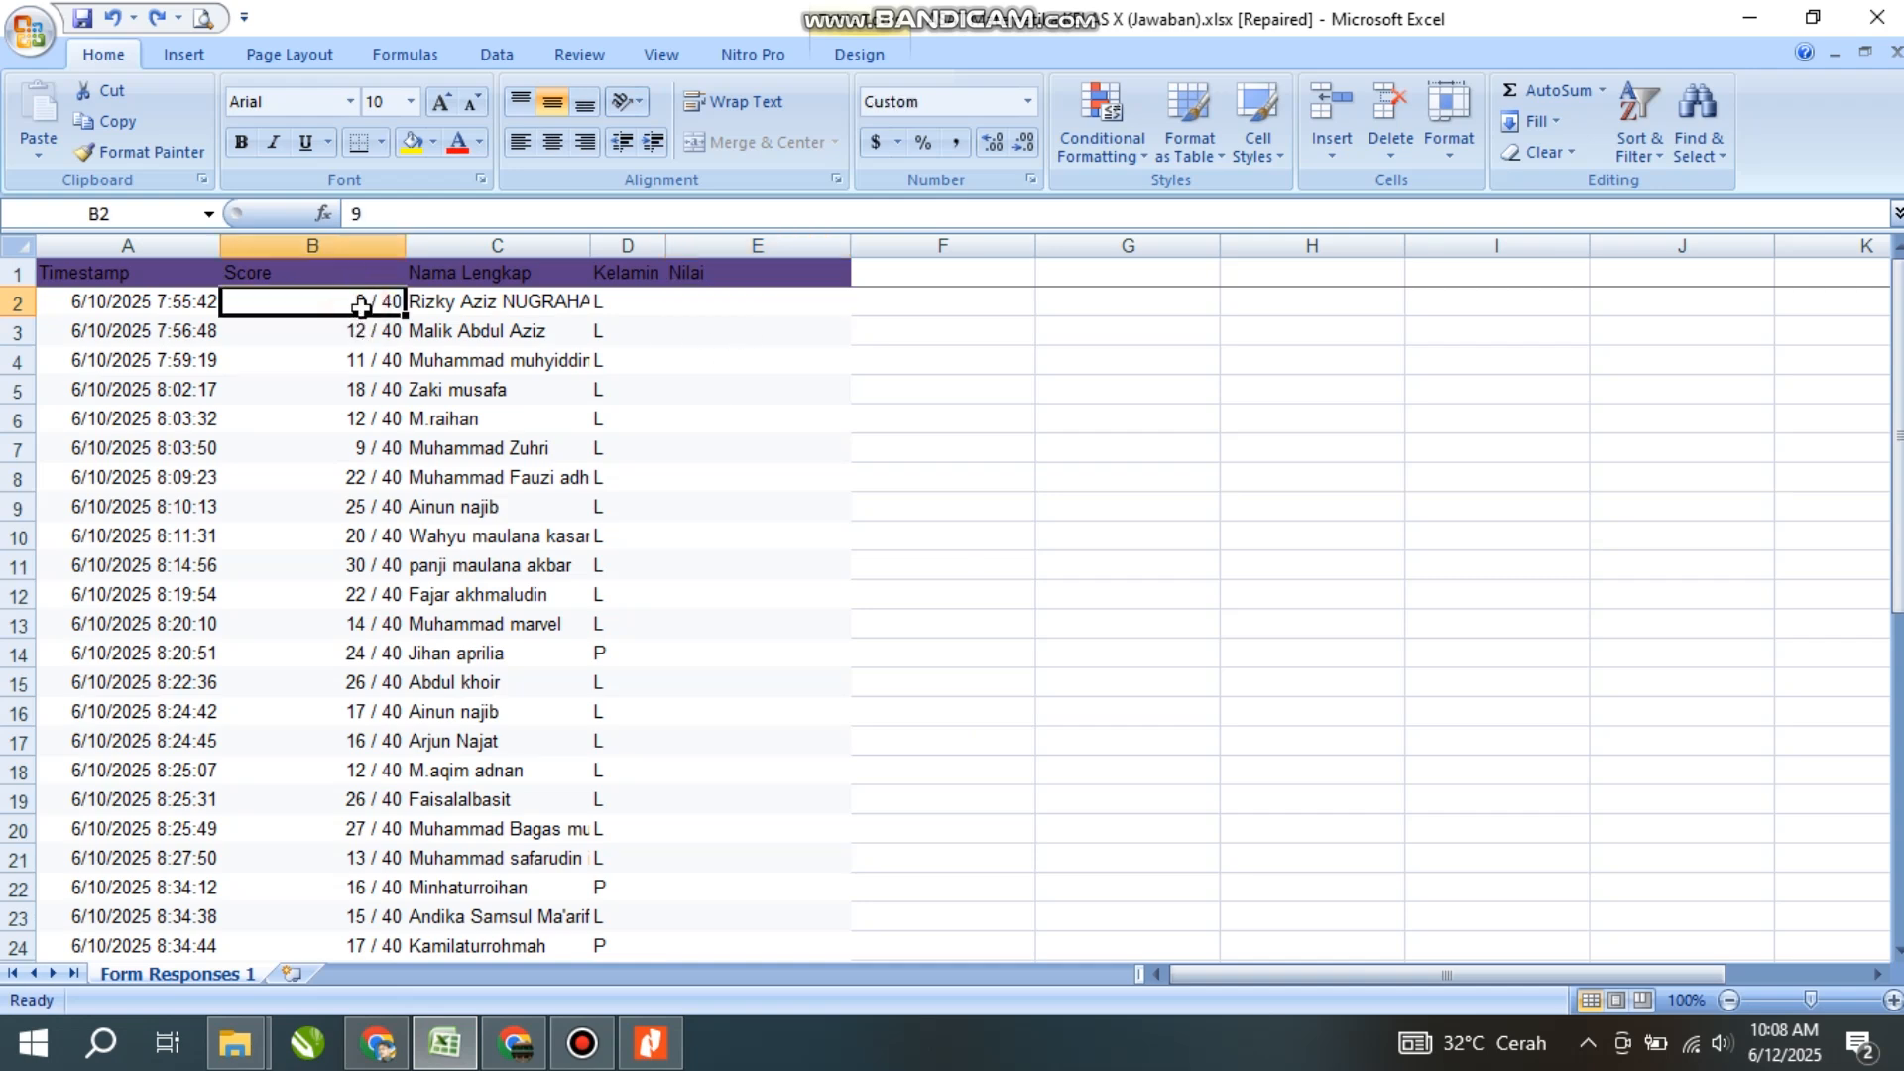
click(663, 1055)
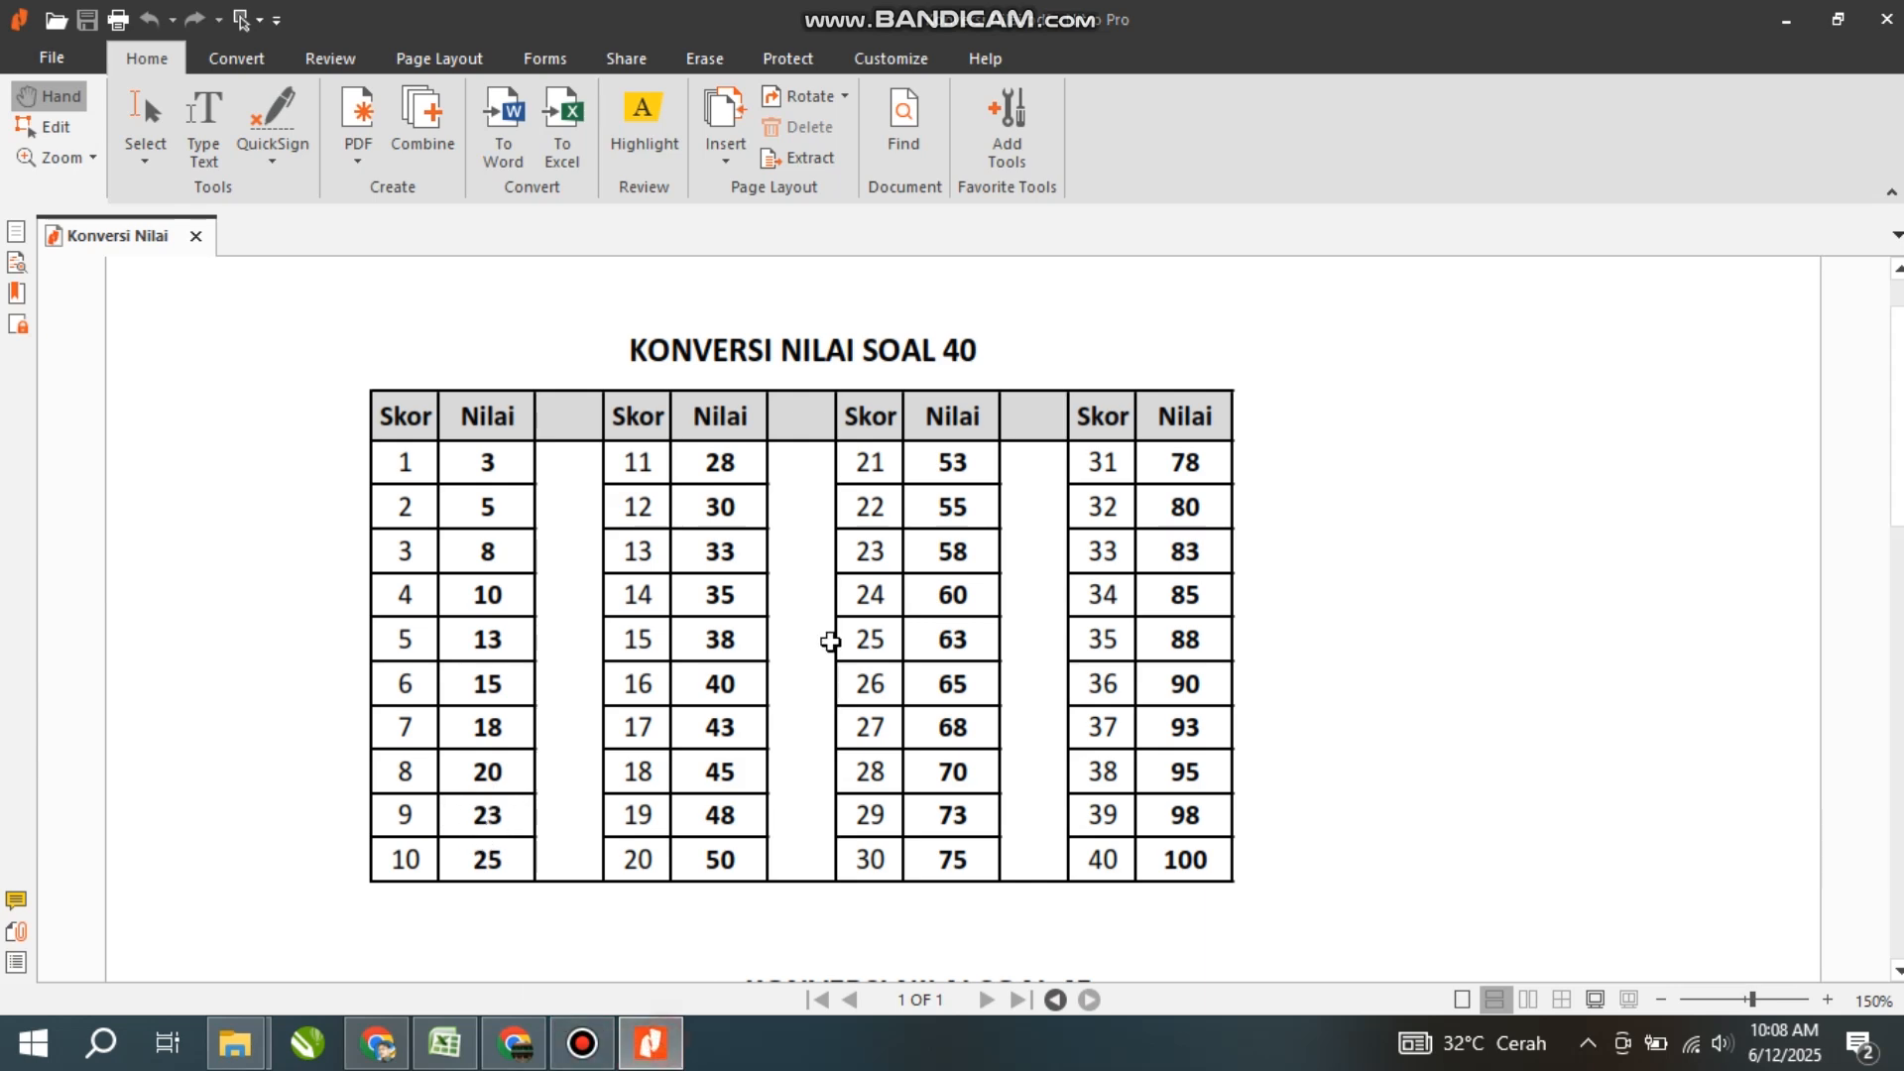
key(alt+Tab)
click(675, 301)
text(23)
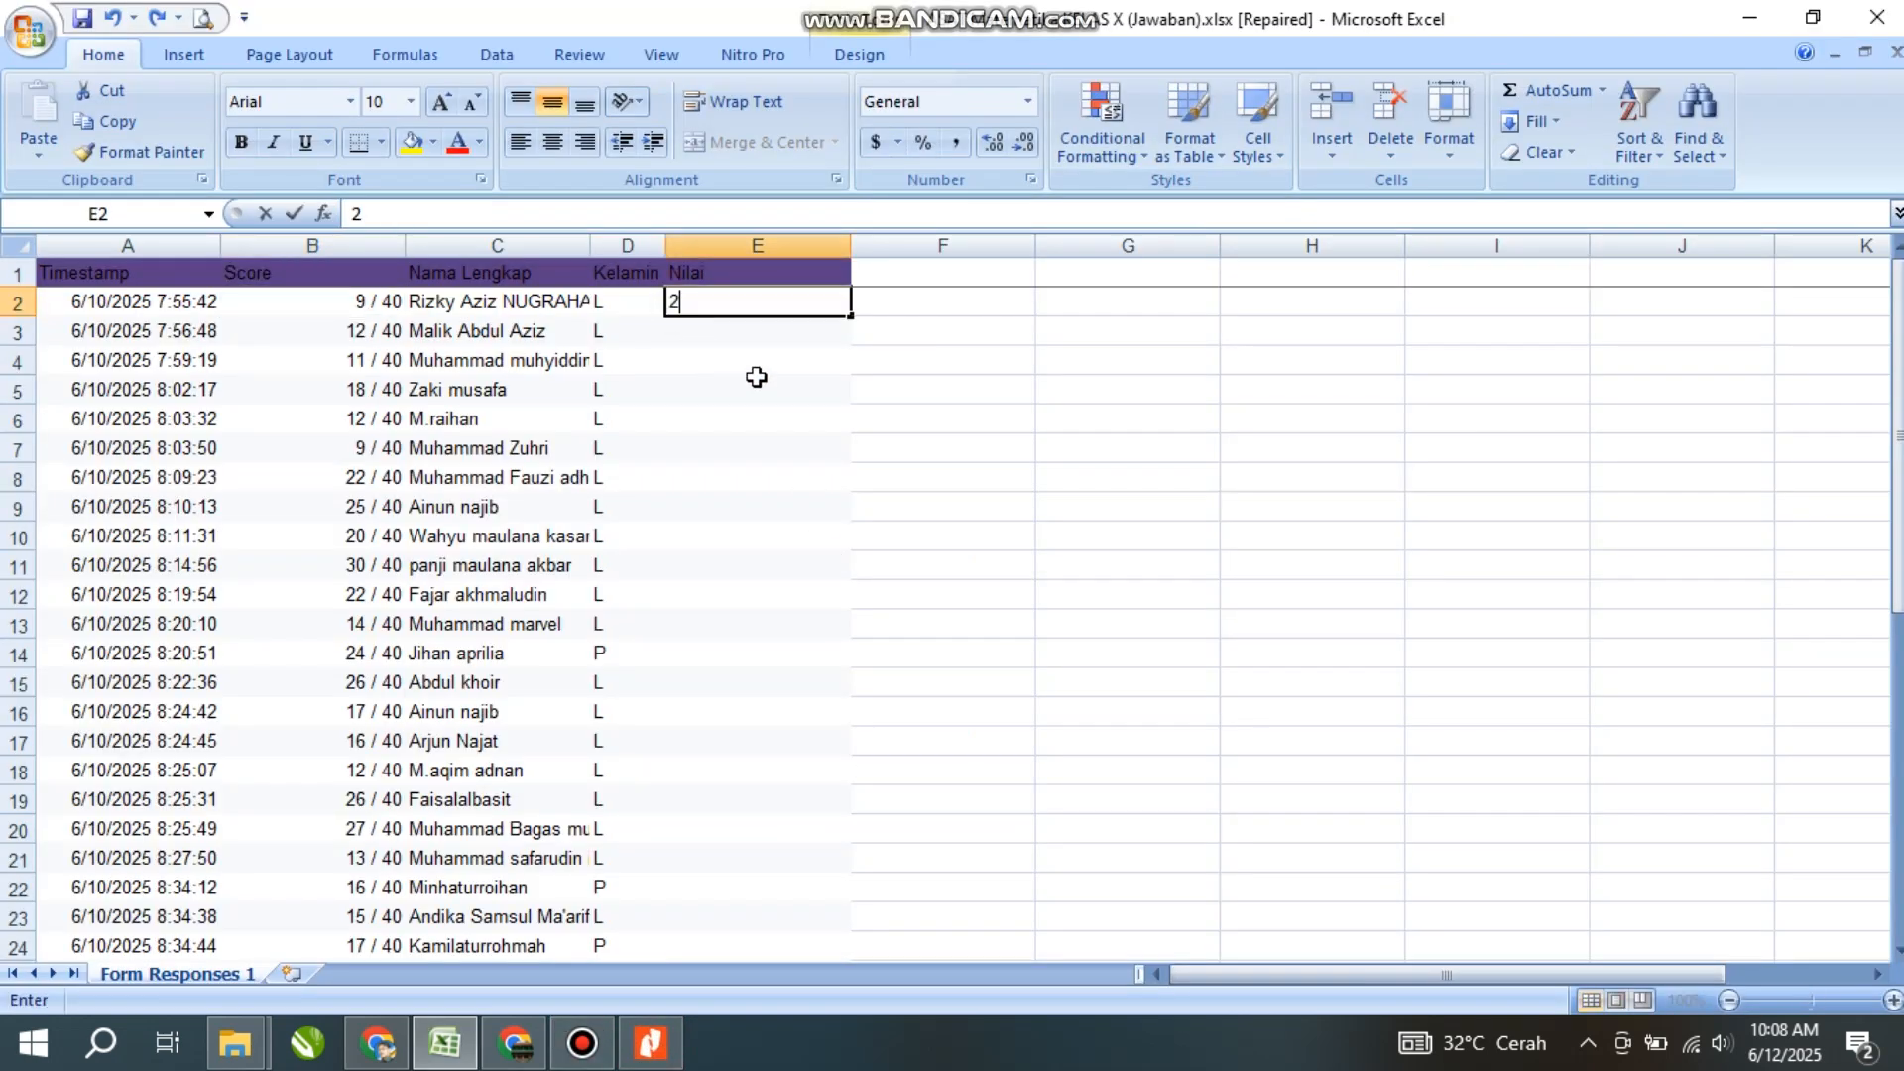
key(Return)
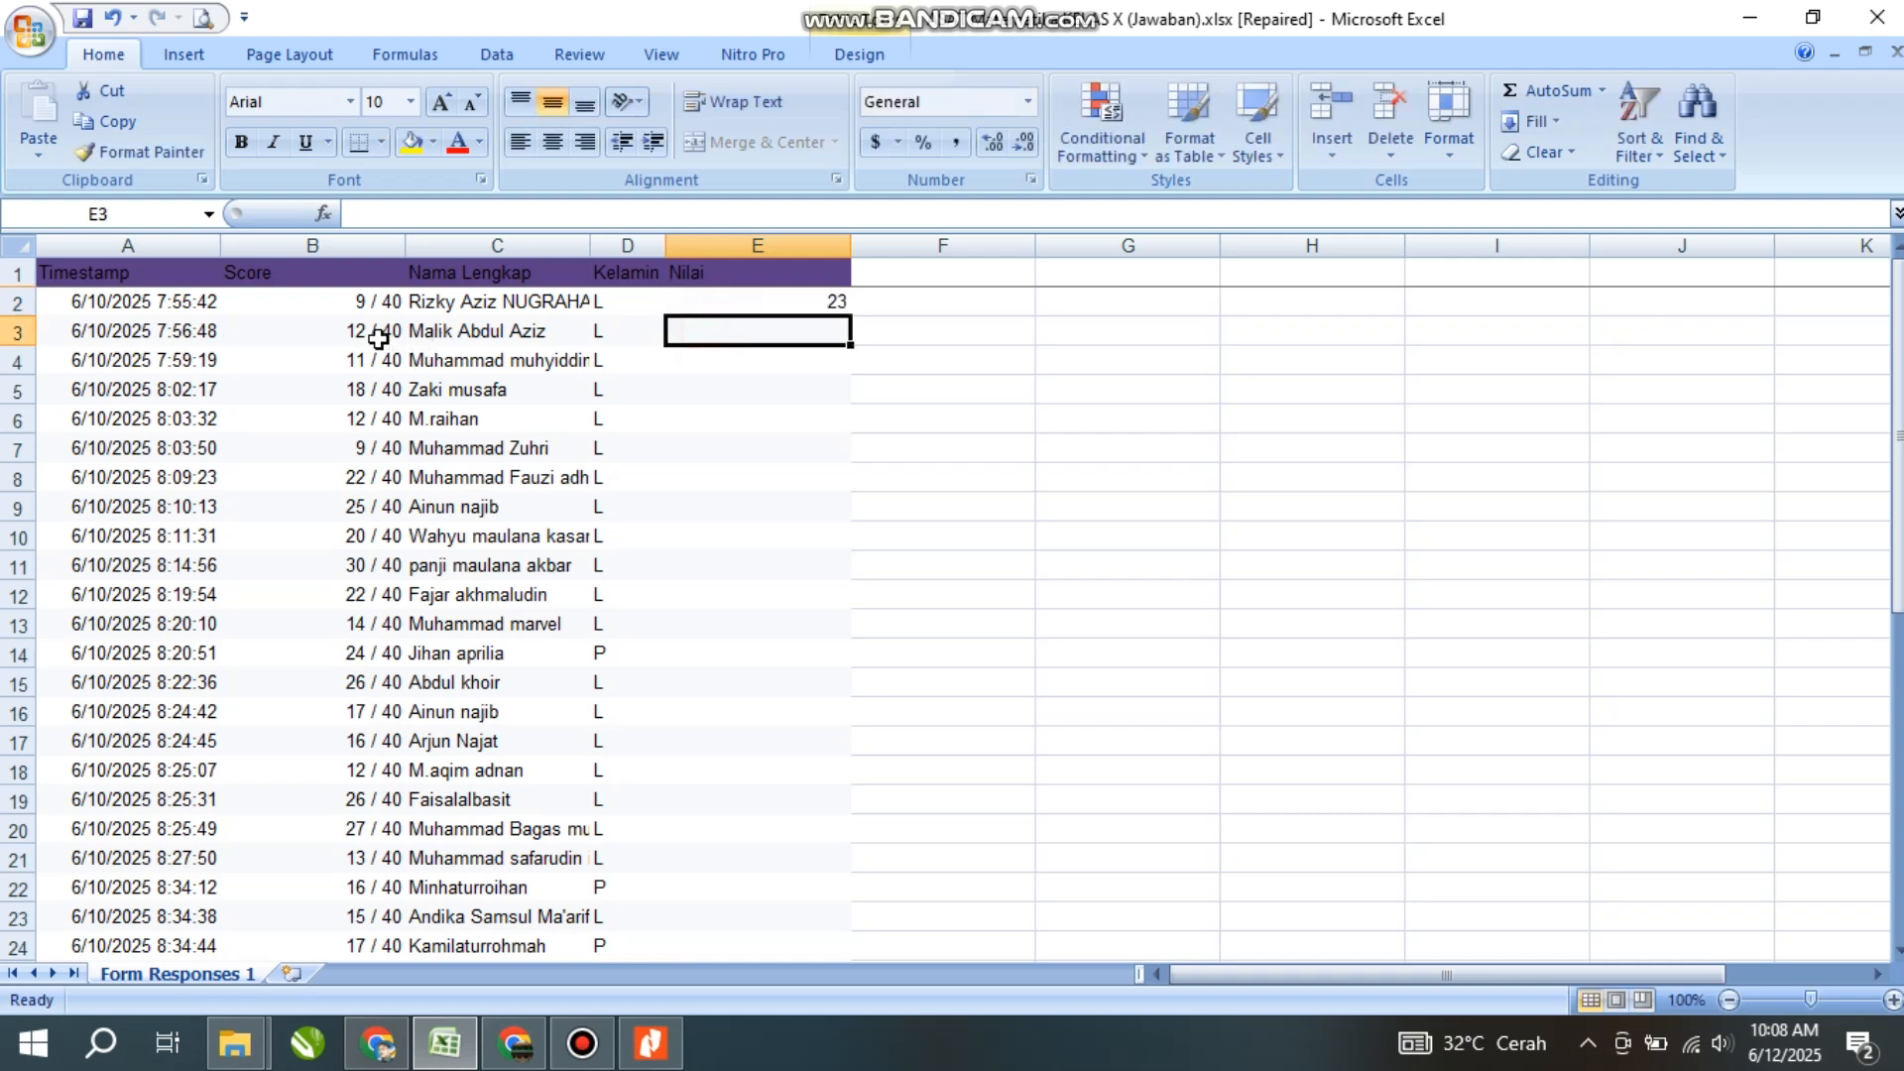
- Enter converted grades 30, 28 and 45 in E3:E5
click(651, 1044)
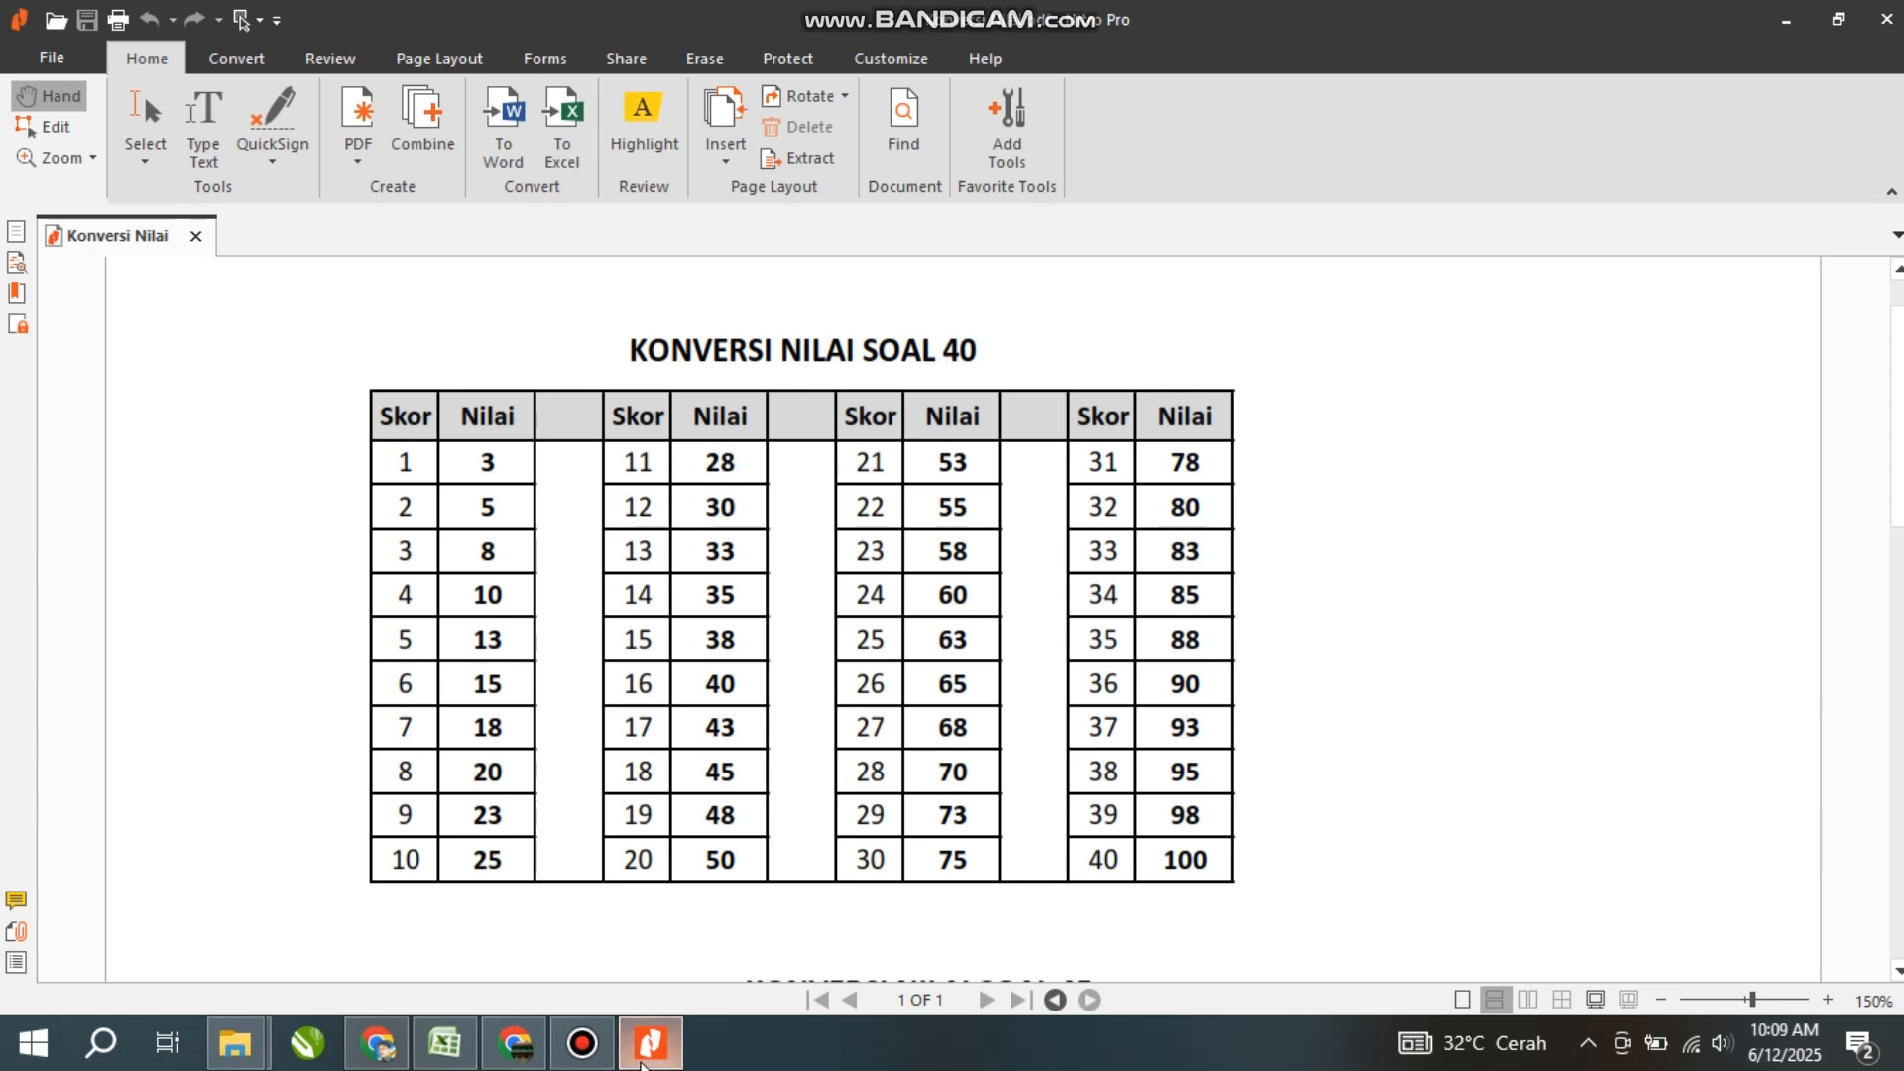
key(alt+Tab)
text(30)
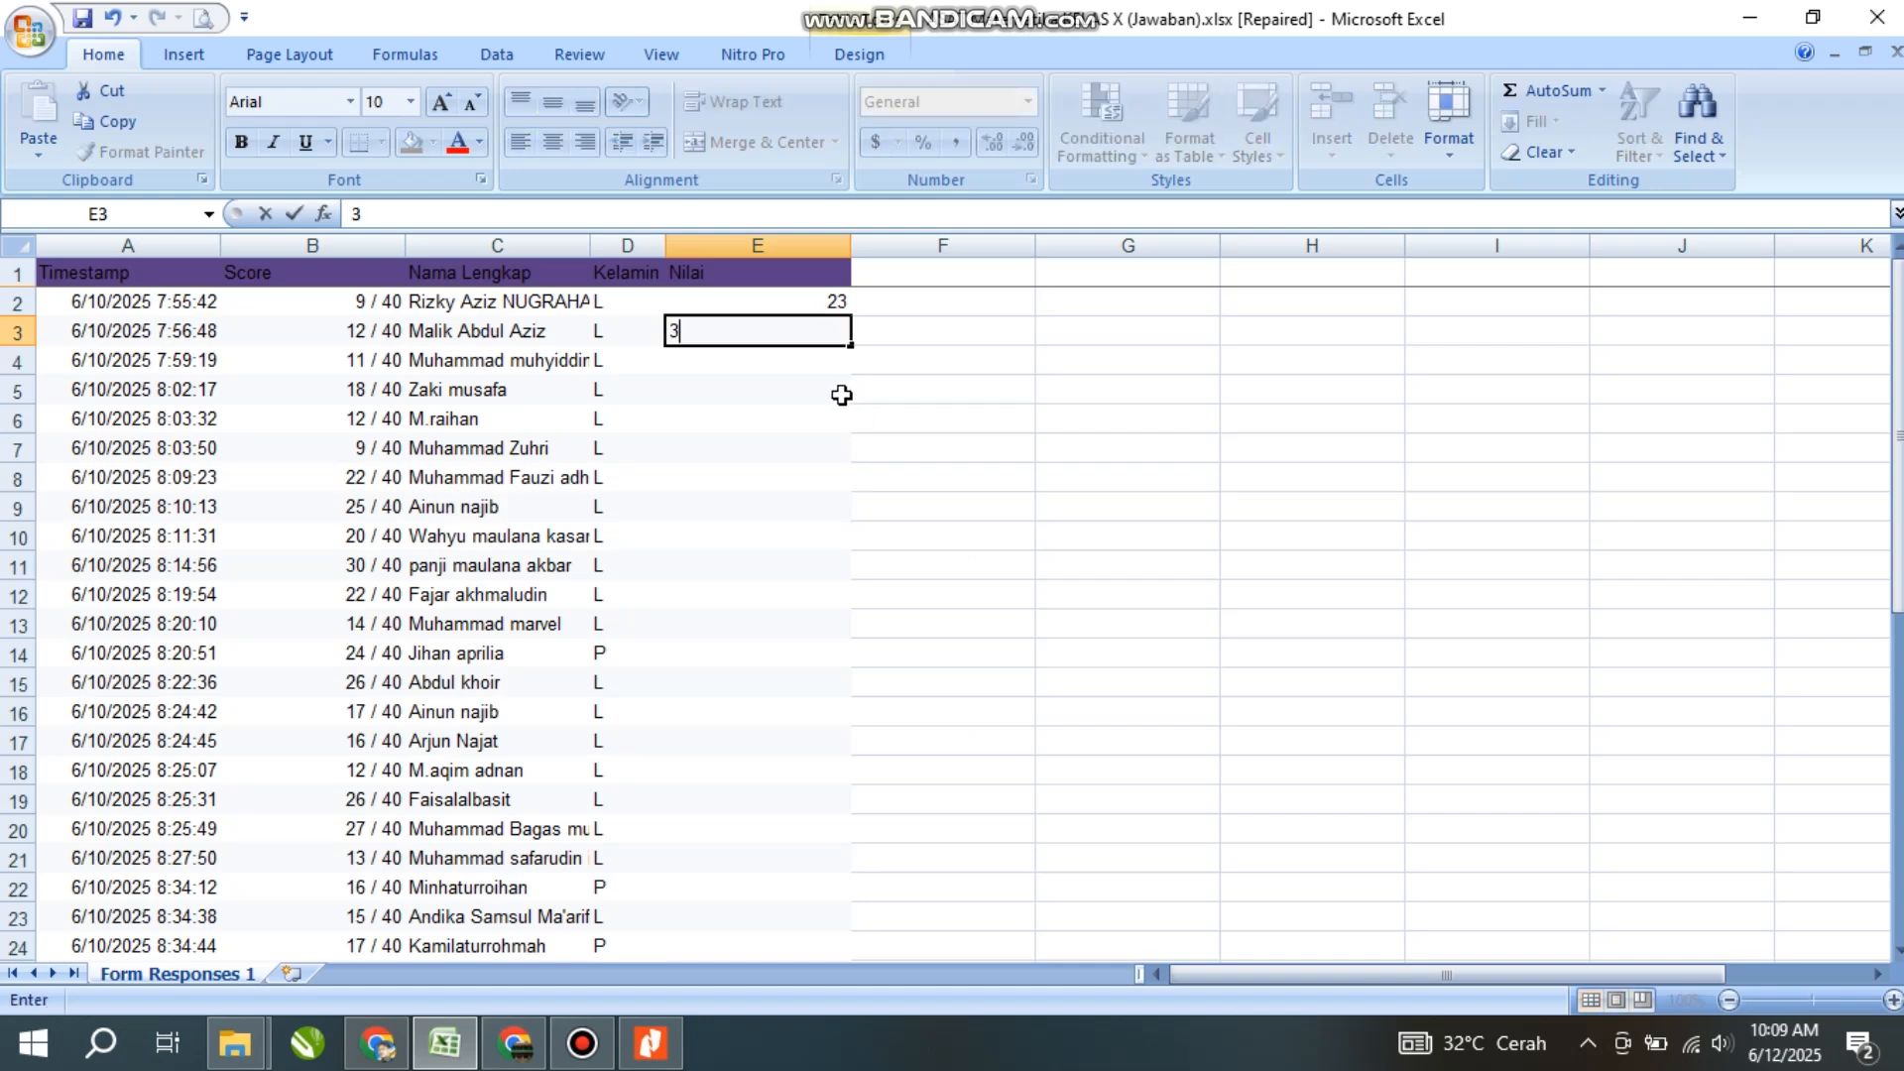
key(Return)
text(28)
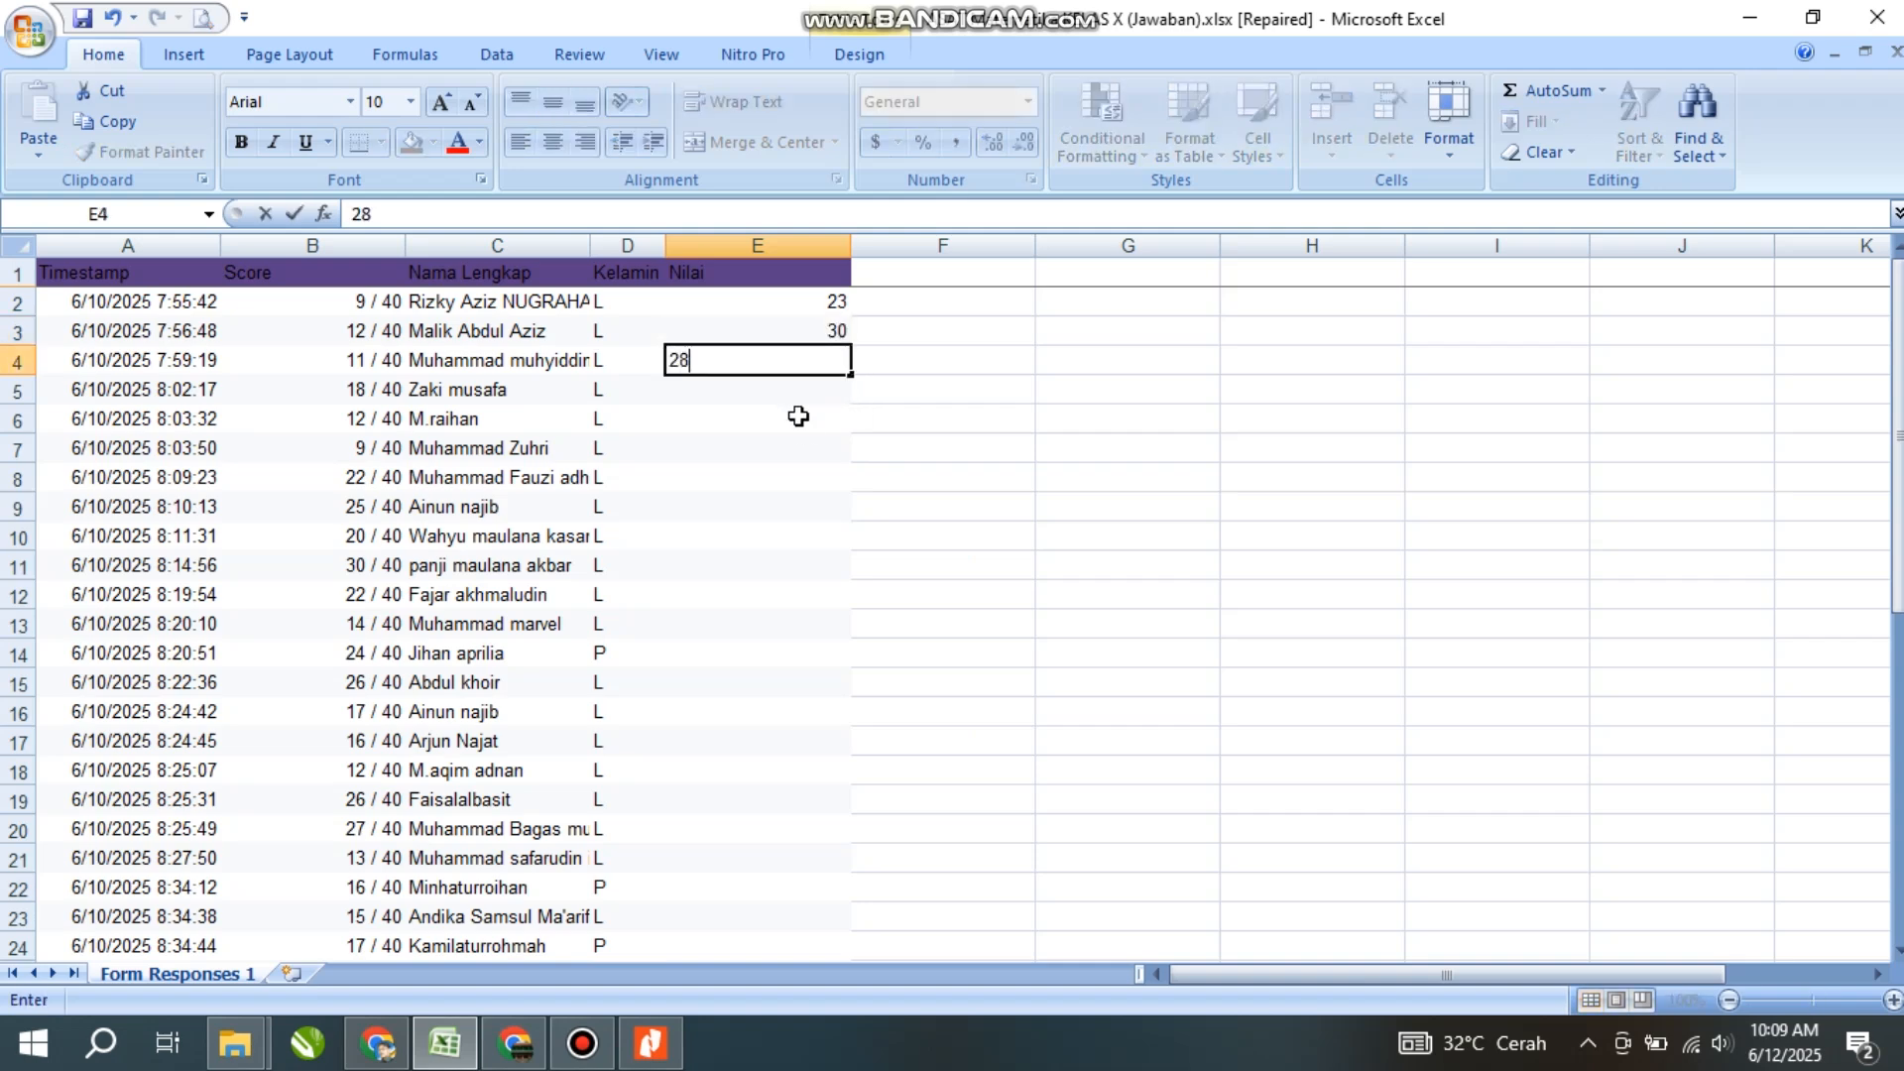
key(Return)
text(45)
click(759, 441)
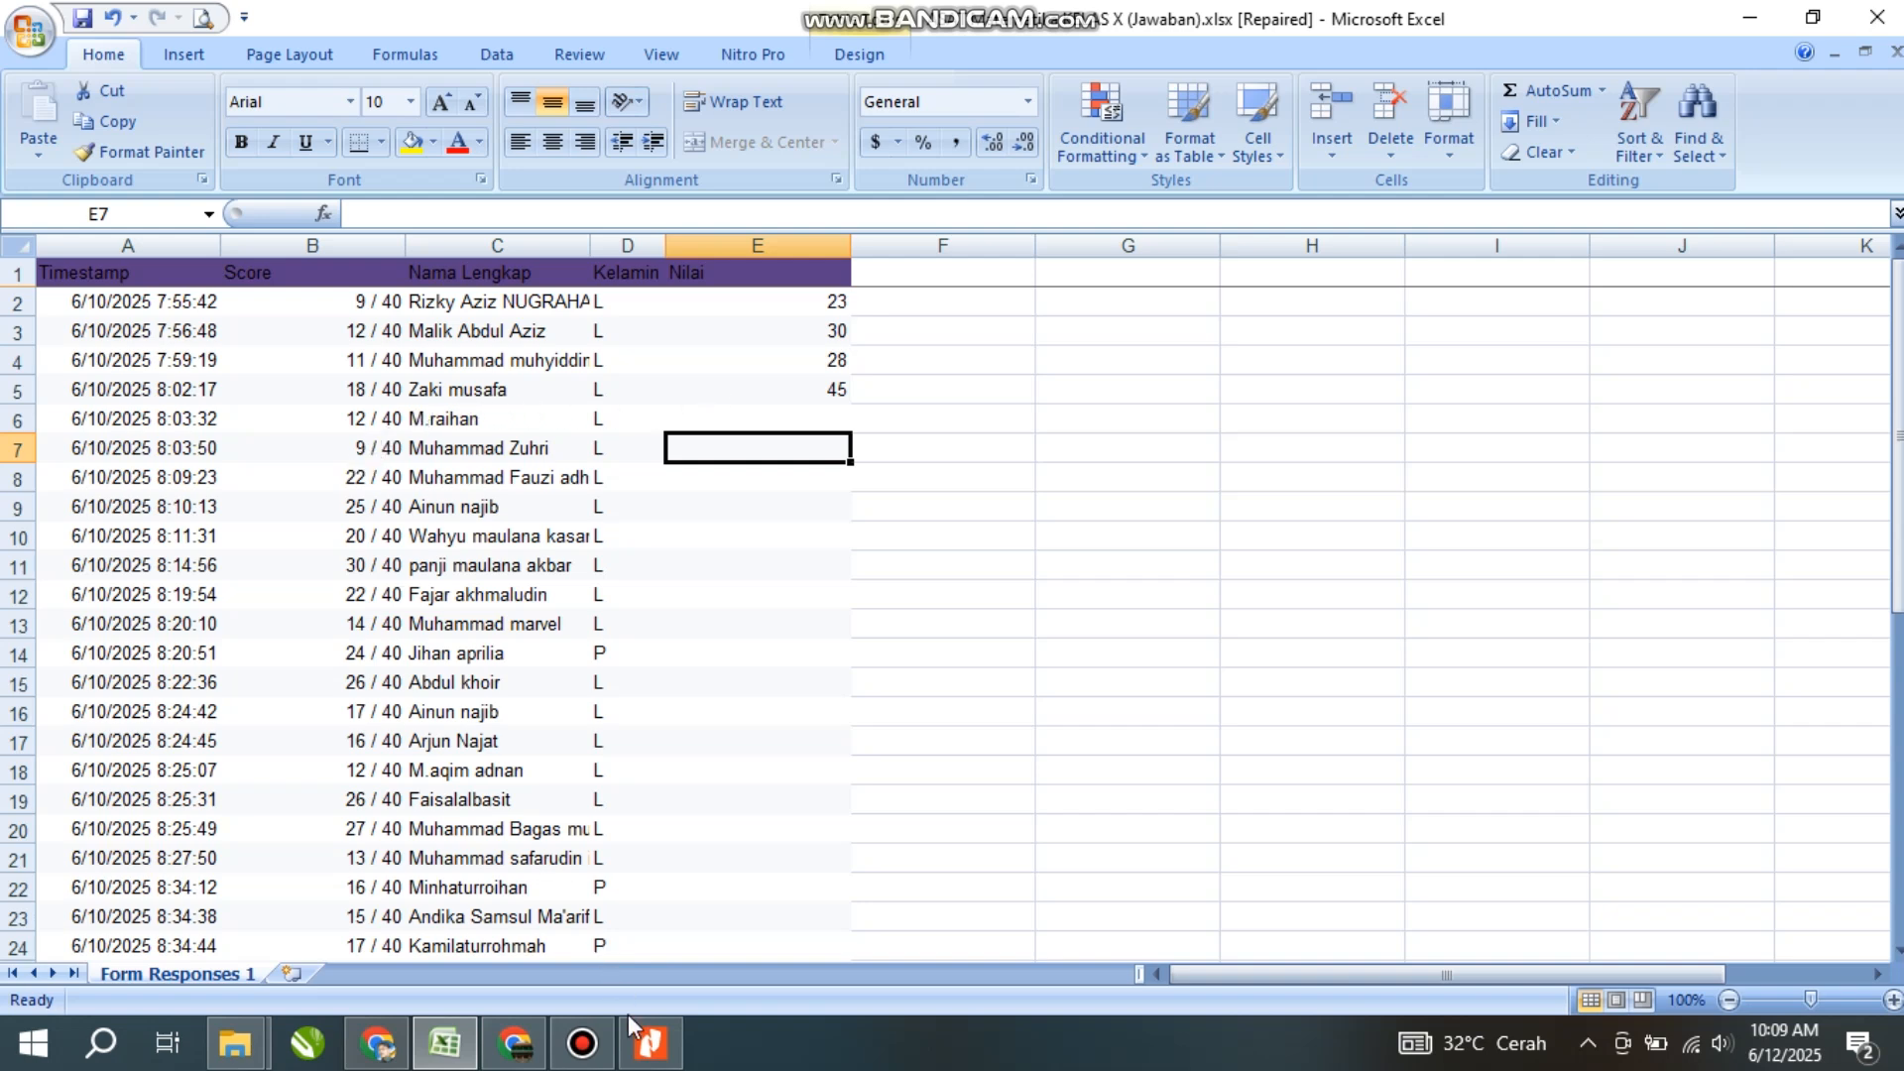
- Enter converted grades 30, 23 and 55 in E6:E8
click(650, 1043)
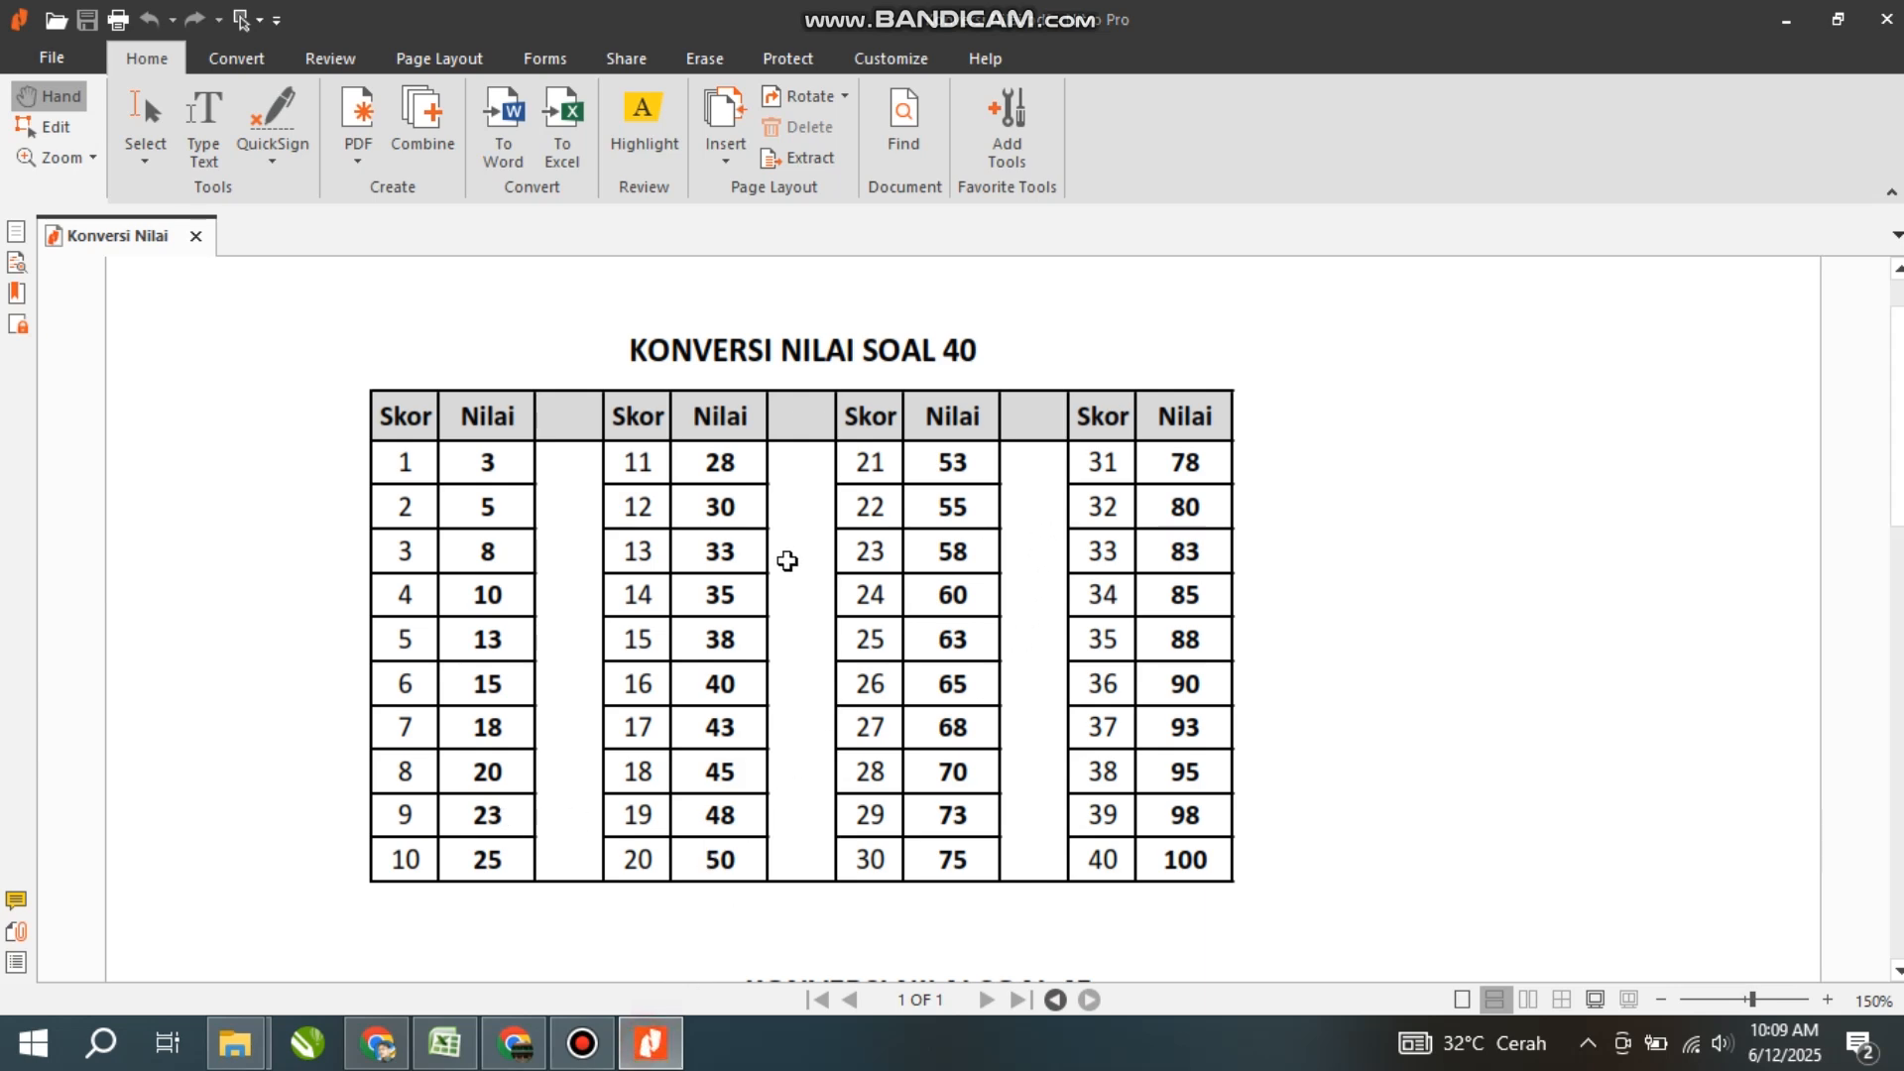
key(alt+Tab)
click(831, 395)
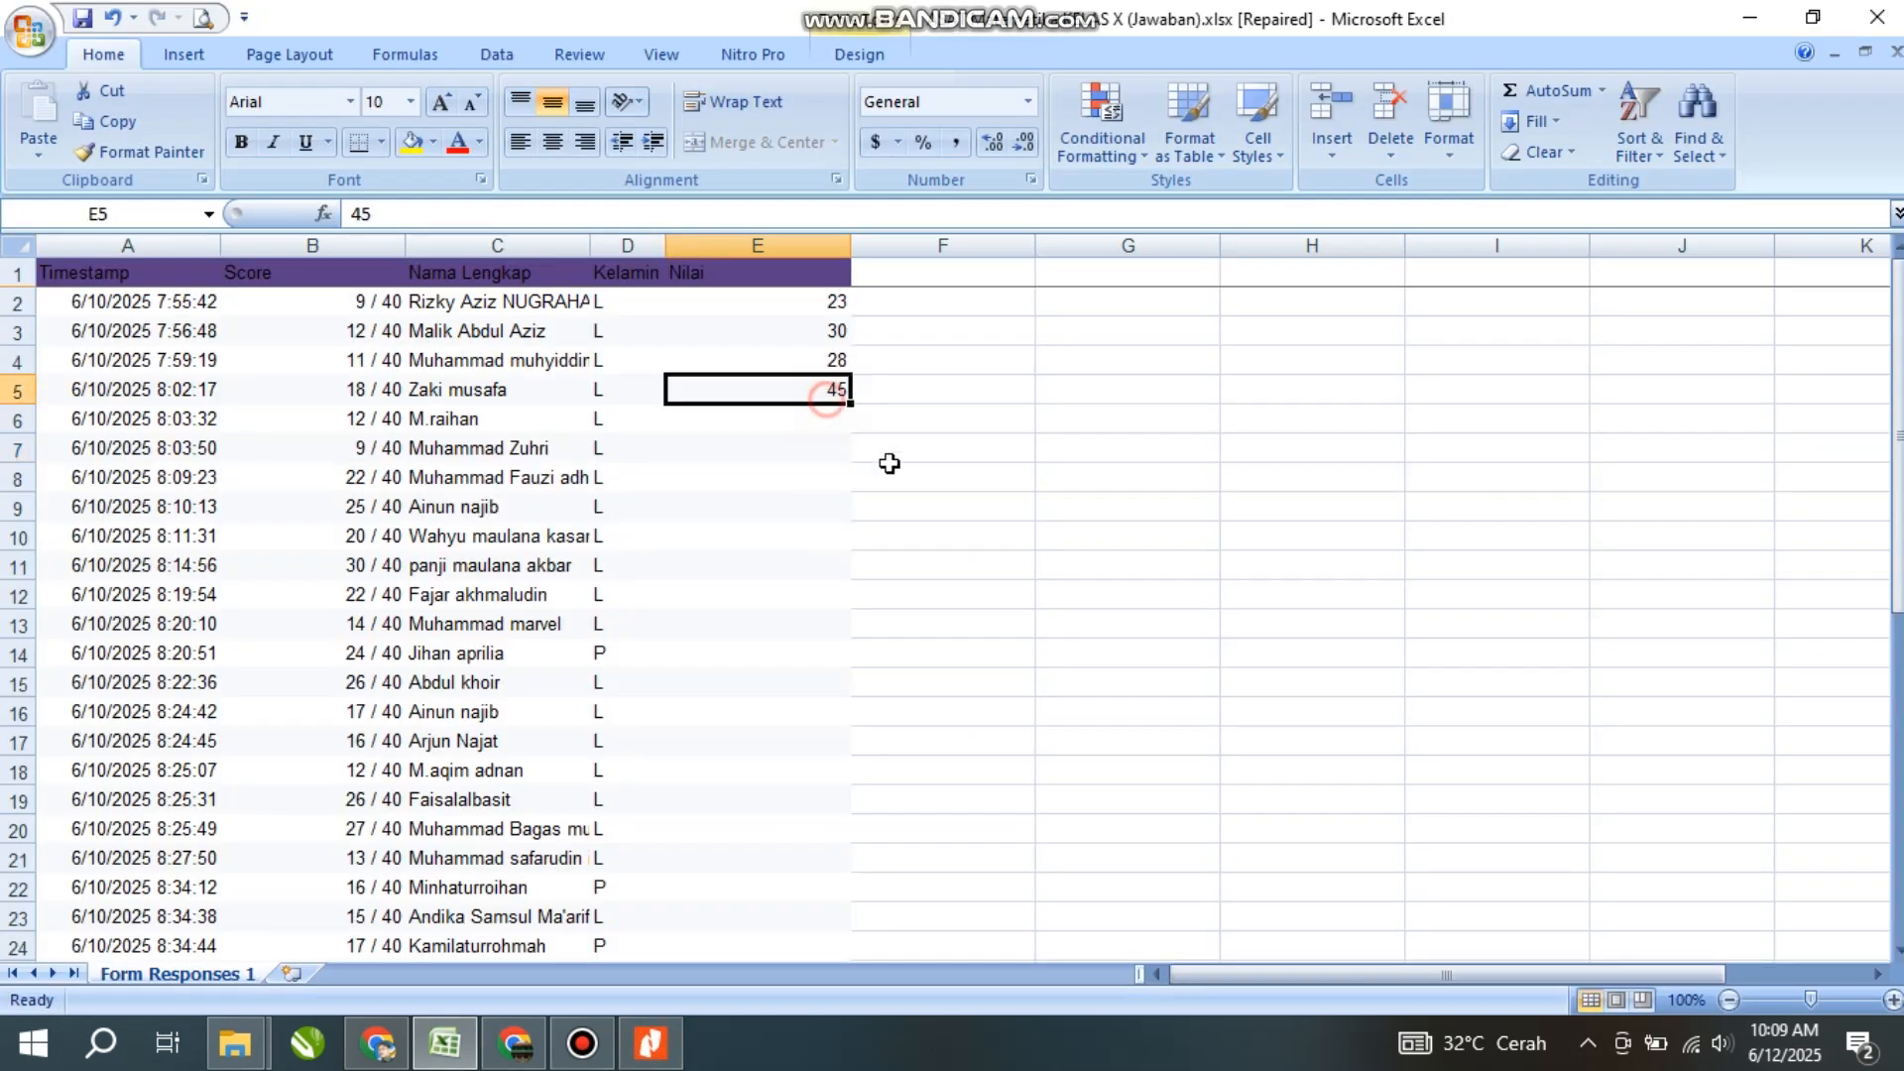
click(829, 428)
text(30)
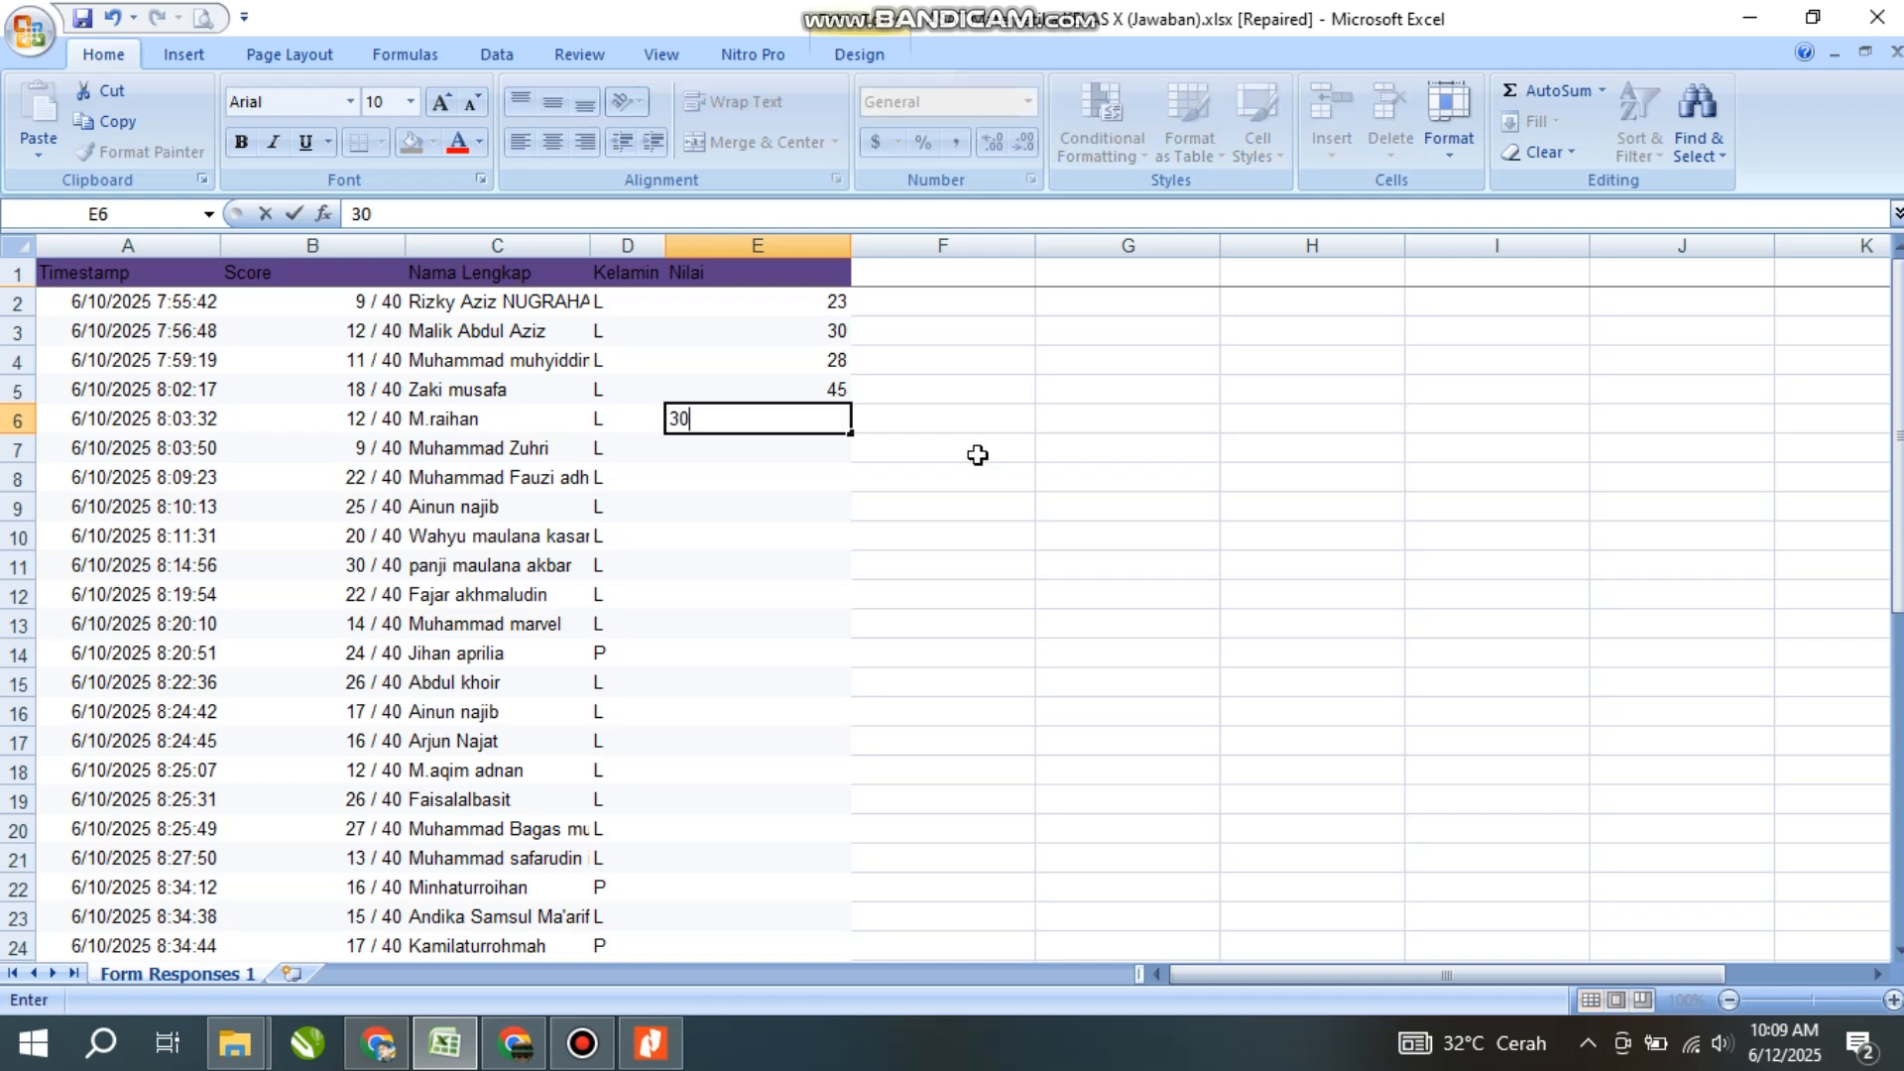
key(Return)
text(23)
key(Return)
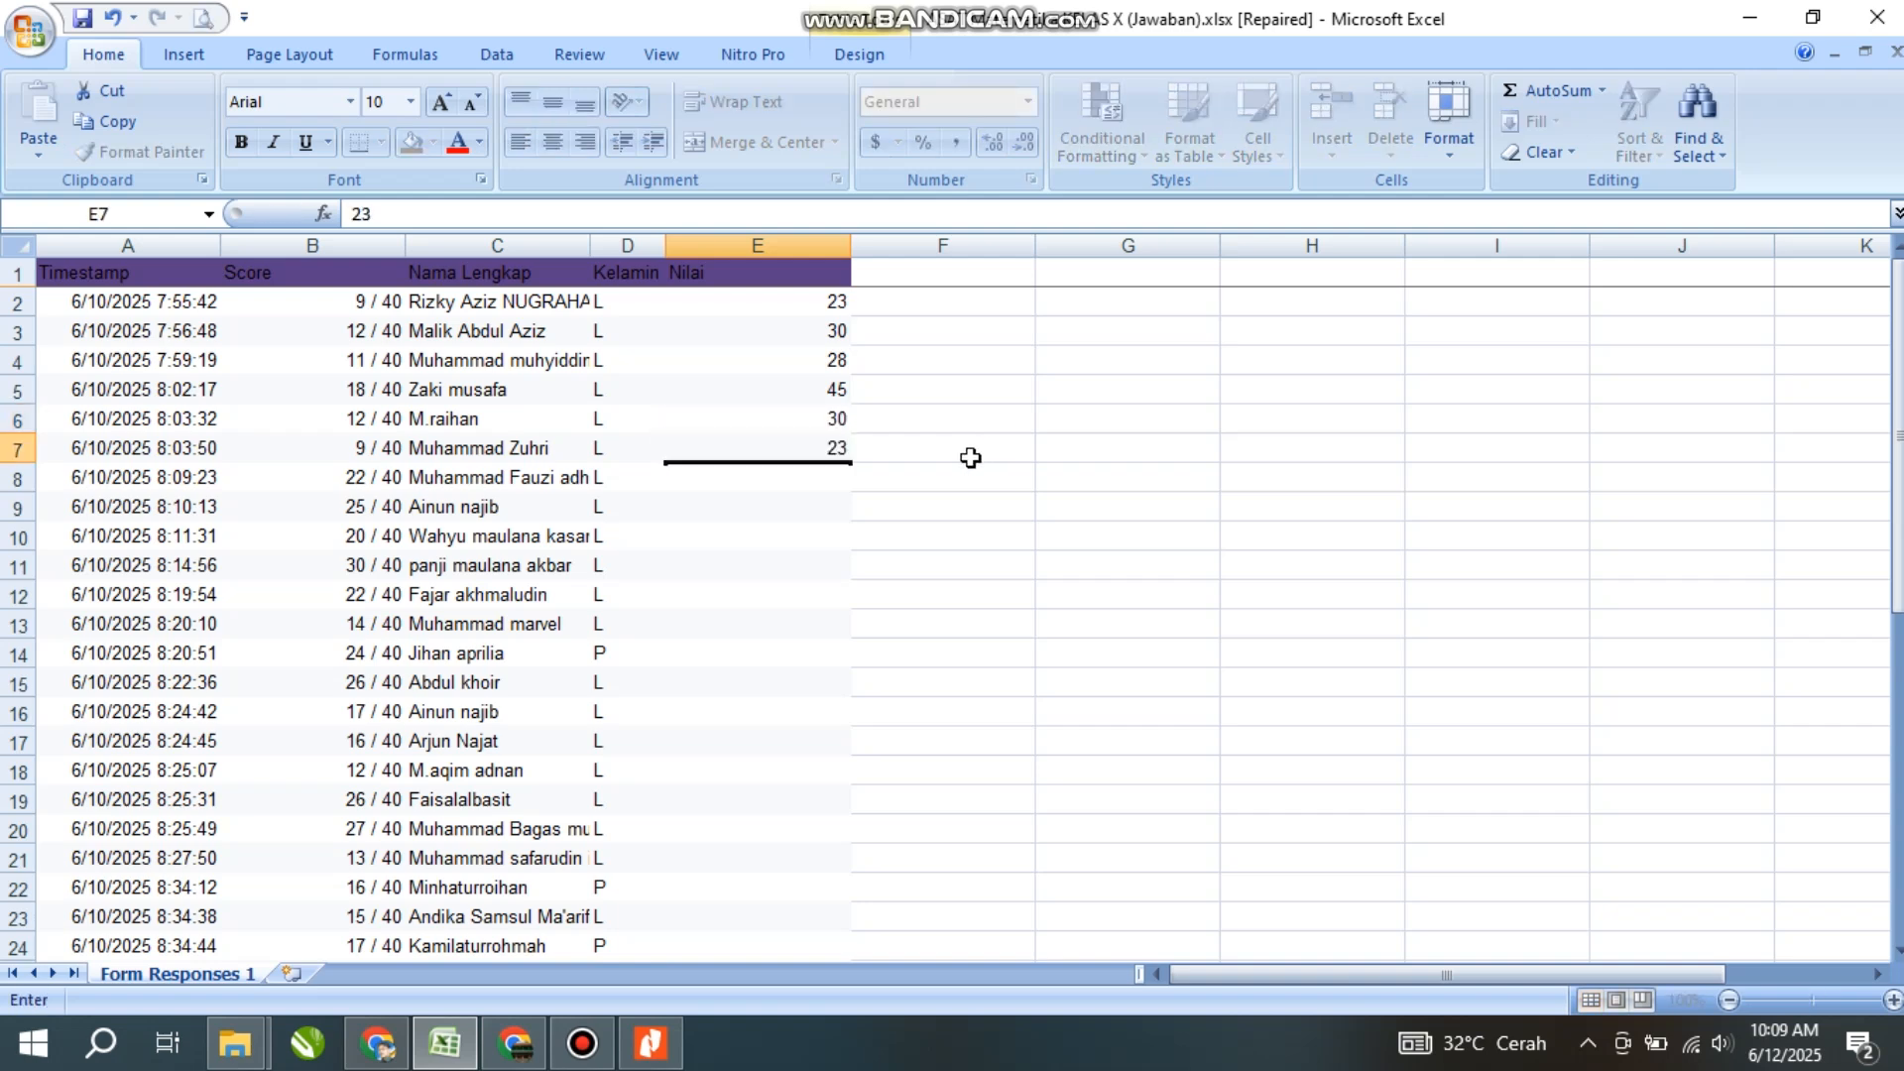
text(55)
click(798, 537)
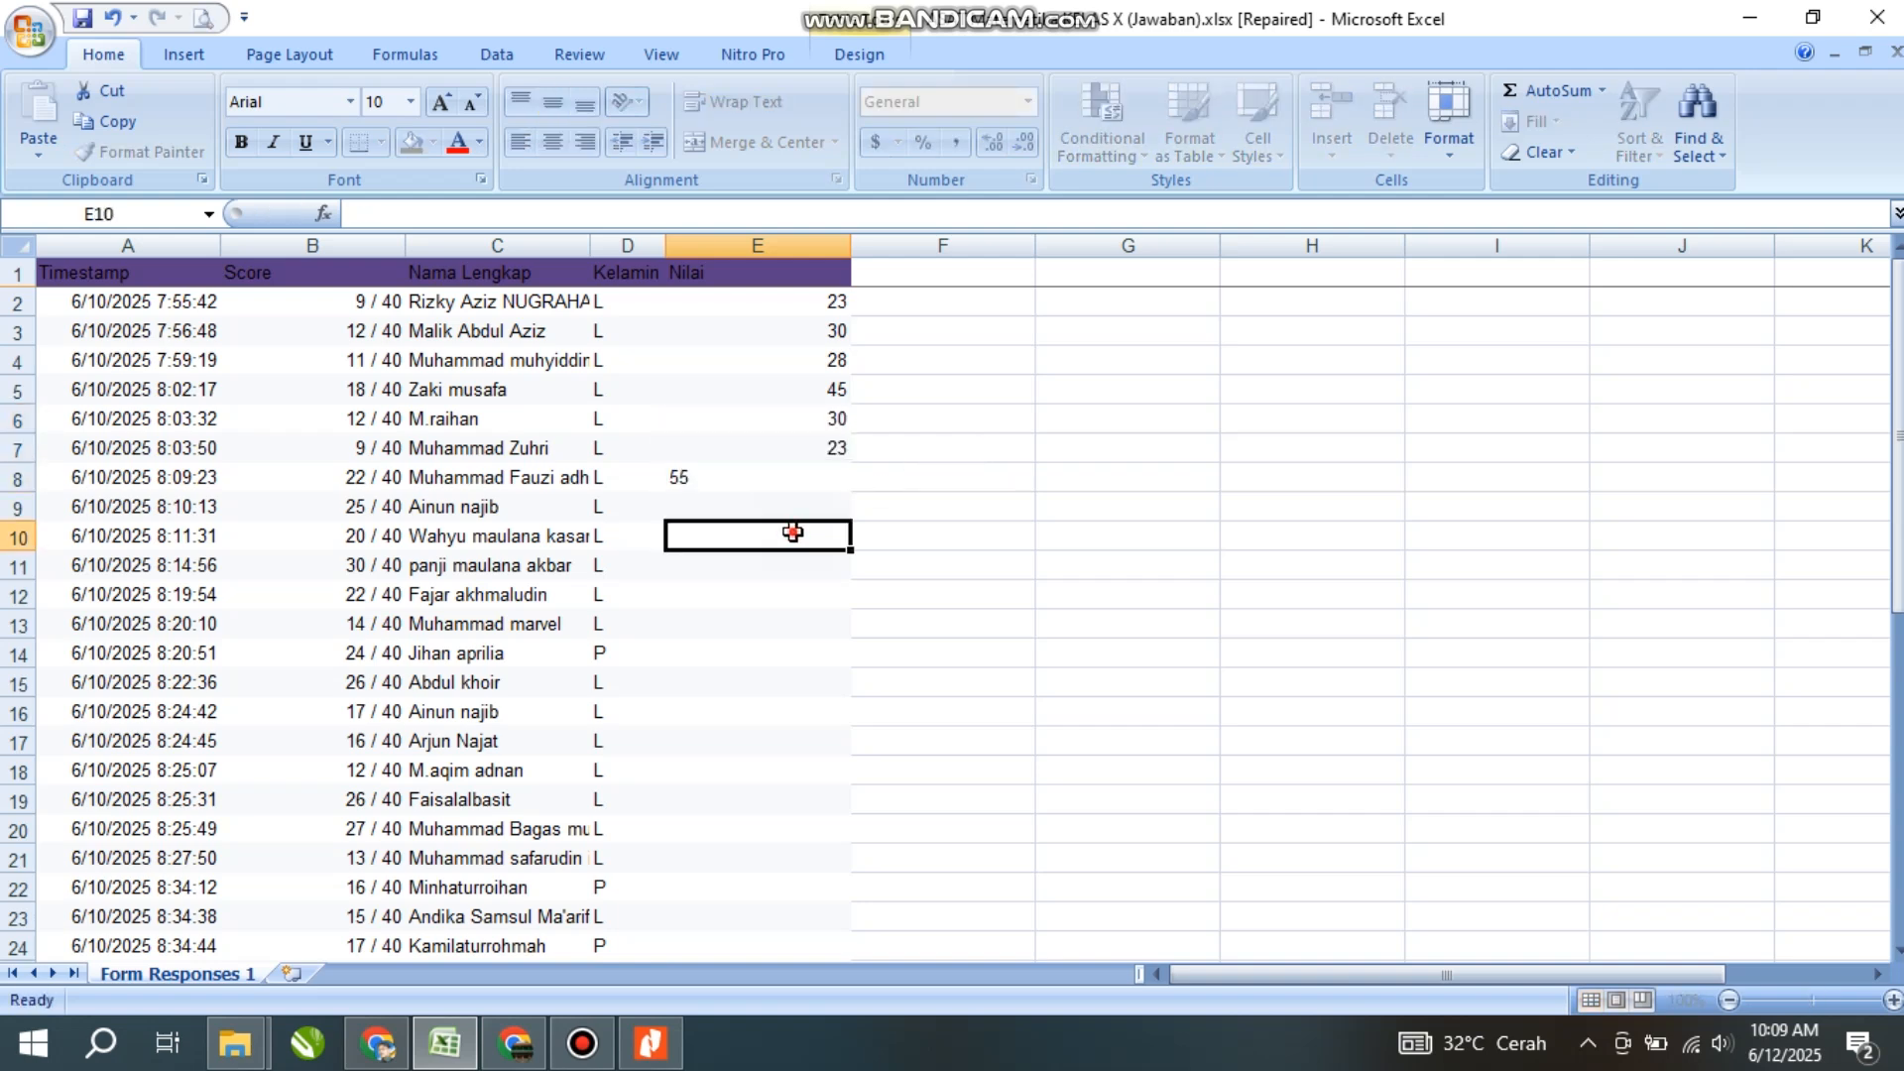
click(808, 506)
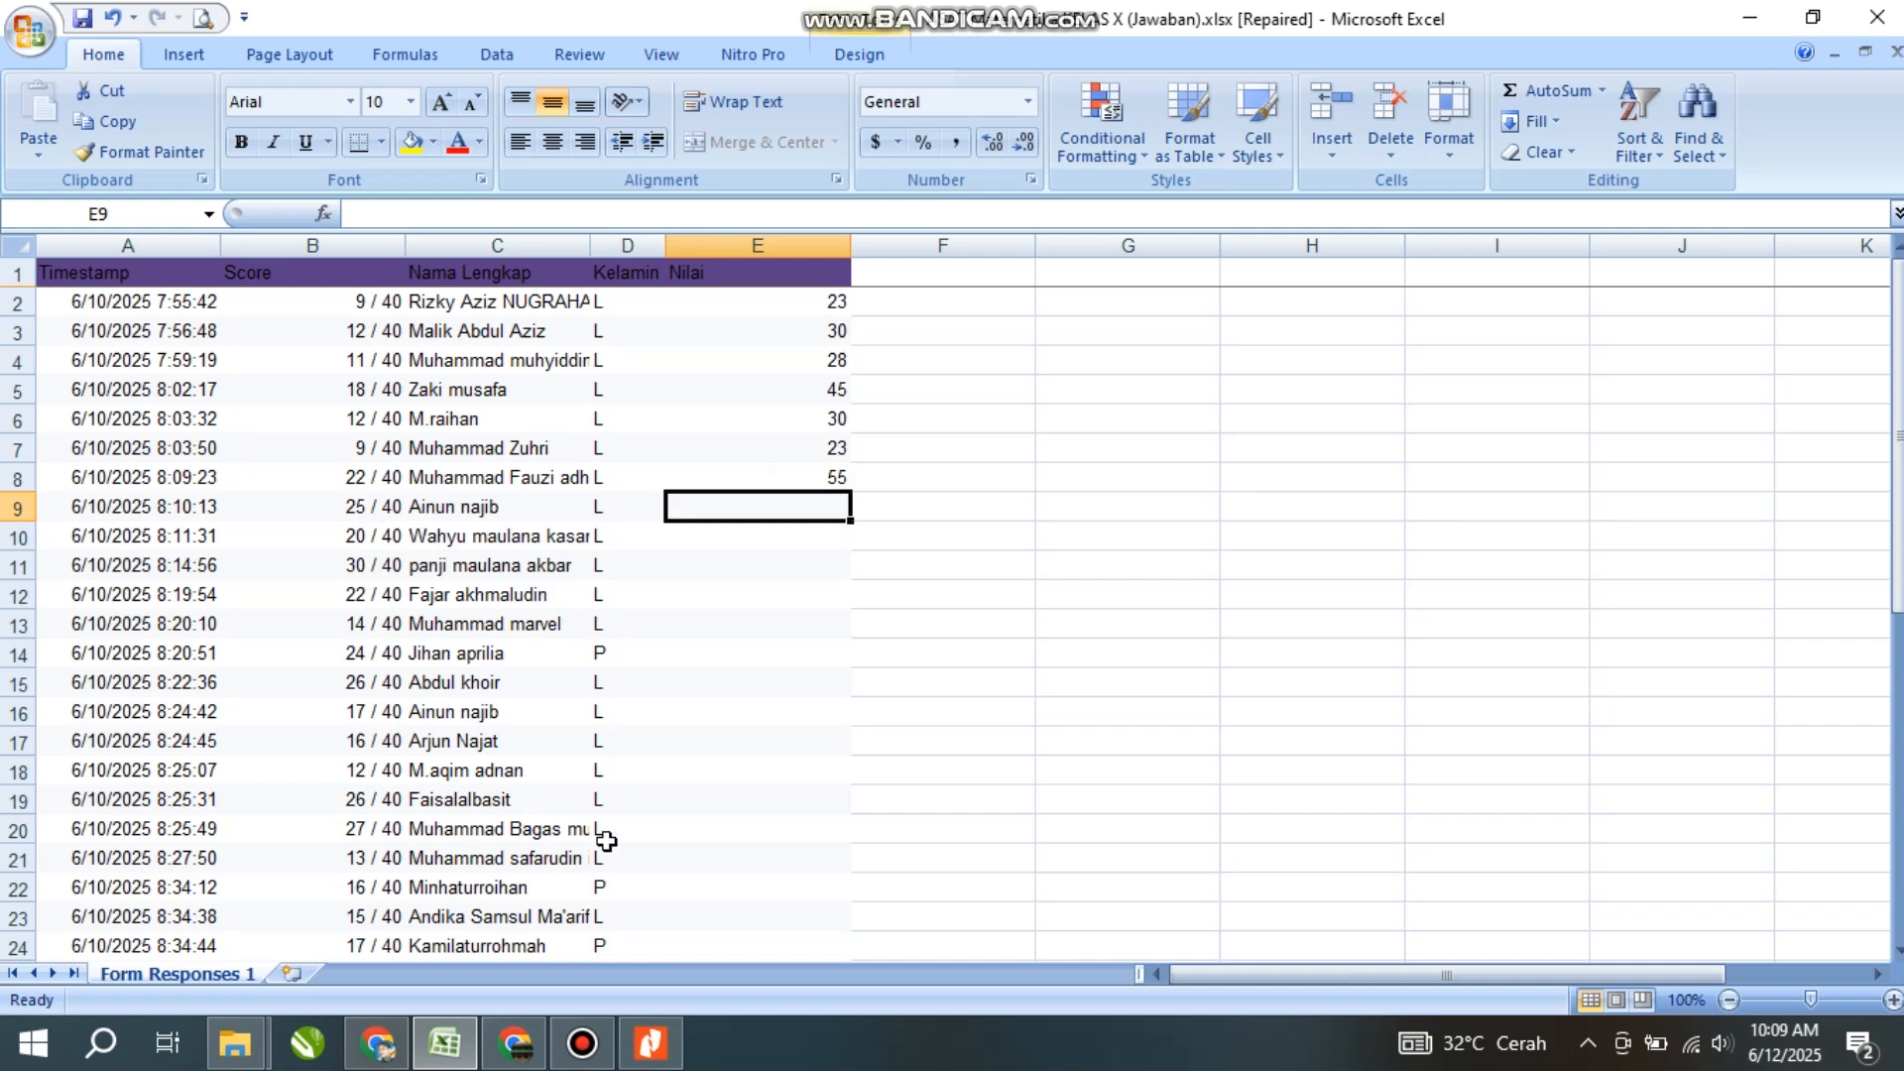
- Enter converted grades 63, 50 and 75 in E9:E11
click(651, 1043)
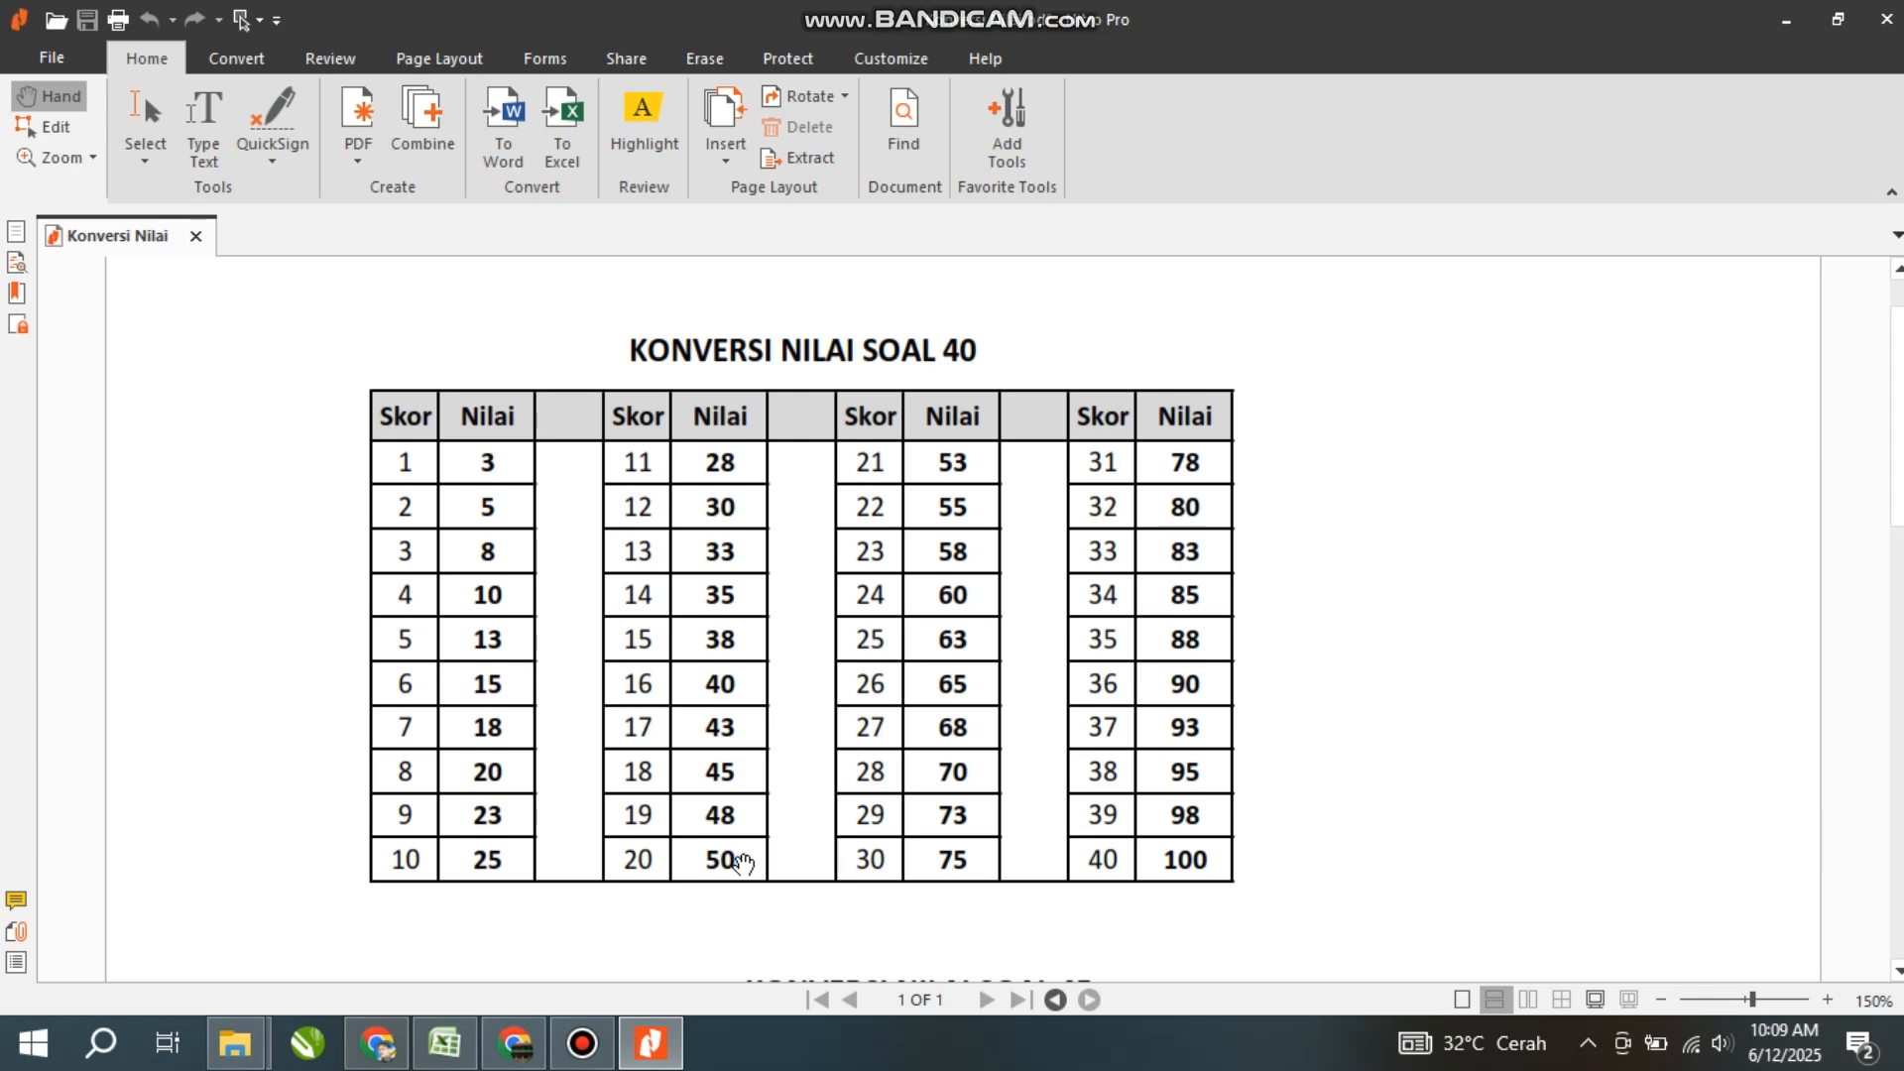
key(alt+Tab)
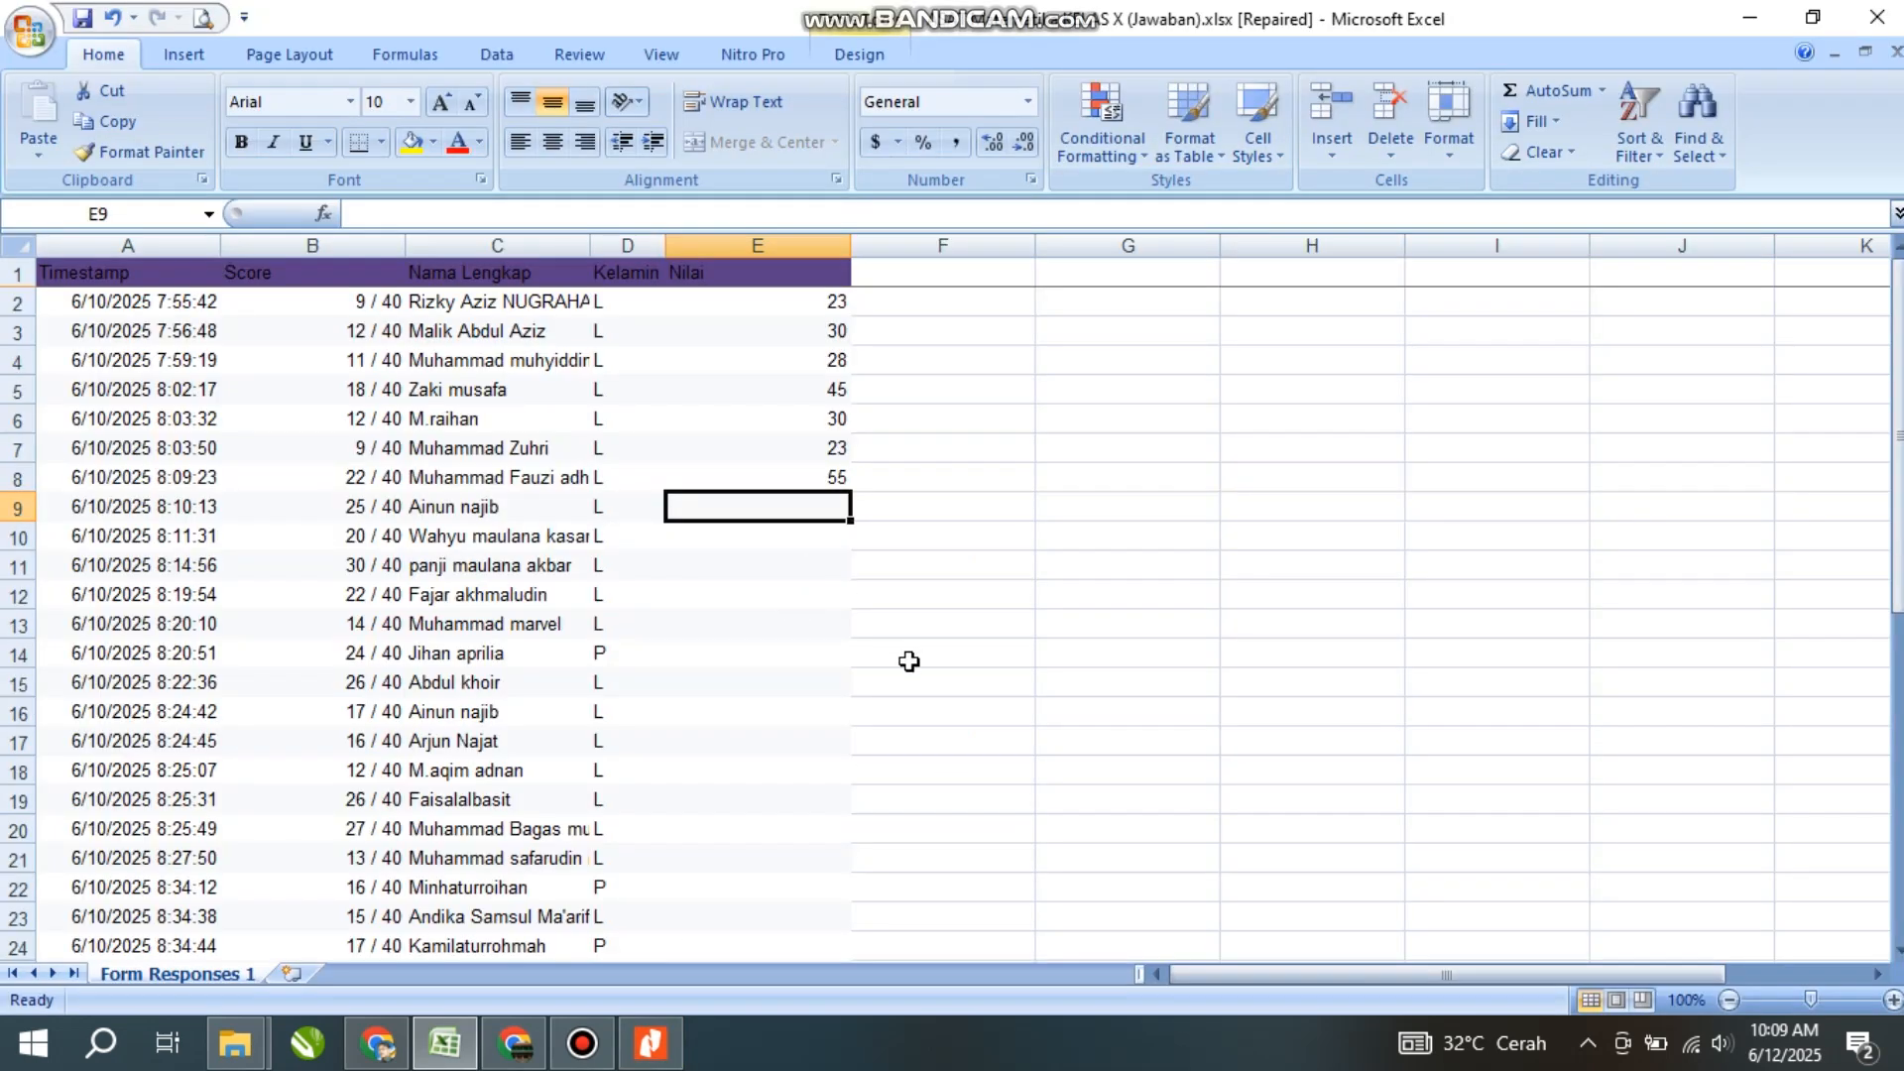
text(63)
key(Return)
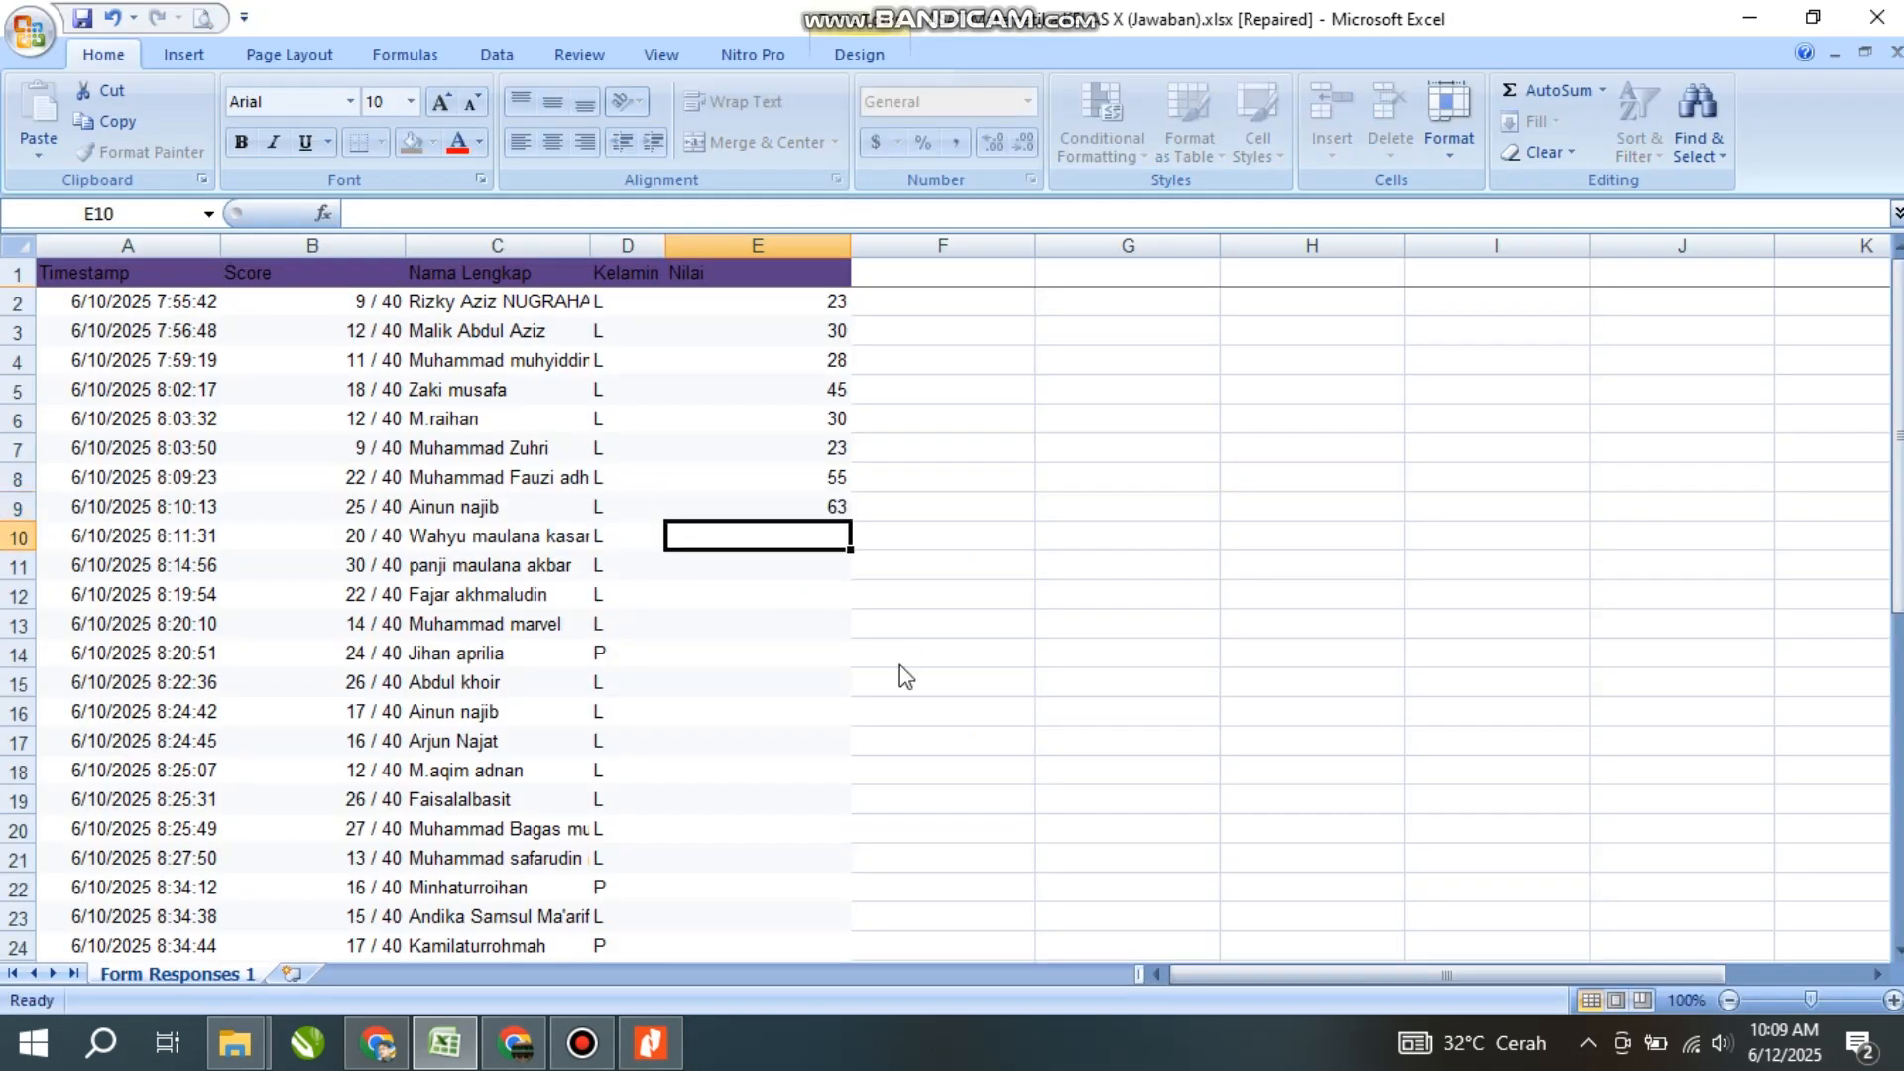
text(75)
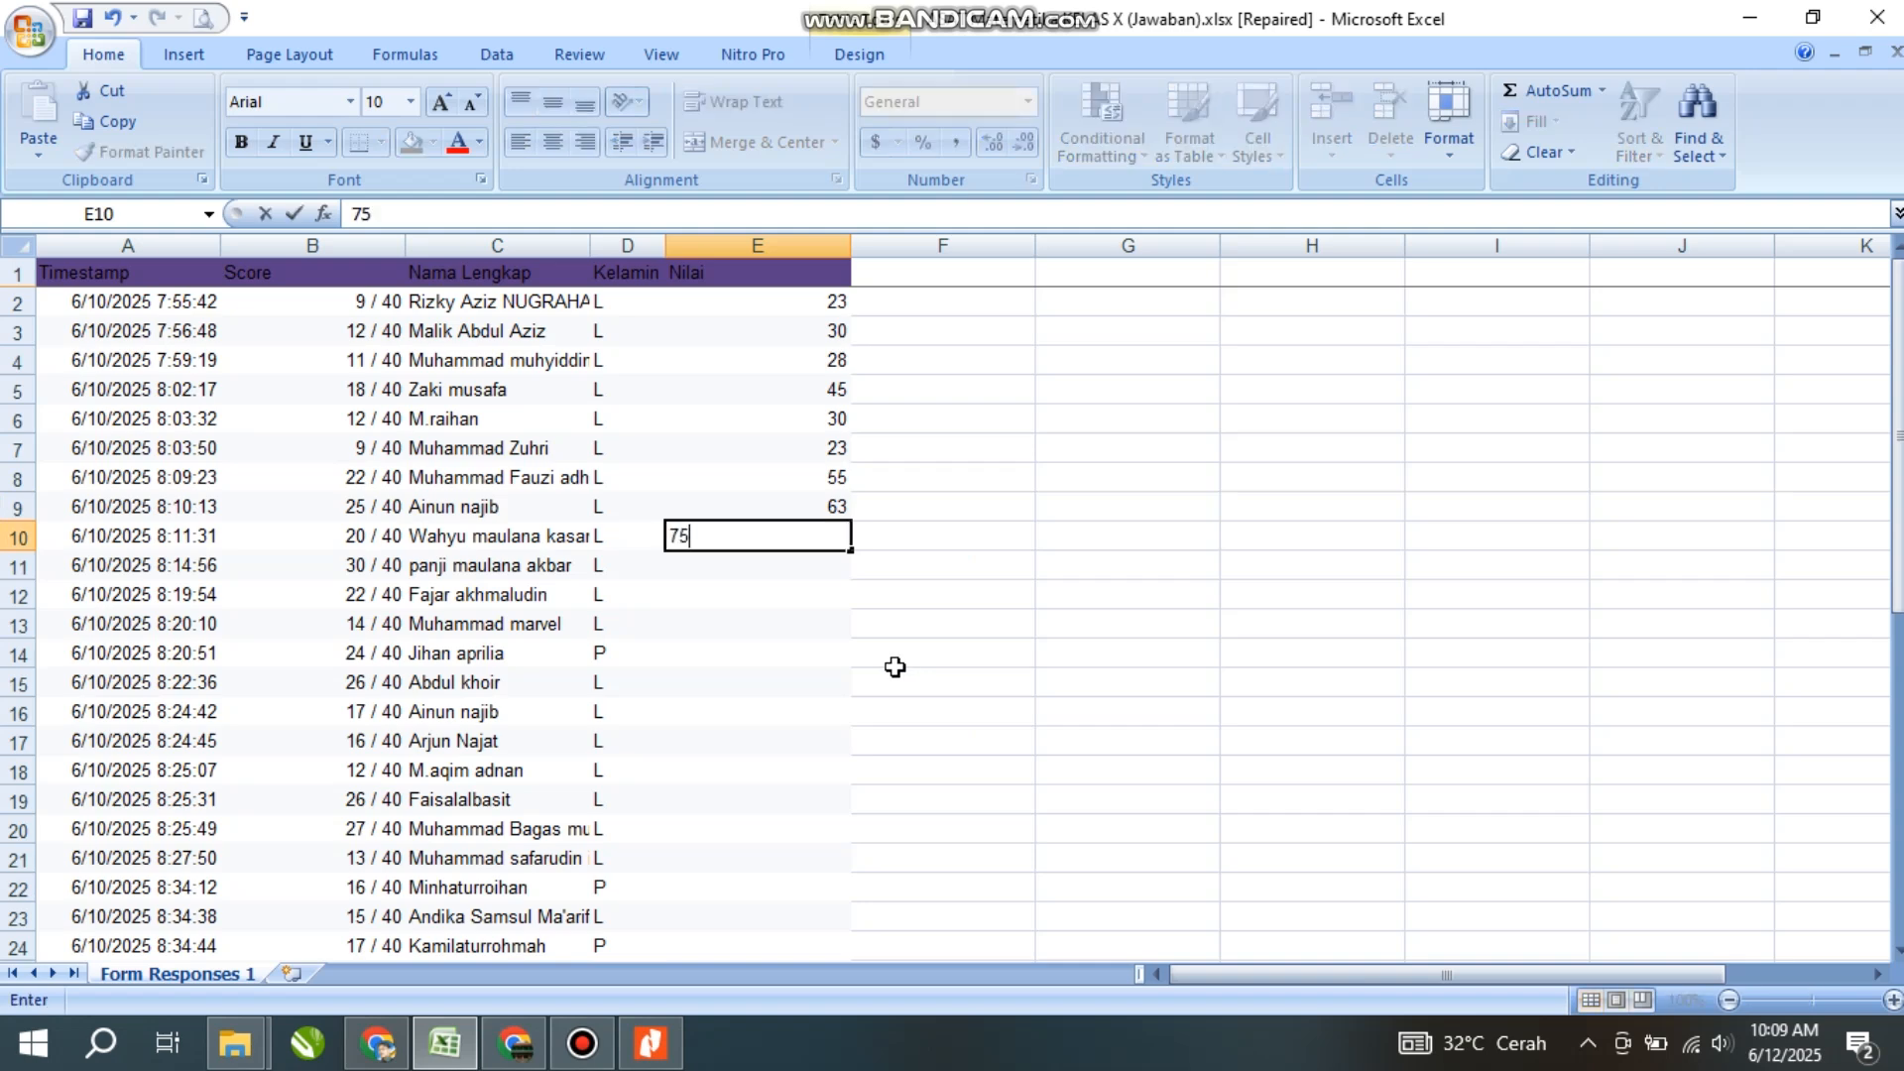
key(Return)
text(75)
key(Return)
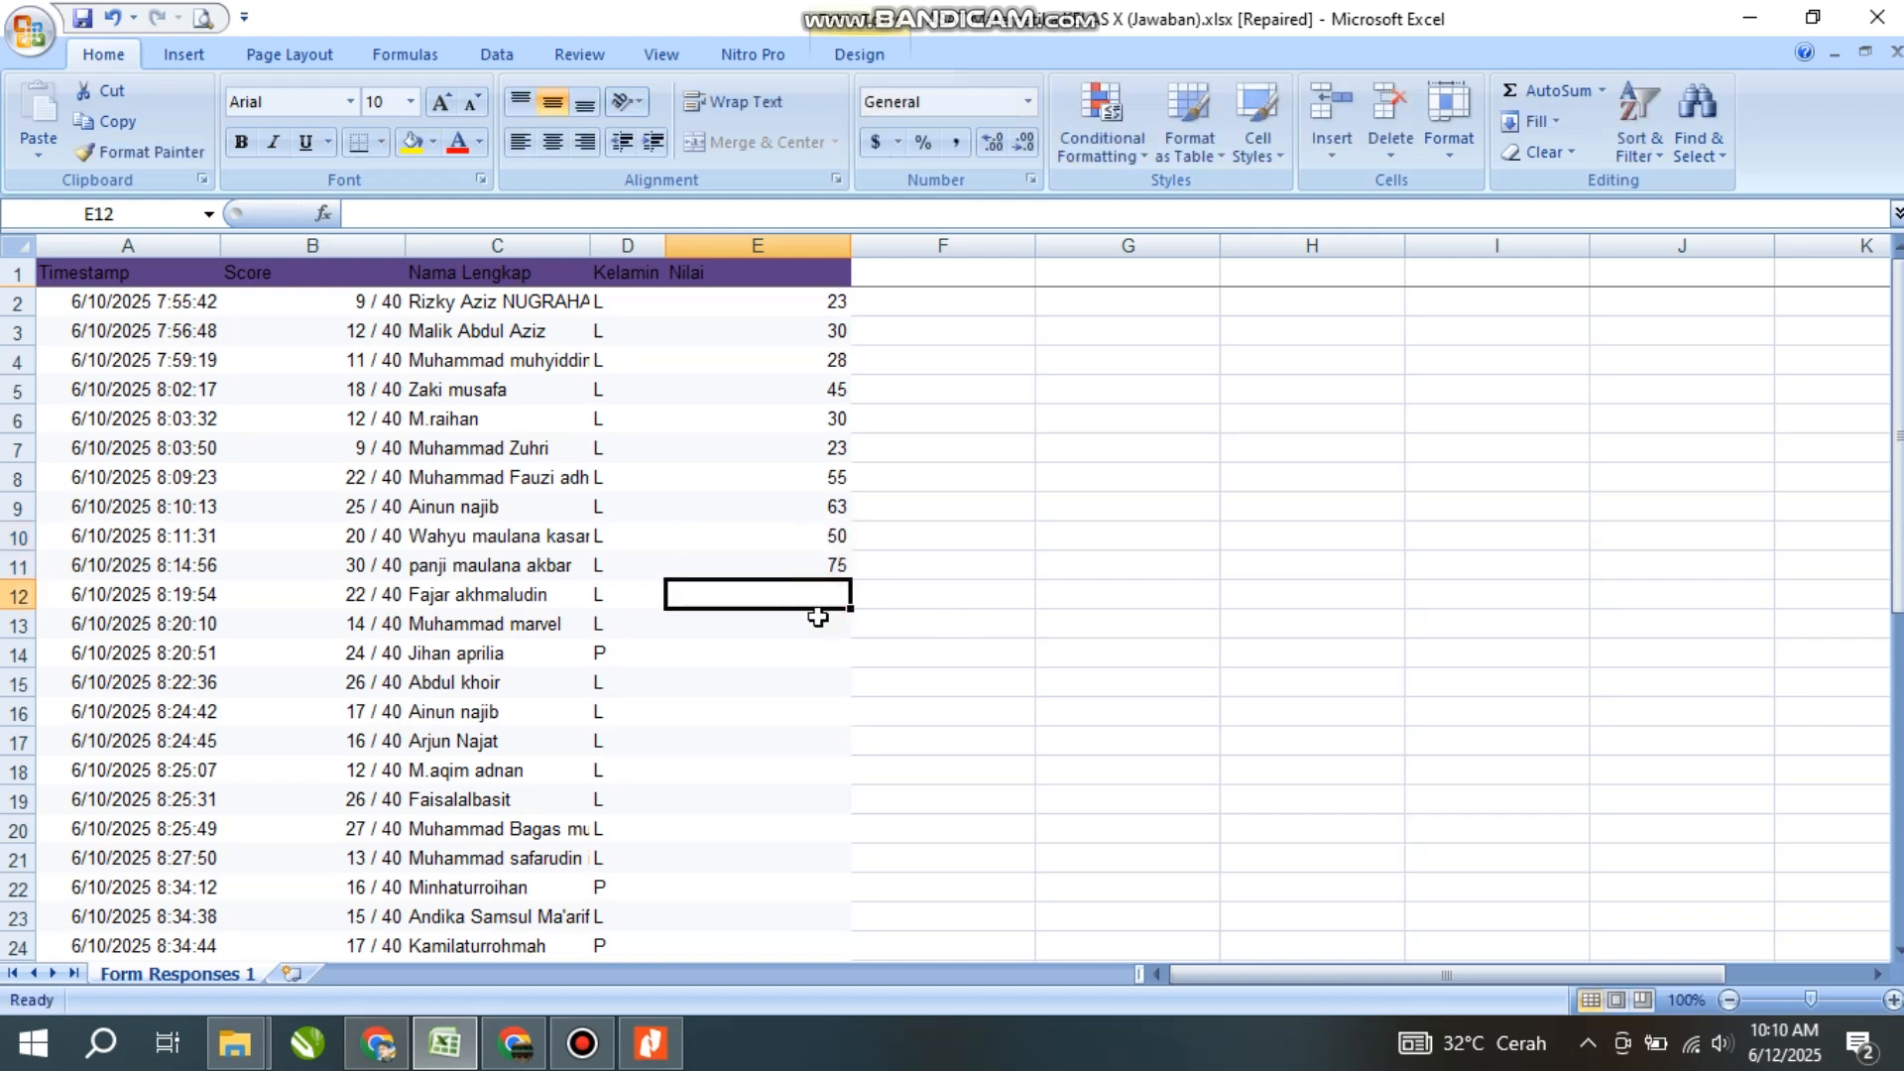
- Enter converted grades 55 and 35 in E12:E13
click(635, 1040)
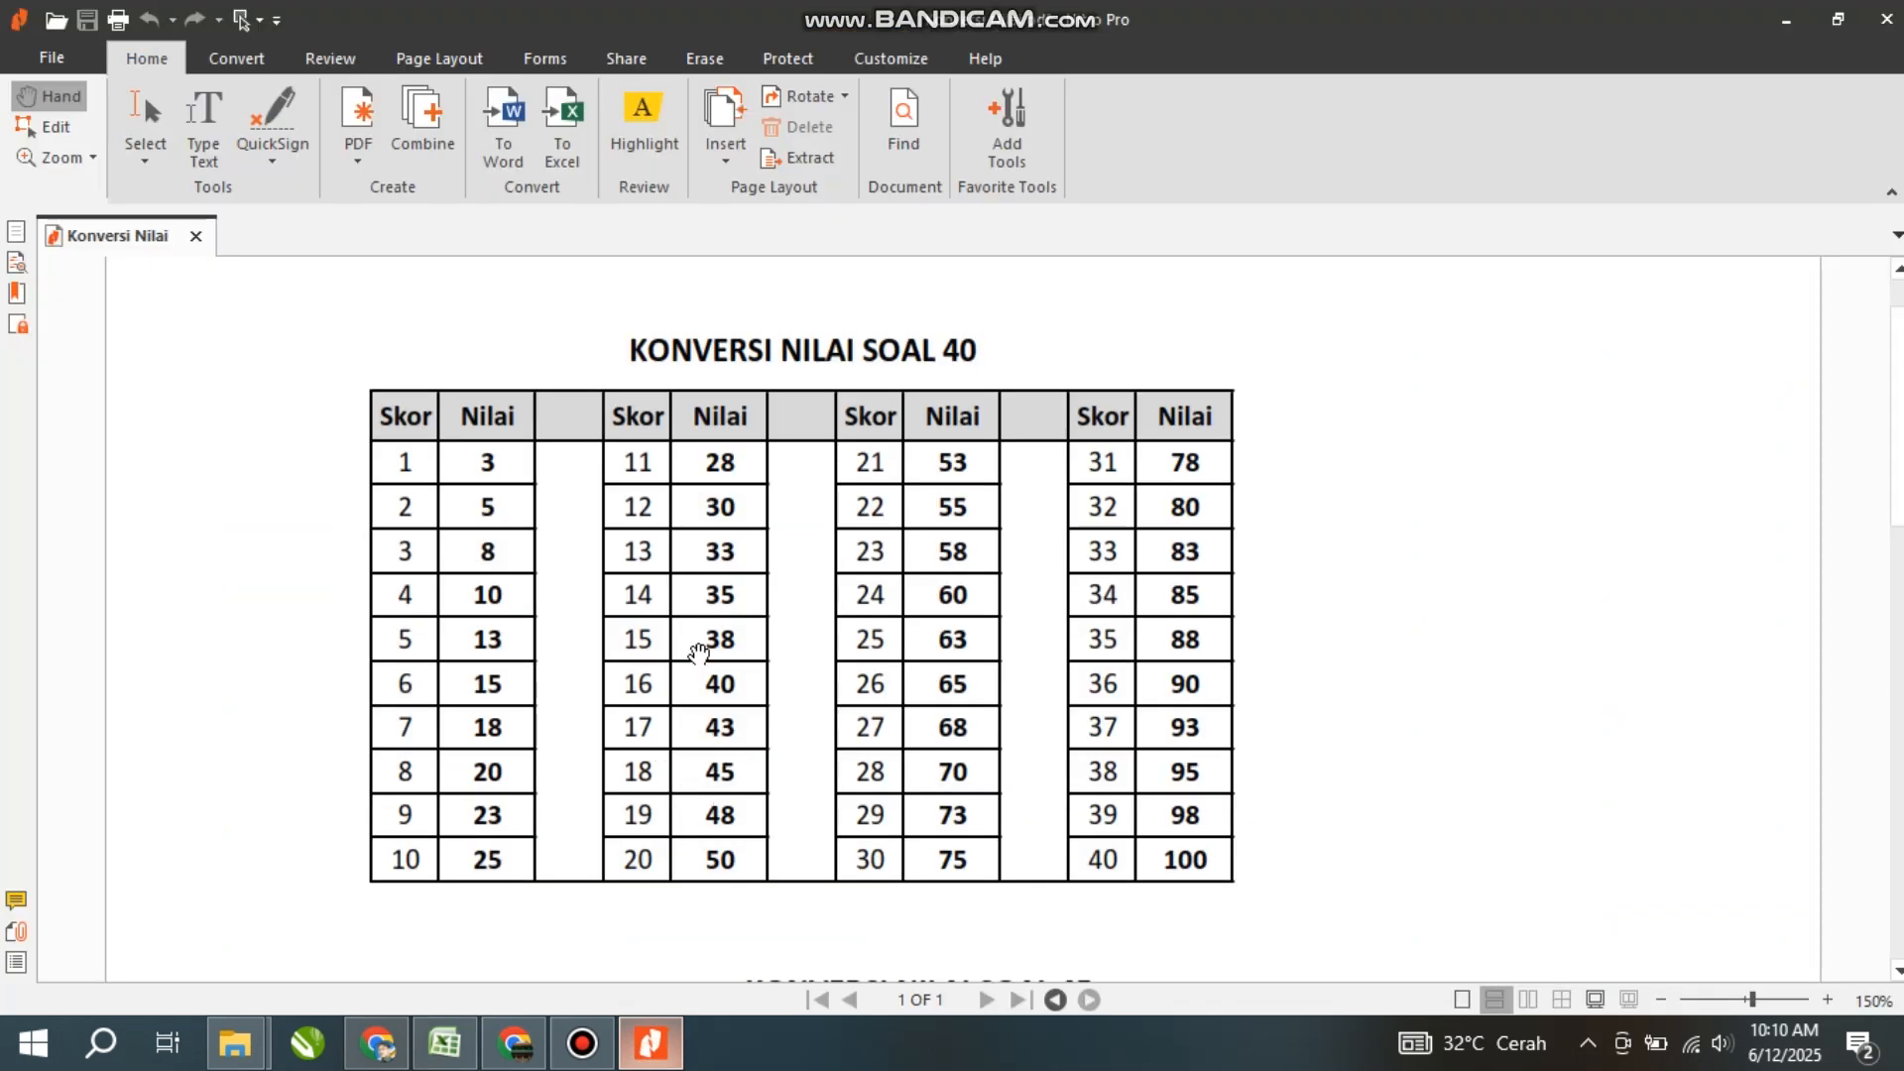
click(650, 1042)
text(55)
key(Return)
text(35)
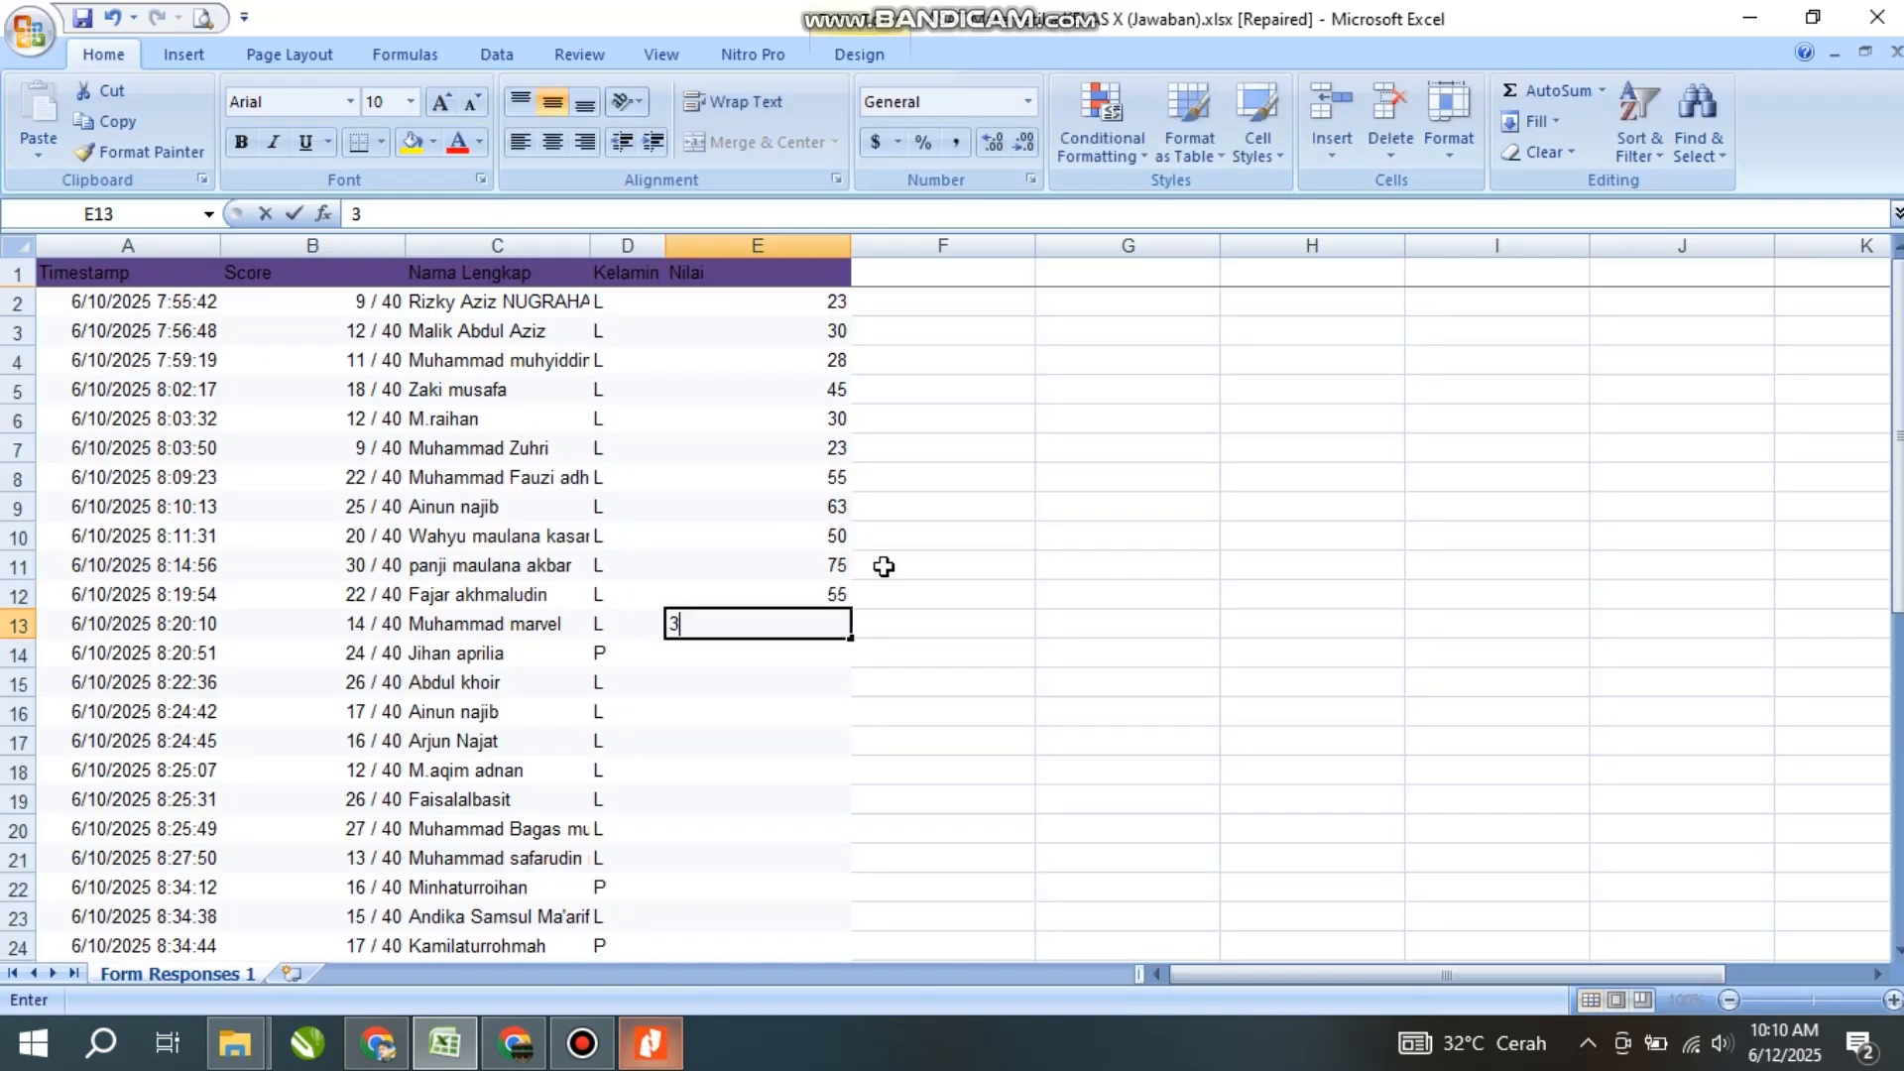
click(821, 657)
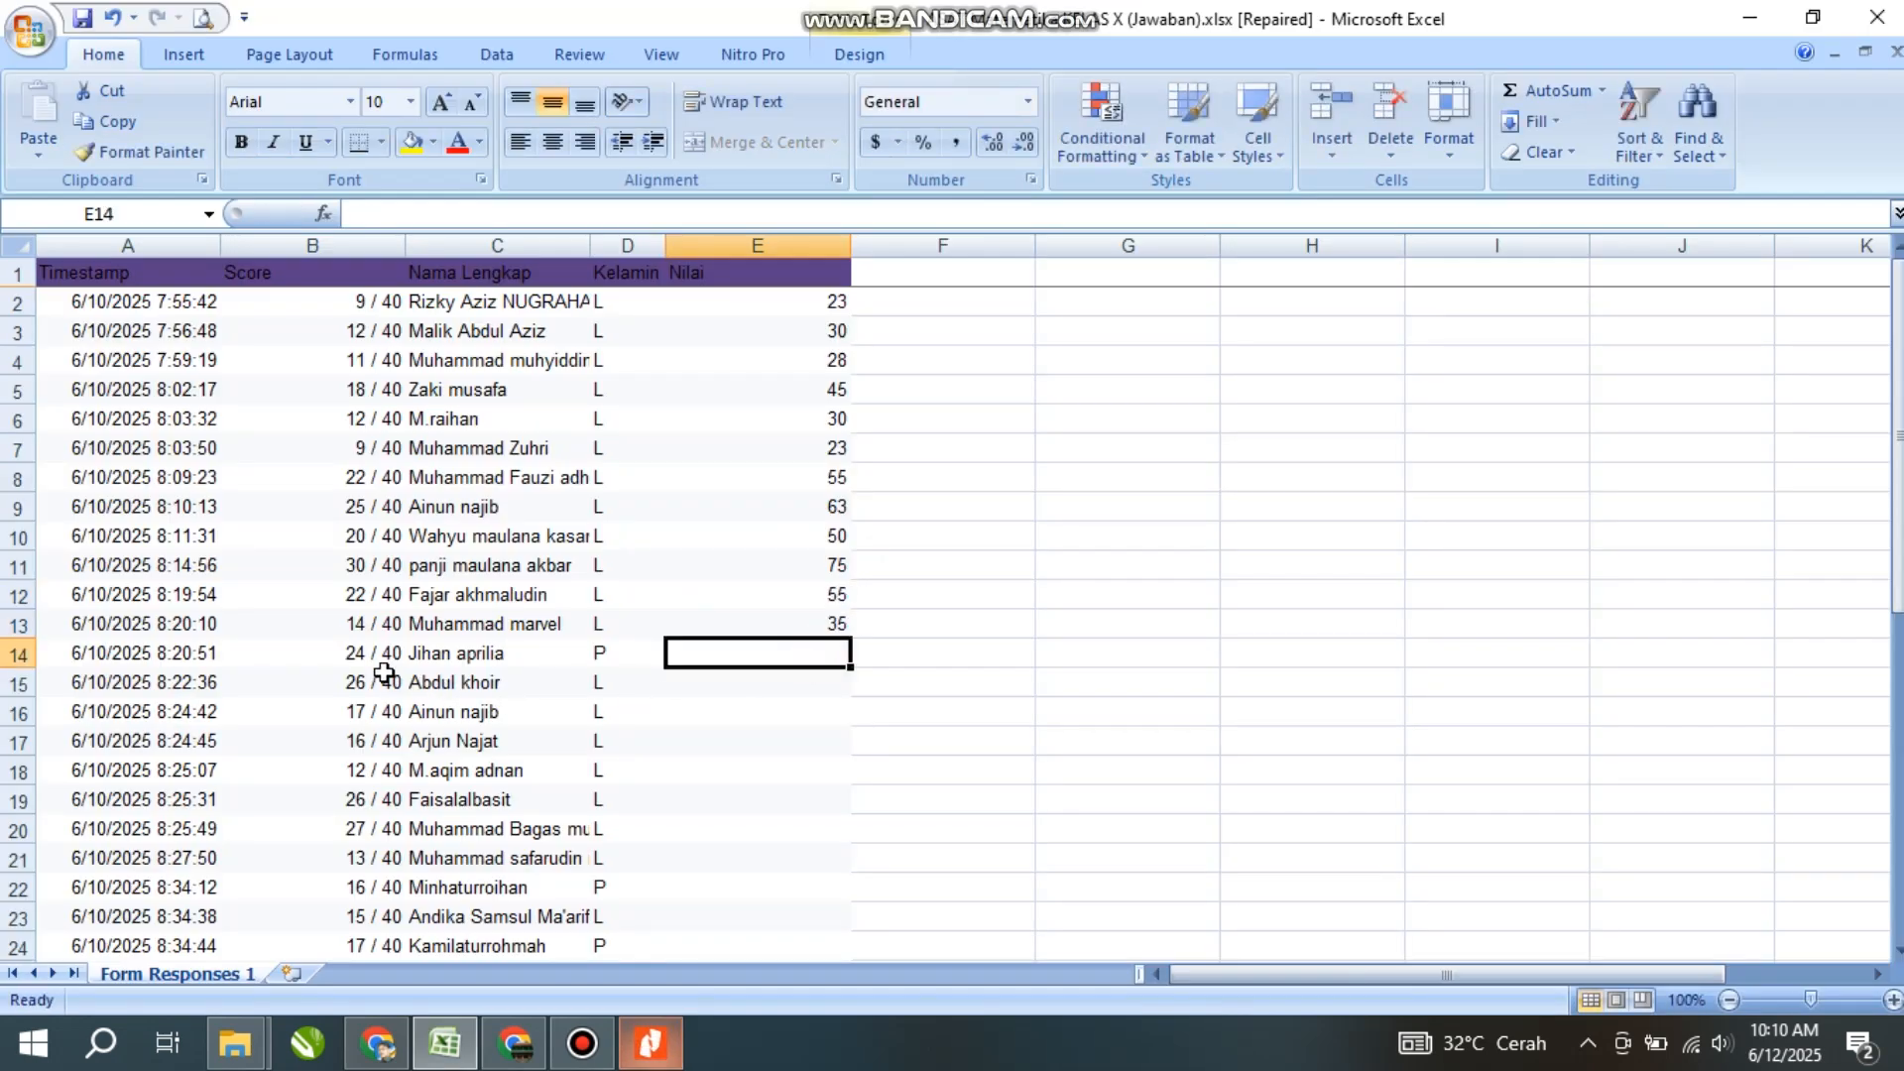
- Enter converted grades 60 and 65 in E14:E15
click(664, 1054)
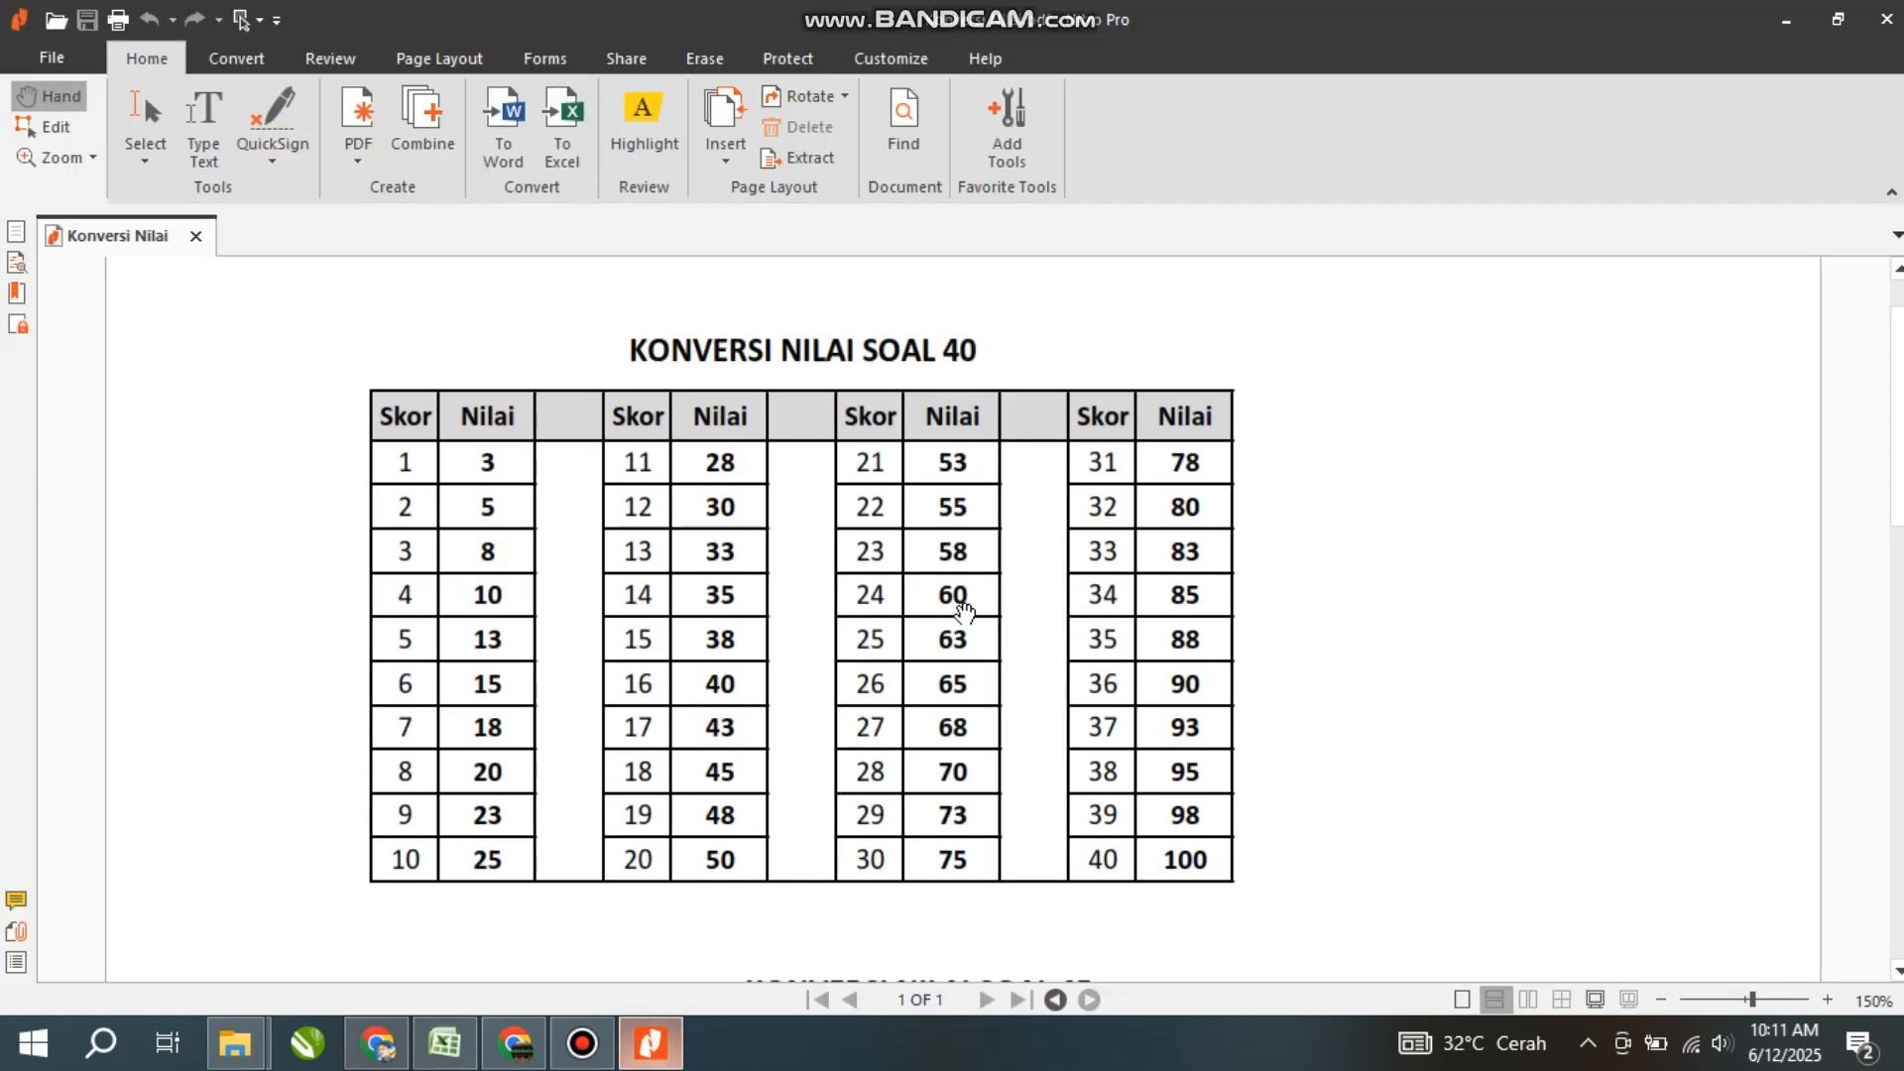
click(662, 1053)
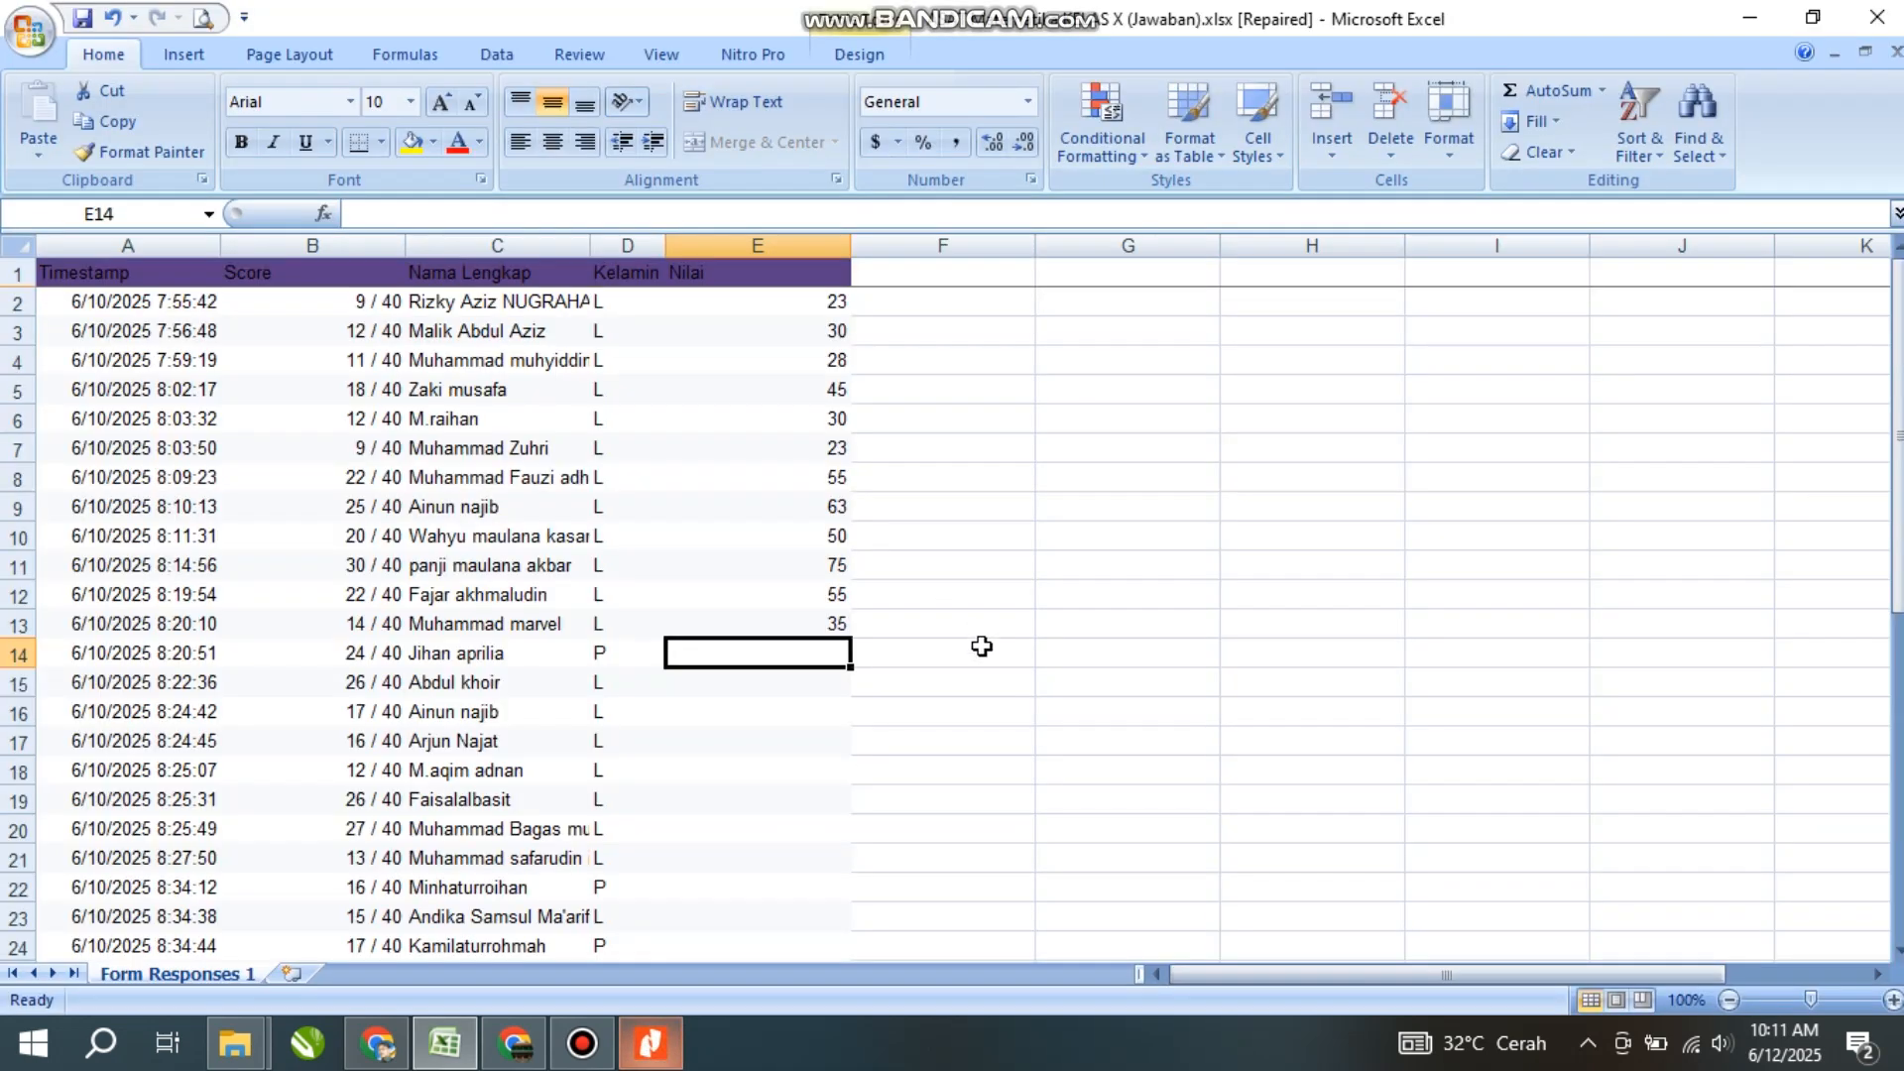
text(60)
key(Return)
text(65)
key(Return)
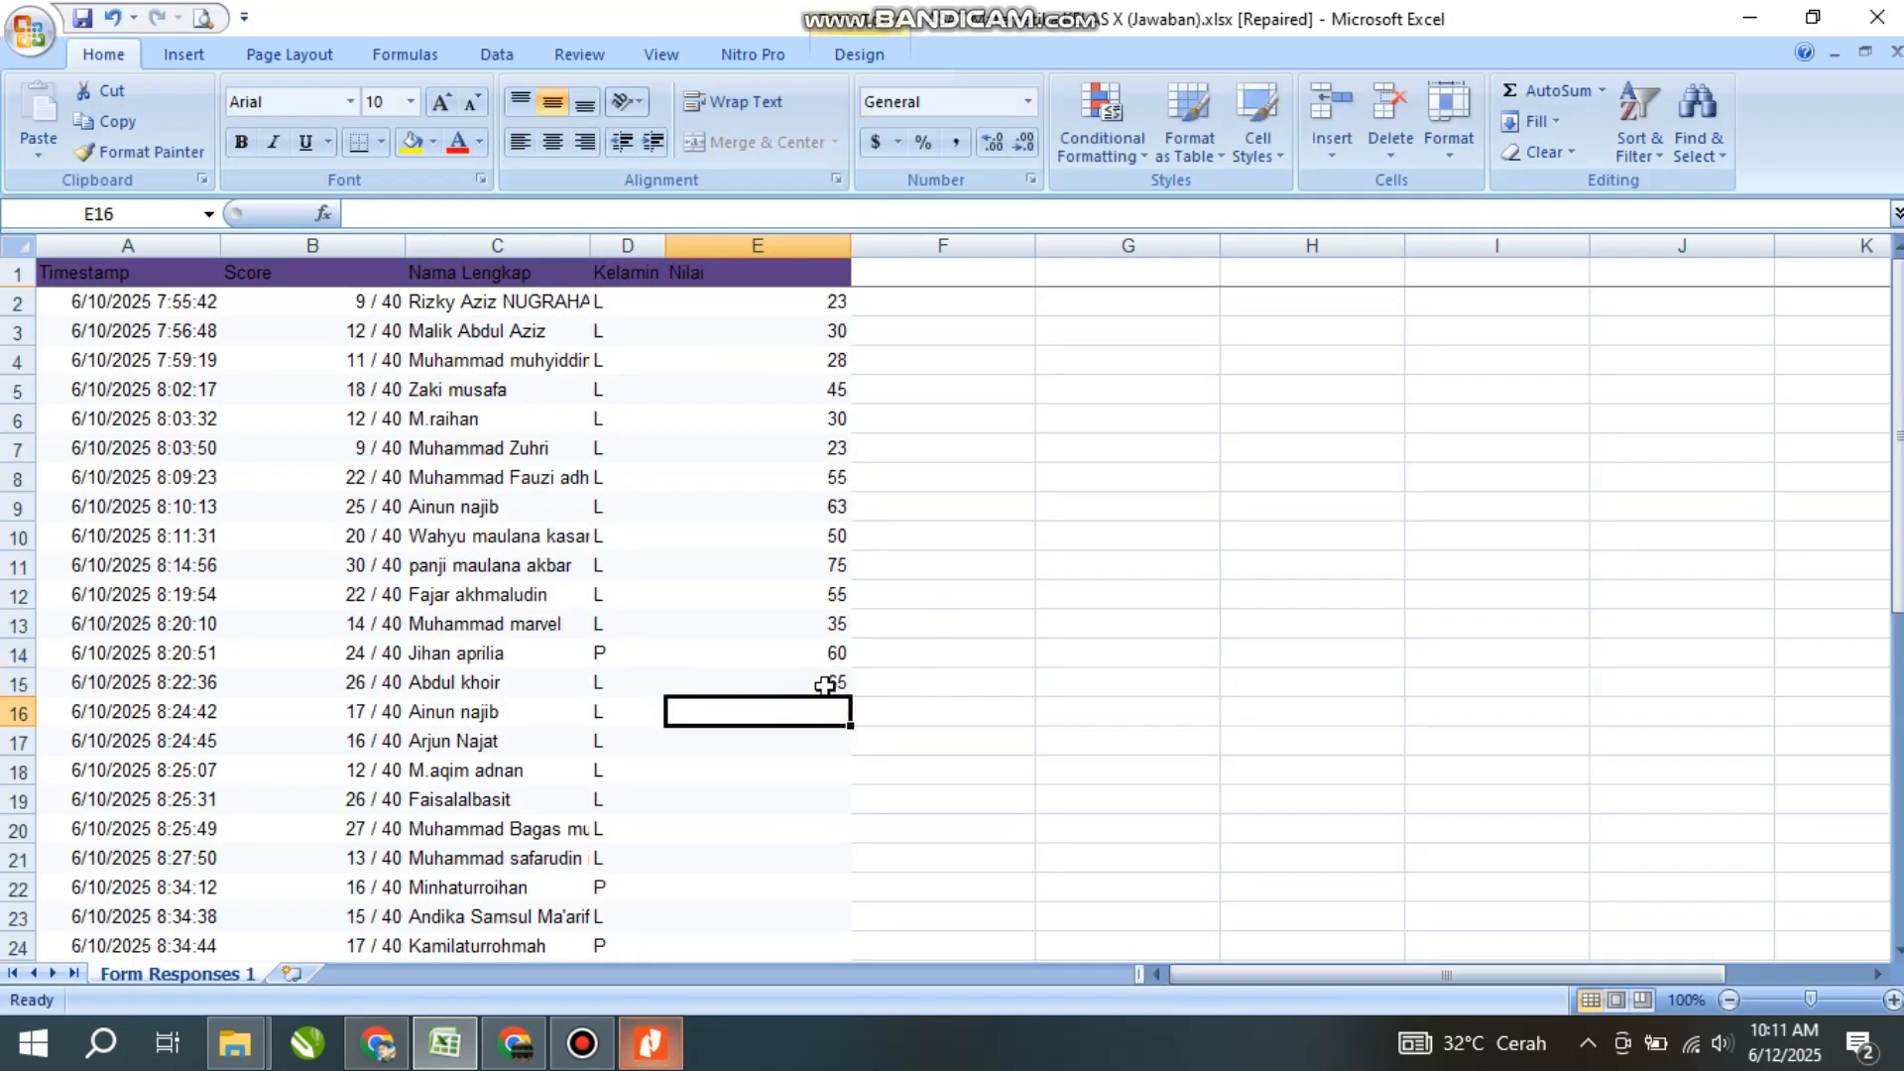
scroll(826, 685, down, 10)
scroll(810, 672, up, 10)
click(821, 531)
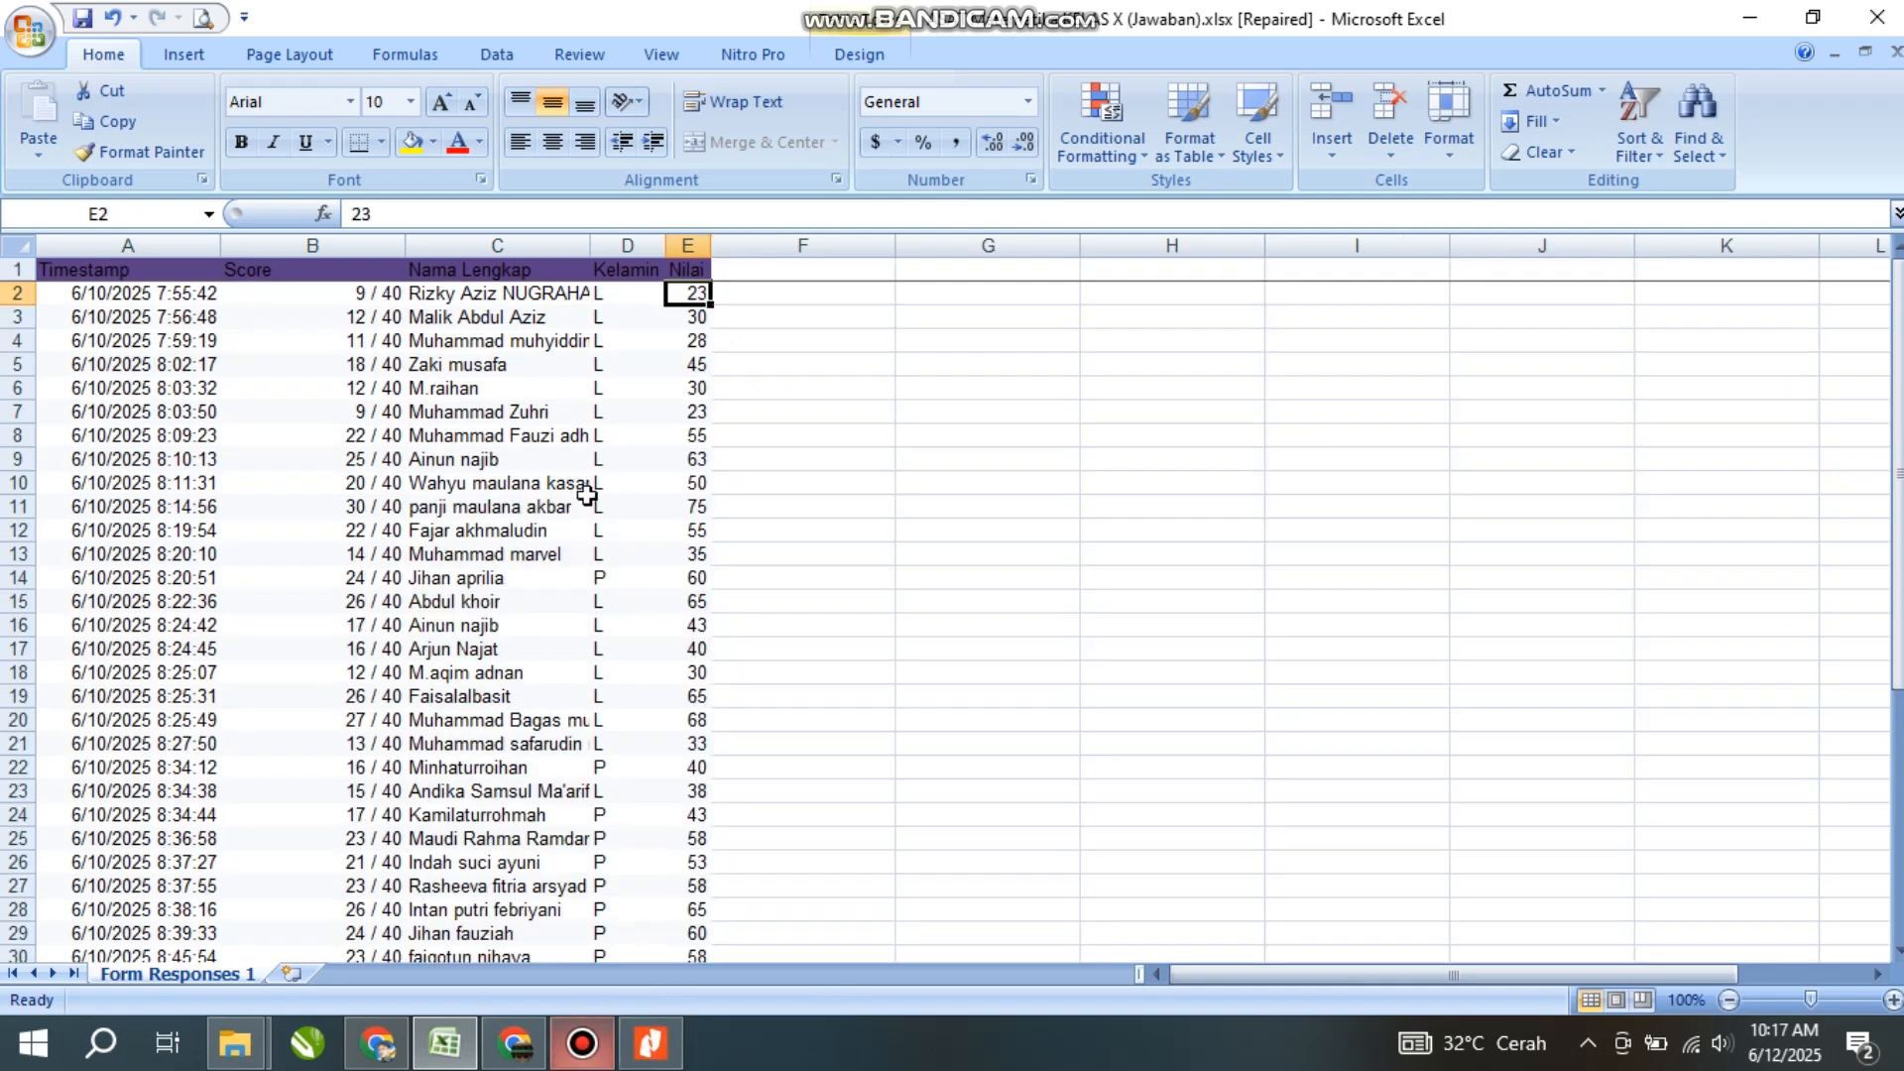
scroll(688, 462, down, 5)
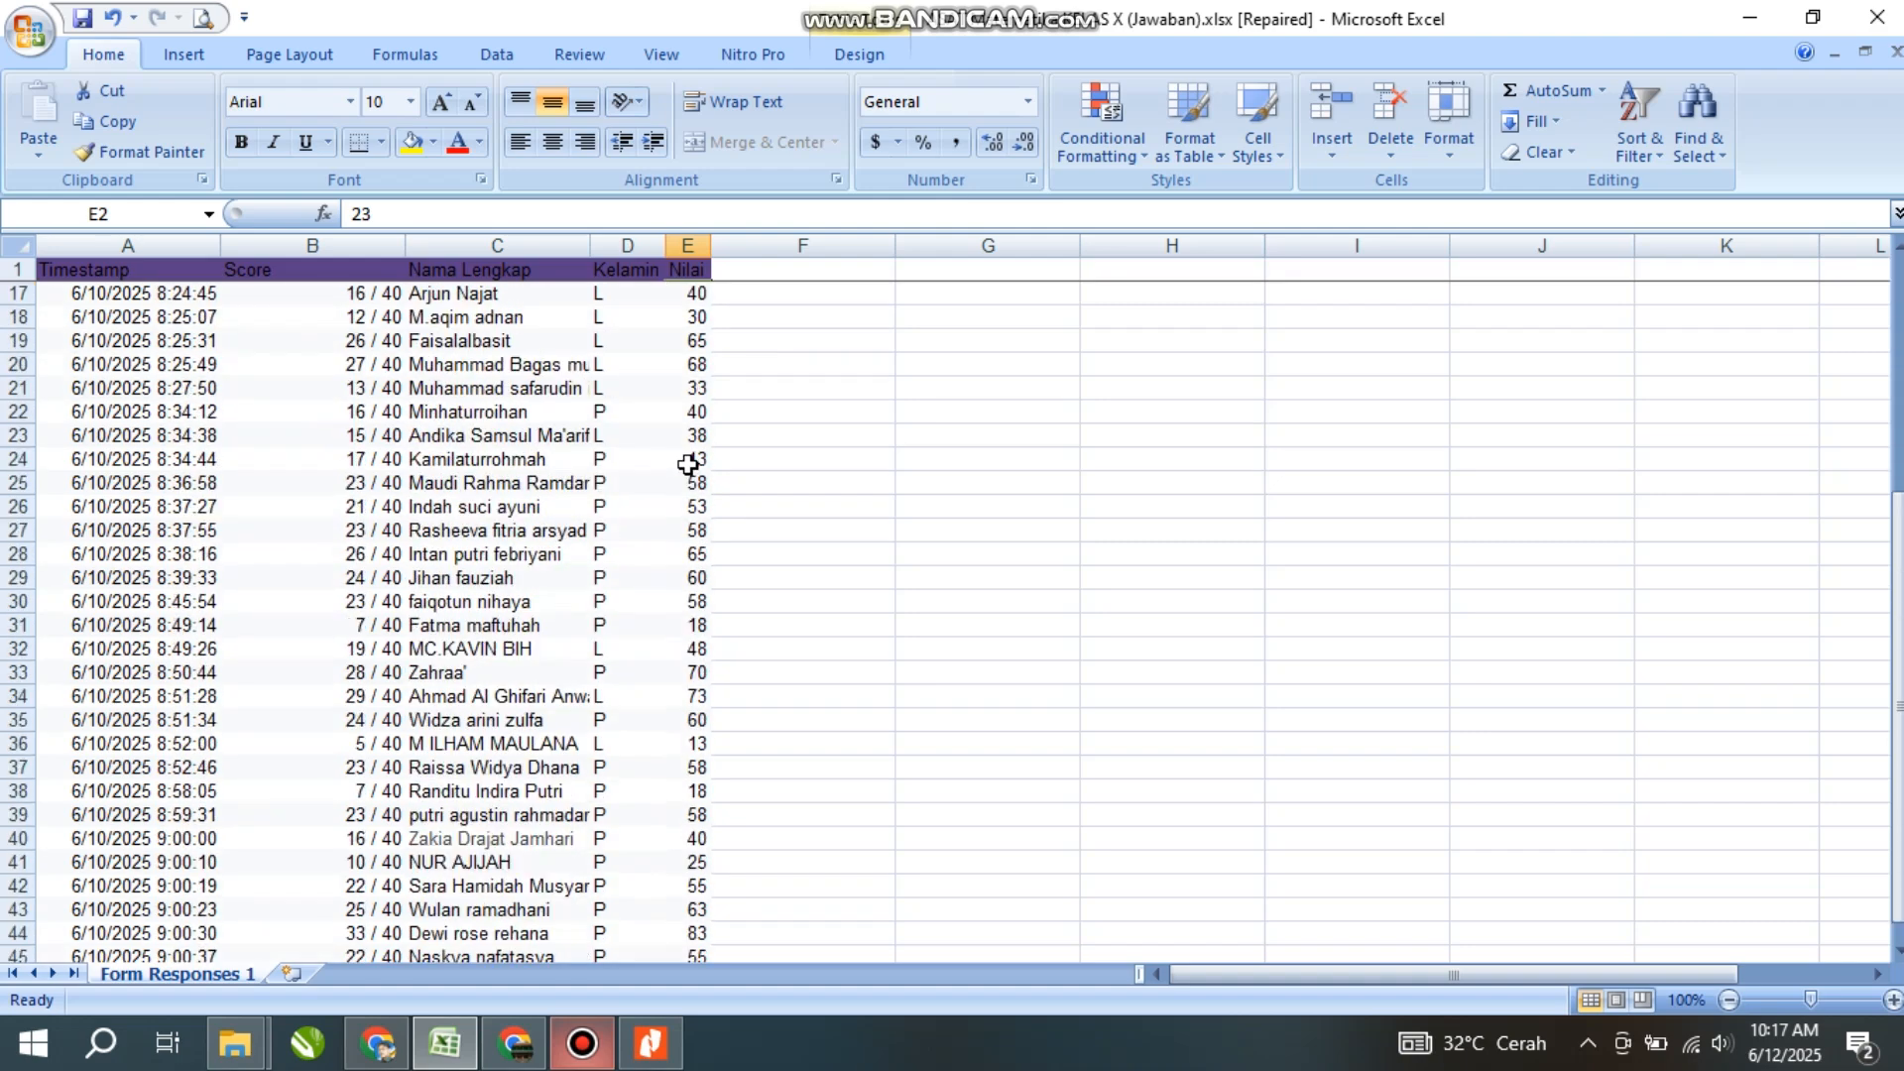
scroll(688, 465, down, 3)
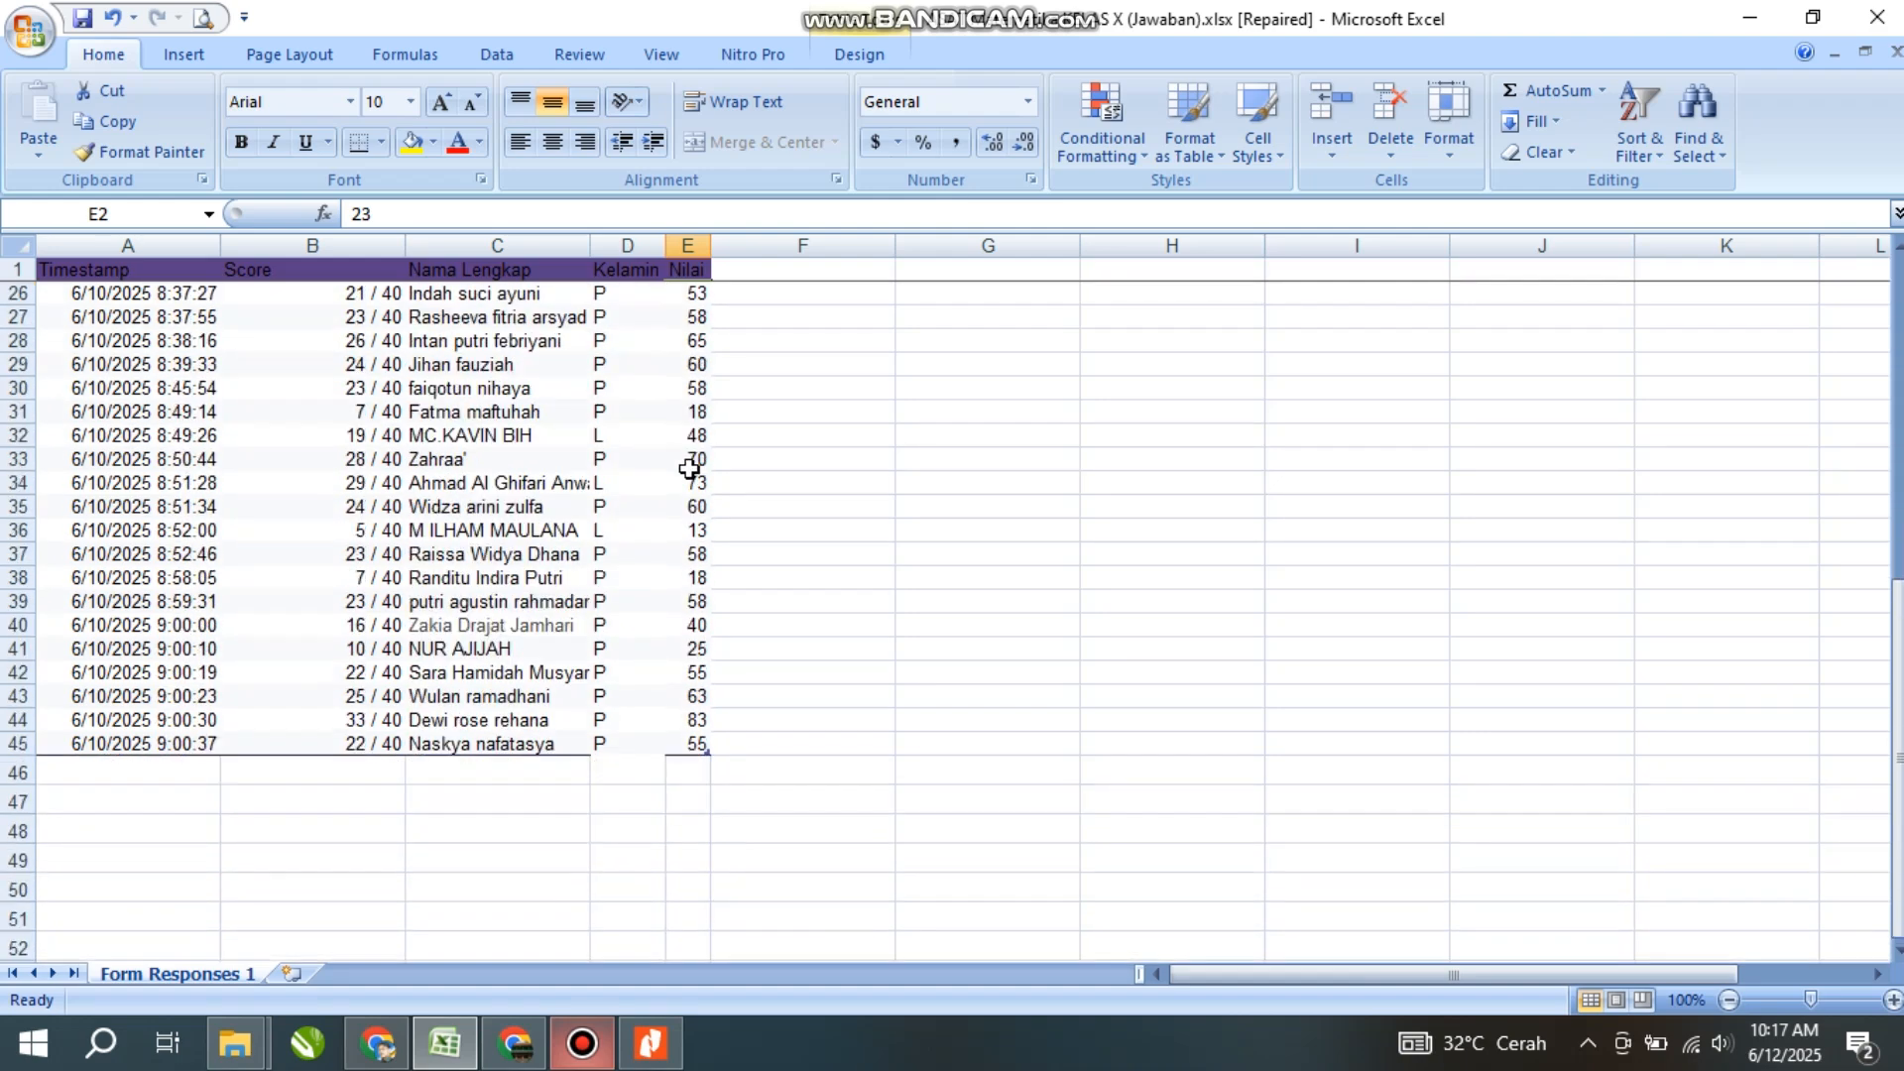
scroll(688, 469, up, 8)
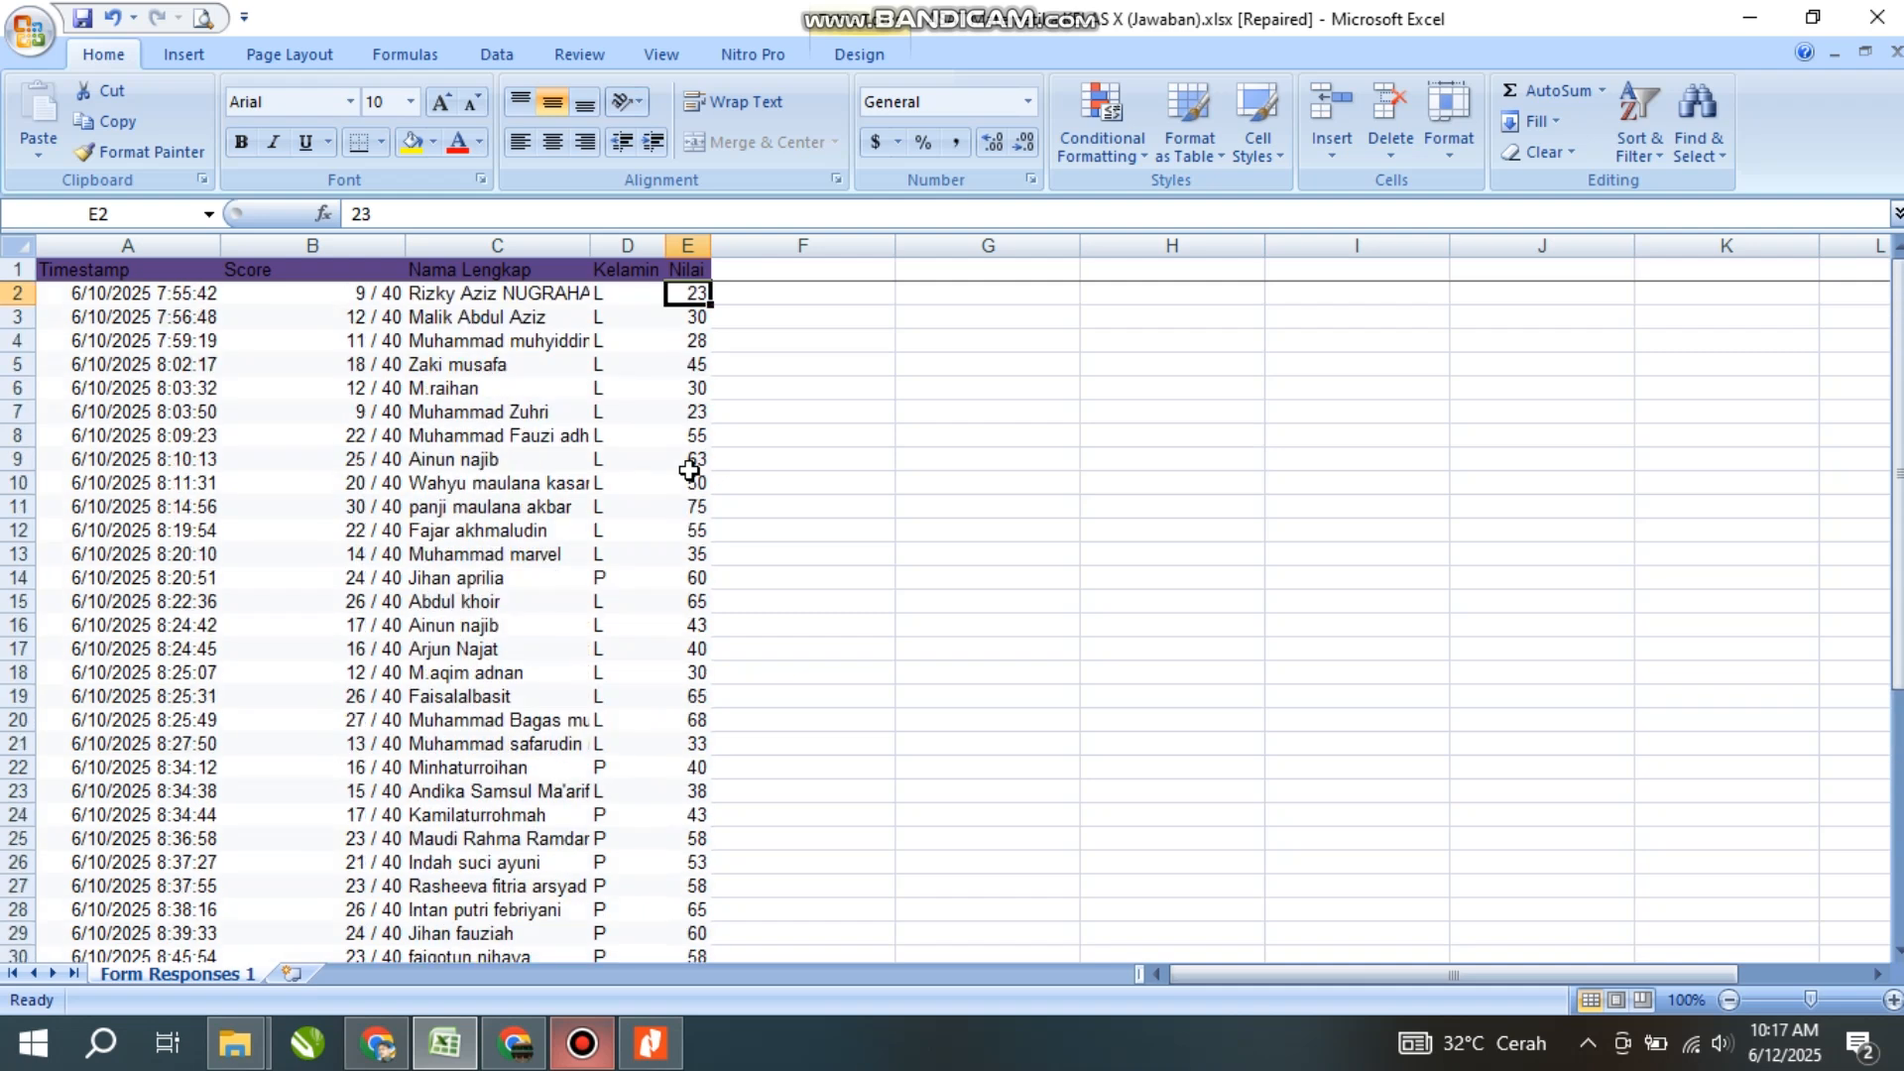
drag(691, 288, 699, 516)
scroll(699, 516, down, 2)
scroll(699, 516, down, 7)
scroll(700, 517, up, 9)
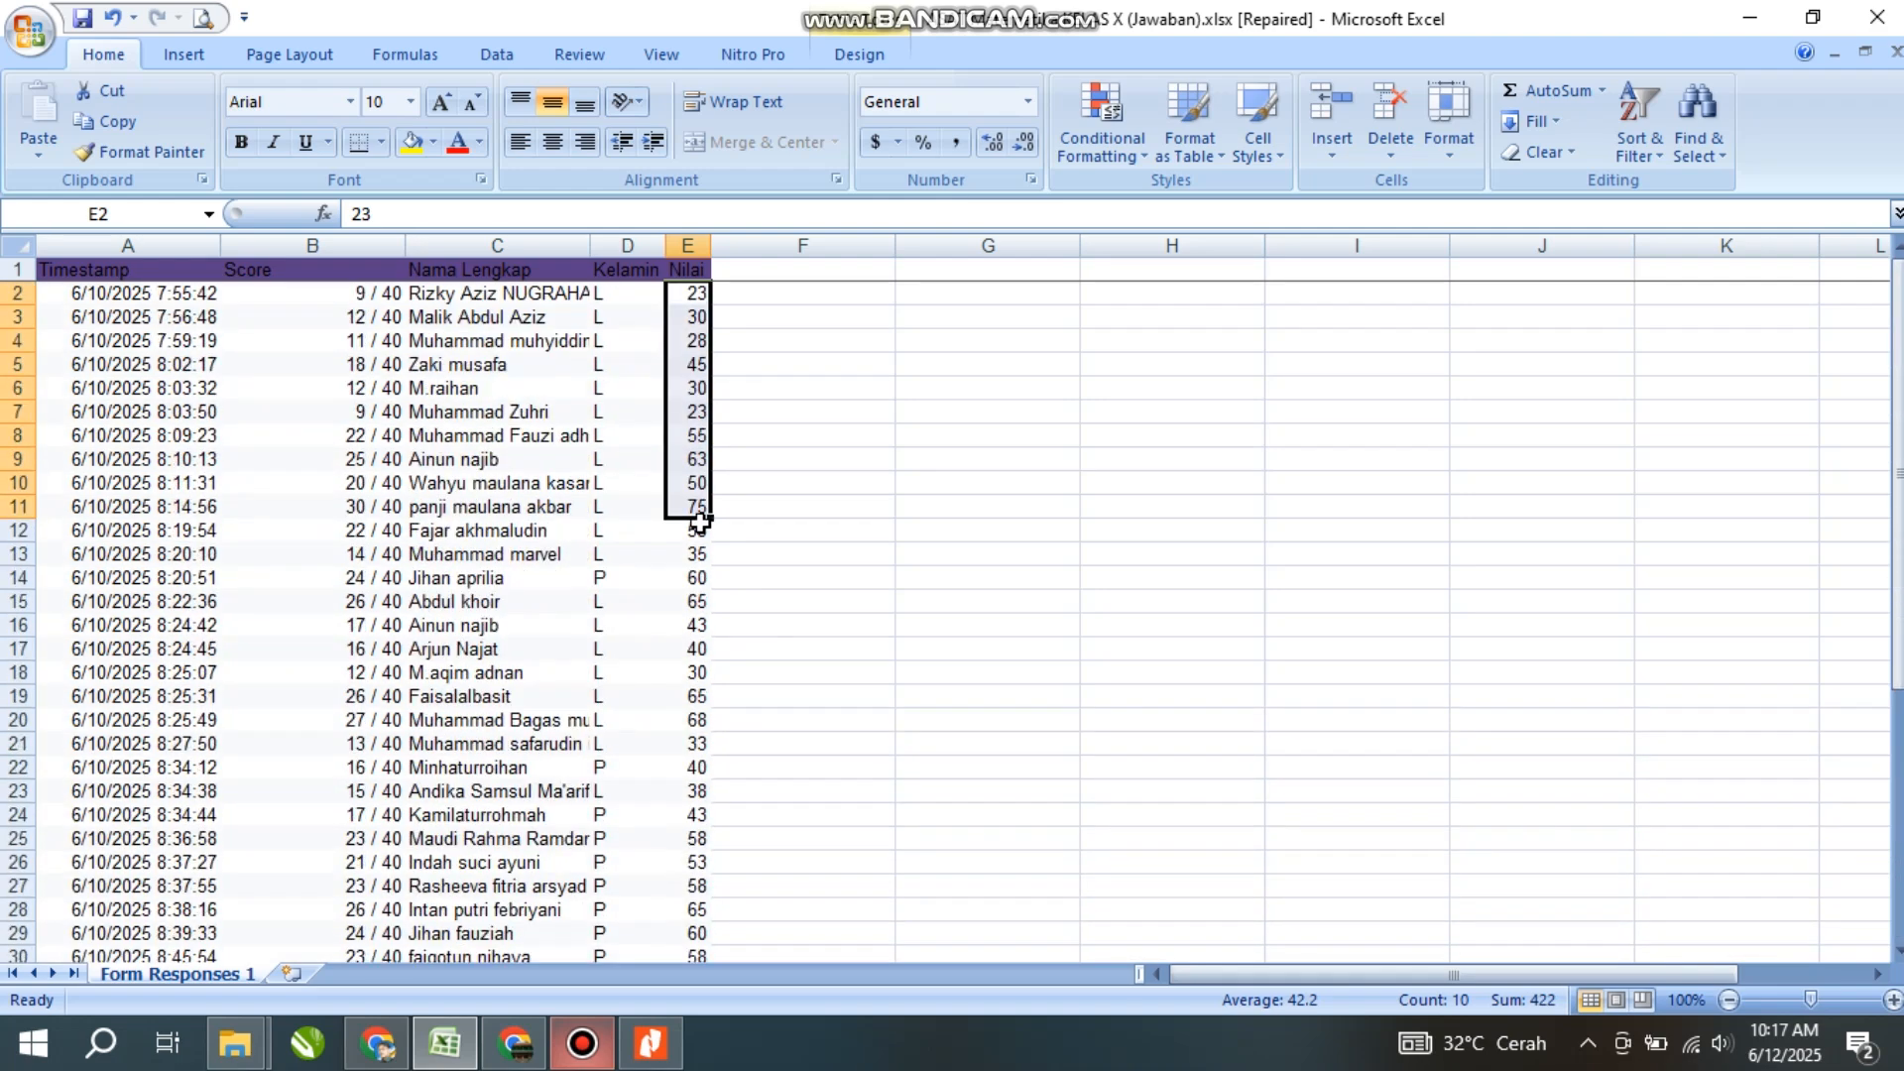
scroll(609, 366, down, 5)
click(611, 387)
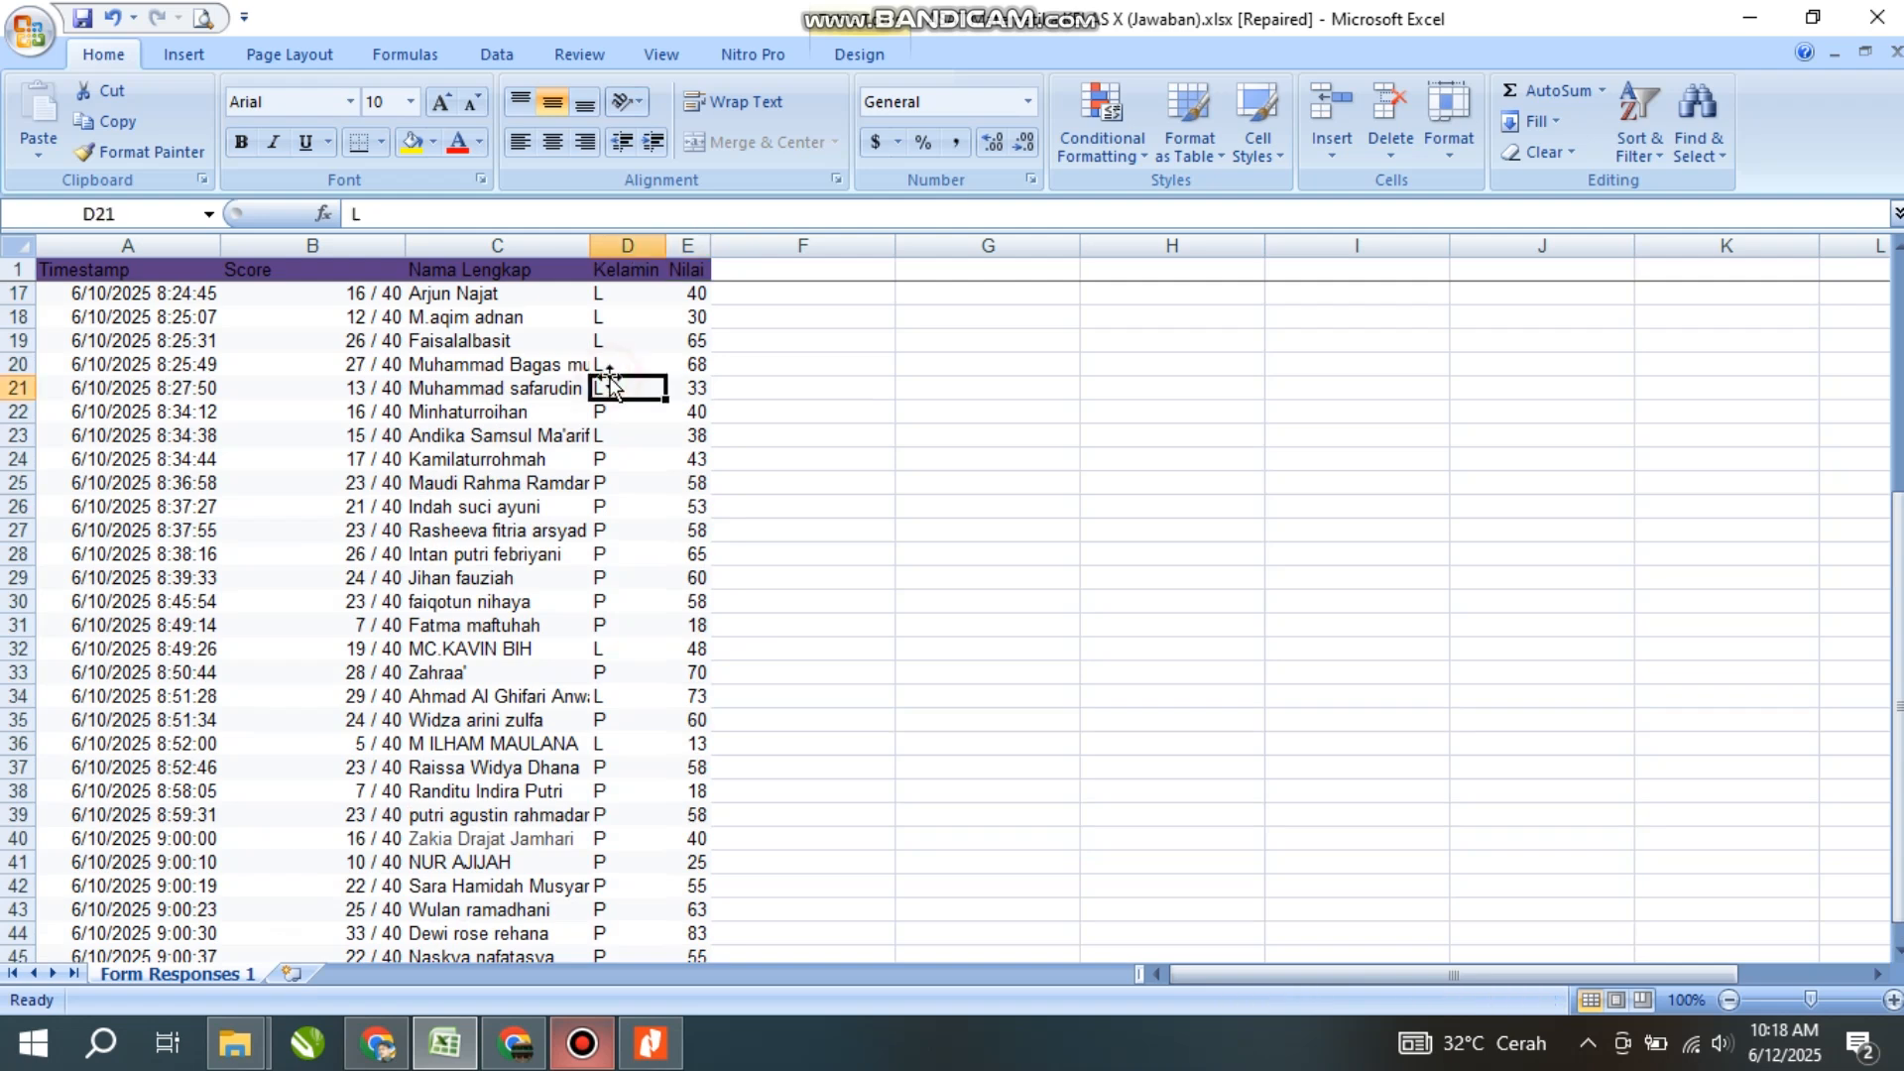
scroll(615, 359, up, 5)
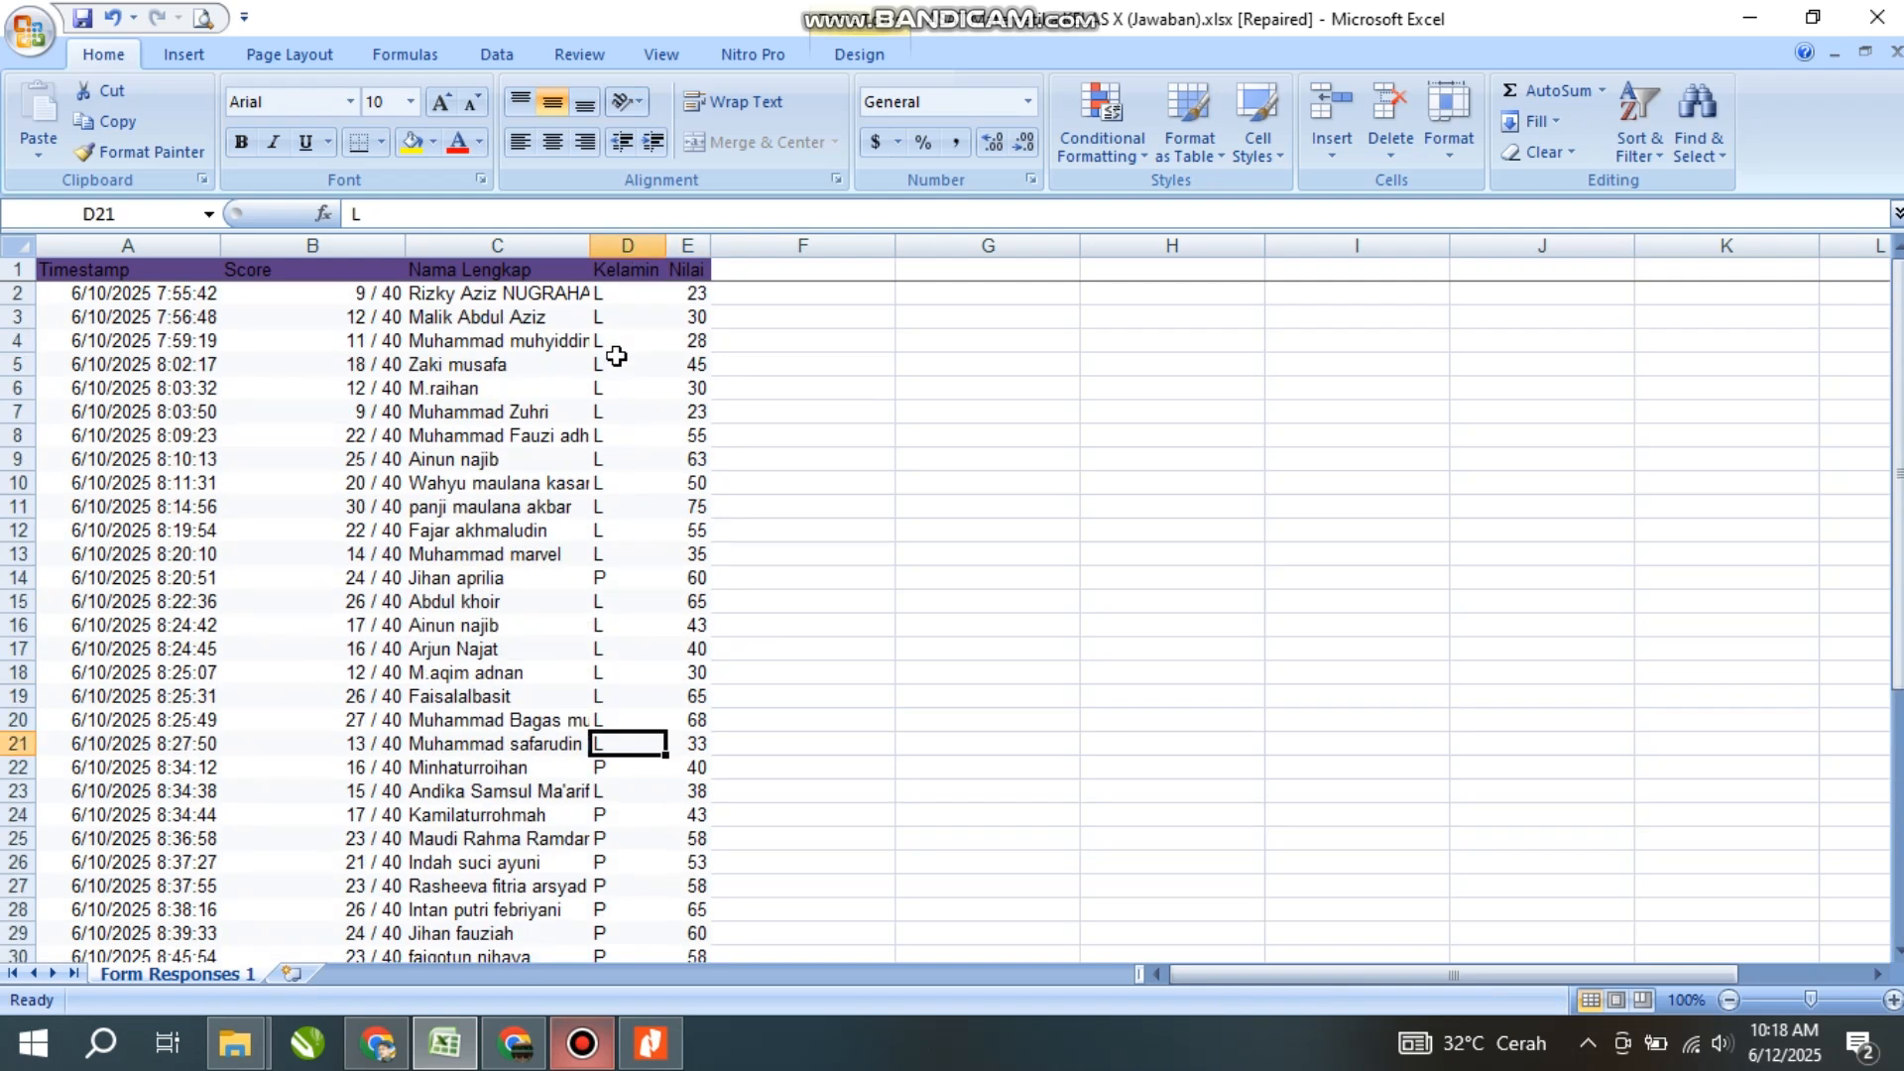
click(626, 274)
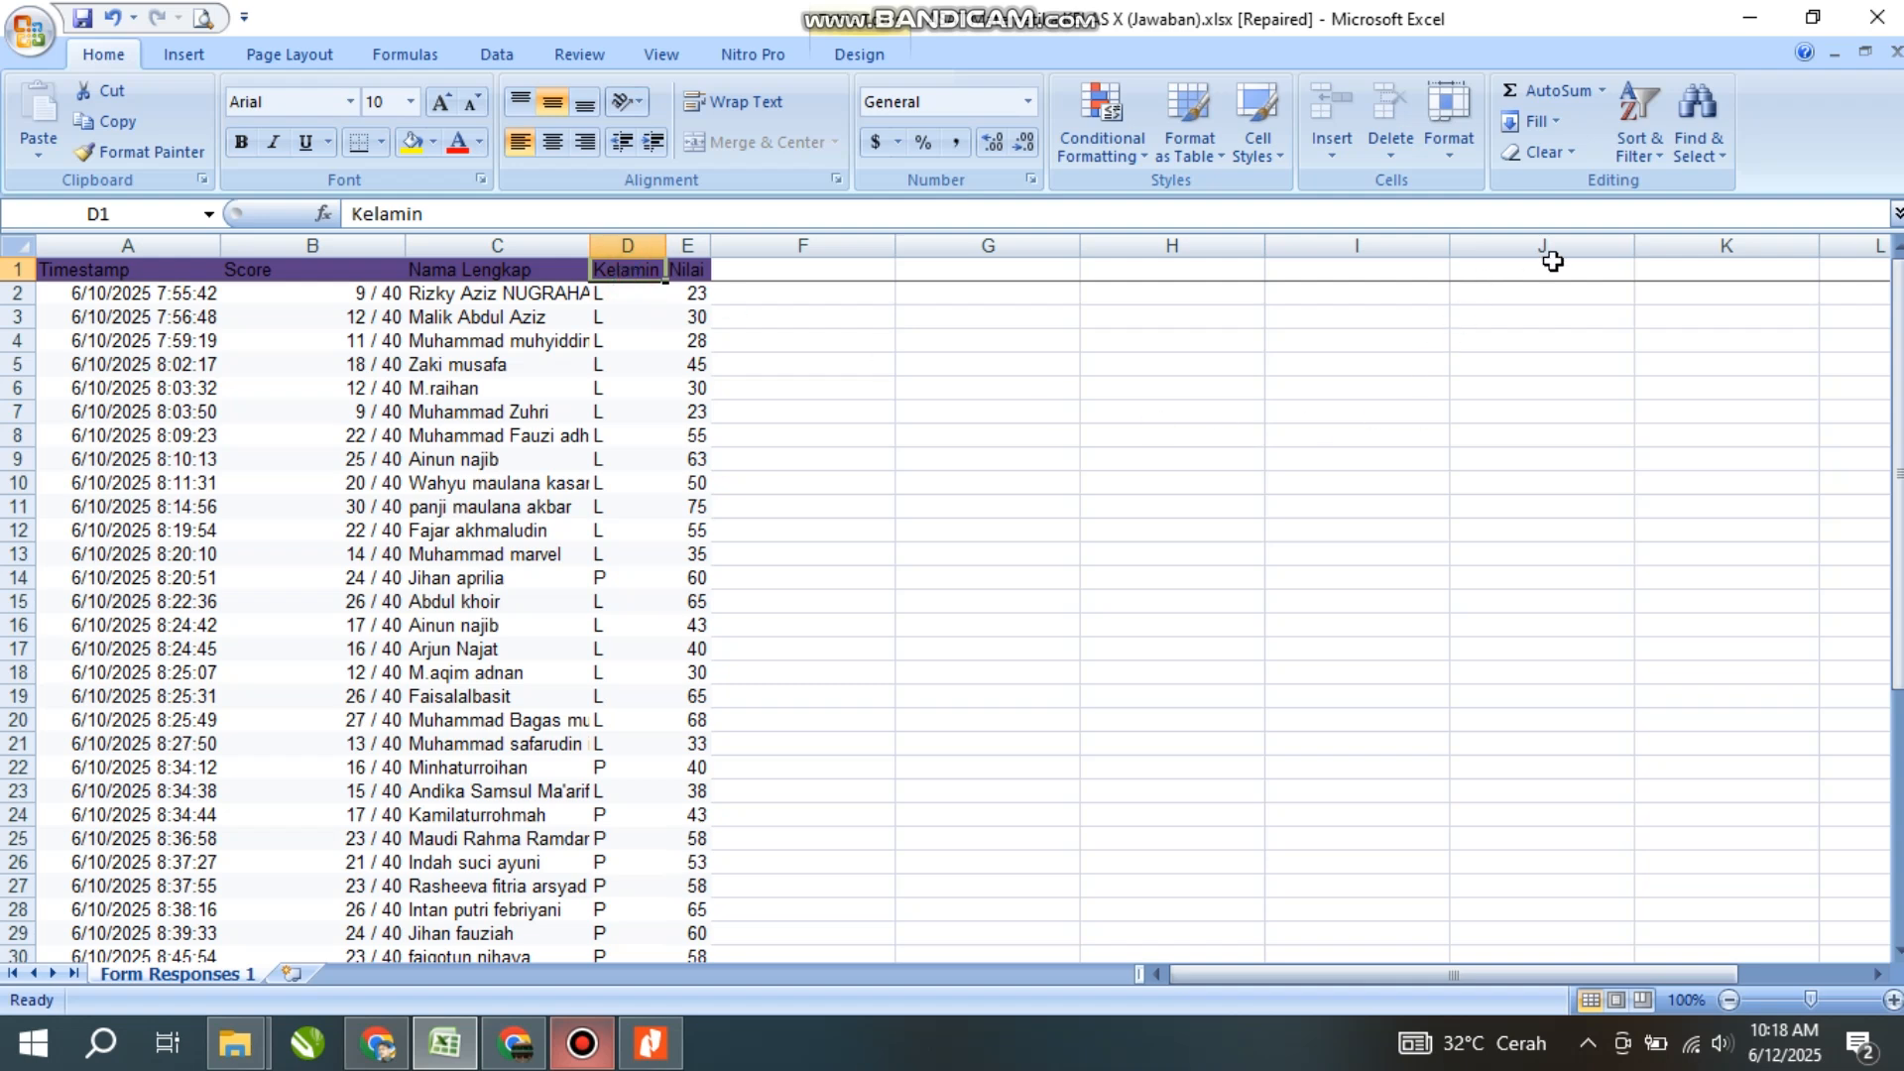
- Add AutoFilter arrows to the header row via Sort & Filter > Filter
click(1642, 129)
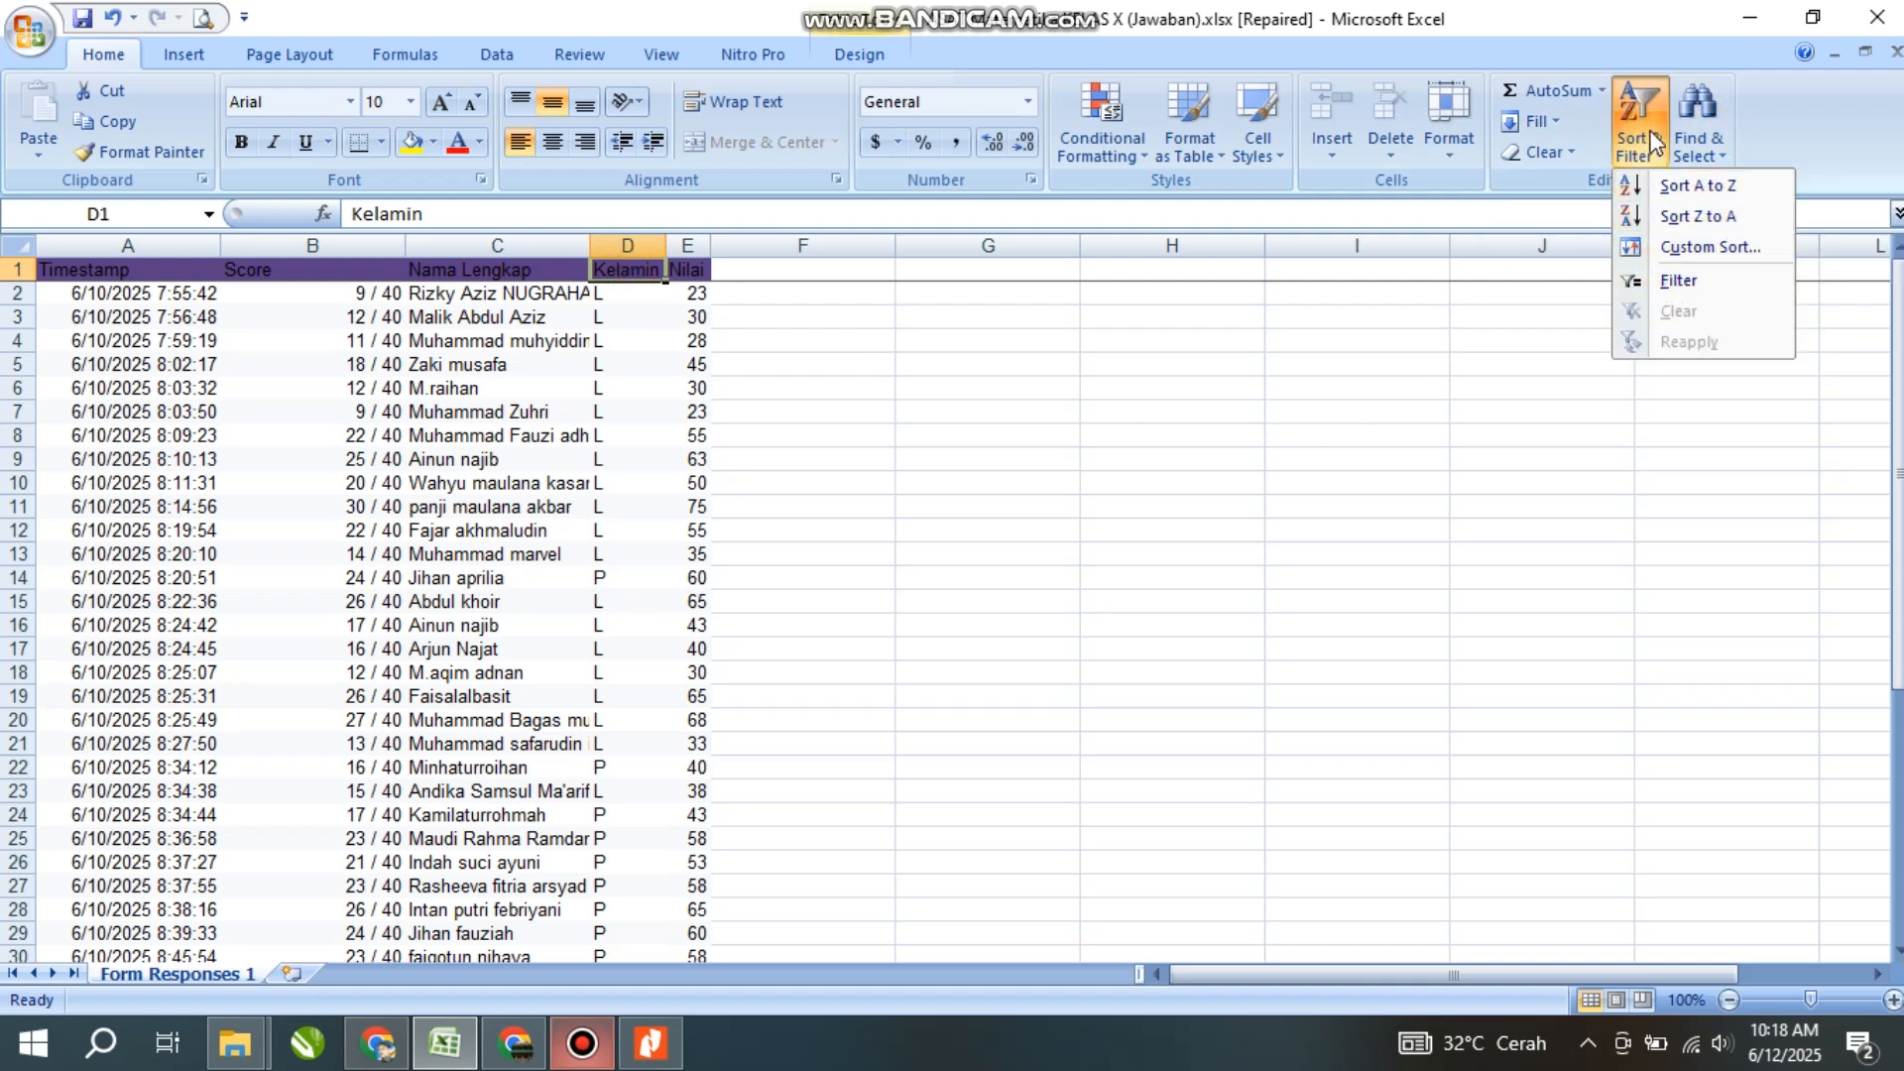
click(1673, 281)
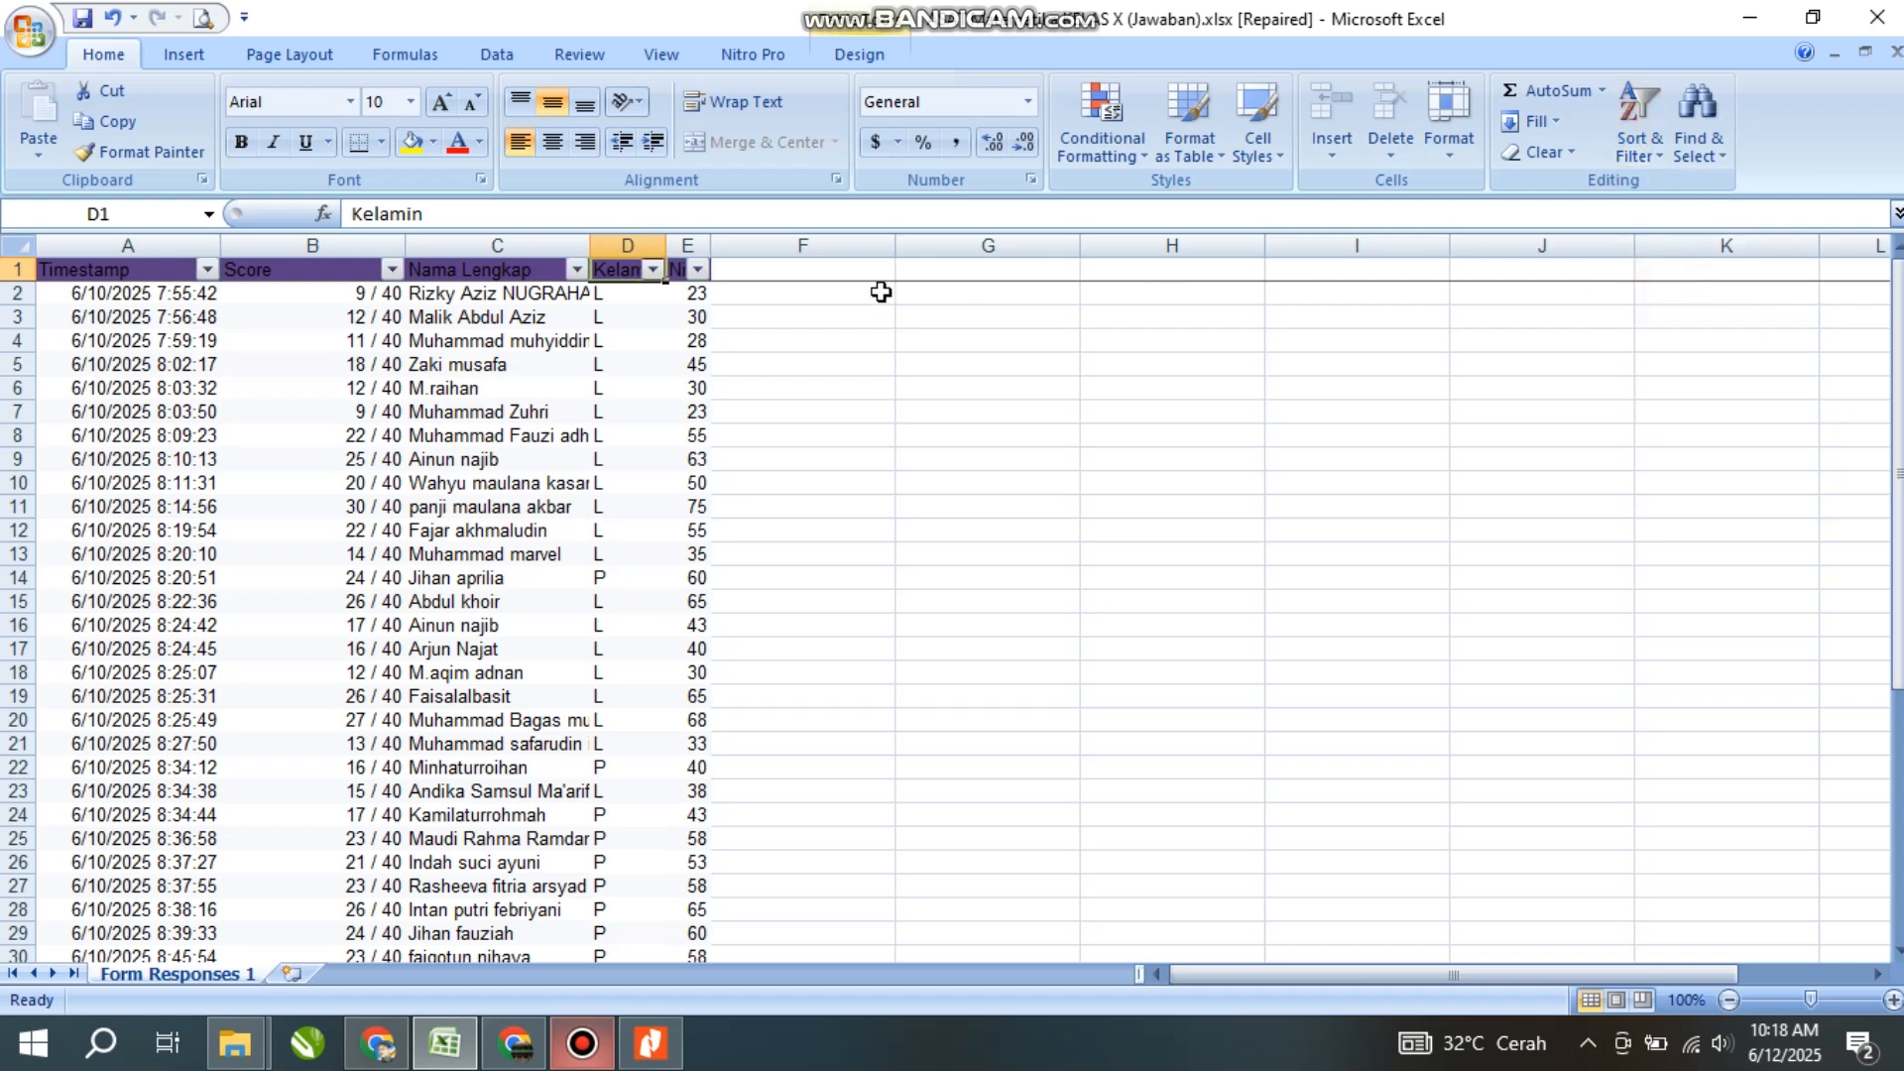
click(653, 270)
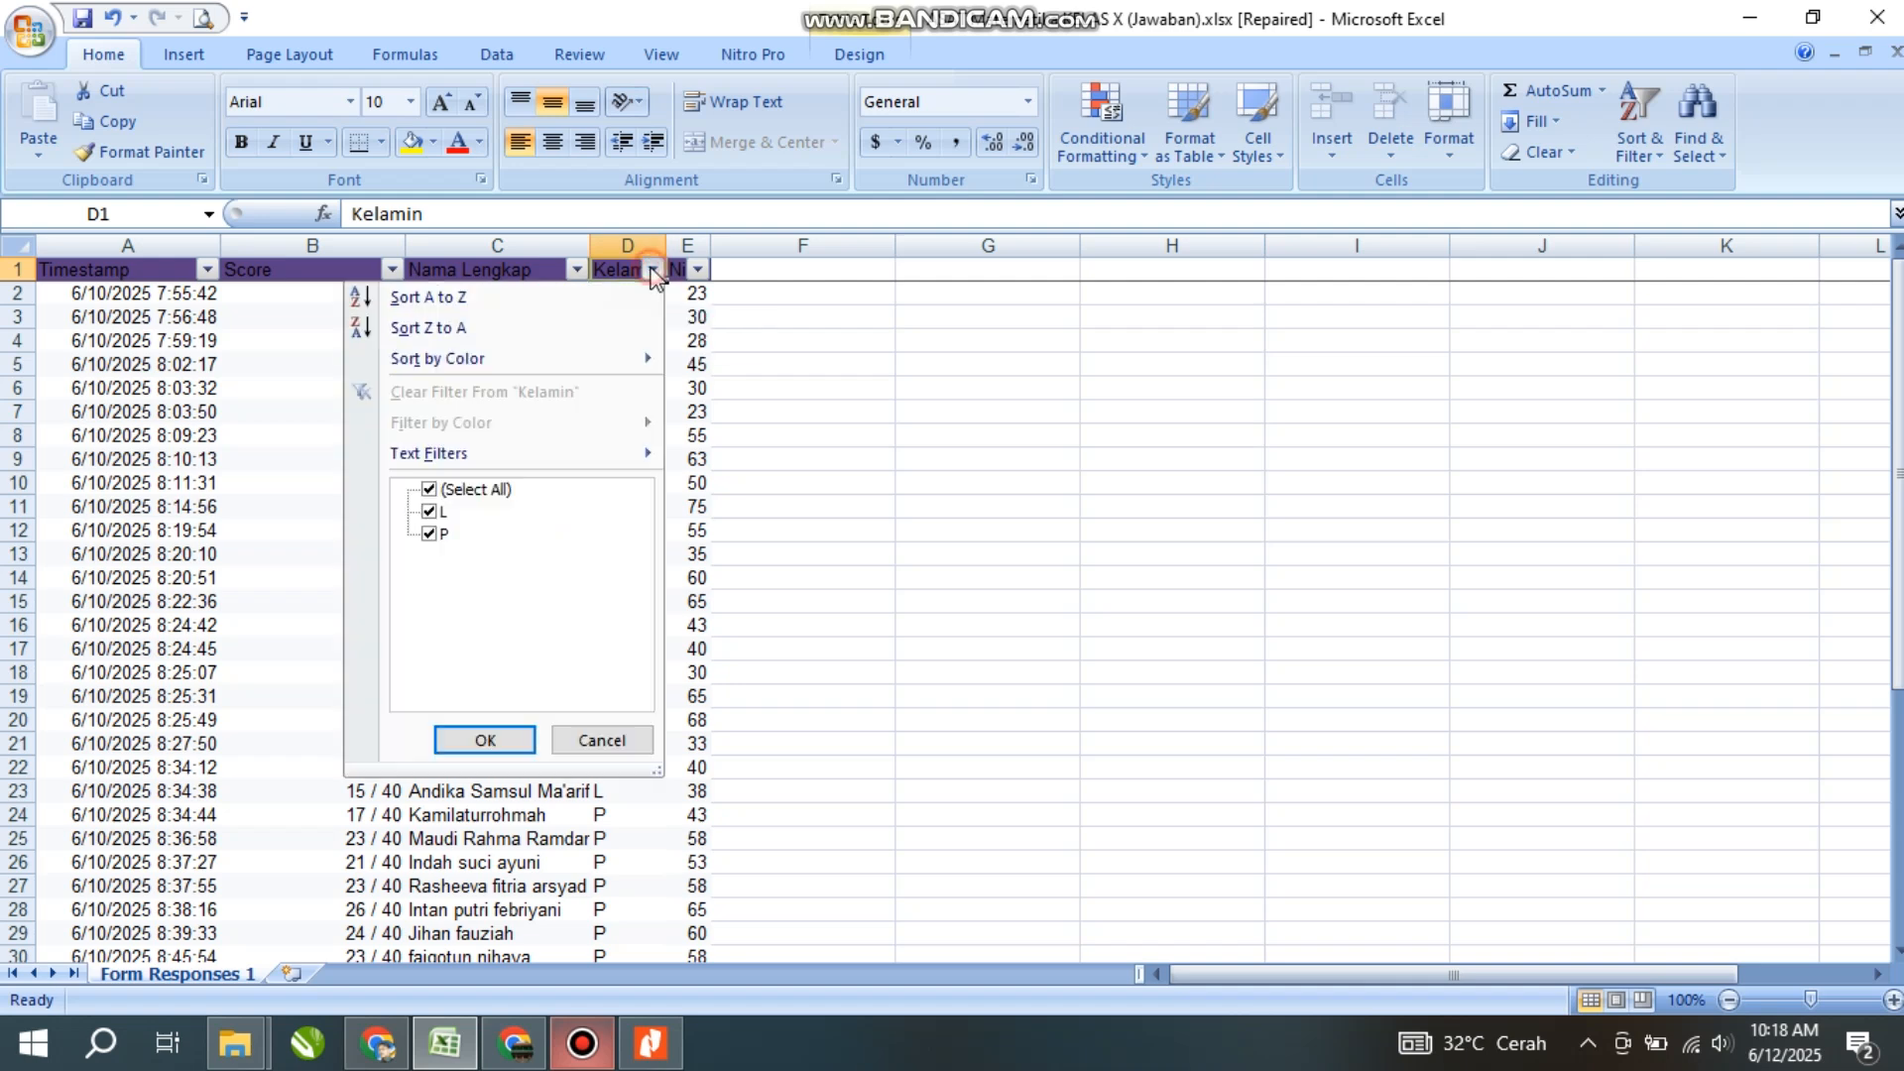
- Filter the Kelamin column to keep only L, showing 23 of 44 records
click(430, 490)
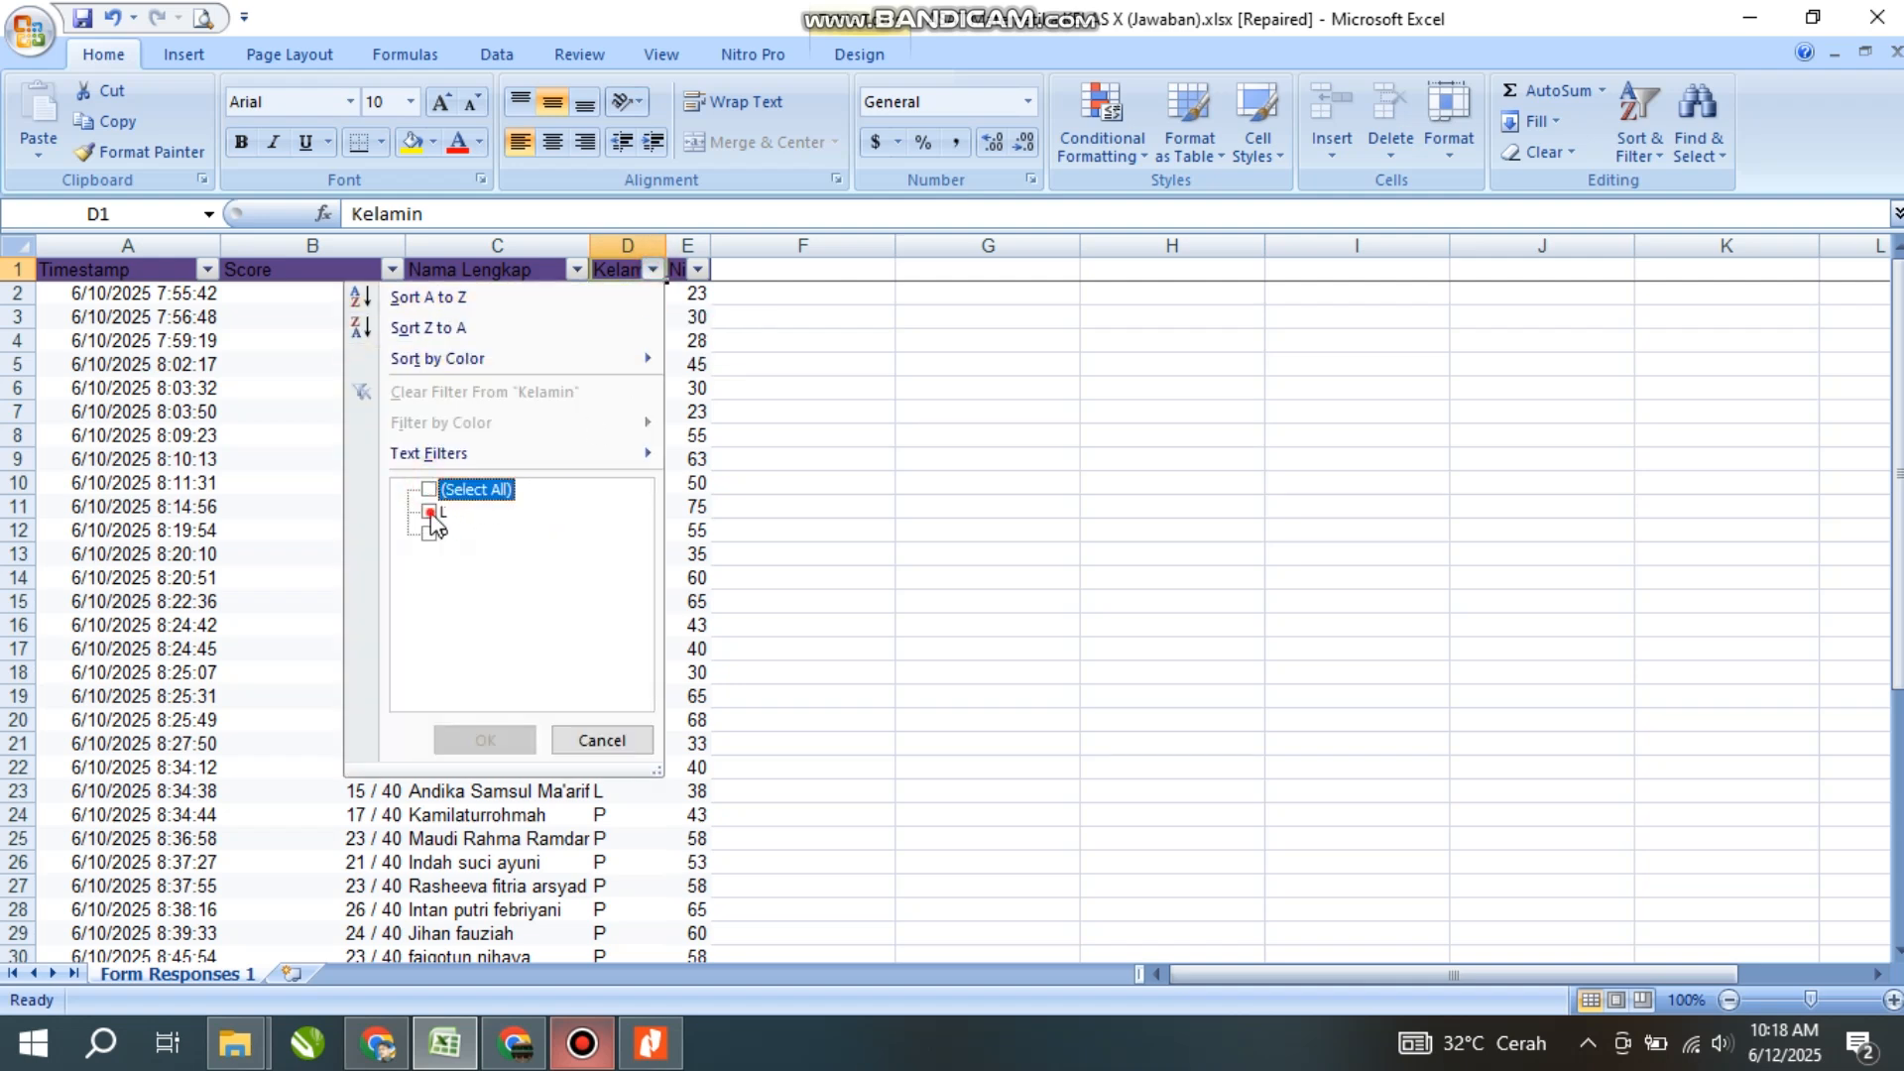
click(430, 512)
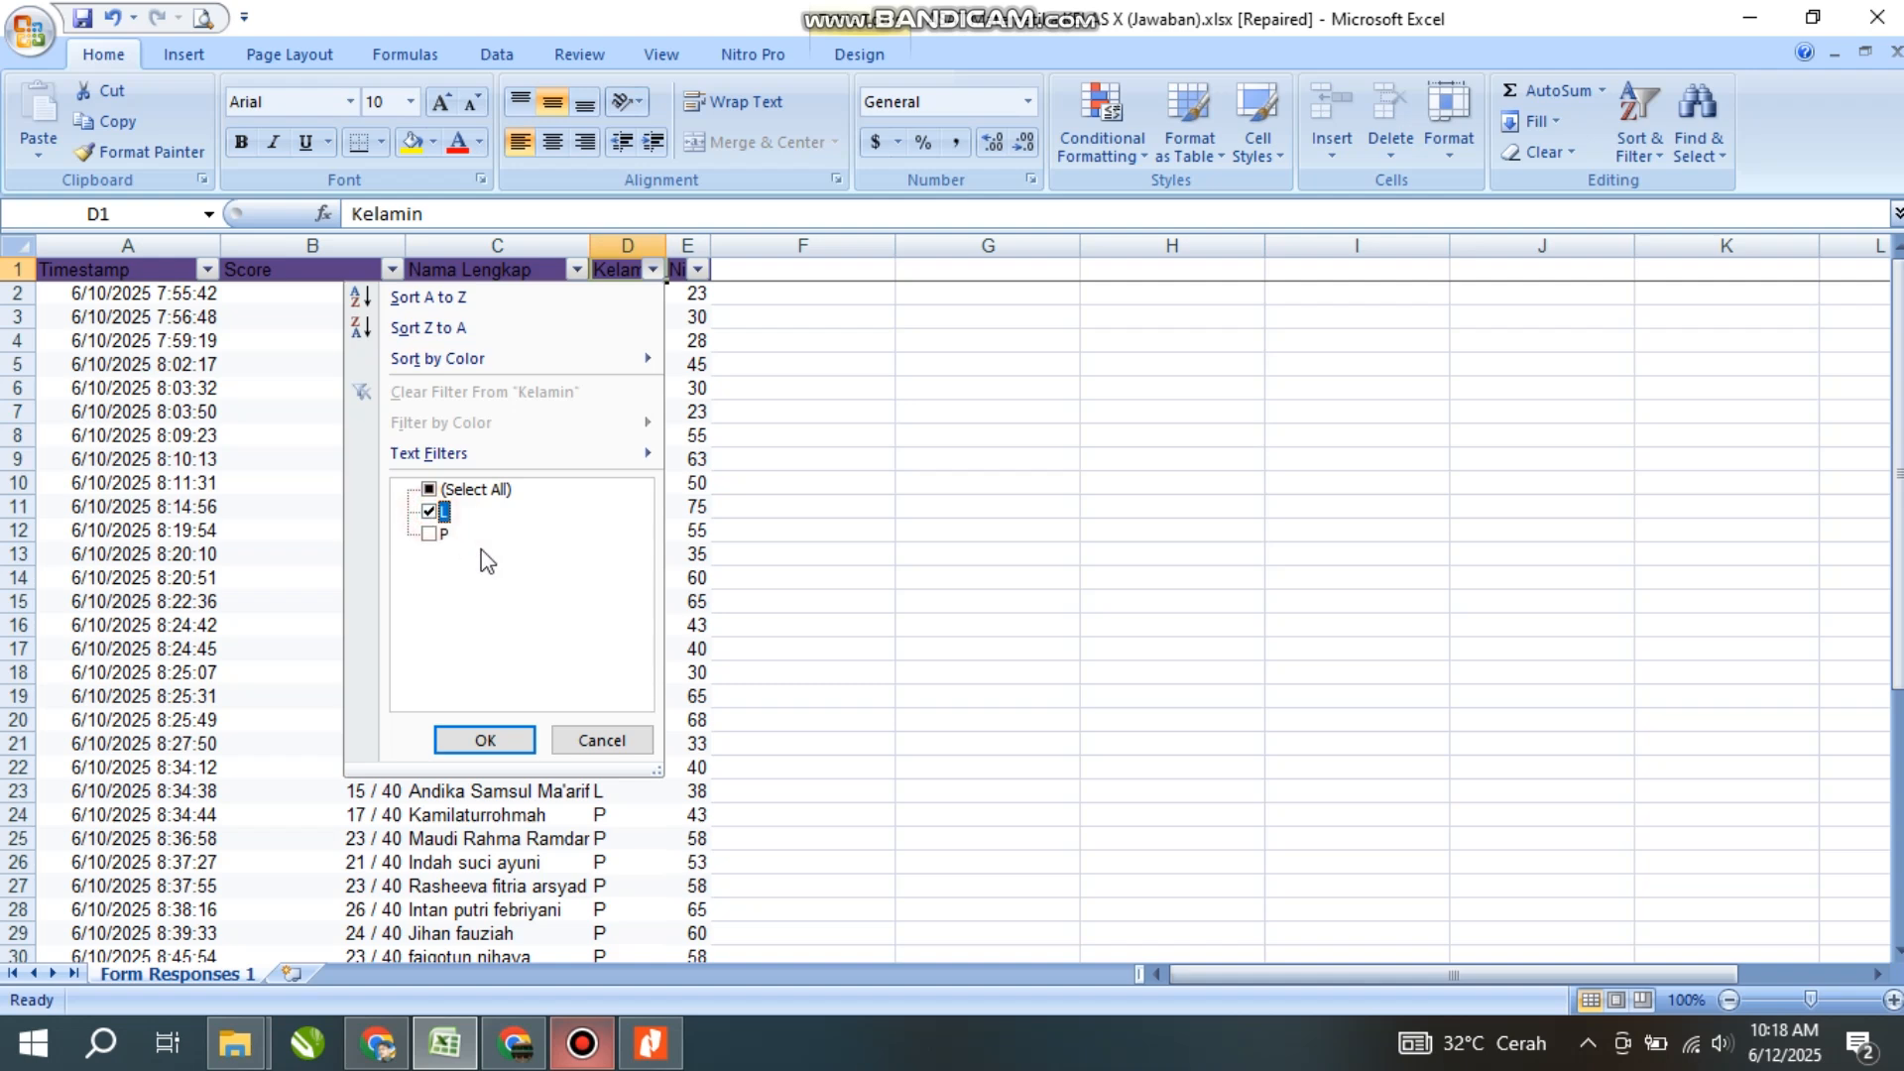
click(485, 741)
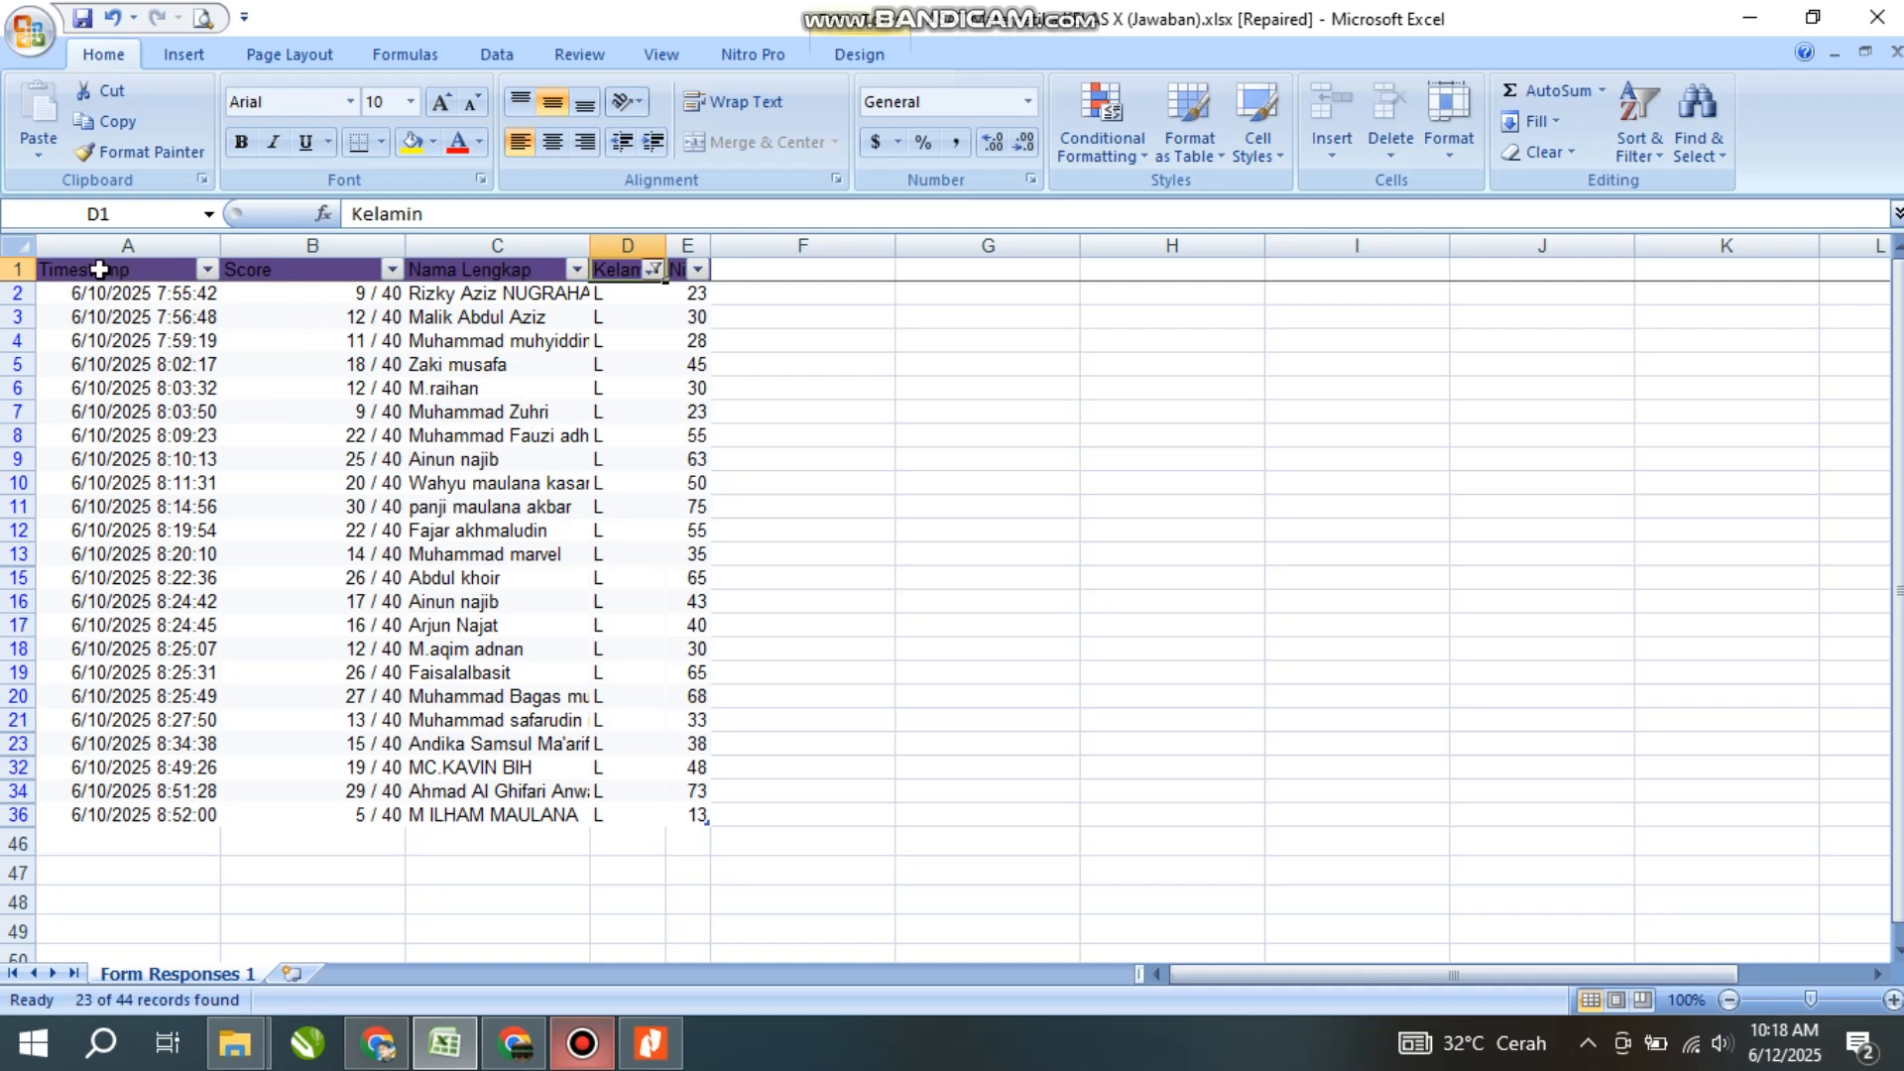
drag(89, 270, 694, 274)
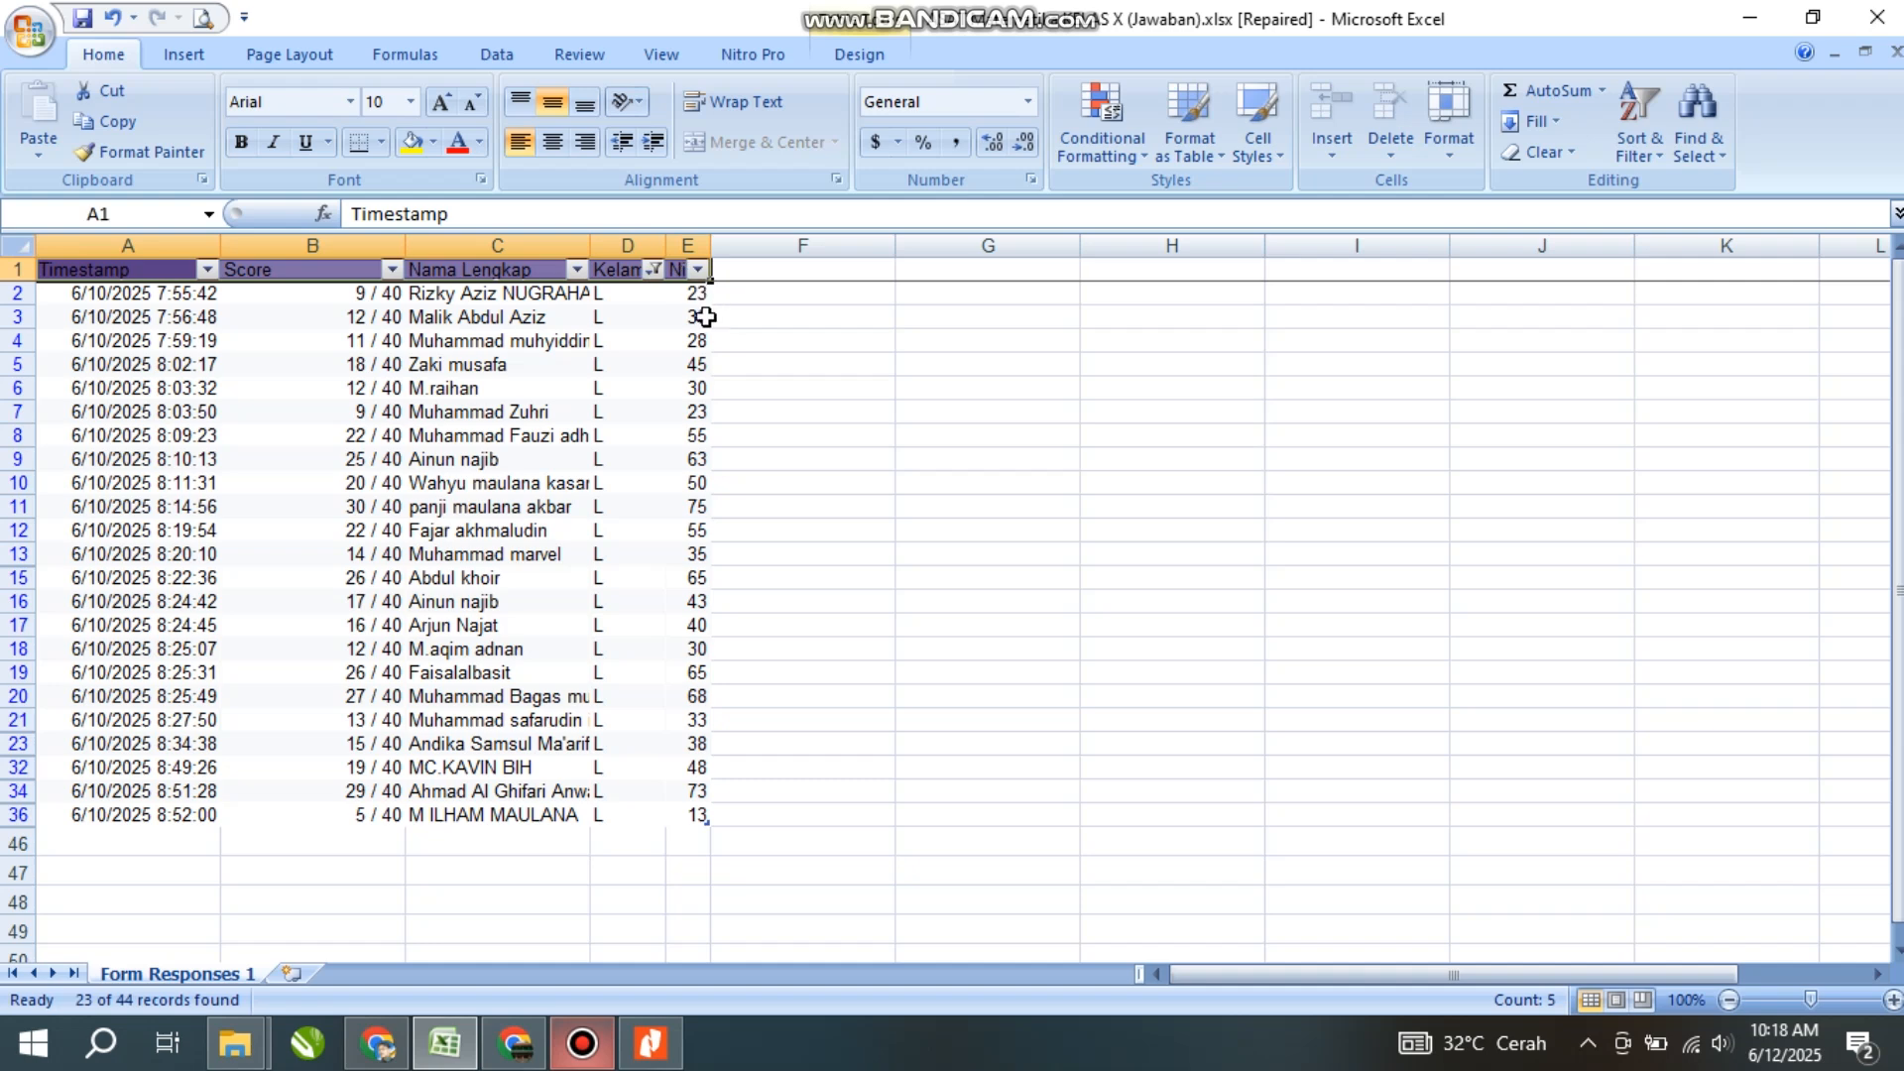
- Copy the header row A1:E1 into a new Sheet1
key(ctrl+c)
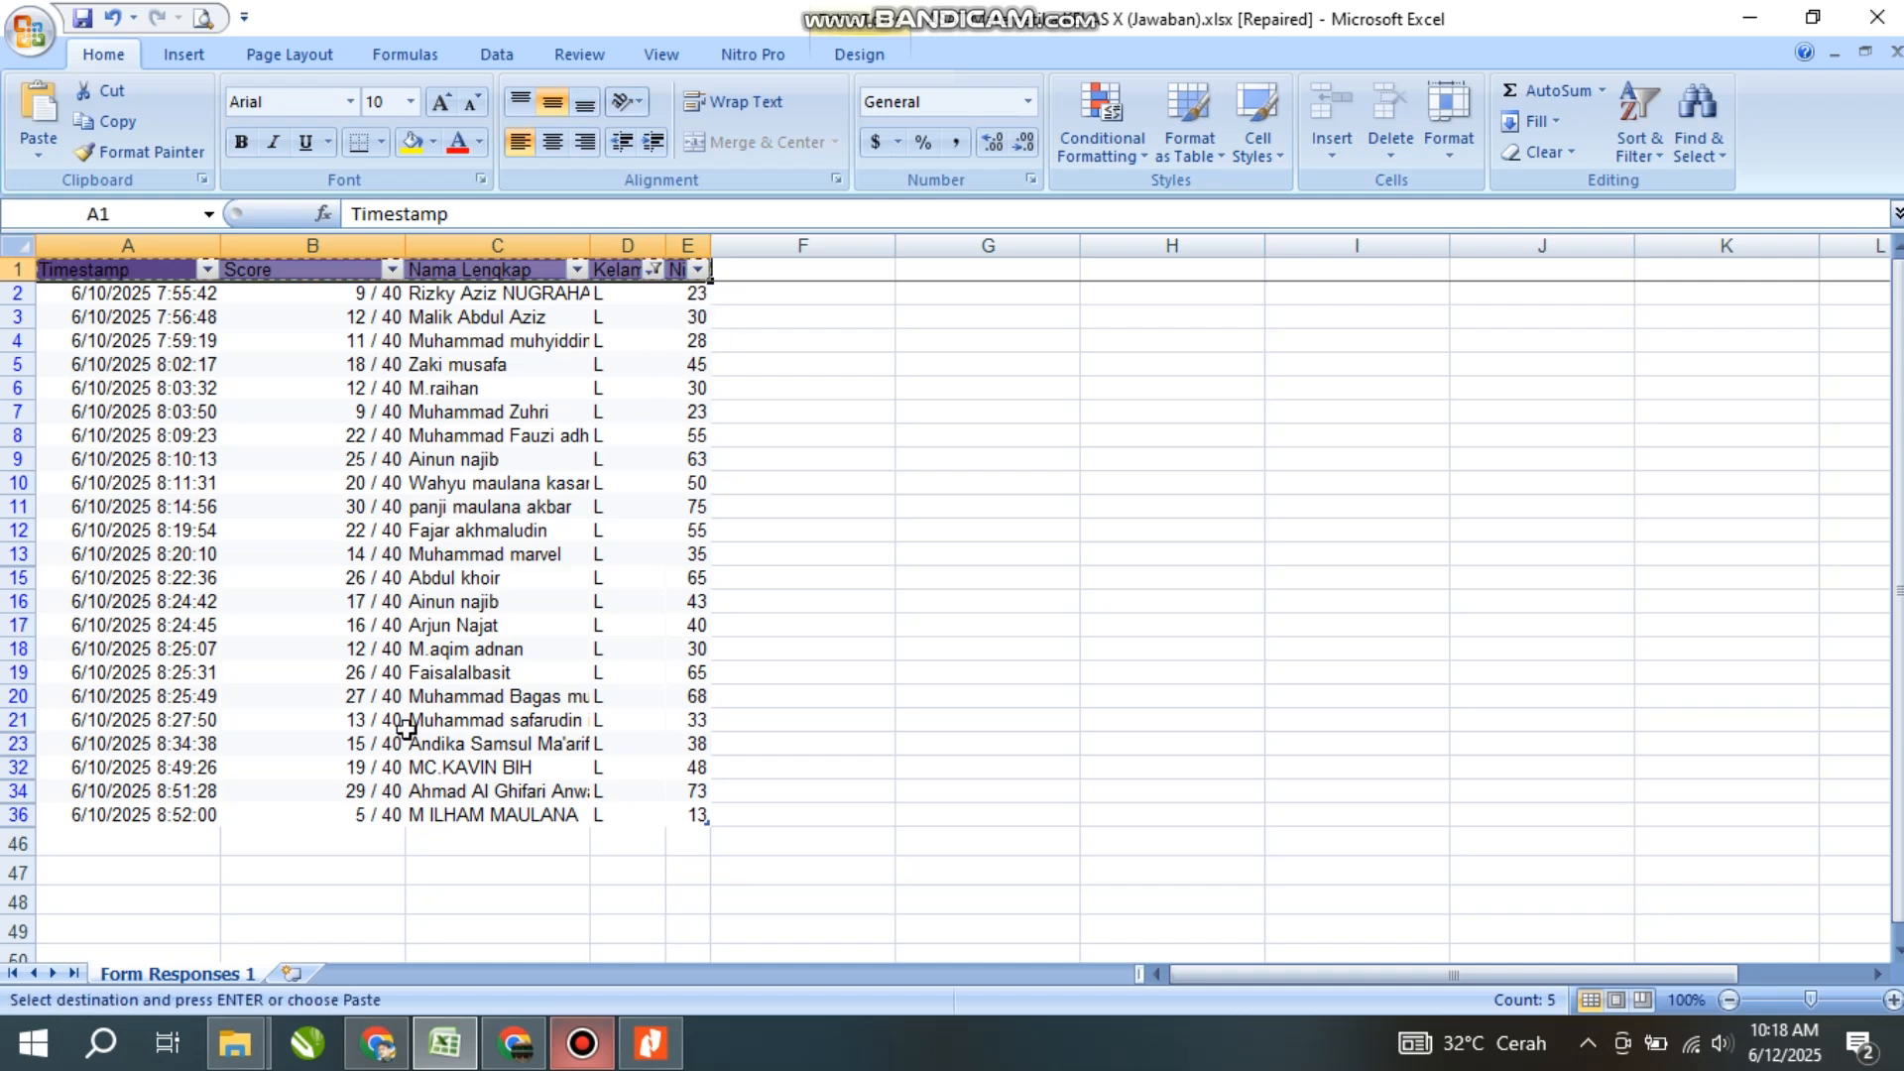
click(290, 977)
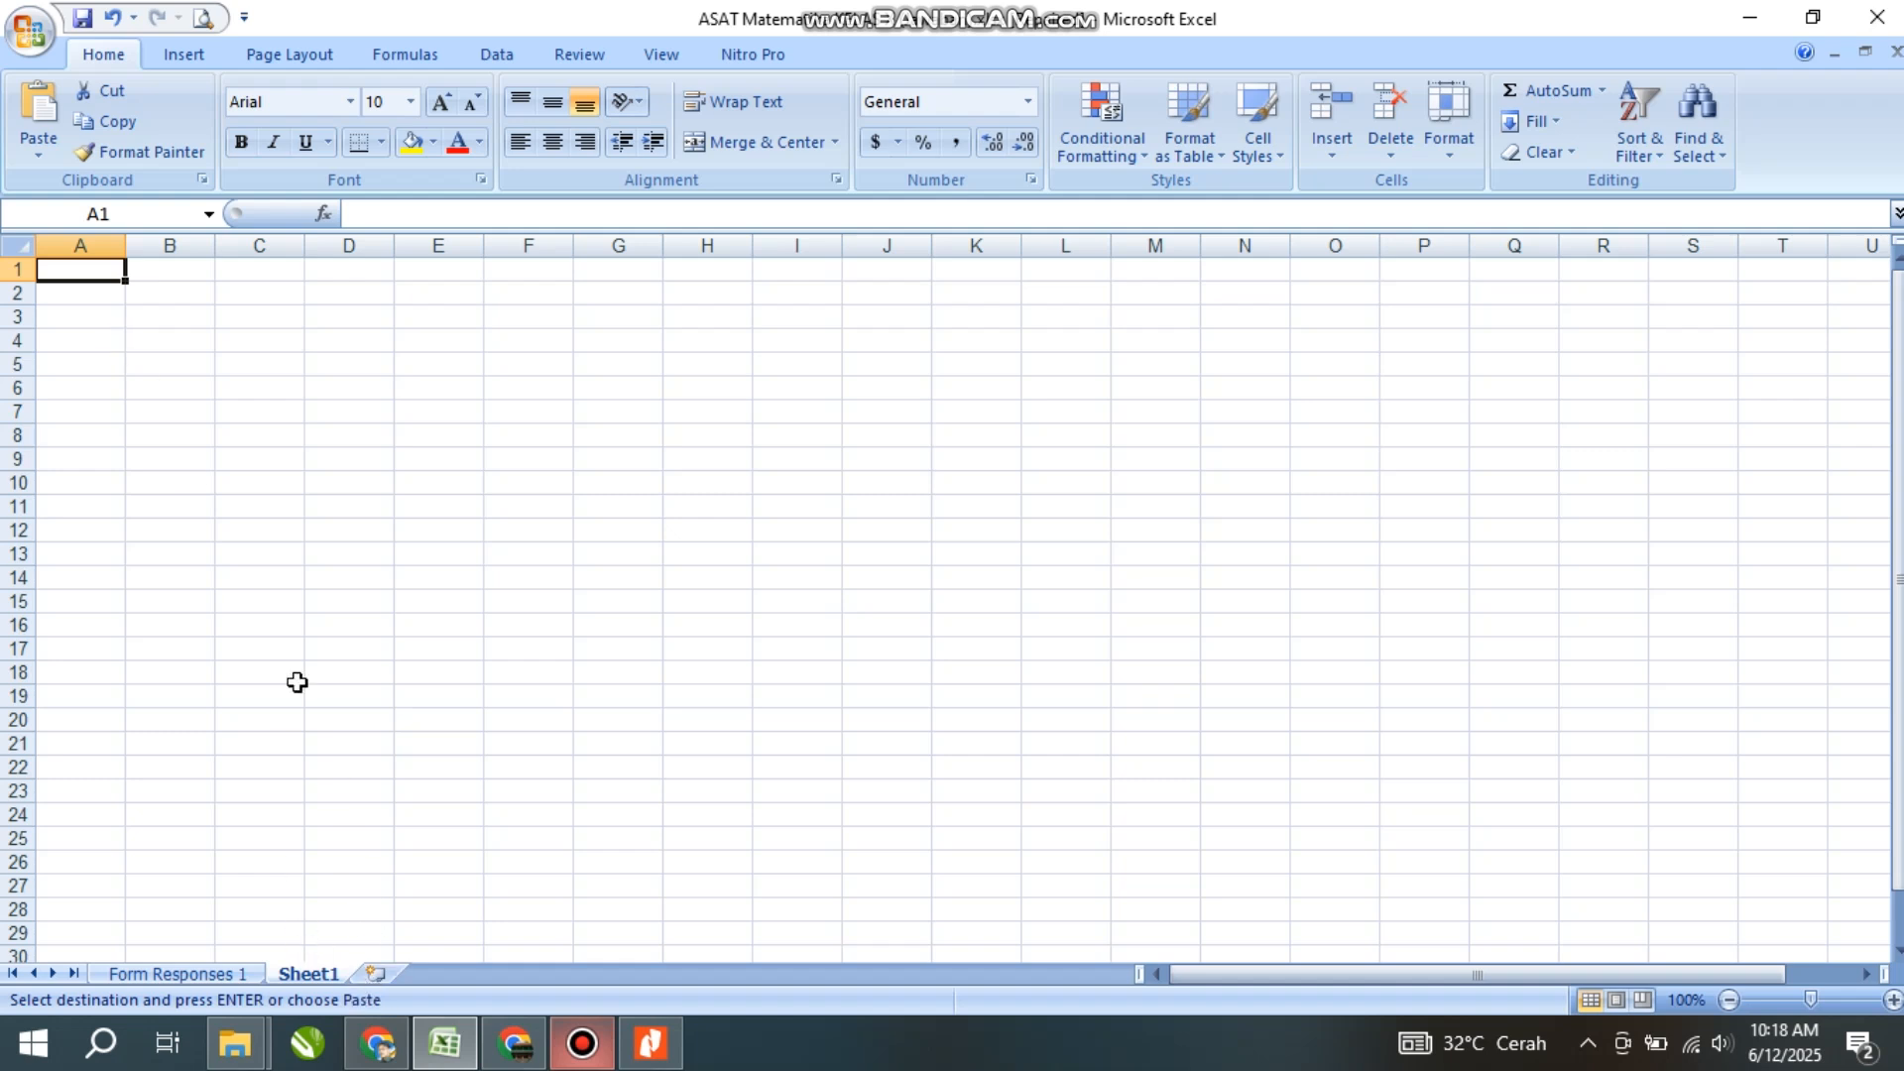
key(ctrl+v)
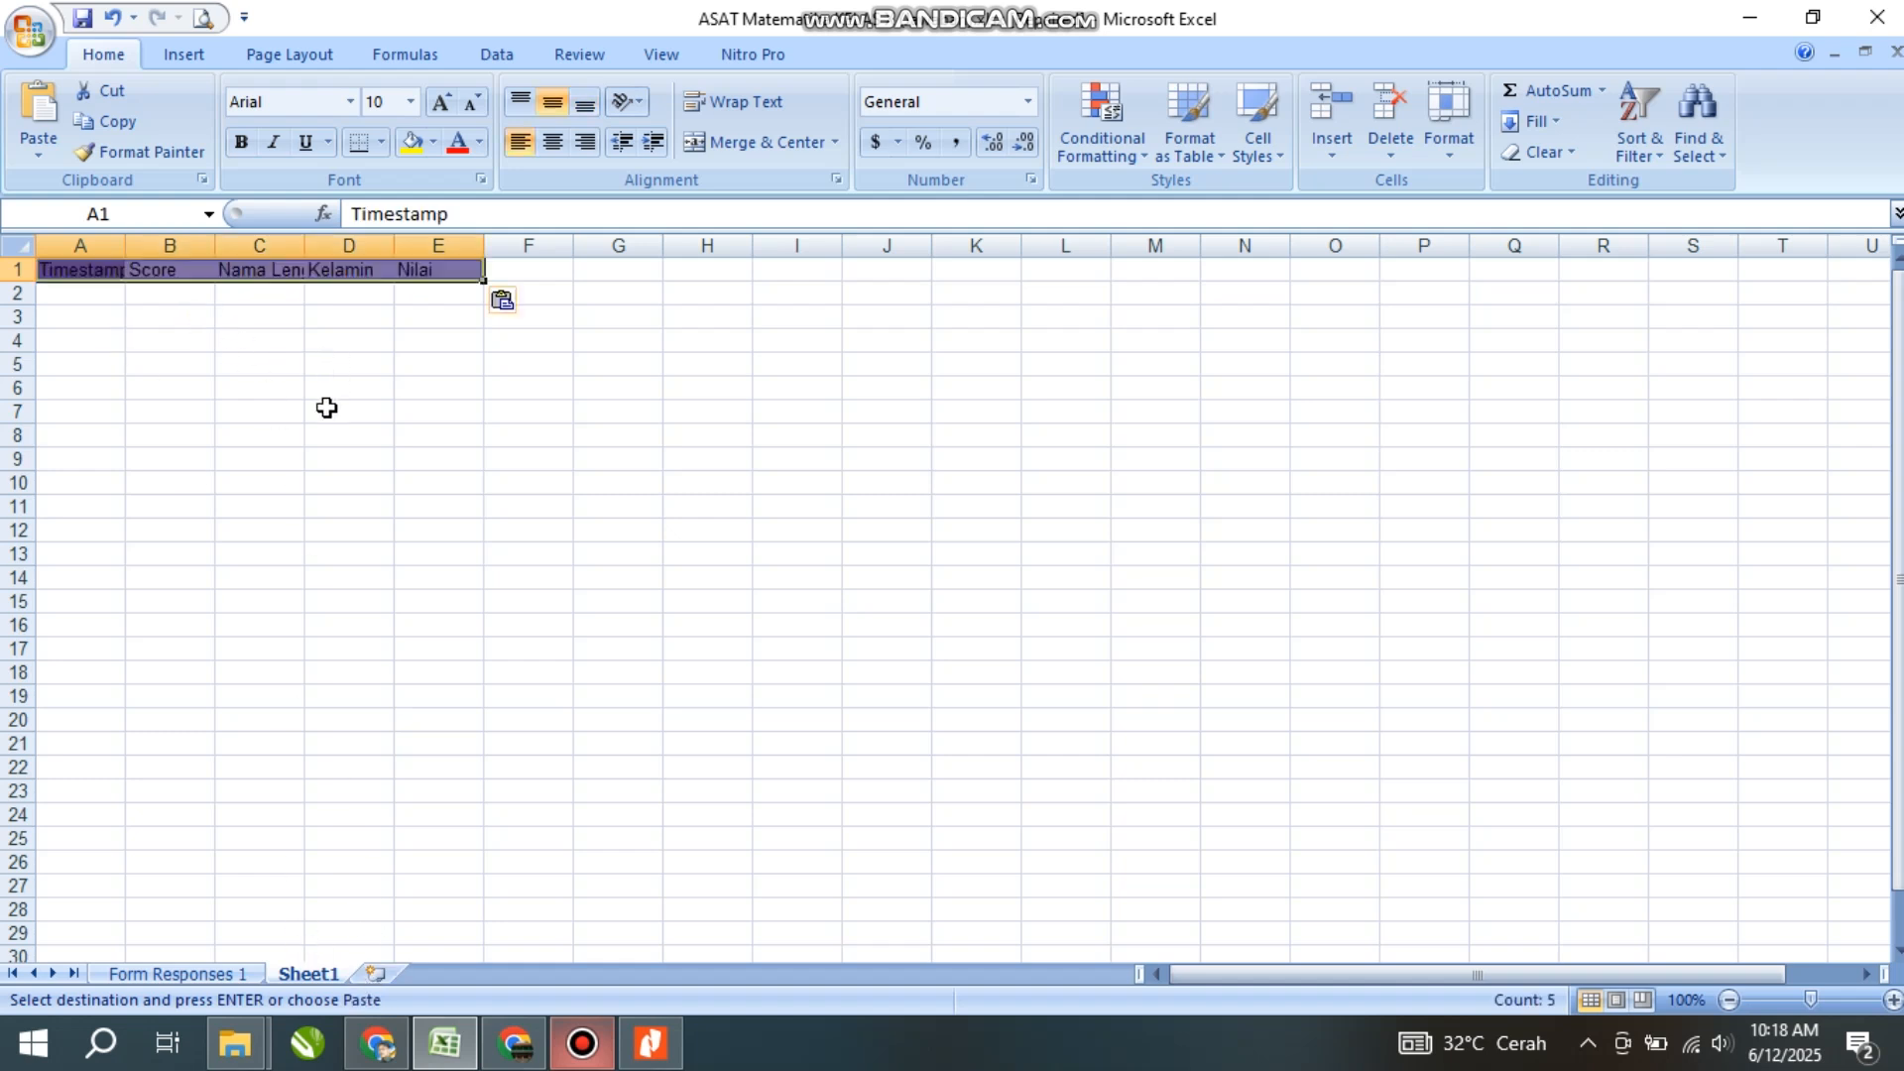
click(208, 977)
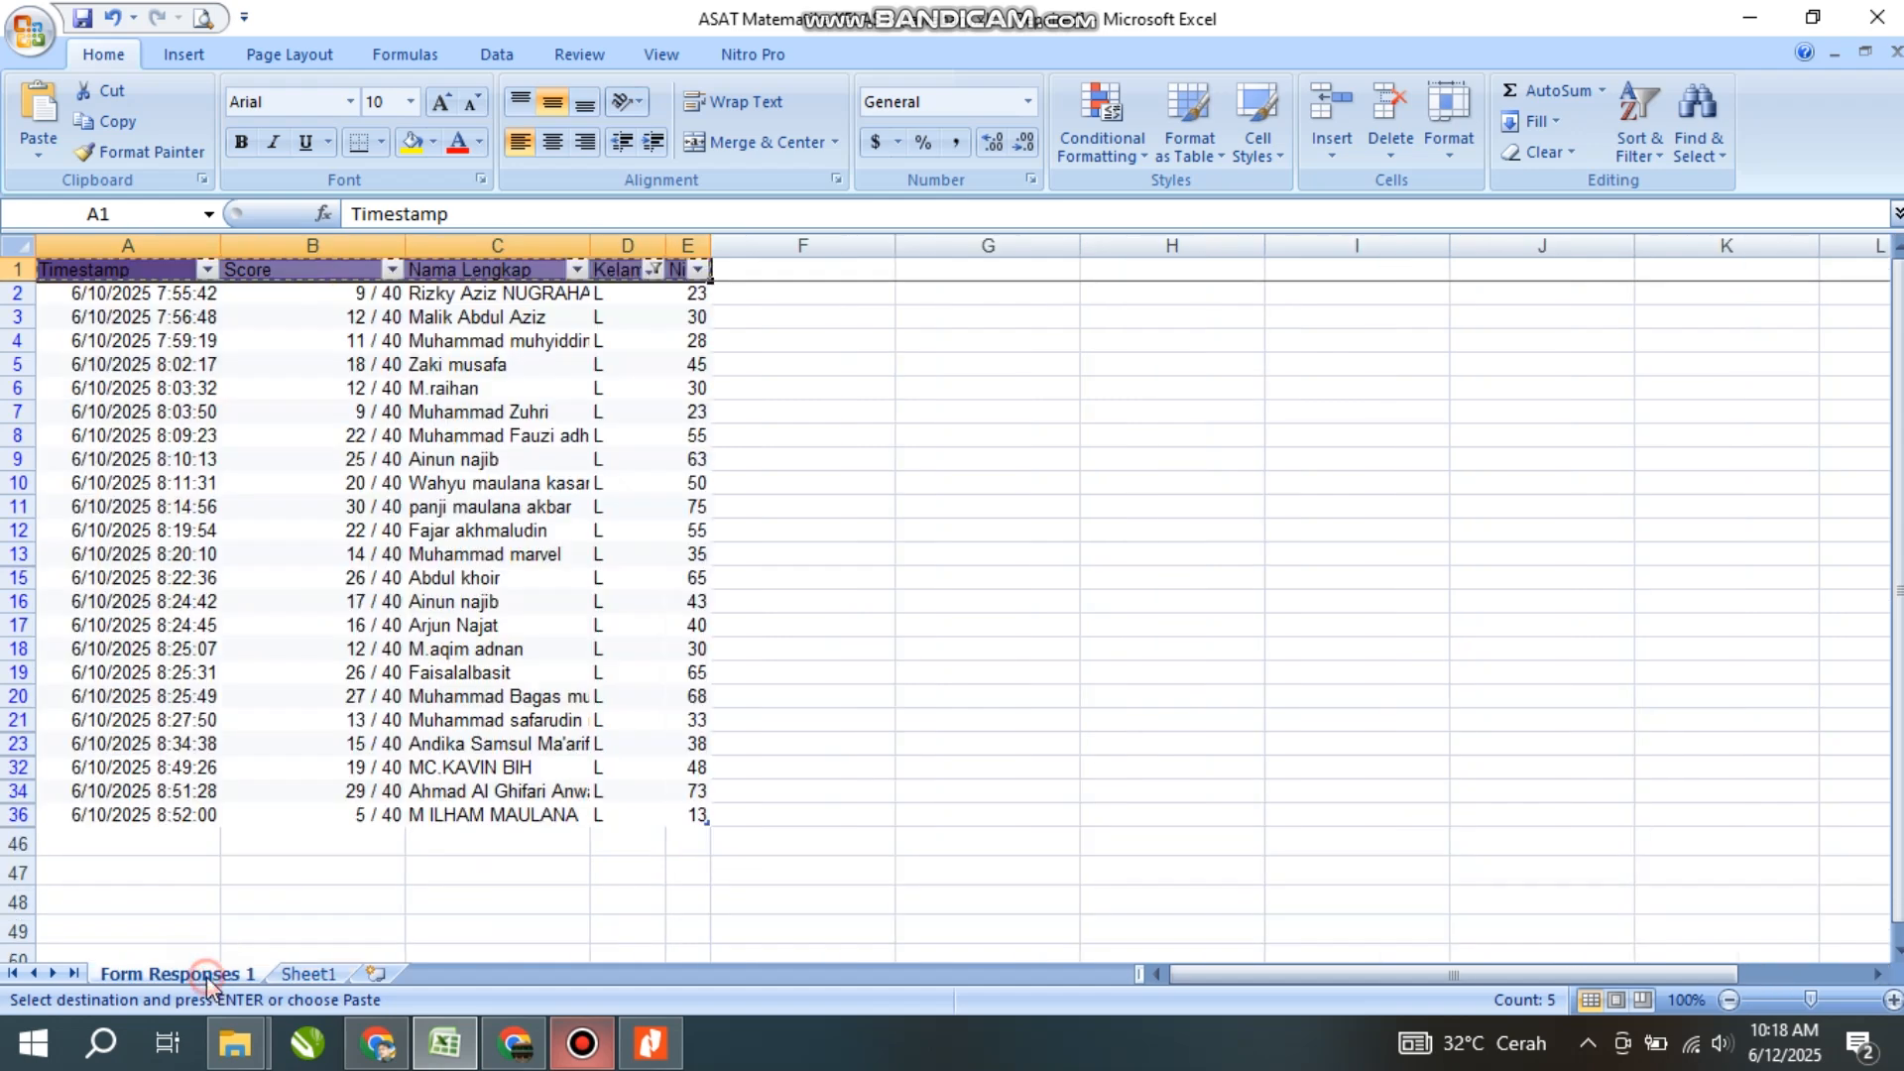
- Copy the filtered L rows and paste them as values at Sheet1 A2
drag(89, 300, 690, 341)
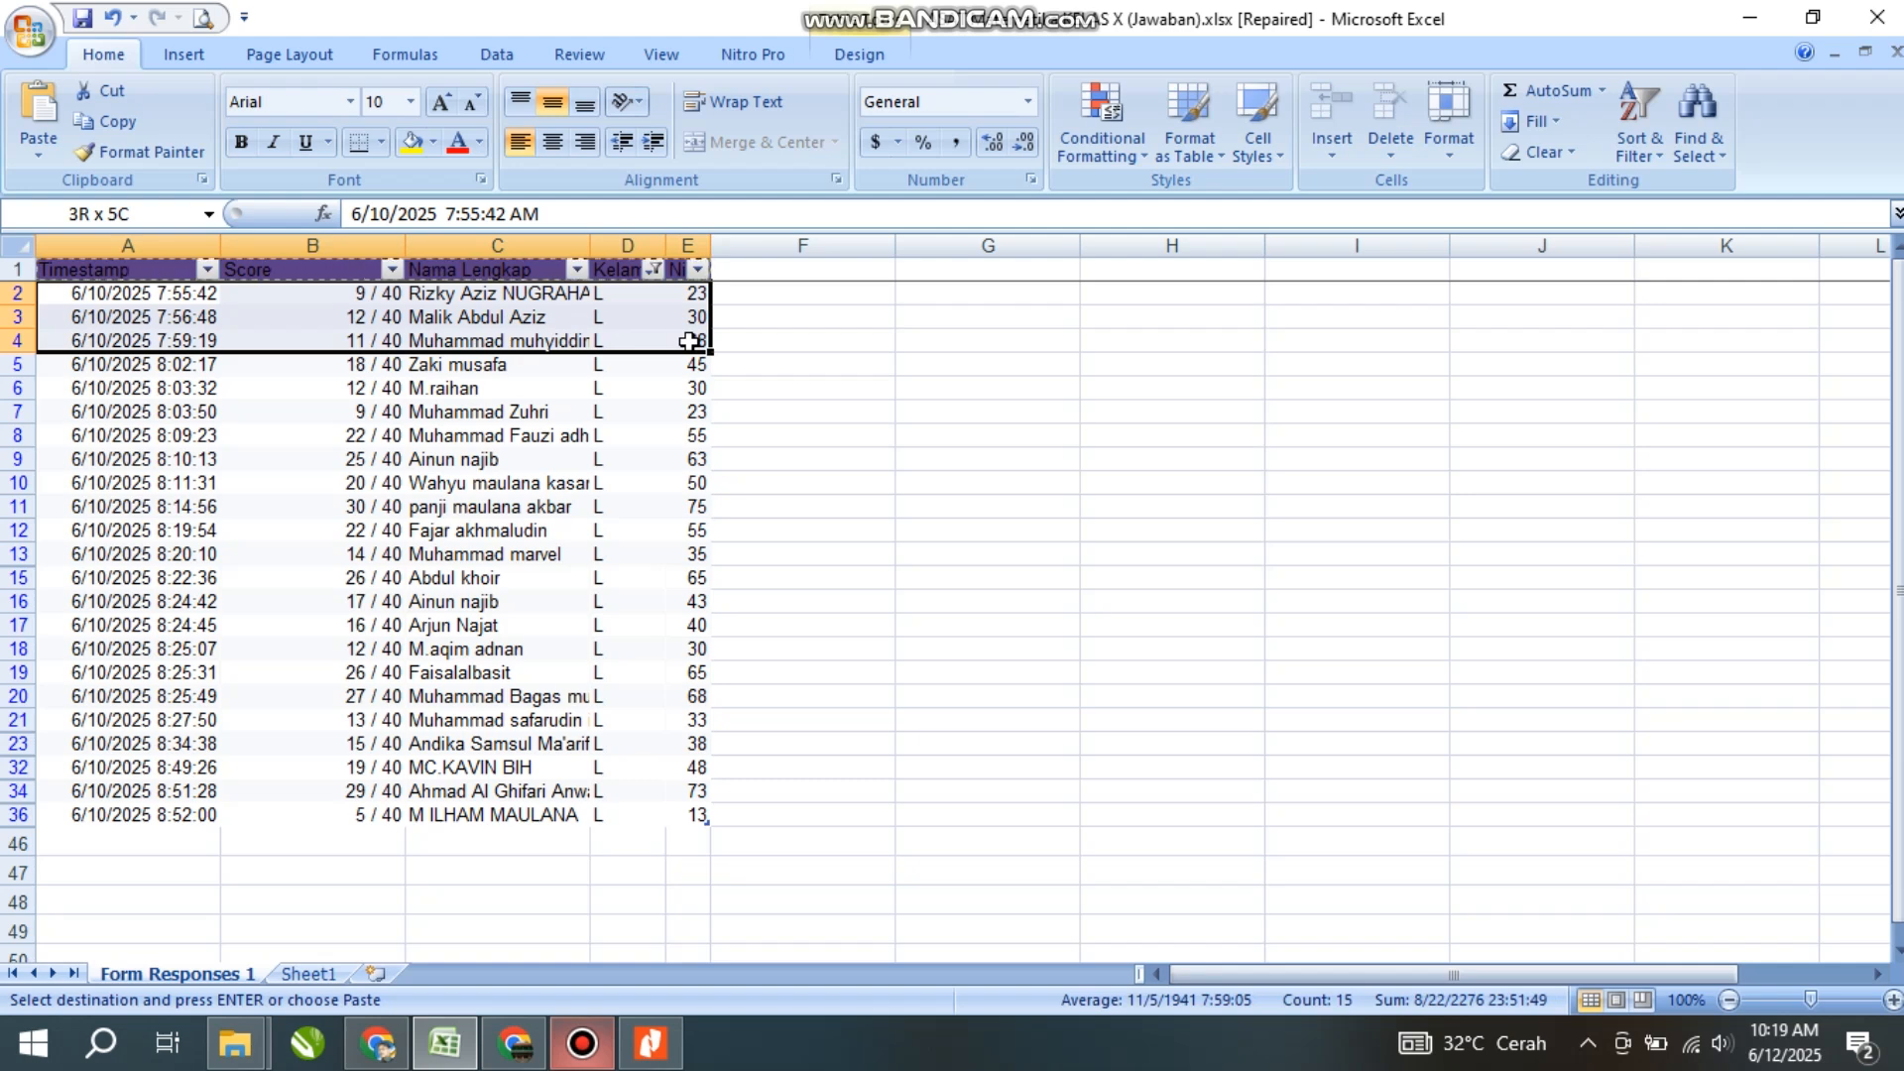
drag(689, 342, 689, 815)
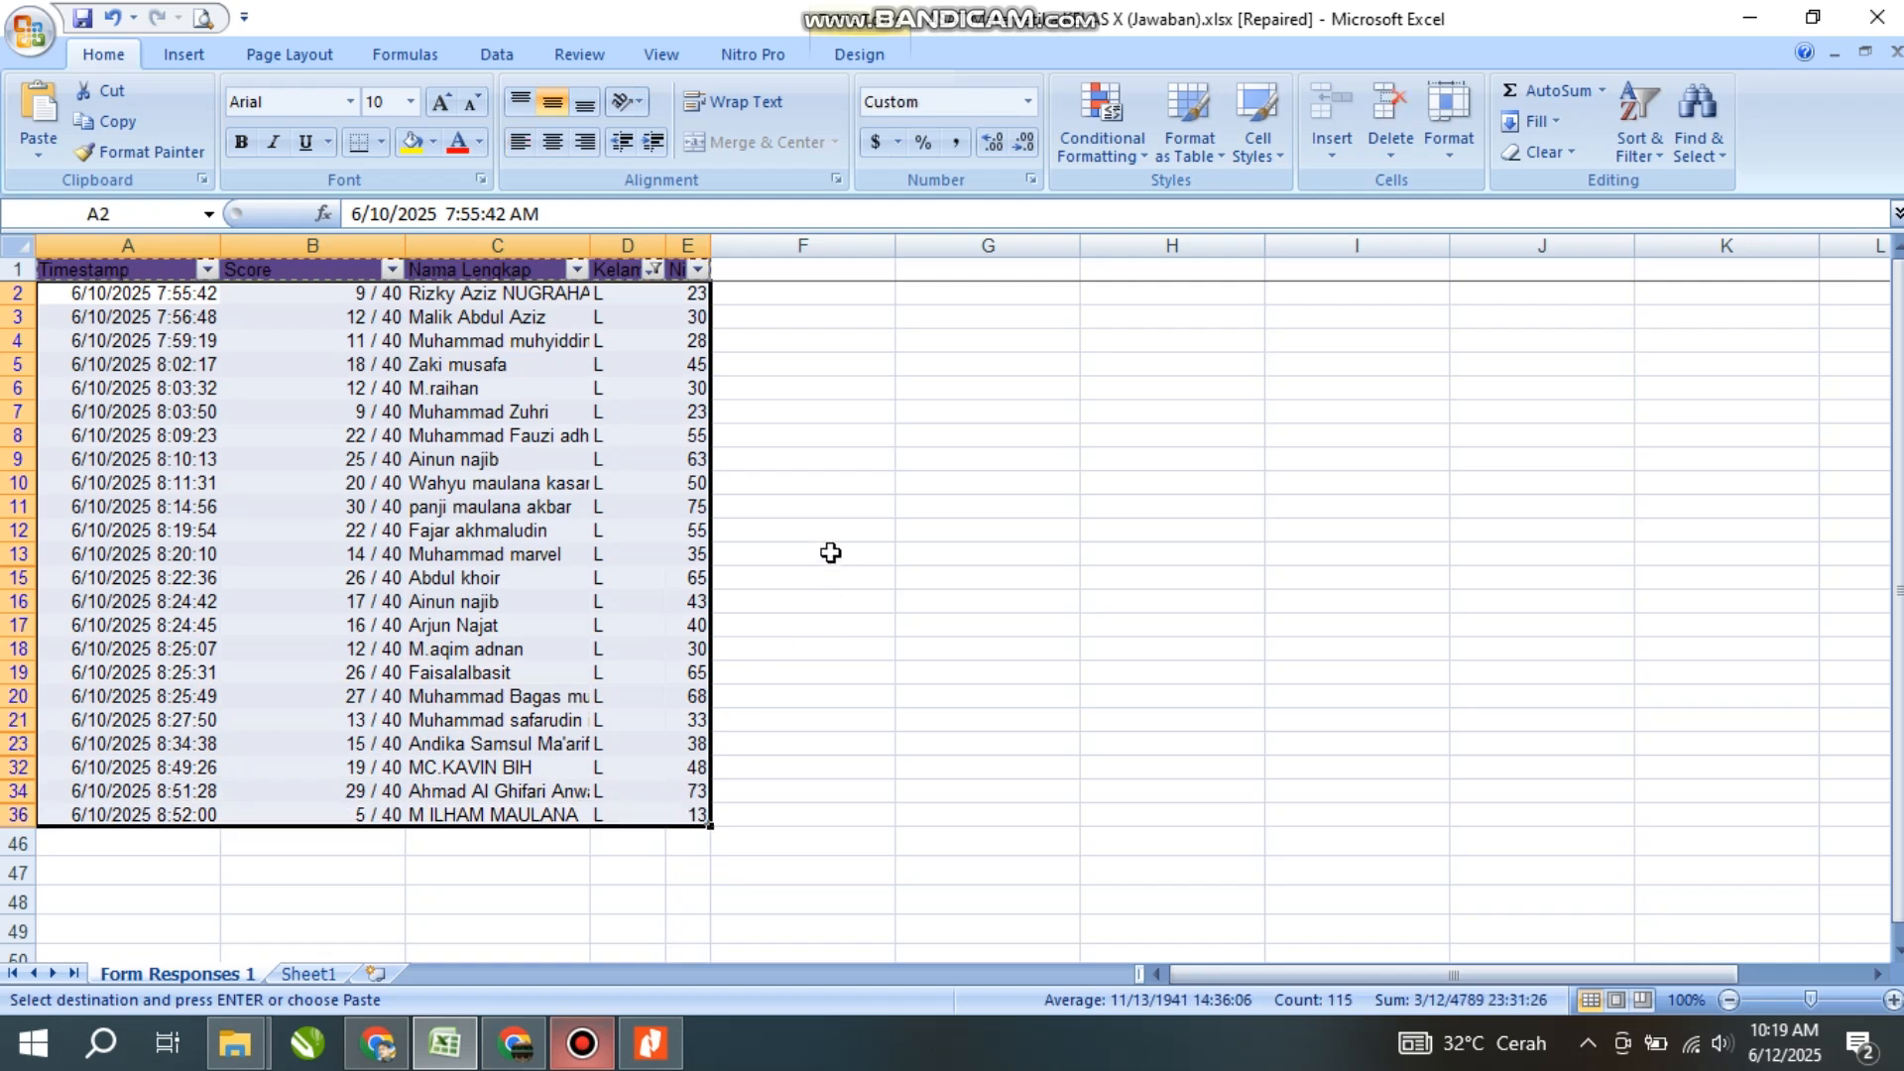
key(ctrl+c)
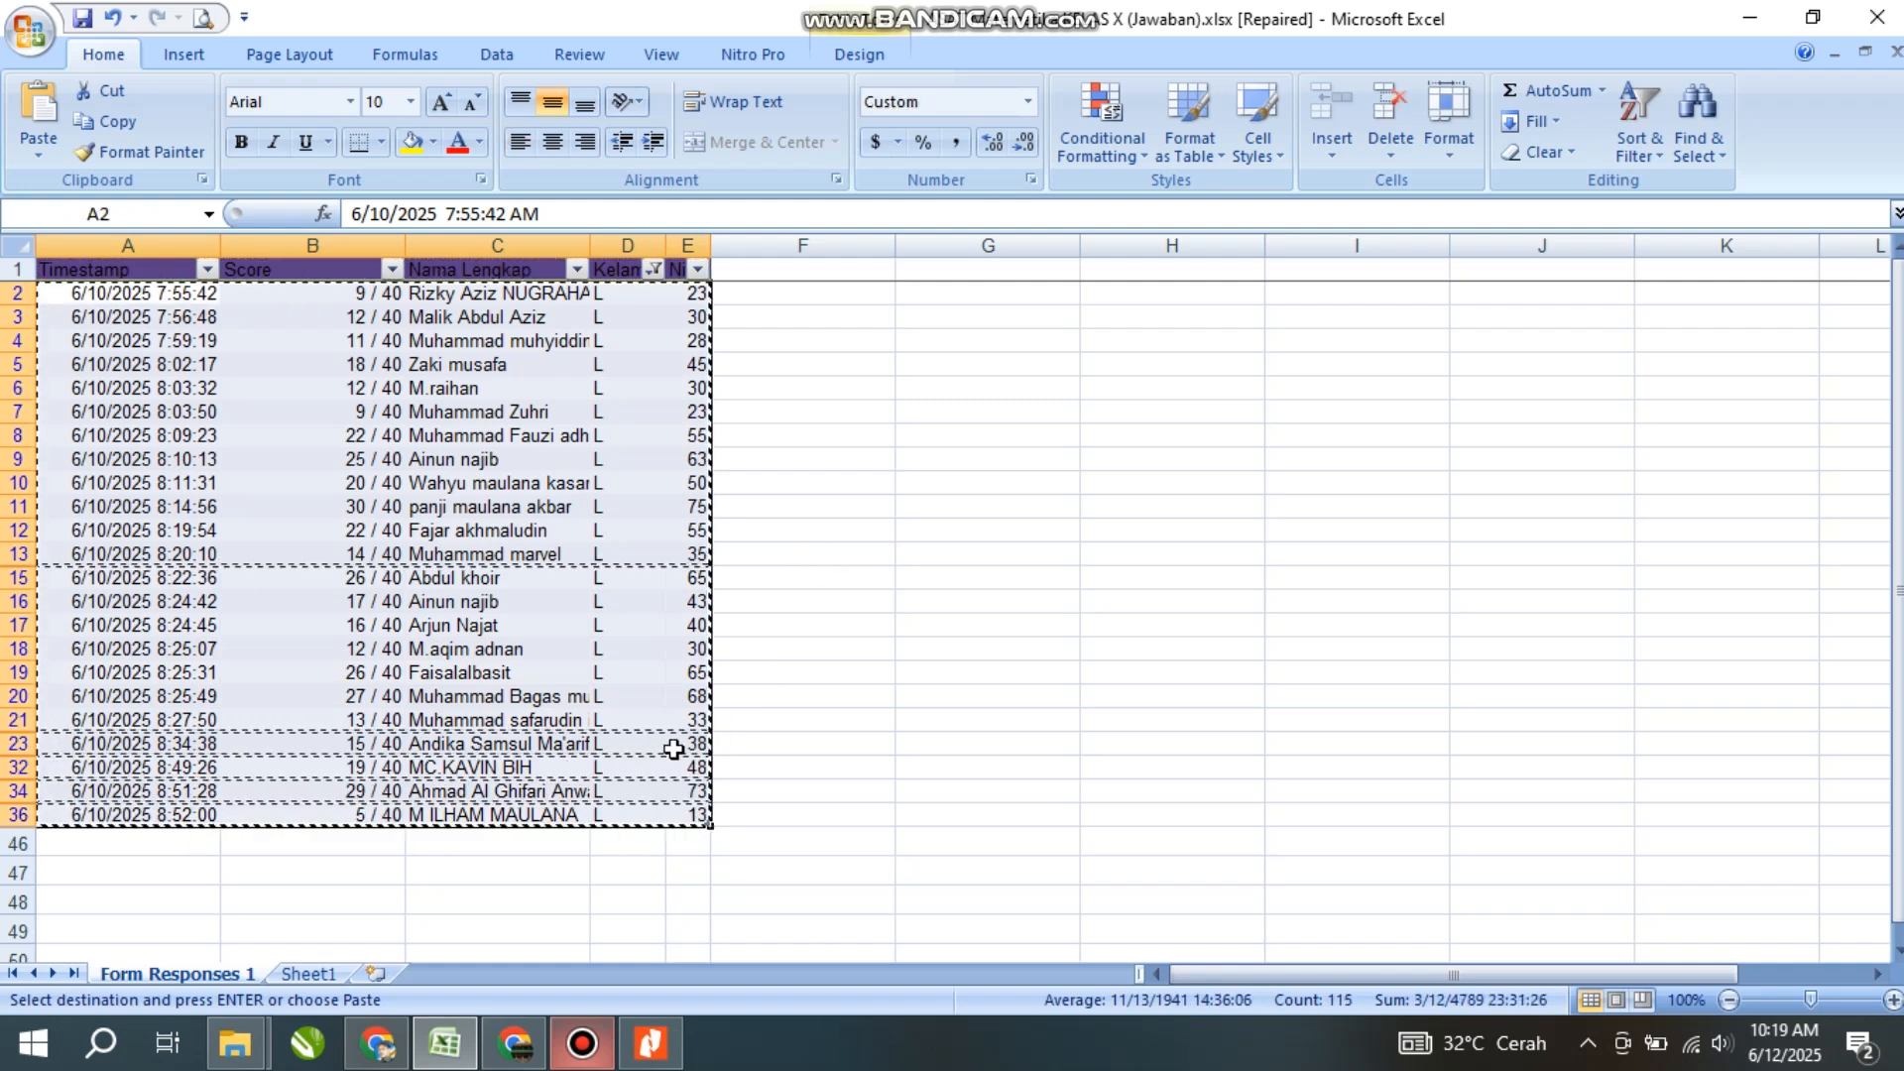
click(311, 977)
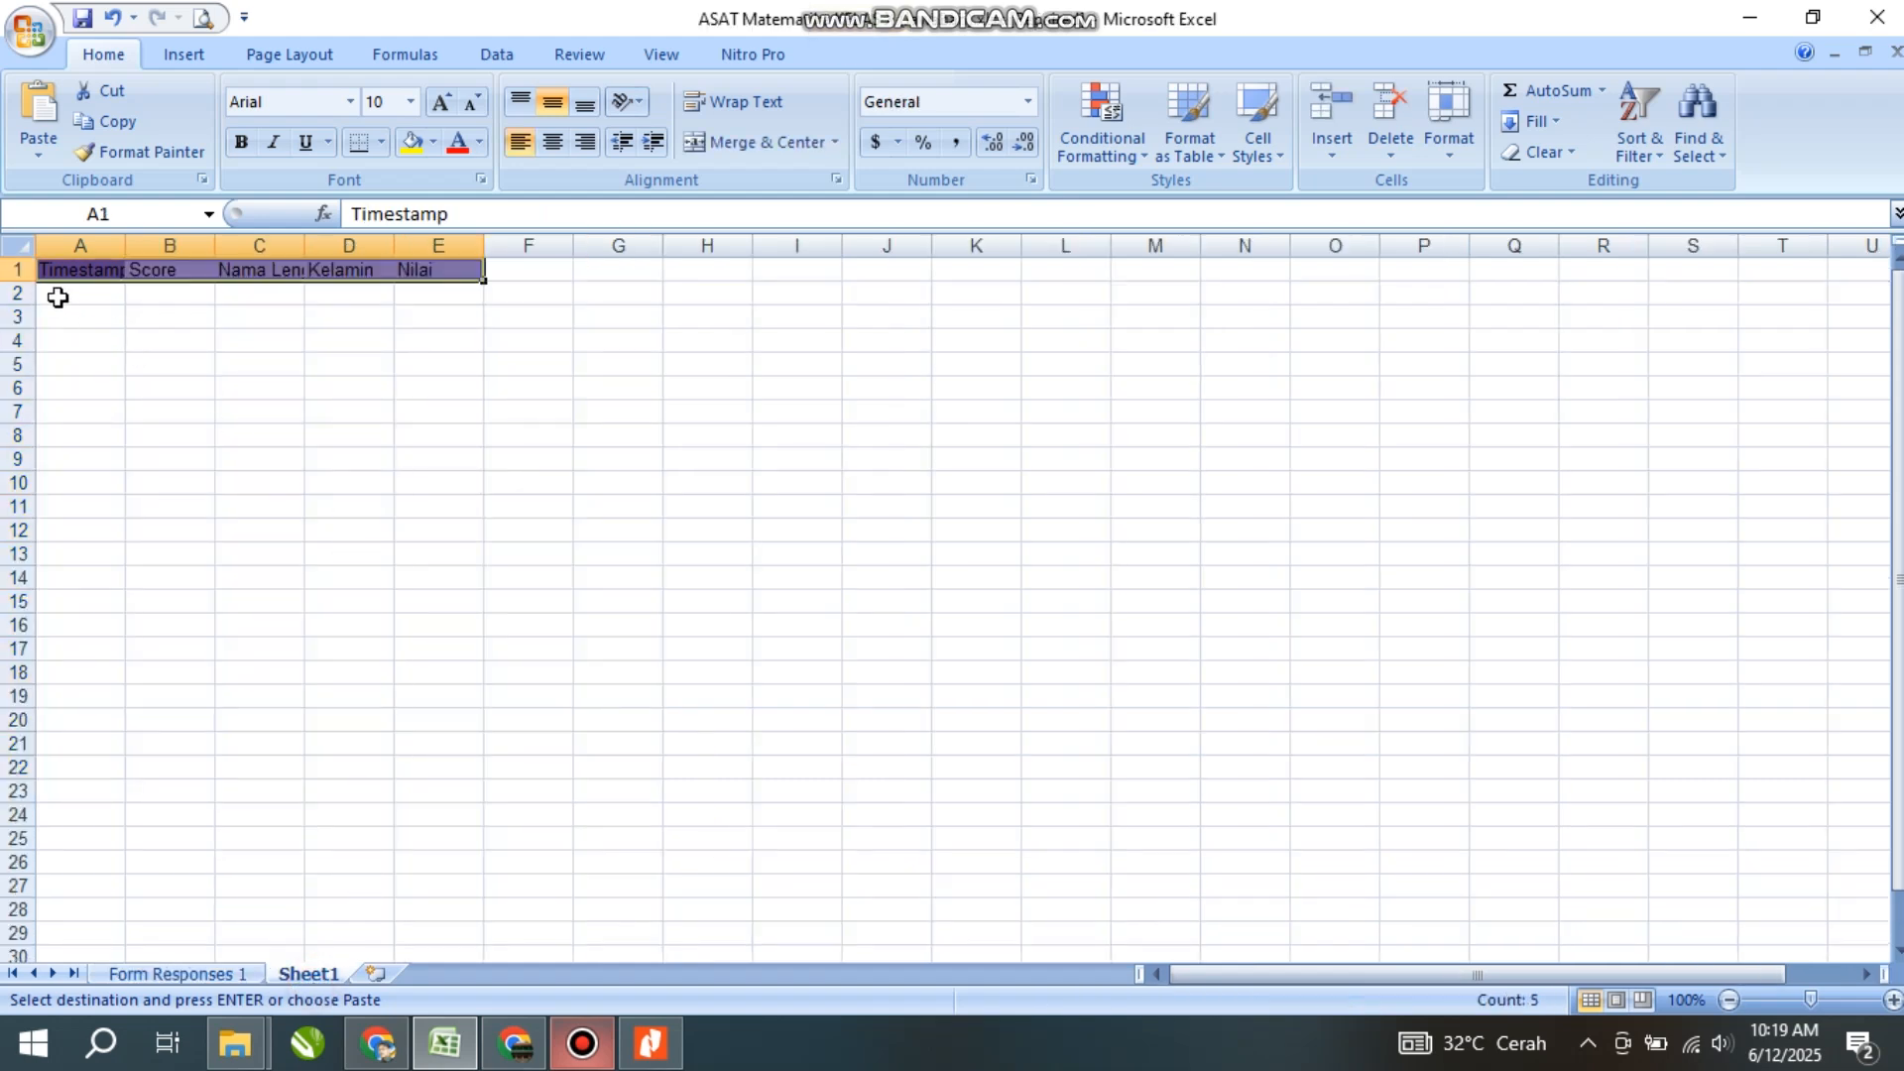
click(57, 298)
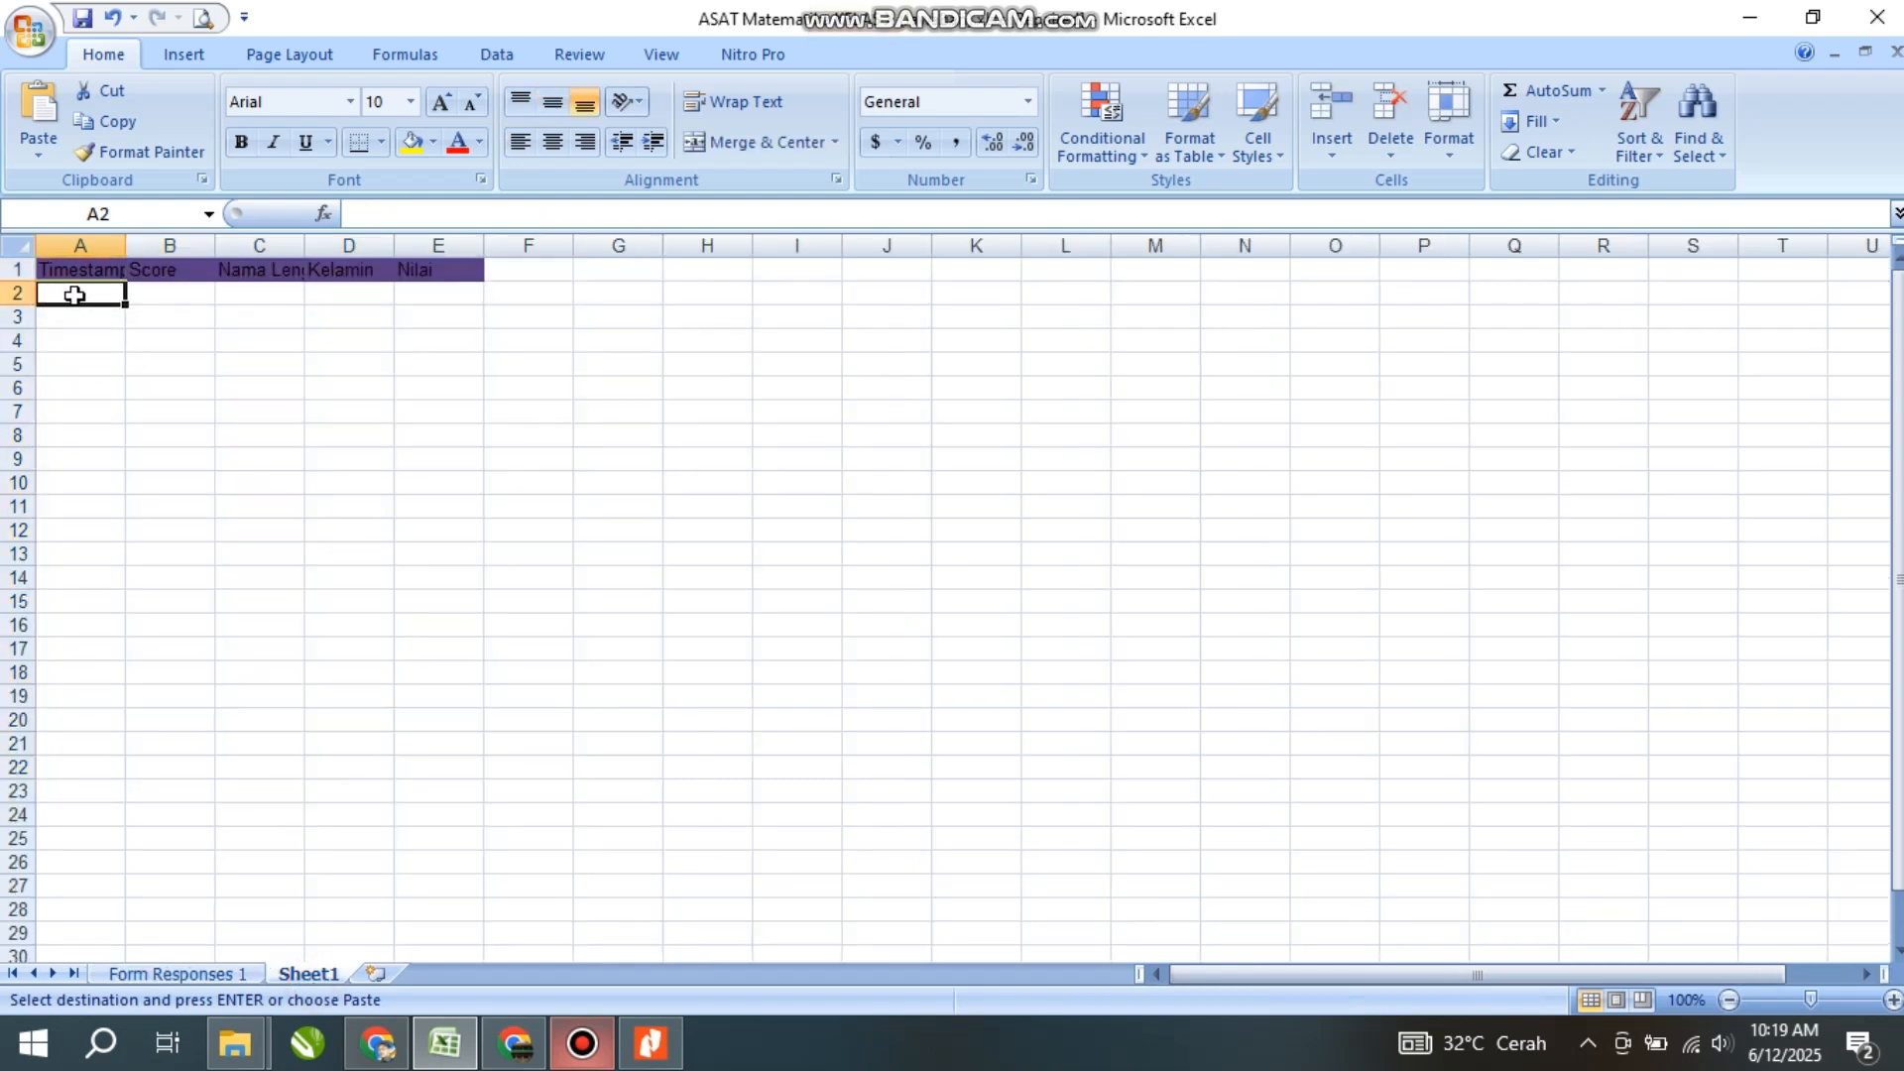
right_click(71, 296)
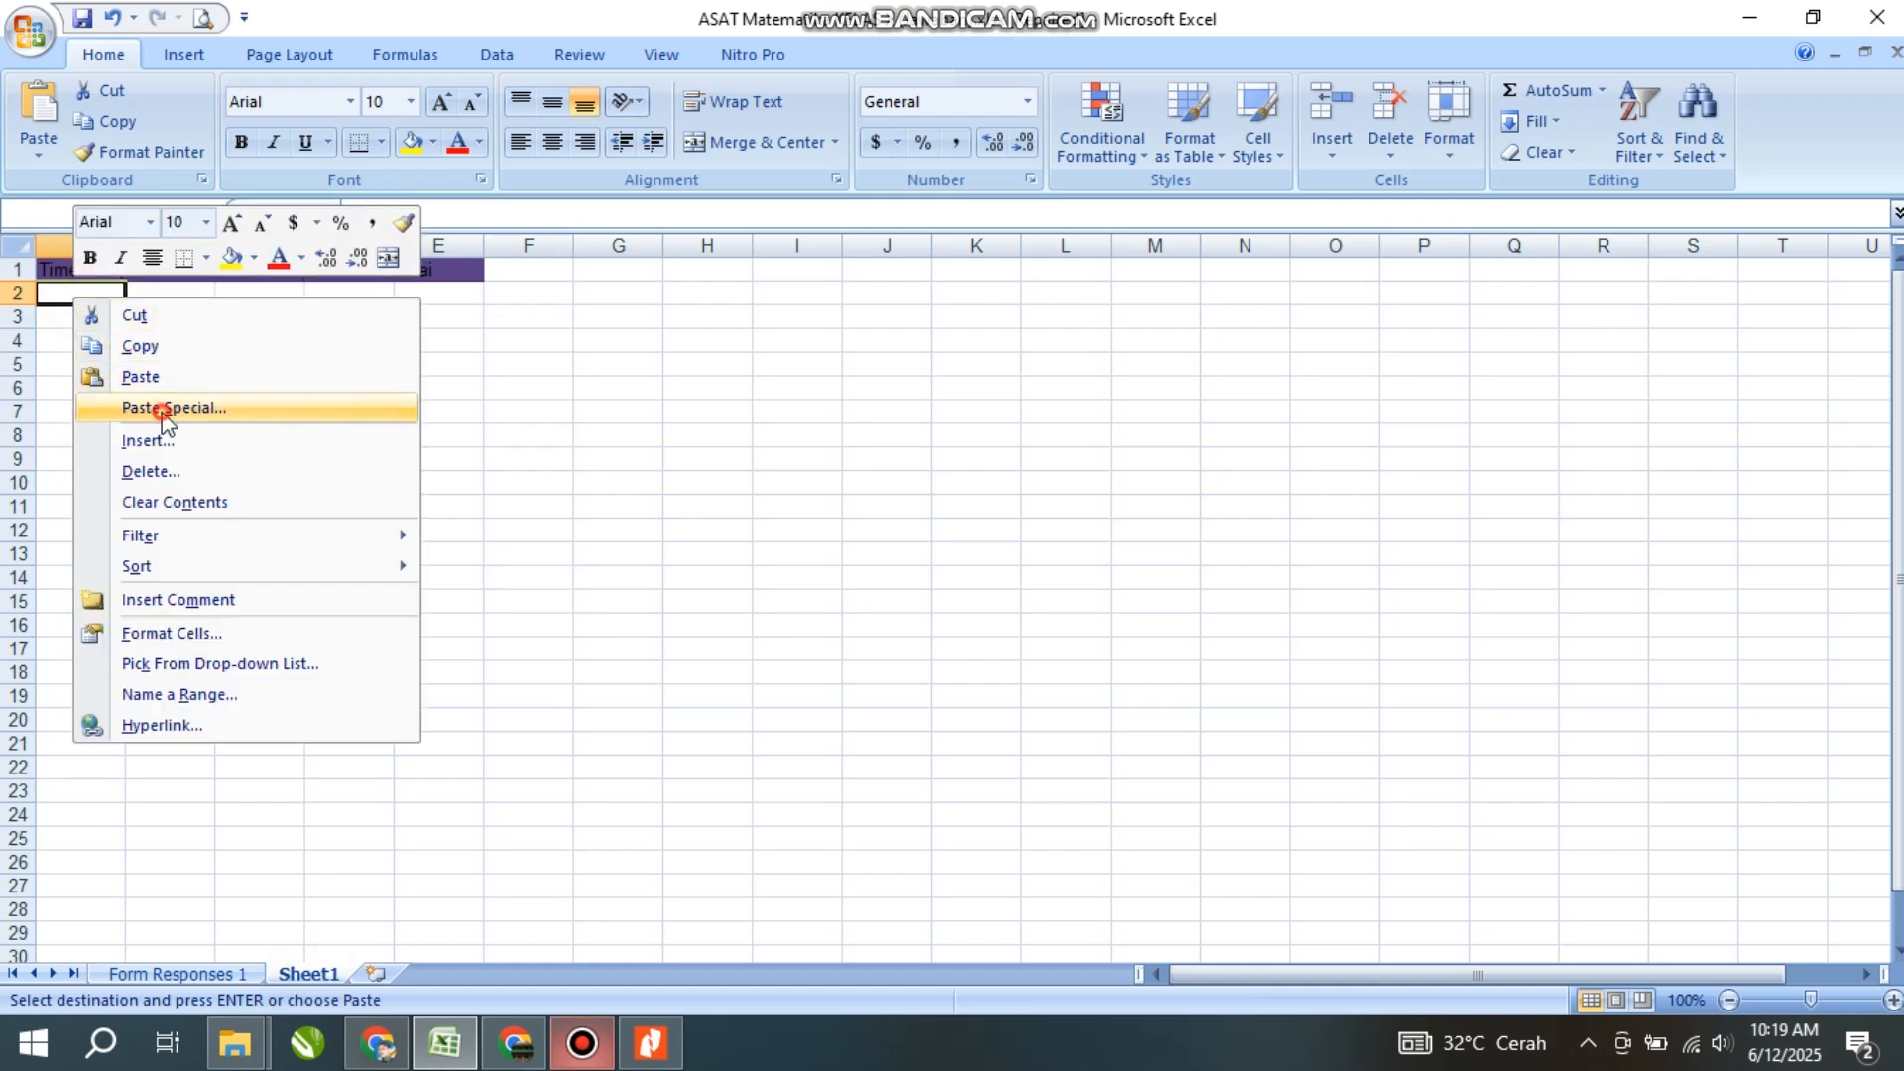
click(163, 409)
click(38, 305)
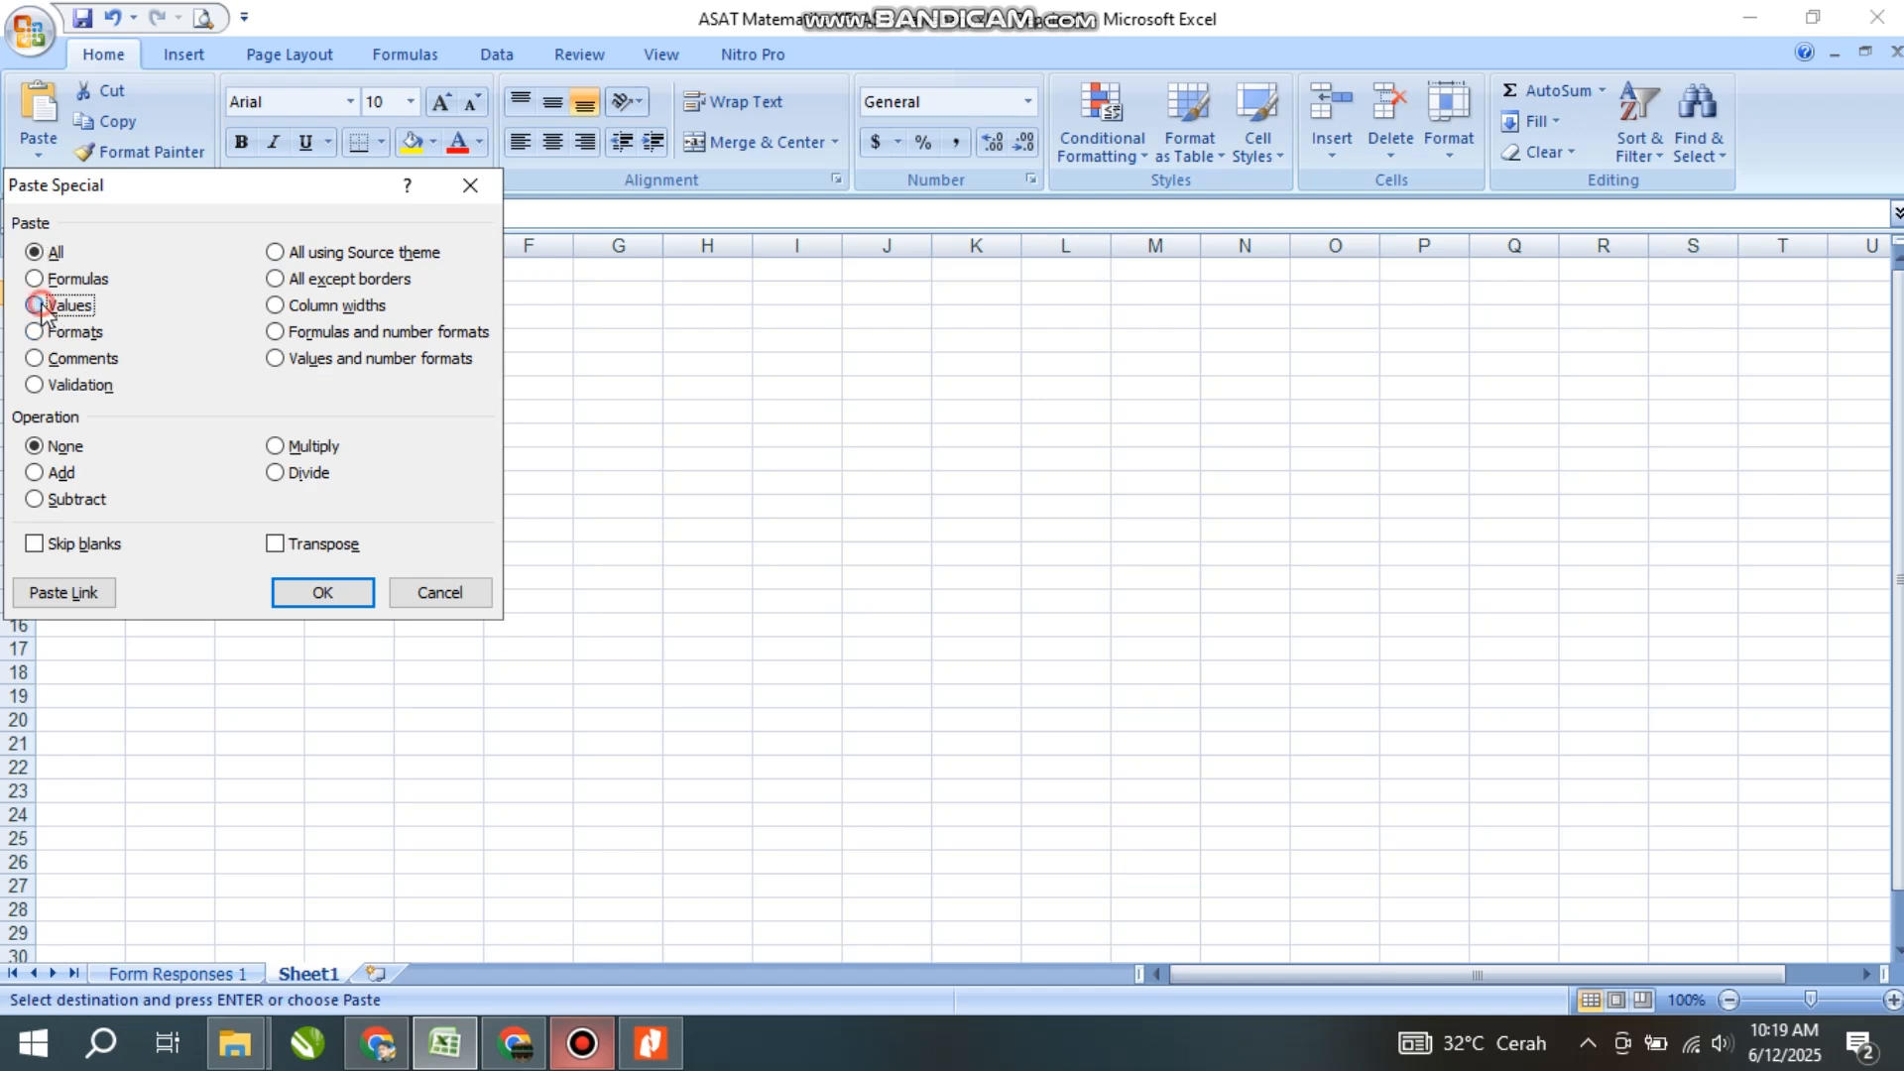
click(318, 593)
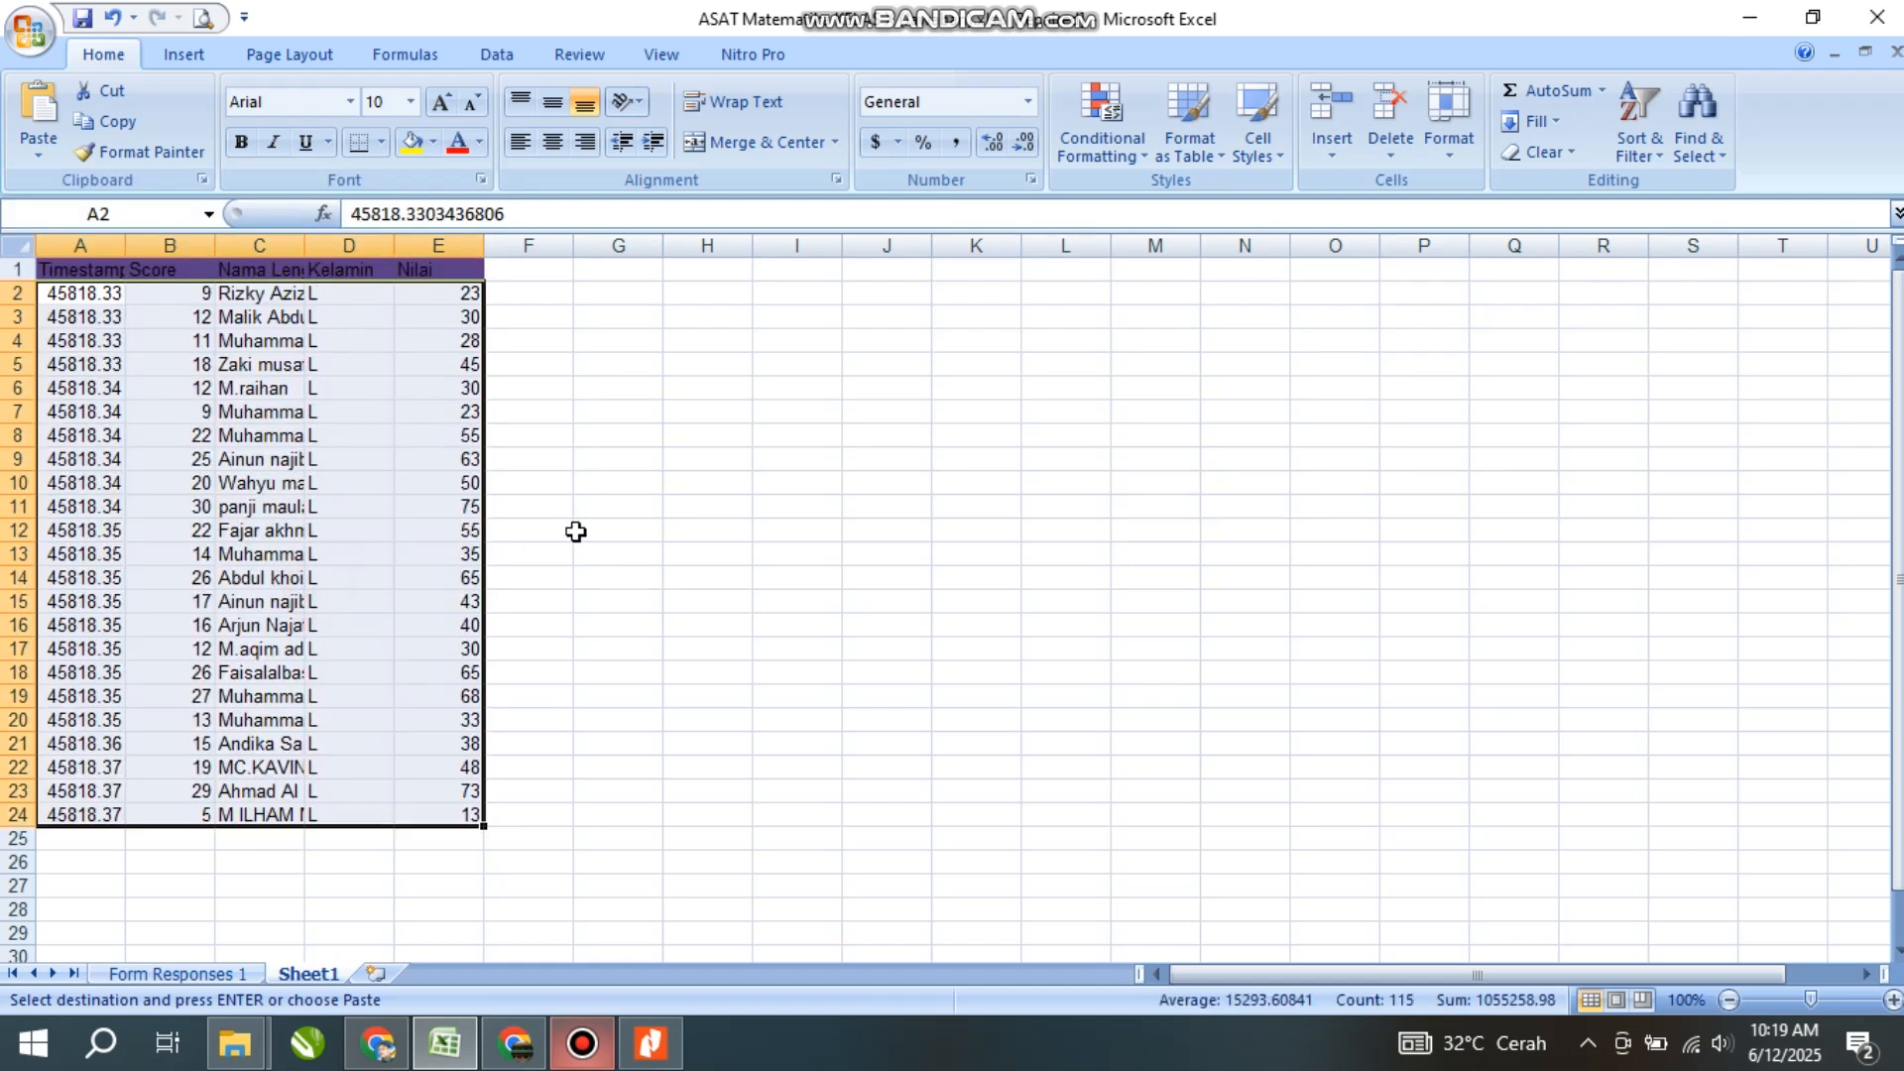
click(623, 484)
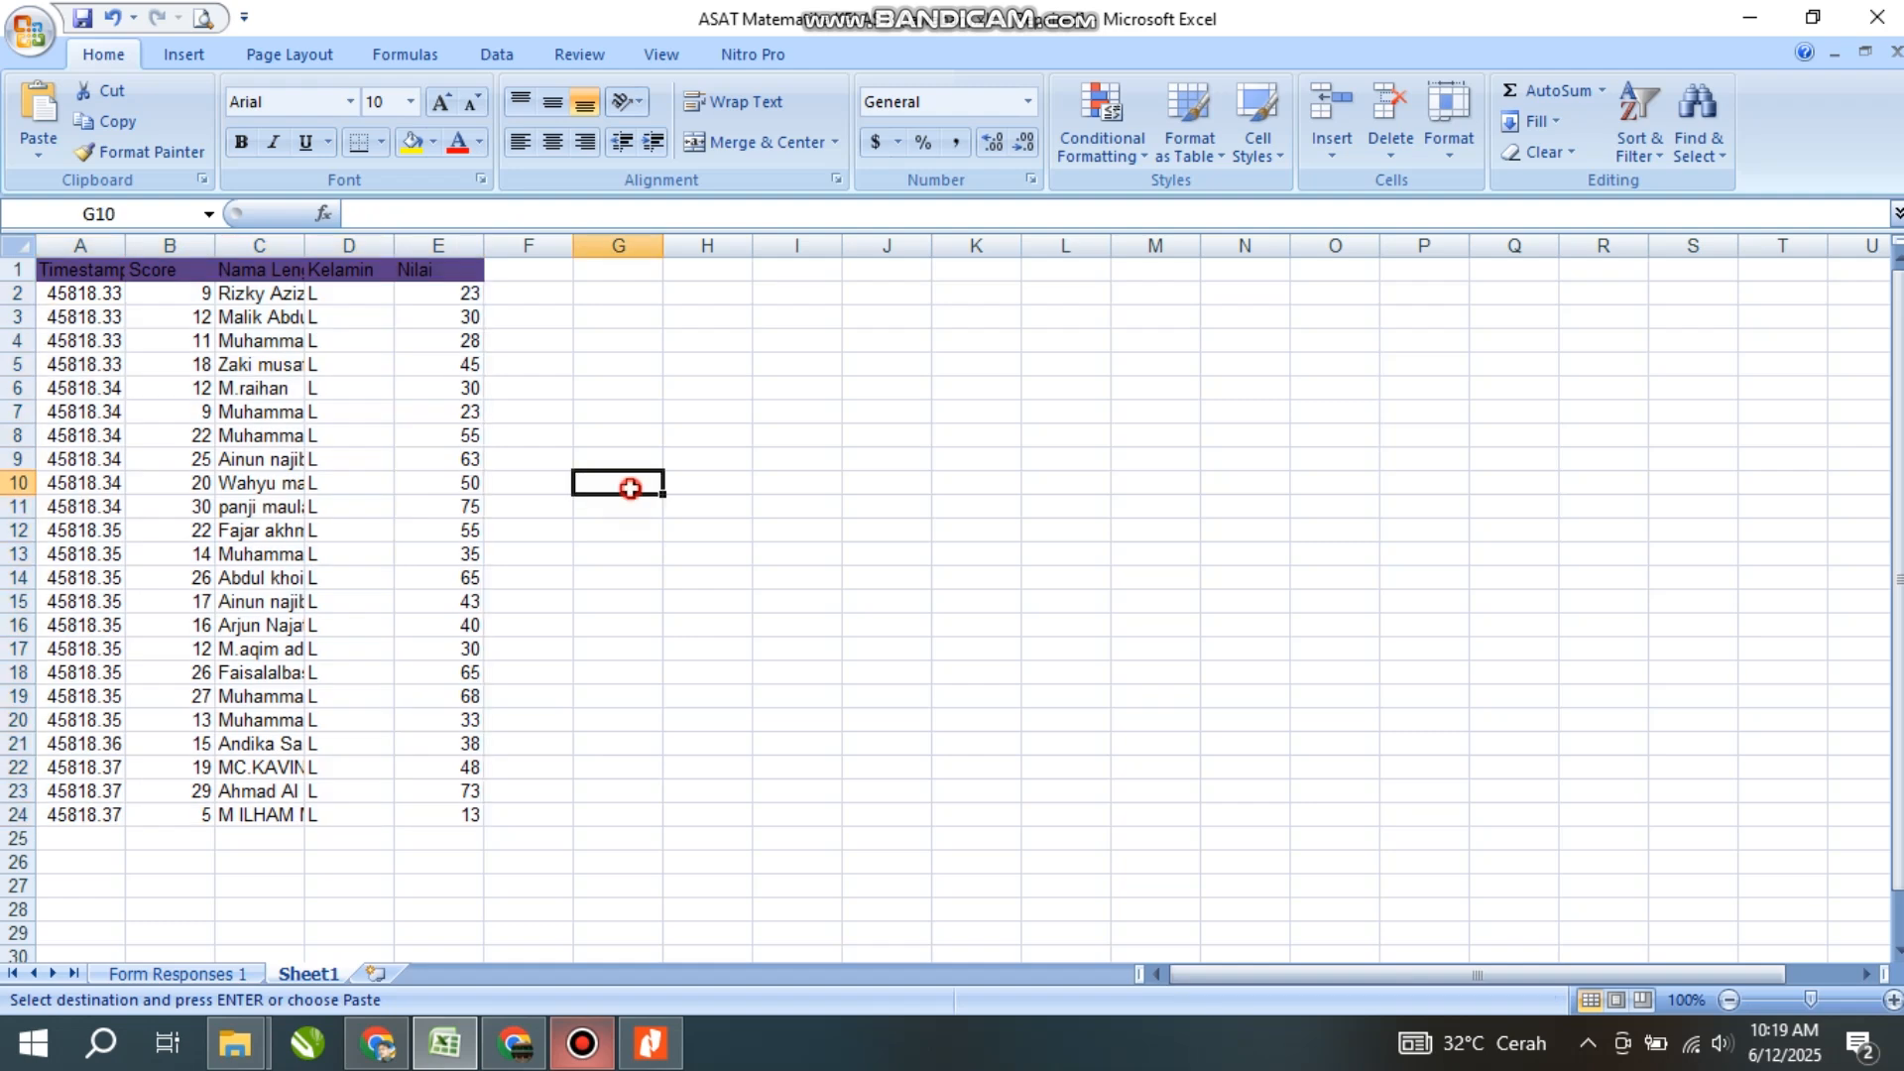
- Rename Sheet1 to Laki
right_click(308, 974)
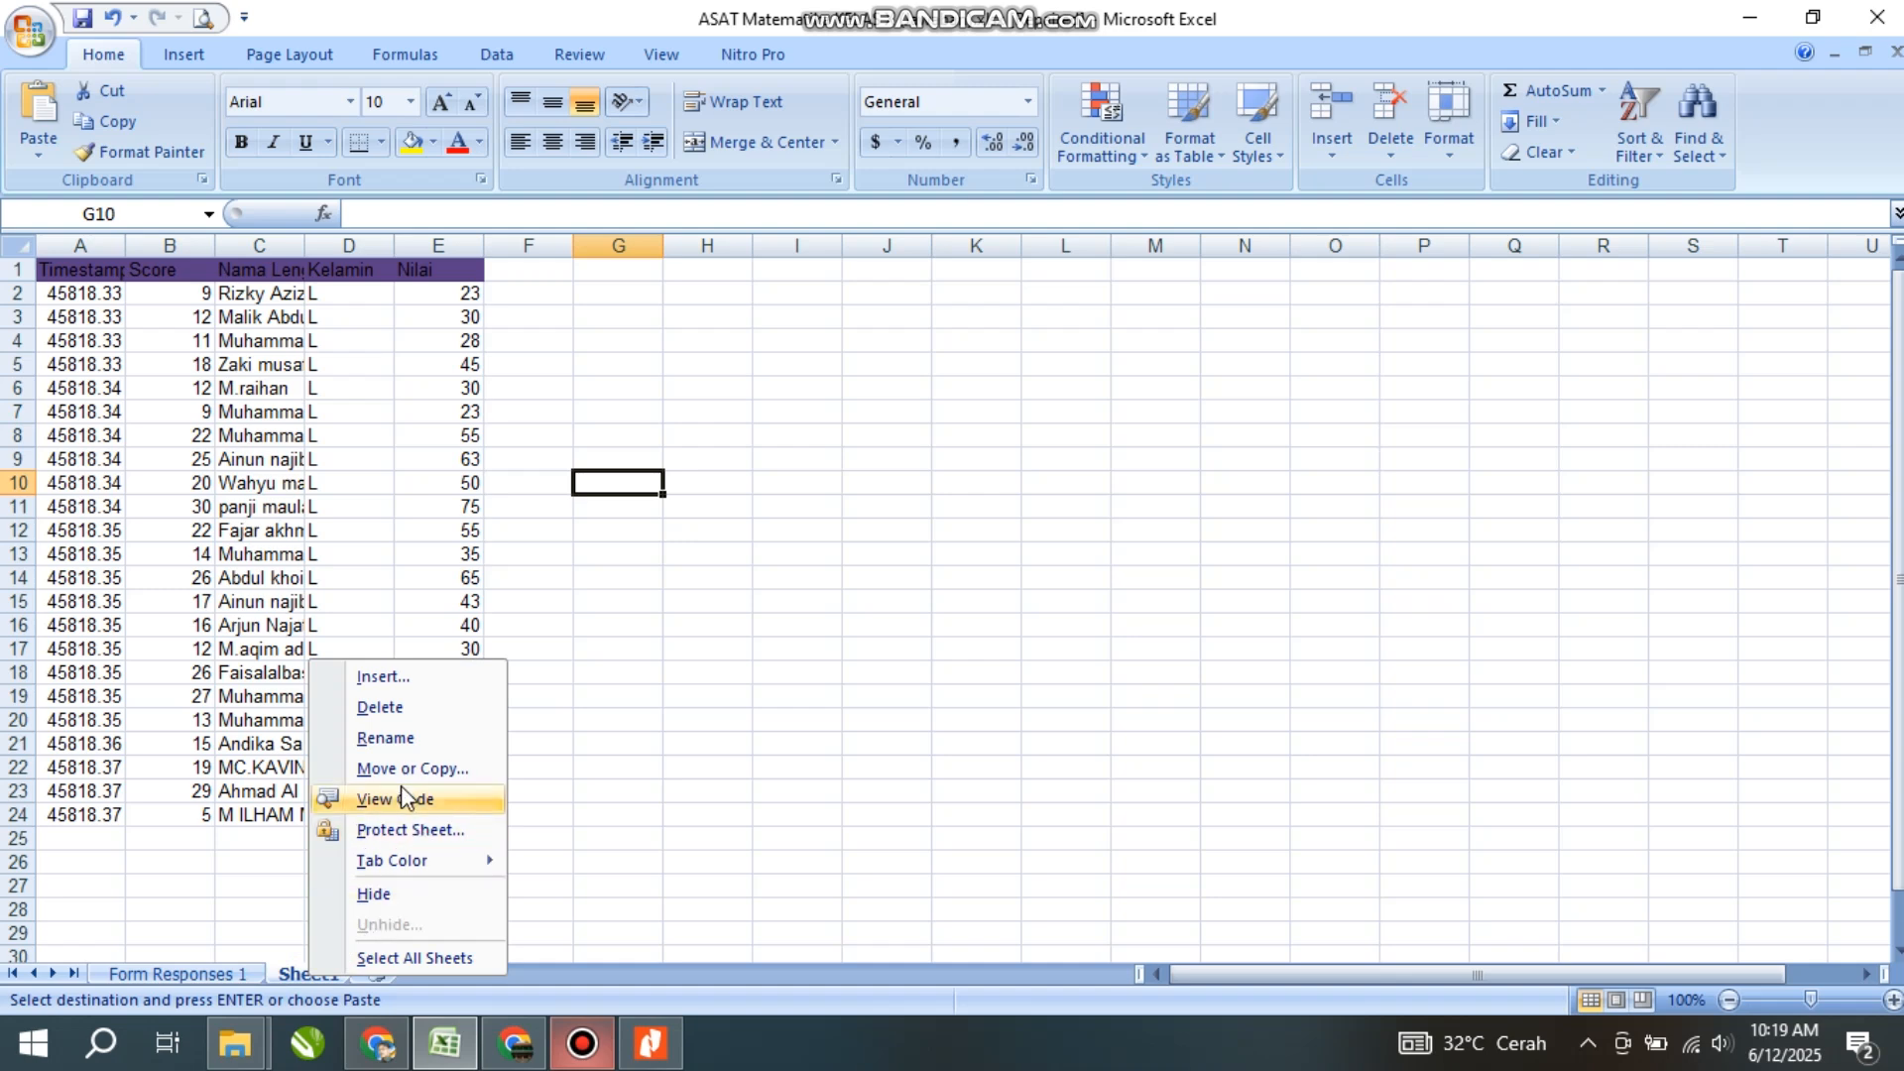
click(386, 738)
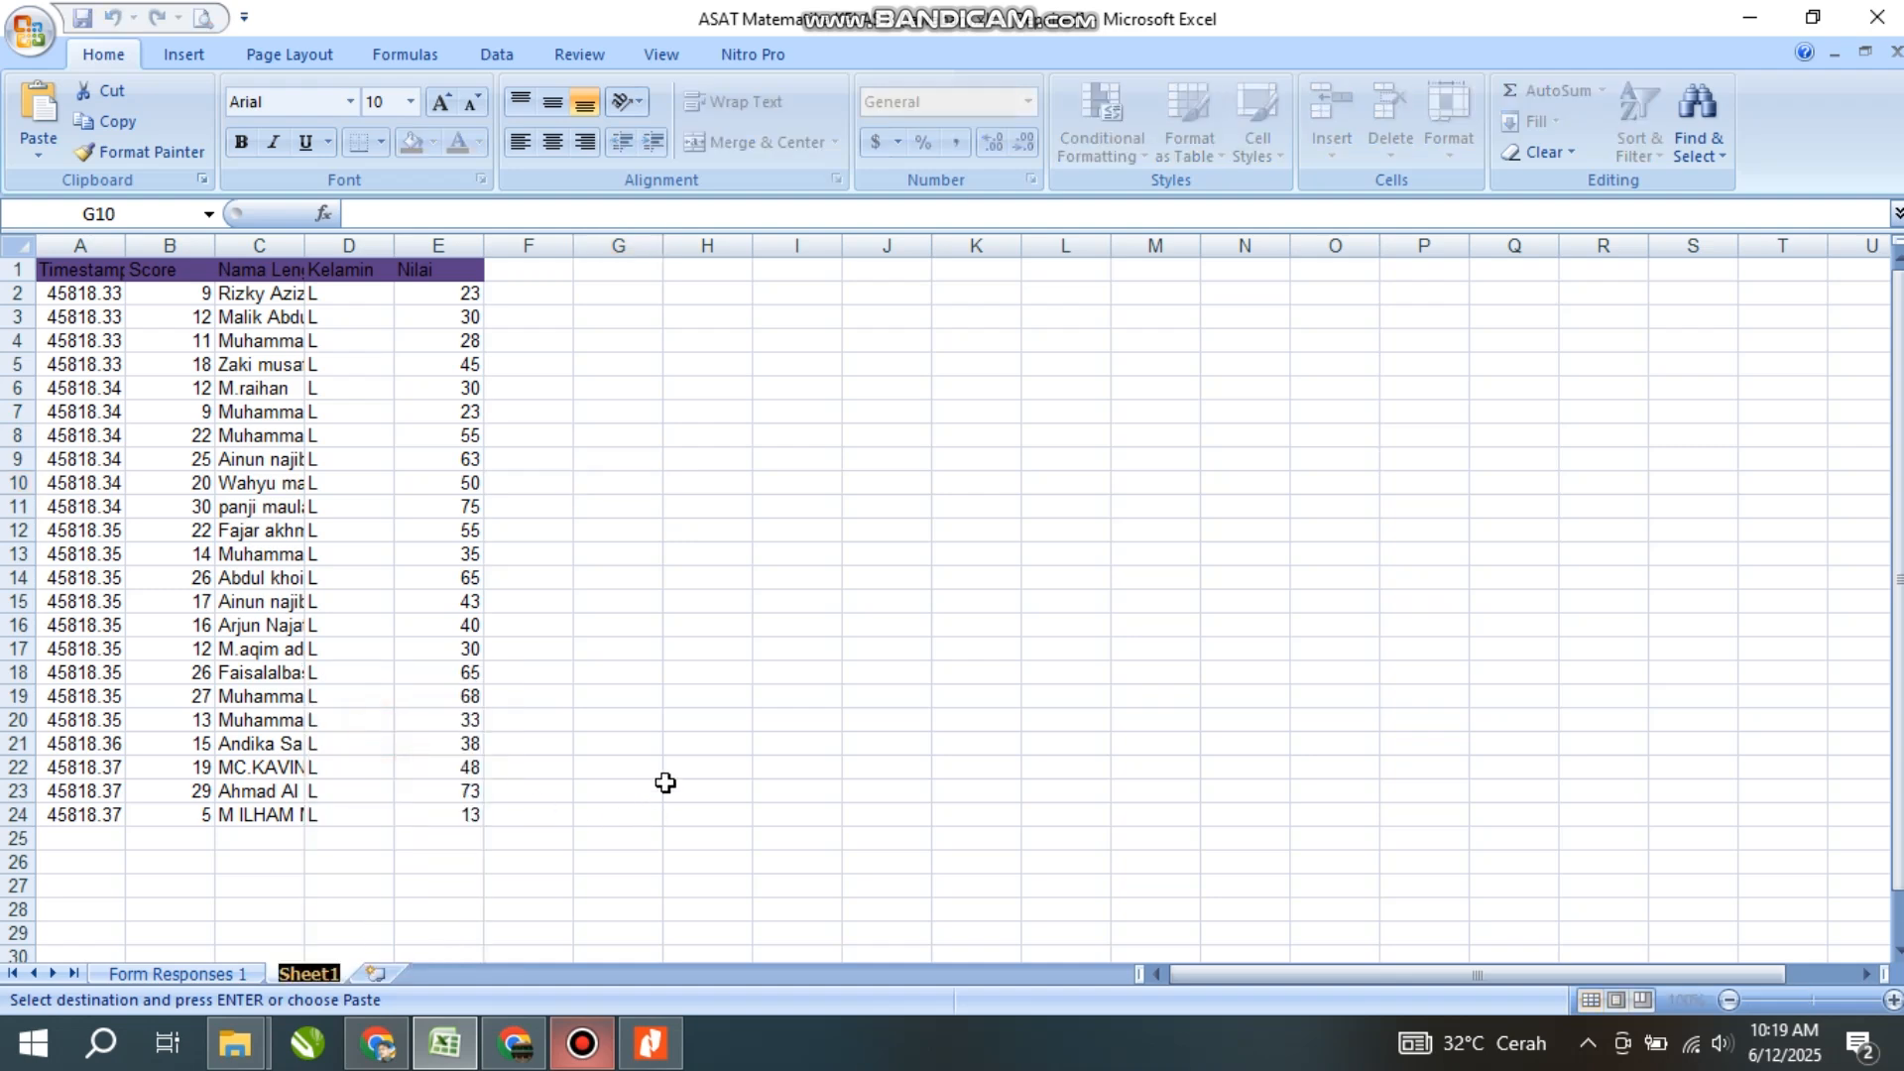
text(Laki)
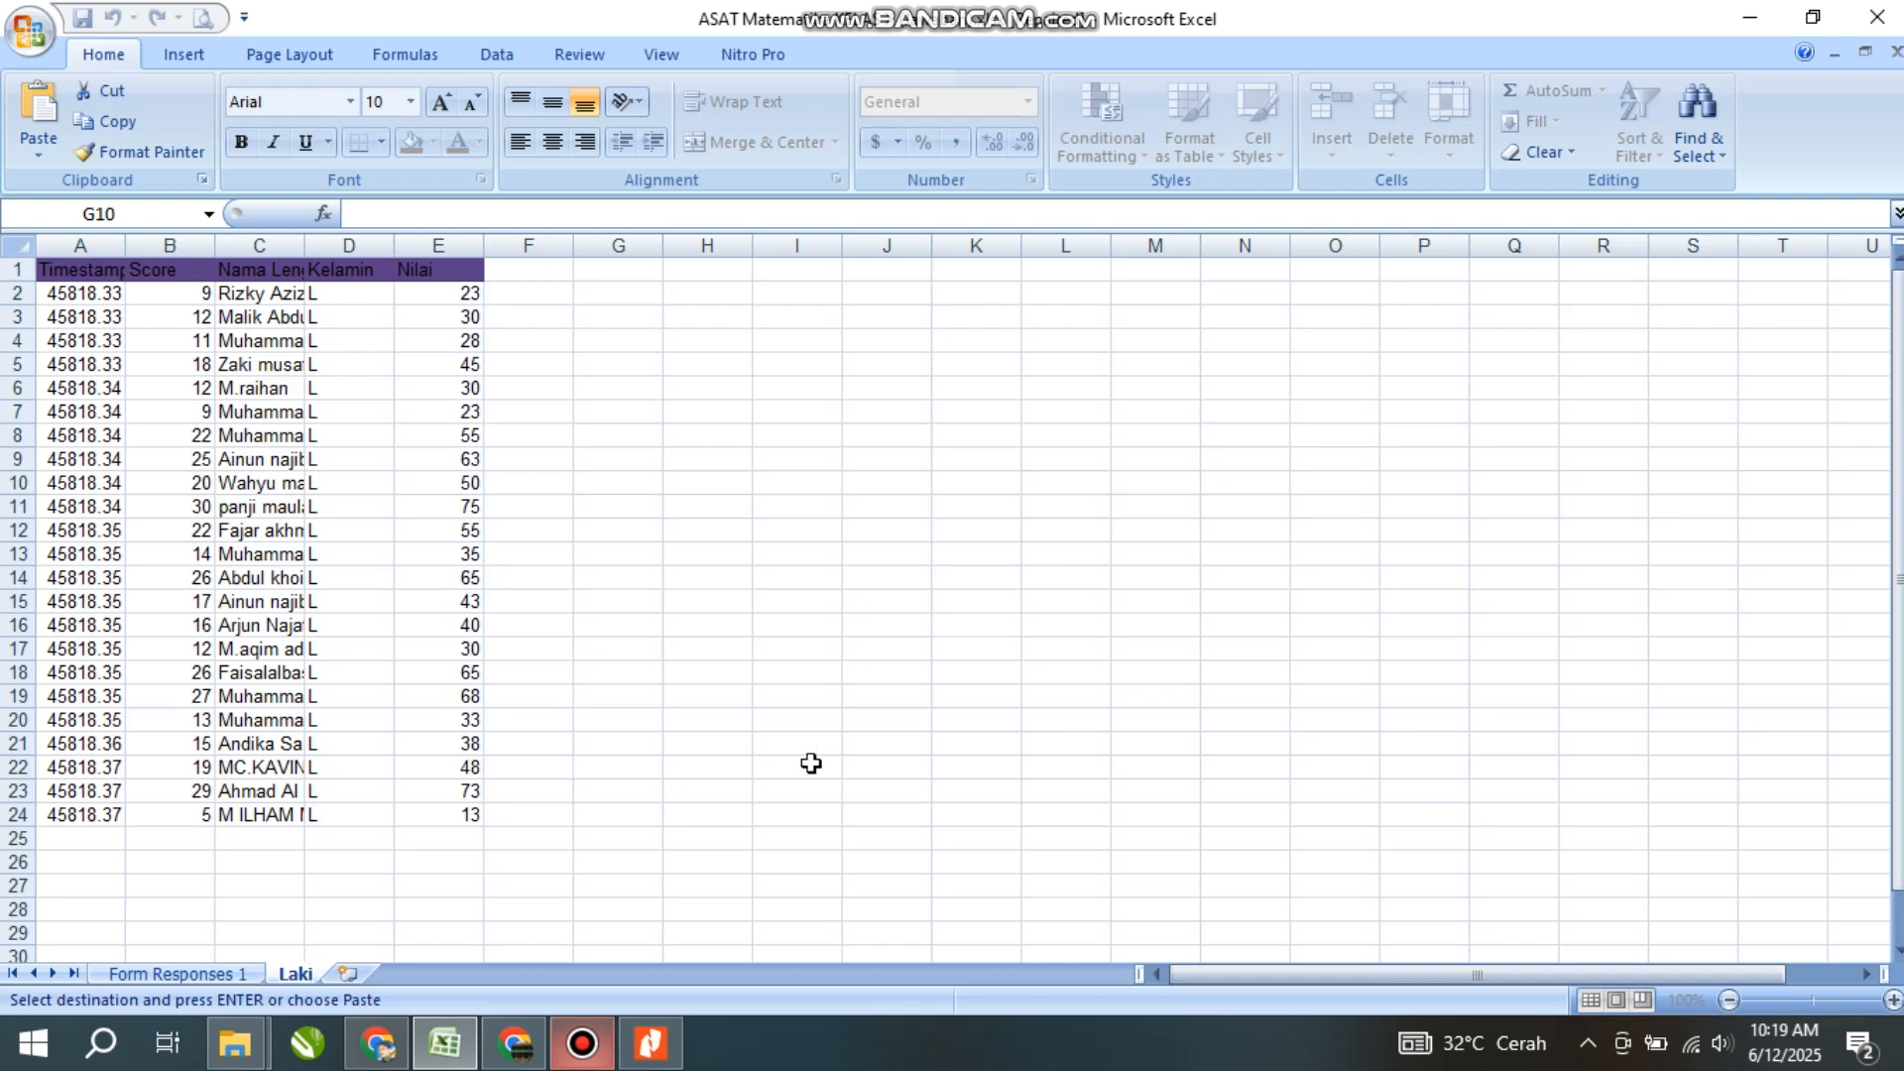
click(619, 701)
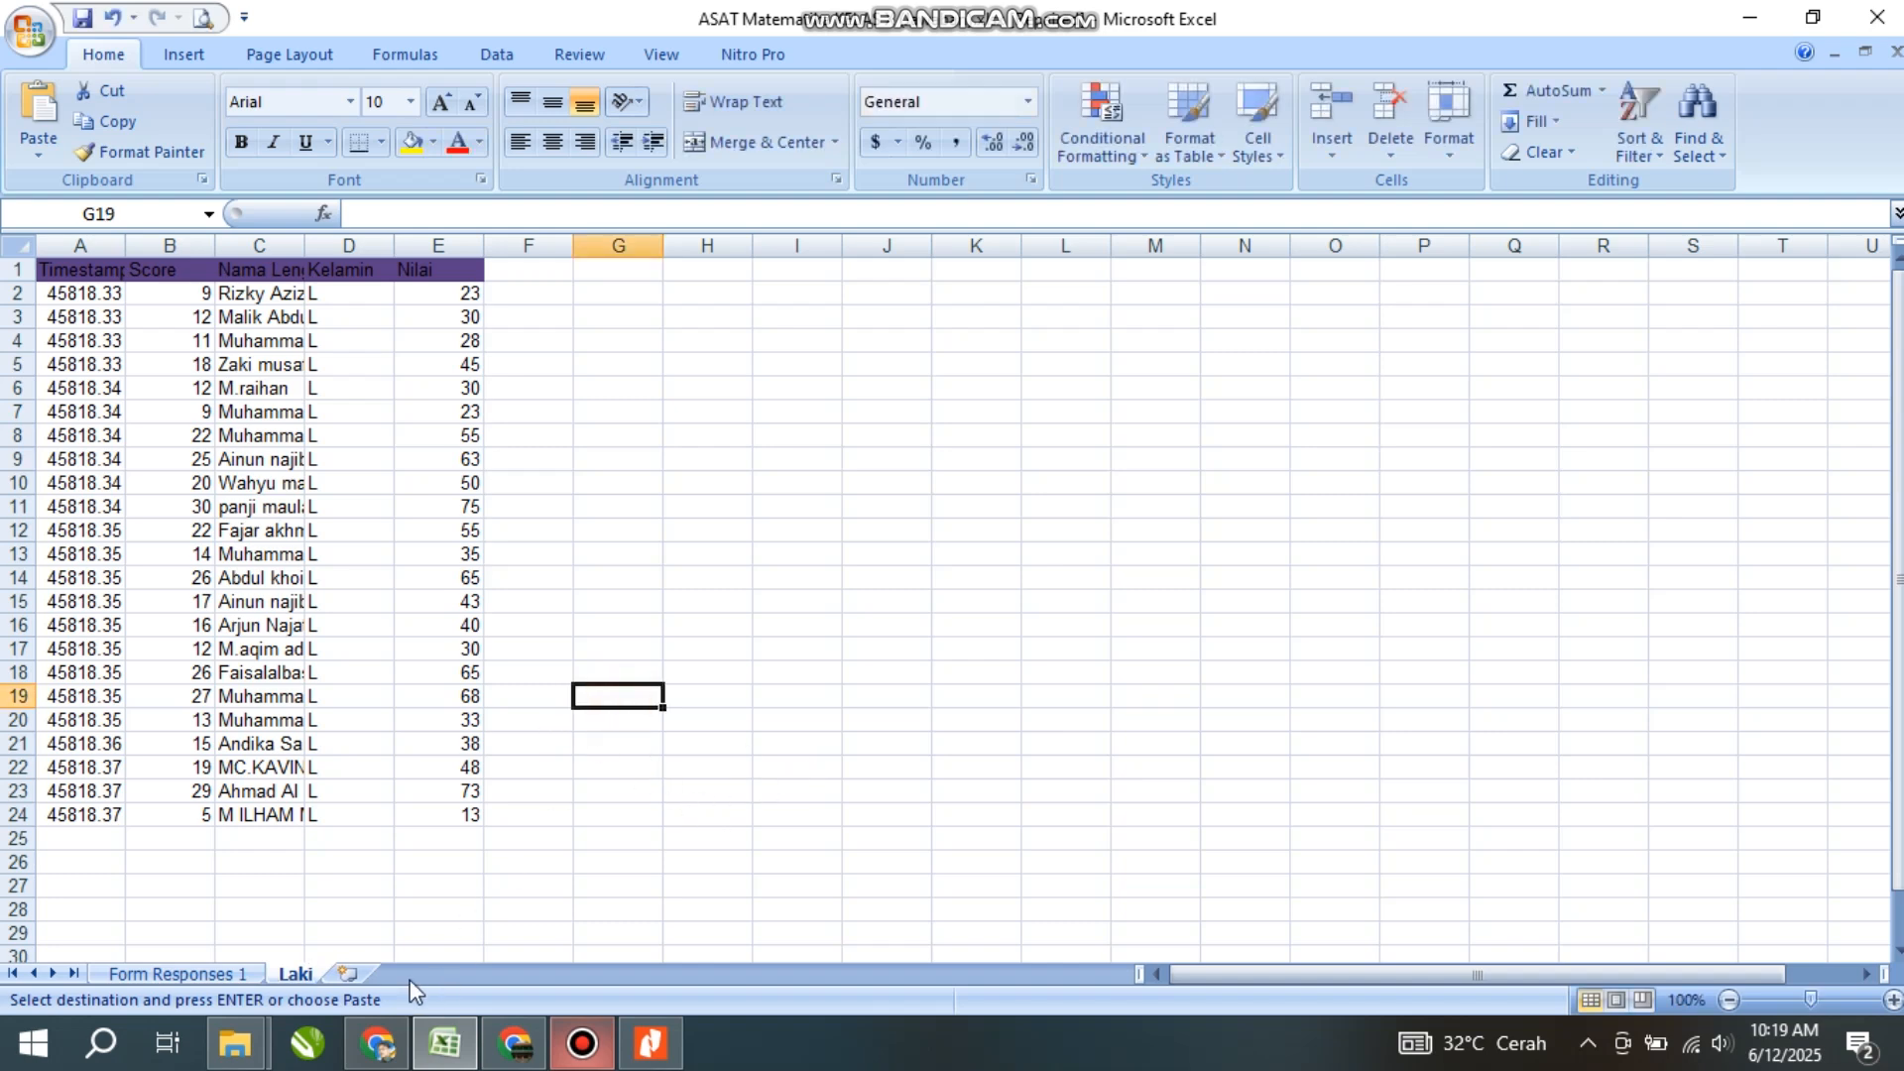
- Add a new sheet and name it Perem
click(349, 975)
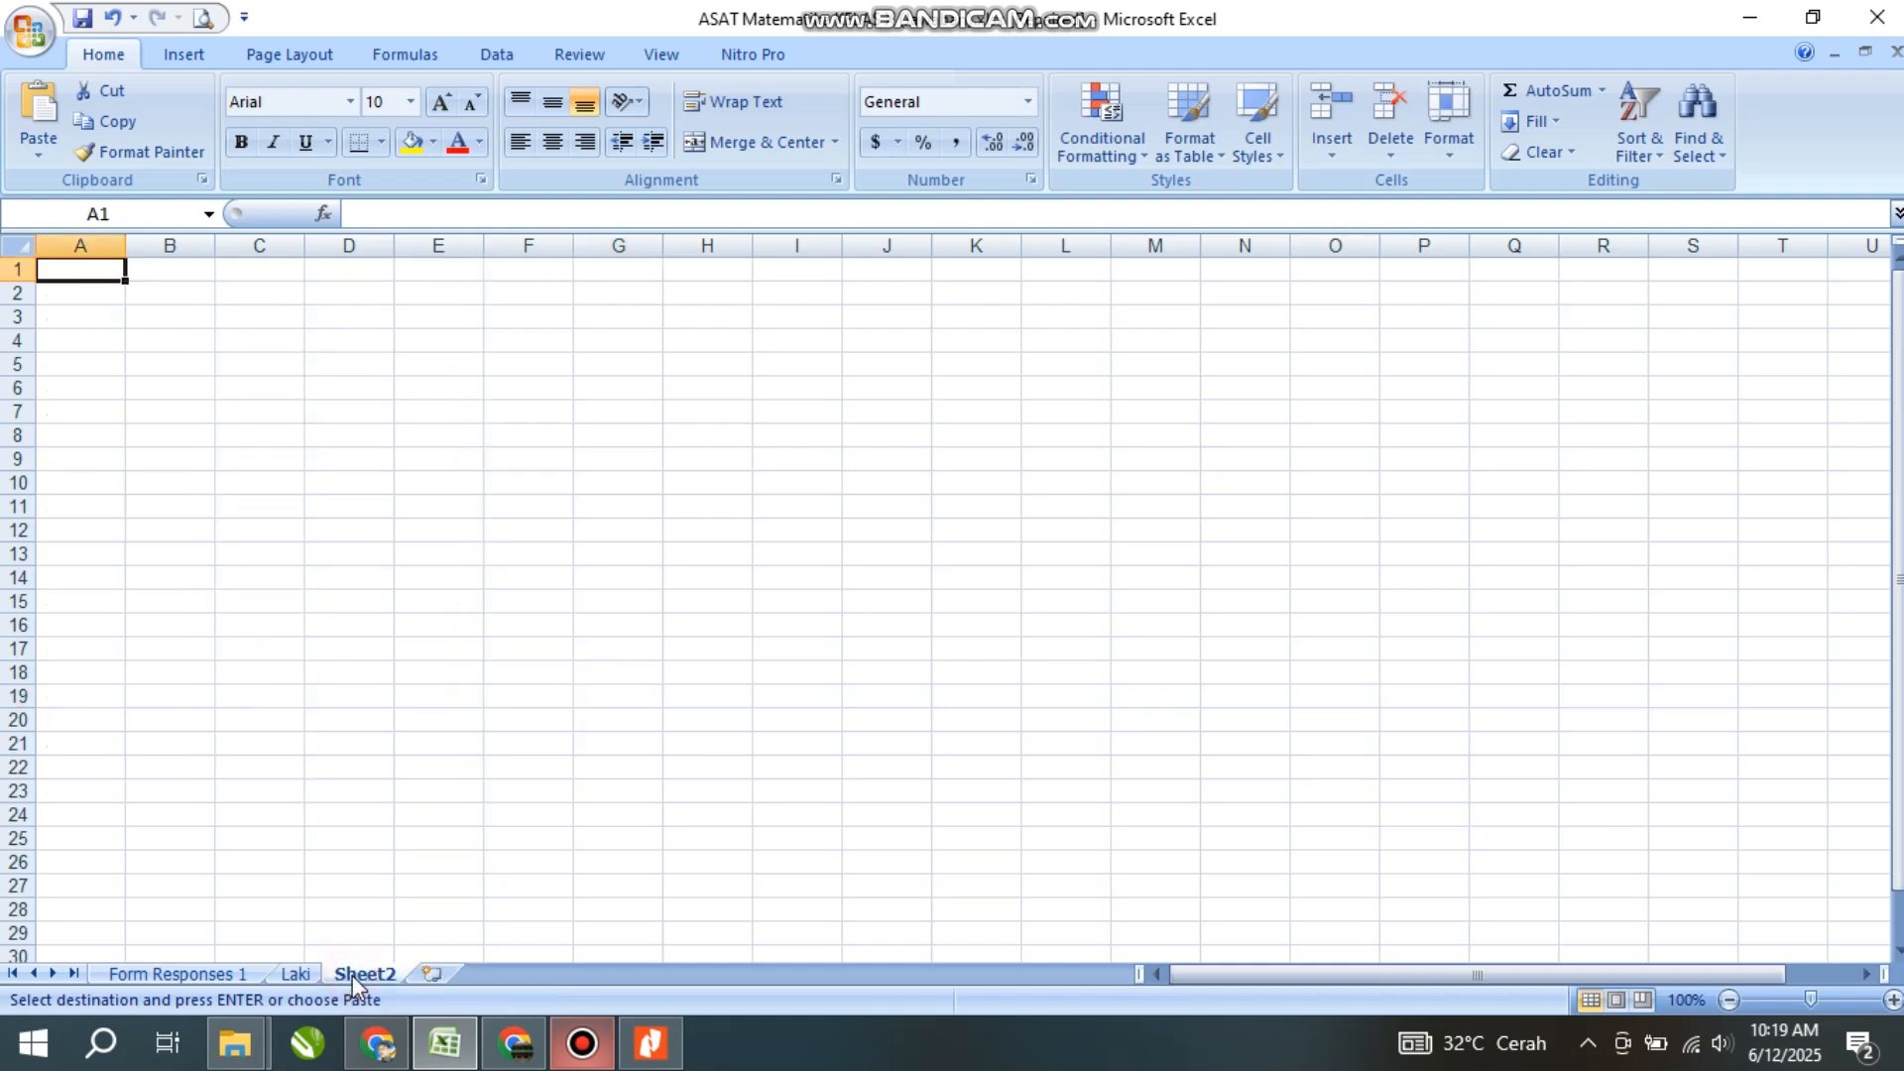
right_click(357, 978)
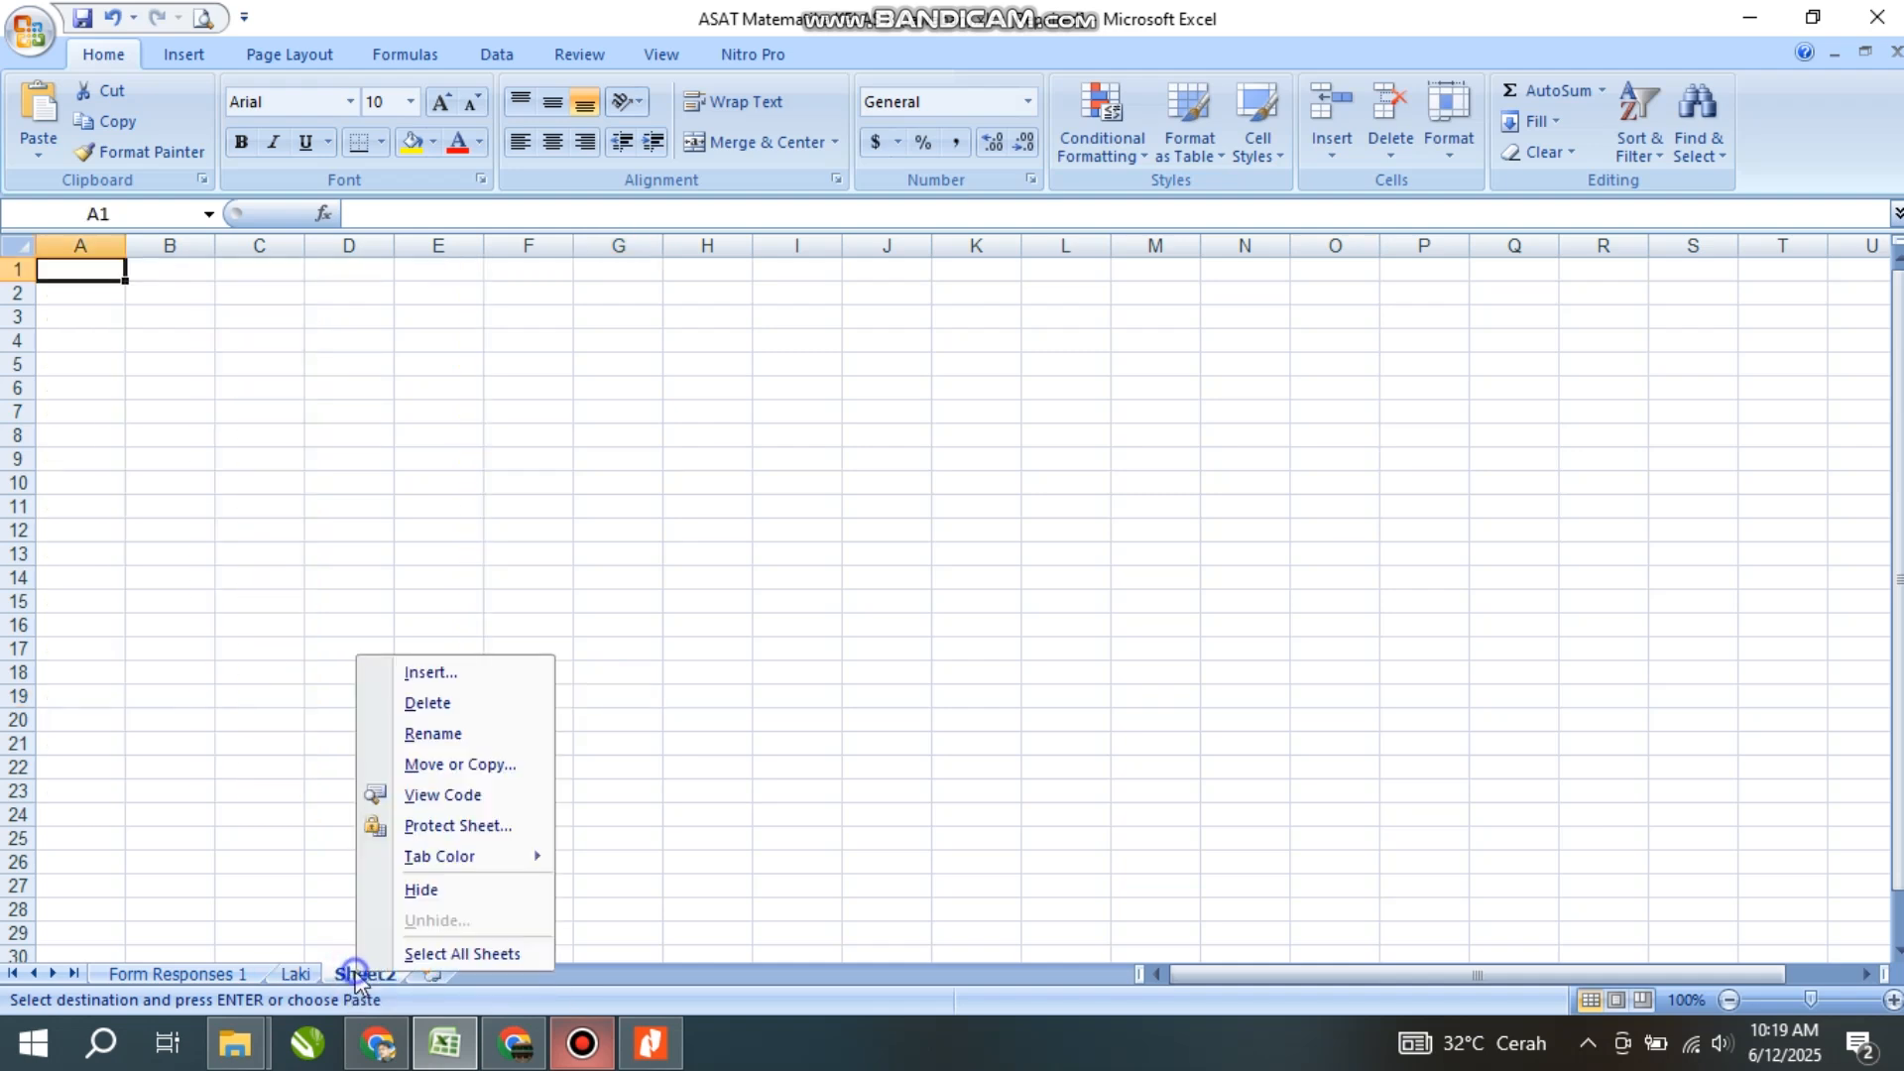
click(446, 732)
text(Perem)
click(448, 730)
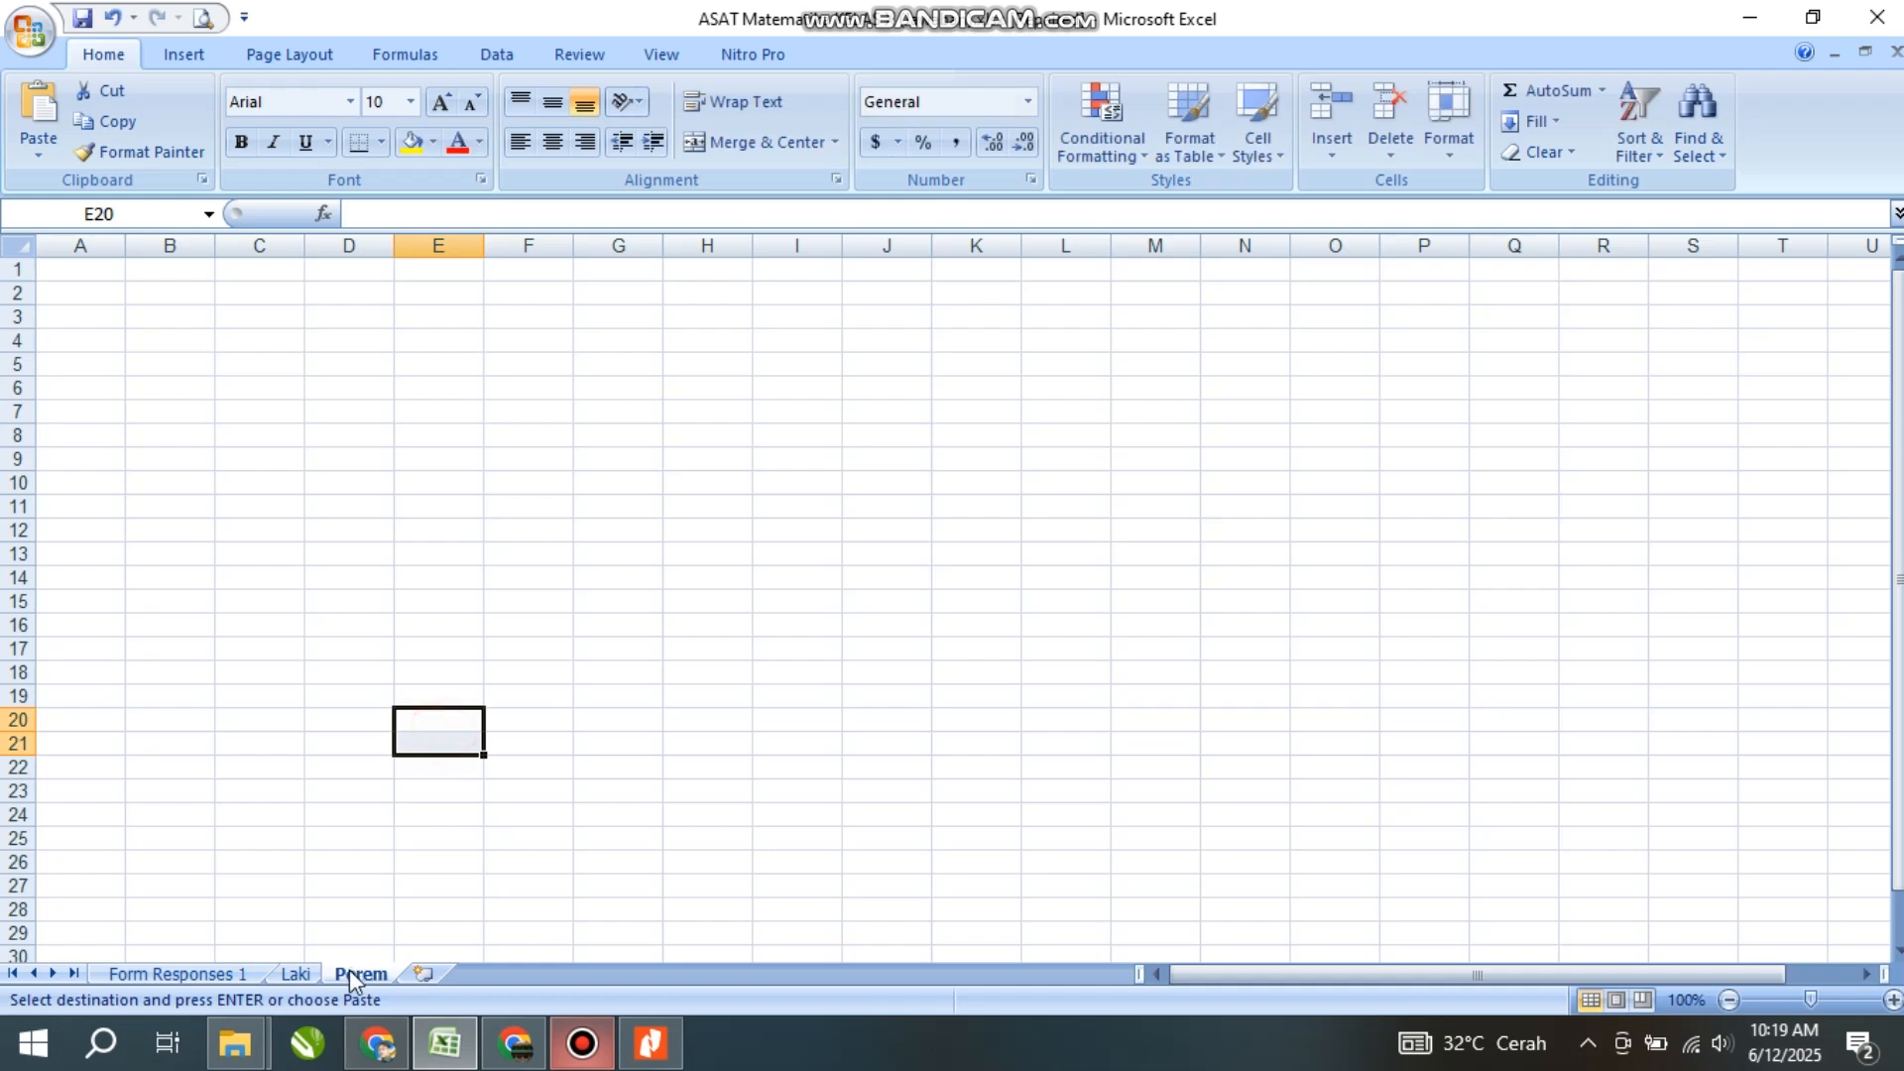
- Copy the Laki header row A1:E1 into Perem cell A1
click(296, 974)
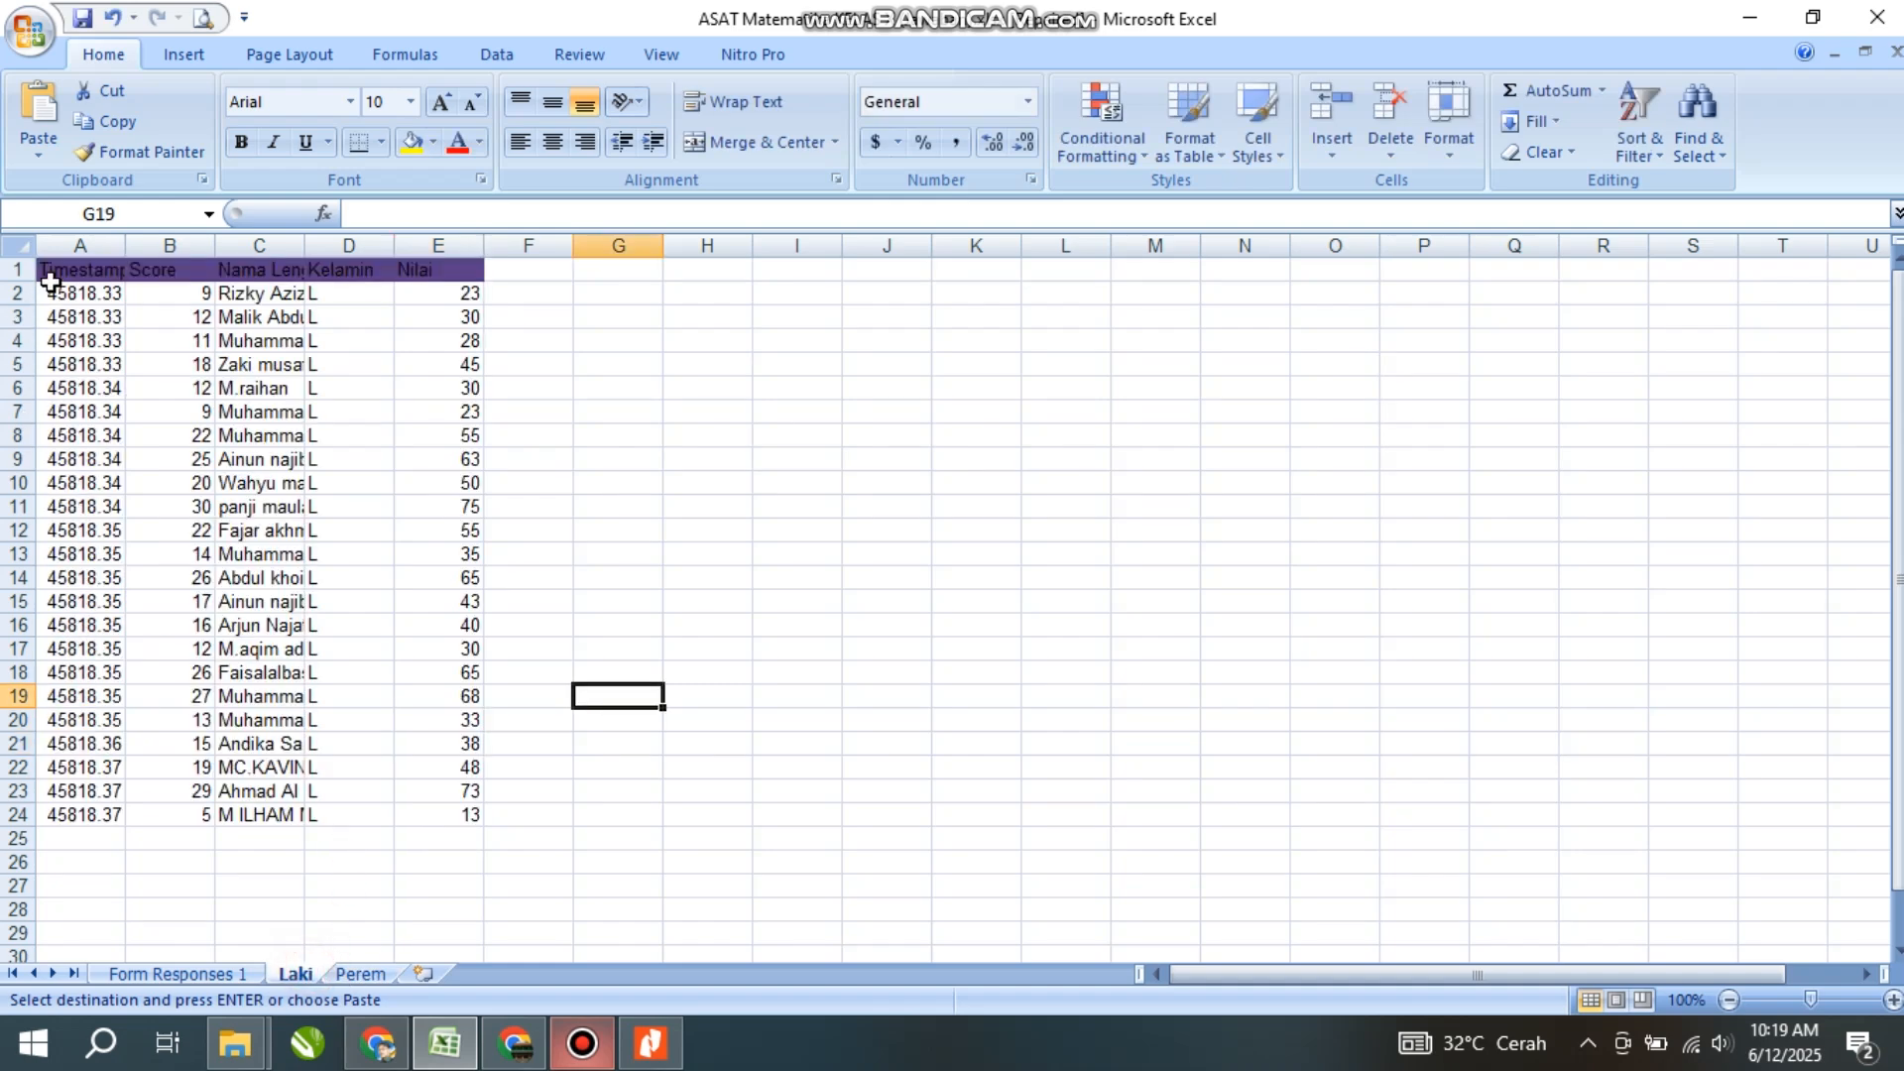
drag(54, 276, 415, 271)
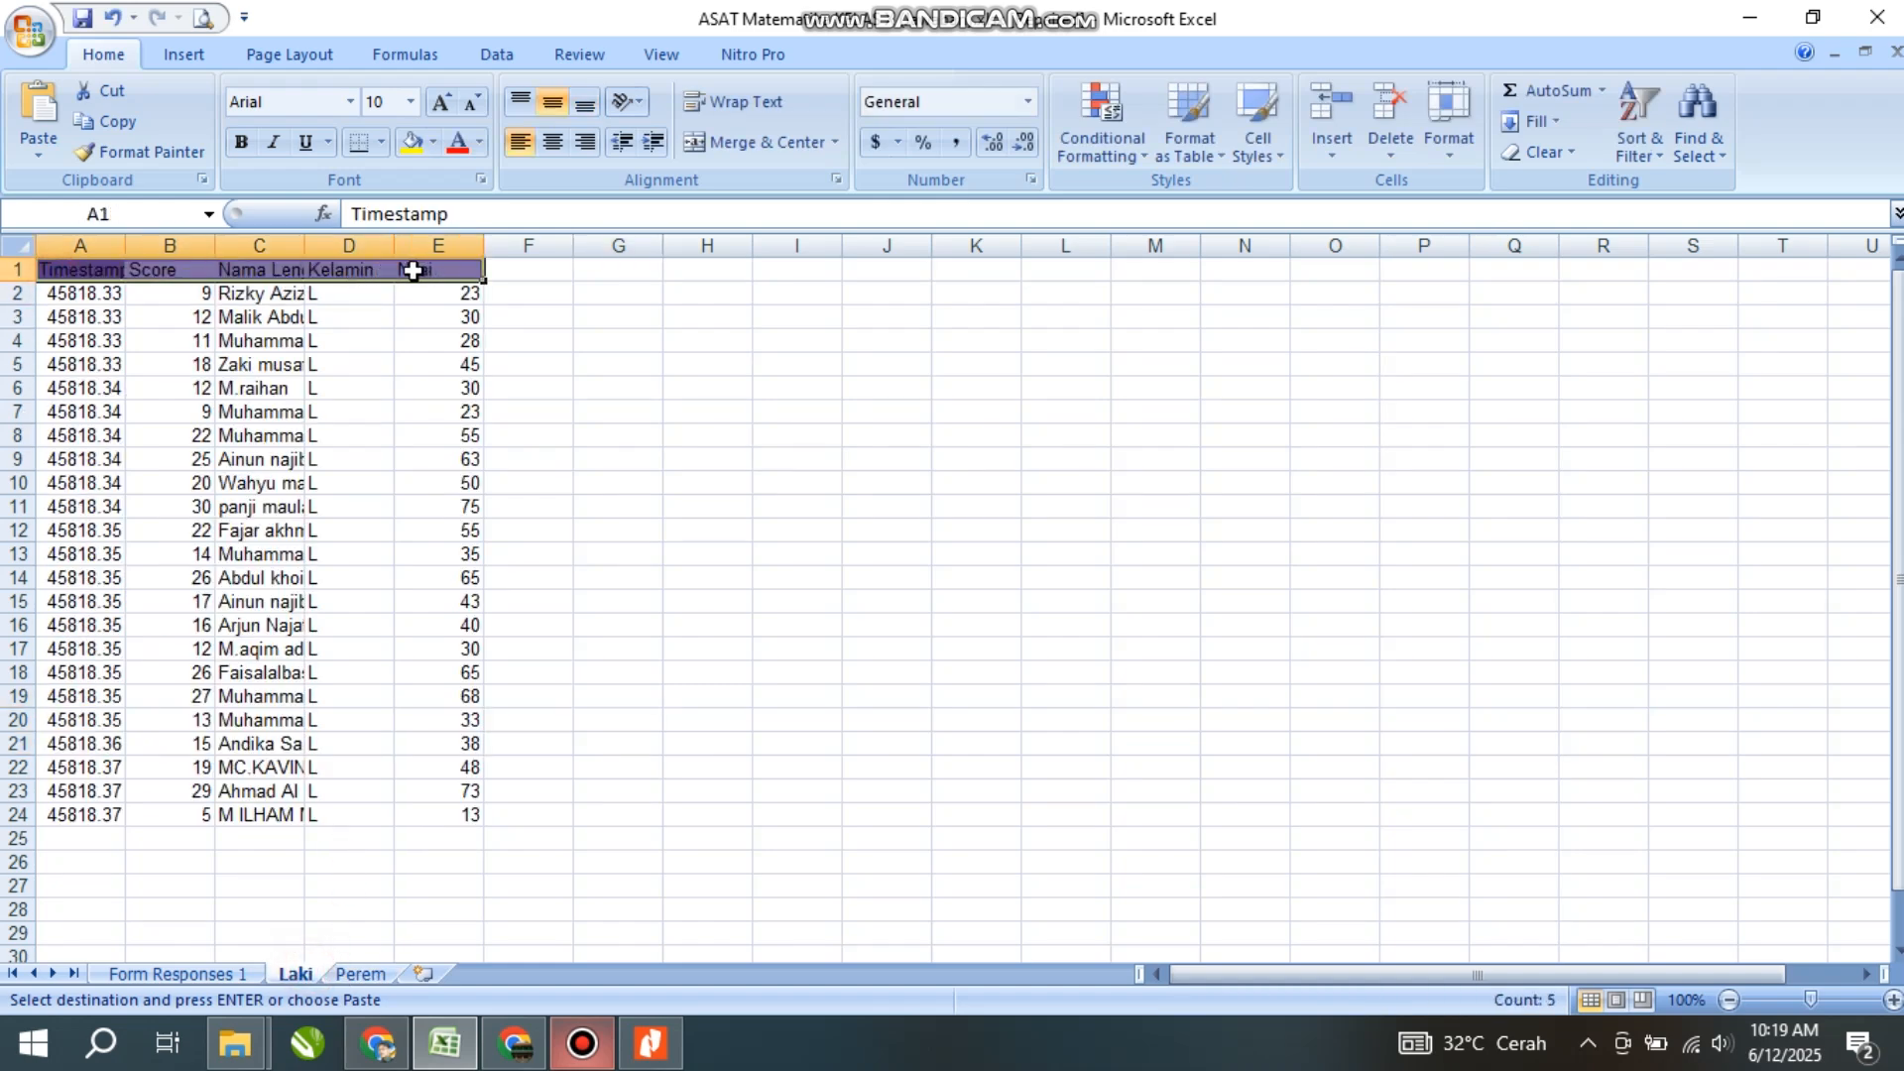
key(ctrl+c)
click(392, 976)
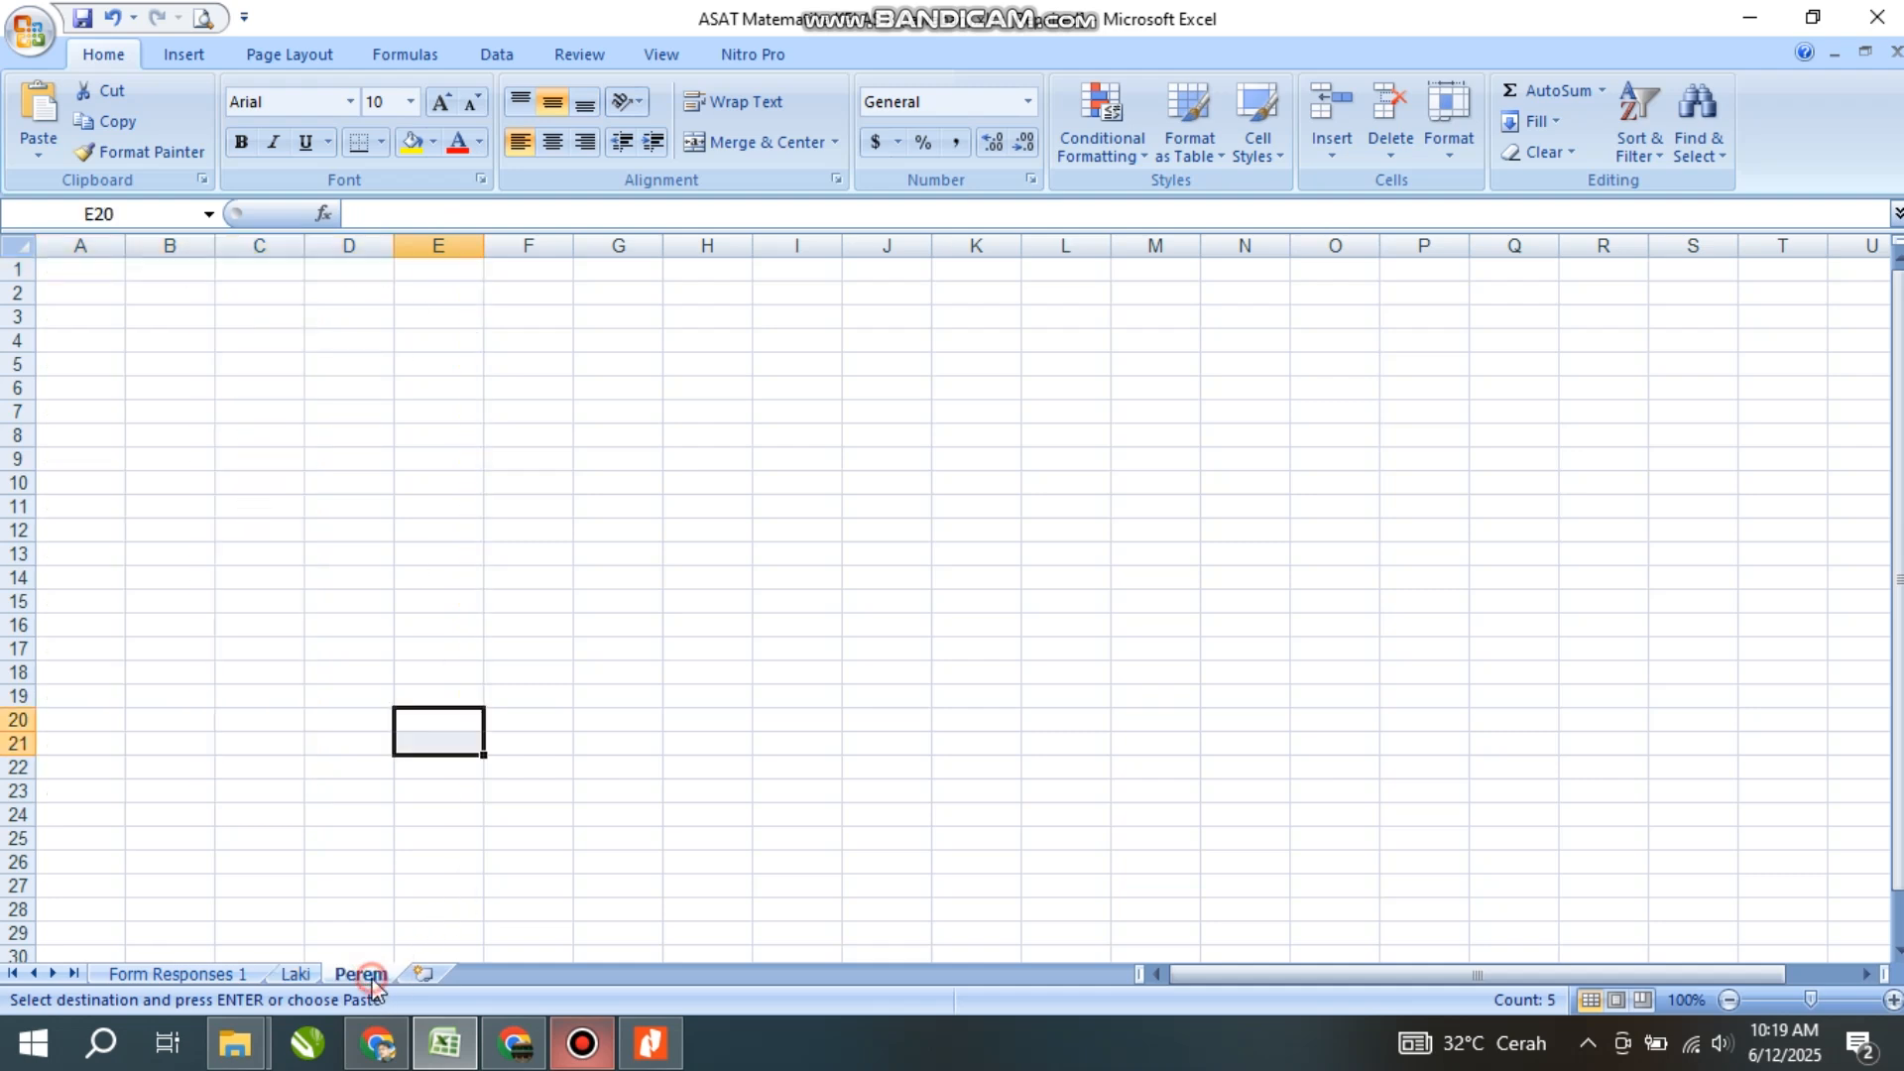
click(74, 273)
key(Return)
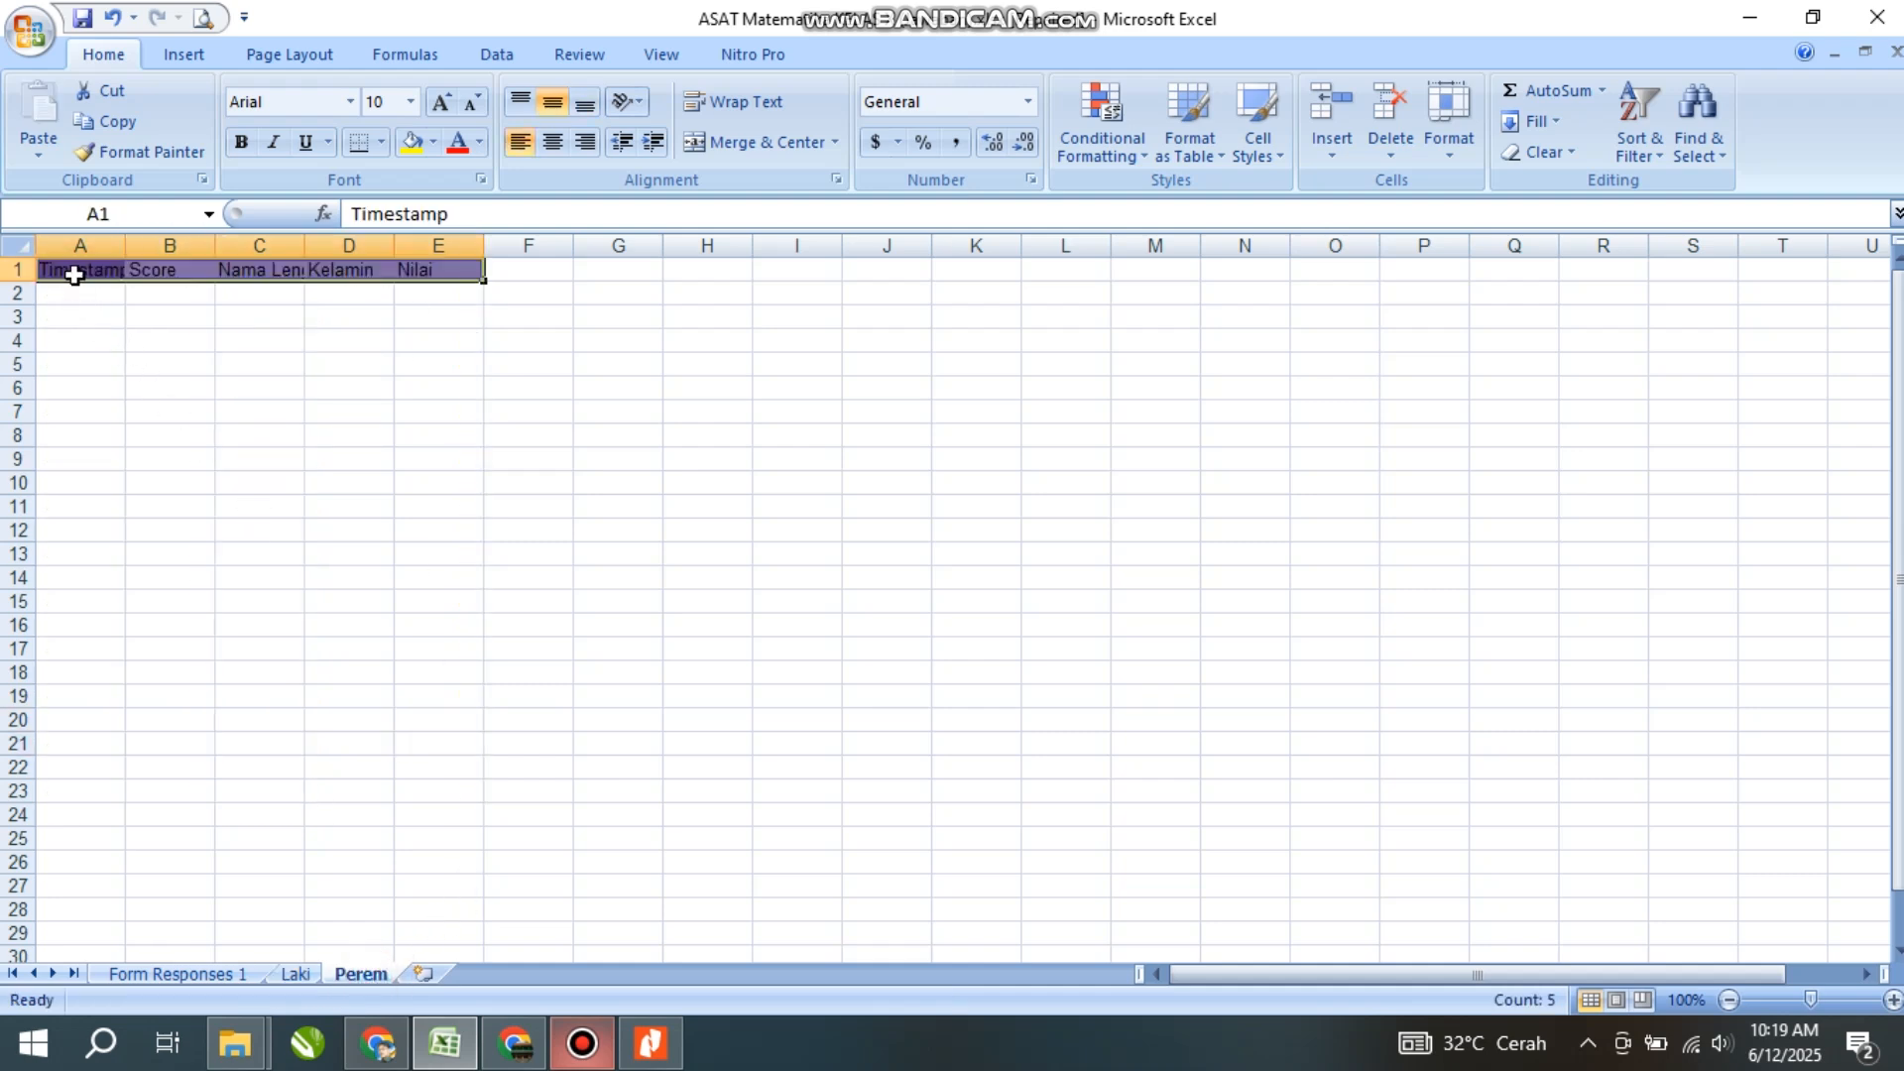
click(205, 977)
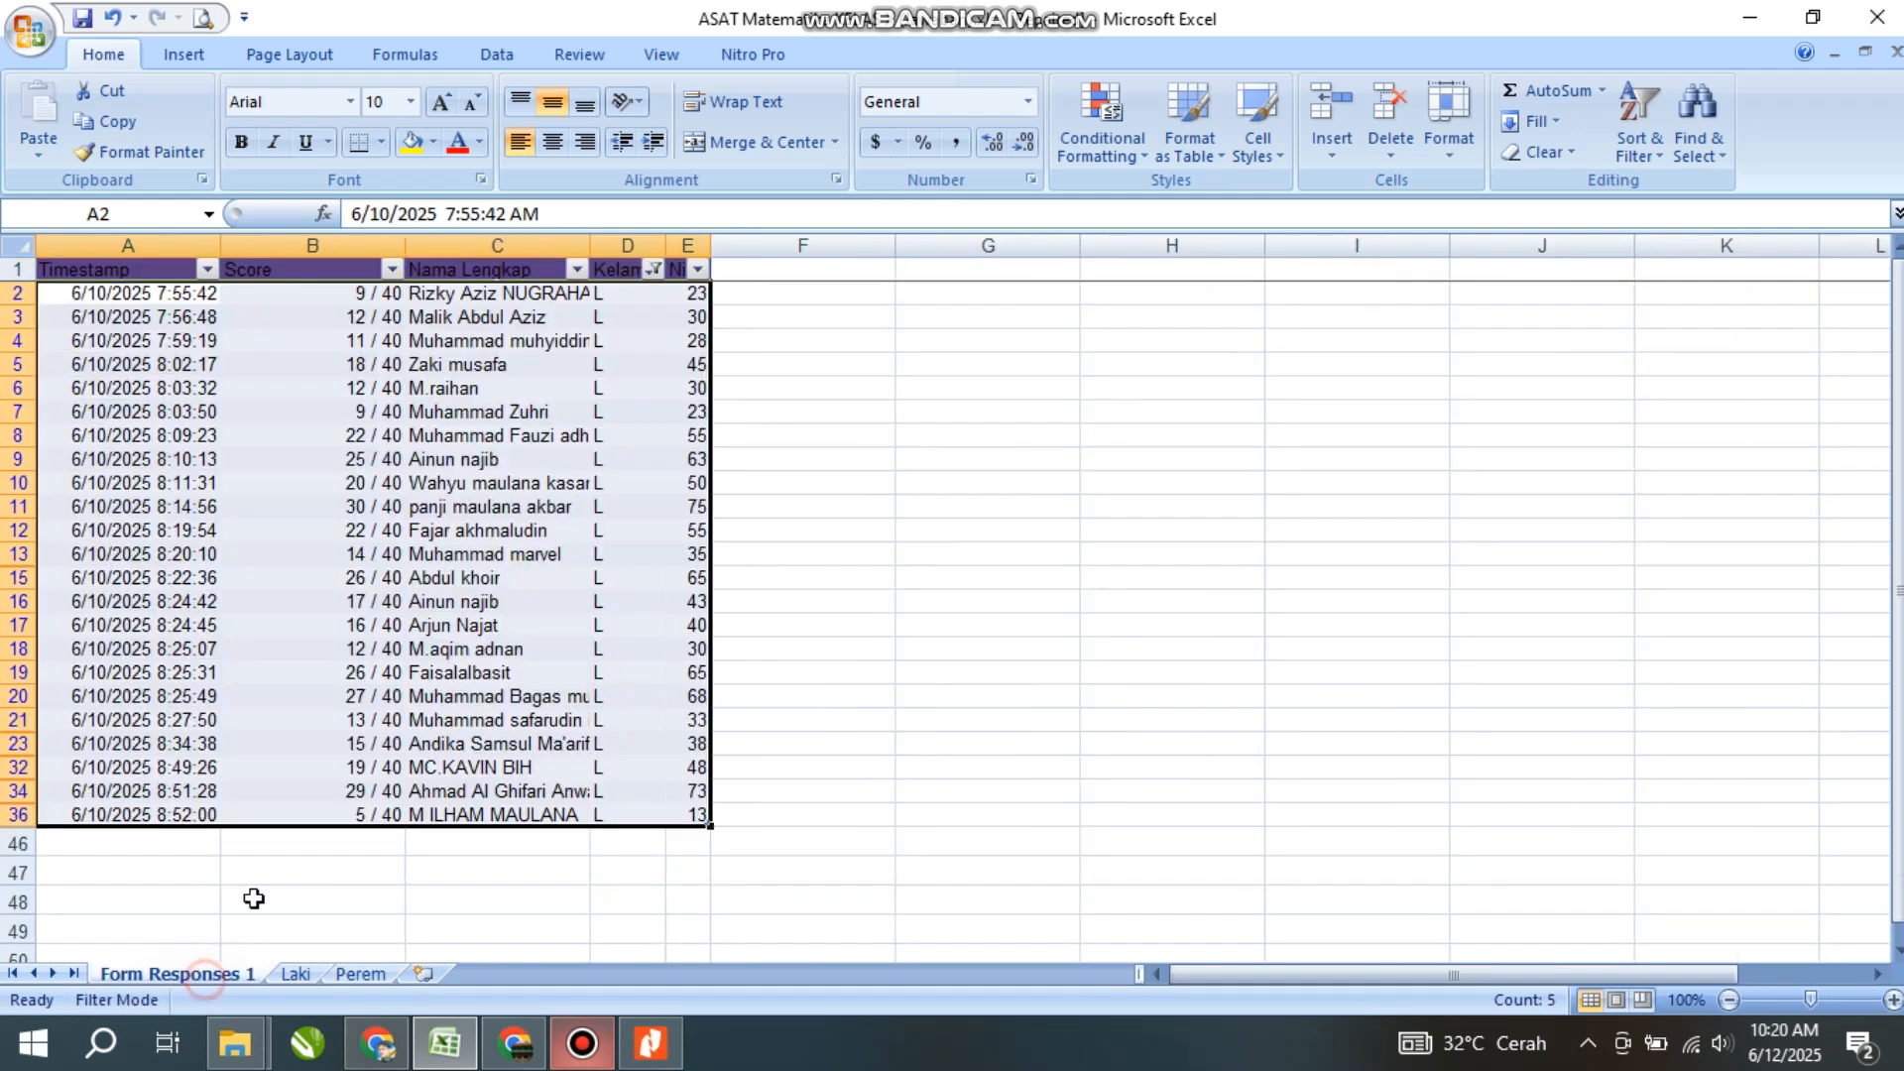
- Change the Kelamin filter to show only P instead of L
click(654, 270)
click(438, 533)
click(435, 511)
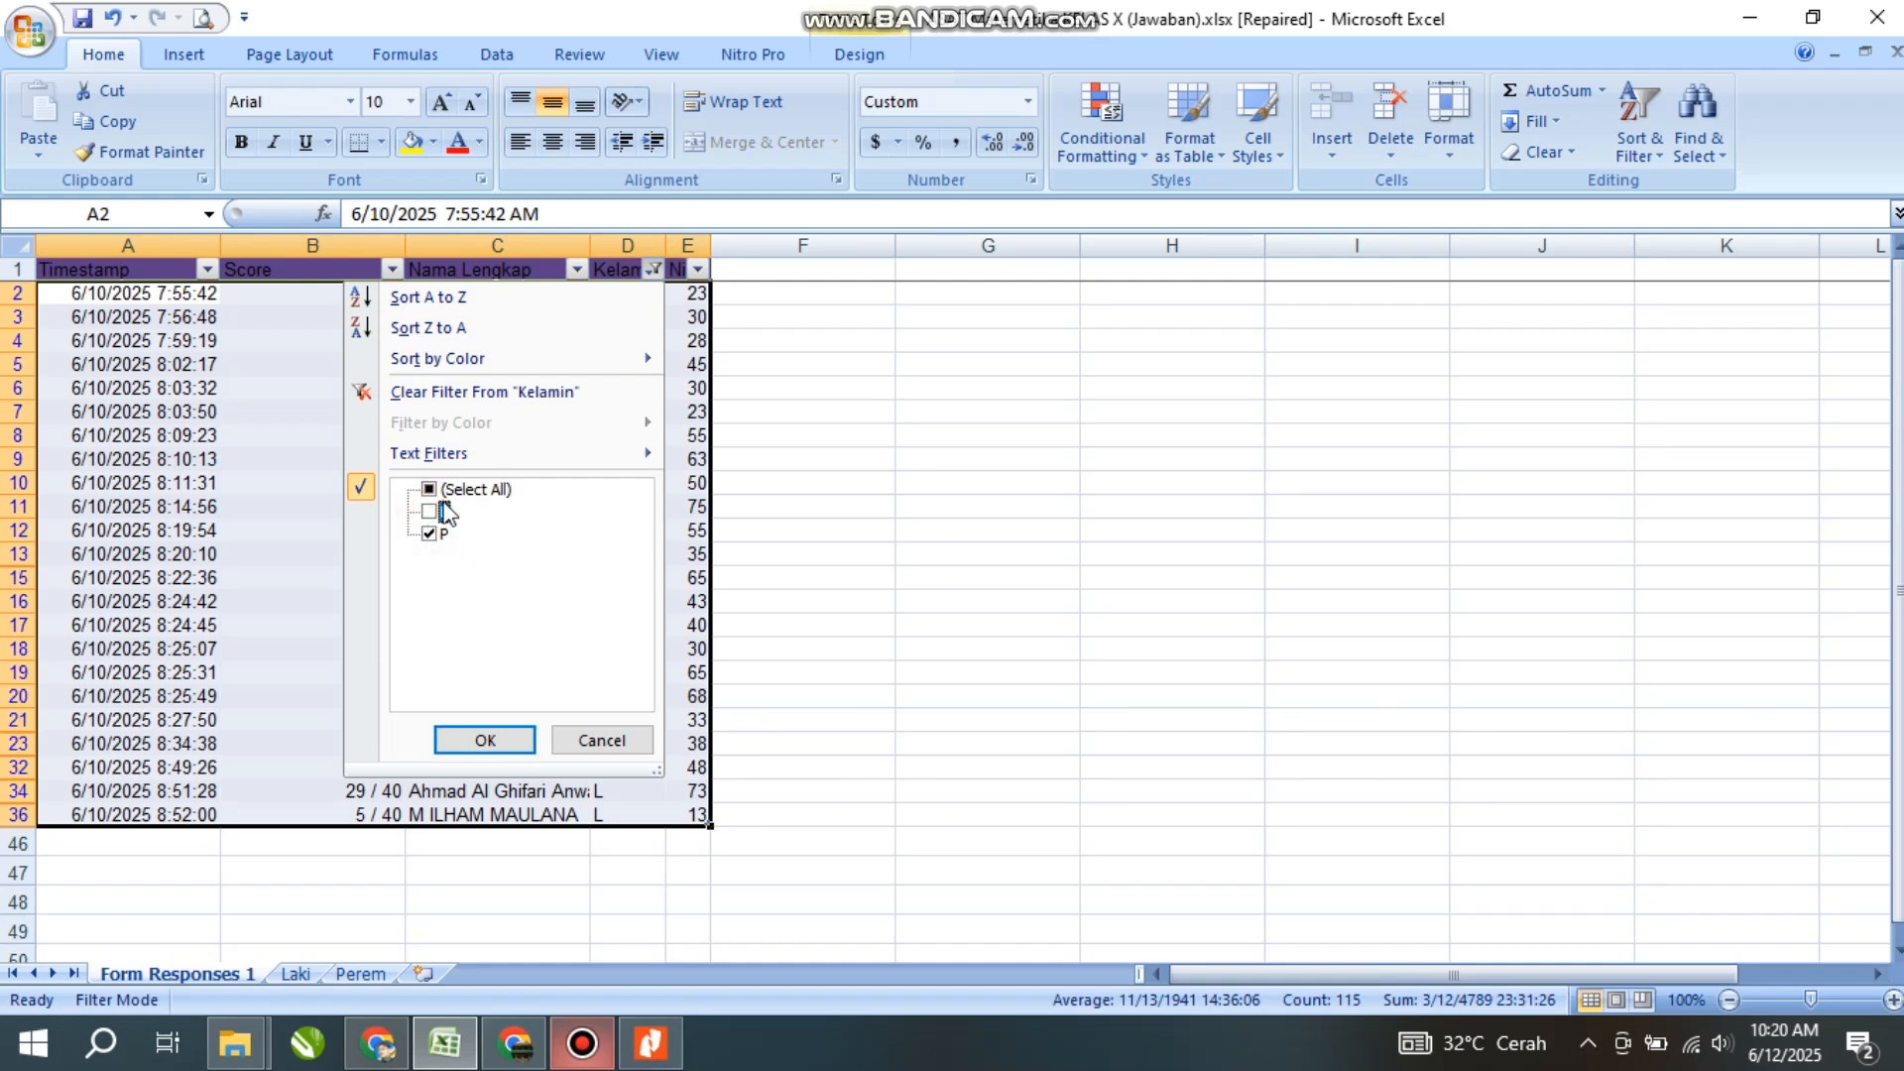
click(484, 739)
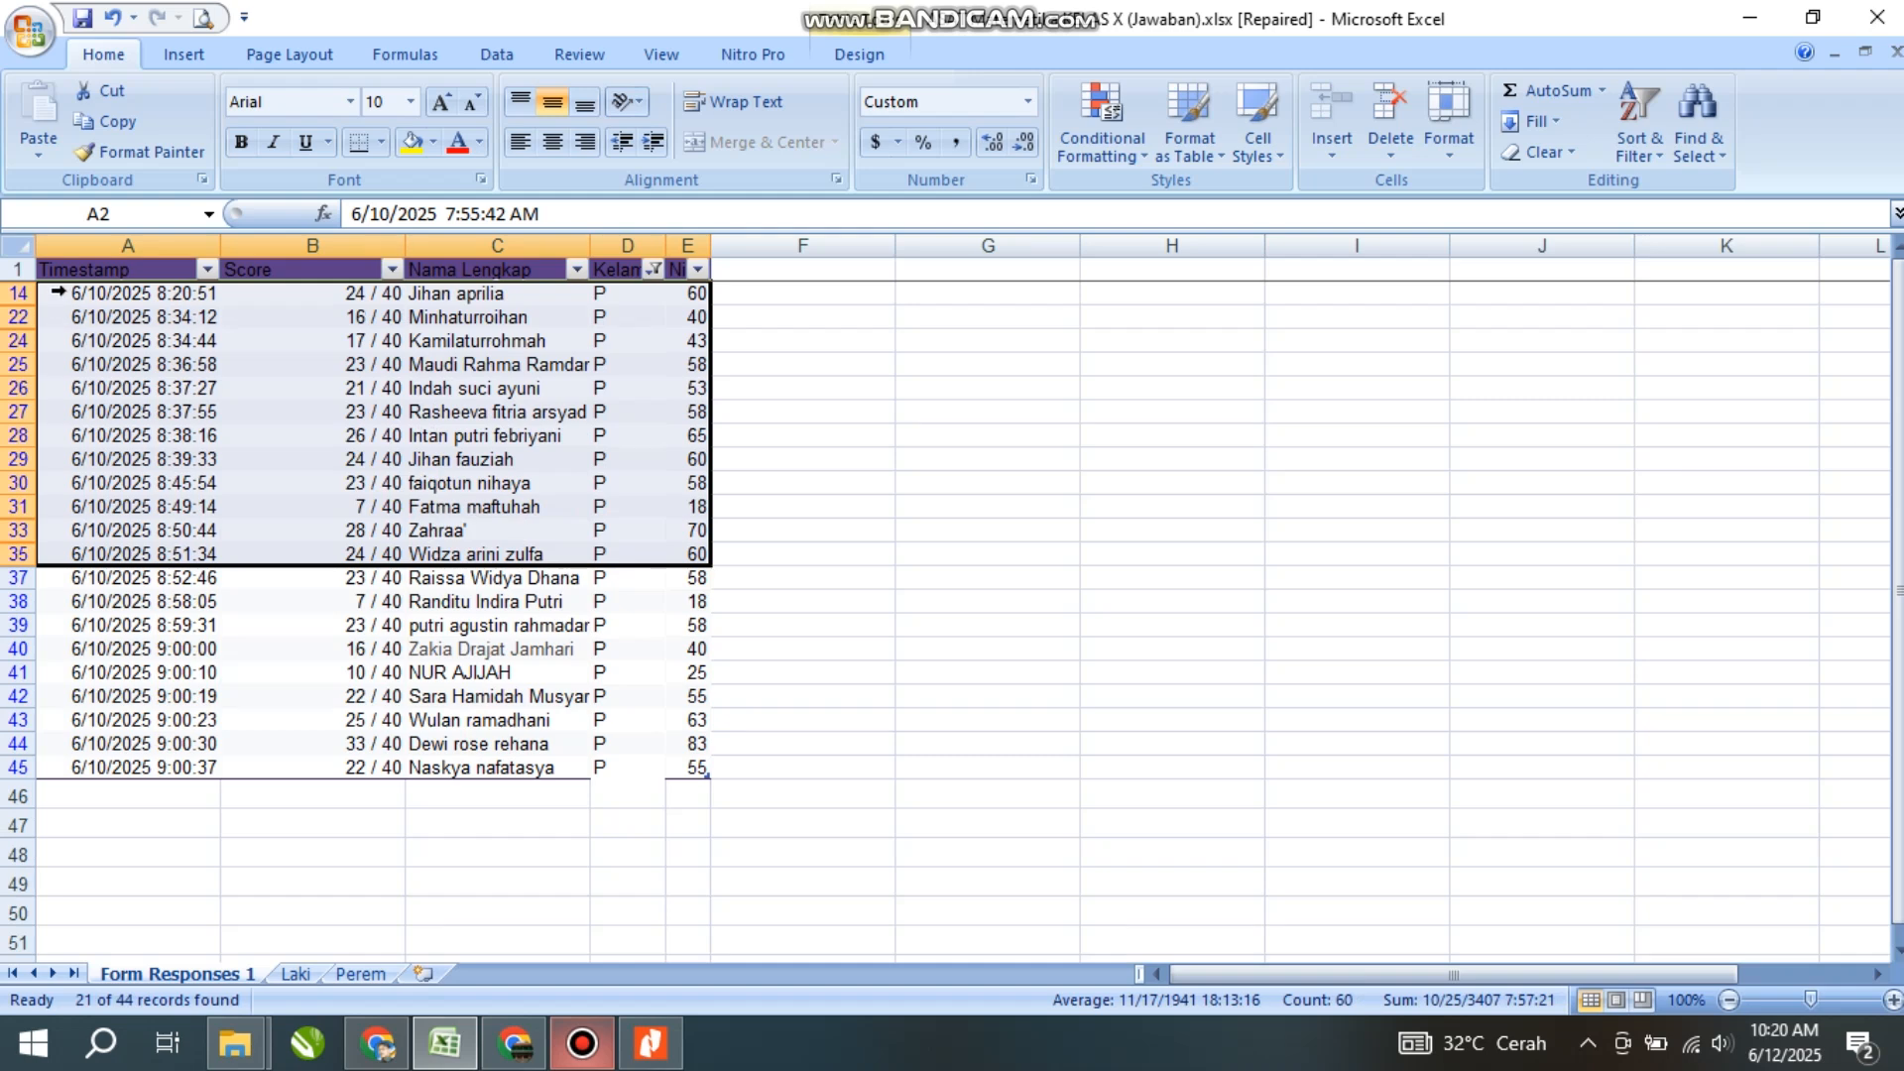
- Select the visible P rows A14:E45 and copy them
click(275, 459)
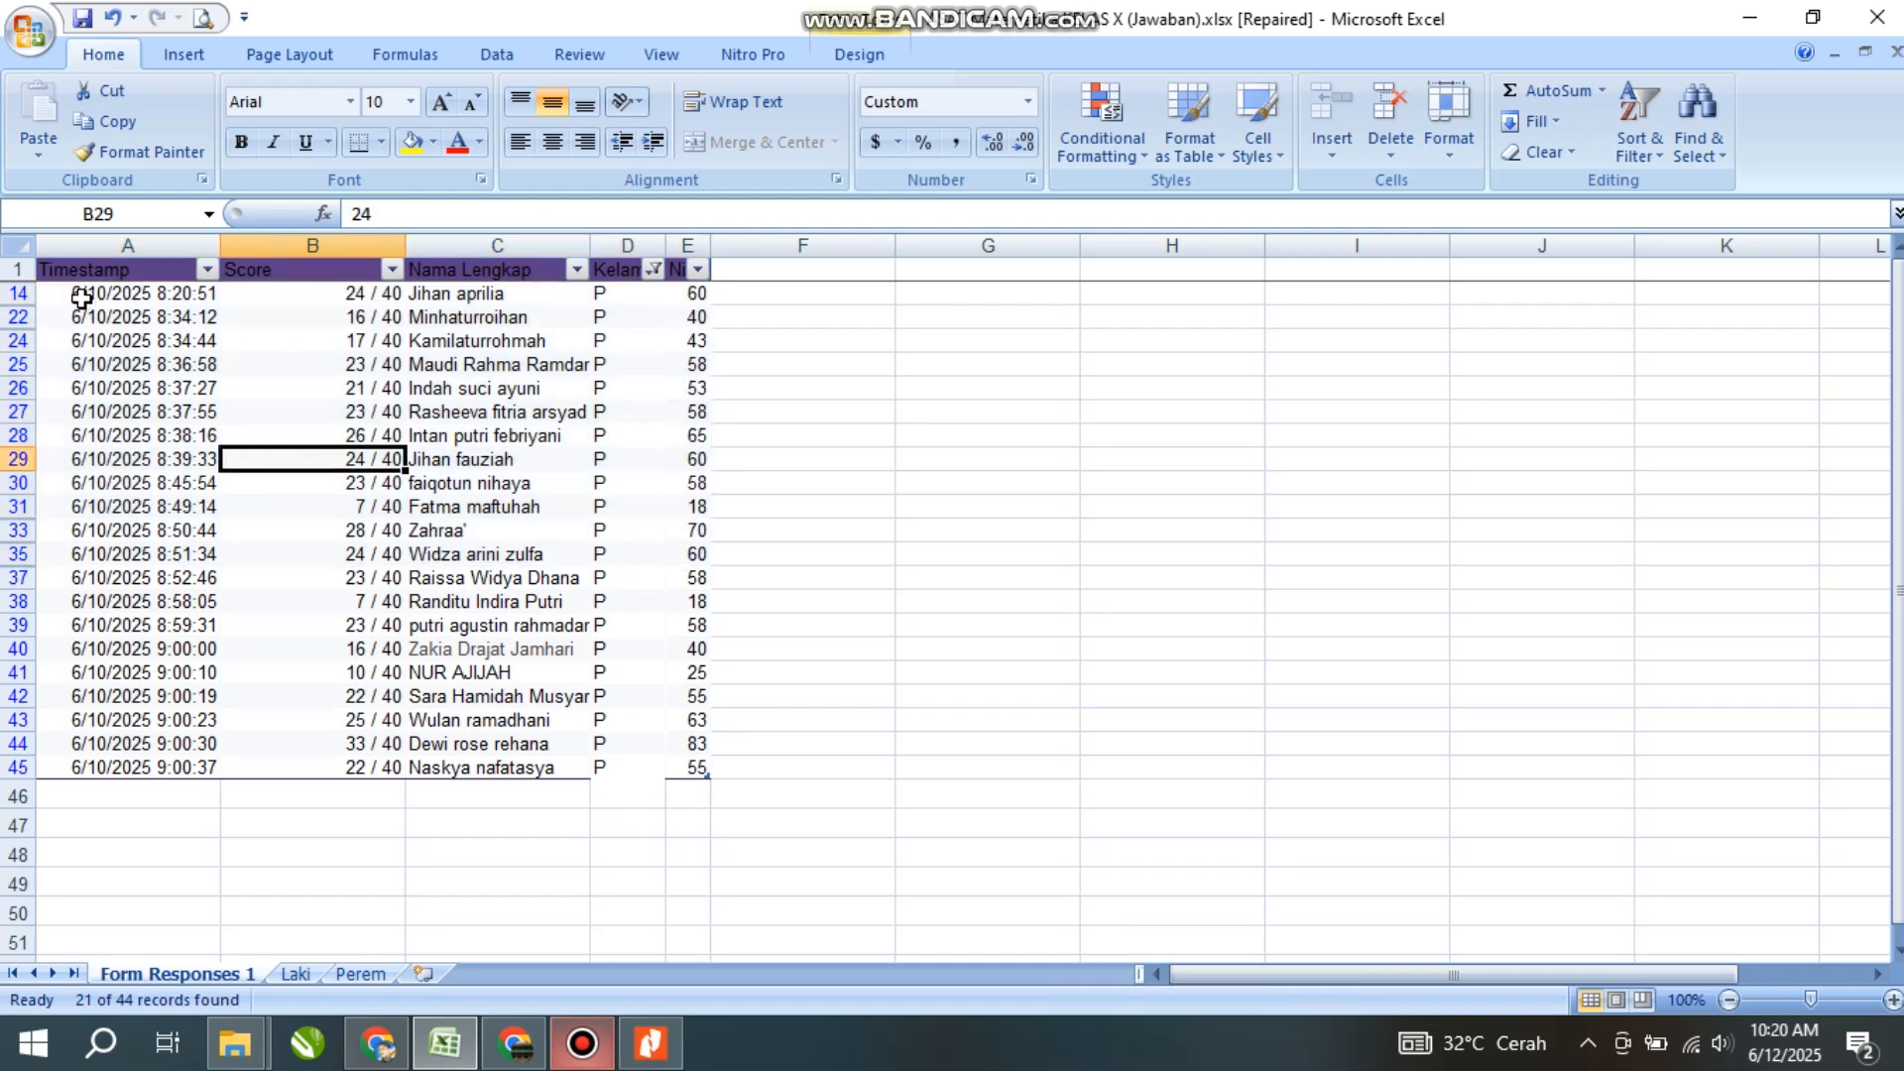
drag(82, 297, 689, 635)
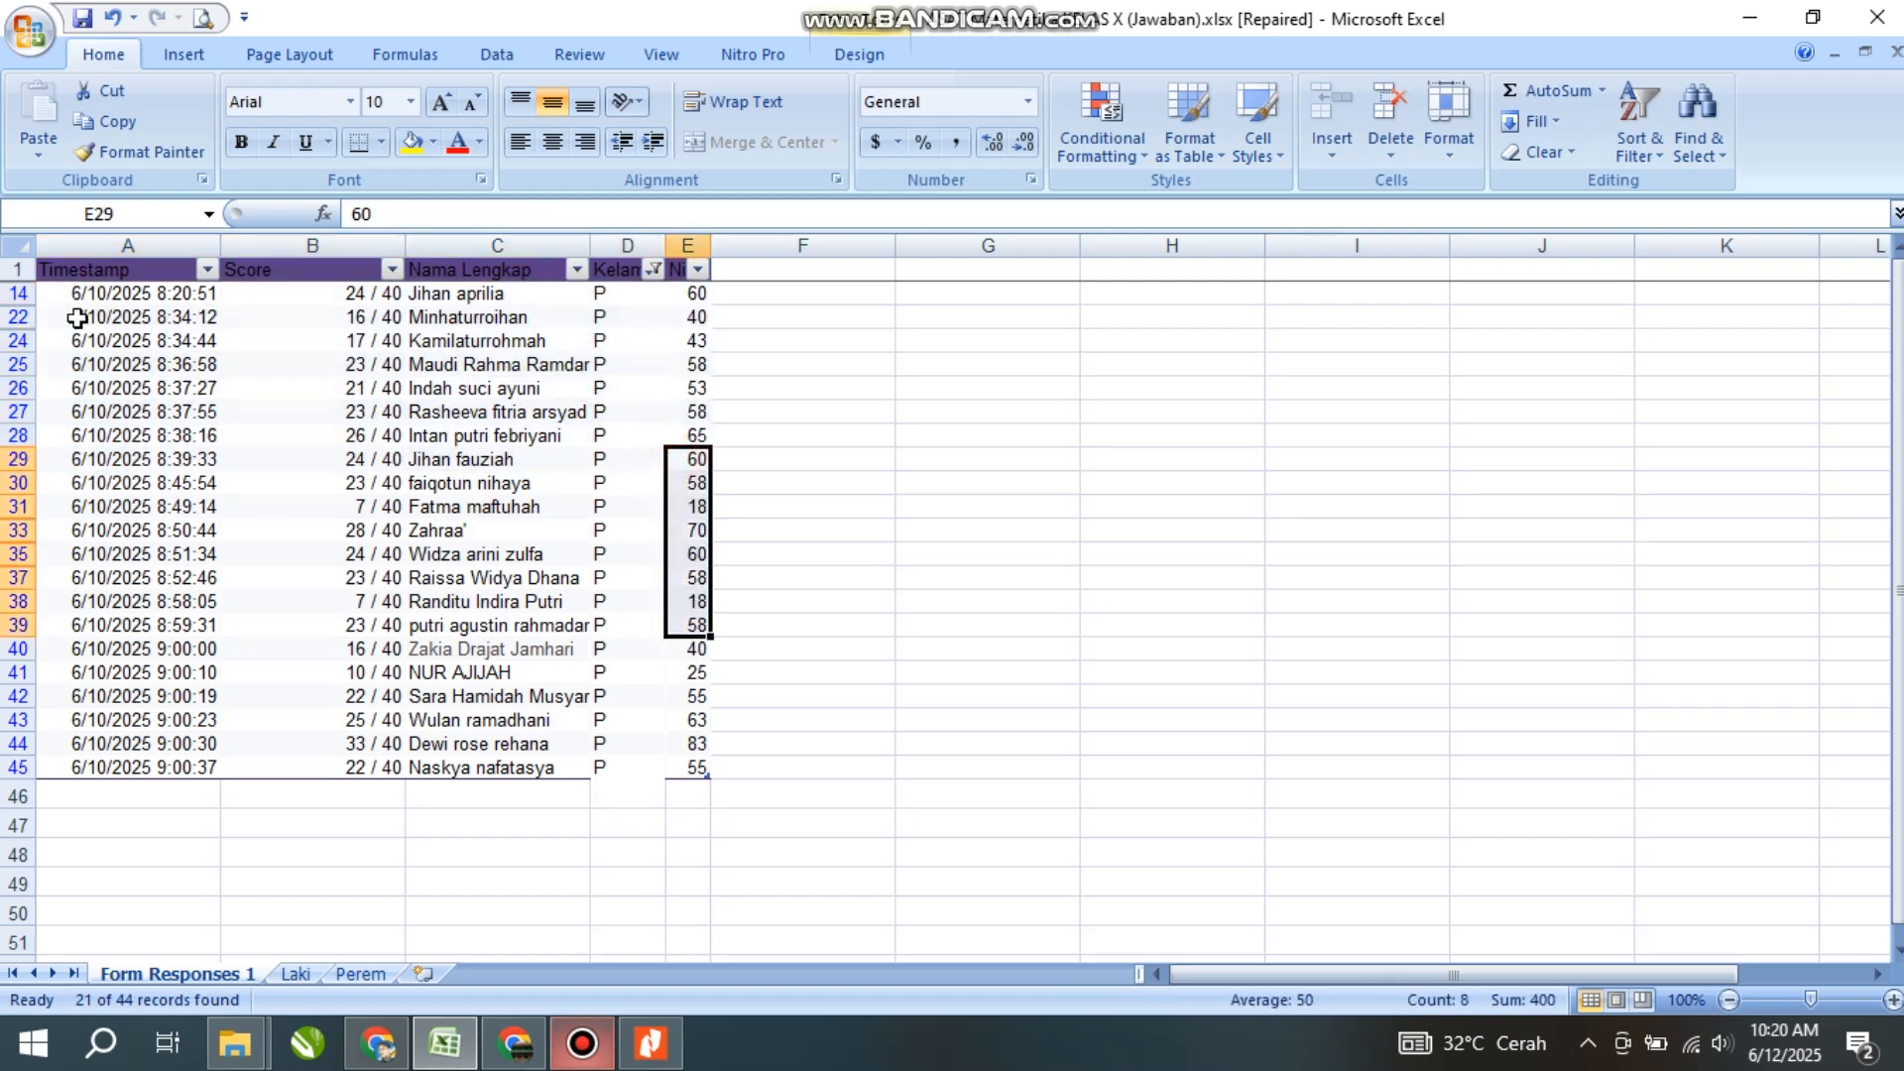
drag(78, 300, 701, 529)
drag(699, 556, 698, 631)
click(697, 672)
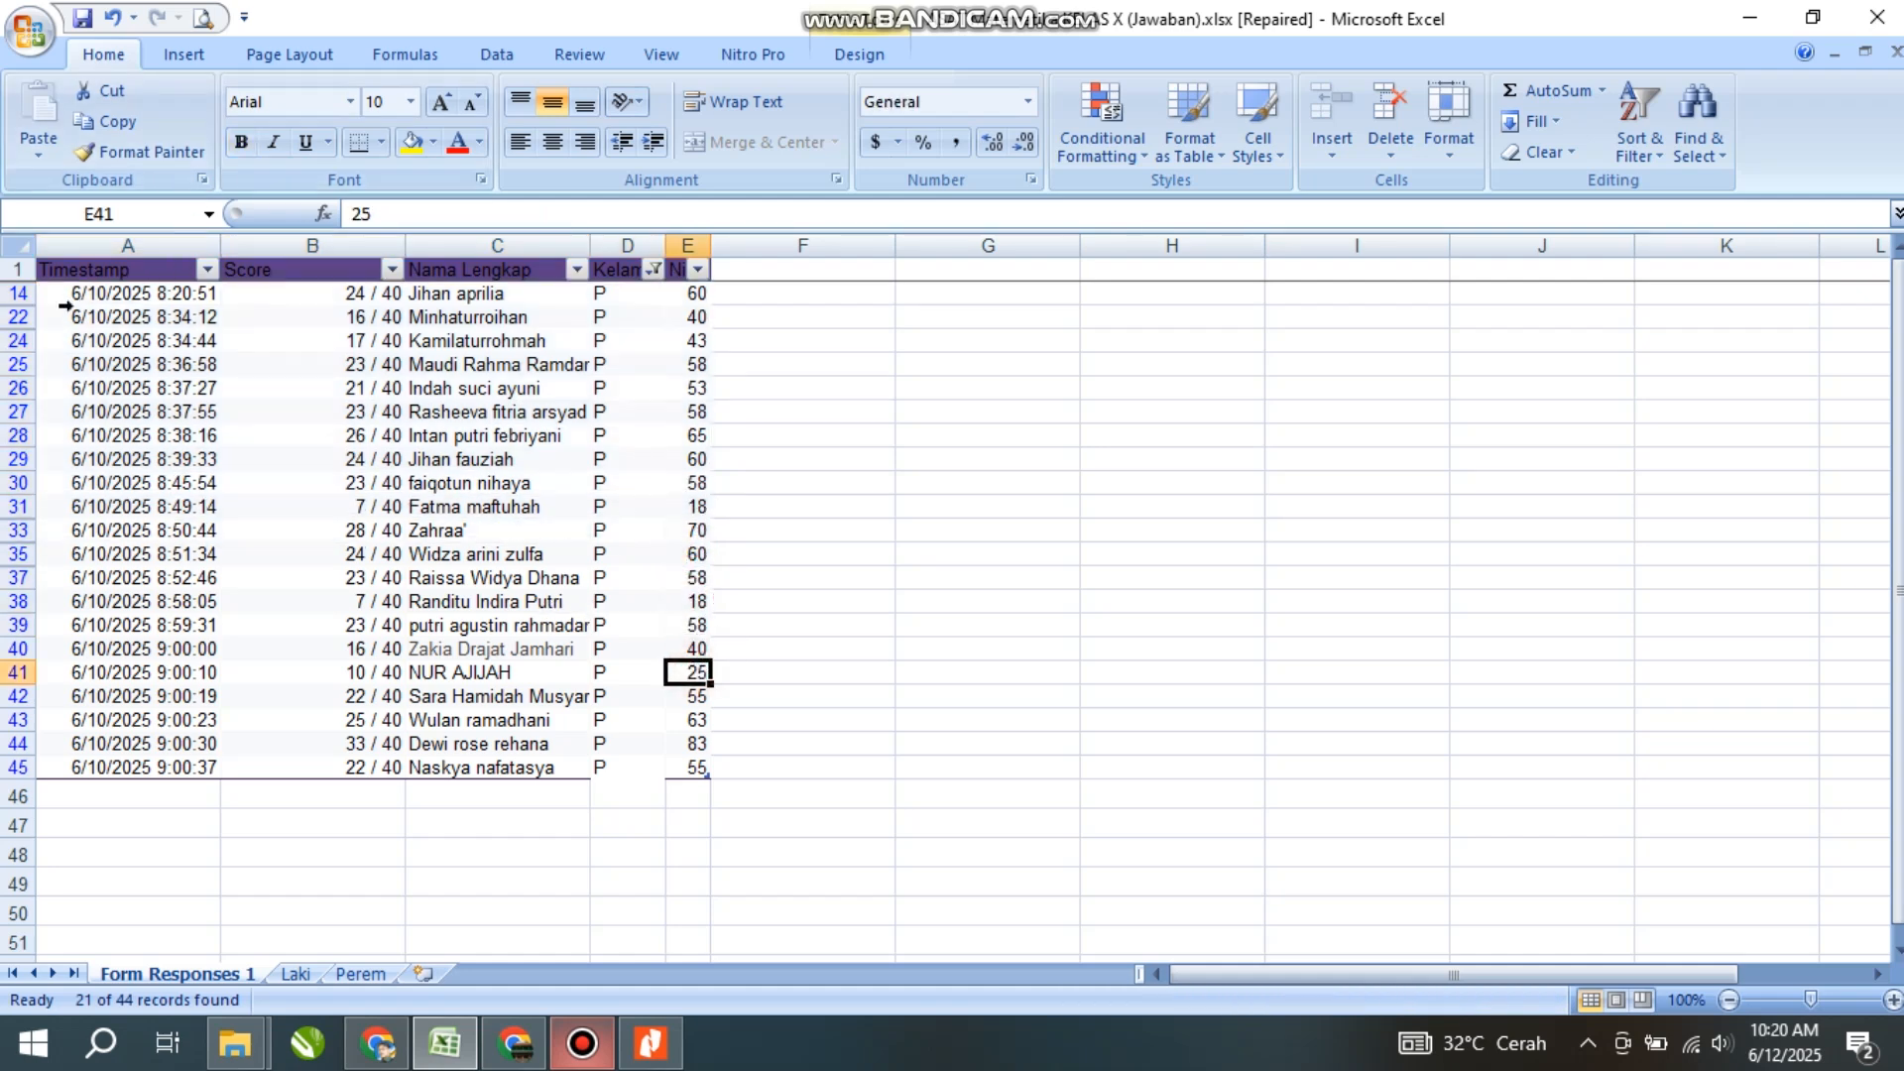
click(129, 361)
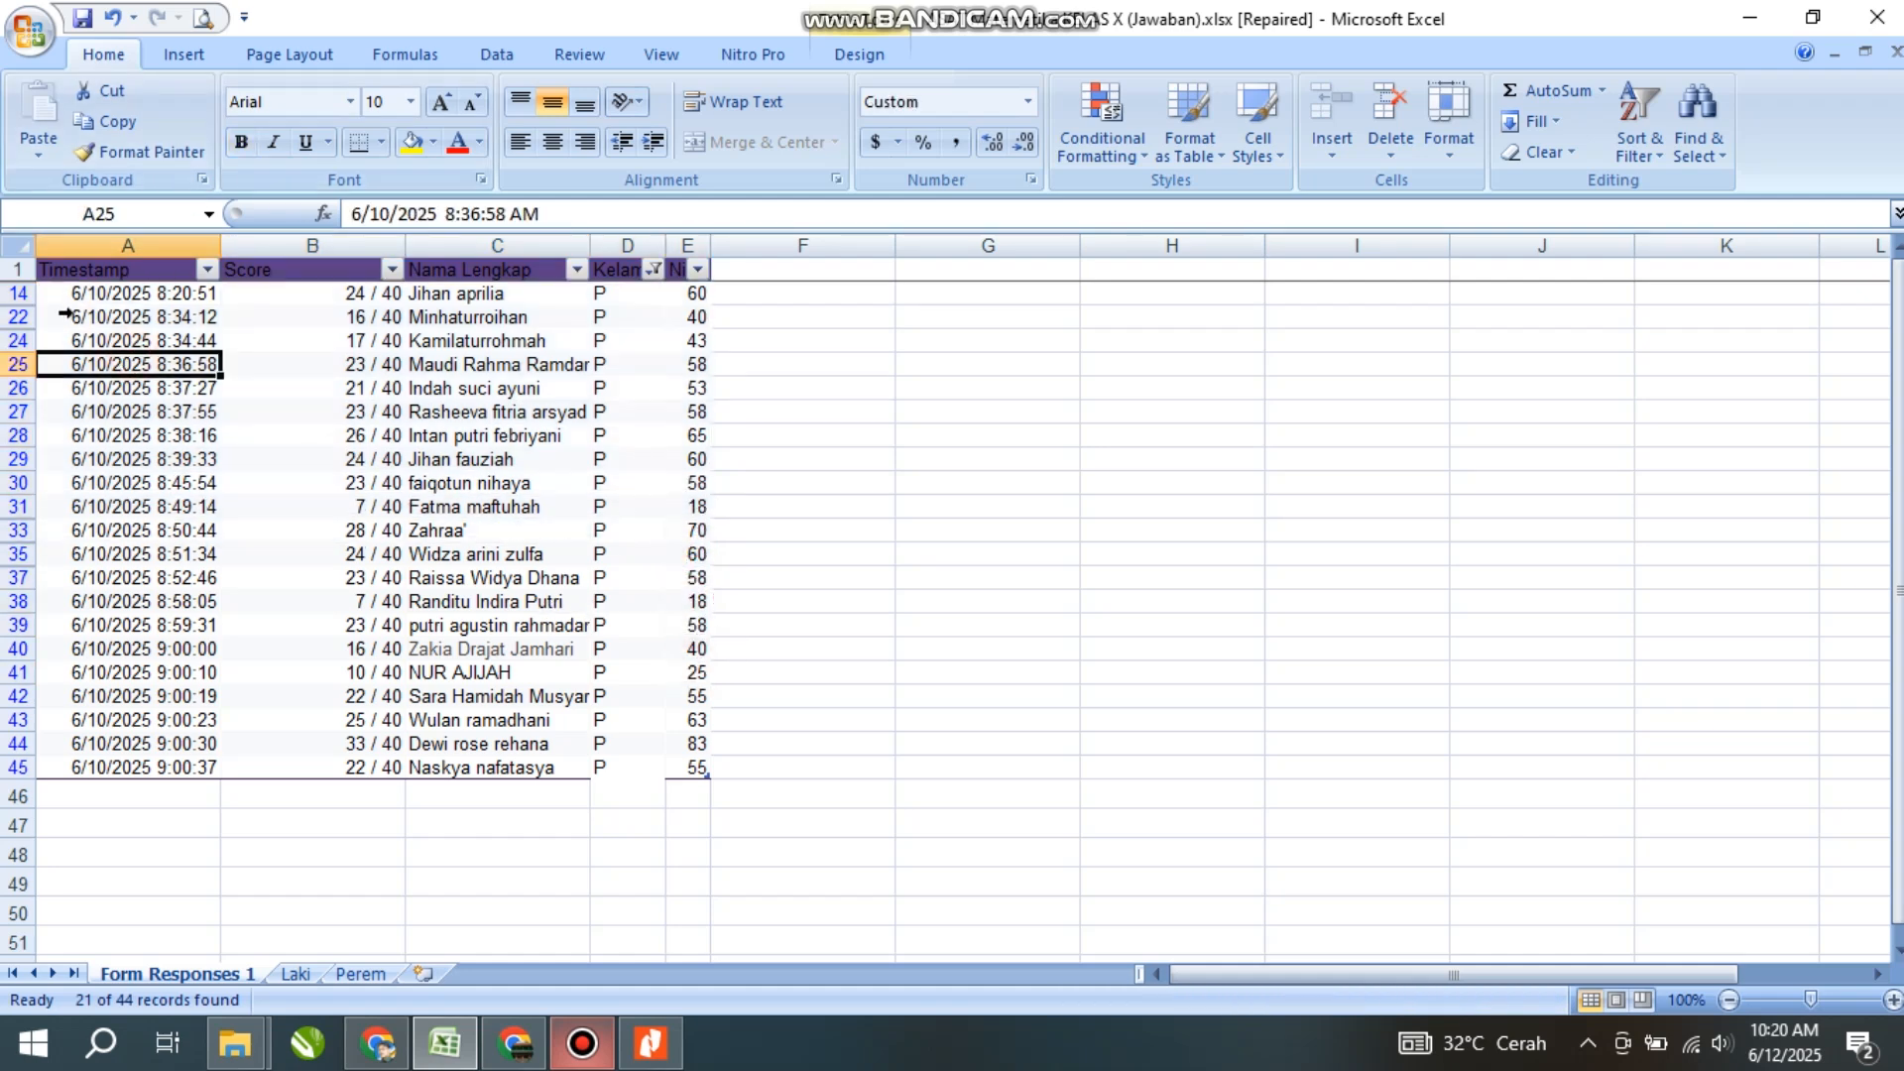
click(87, 301)
drag(86, 301, 684, 770)
key(ctrl+c)
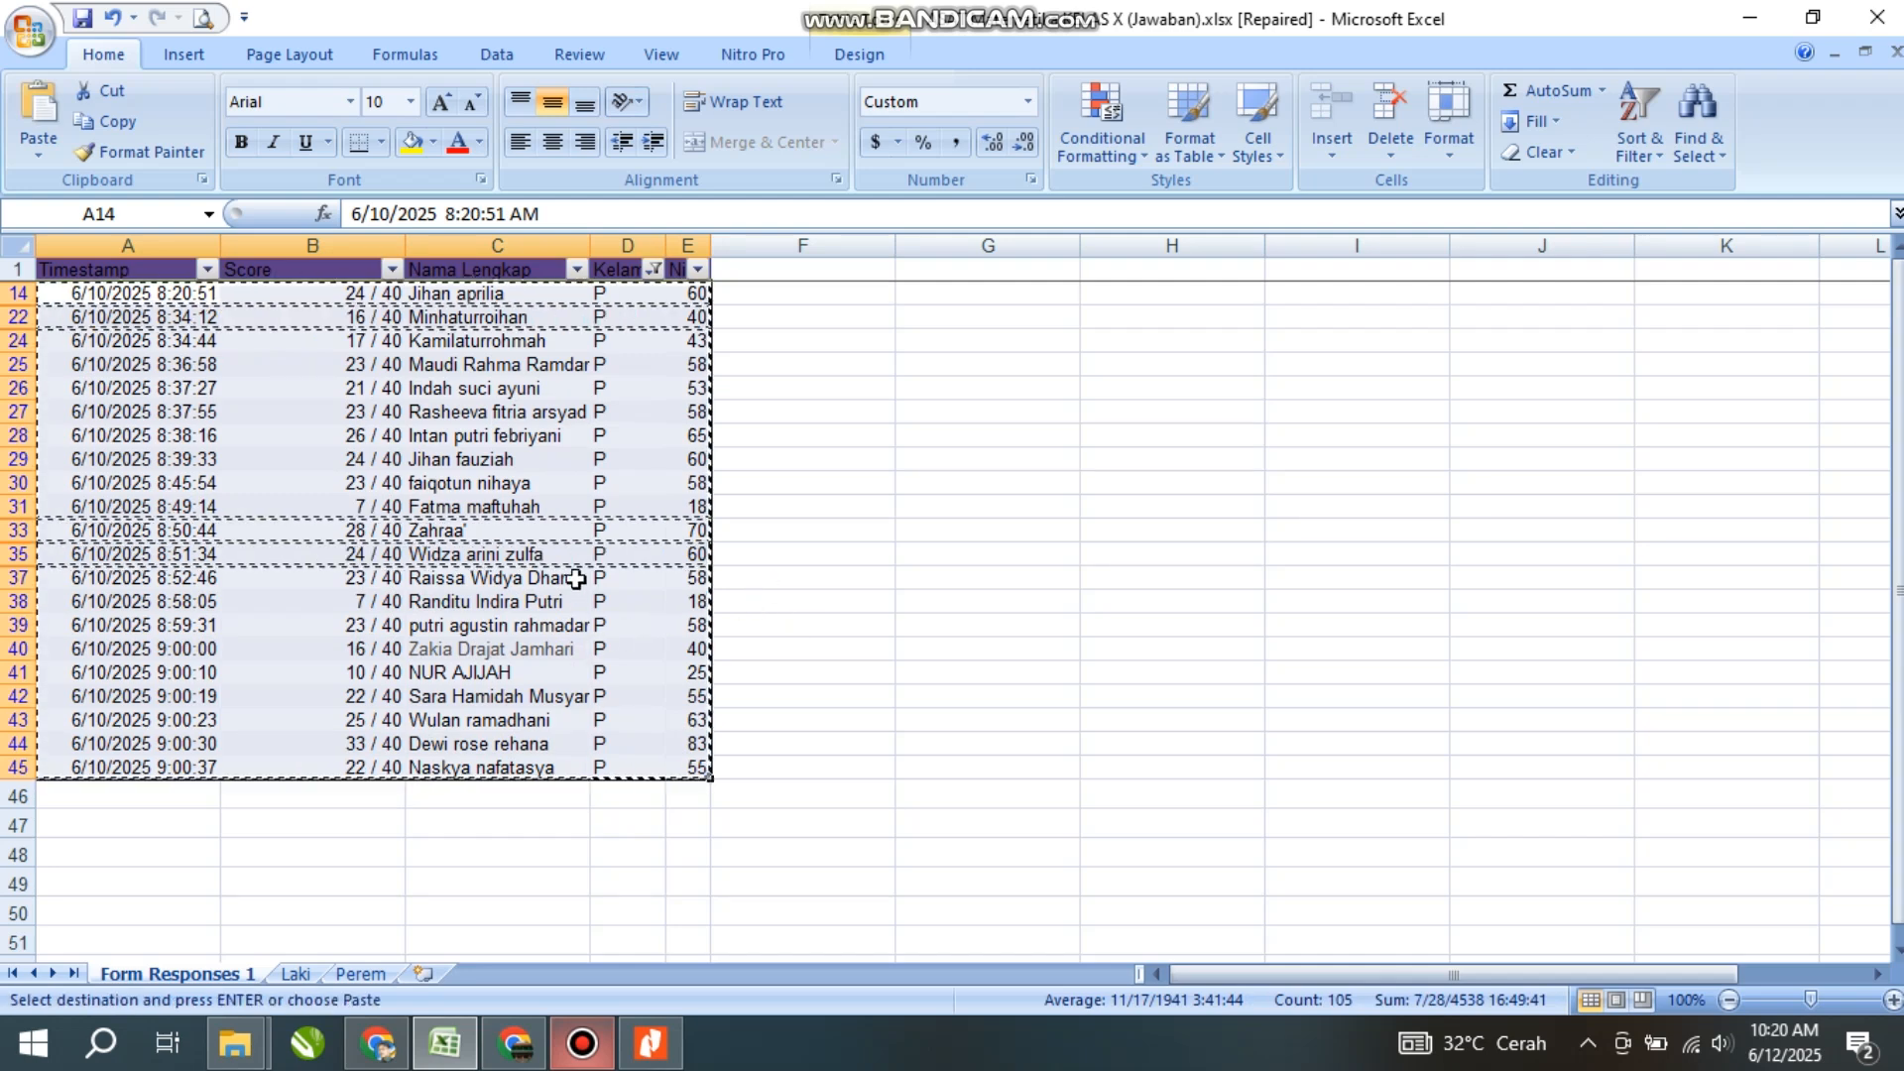
- Paste the 21 P rows as values into Perem starting at A2
click(363, 974)
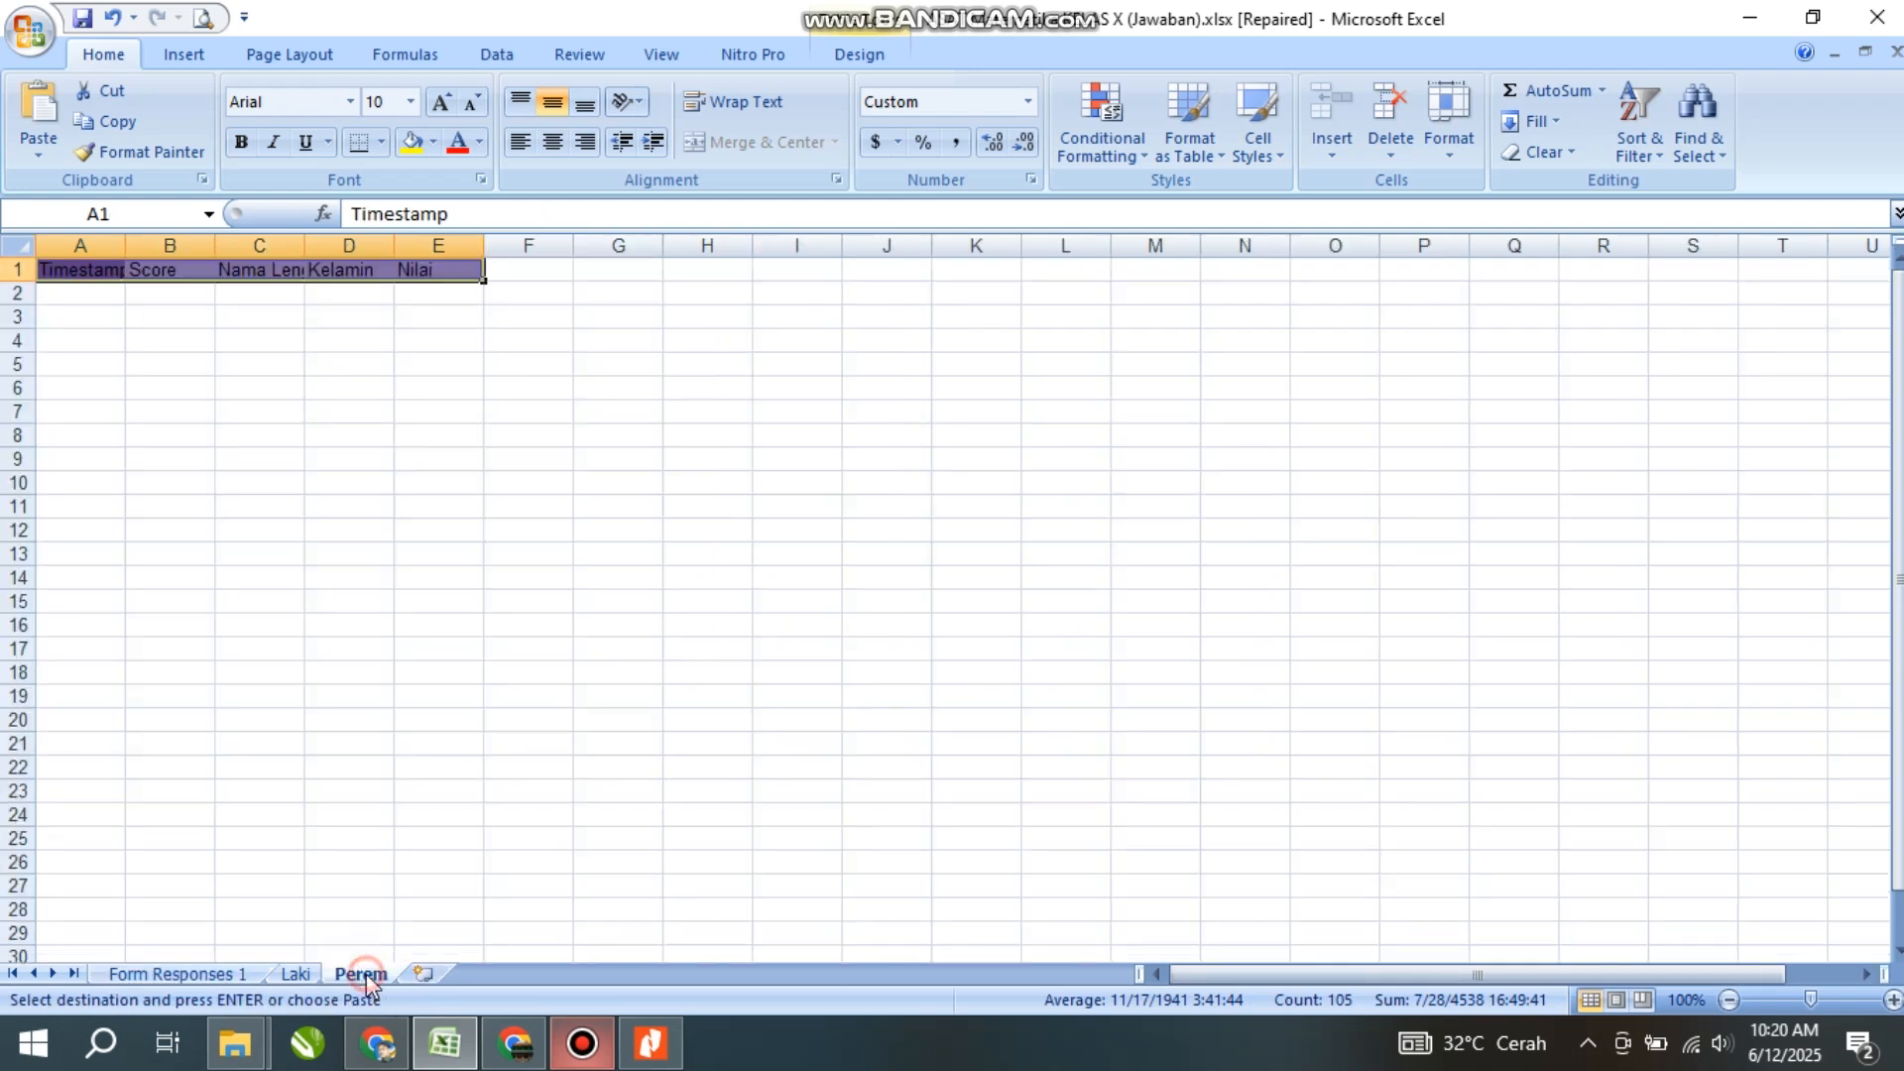
right_click(62, 302)
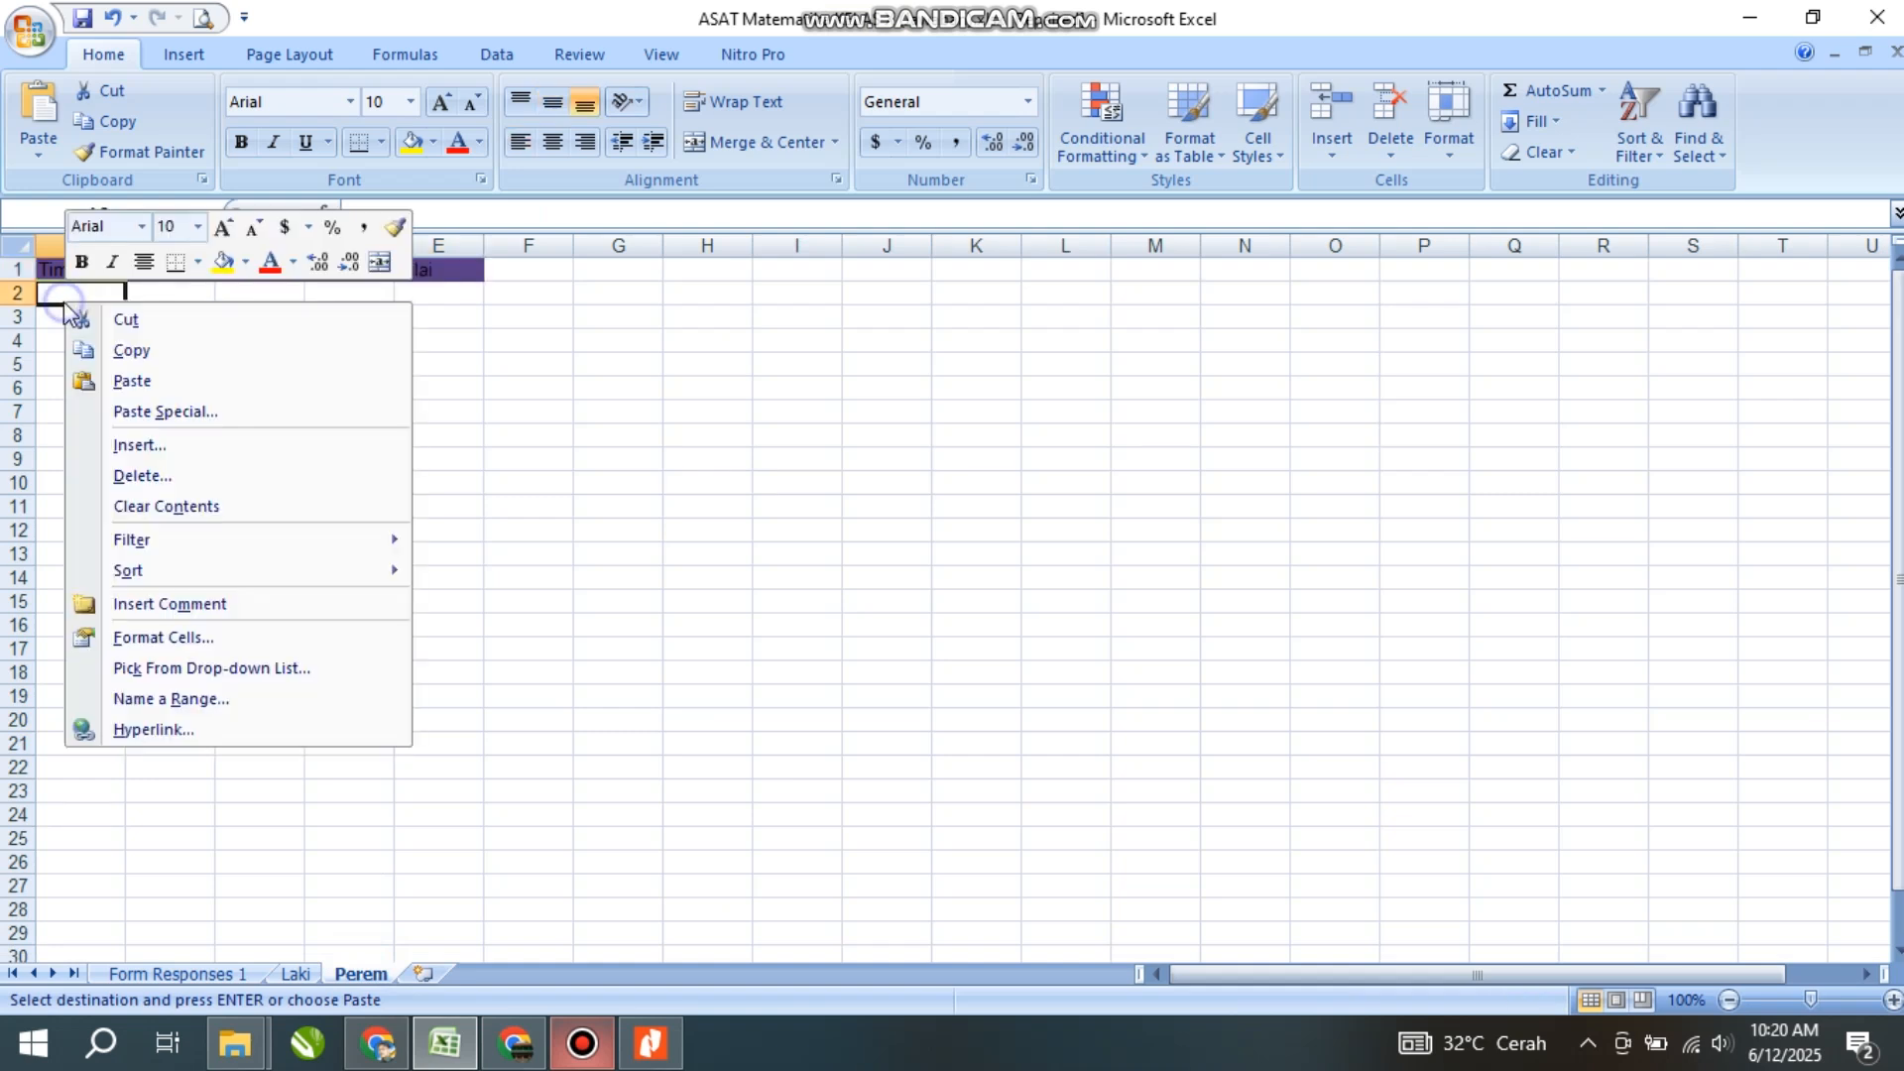
click(146, 408)
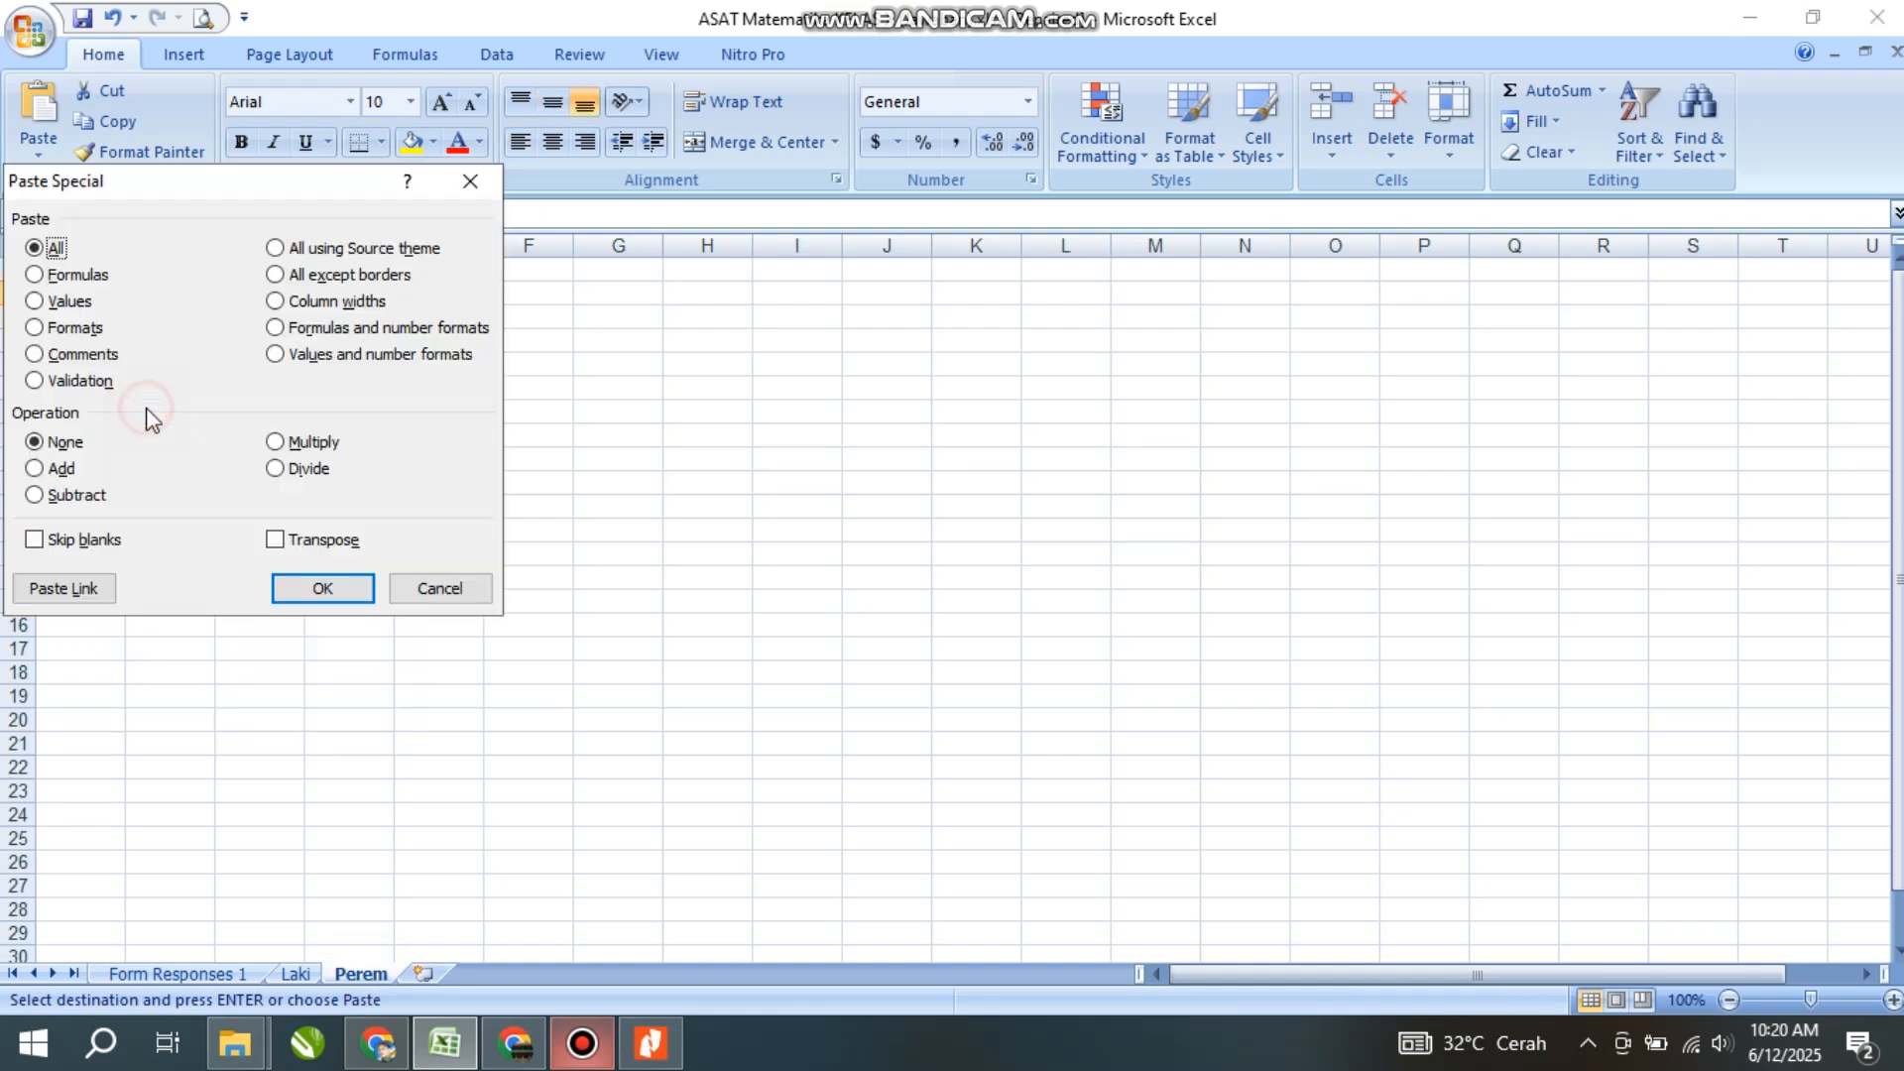
click(64, 303)
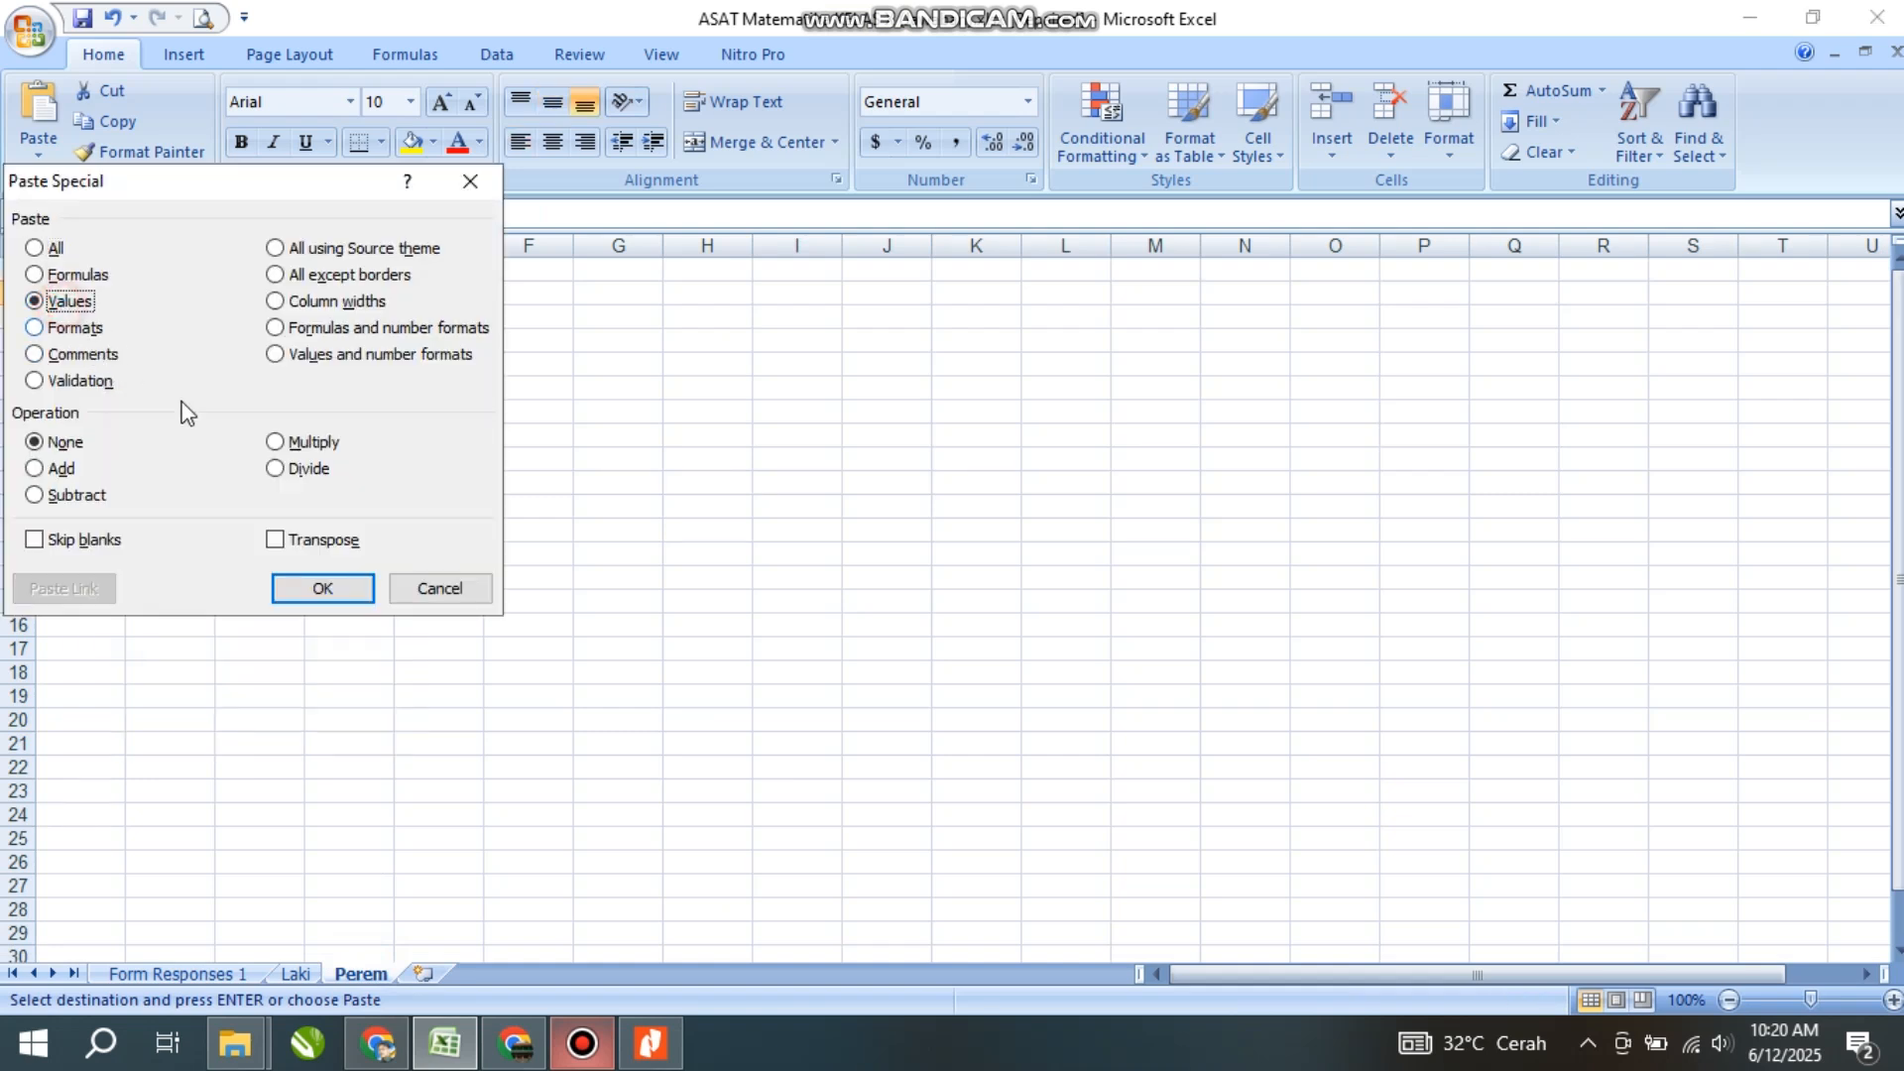
click(341, 591)
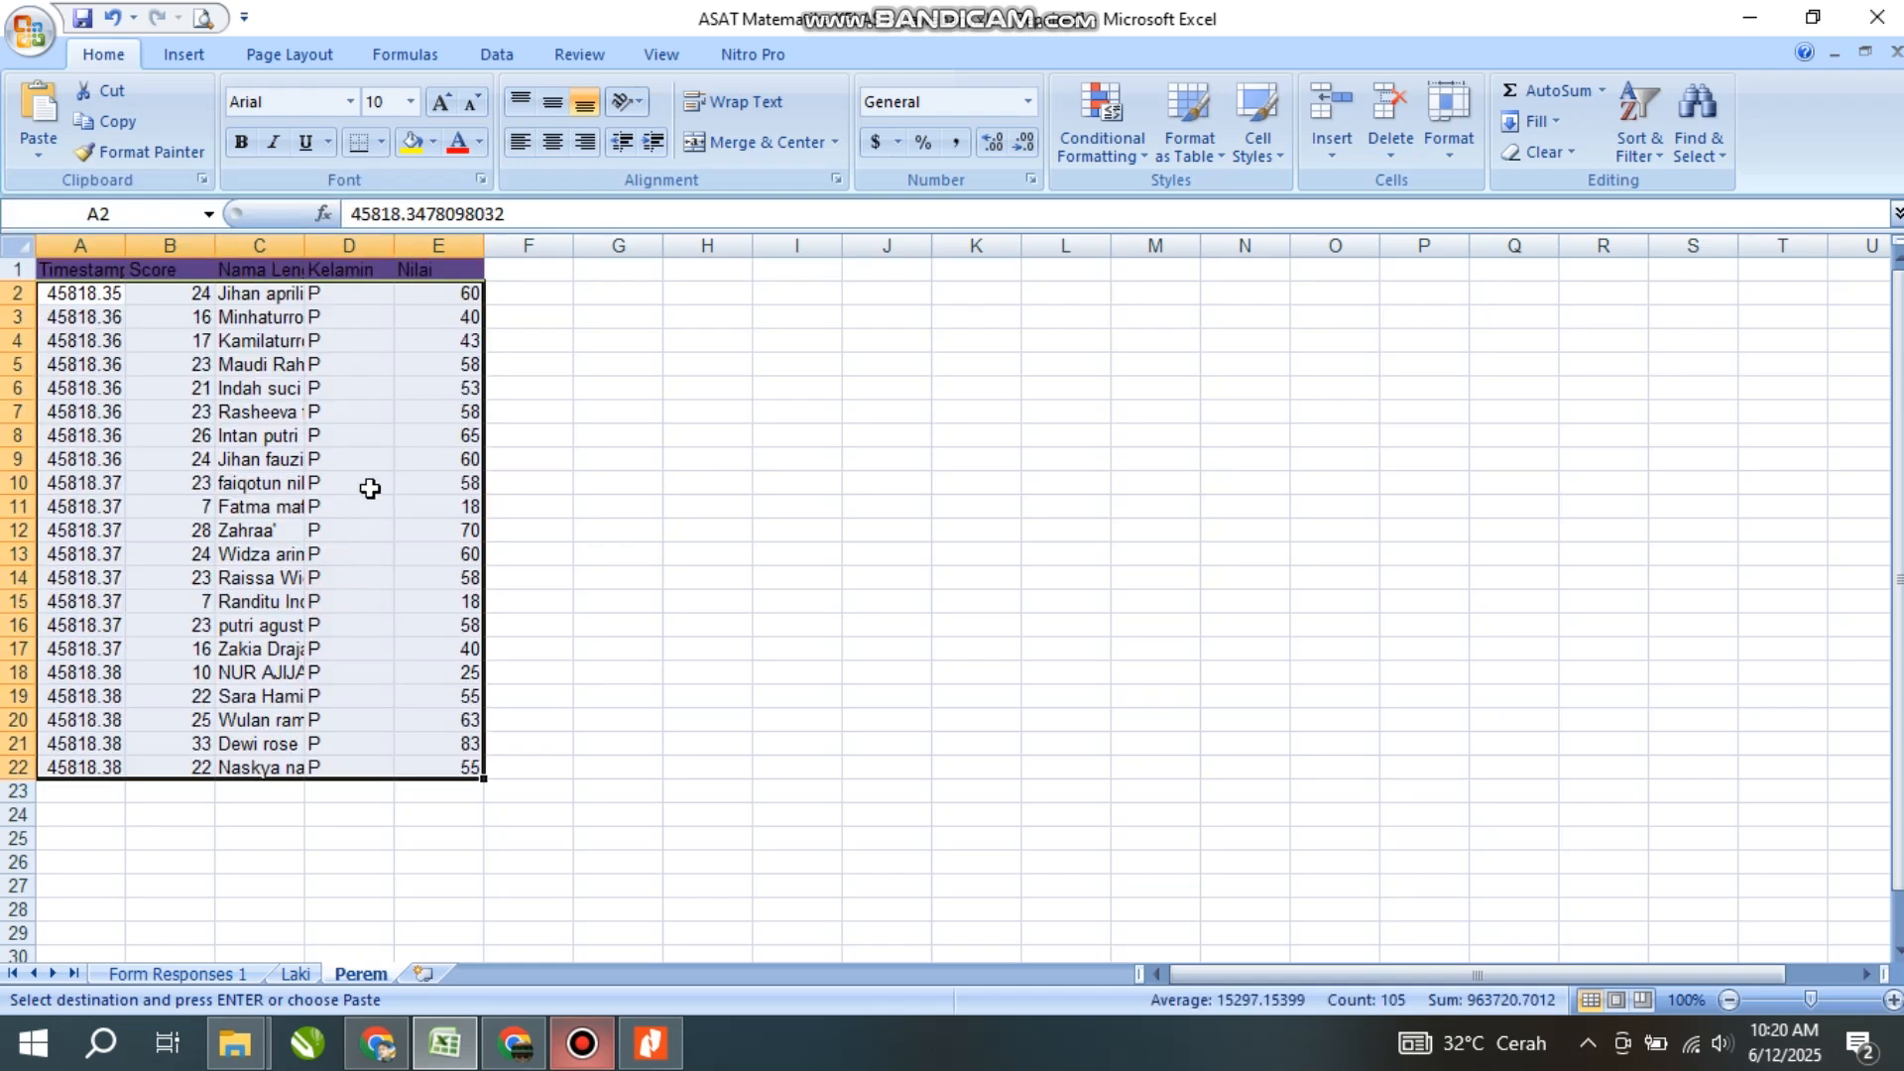
click(287, 417)
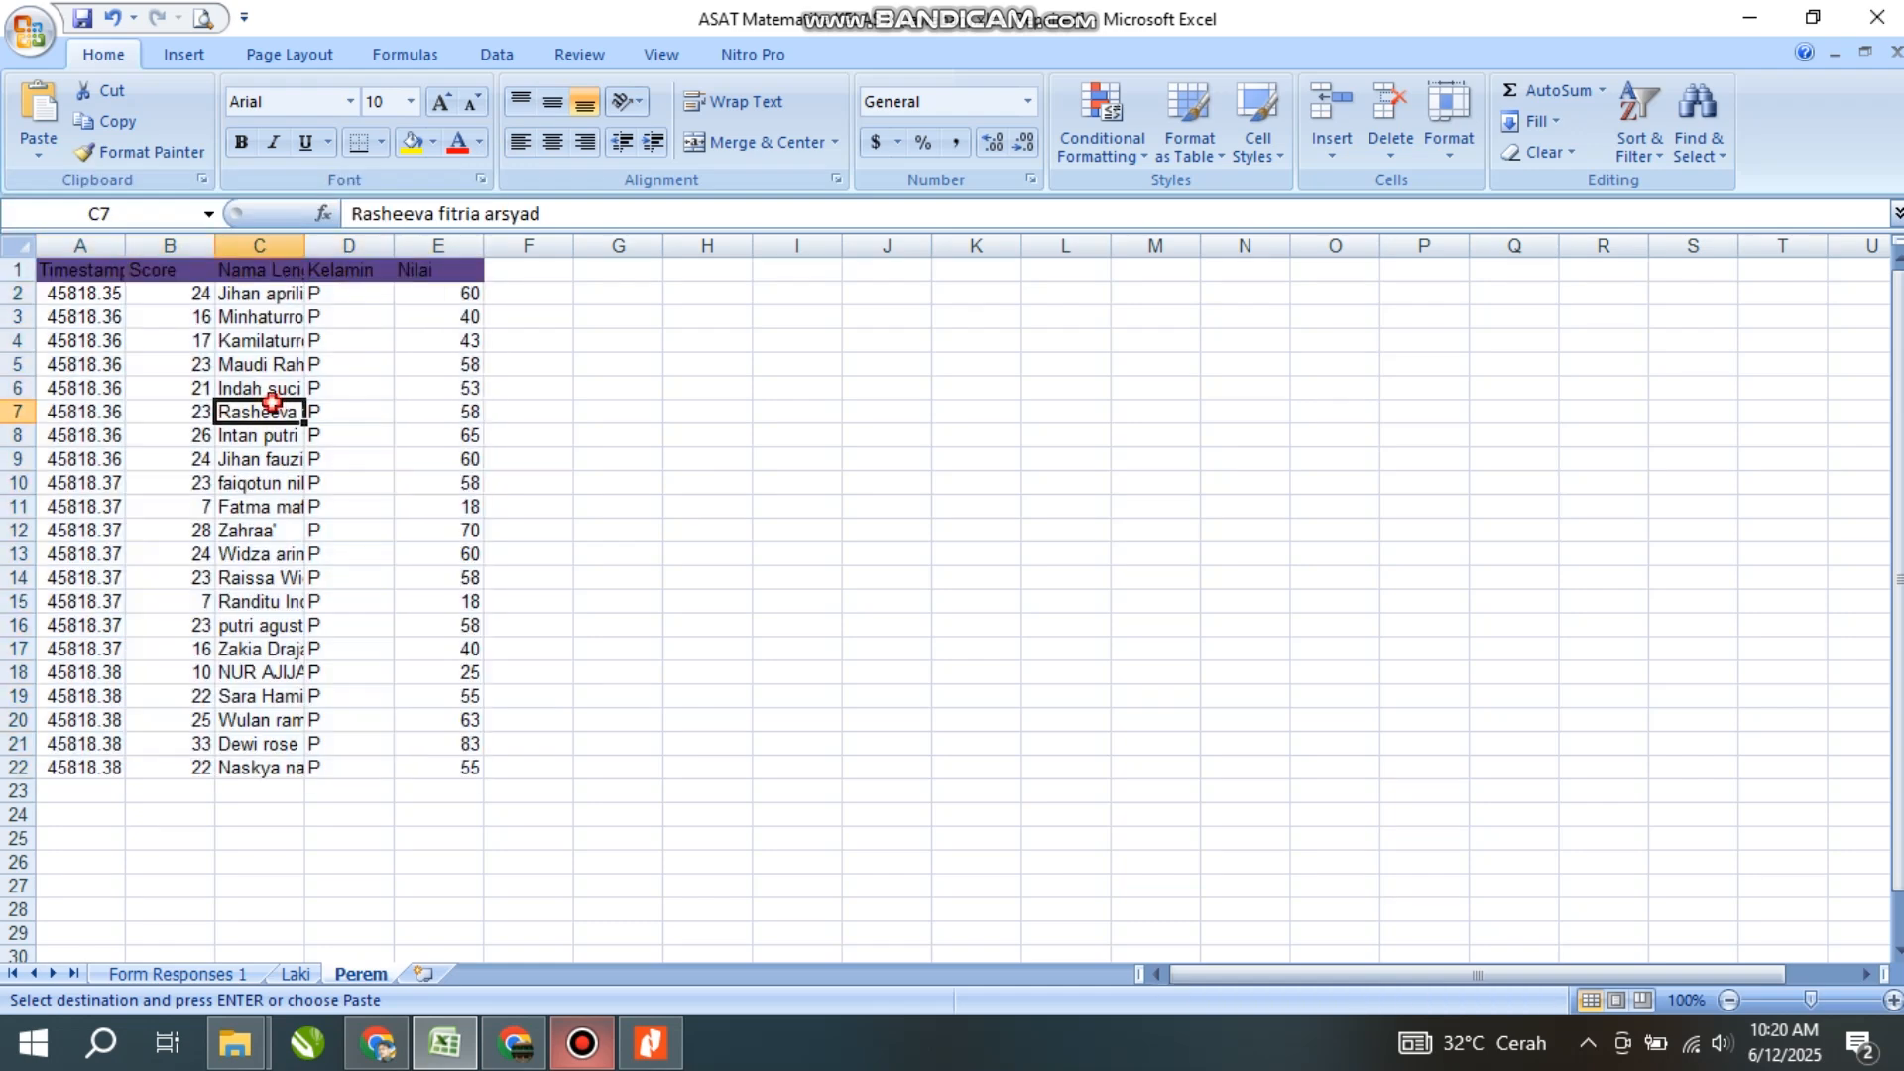
- On the Laki sheet, review the Nama Lengkap names and auto-fit column C to show them in full
click(277, 317)
click(295, 974)
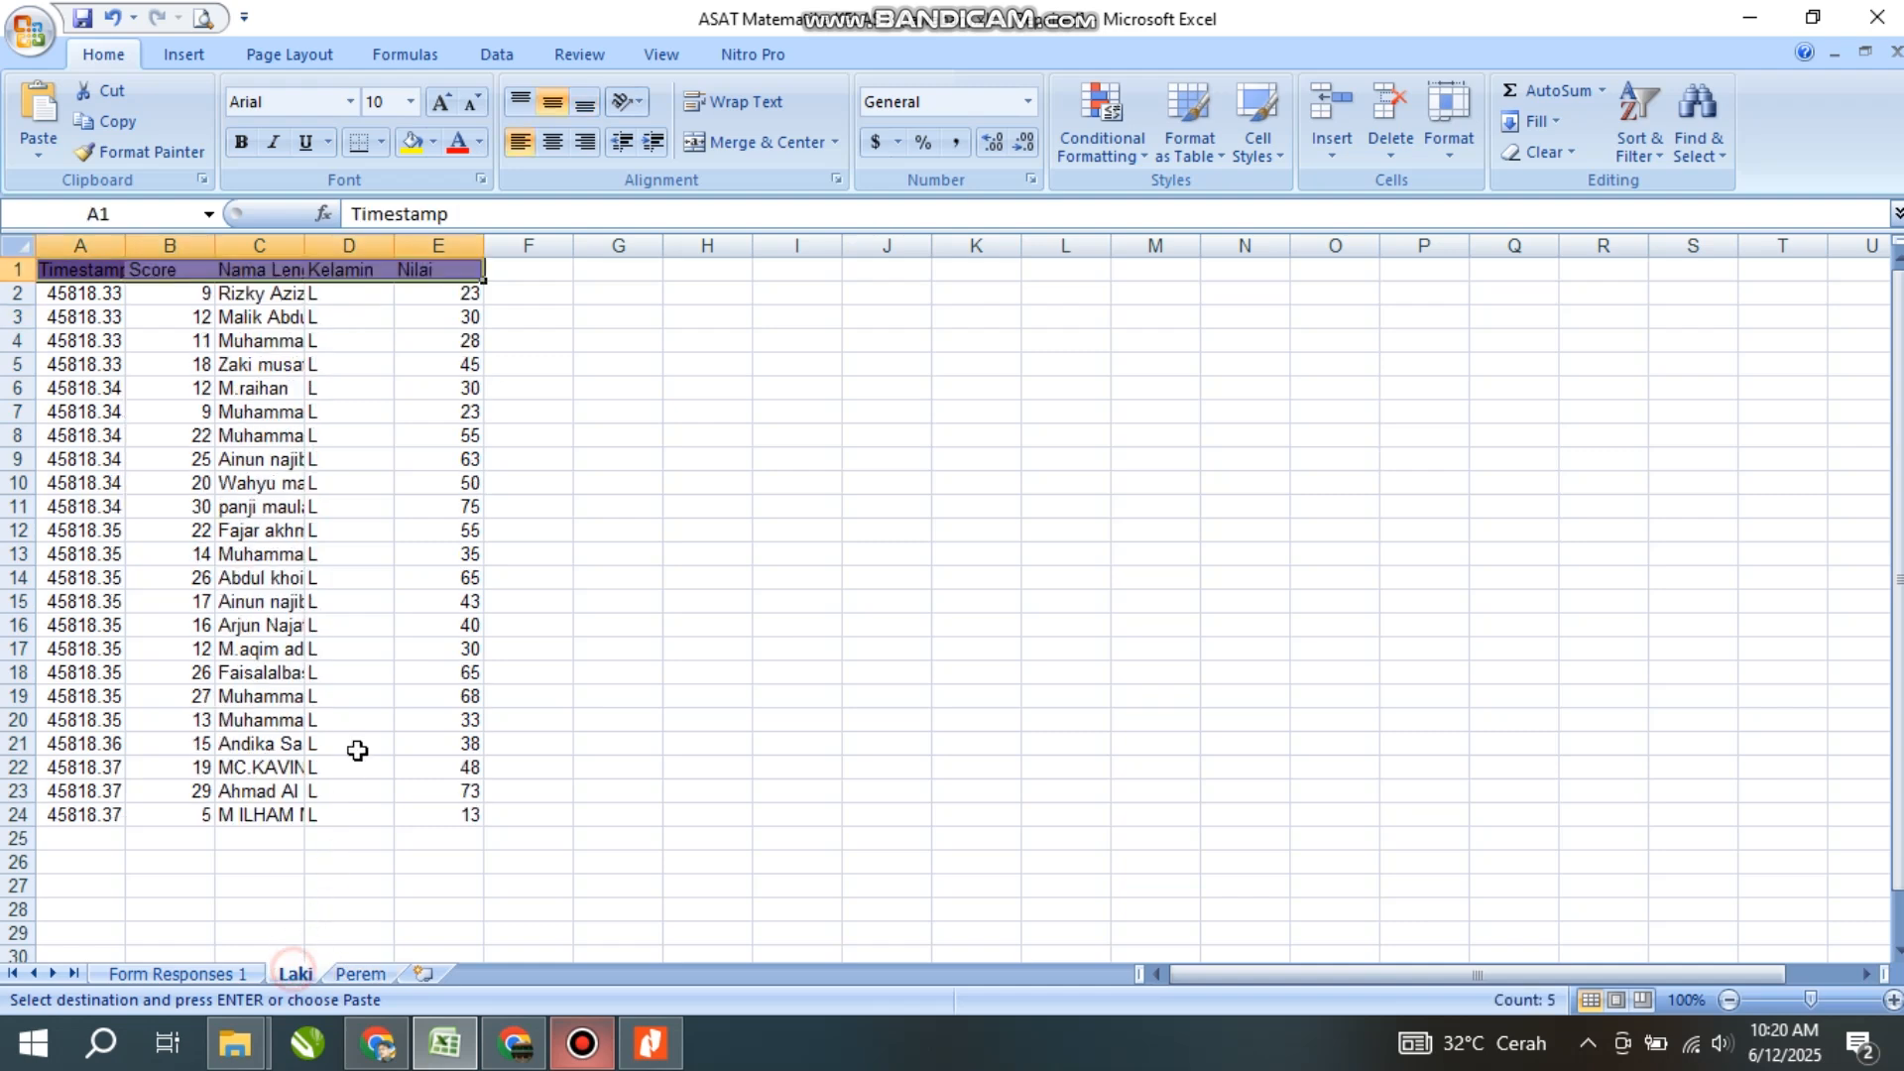
click(270, 462)
click(285, 316)
click(454, 395)
click(284, 533)
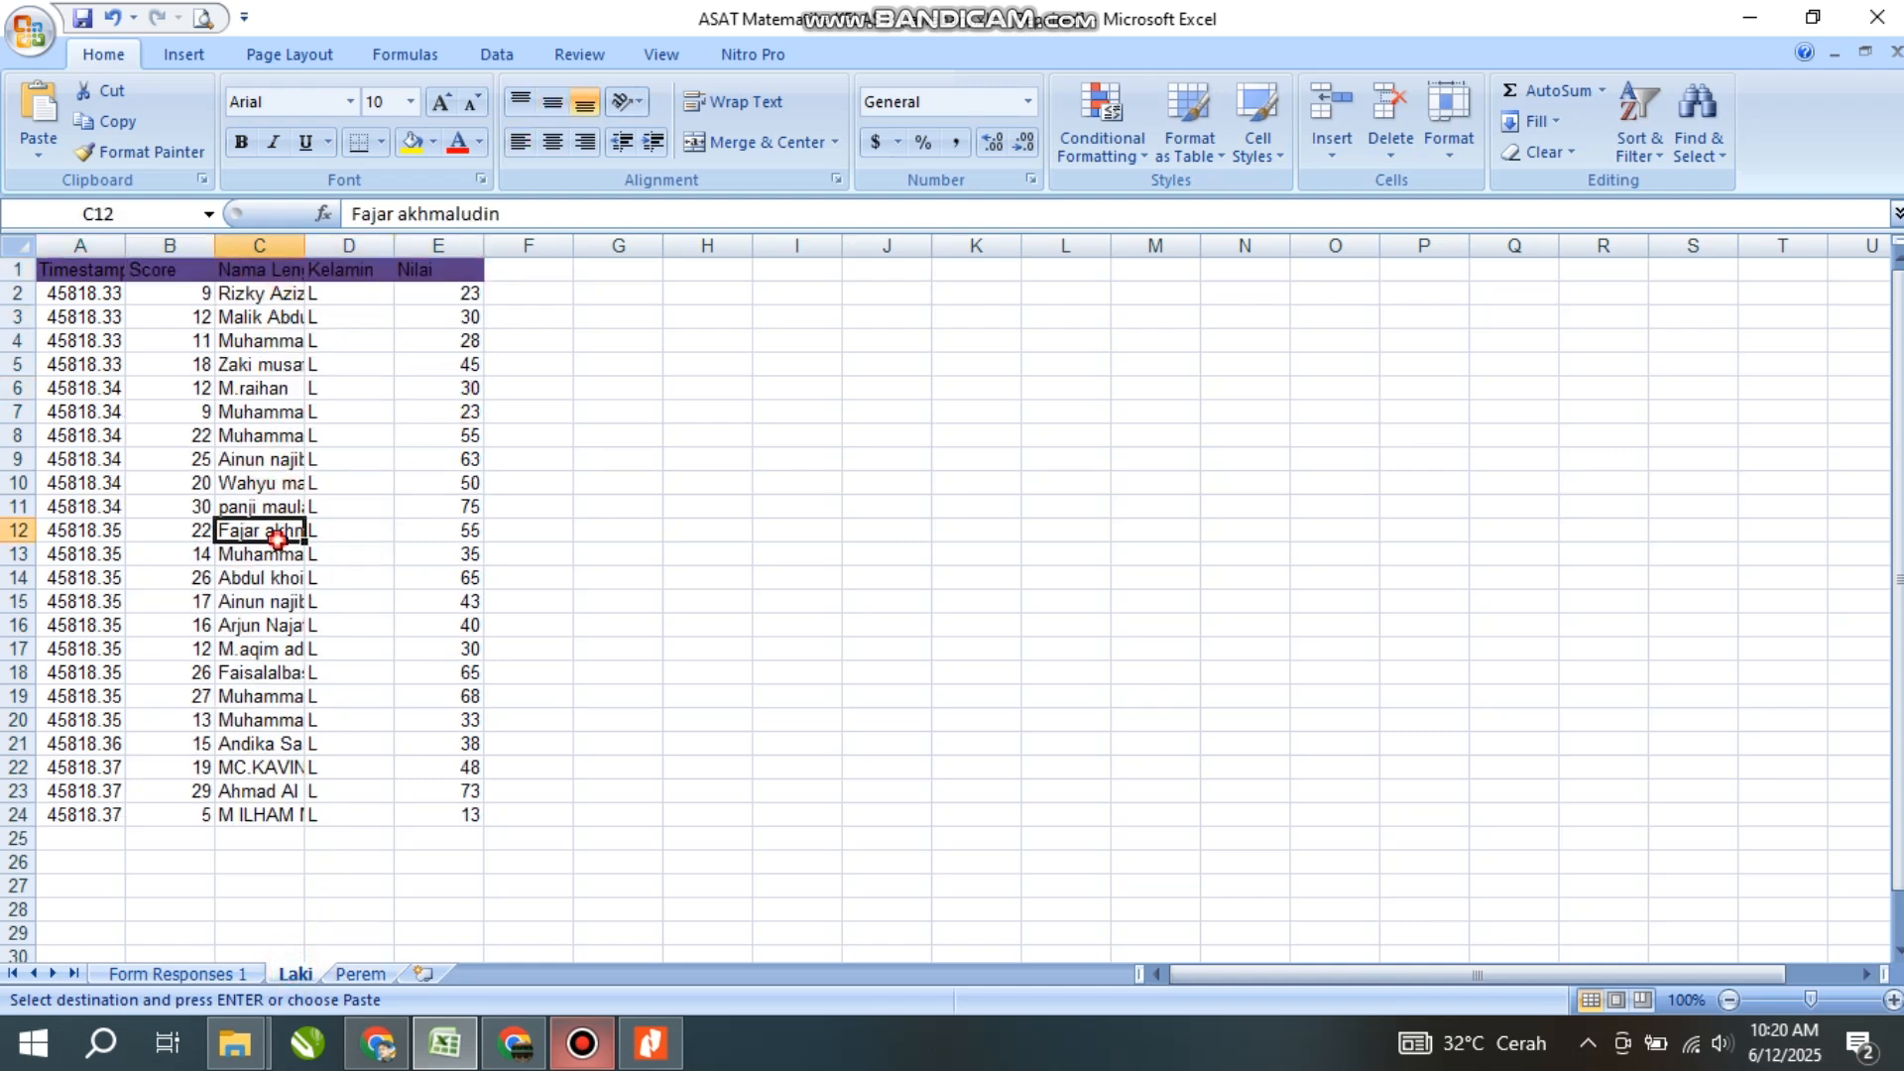
click(262, 291)
click(258, 340)
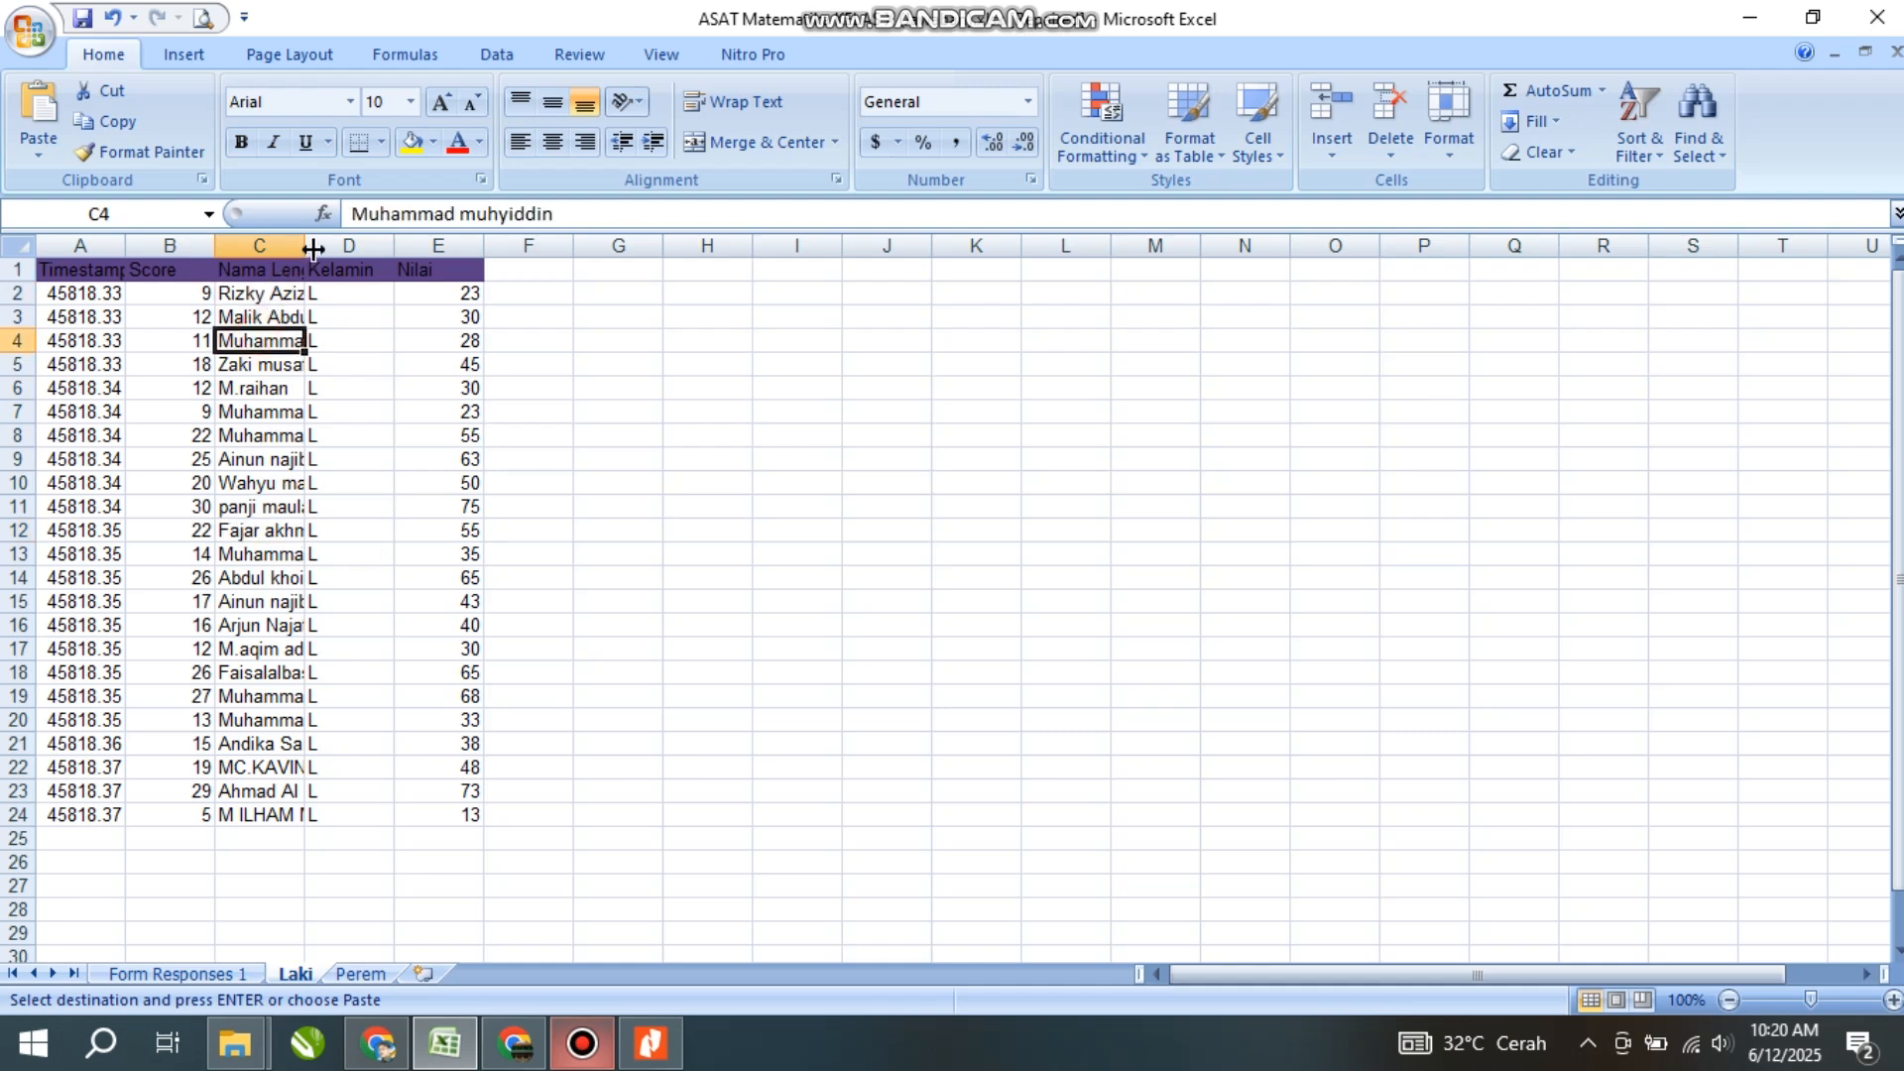
double_click(311, 246)
- Sort names C2:C24 A to Z, expanding the selection so each row moves with its name
click(338, 291)
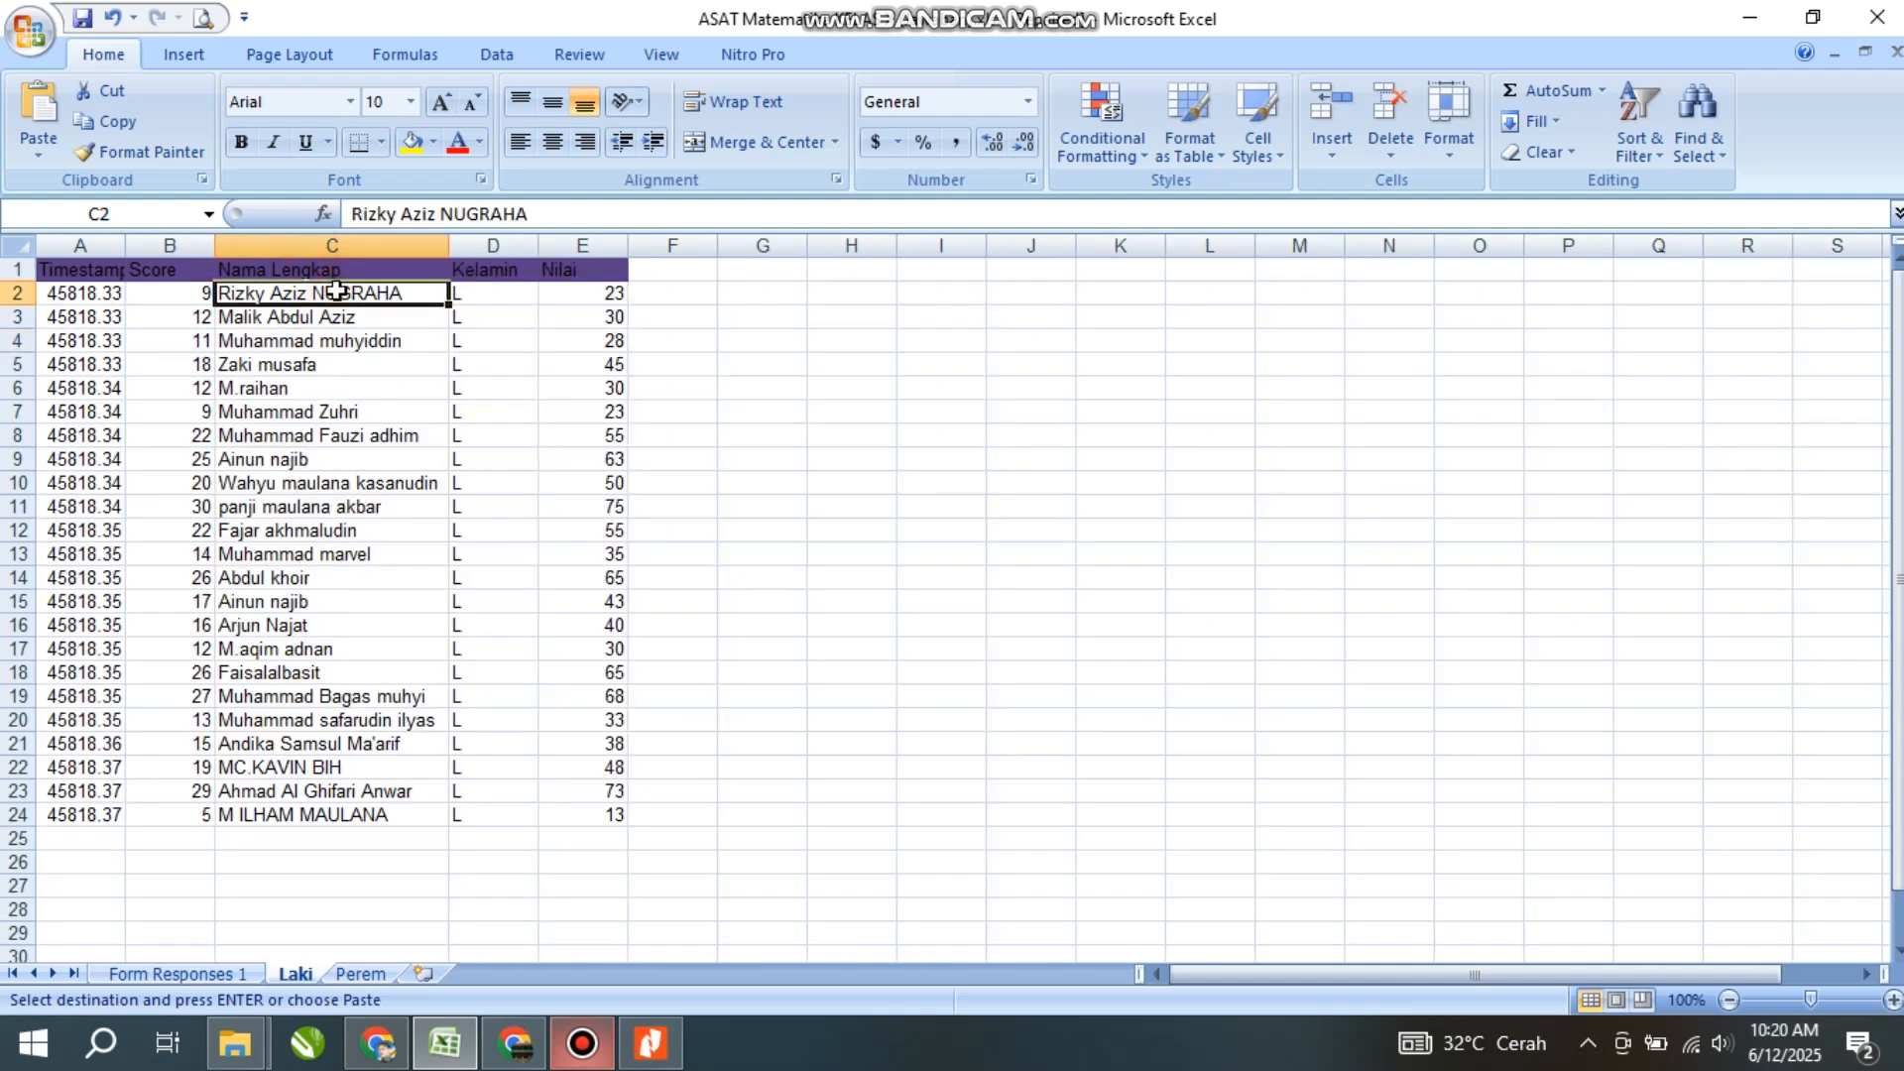
drag(336, 290, 337, 828)
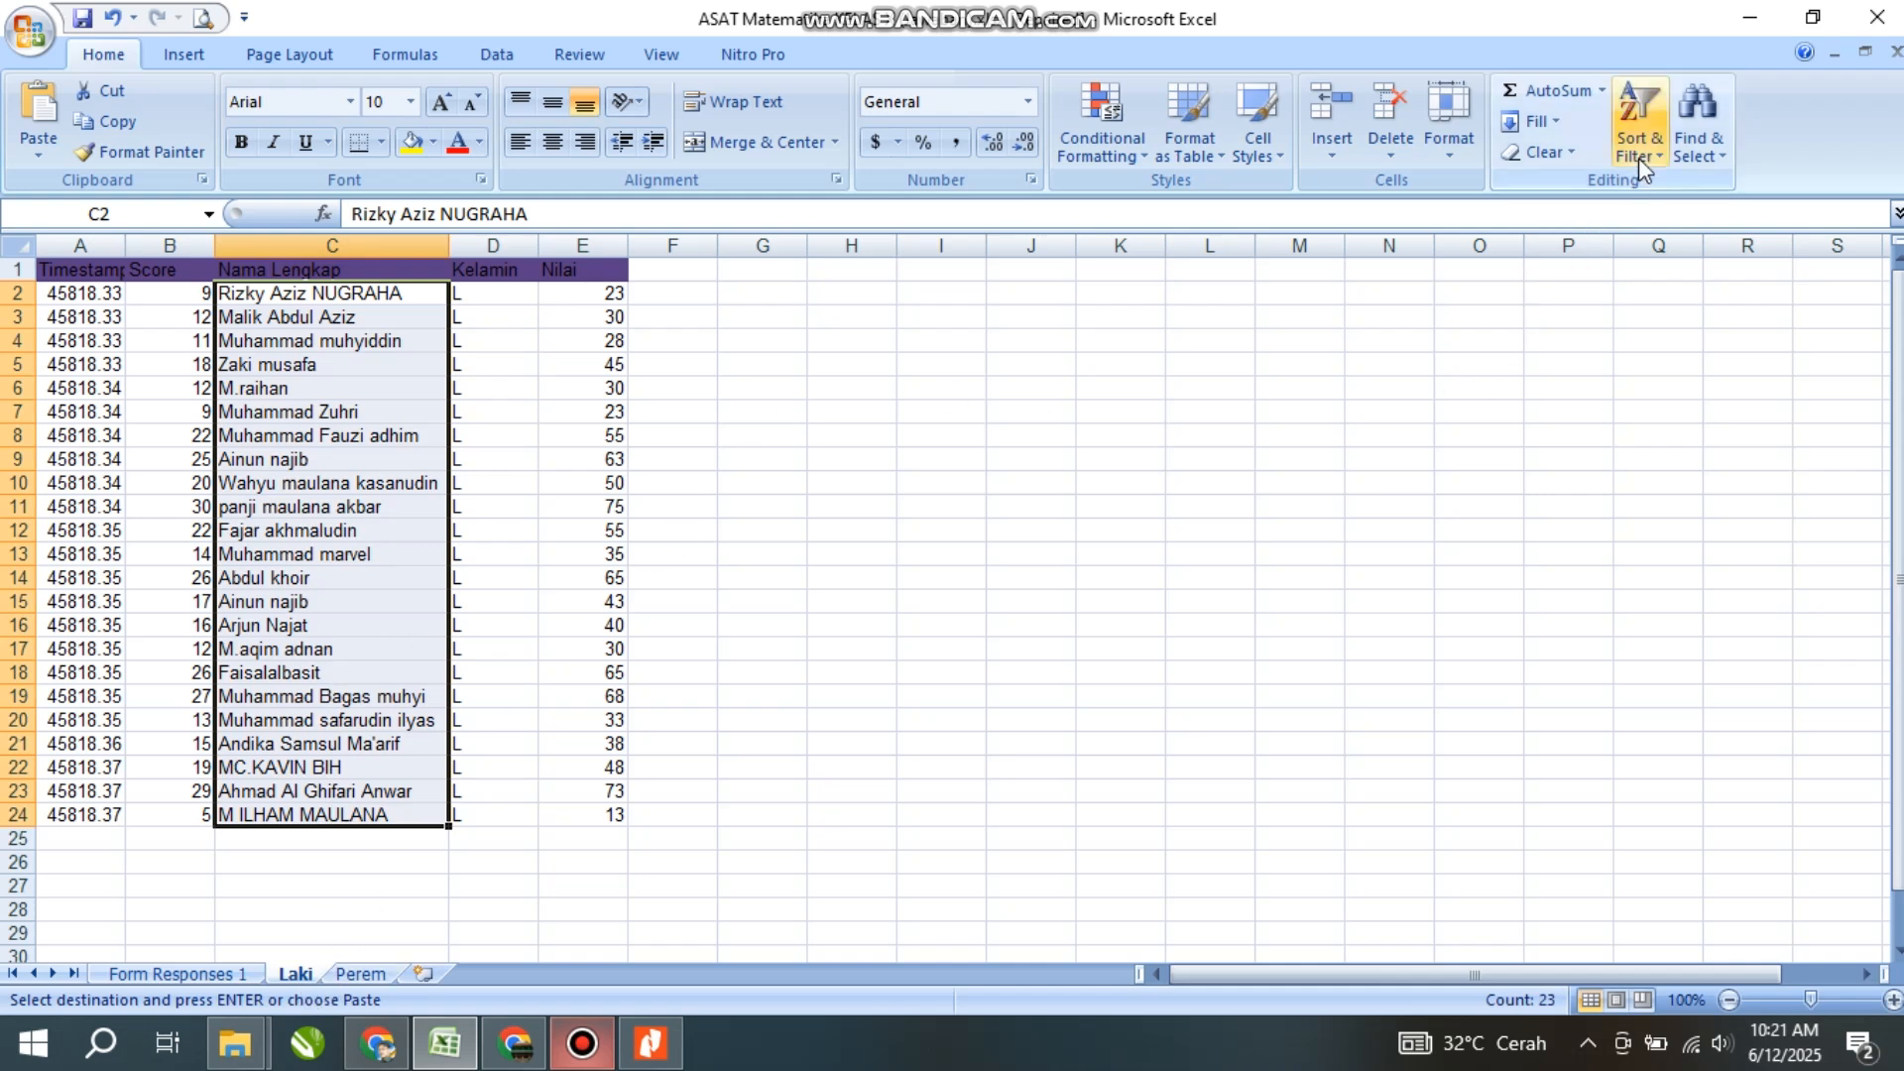
click(1643, 105)
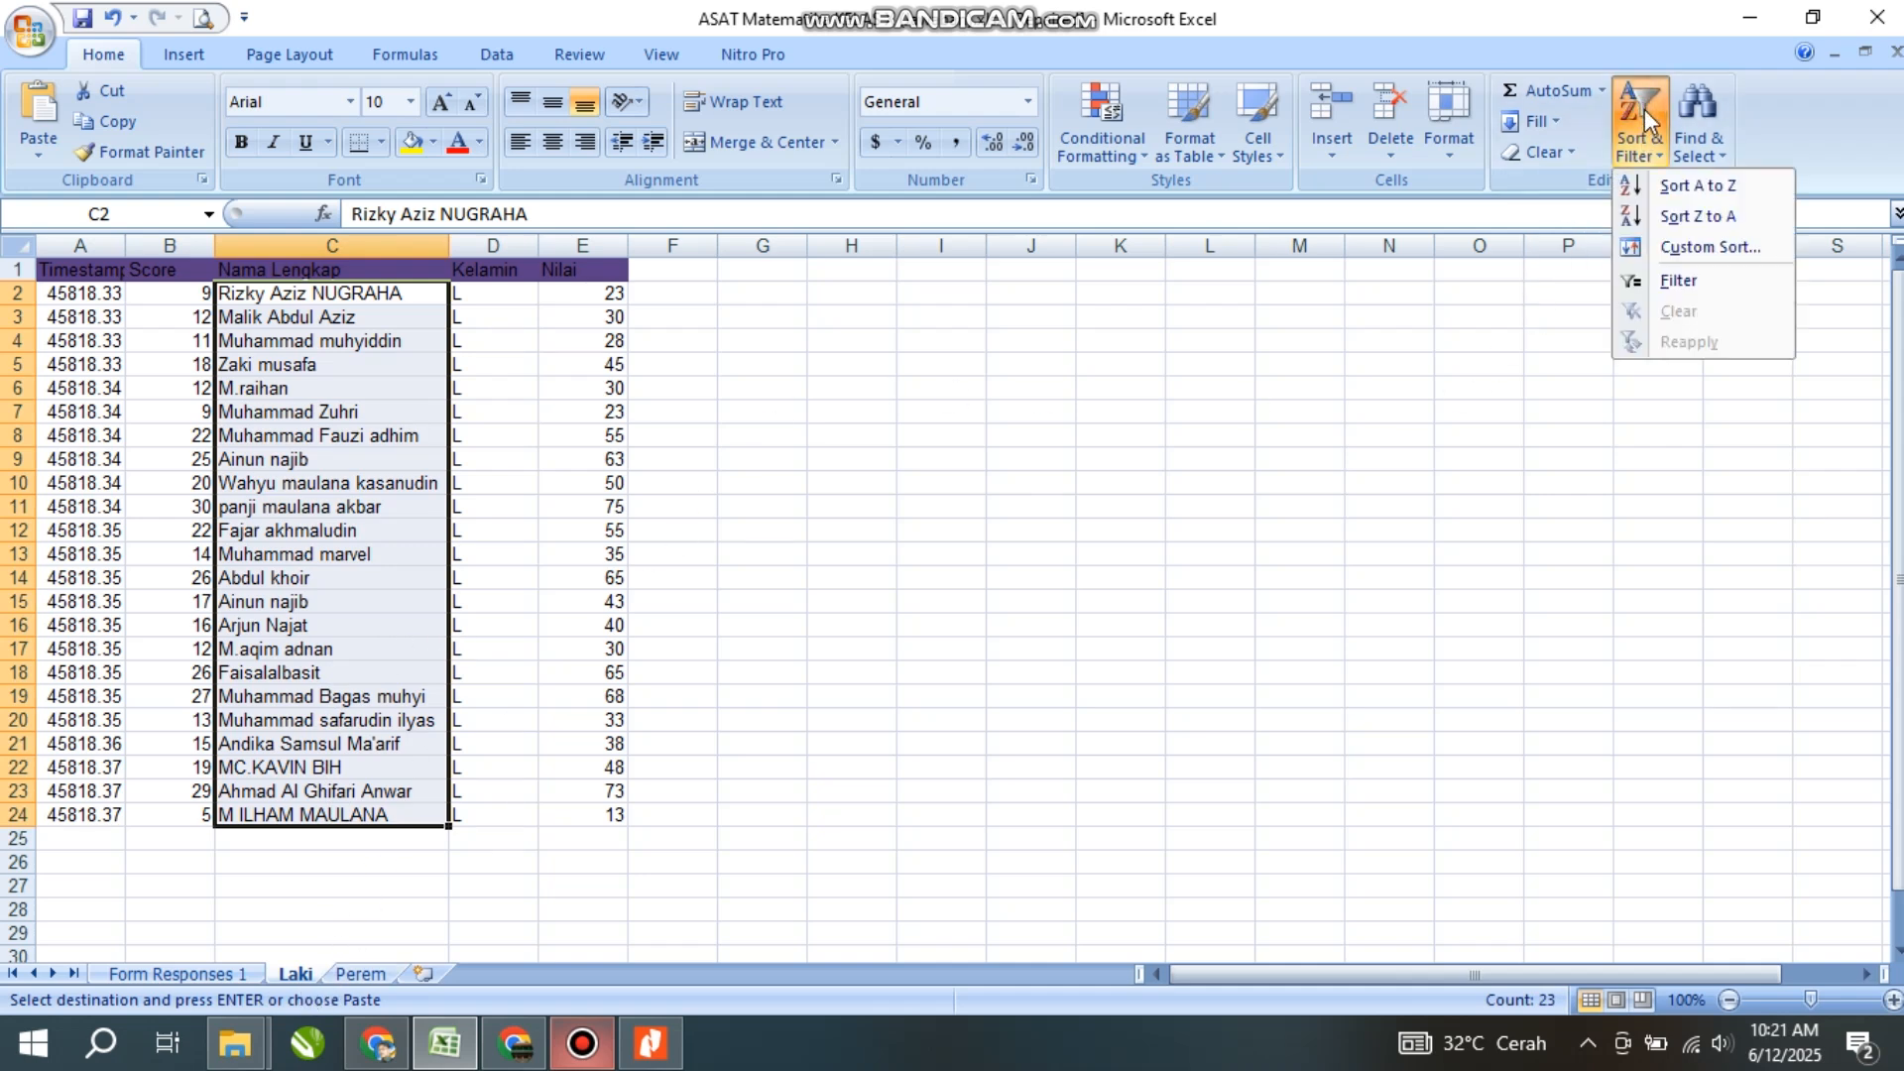
click(1678, 188)
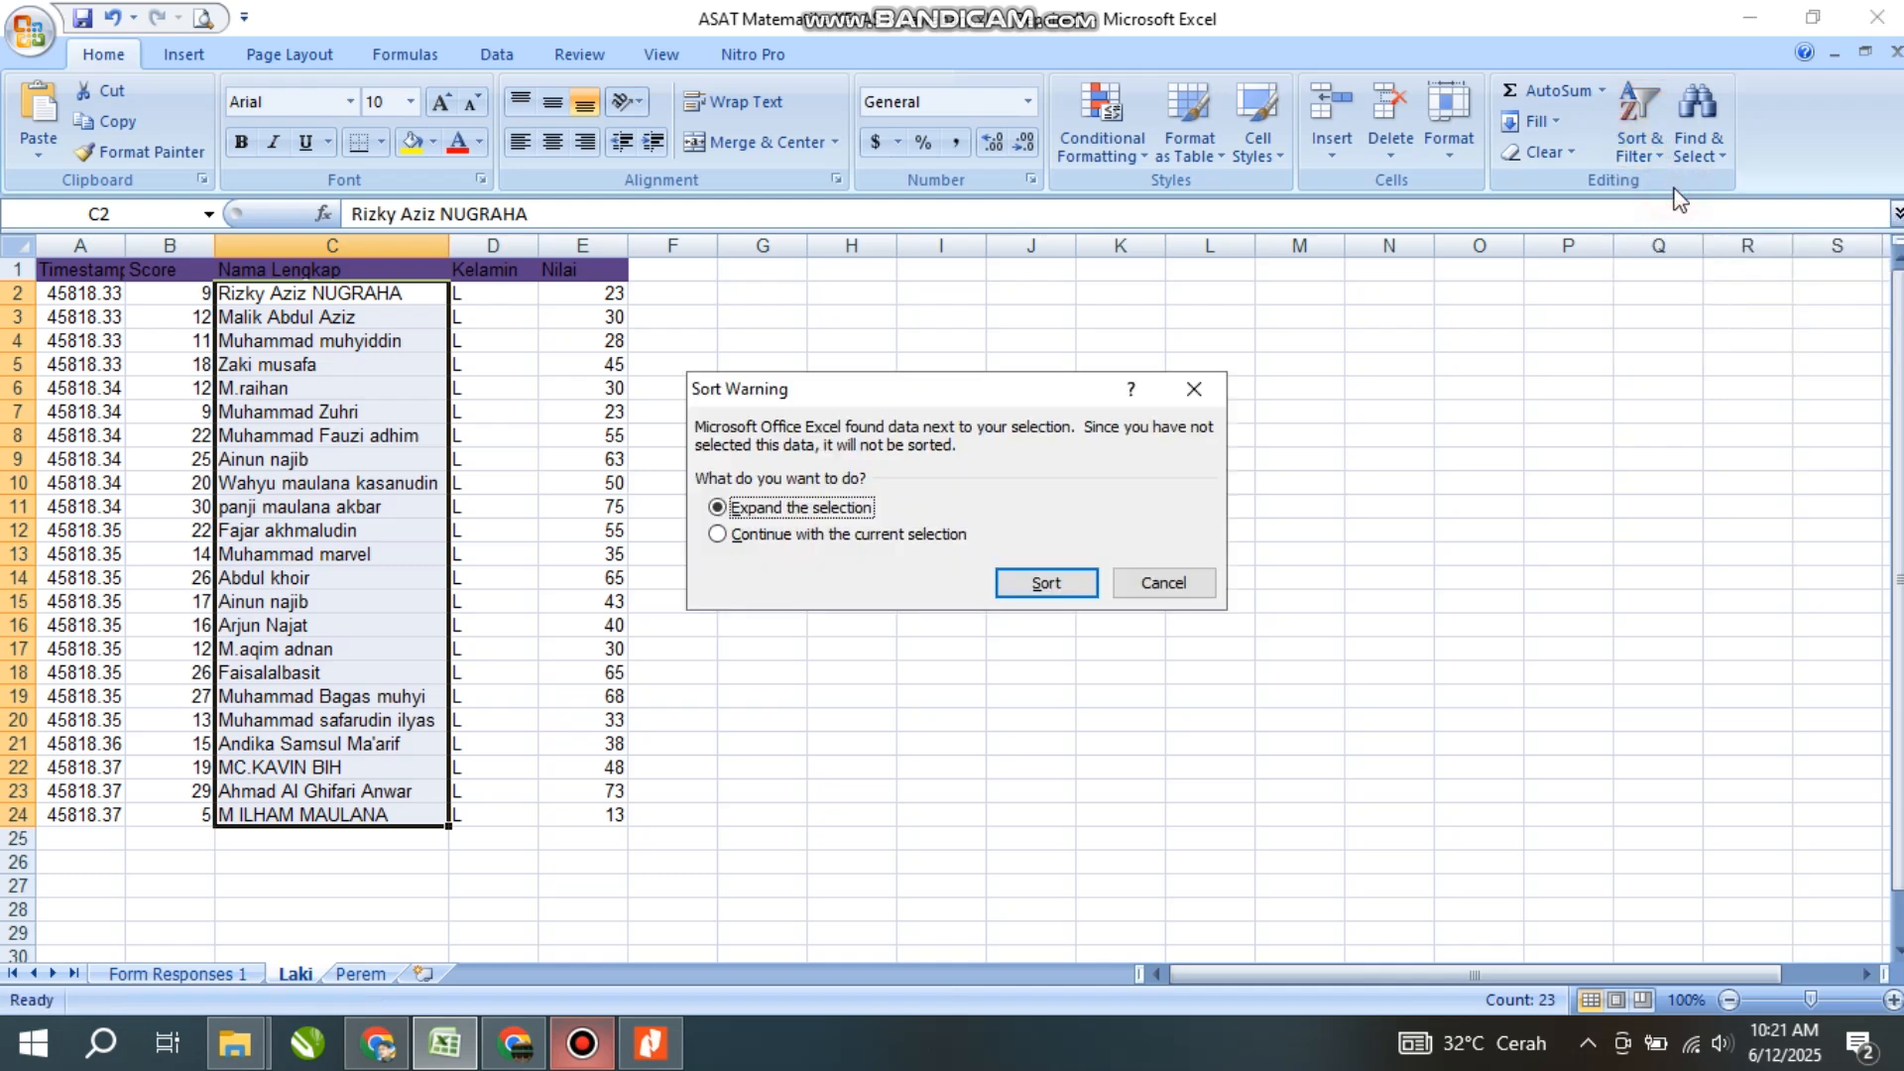
click(1046, 585)
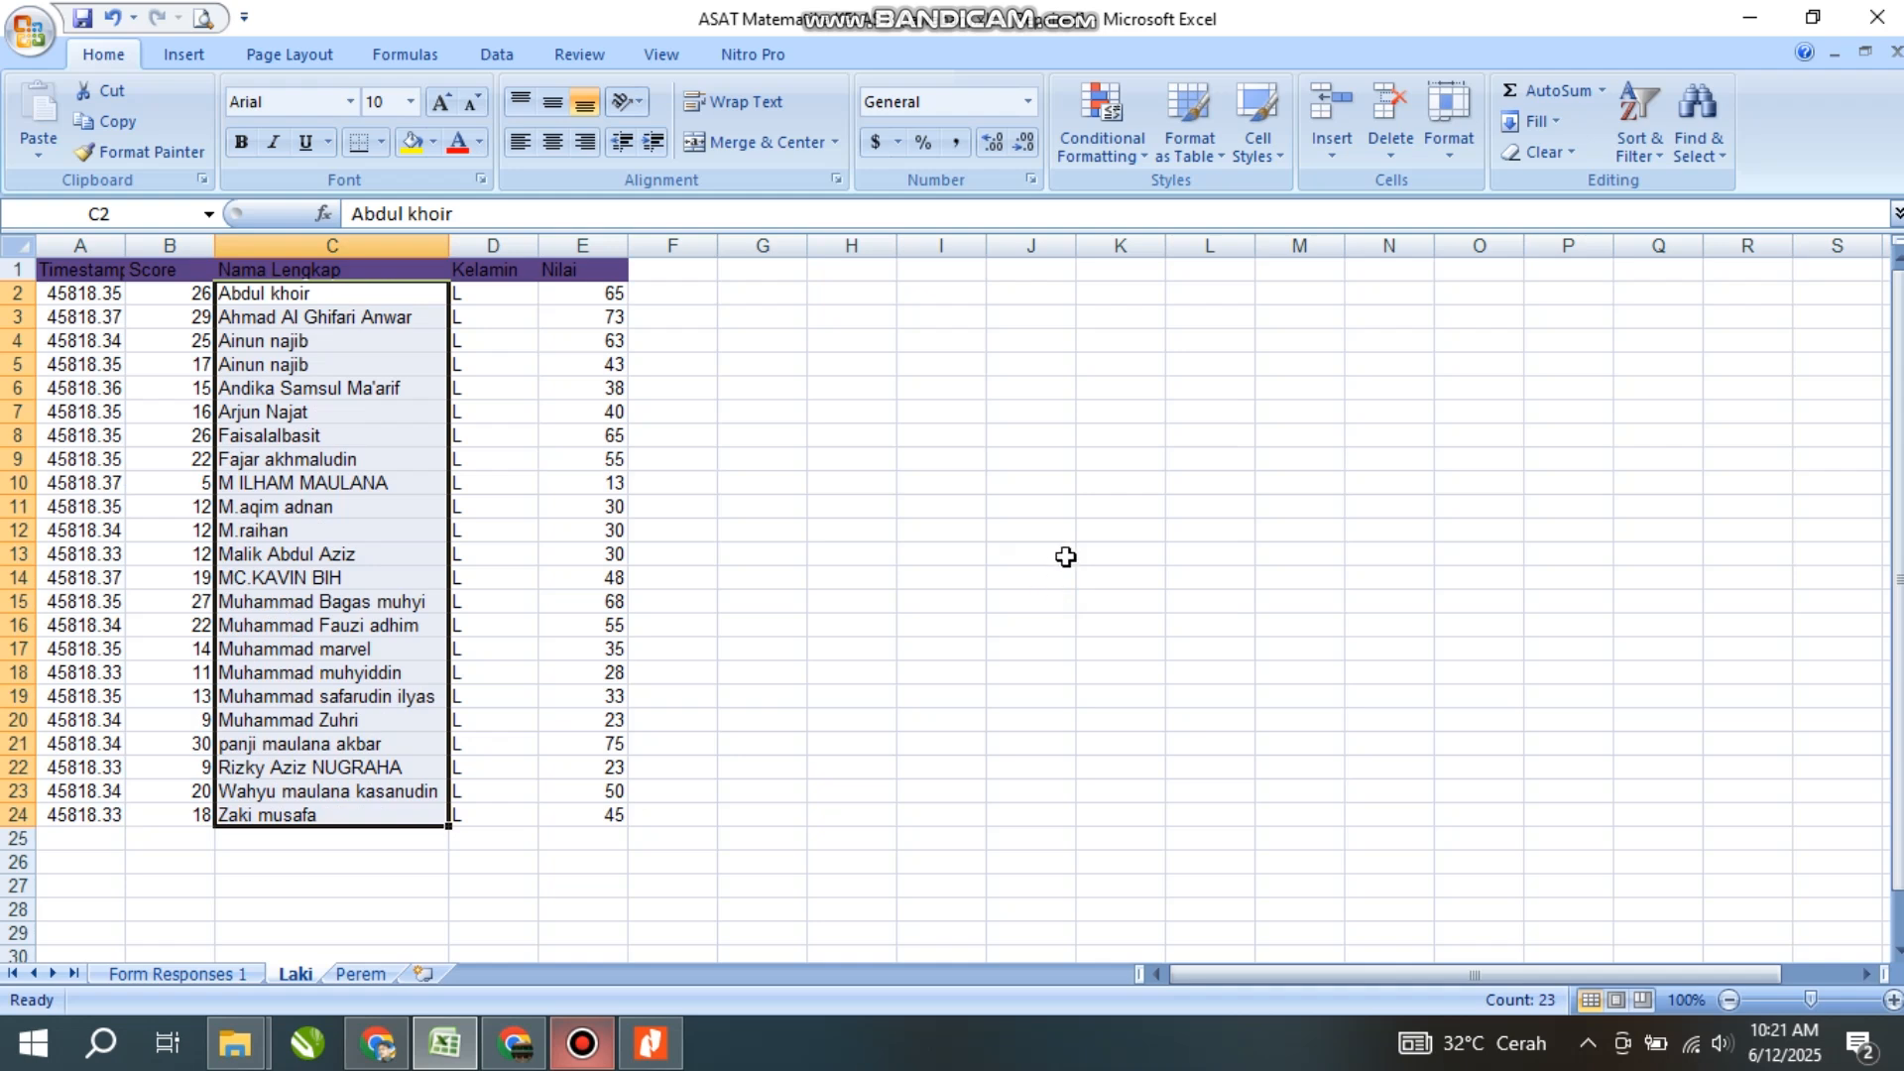
click(308, 512)
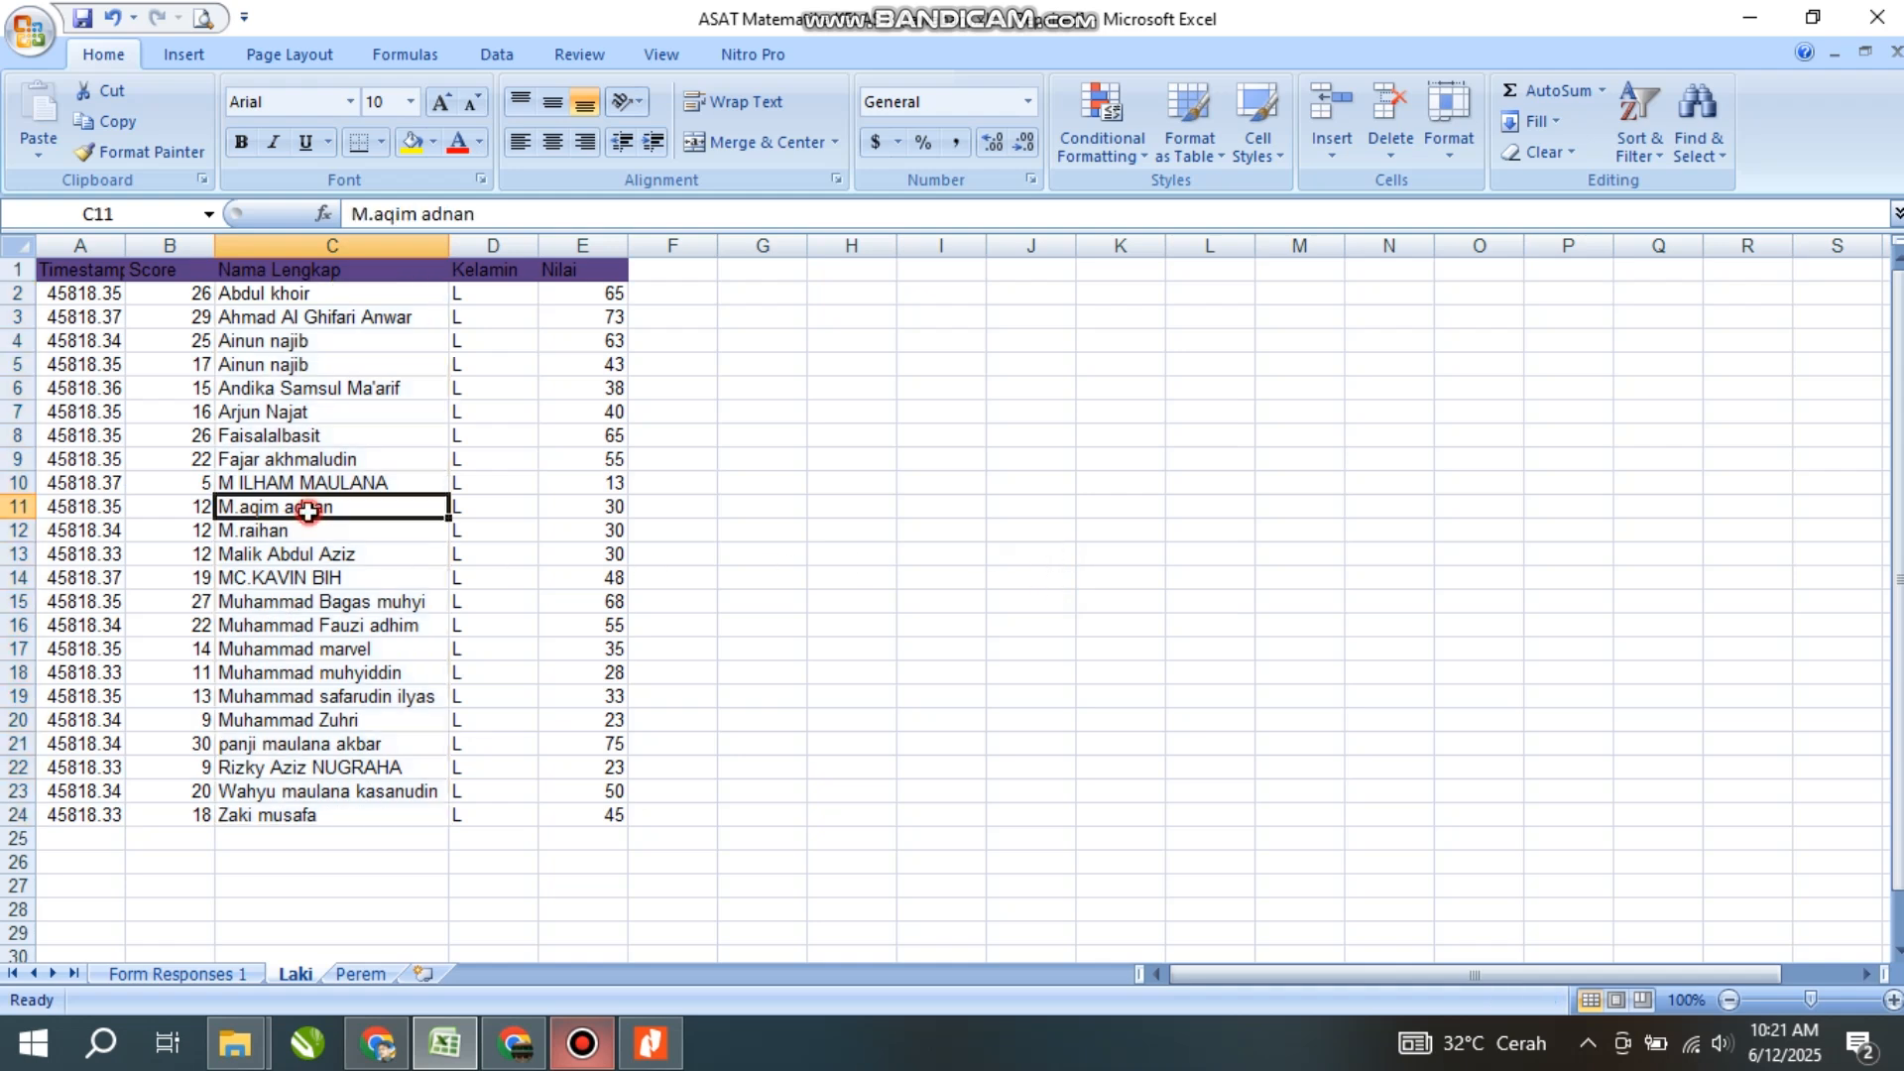
click(248, 342)
click(309, 386)
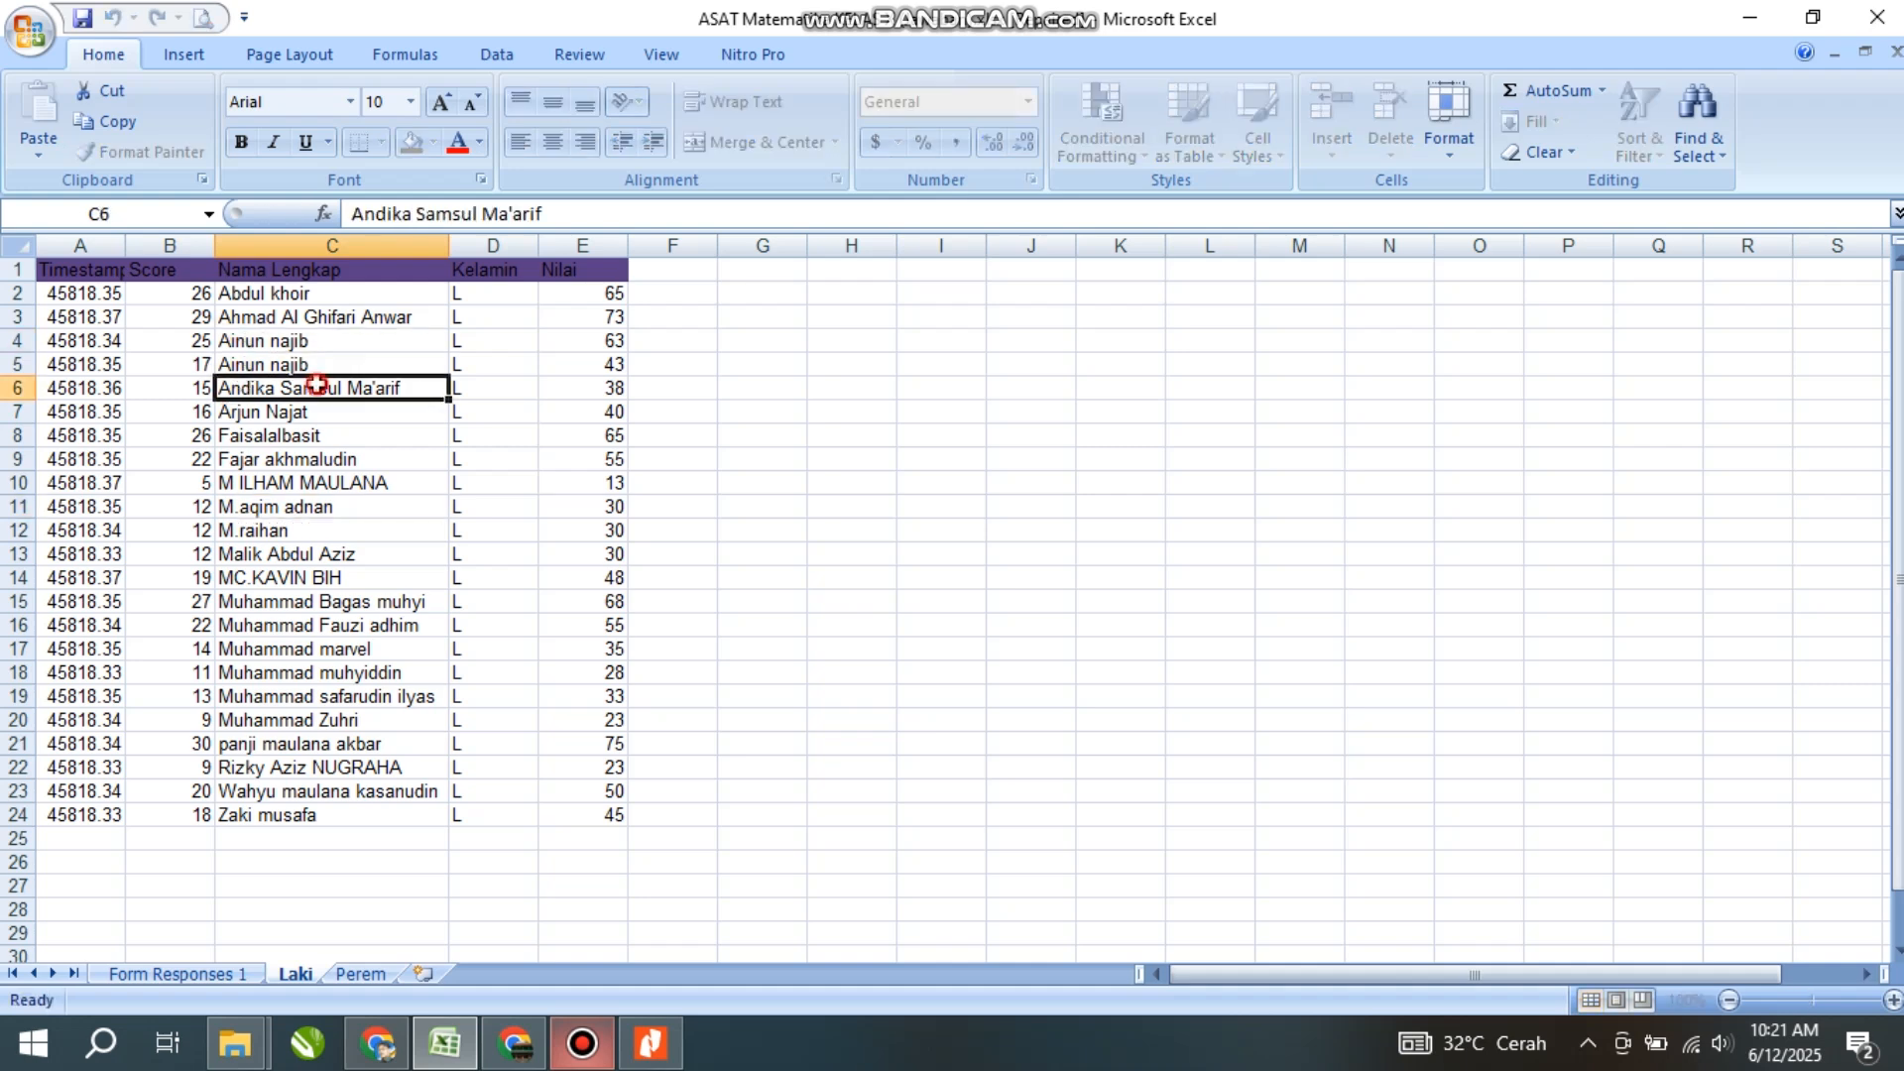
drag(308, 346, 307, 386)
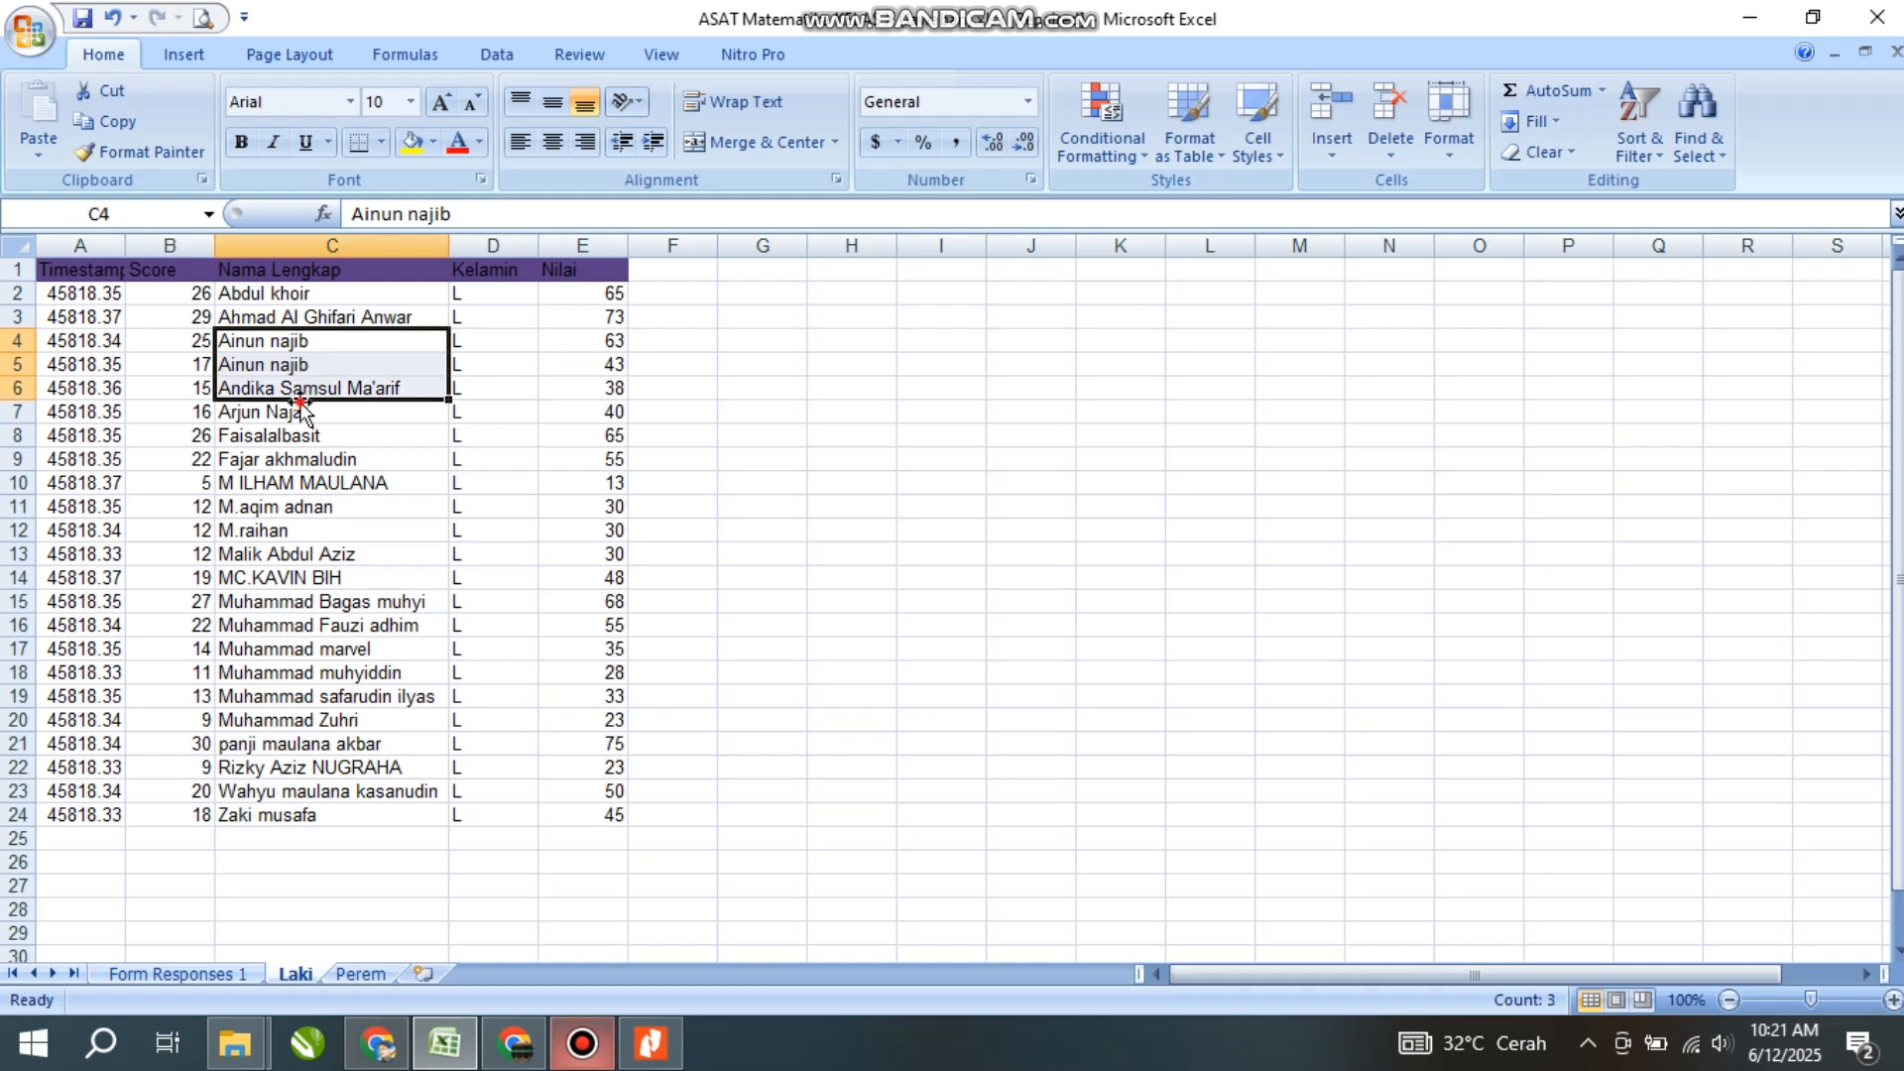
click(298, 364)
click(310, 338)
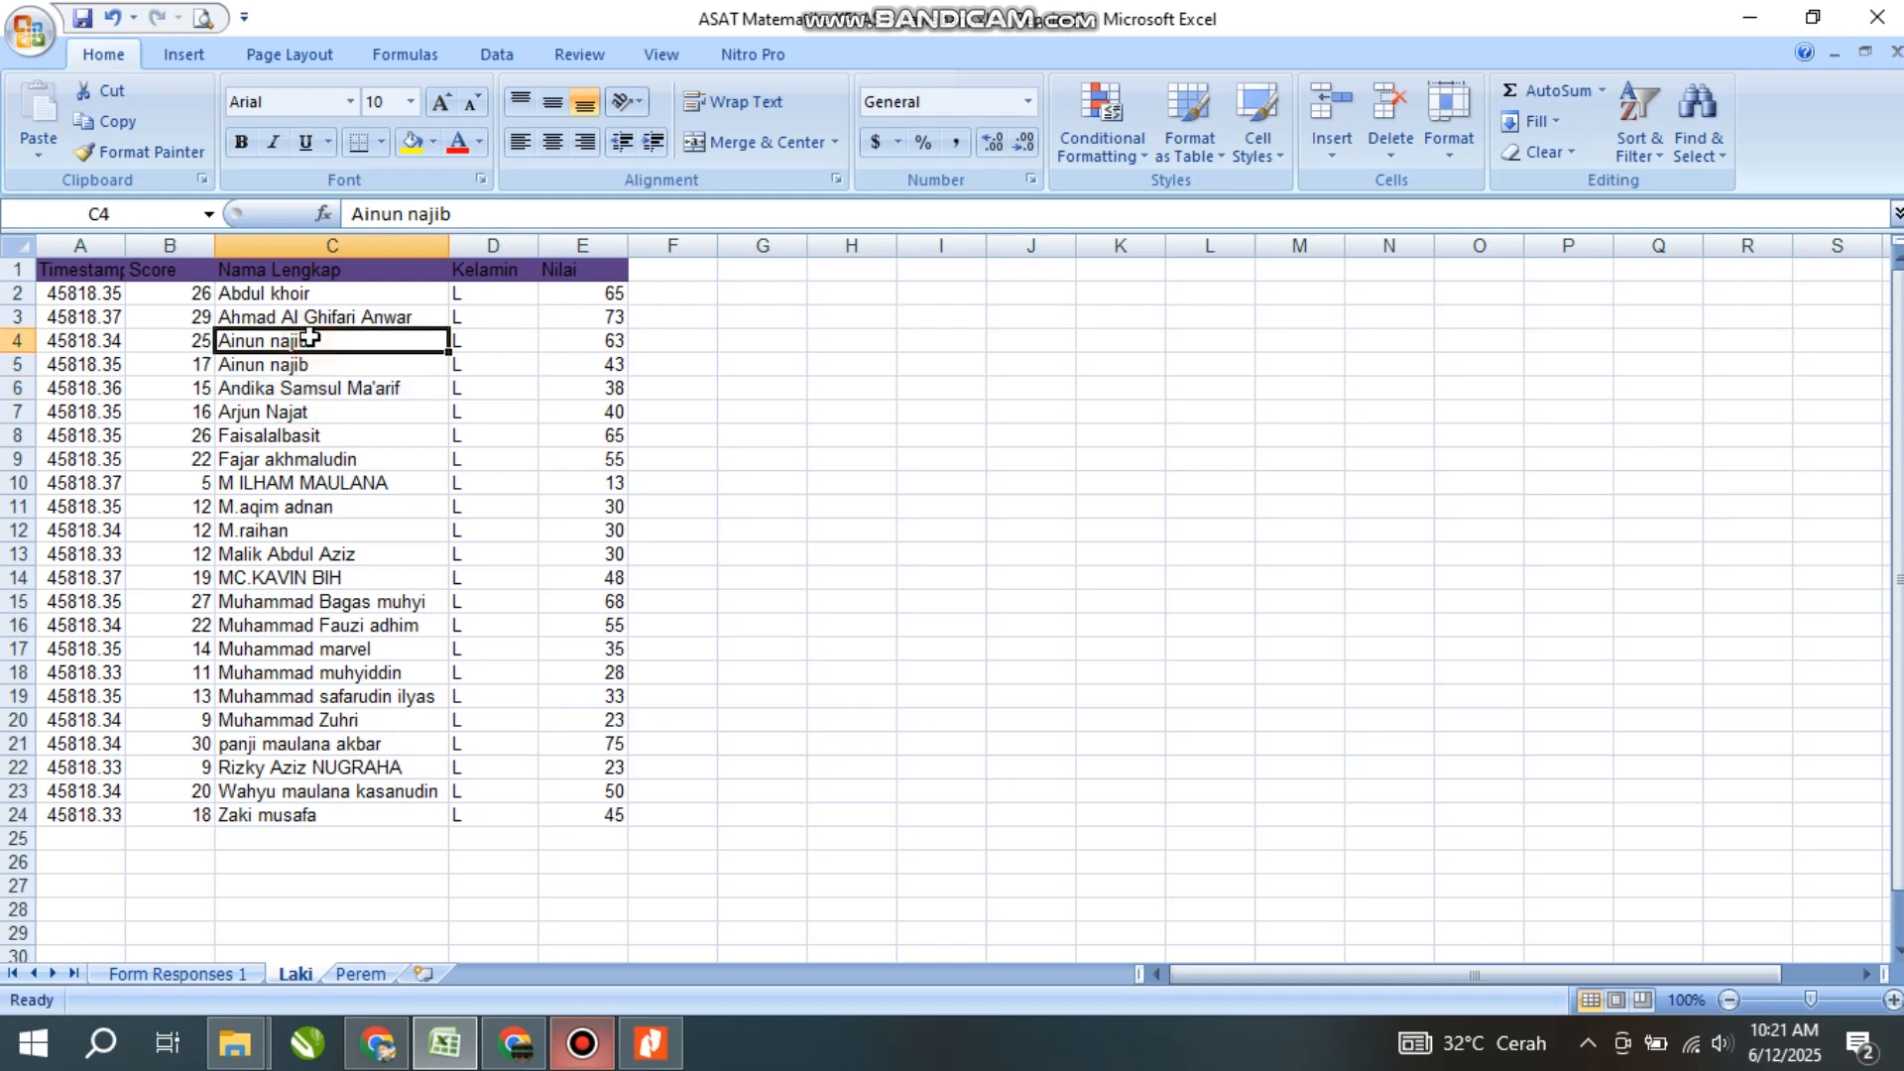
click(302, 373)
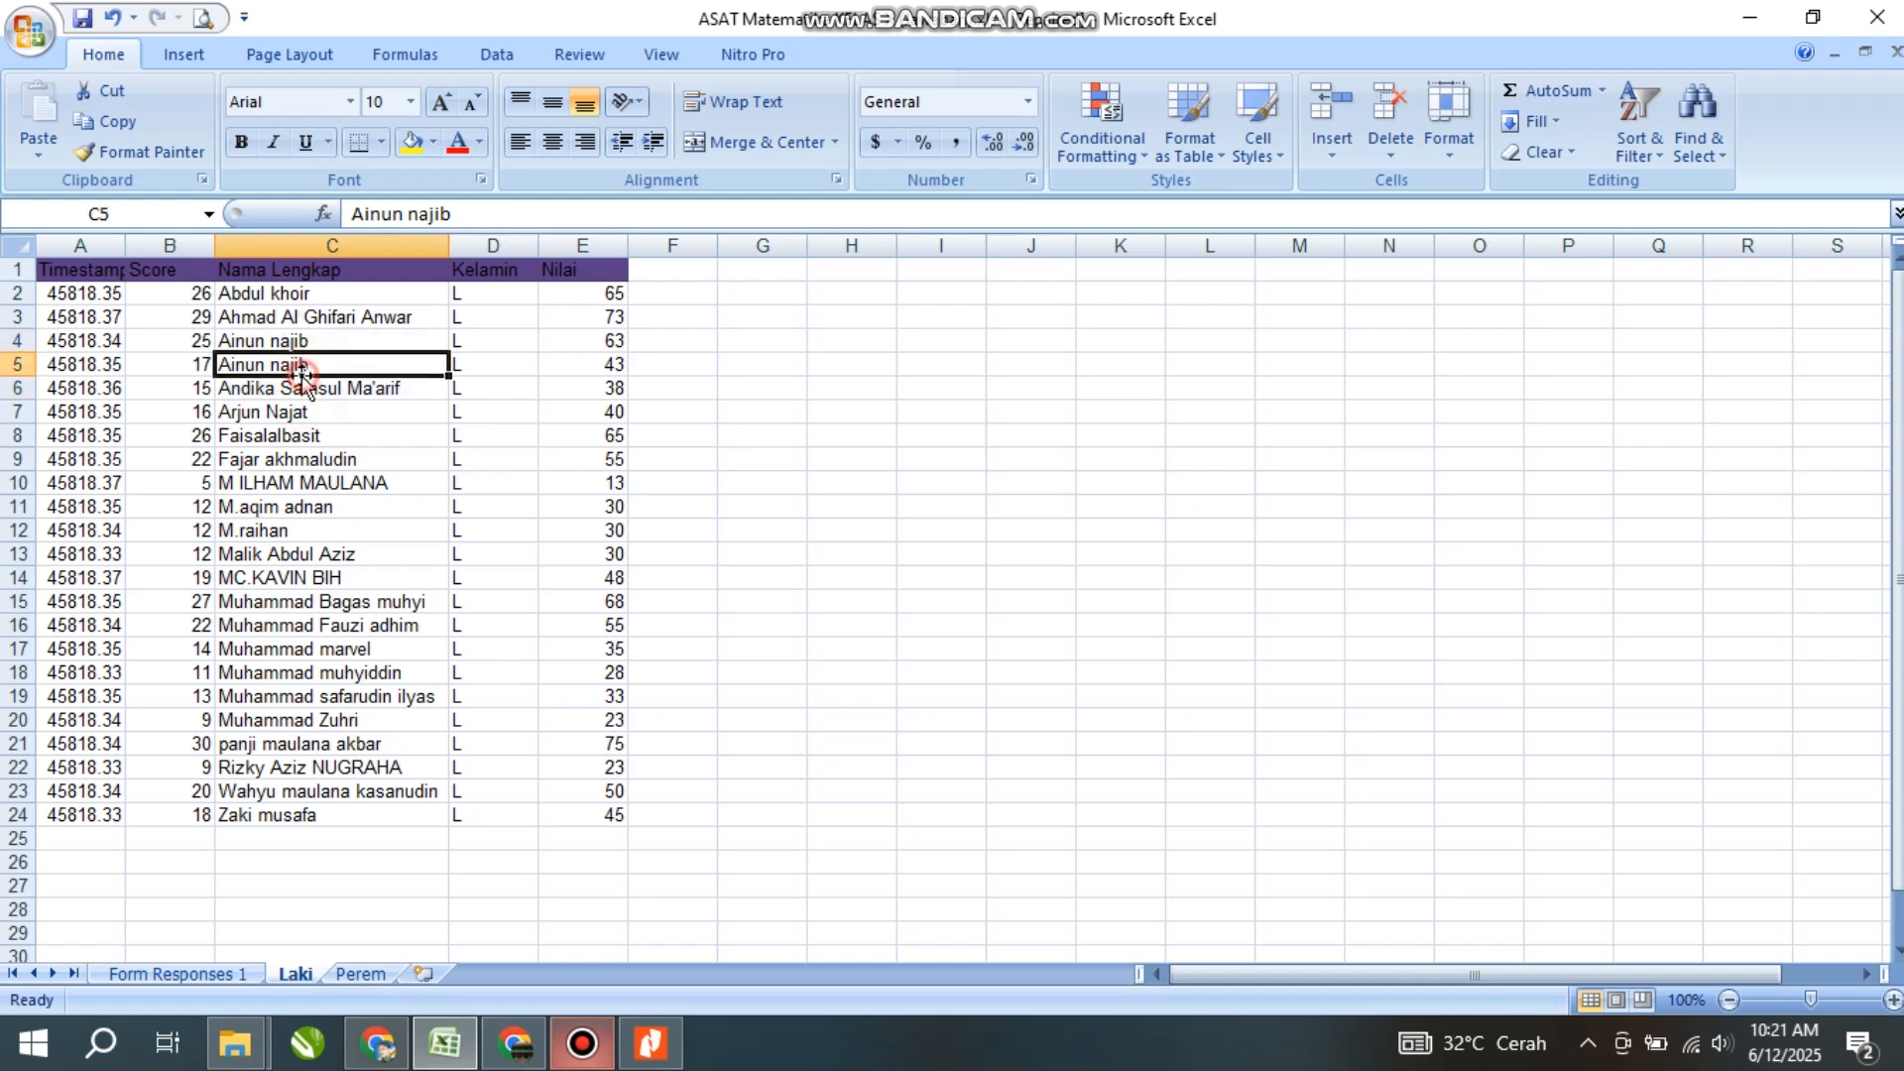
click(280, 345)
click(115, 341)
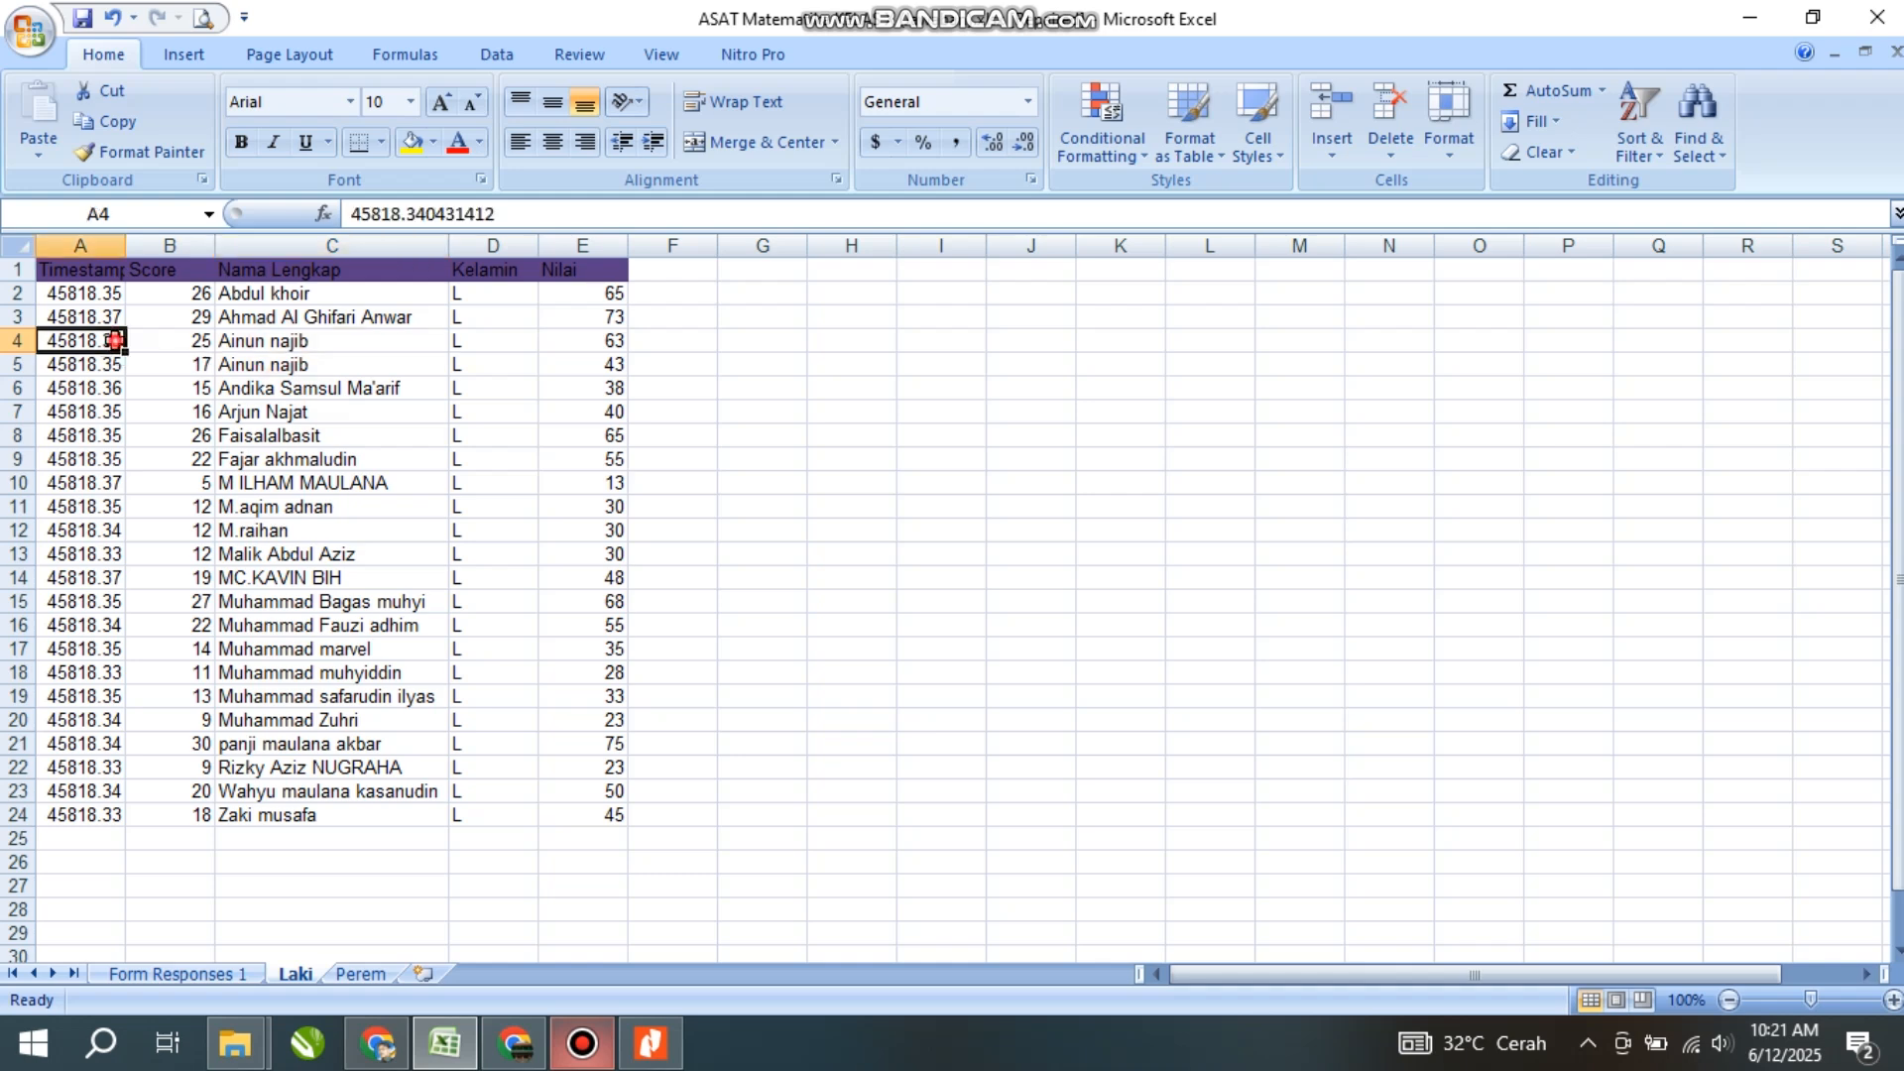
click(285, 342)
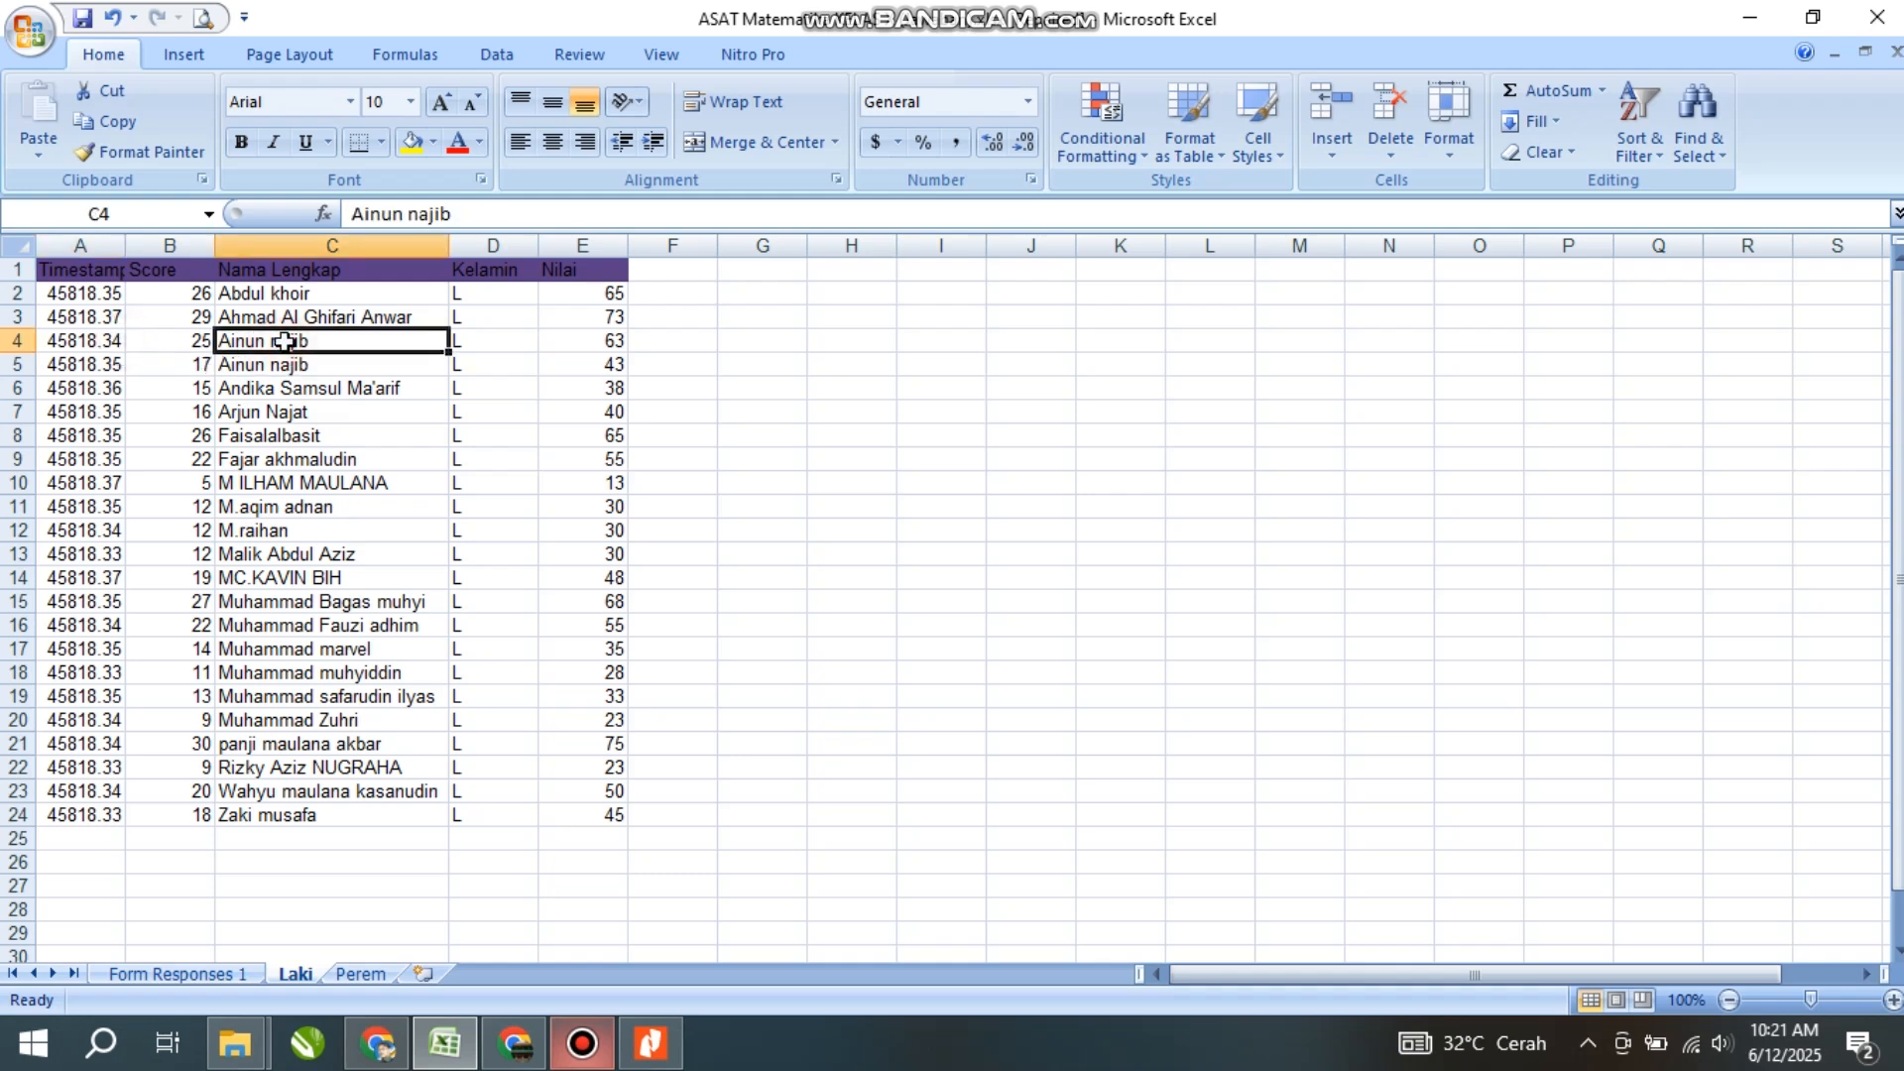
click(613, 343)
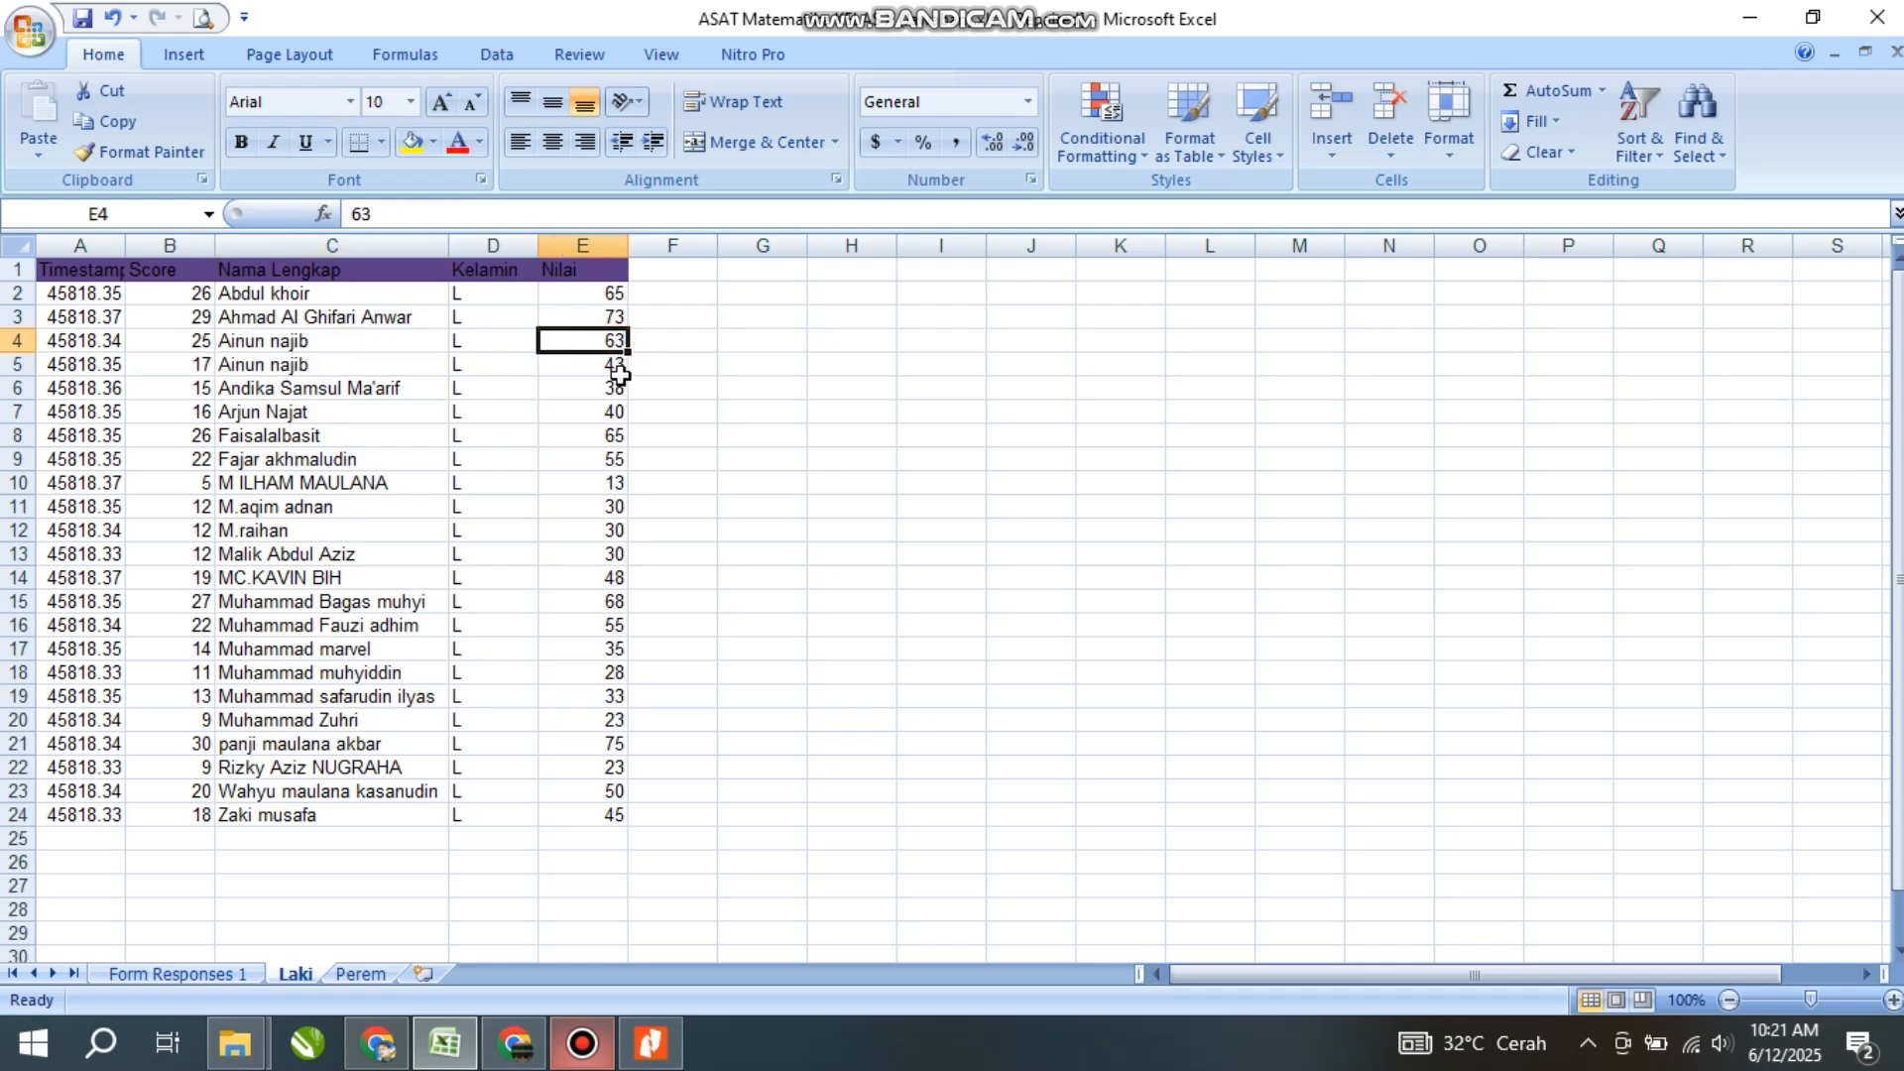
click(621, 367)
click(616, 342)
click(615, 363)
click(616, 342)
click(615, 363)
click(615, 340)
click(294, 346)
click(290, 368)
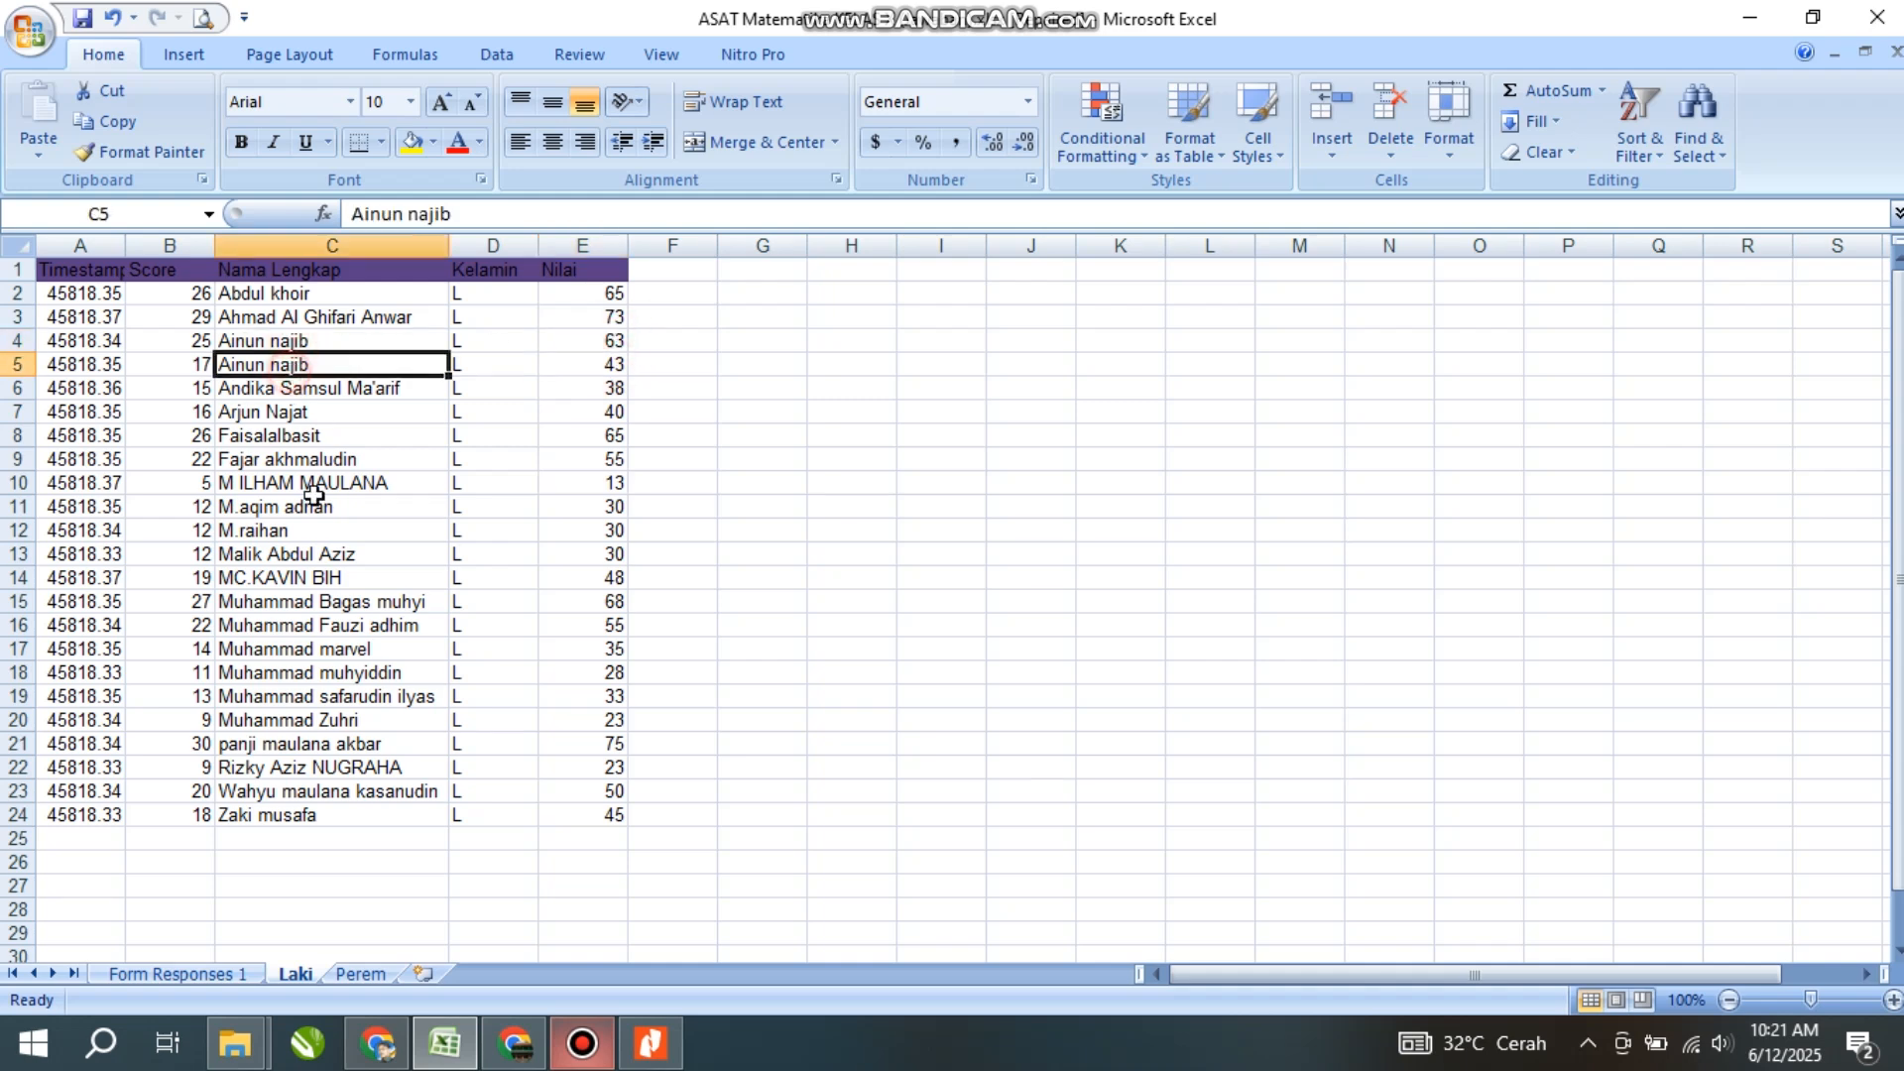
click(192, 976)
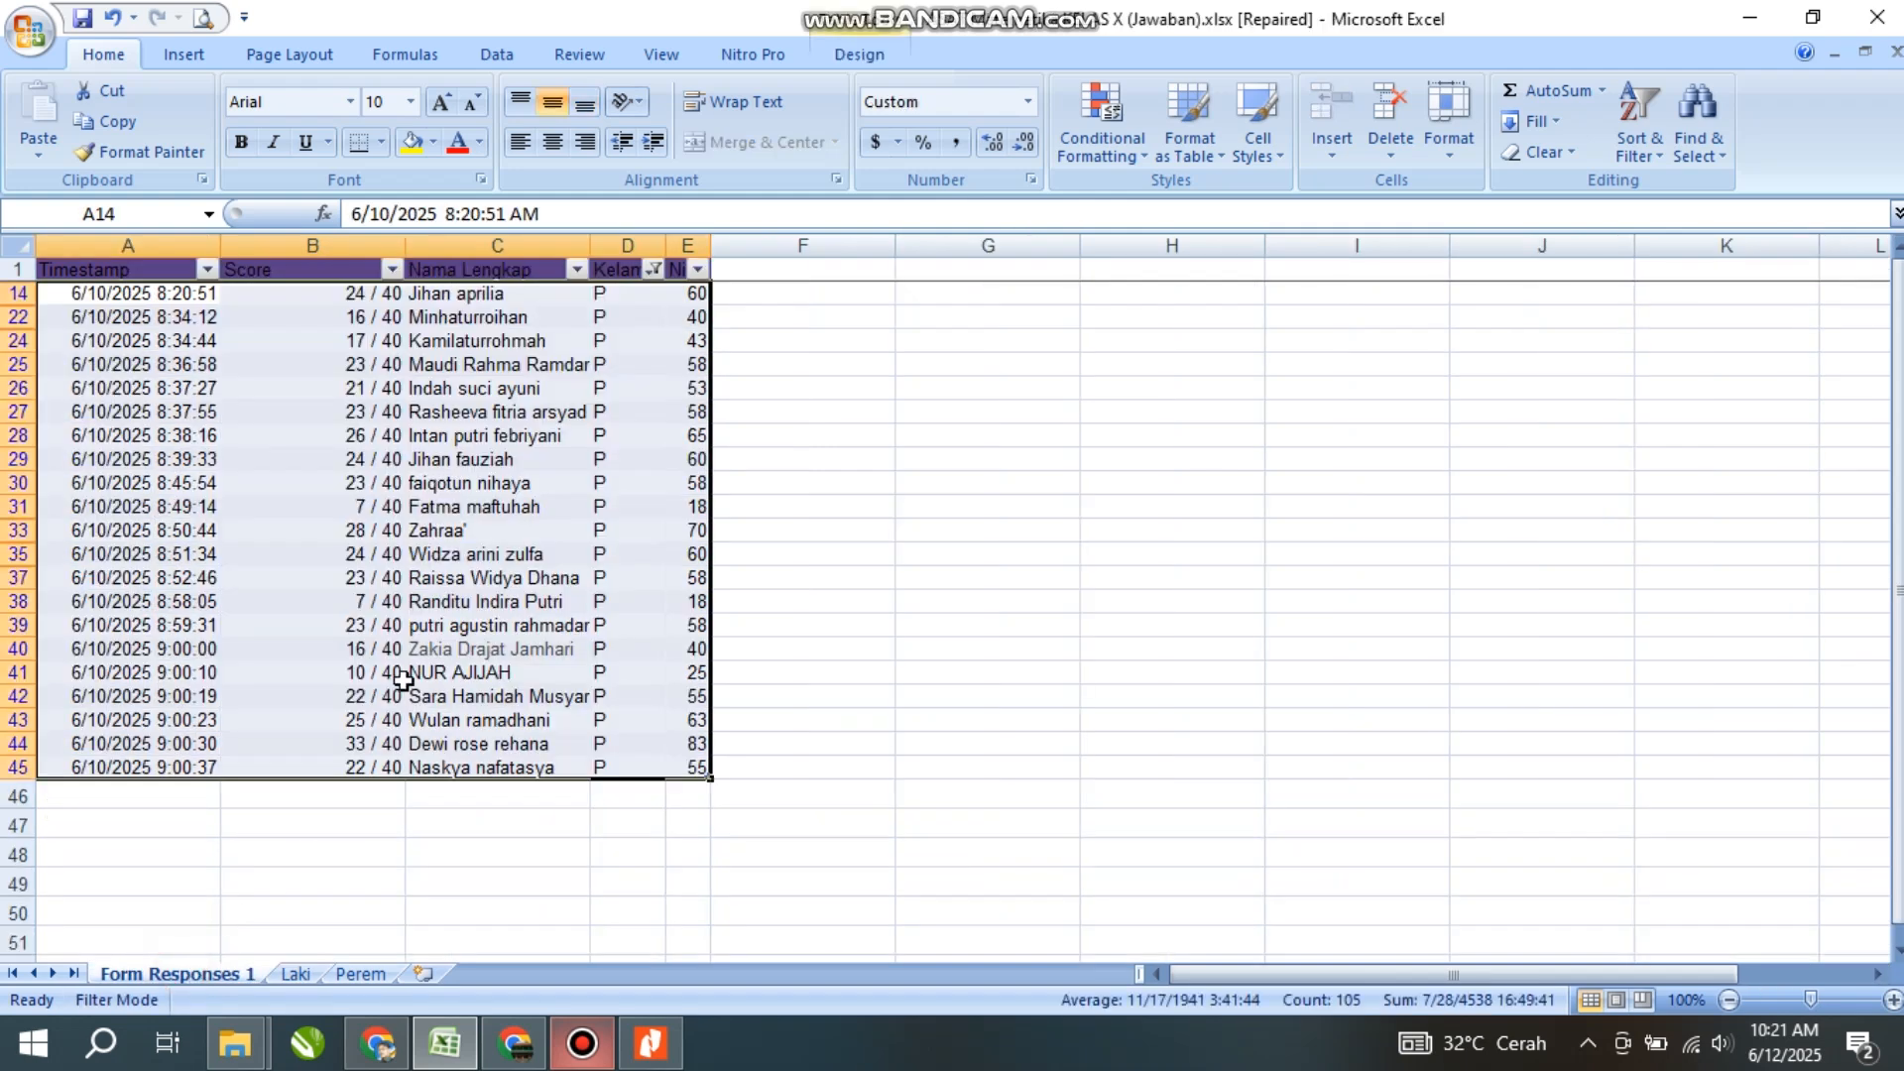
- Clear the Kelamin filter on Form Responses 1 with (Select All) so both L and P responses show
click(296, 974)
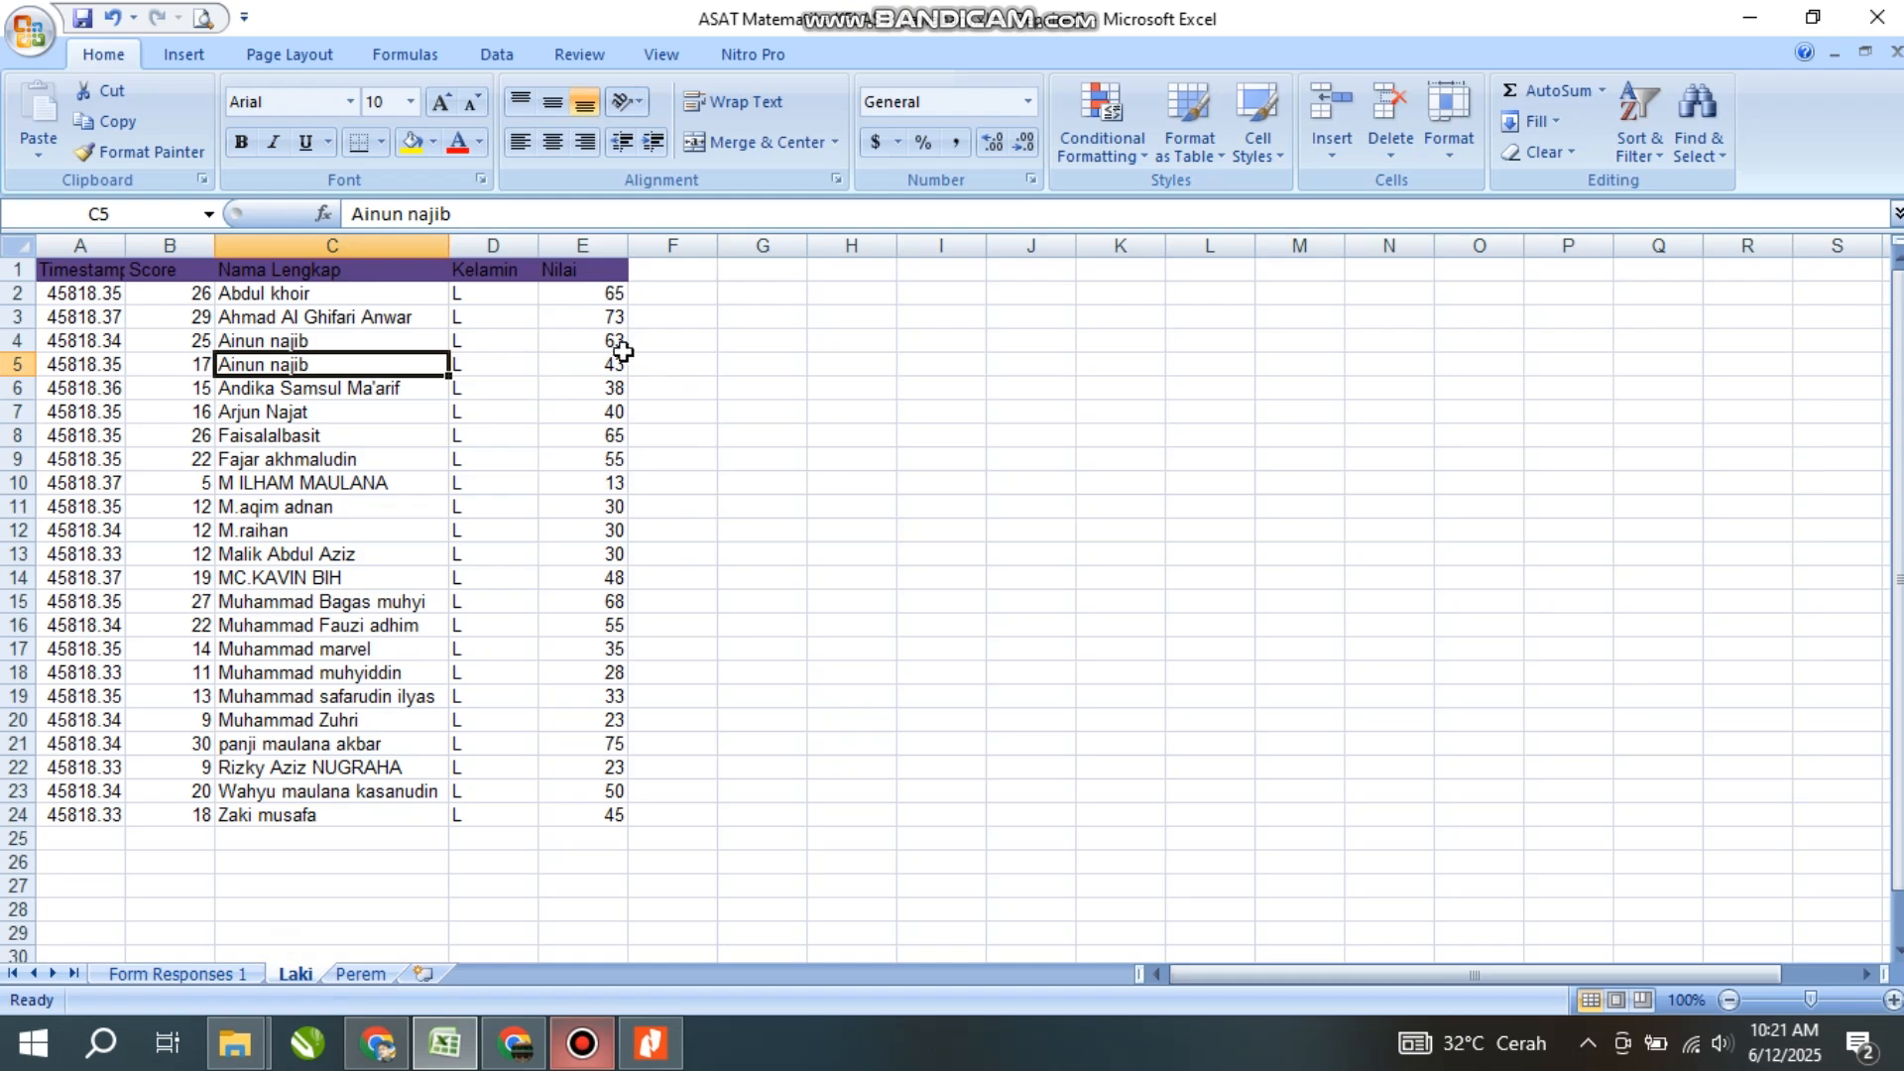
click(246, 975)
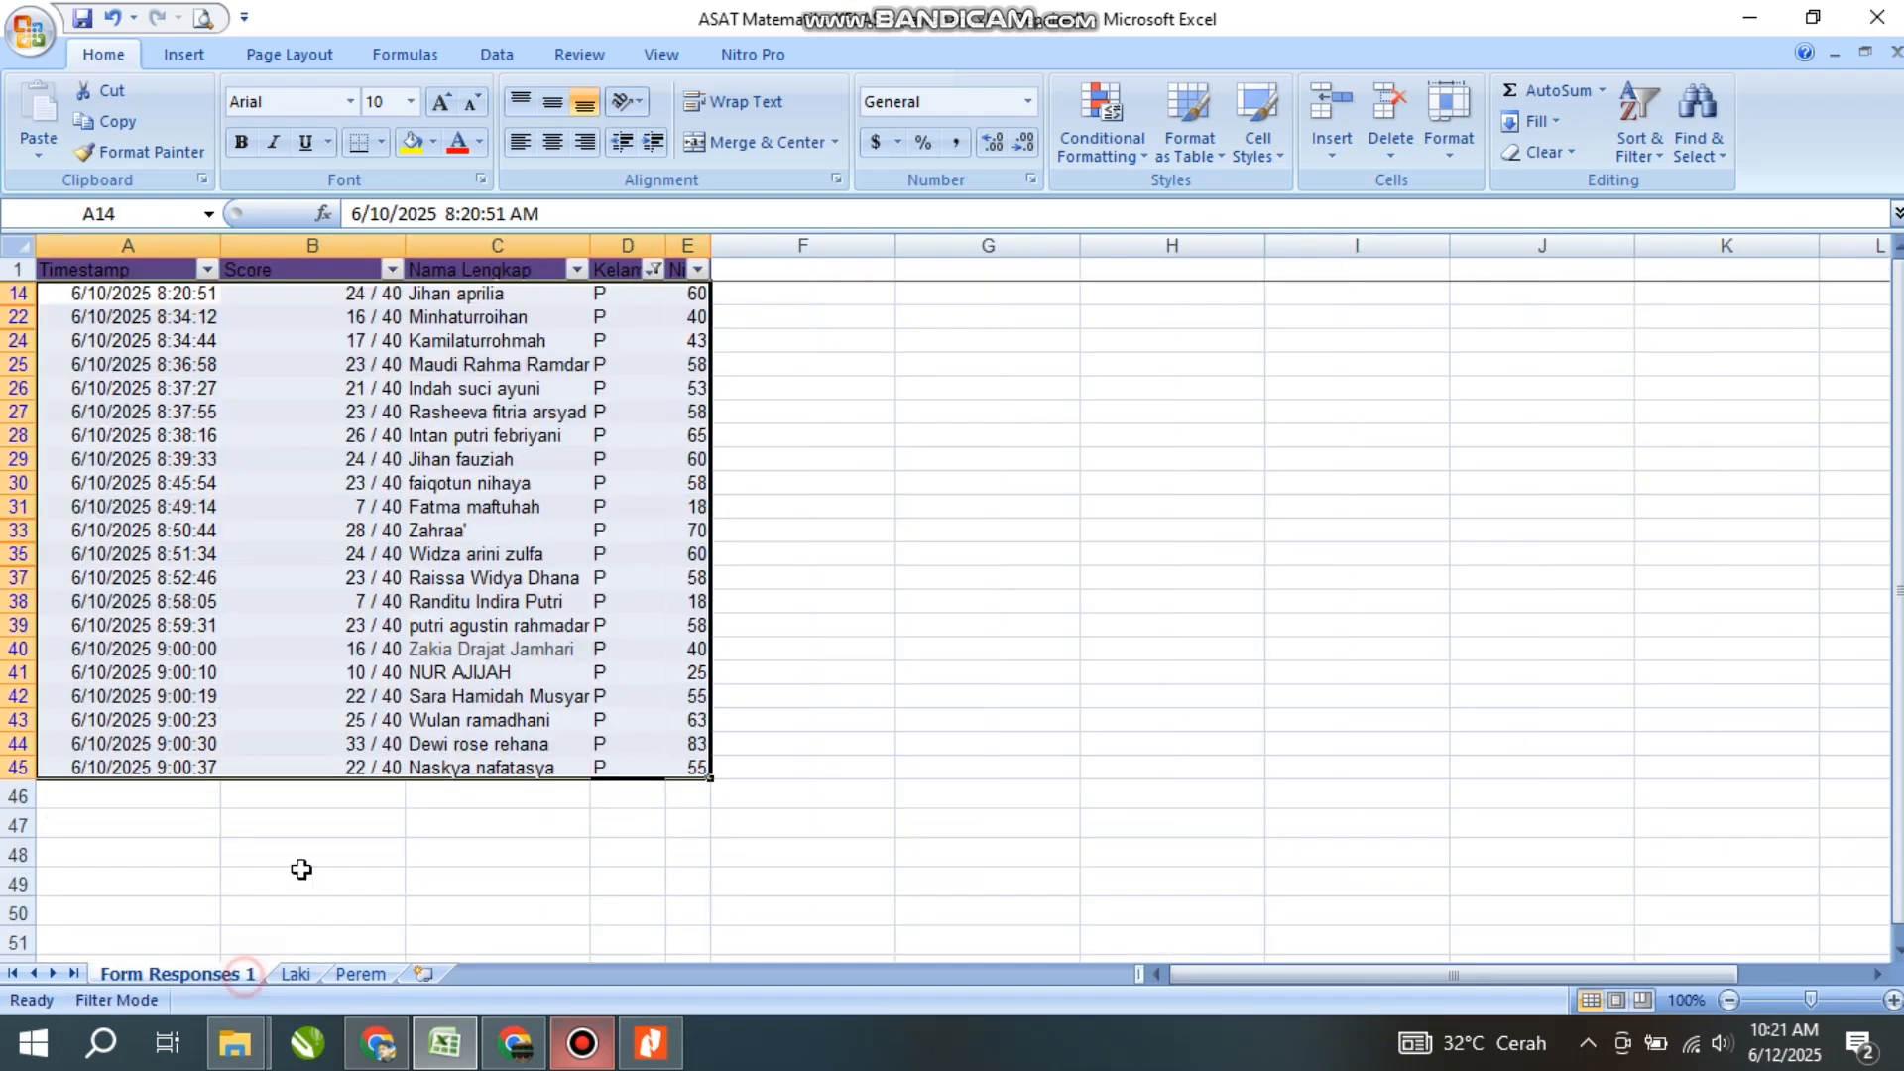
click(462, 464)
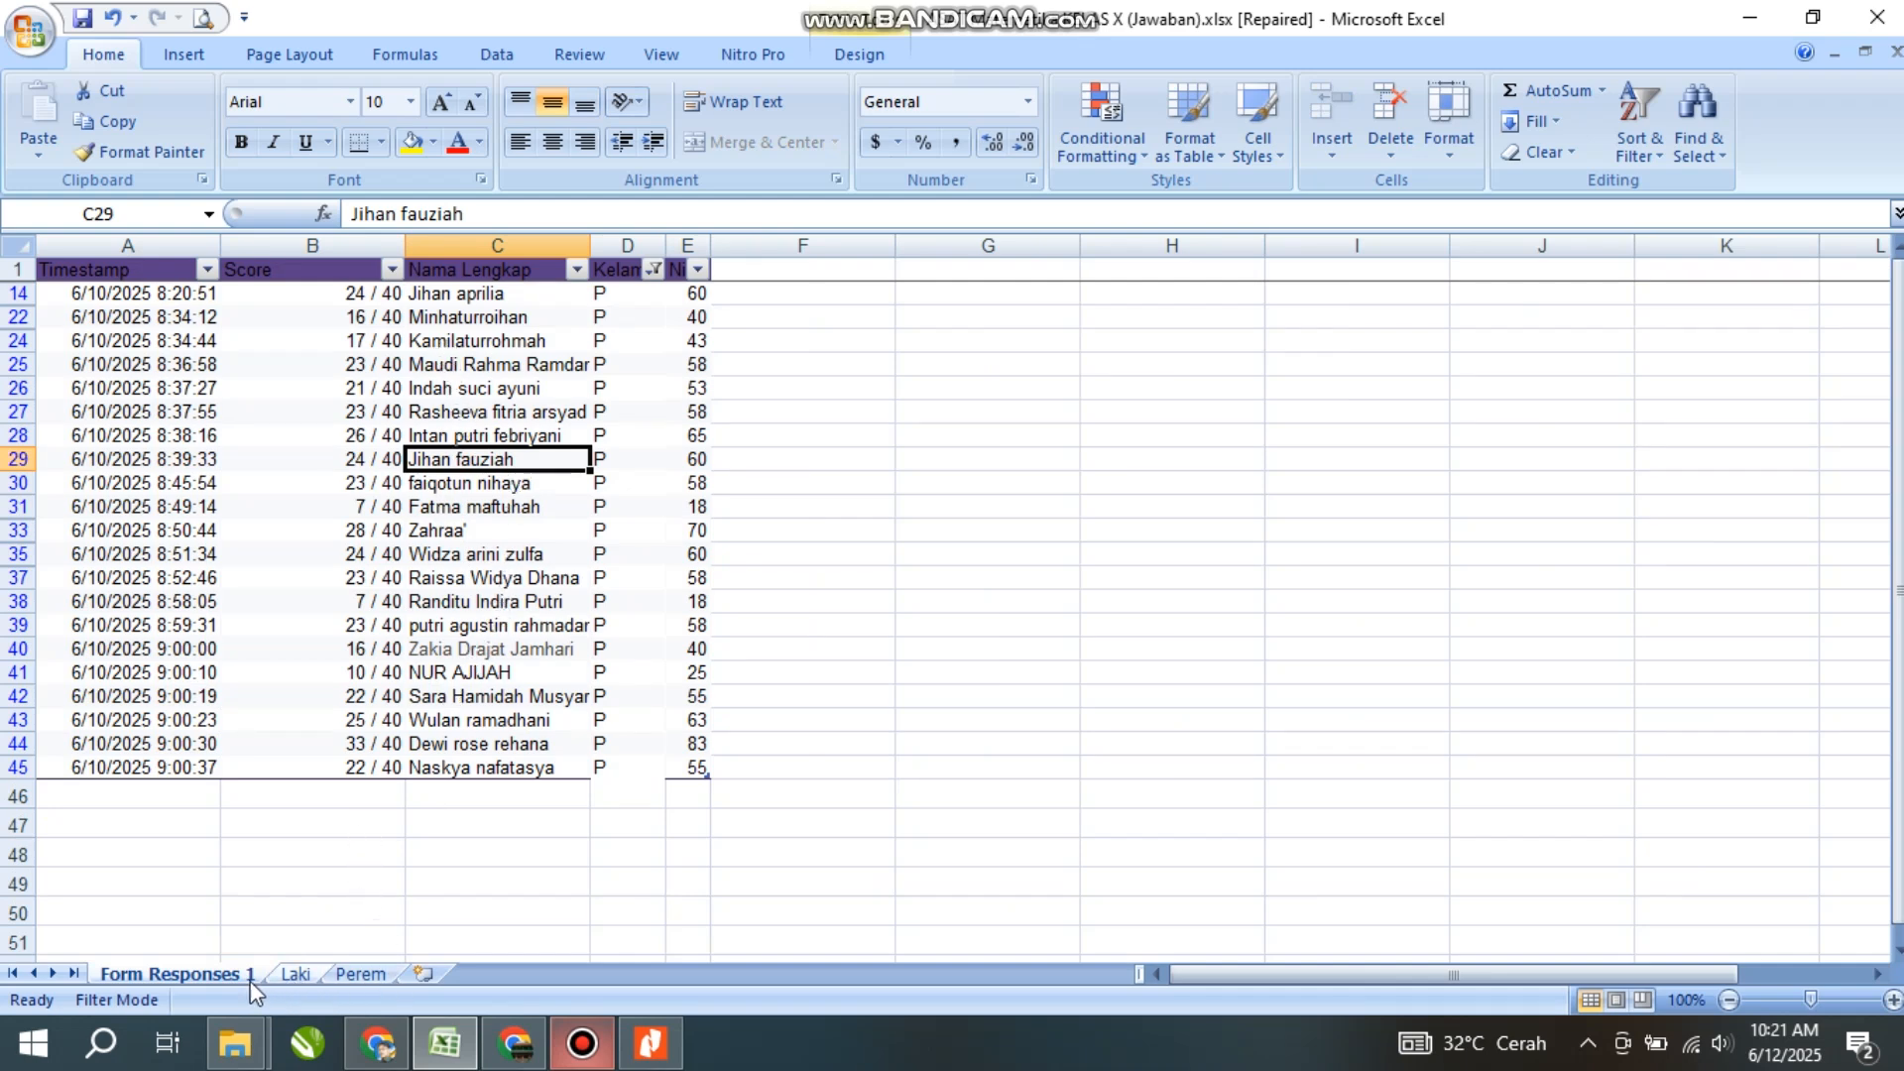
click(652, 269)
click(429, 489)
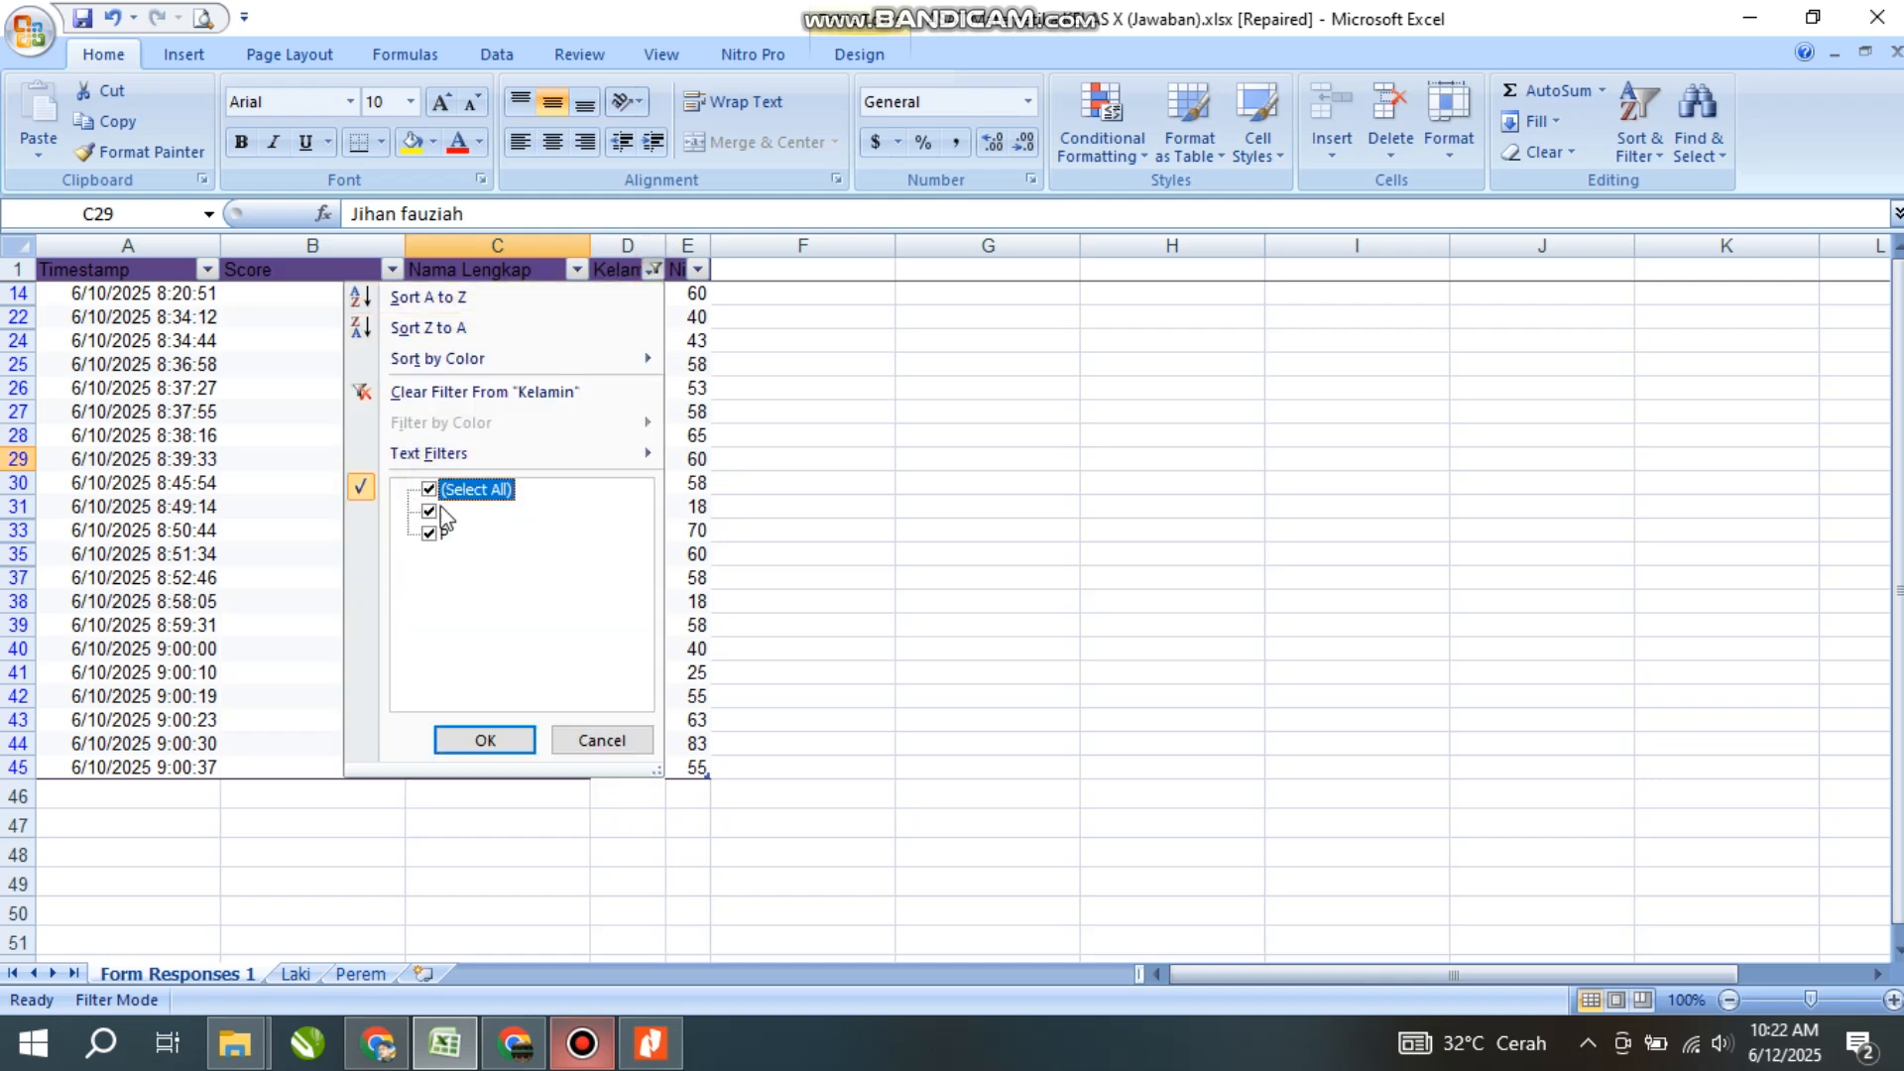
click(485, 740)
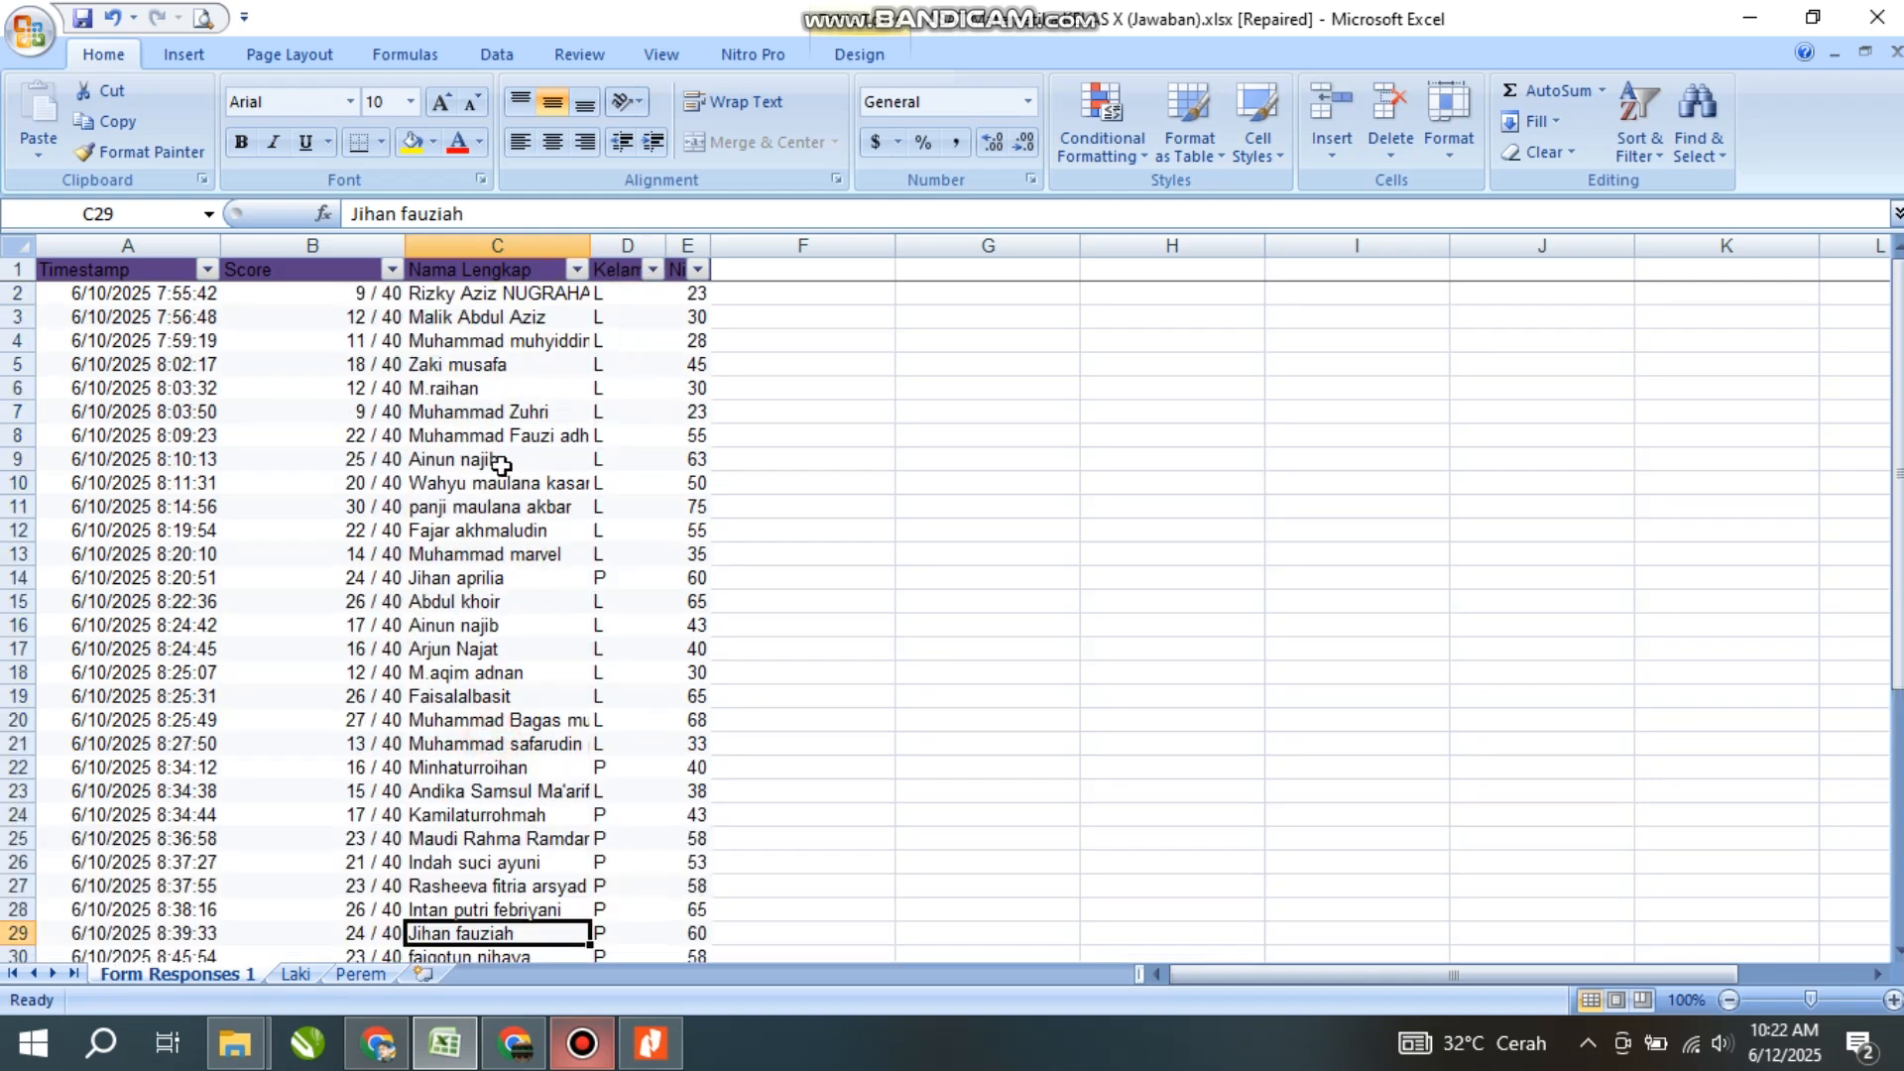
drag(465, 411, 464, 389)
click(438, 628)
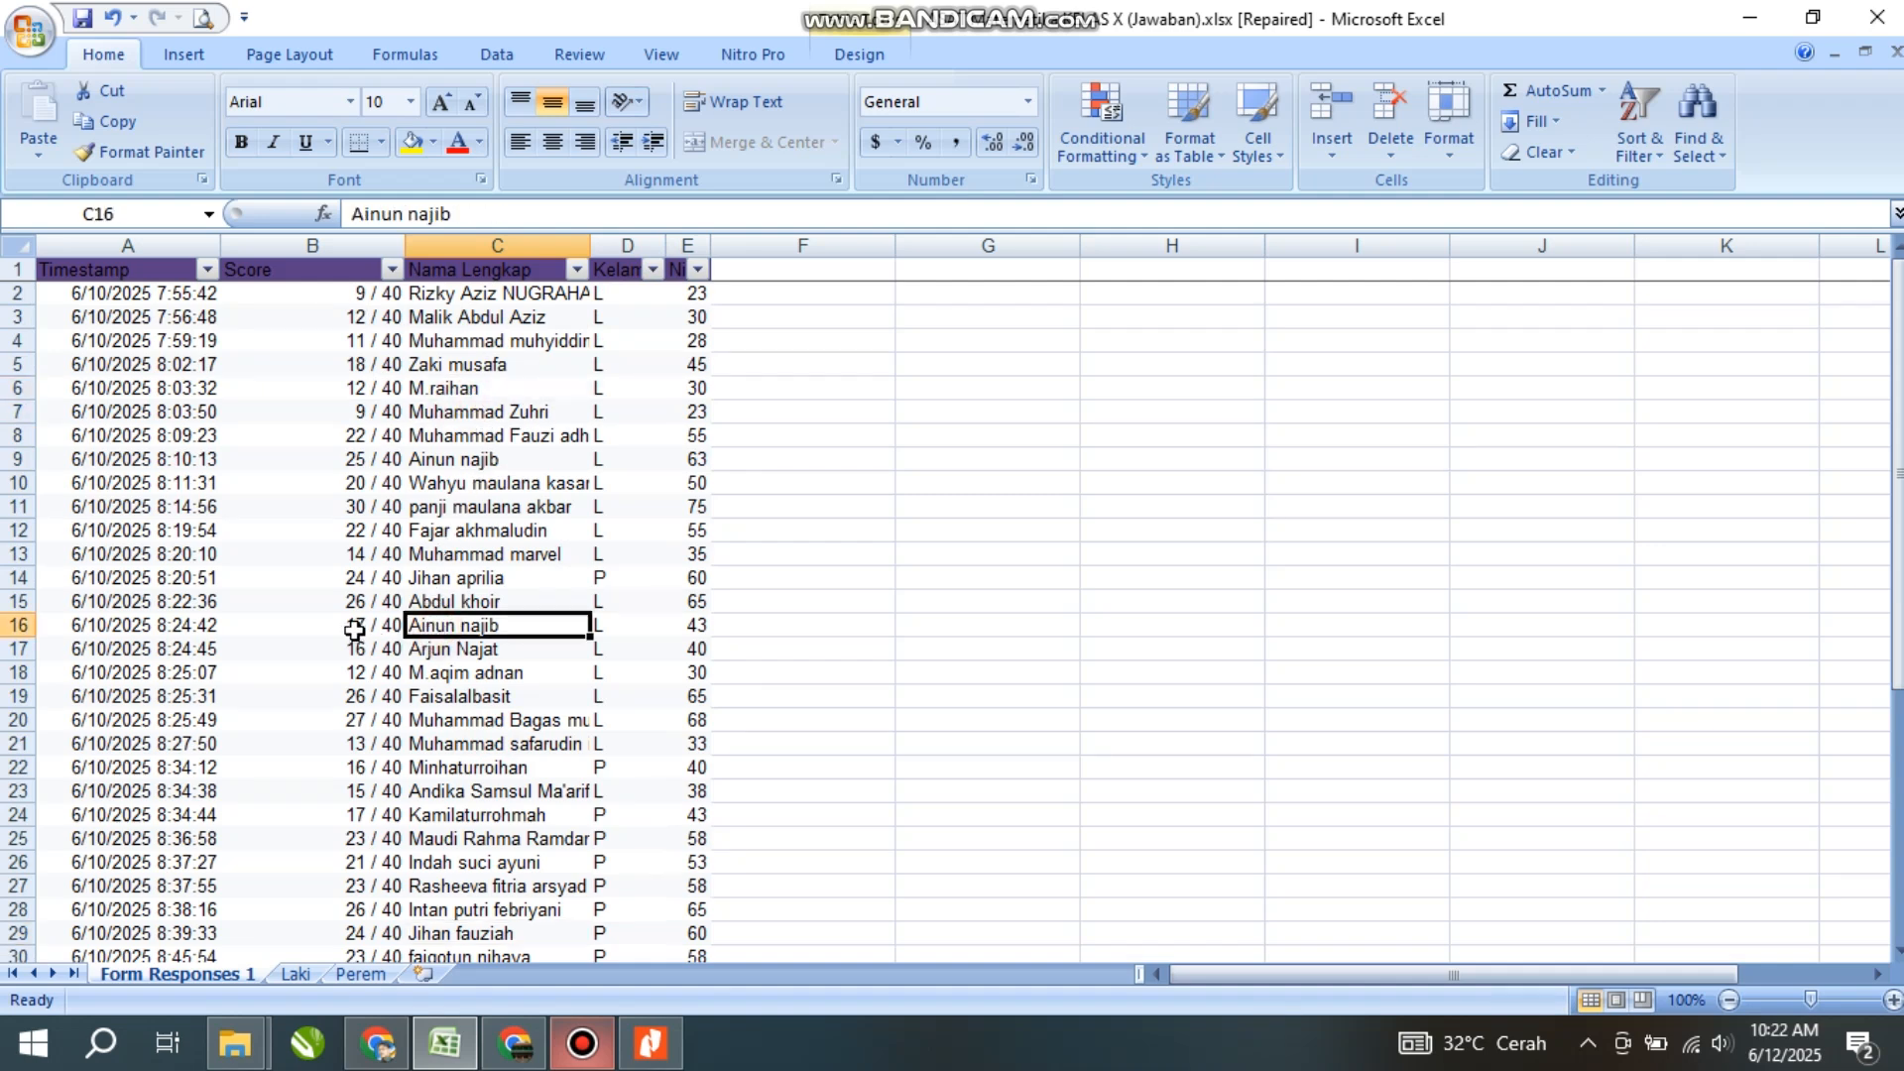
click(171, 632)
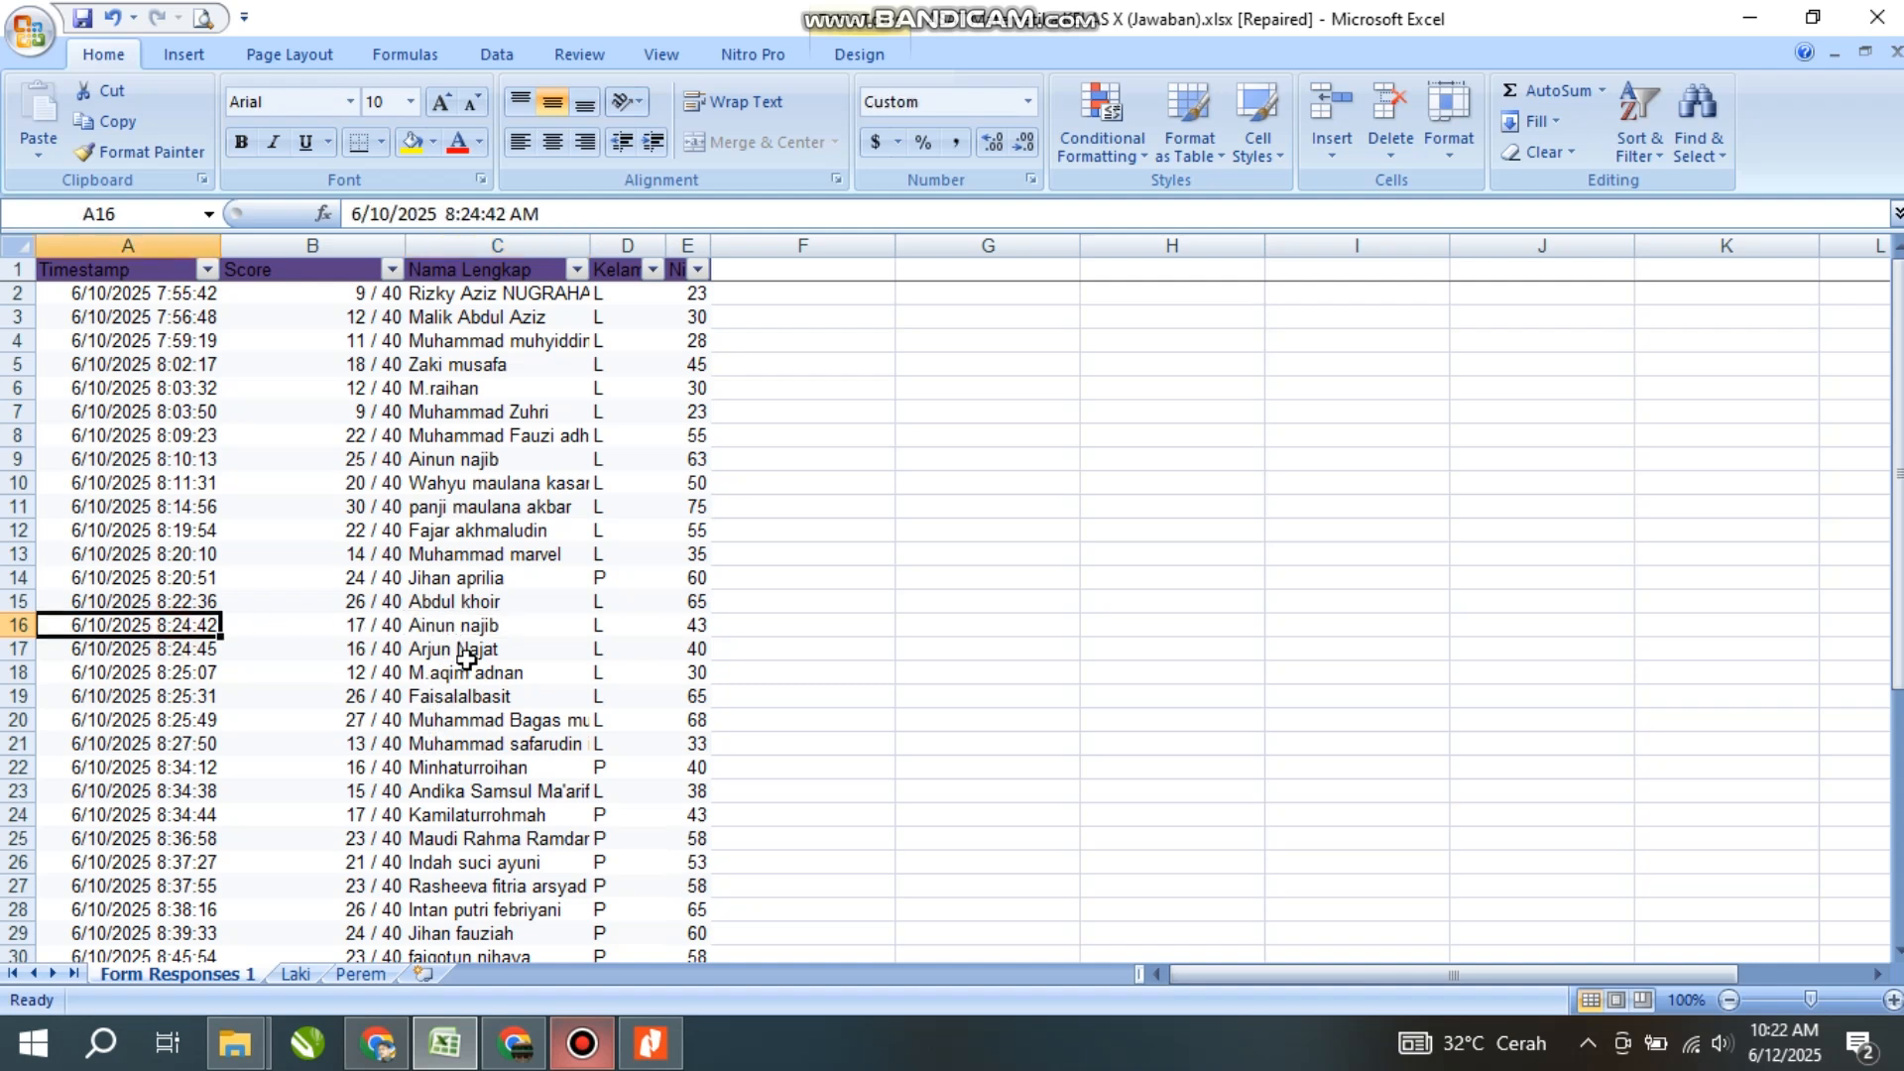
click(170, 462)
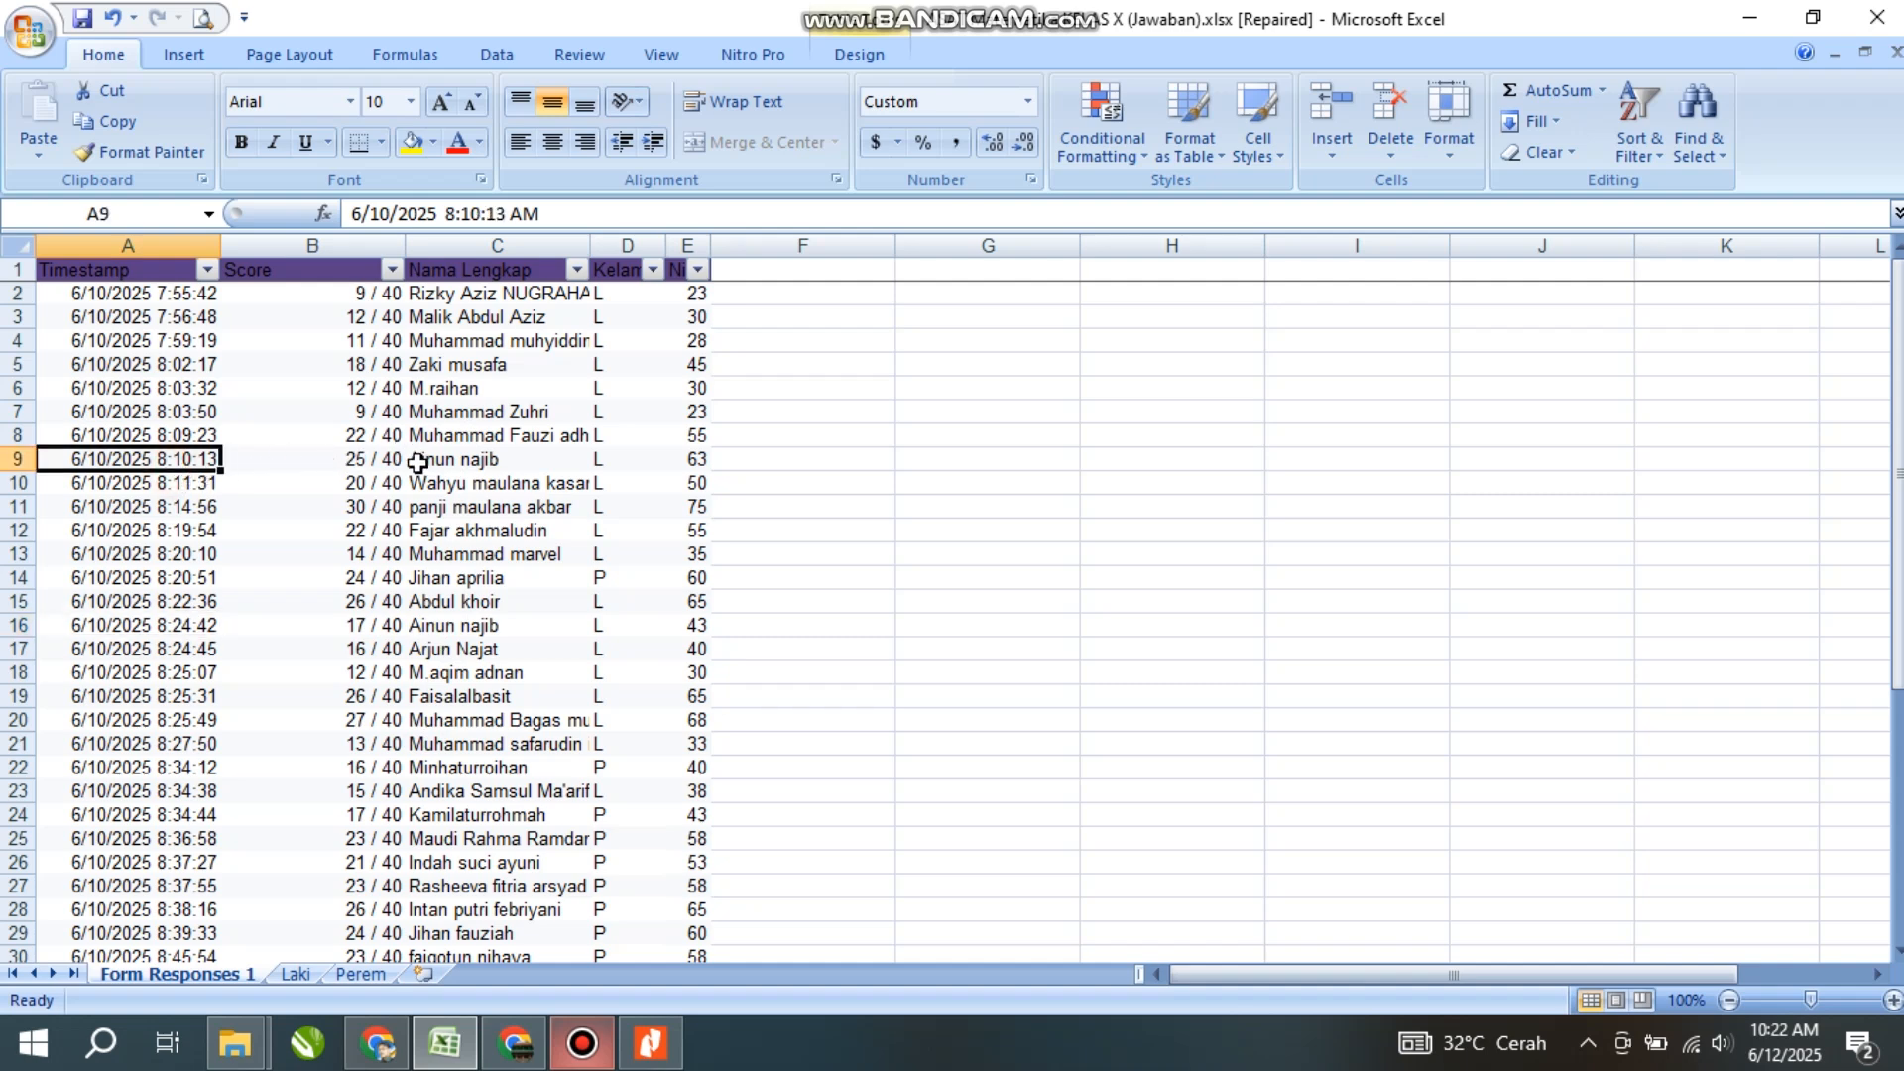
click(416, 462)
click(184, 461)
click(451, 456)
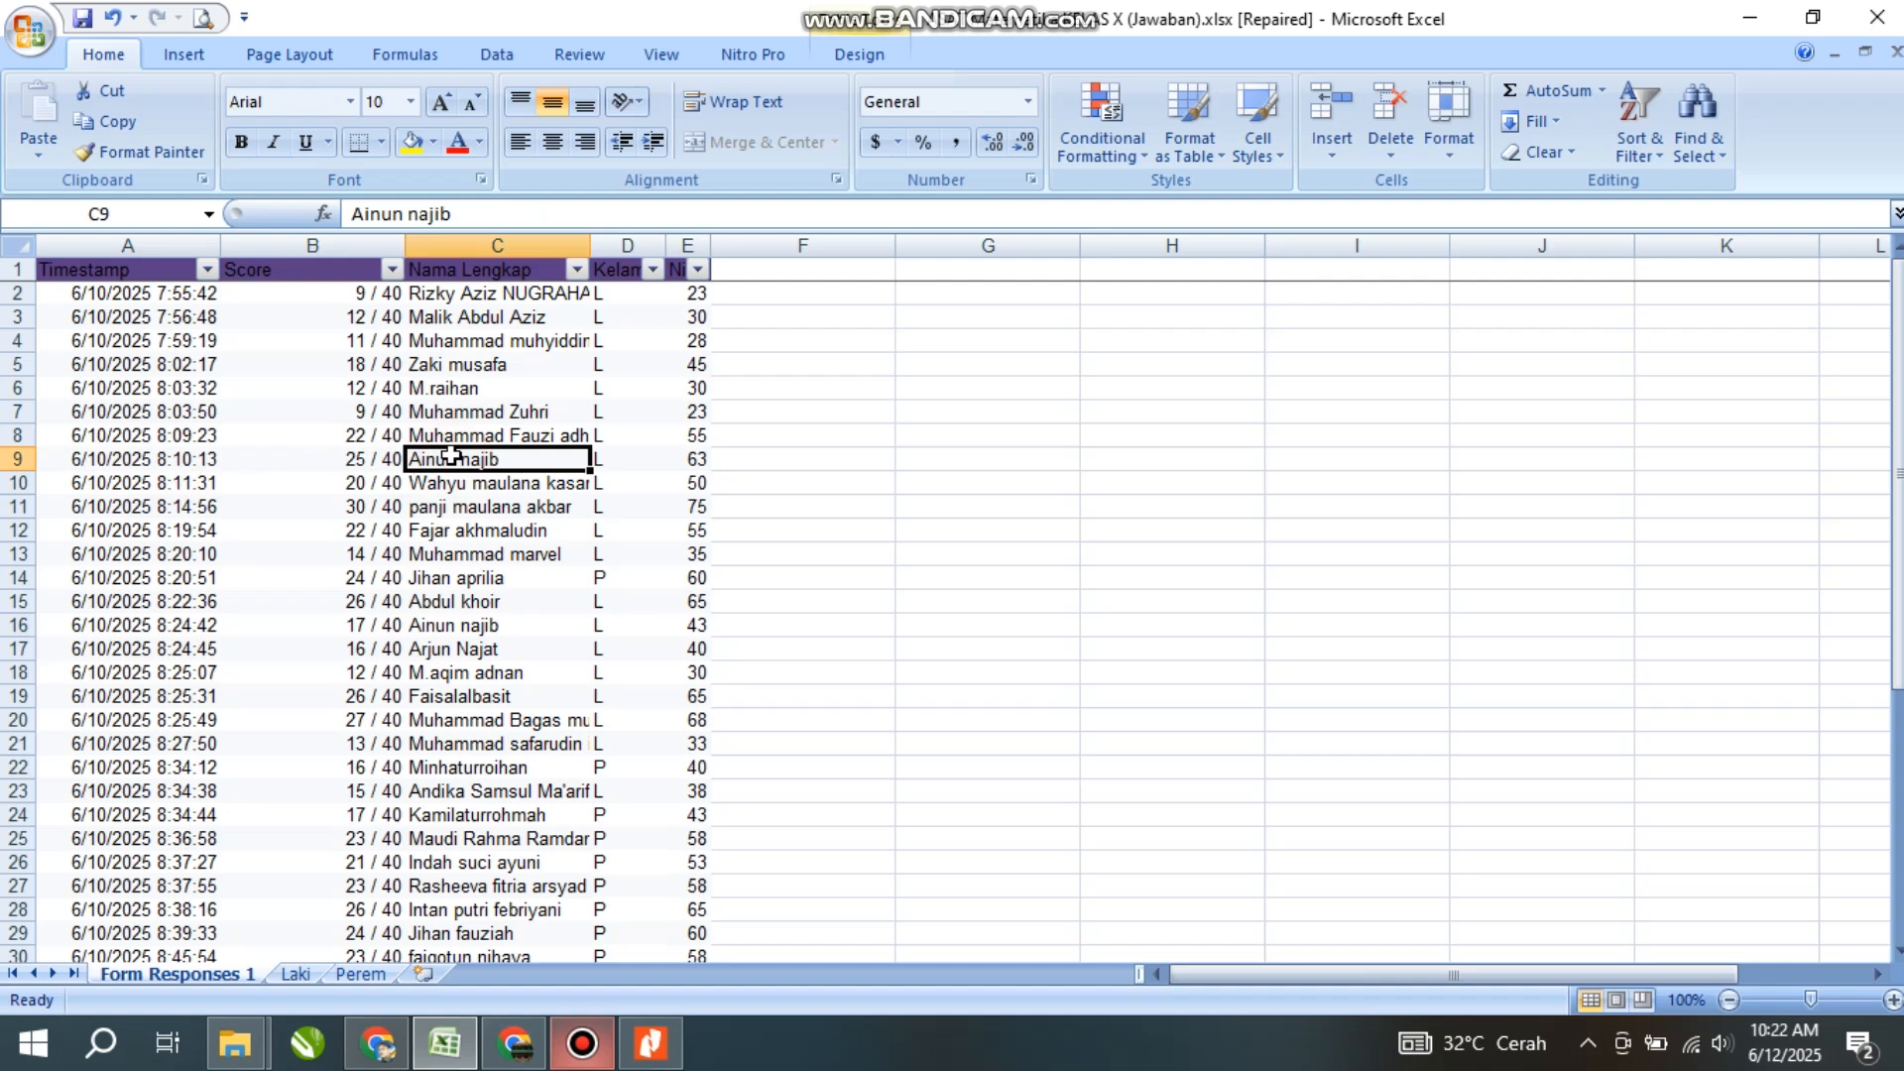
click(694, 457)
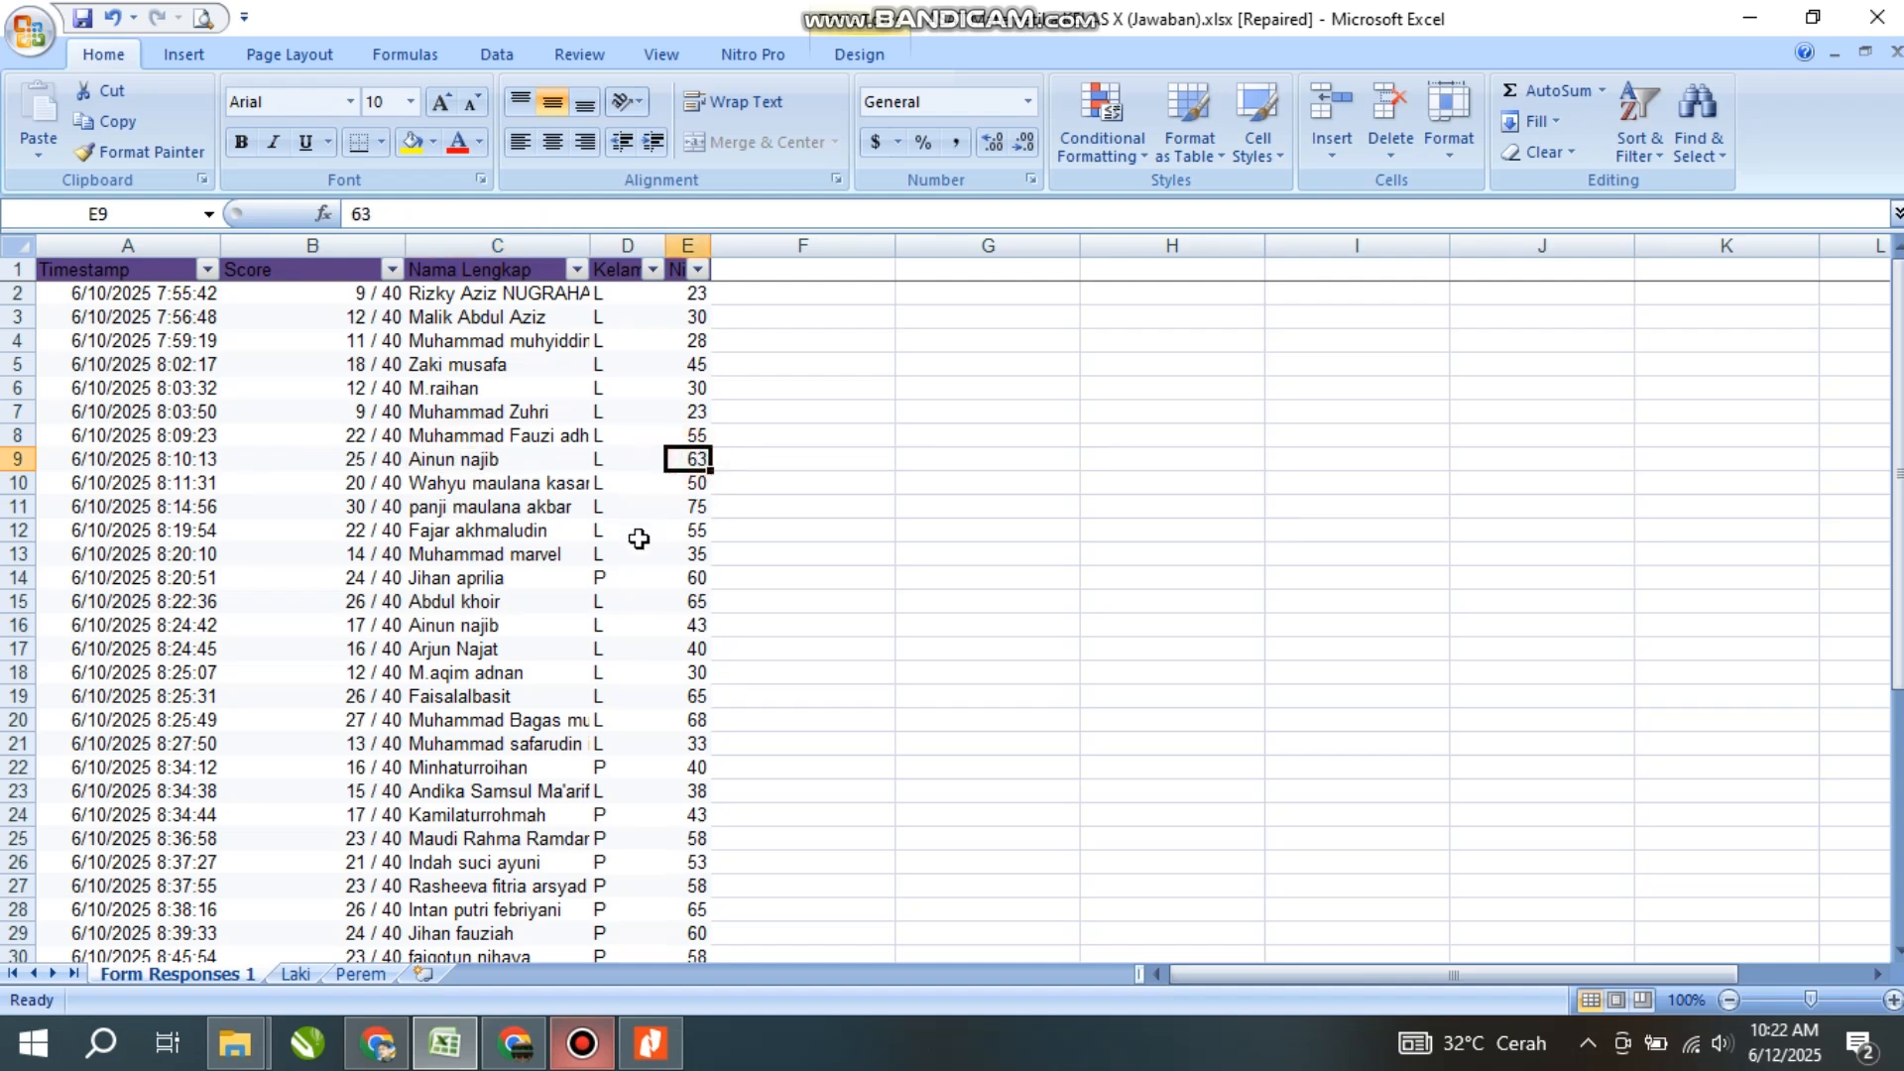
click(295, 974)
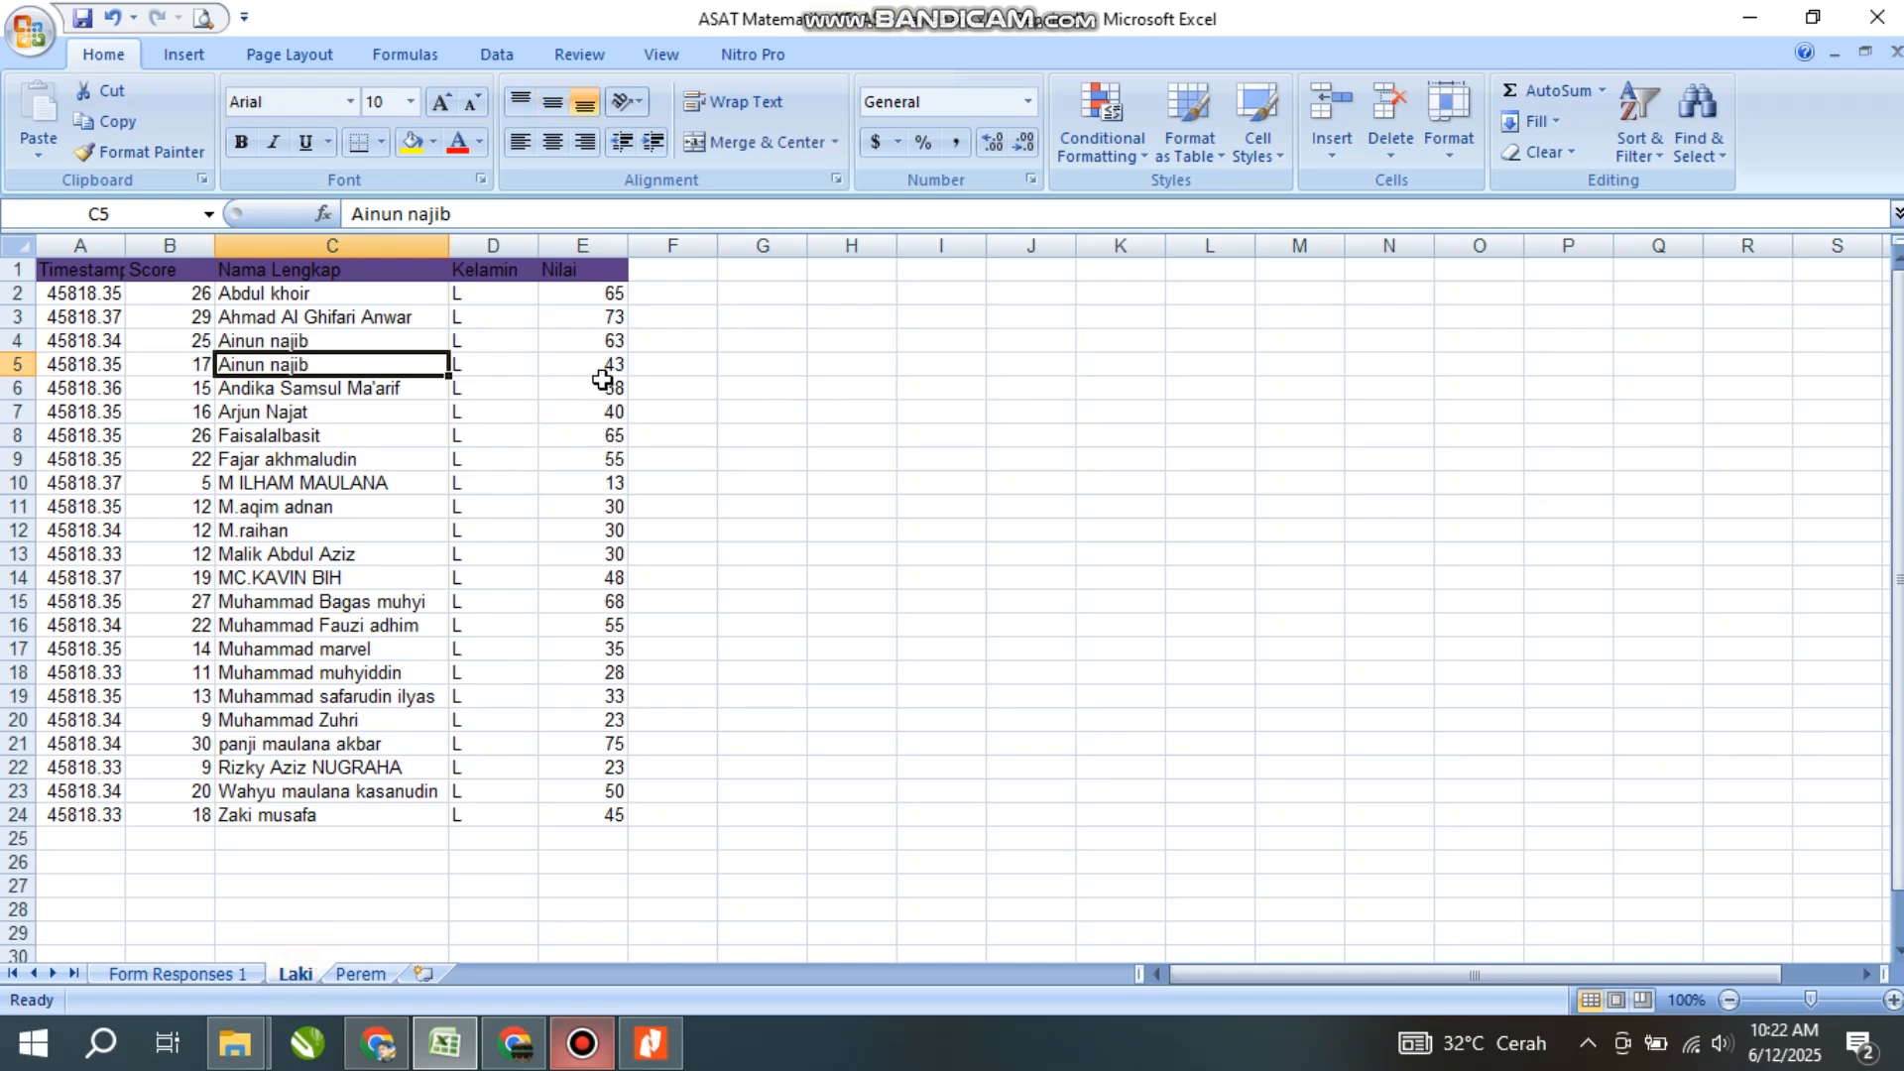
click(602, 343)
click(251, 344)
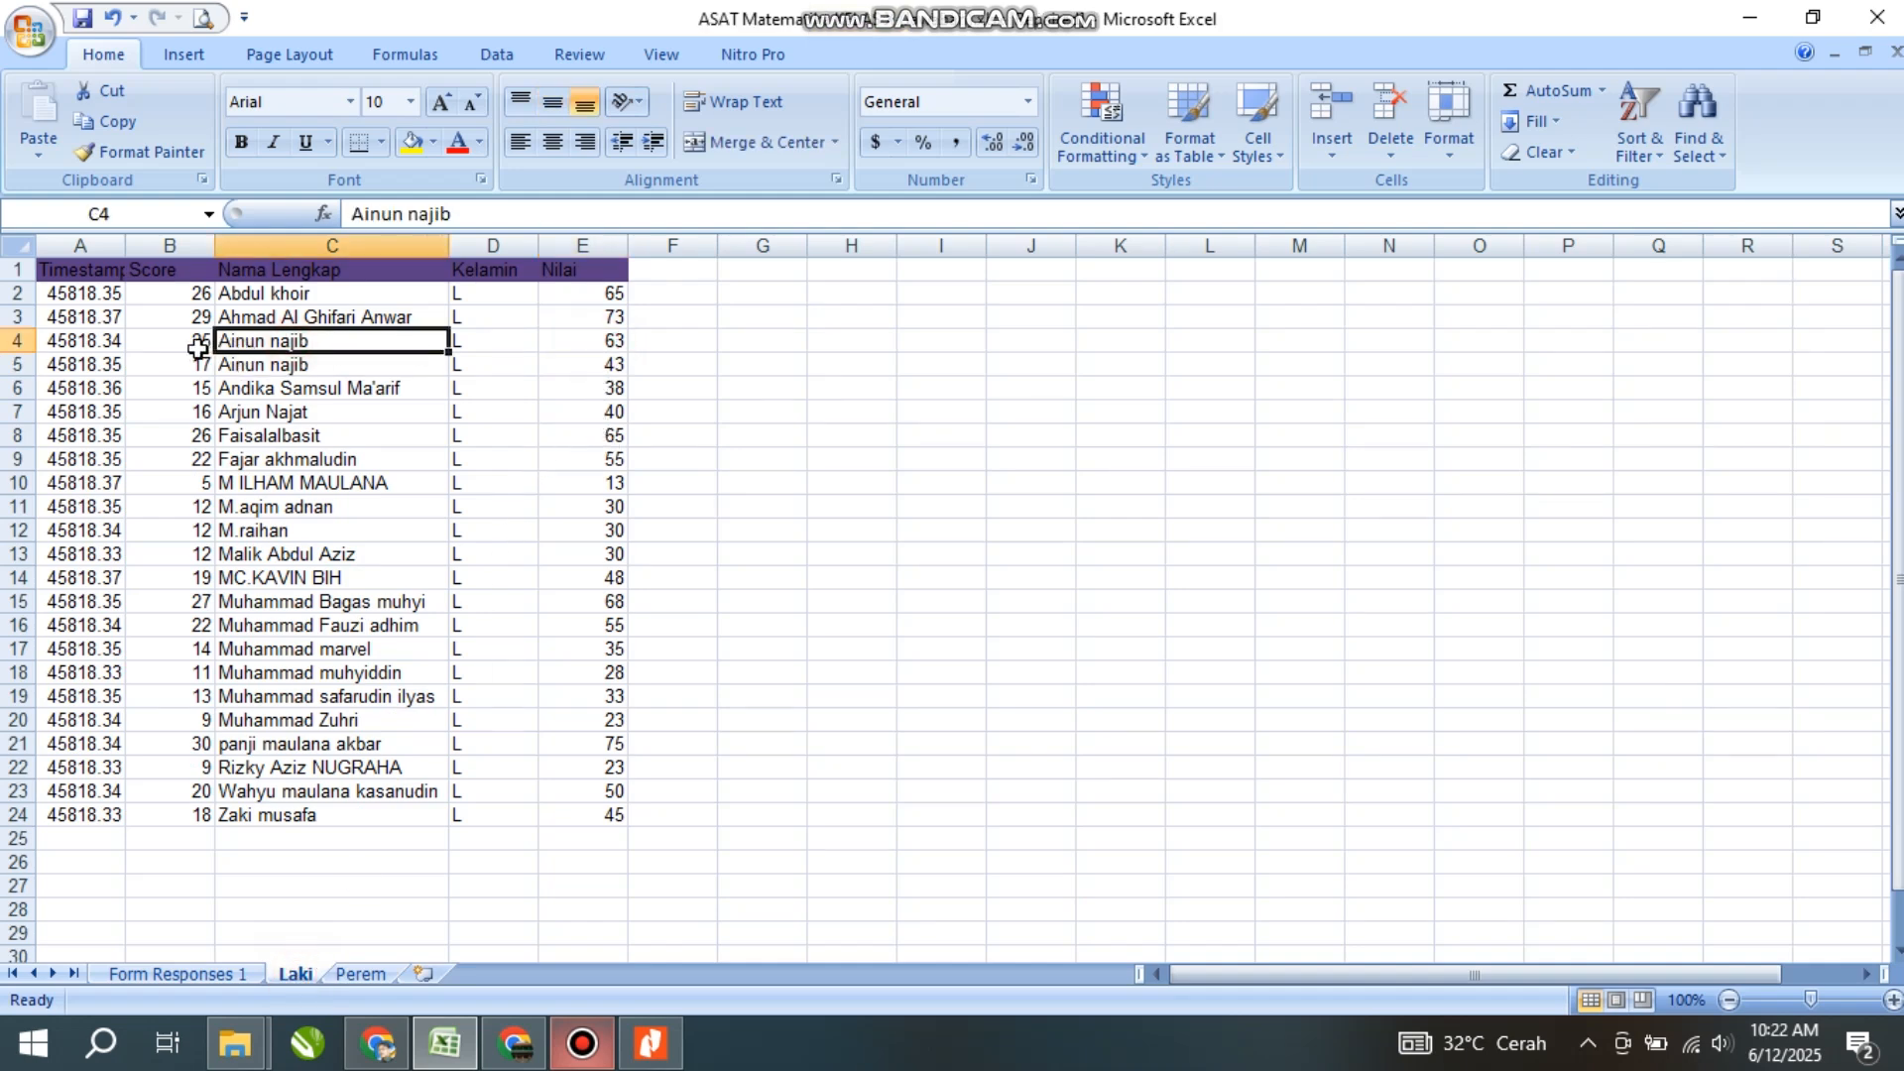
click(89, 367)
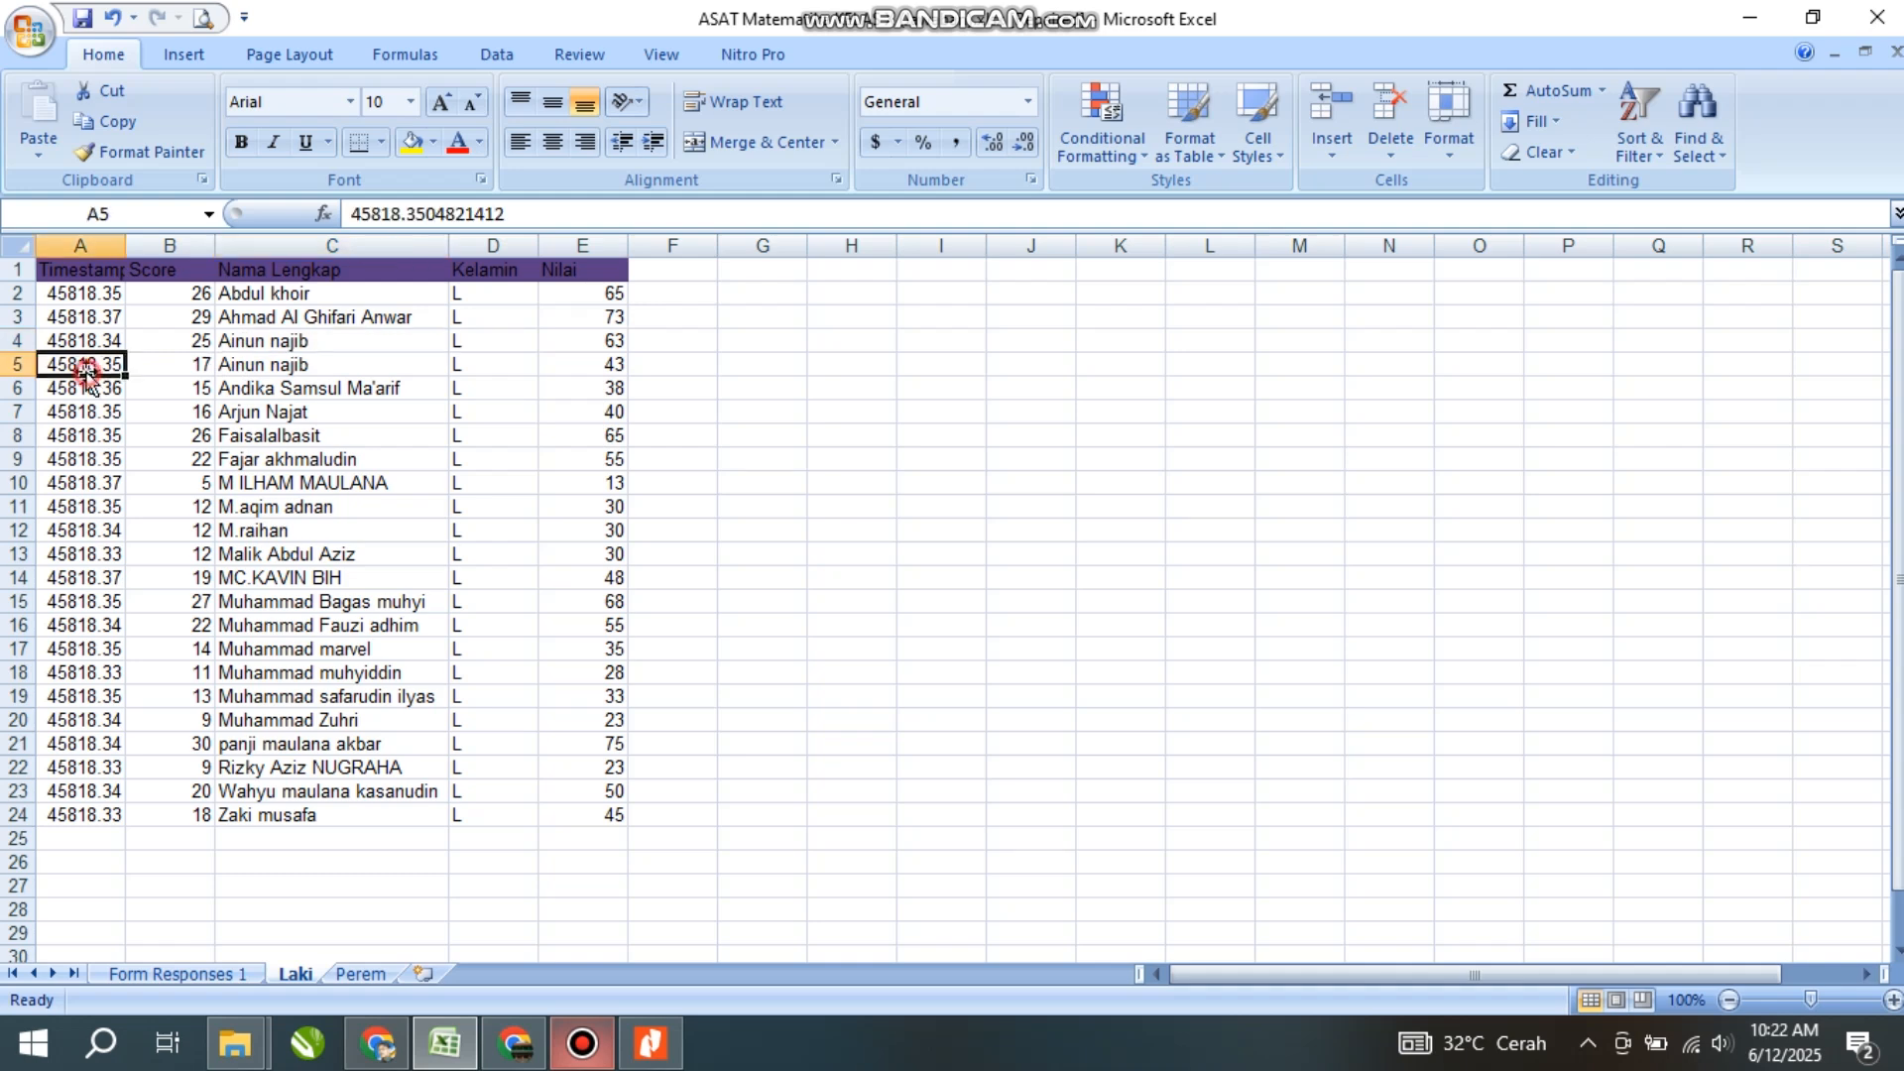
click(12, 365)
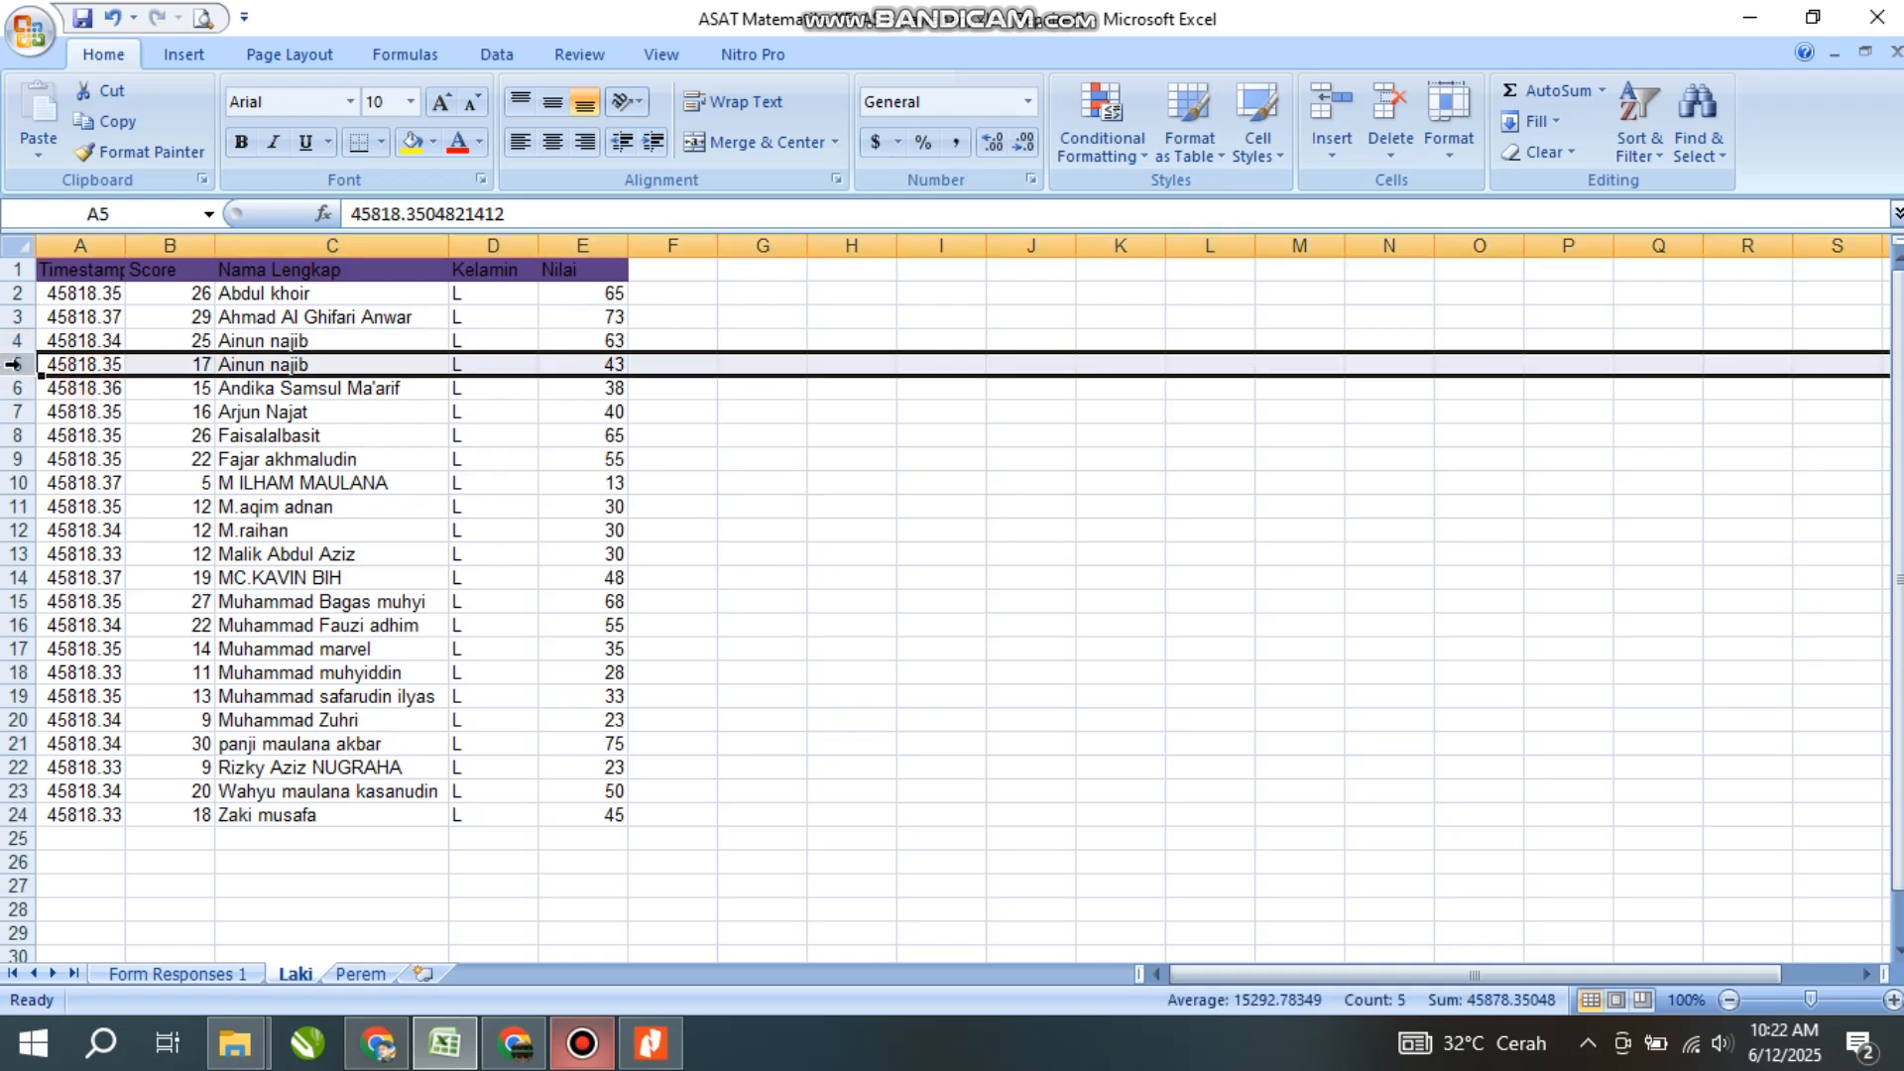
right_click(12, 365)
click(91, 529)
click(395, 432)
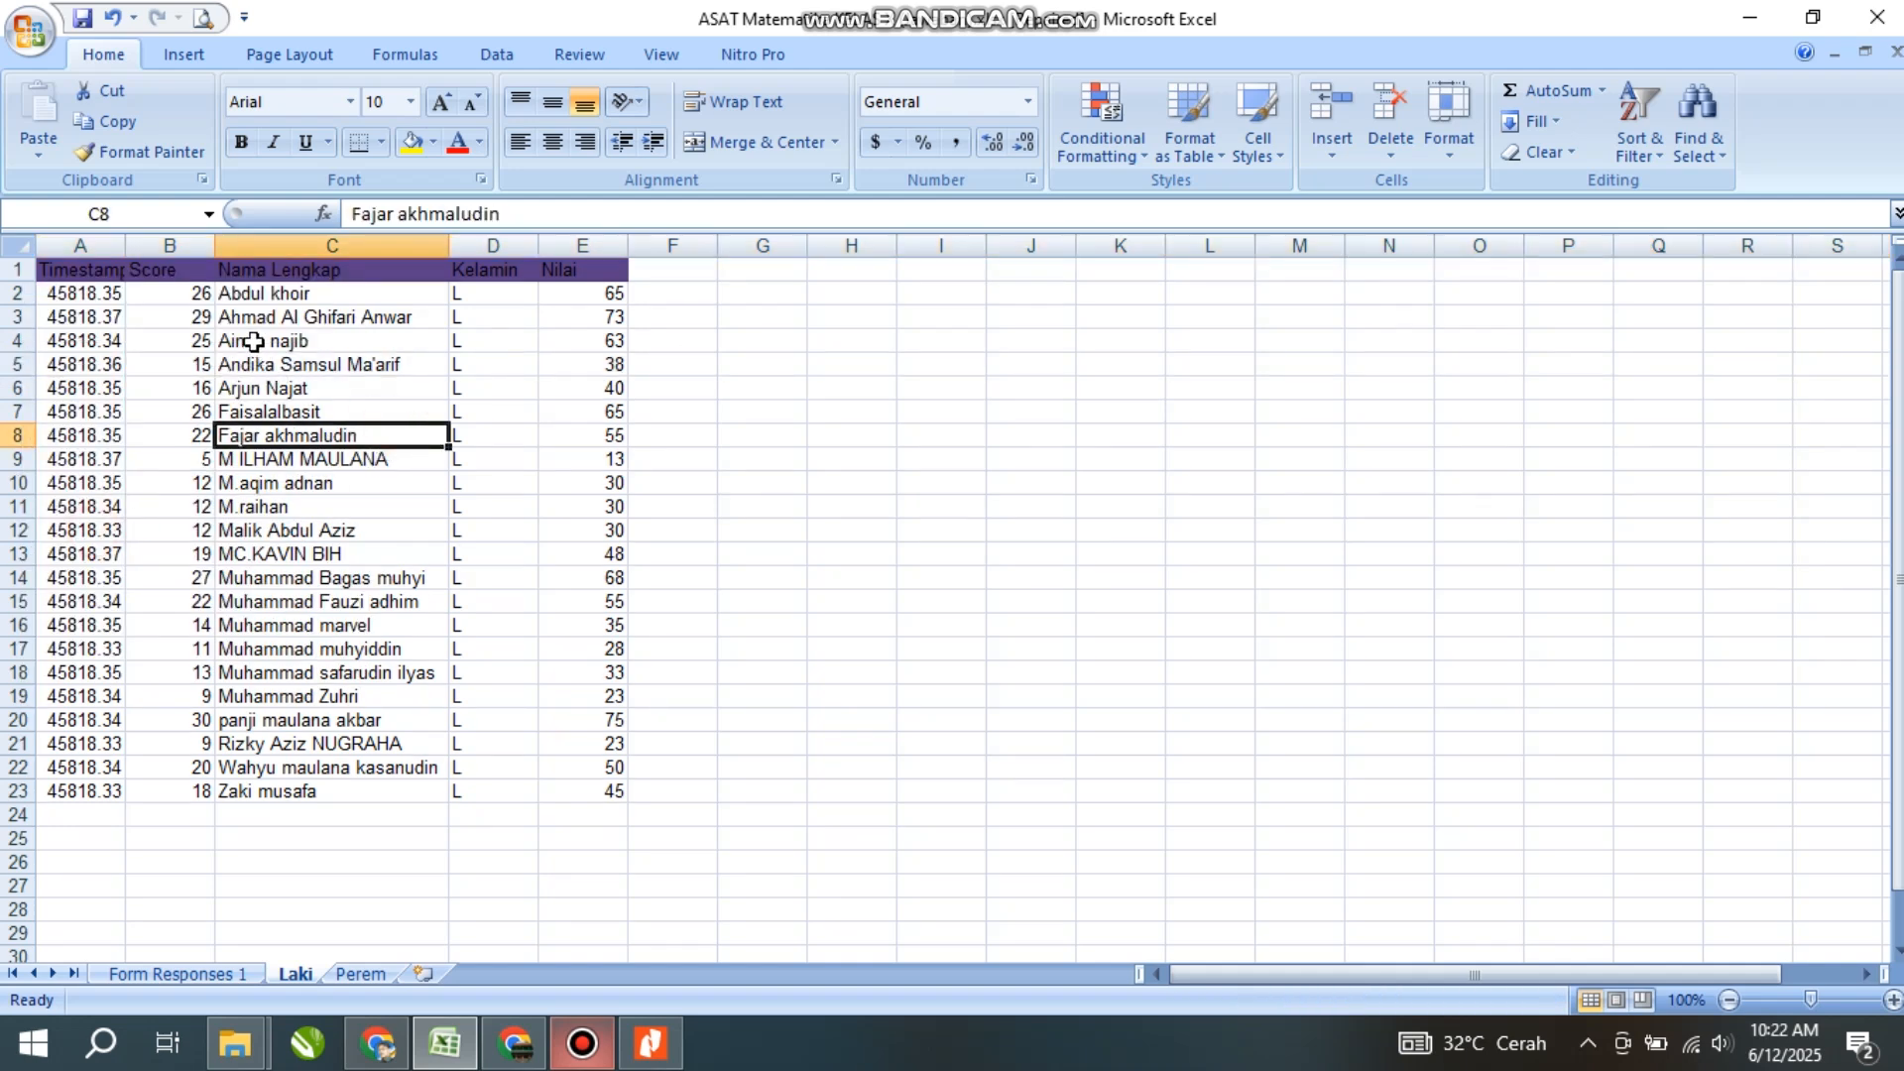
click(254, 342)
click(197, 340)
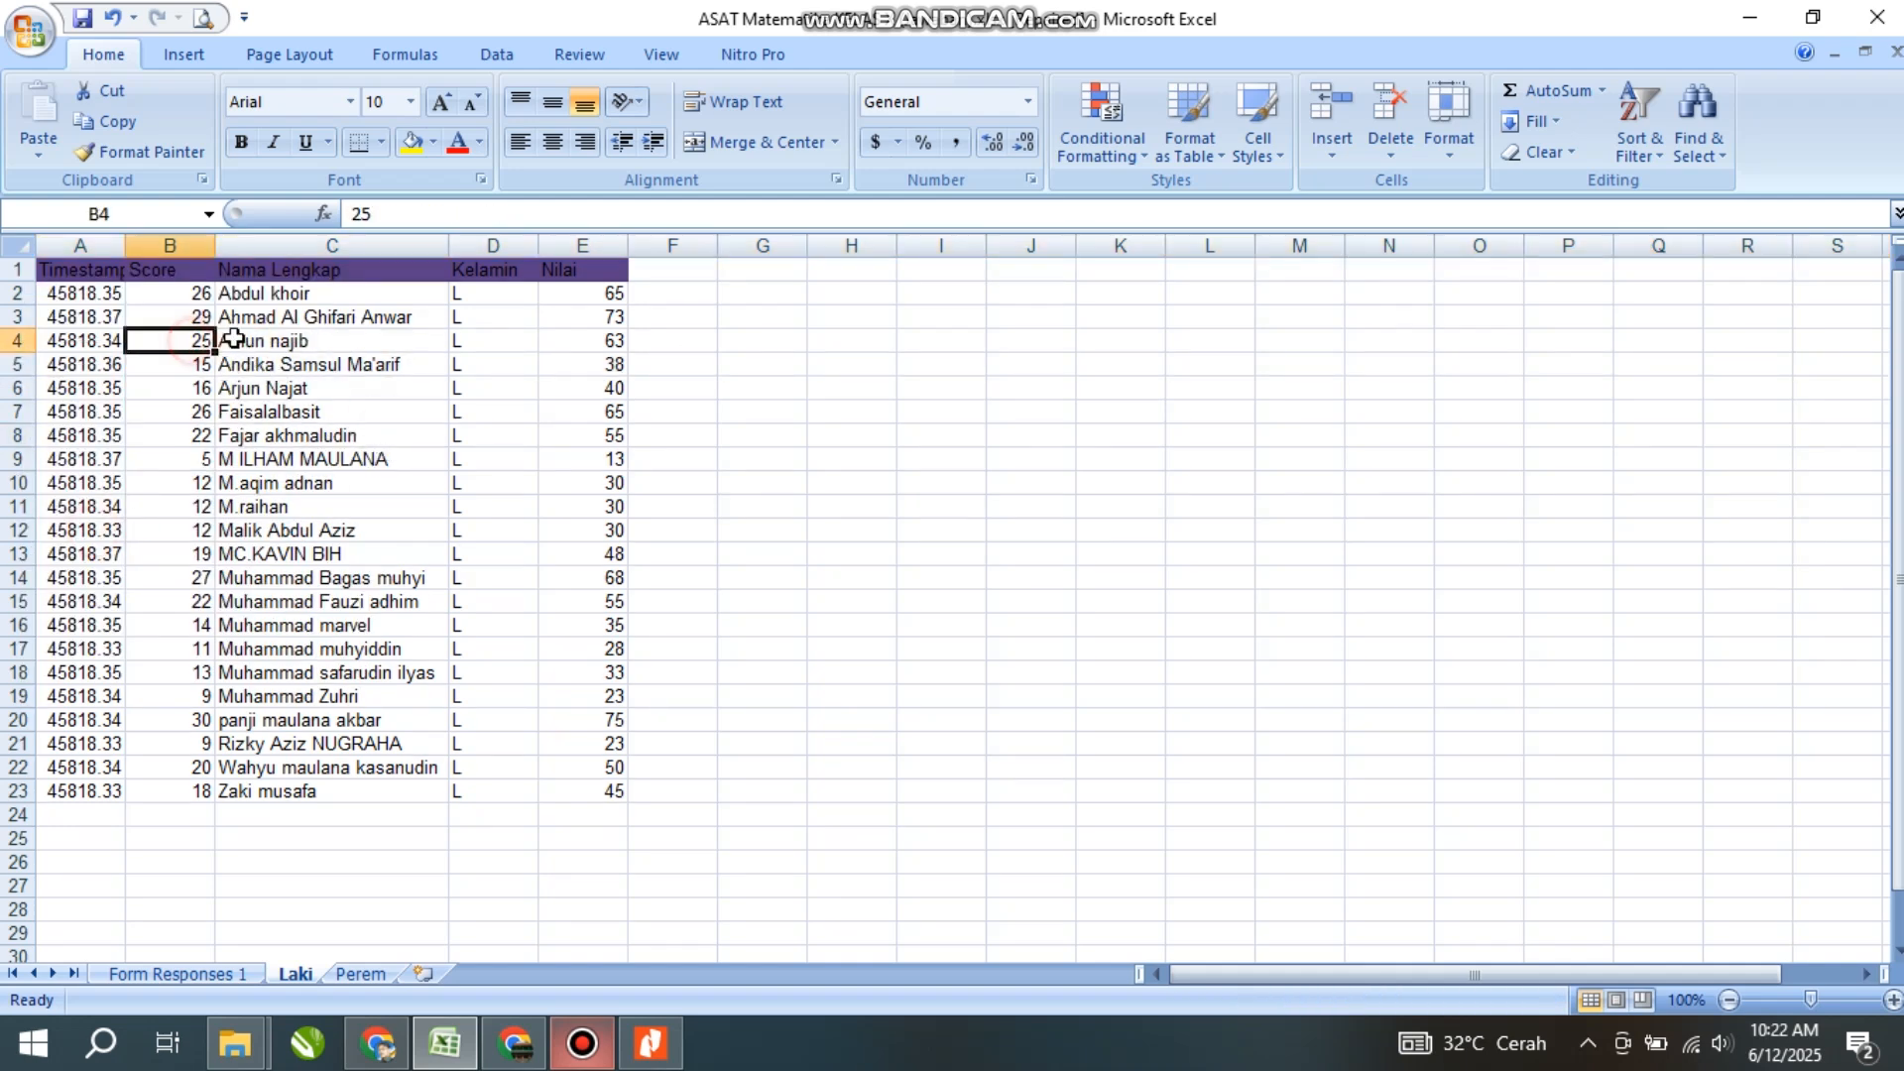
click(594, 343)
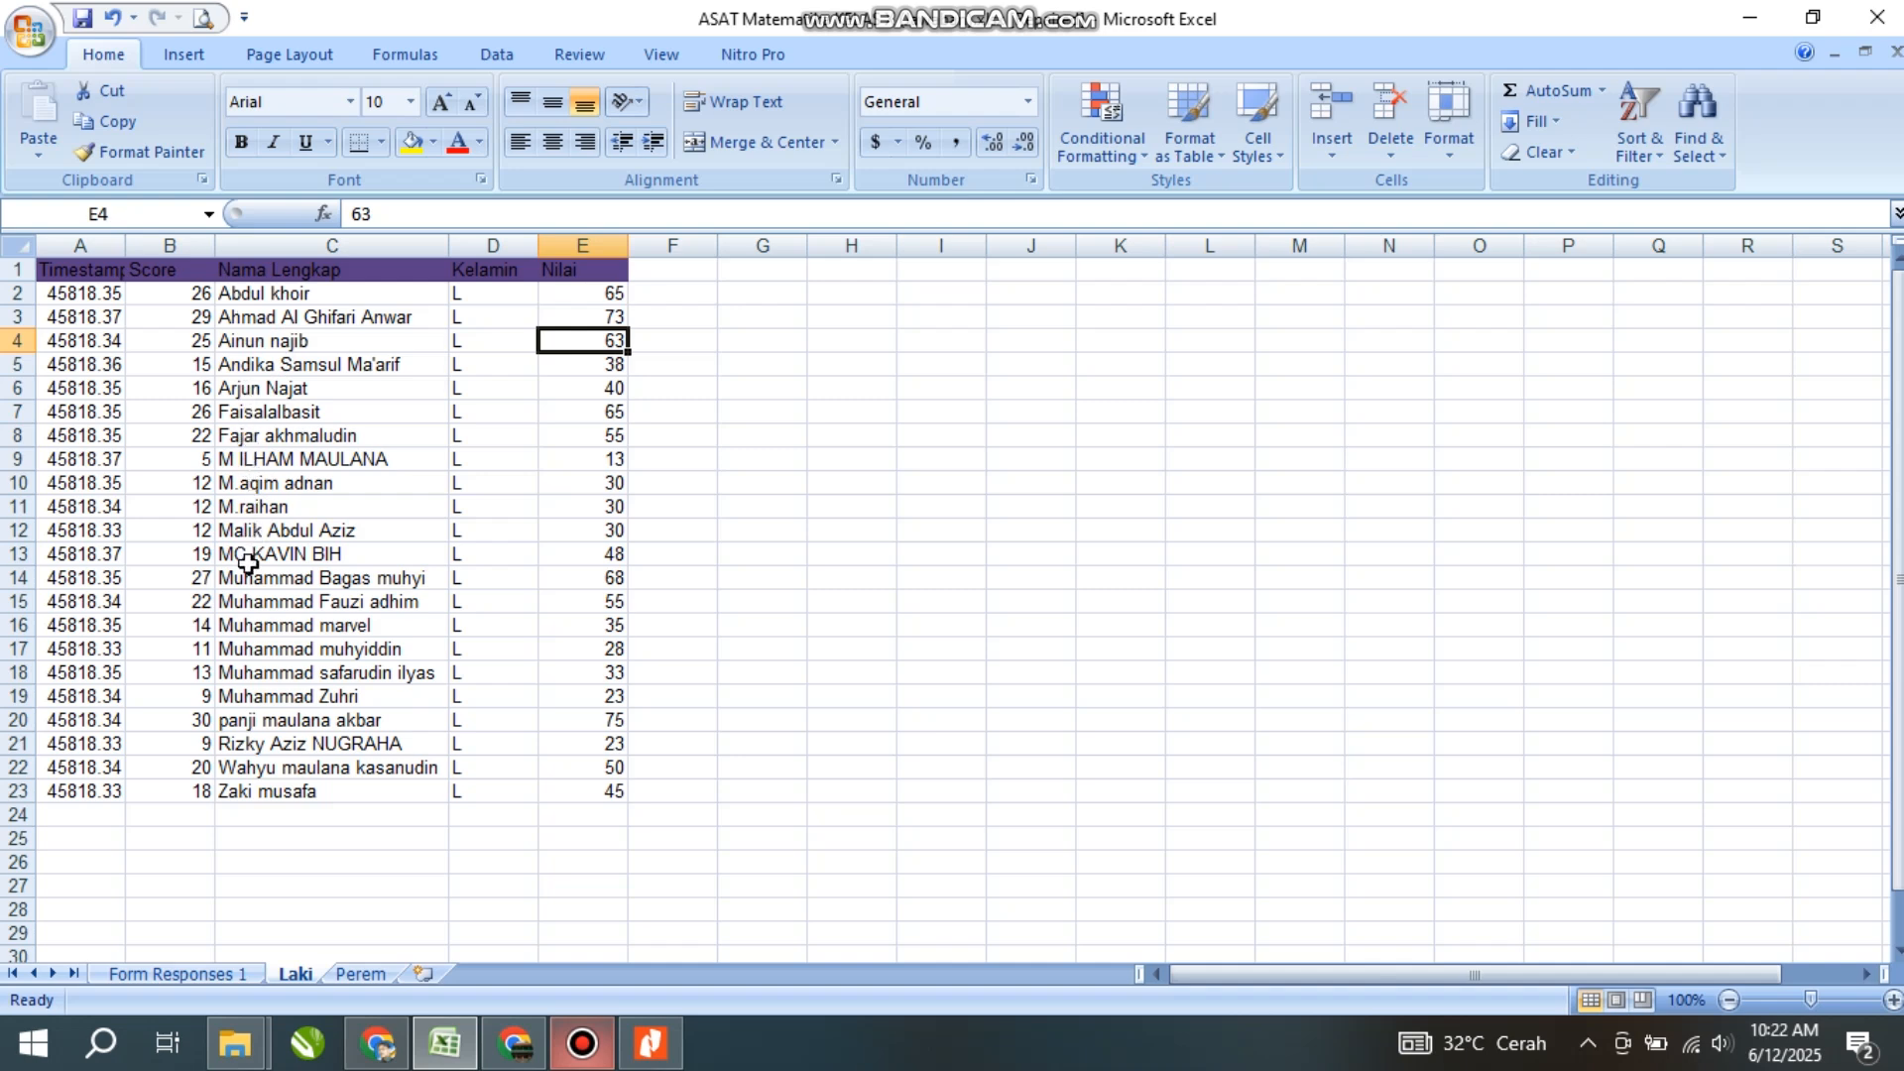
click(274, 602)
click(262, 388)
click(274, 296)
click(310, 458)
click(566, 367)
click(327, 349)
click(274, 292)
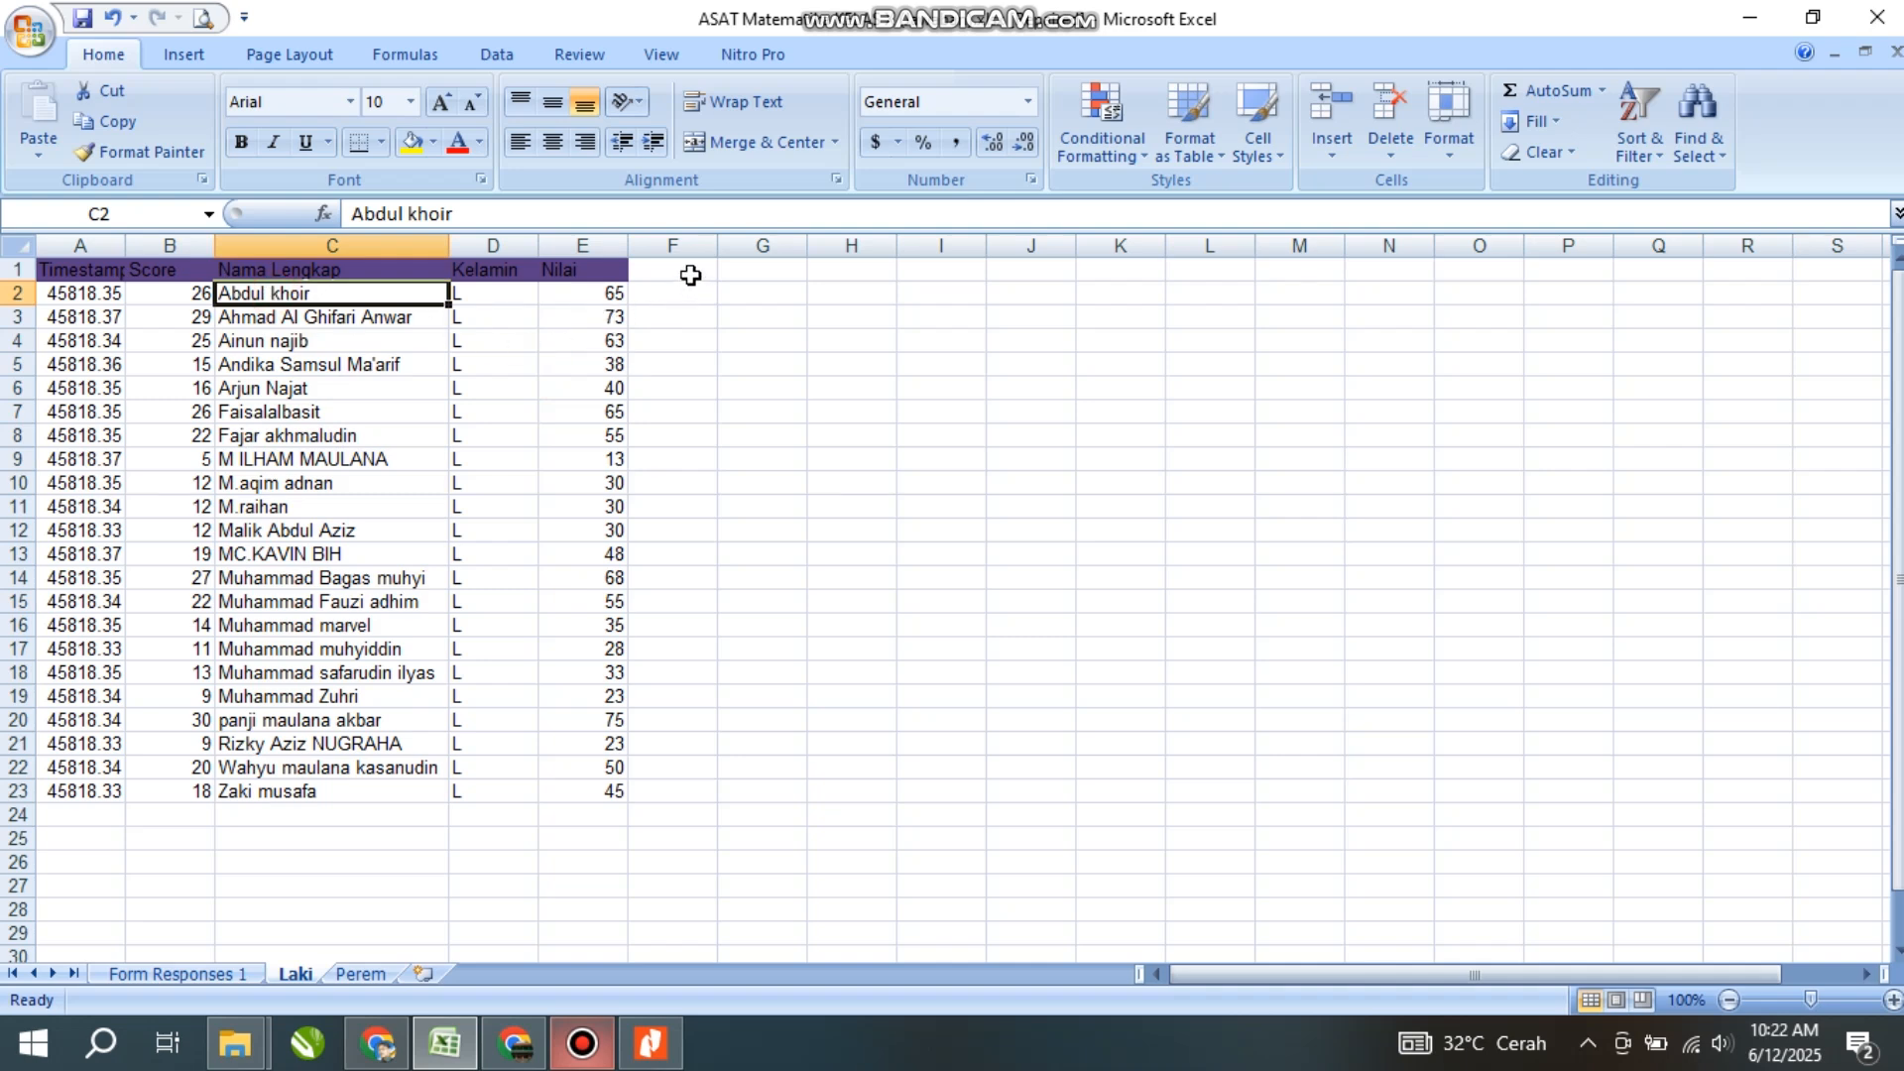
click(329, 391)
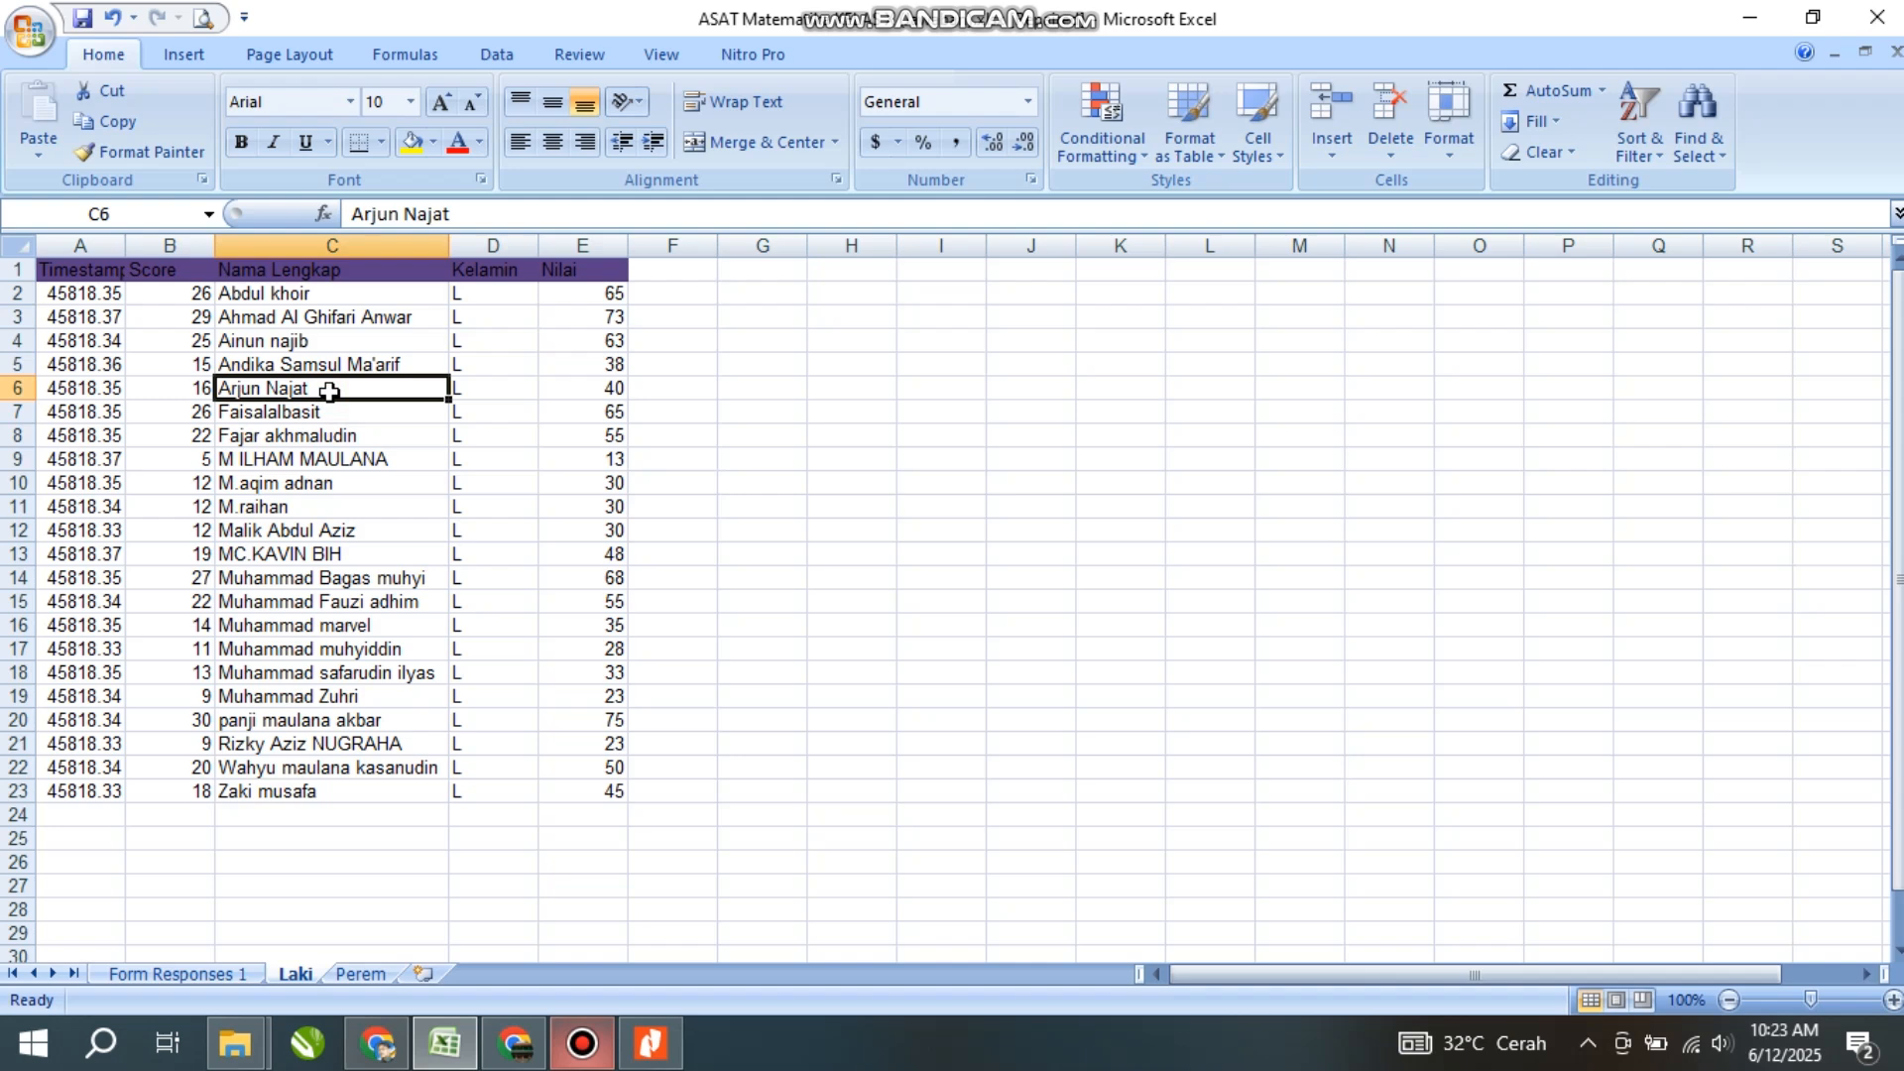
click(594, 296)
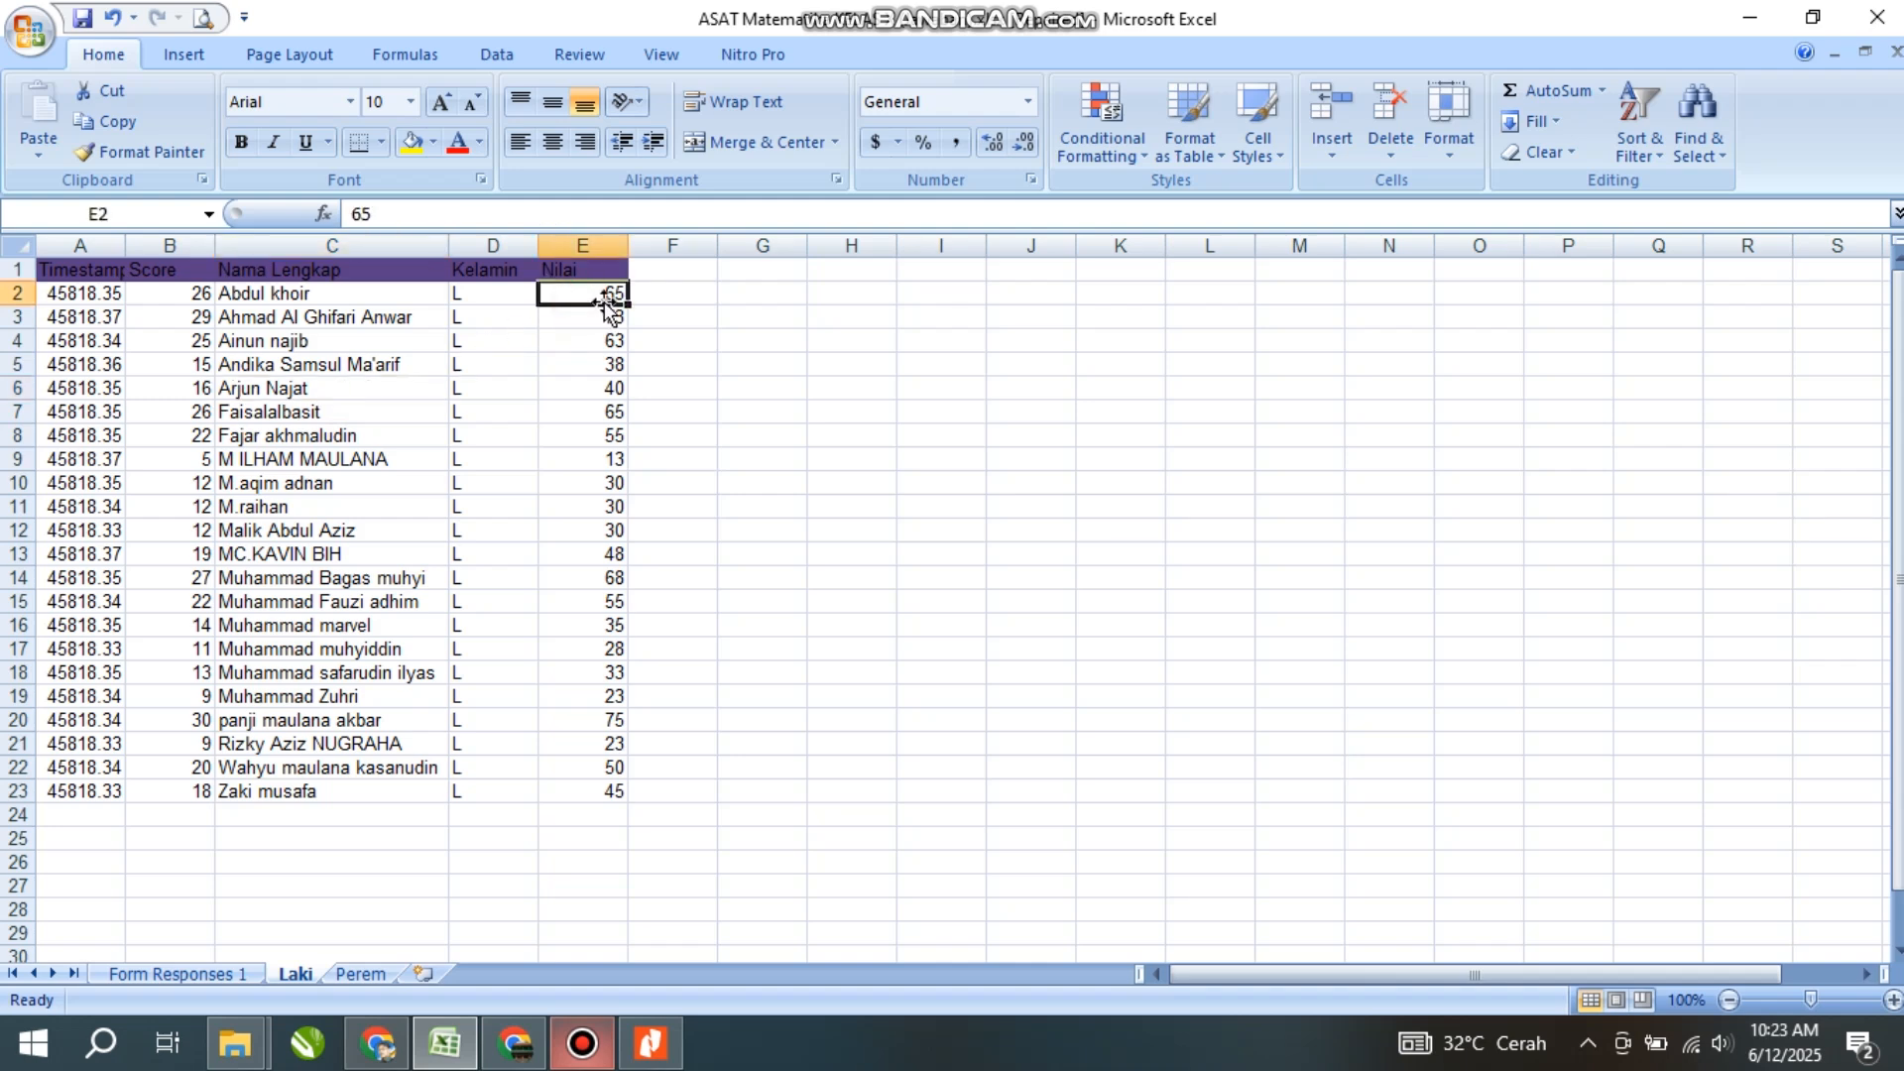
drag(608, 298, 619, 793)
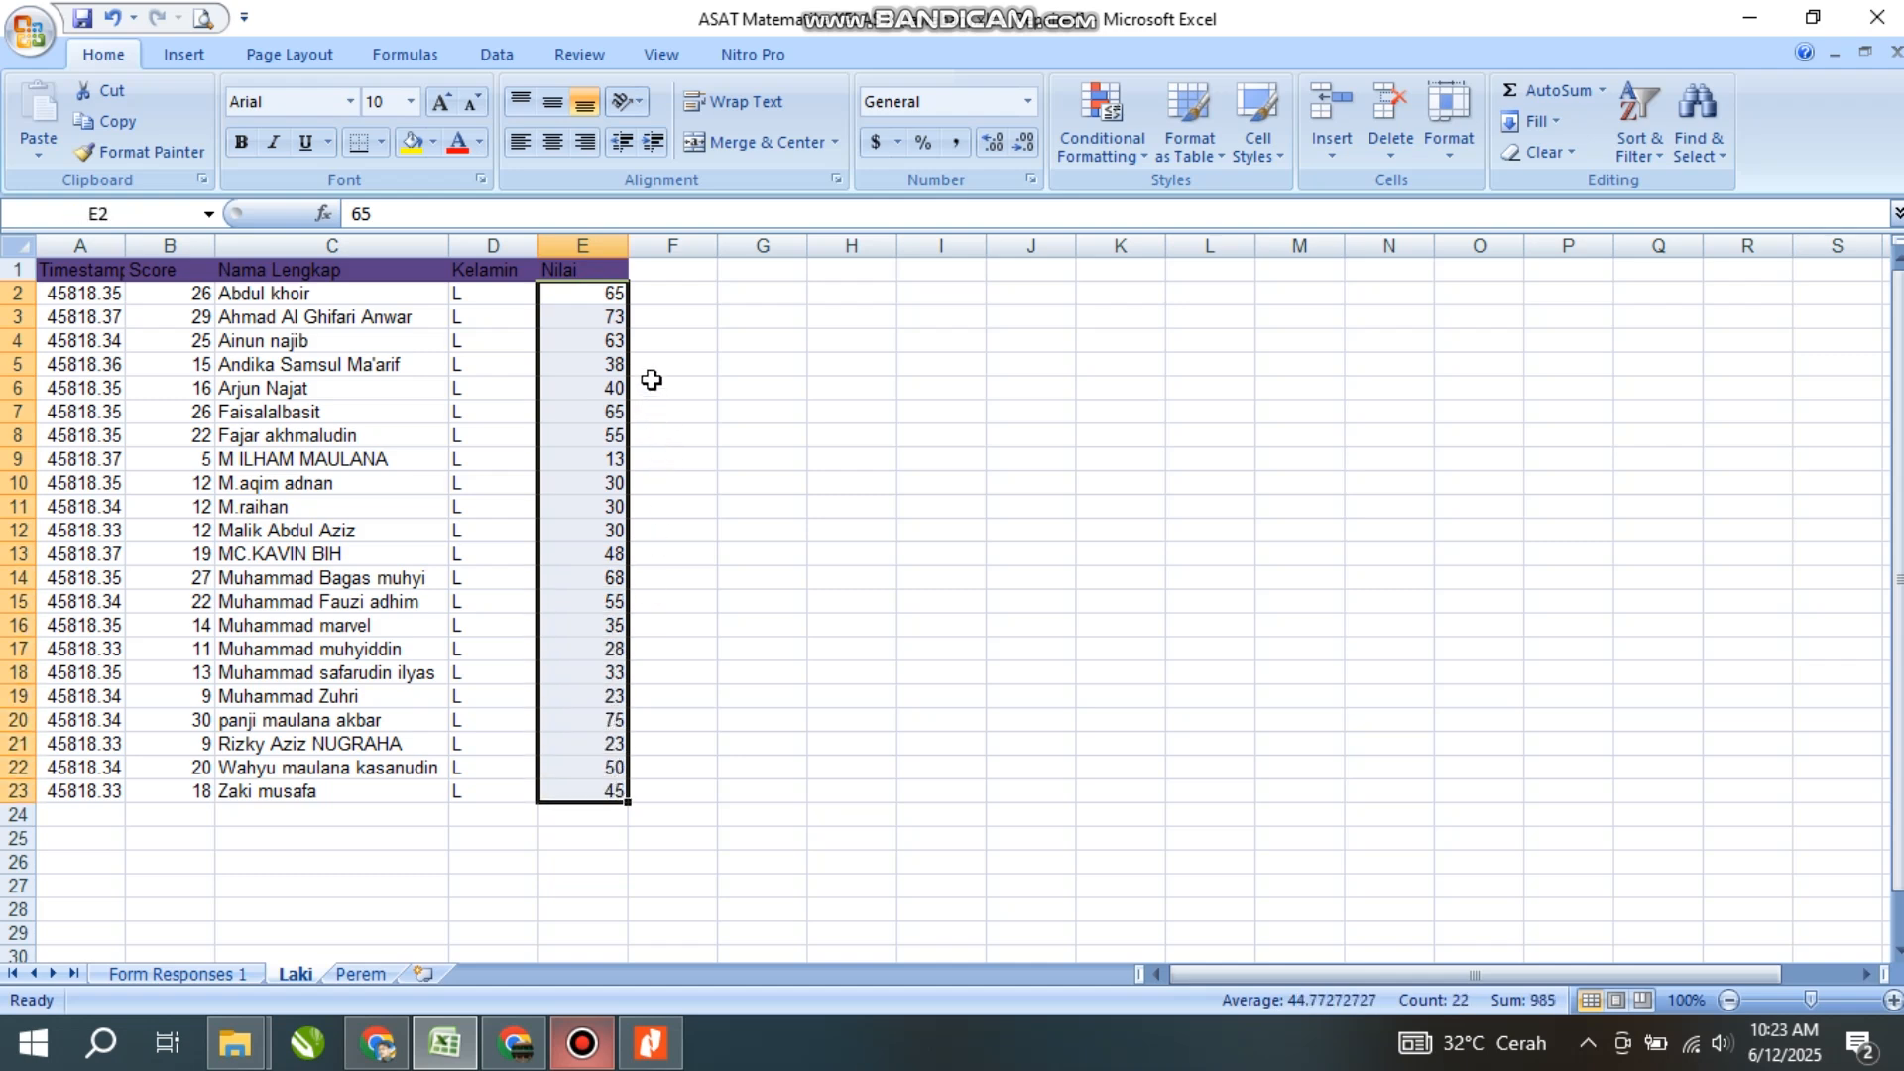
click(591, 318)
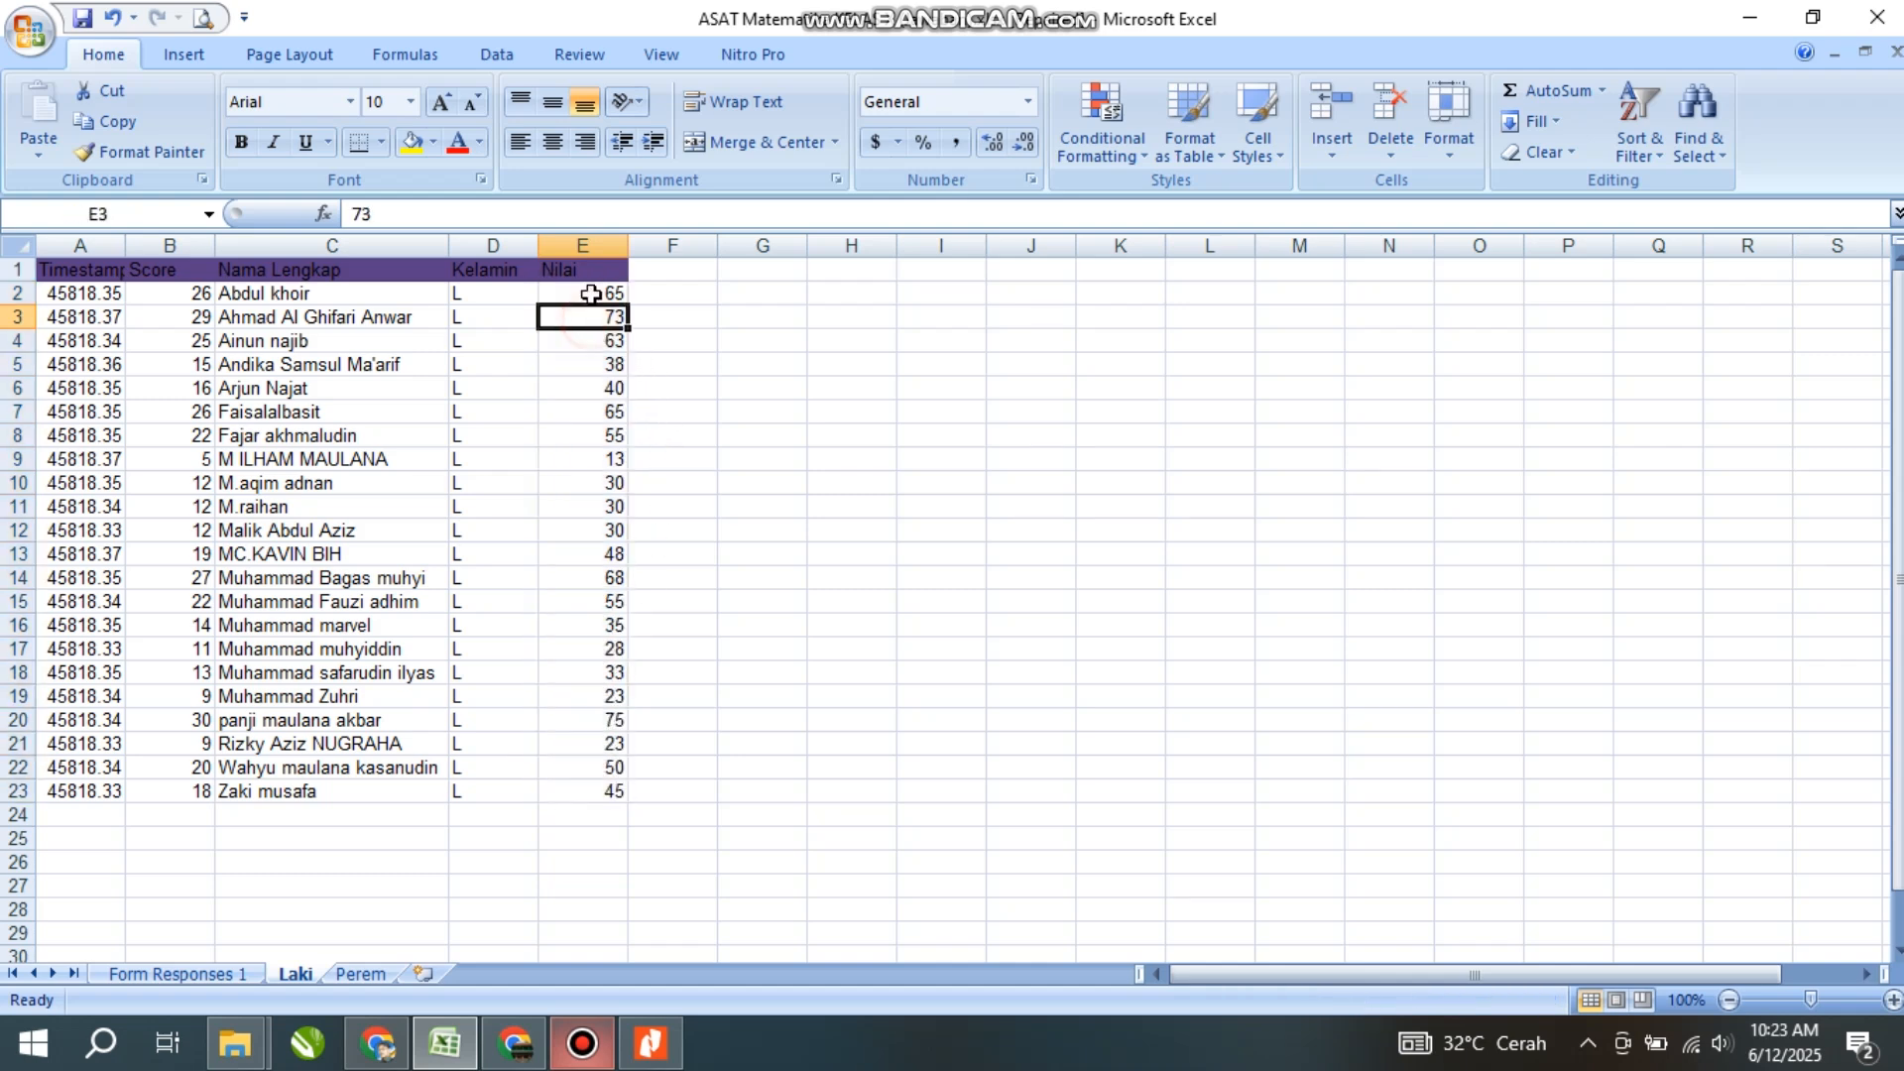